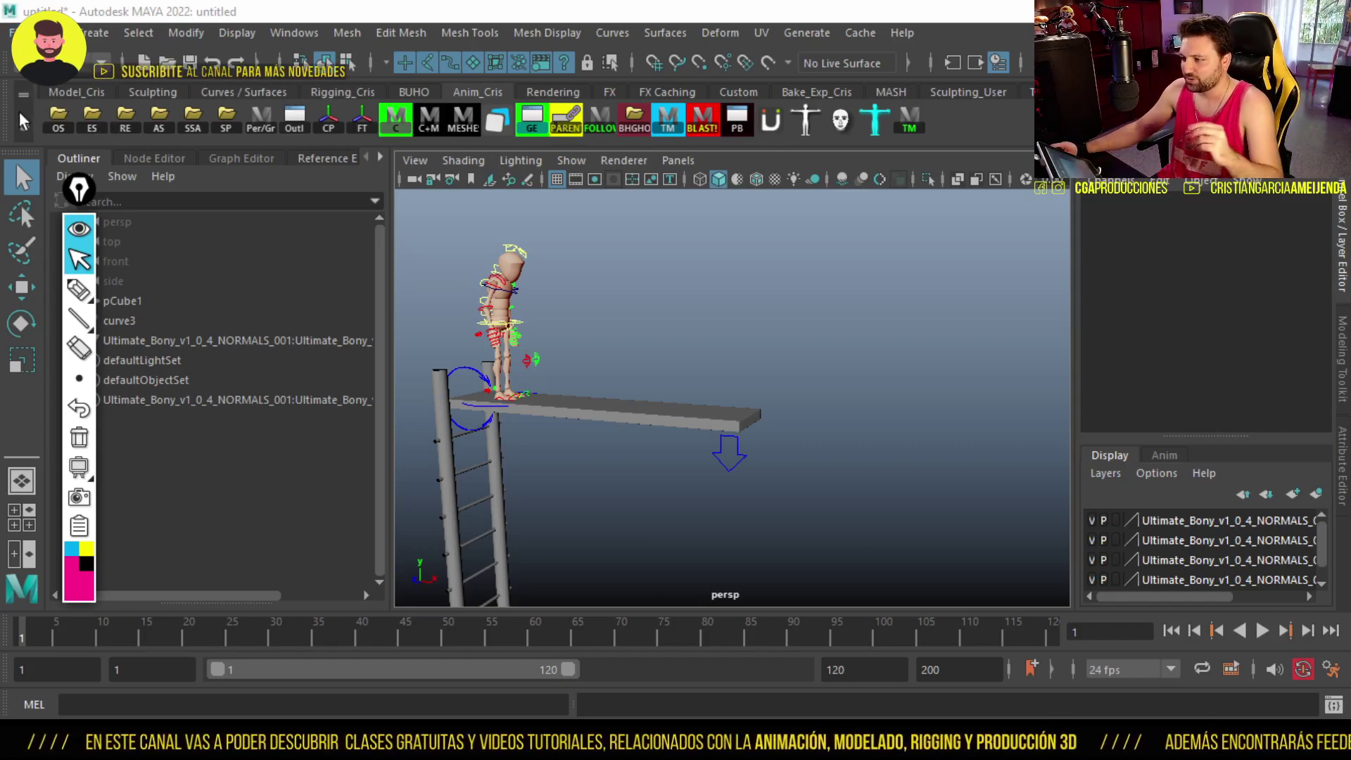
Scrub the time slider to preview the character's jump off the diving board
drag(49, 625, 21, 628)
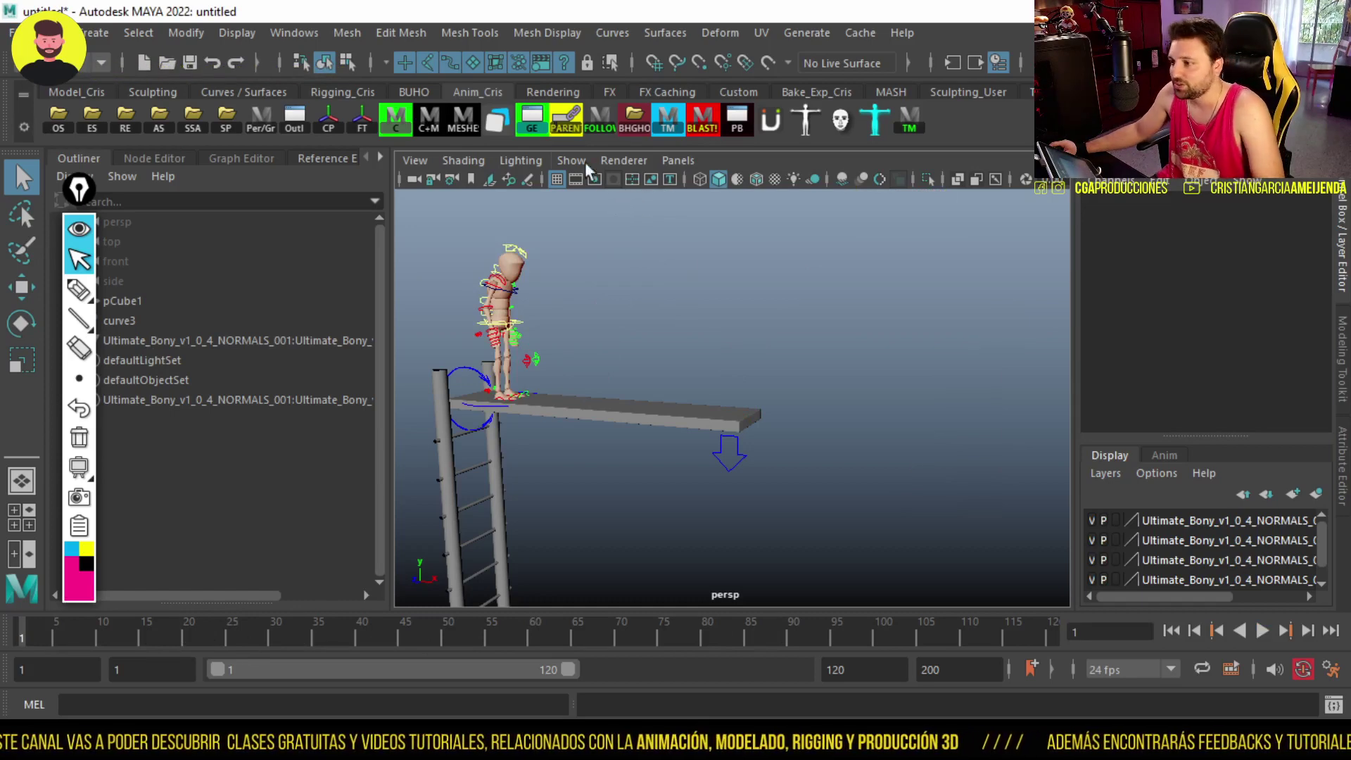
click(12, 32)
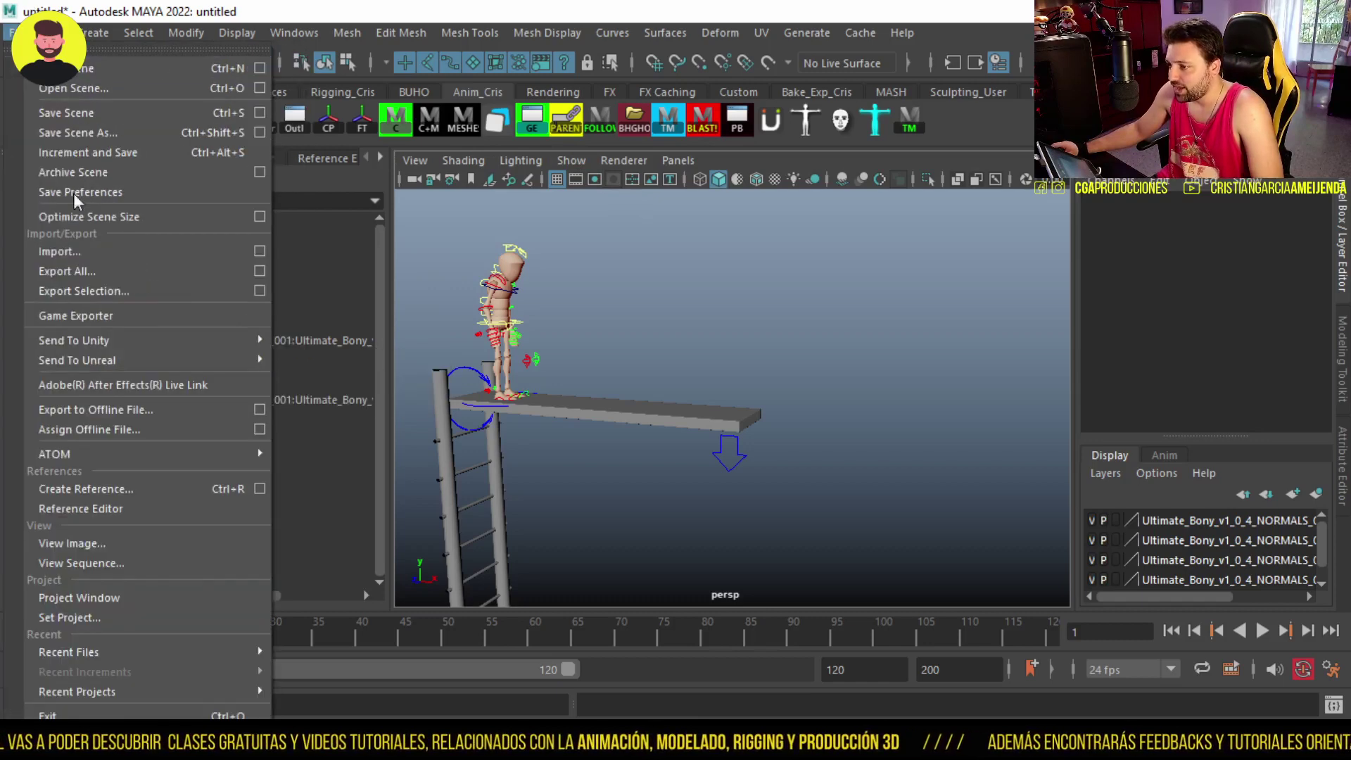
Run Optimize Scene Size with Apply and Continue to strip unused and unknown nodes
click(259, 217)
drag(446, 113, 993, 120)
scroll(962, 373, down, 5)
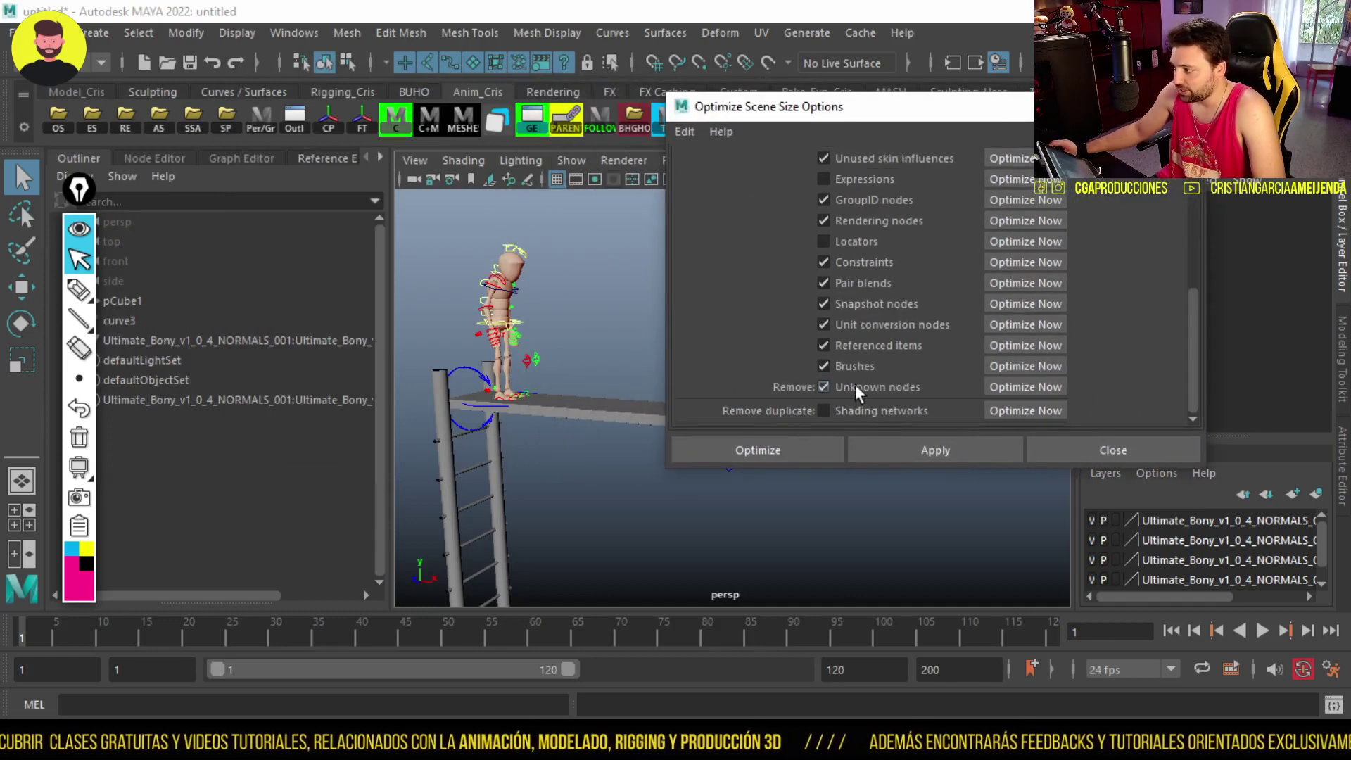
click(940, 443)
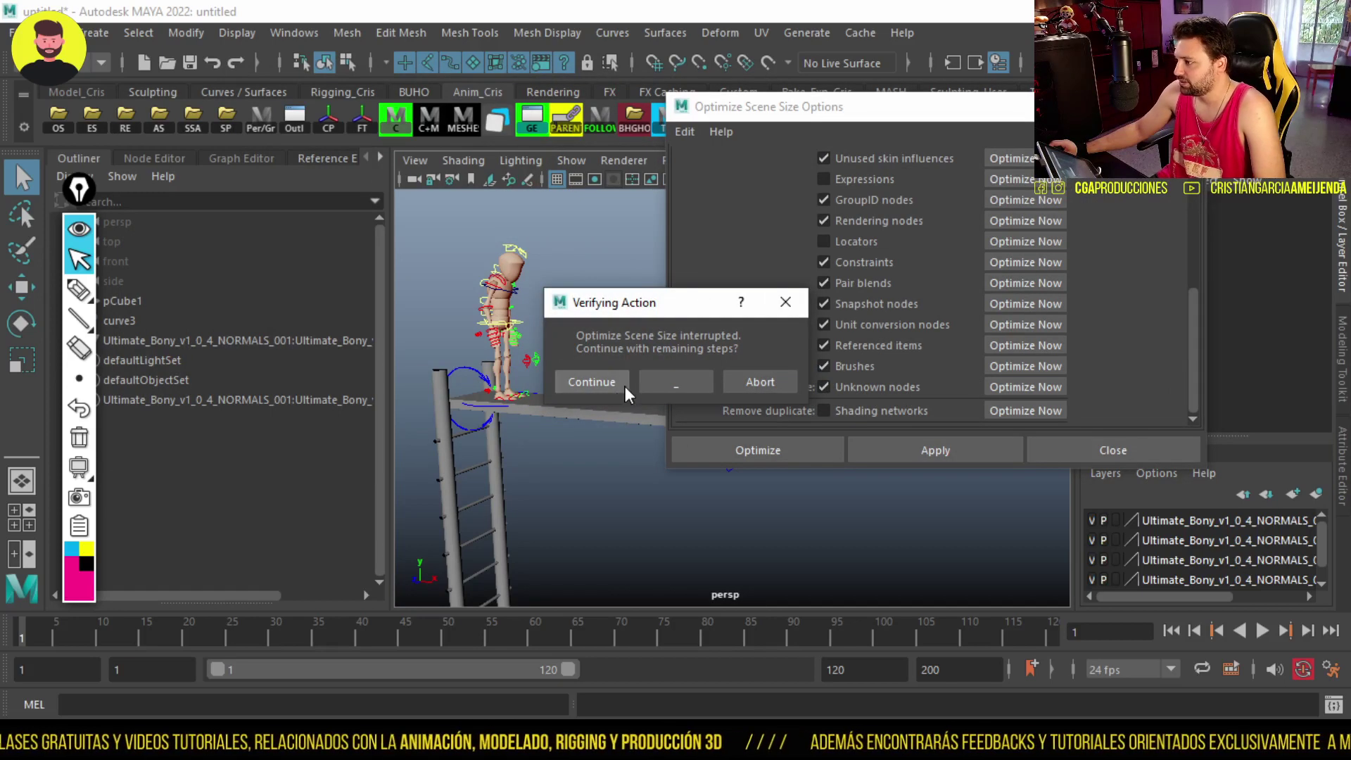
click(611, 380)
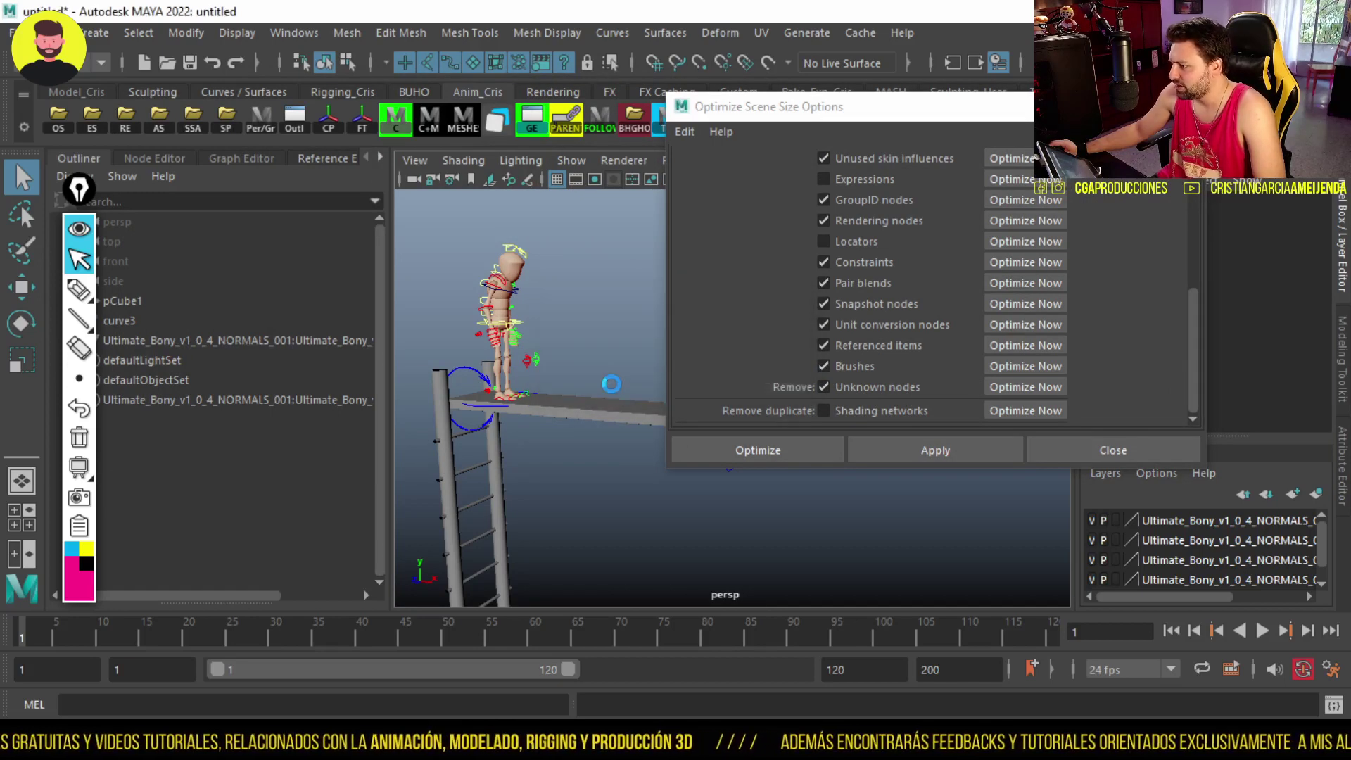
click(1114, 450)
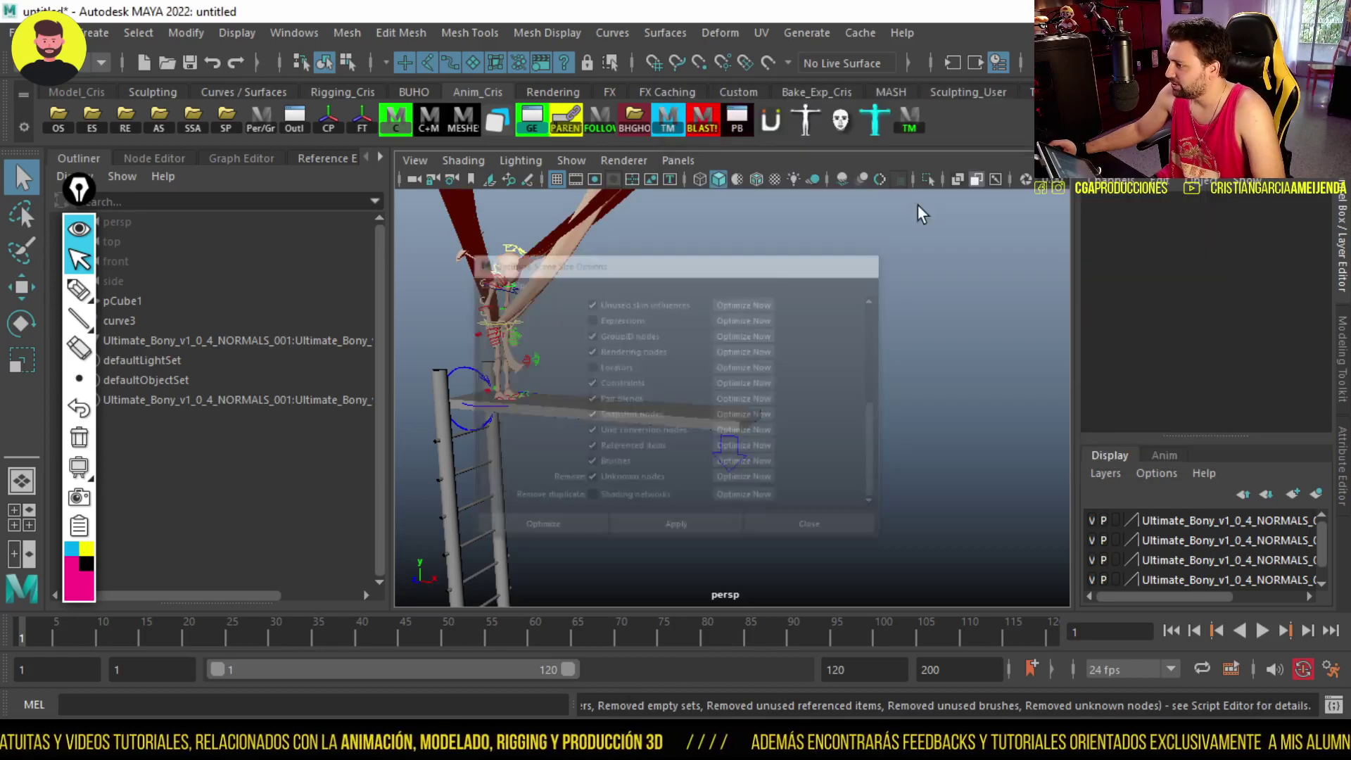
Stop playback, return to the first frame, and begin a new scene
alt+drag(920, 211, 769, 322)
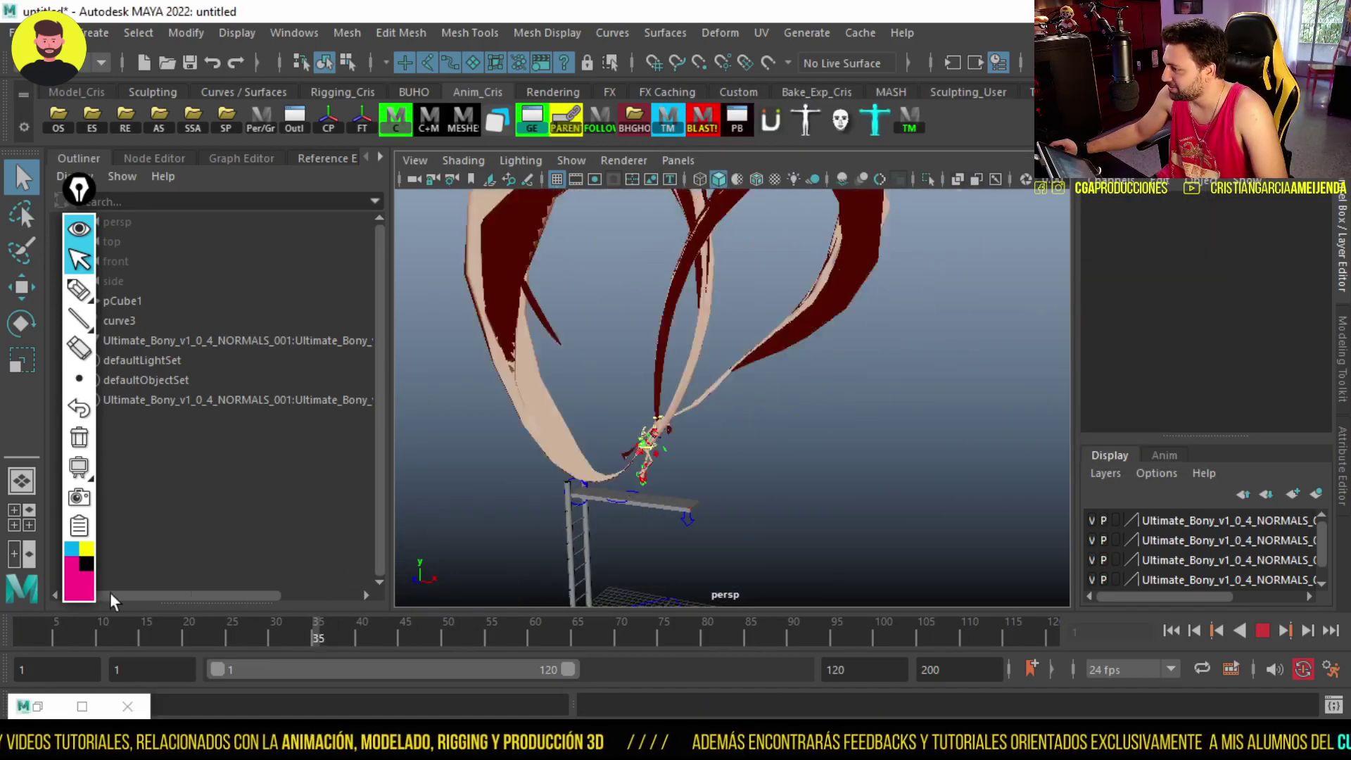
key(Escape)
key(space)
key(space)
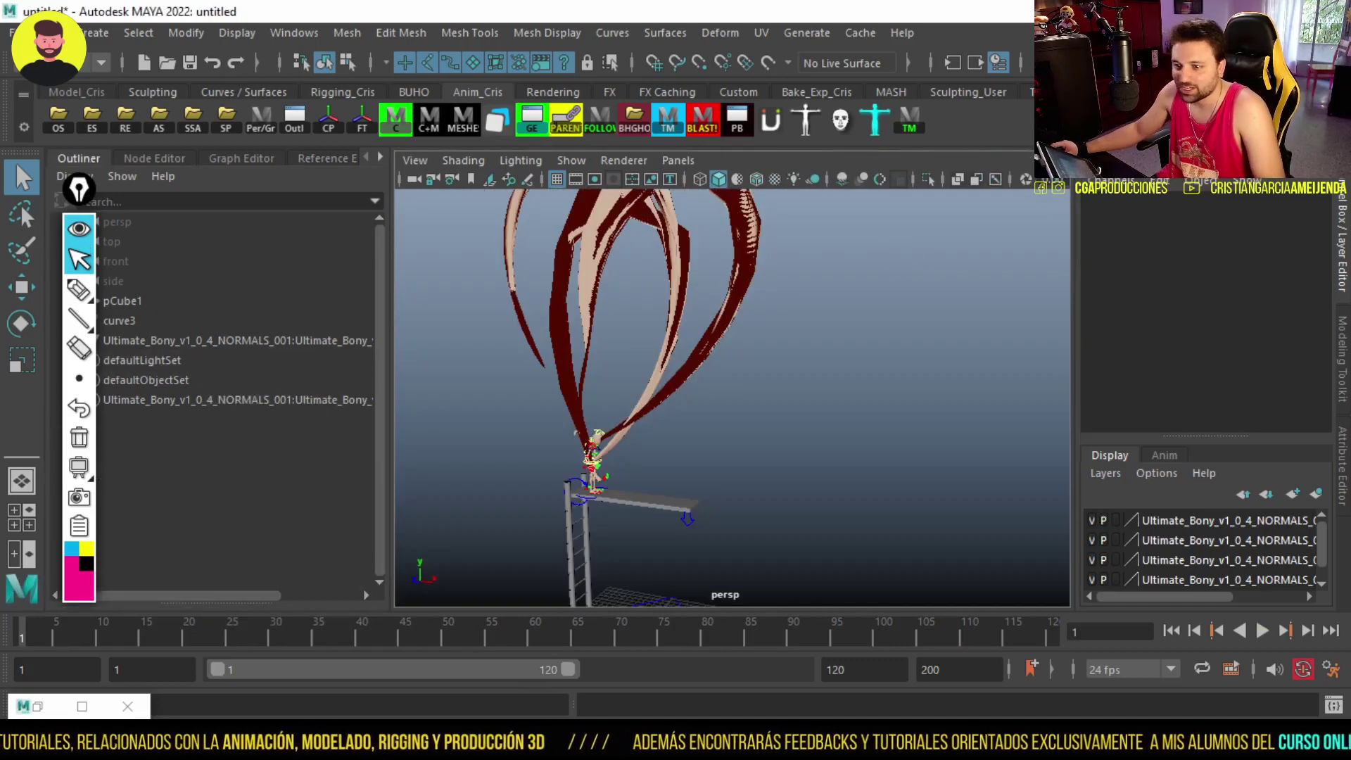
click(12, 33)
Discard unsaved changes, reload the diving-board .ma scene, and start Save Scene As
click(42, 67)
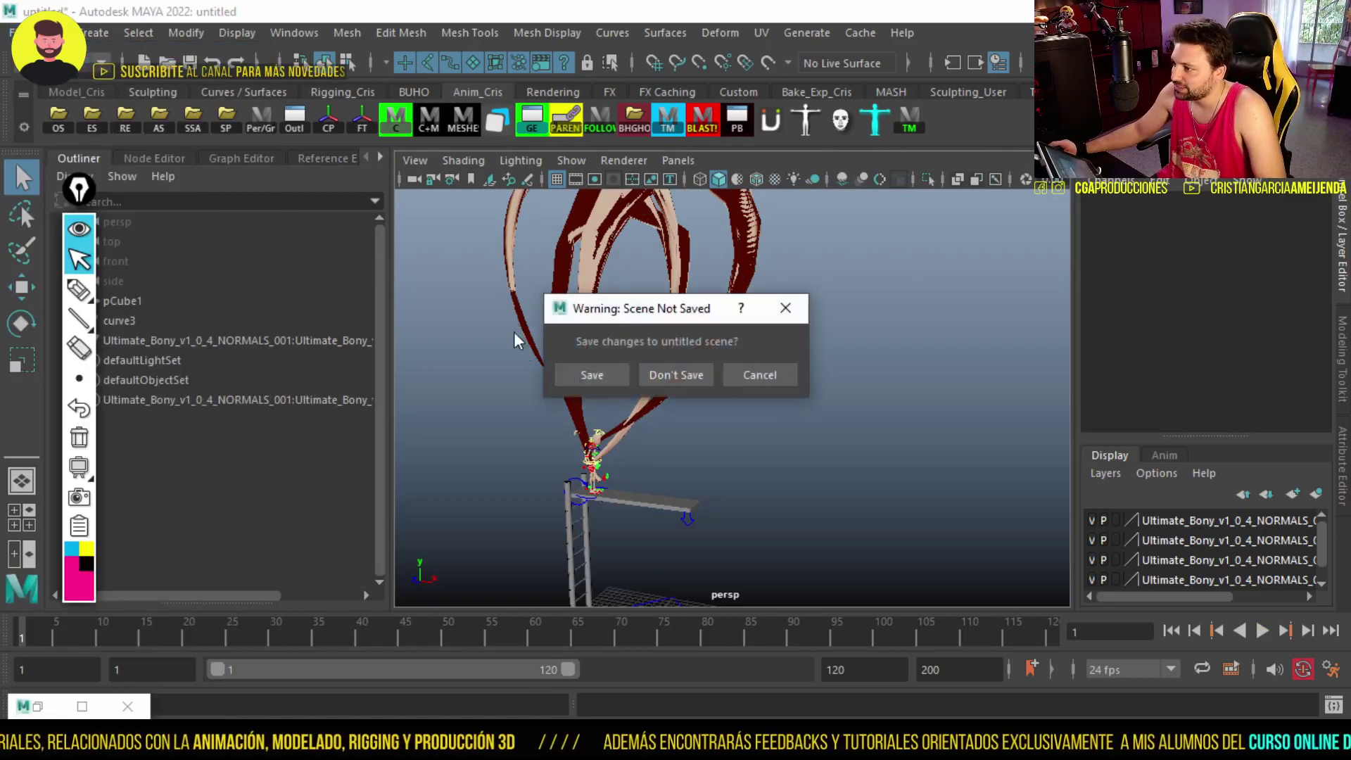
click(681, 369)
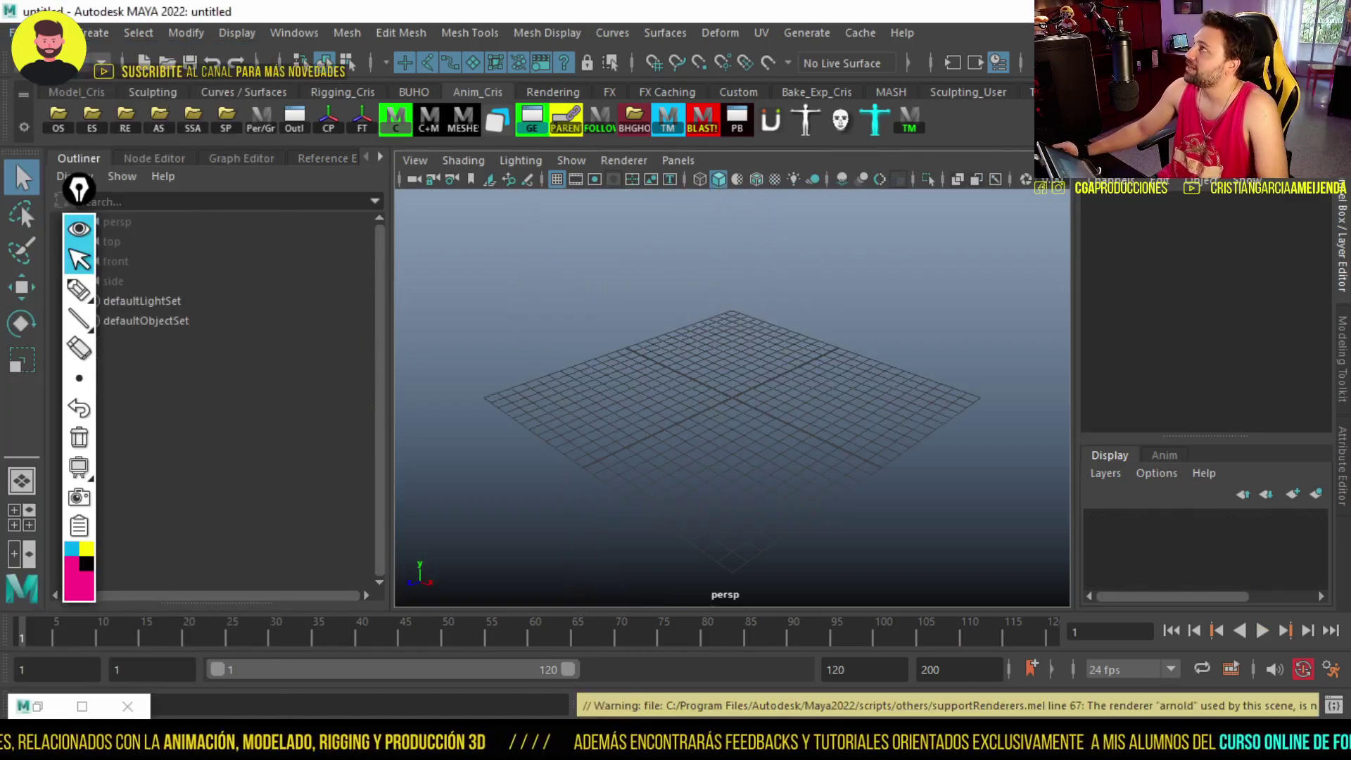
drag(905, 302, 591, 343)
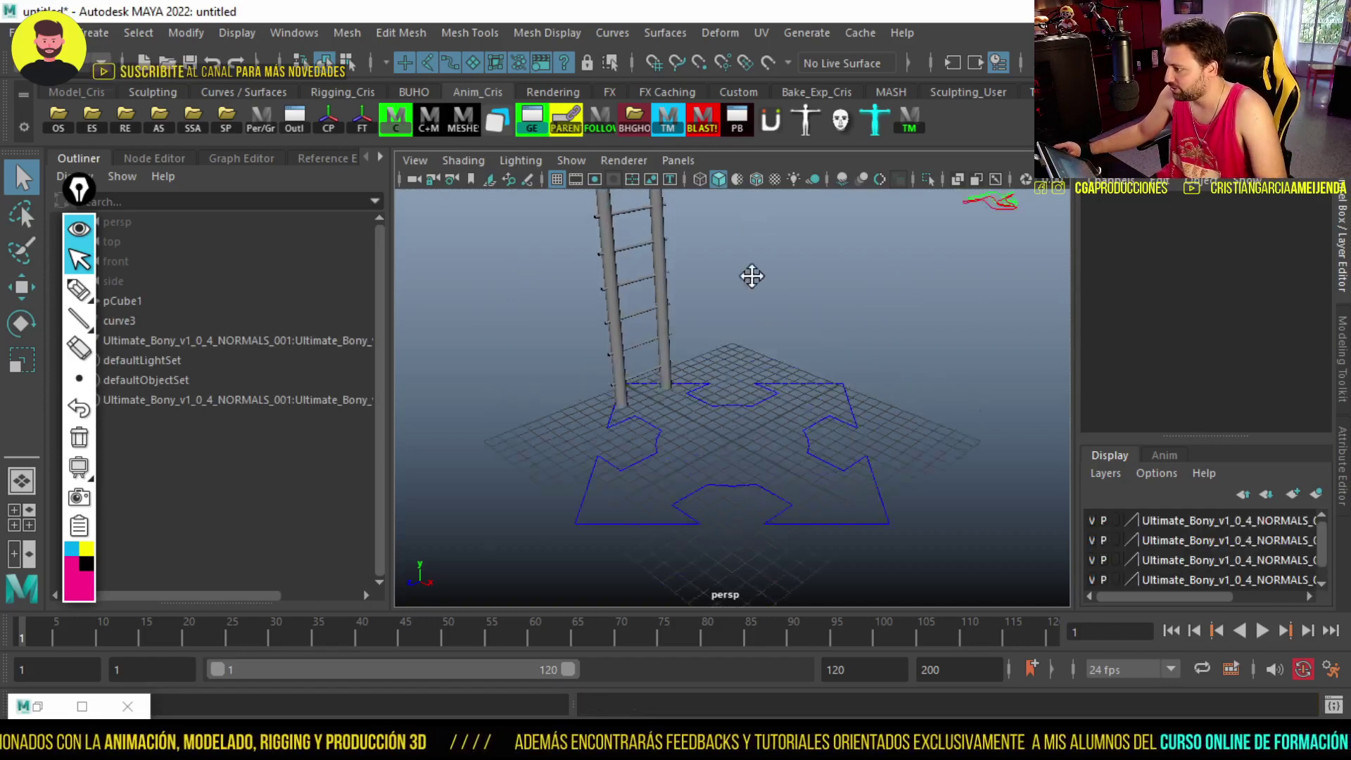
alt+middle_drag(751, 286, 594, 441)
alt+drag(594, 441, 601, 449)
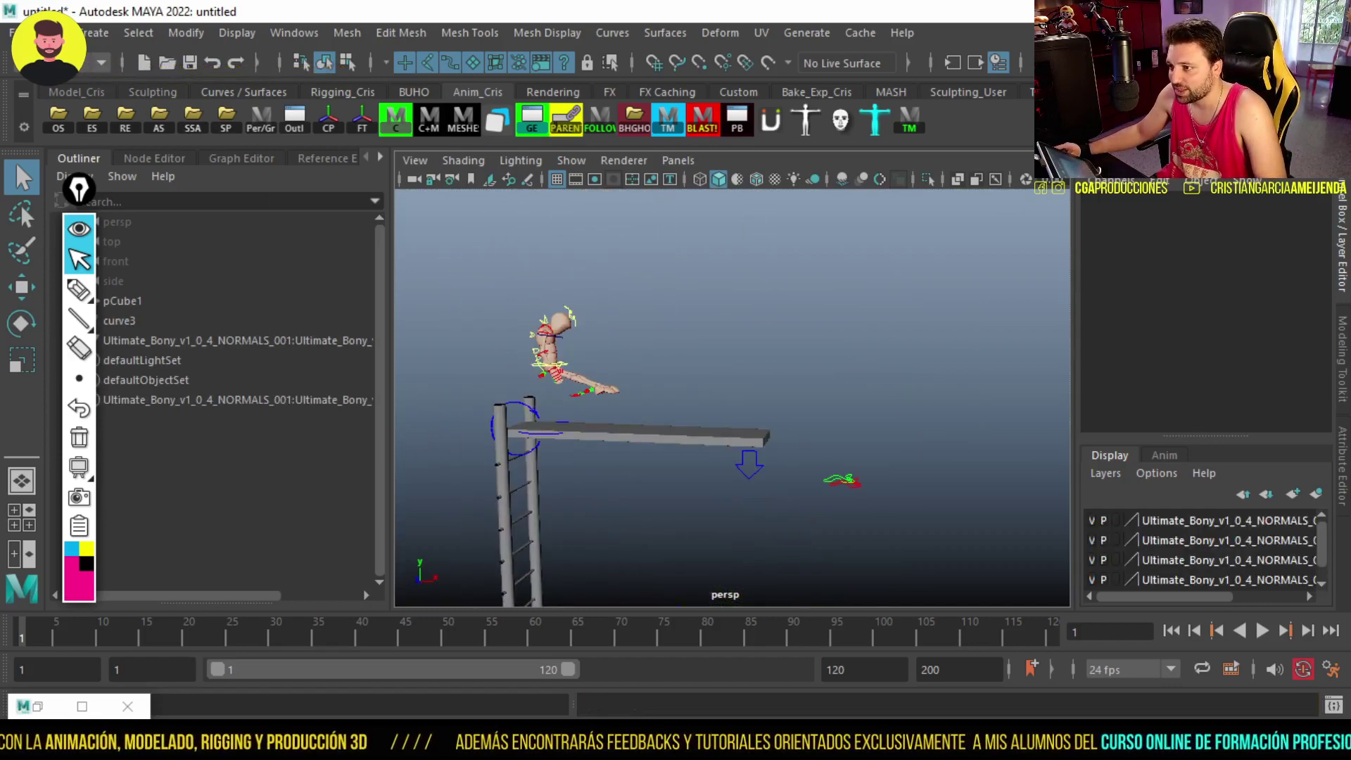
click(13, 32)
click(53, 128)
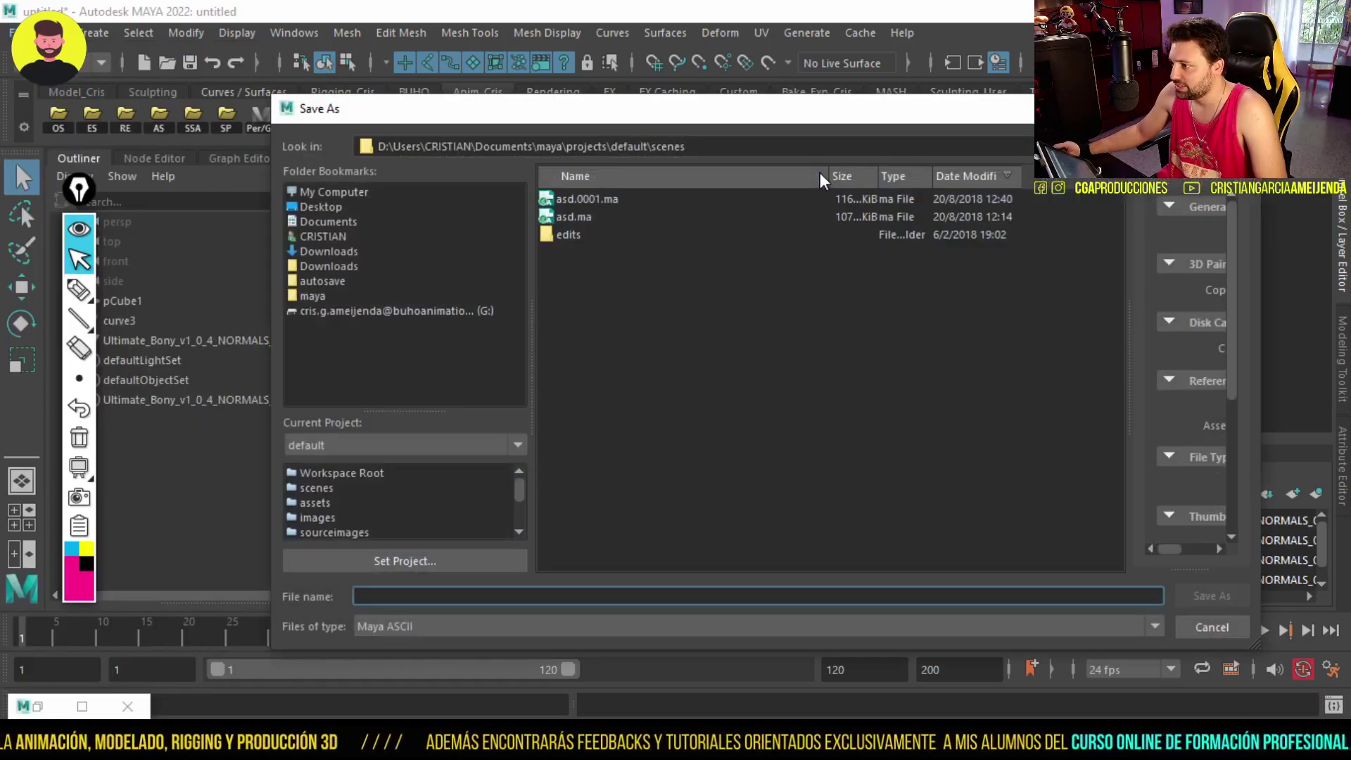
In Save As, try the Desktop folder and Maya Binary then Maya ASCII, then cancel
click(320, 207)
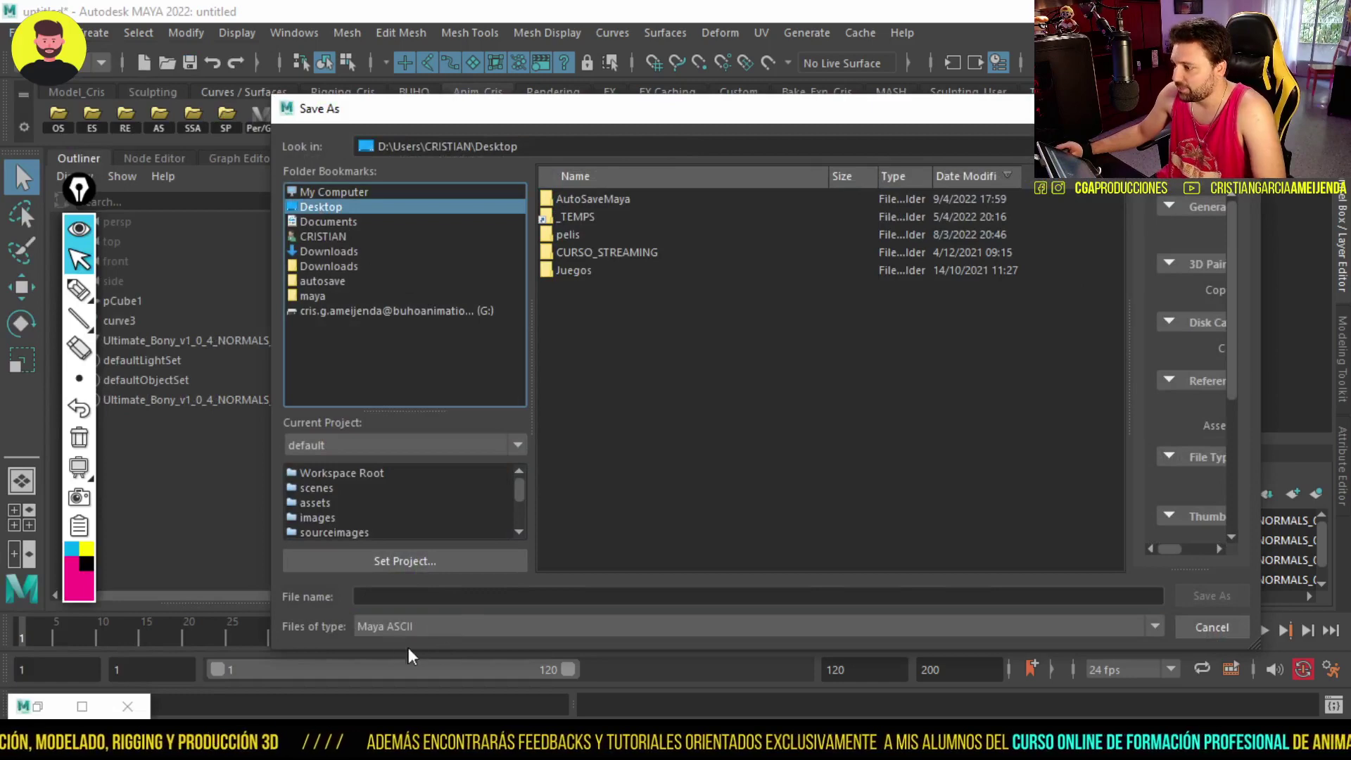
click(380, 627)
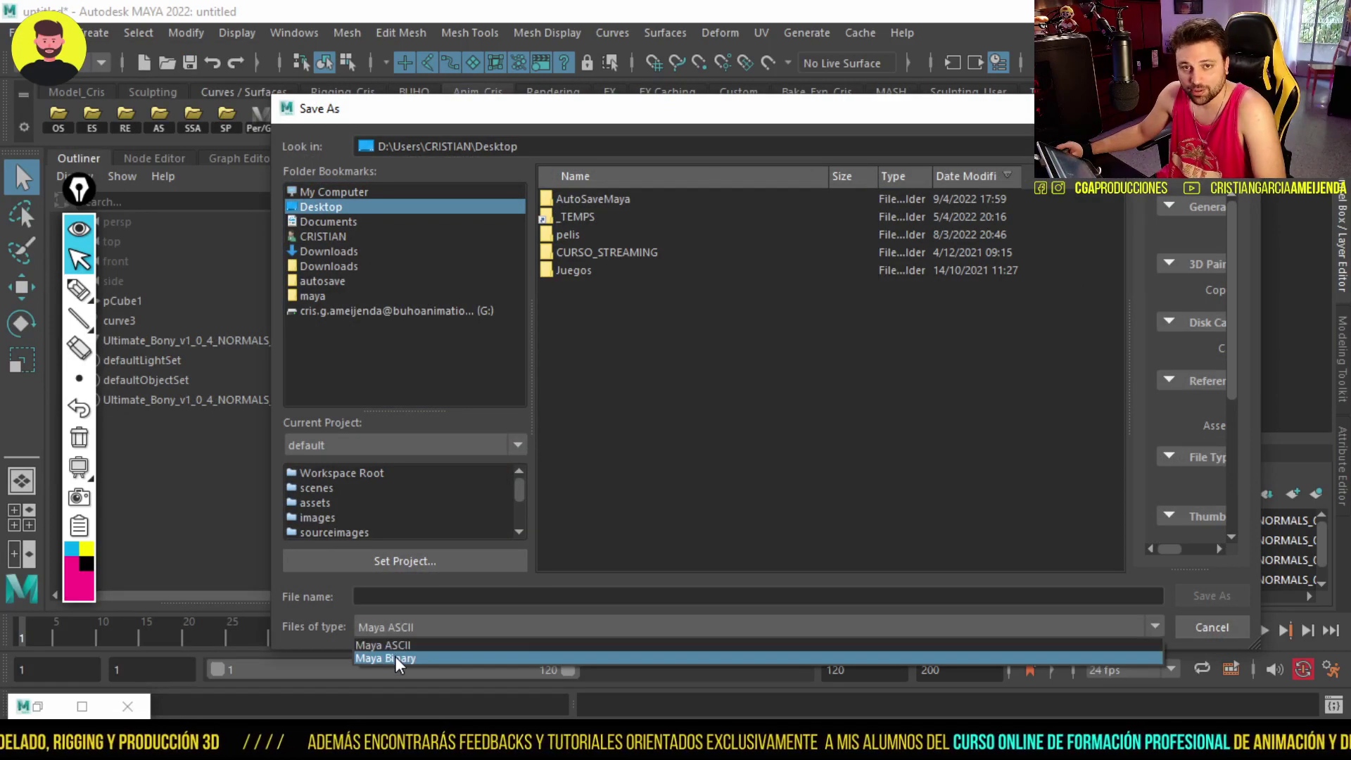
click(395, 658)
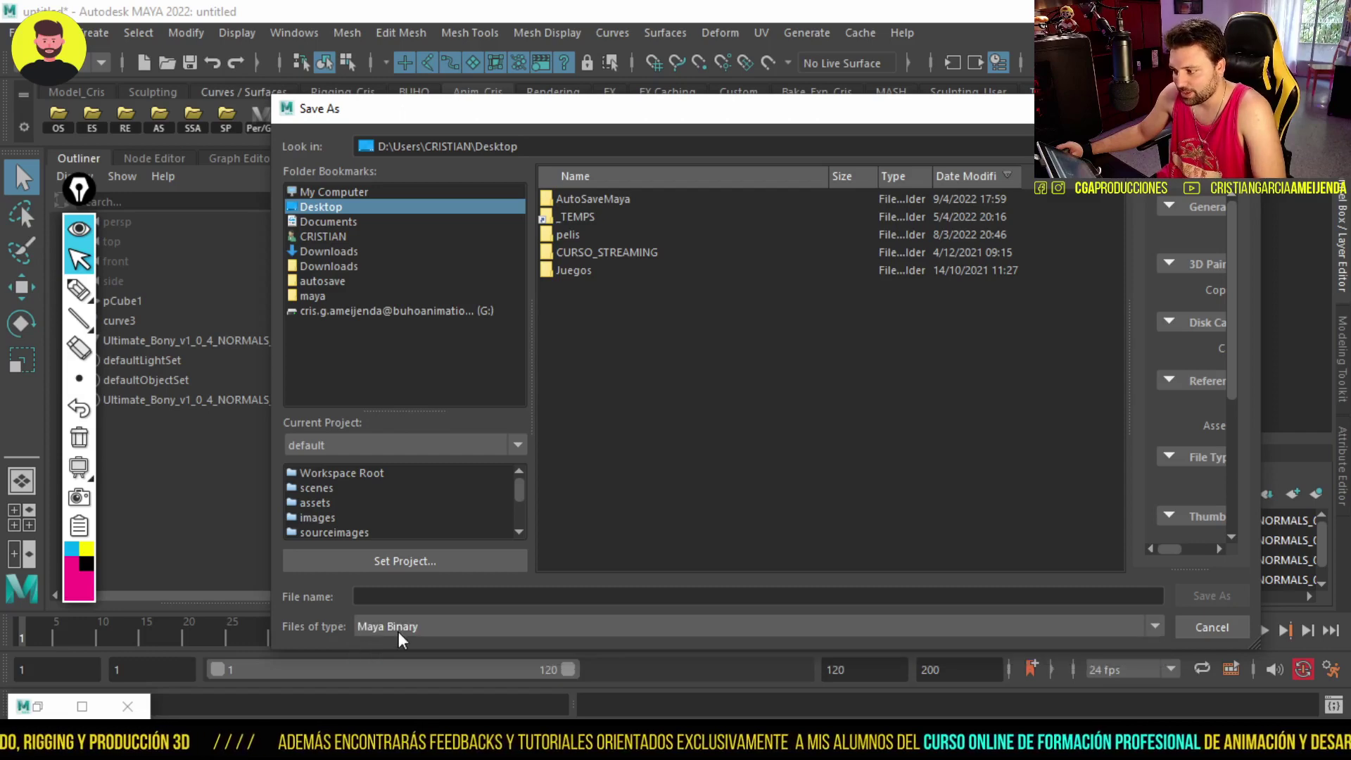
click(399, 631)
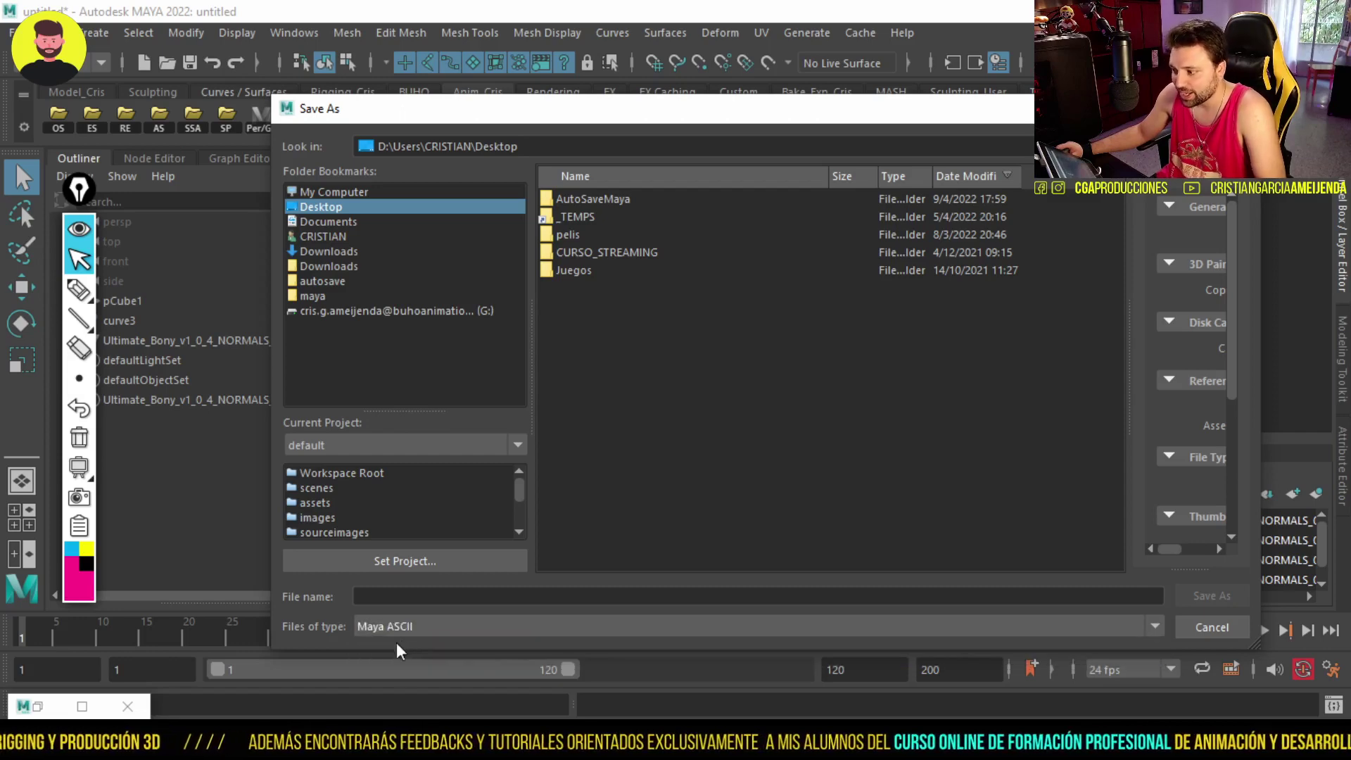
click(1195, 623)
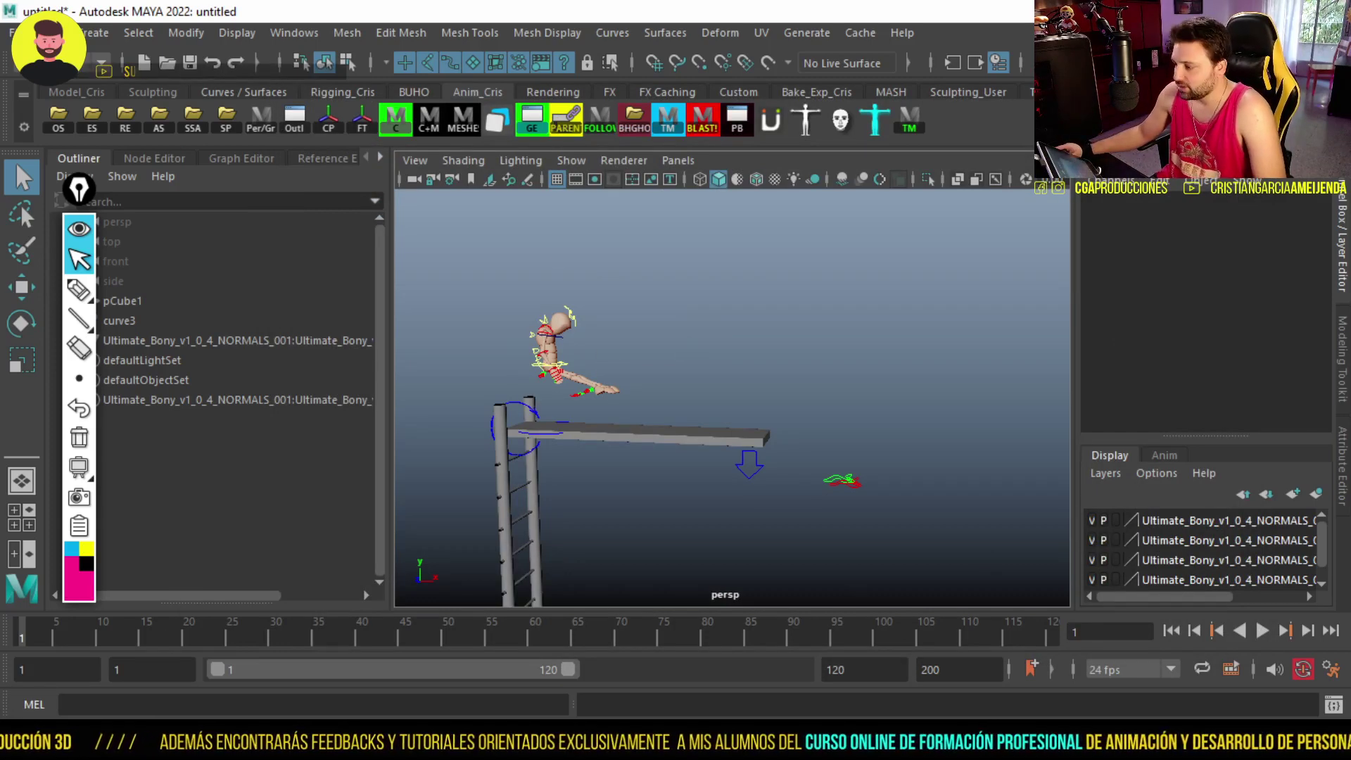
Play back the jump and scrub back to the early frames
key(alt+v)
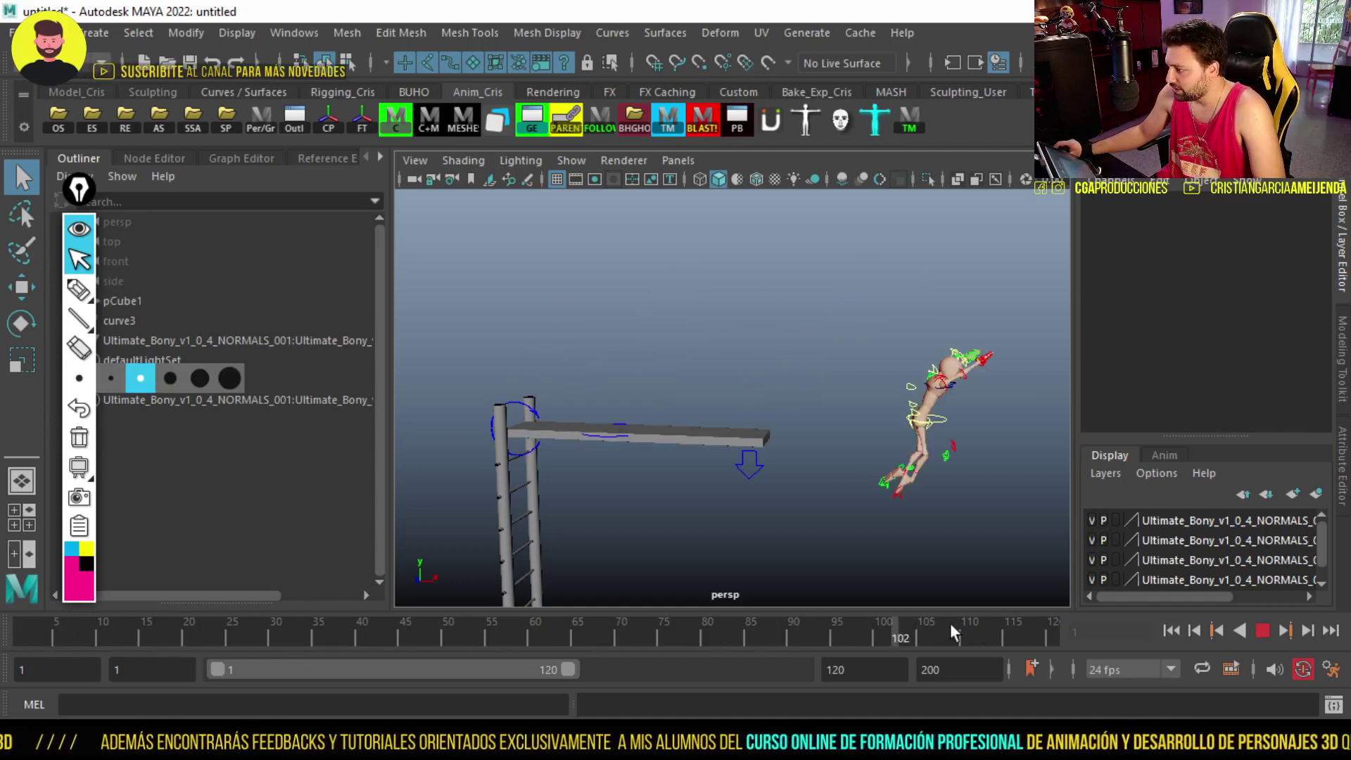
drag(623, 643, 10, 623)
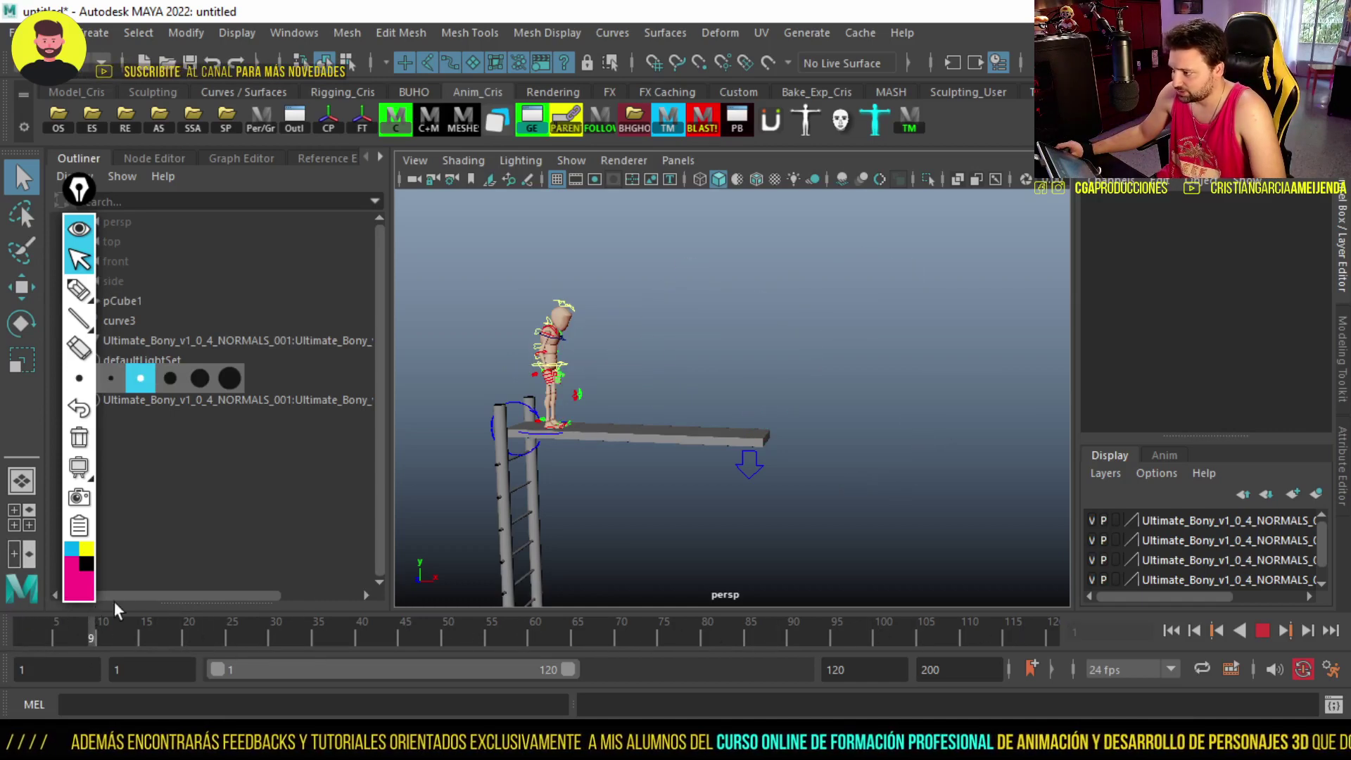
click(90, 602)
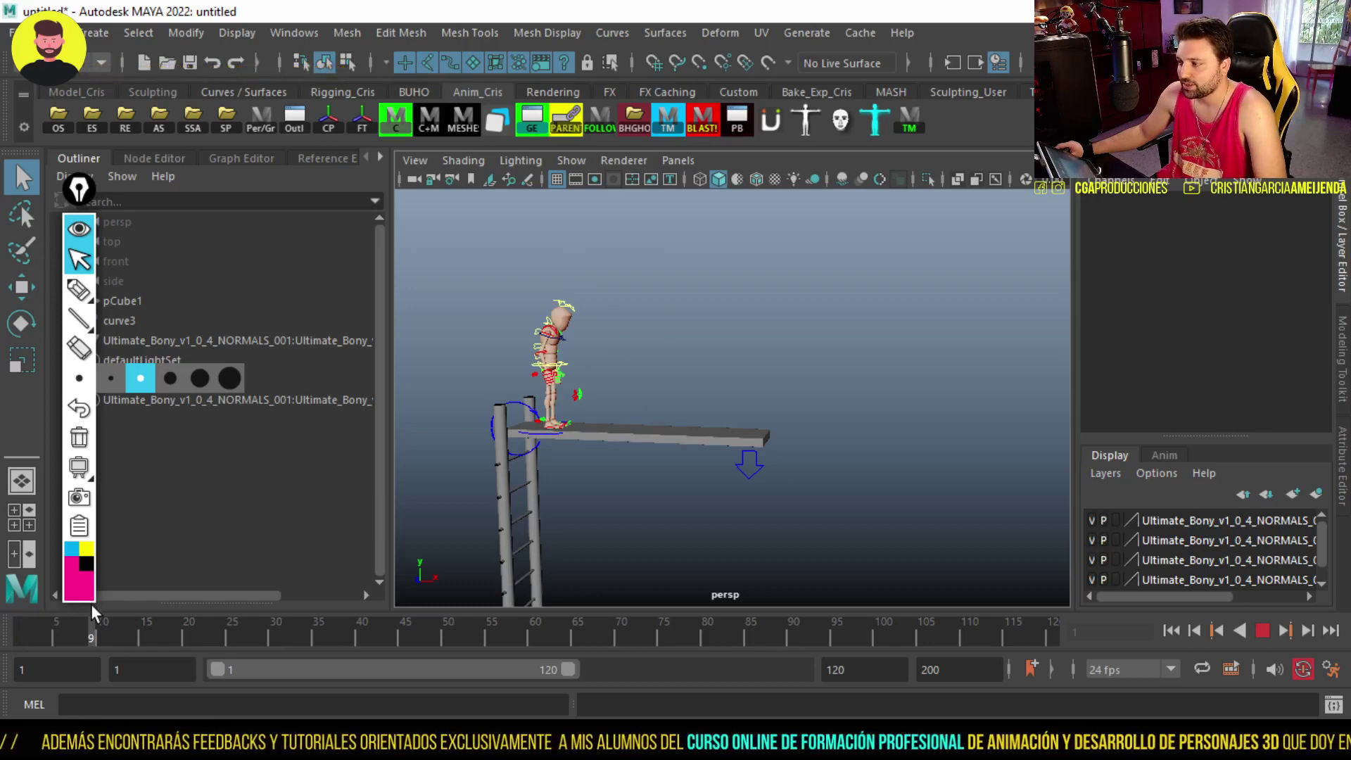
click(52, 592)
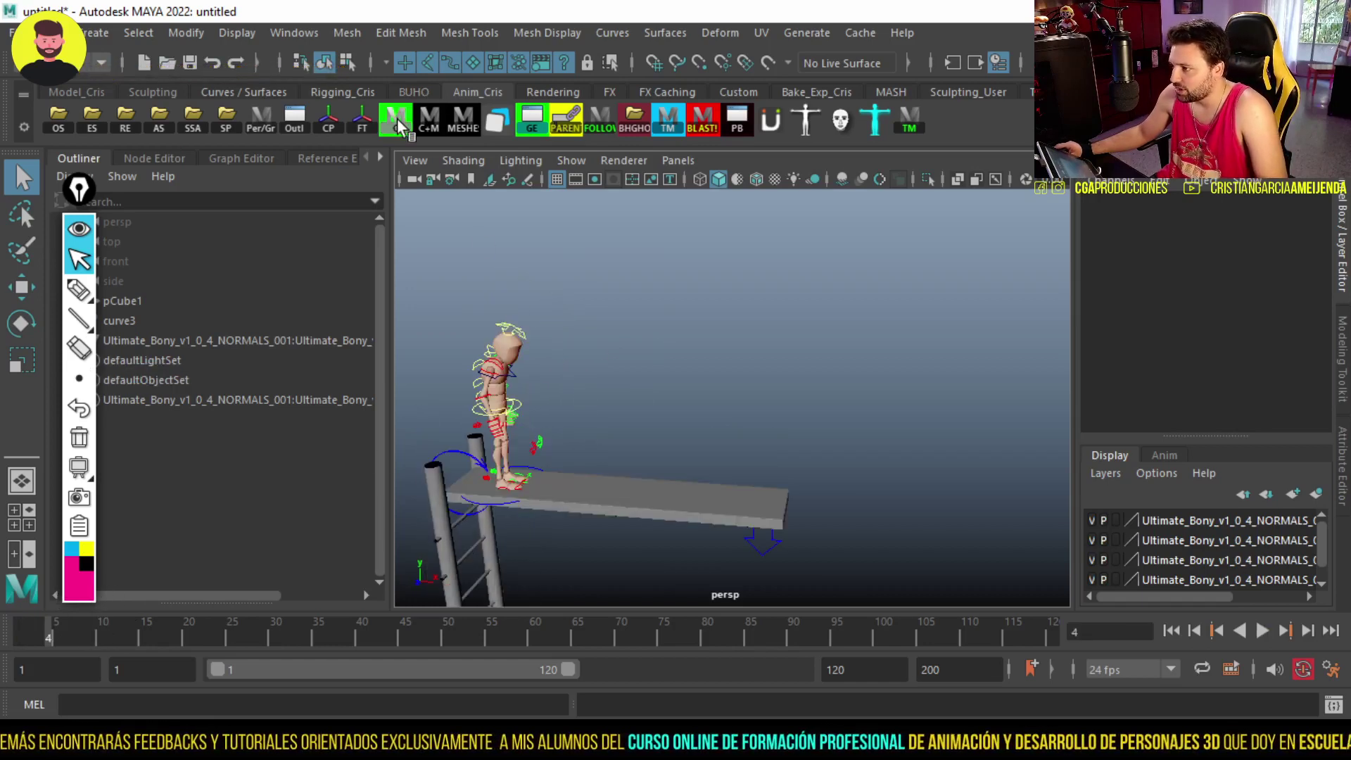
Select the root control, delete its frame-10 key, review, then undo the deletion
click(398, 126)
click(496, 500)
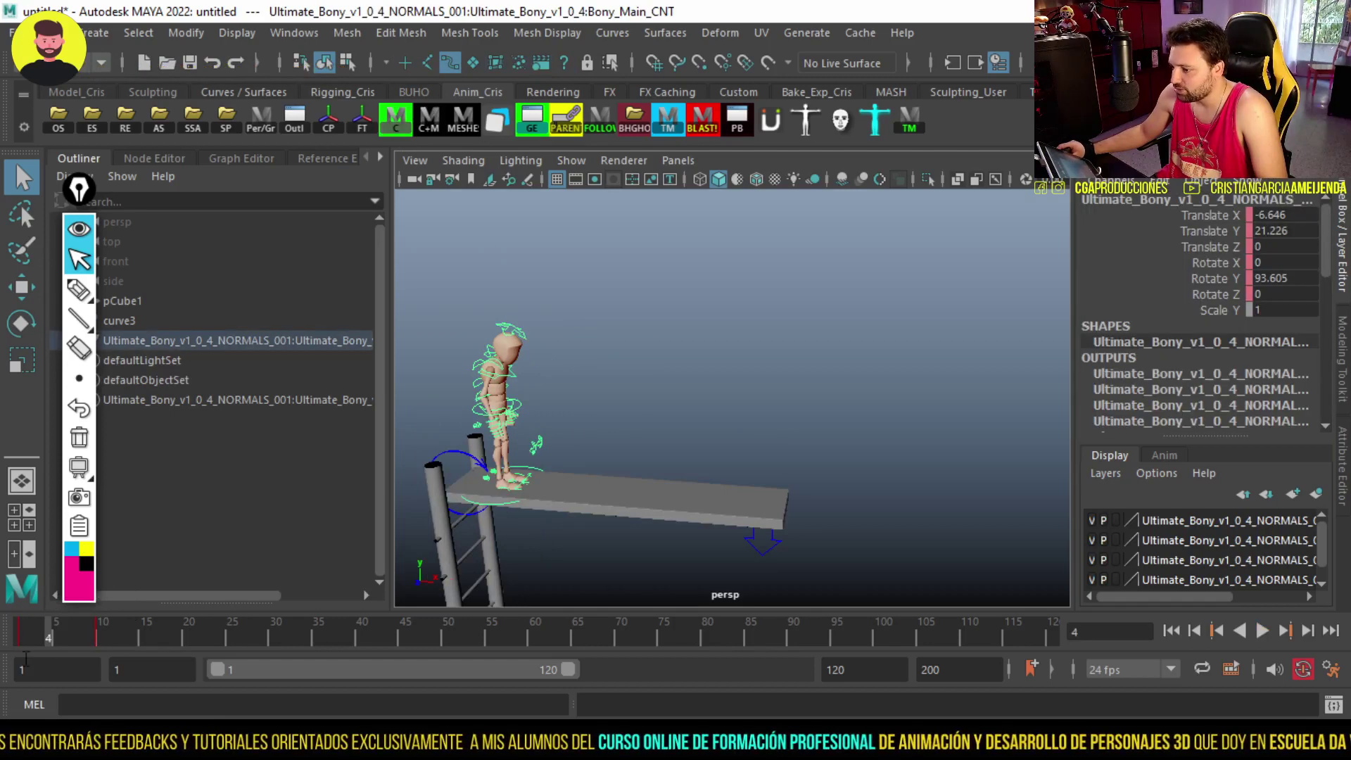
key(alt+v)
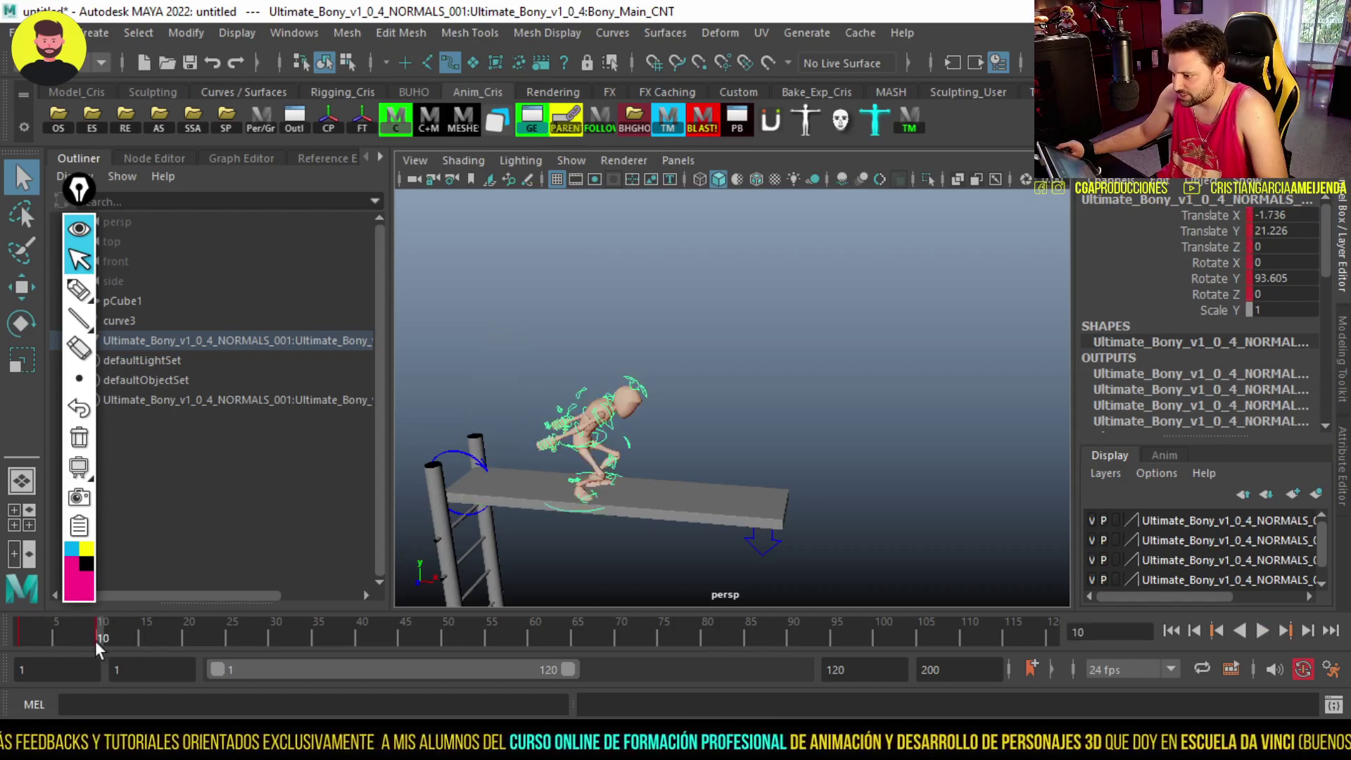
right_click(95, 641)
click(133, 326)
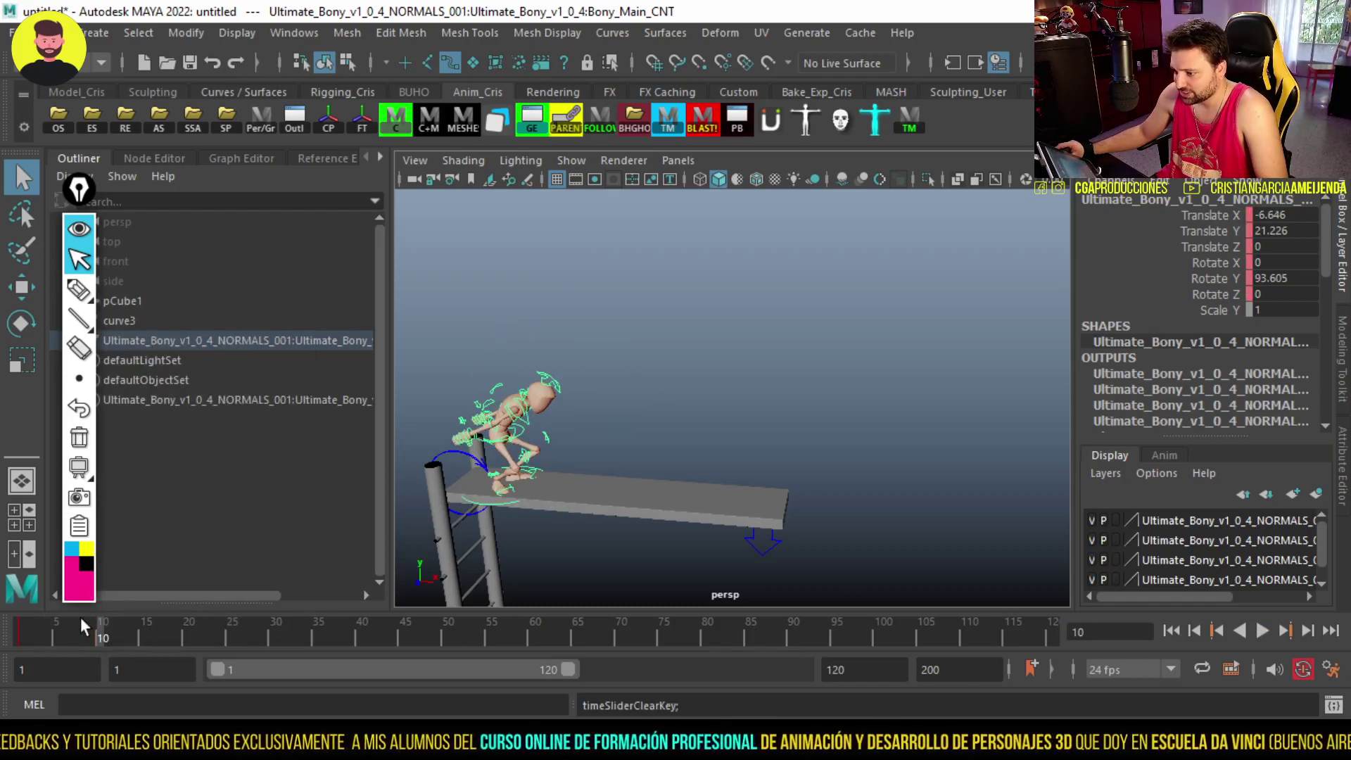
key(alt+v)
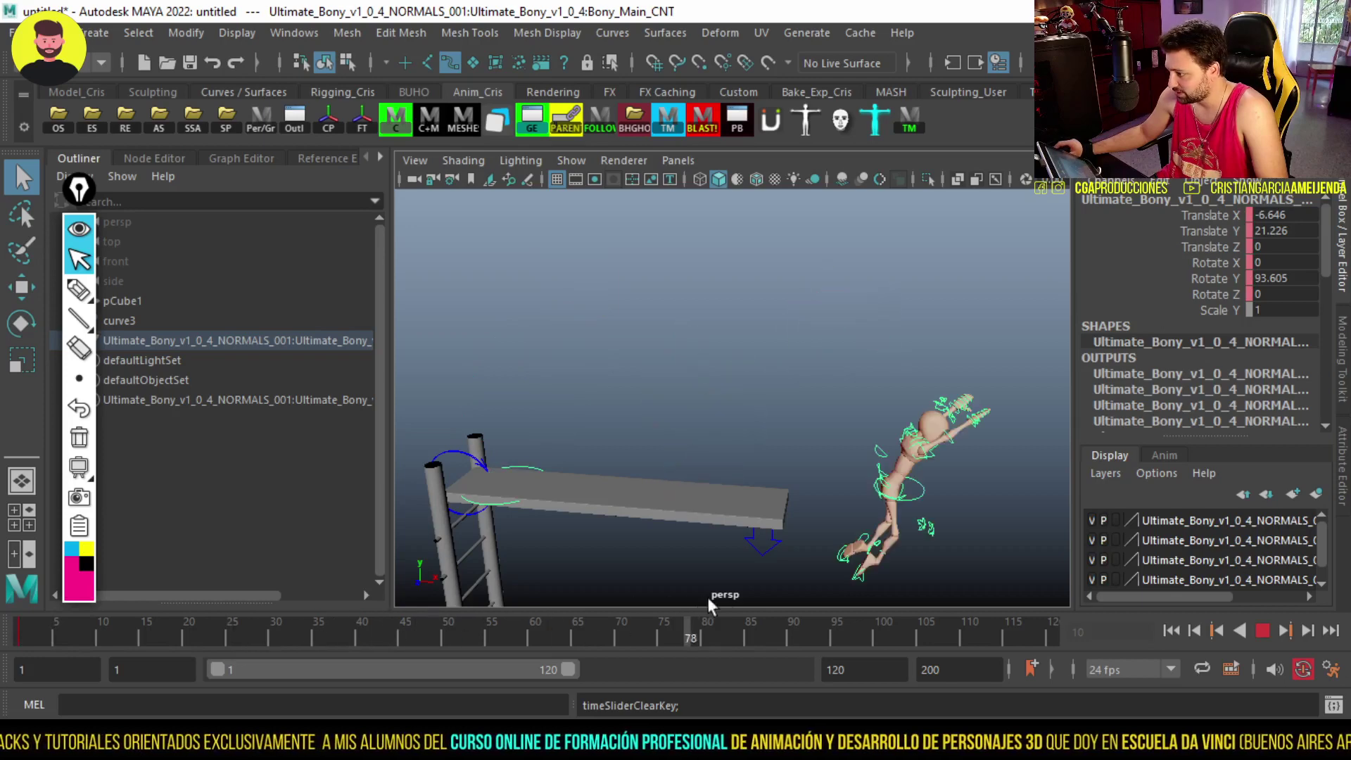
drag(704, 623, 19, 632)
key(ctrl+z)
Delete the root control's frame-1 key and replay the jump to check it
right_click(19, 632)
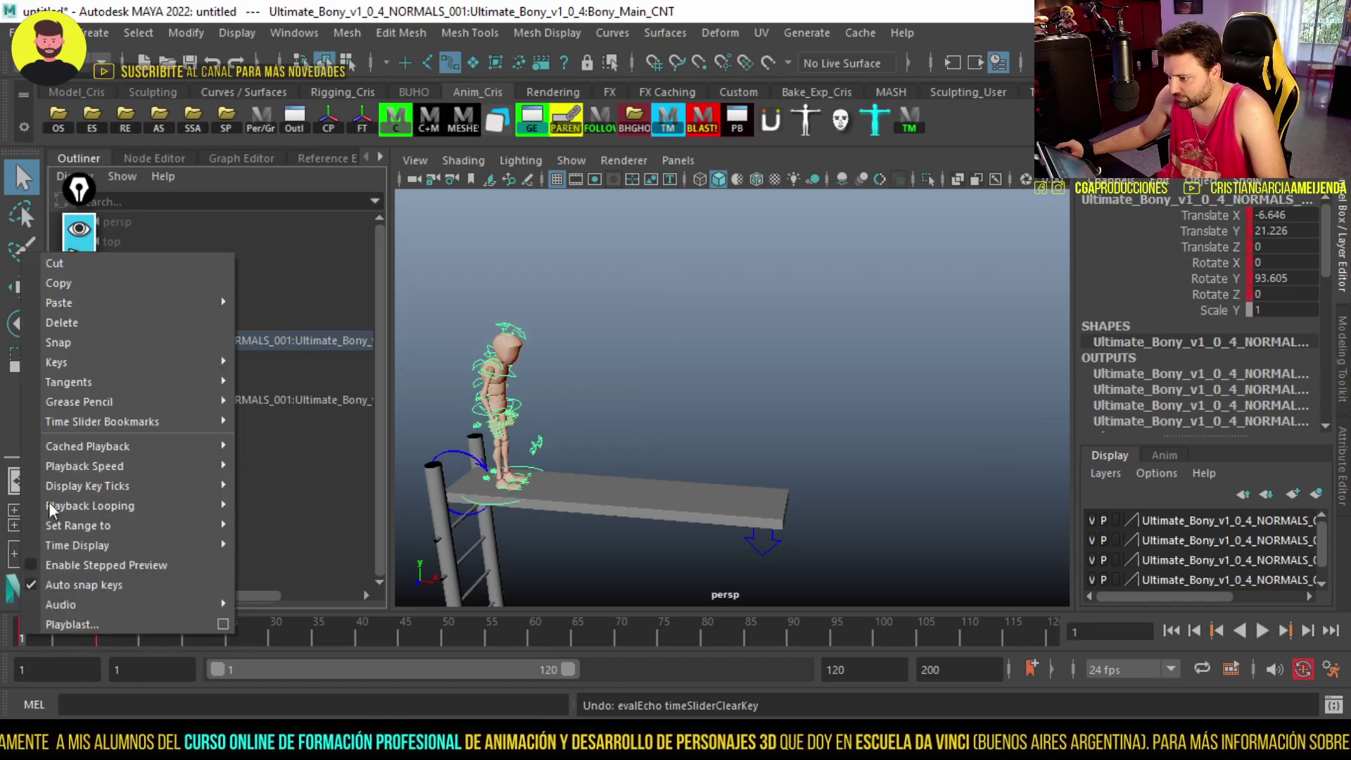
click(77, 325)
key(alt+v)
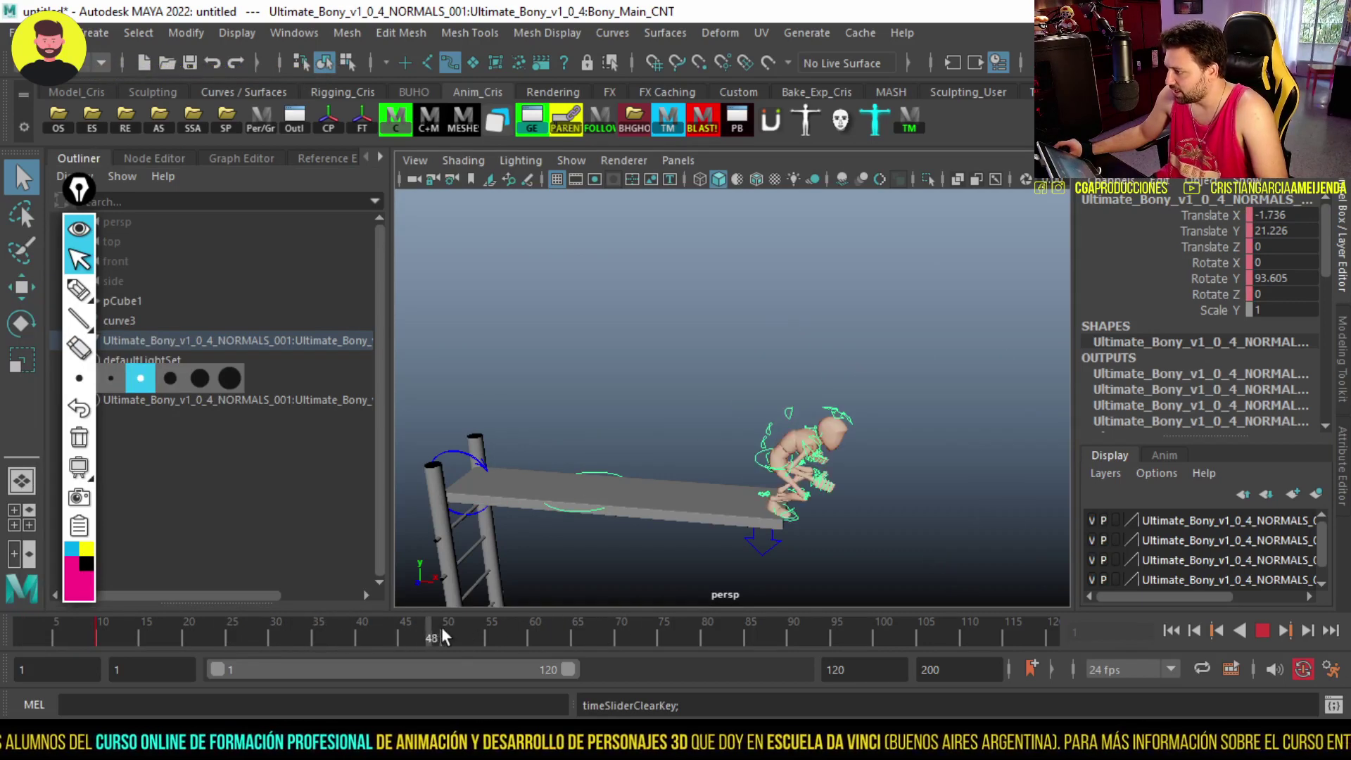
drag(442, 636, 538, 627)
mouse_move(762, 387)
alt+mouse_down()
mouse_move(735, 344)
mouse_move(678, 349)
mouse_move(726, 356)
alt+mouse_up()
Select the spine-top IK control, test-move it to bend the torso, then undo
click(752, 362)
key(f)
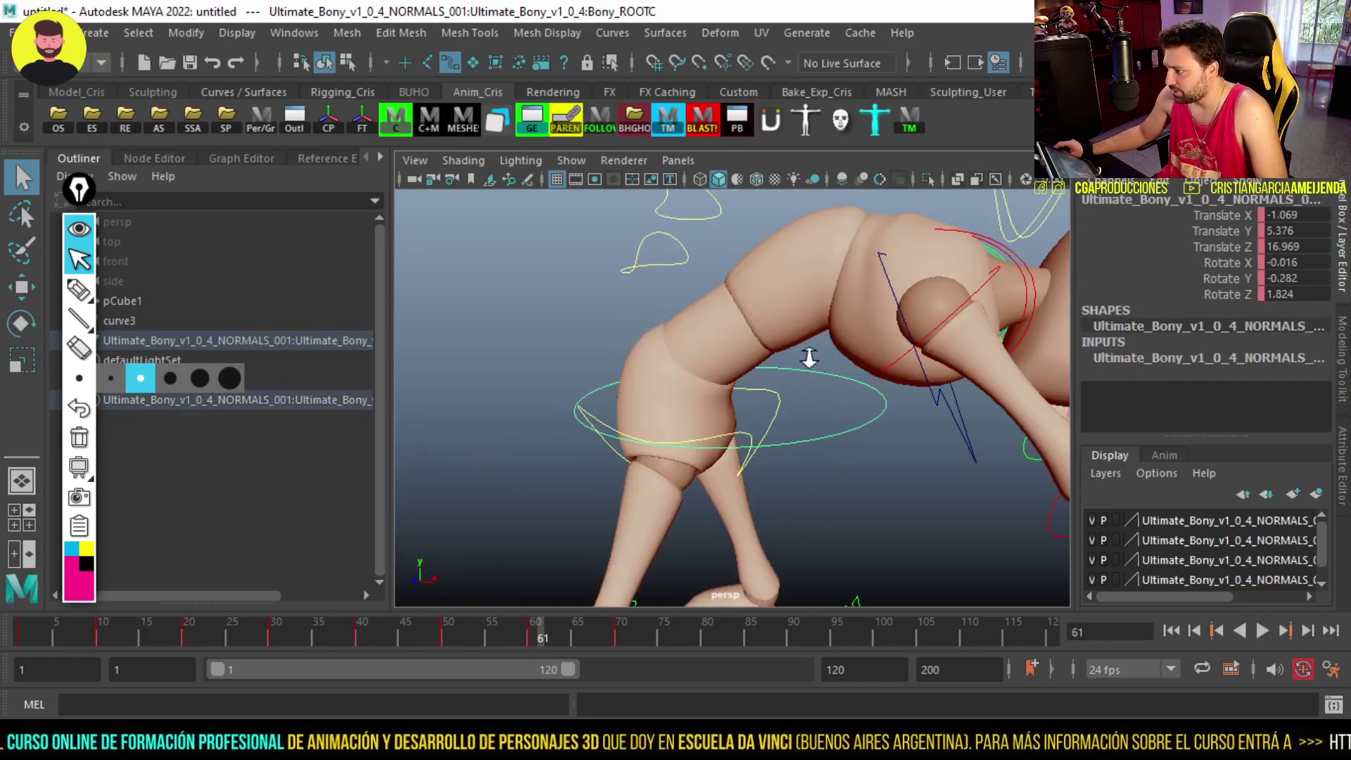
scroll(751, 362, down, 5)
scroll(787, 467, up, 3)
scroll(708, 402, up, 2)
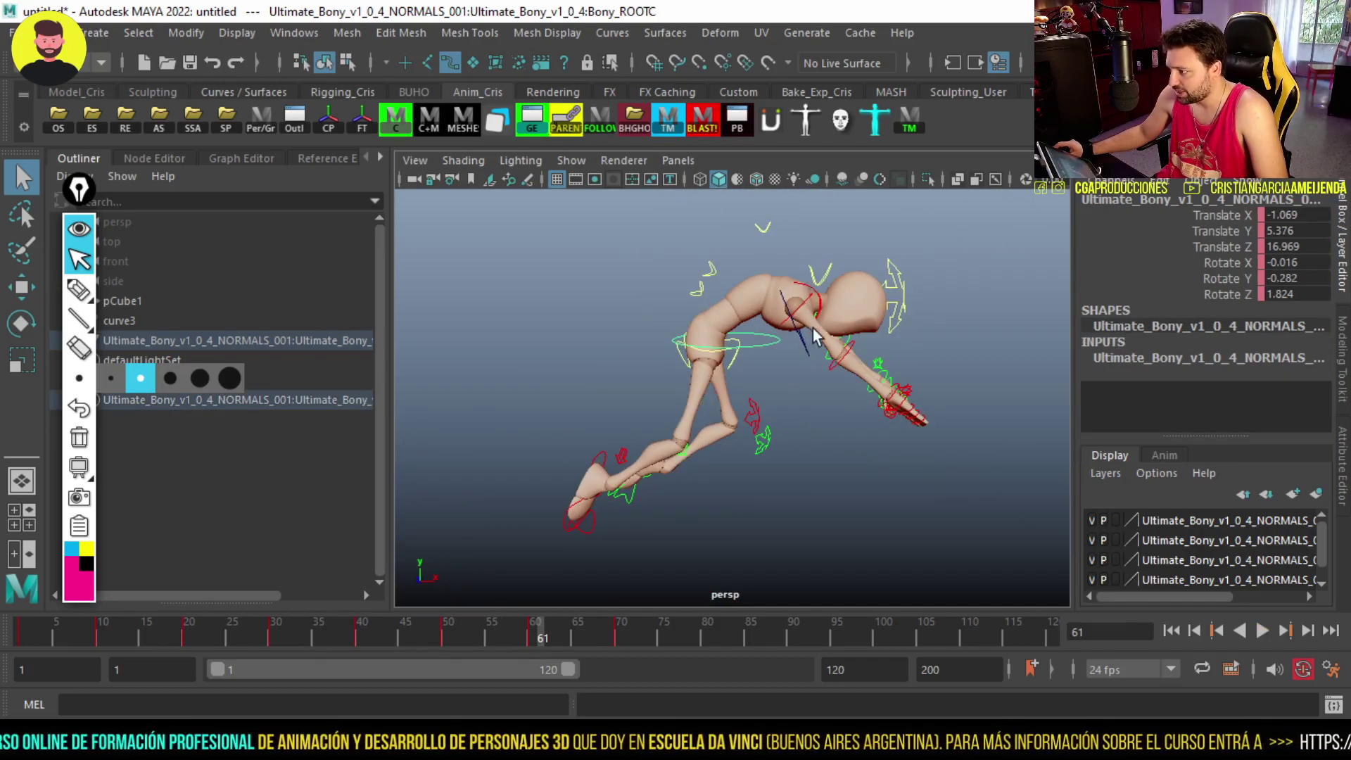
click(802, 301)
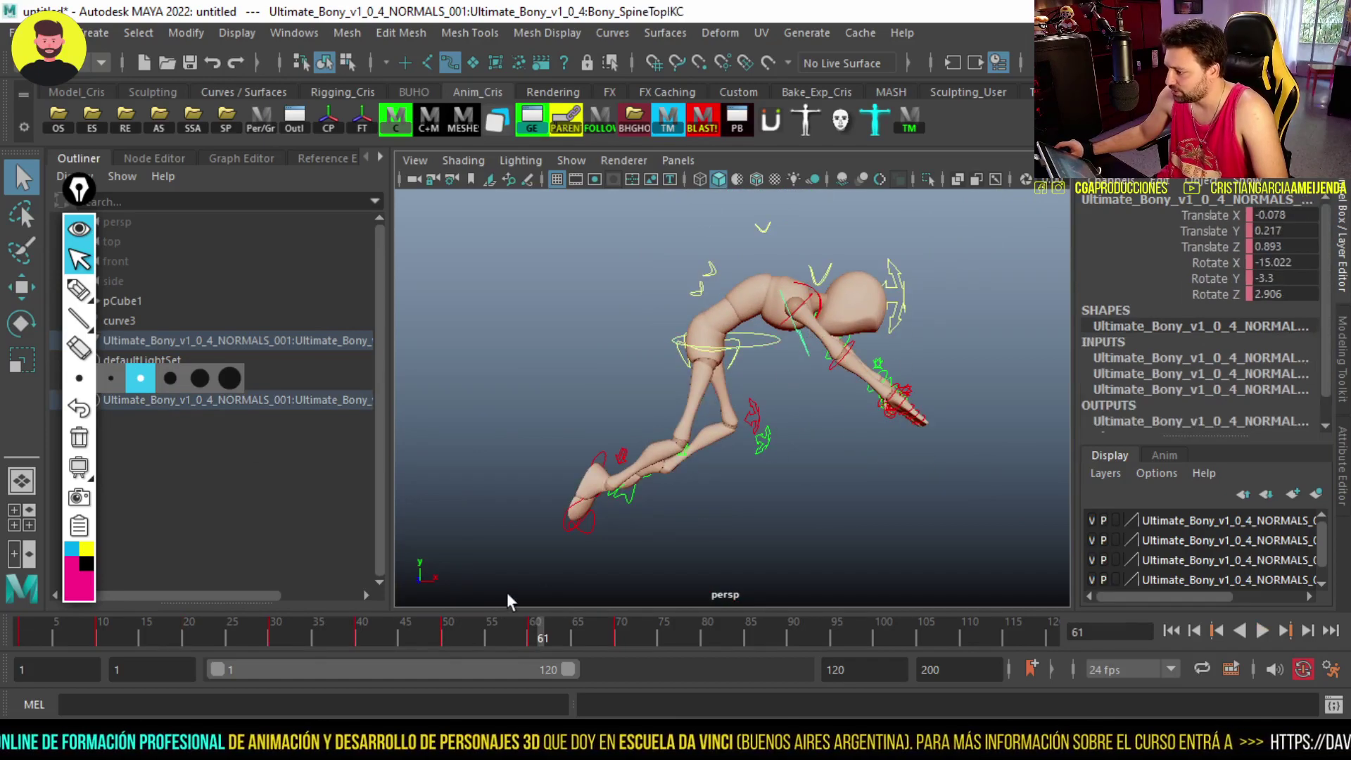
alt+drag(788, 301, 881, 328)
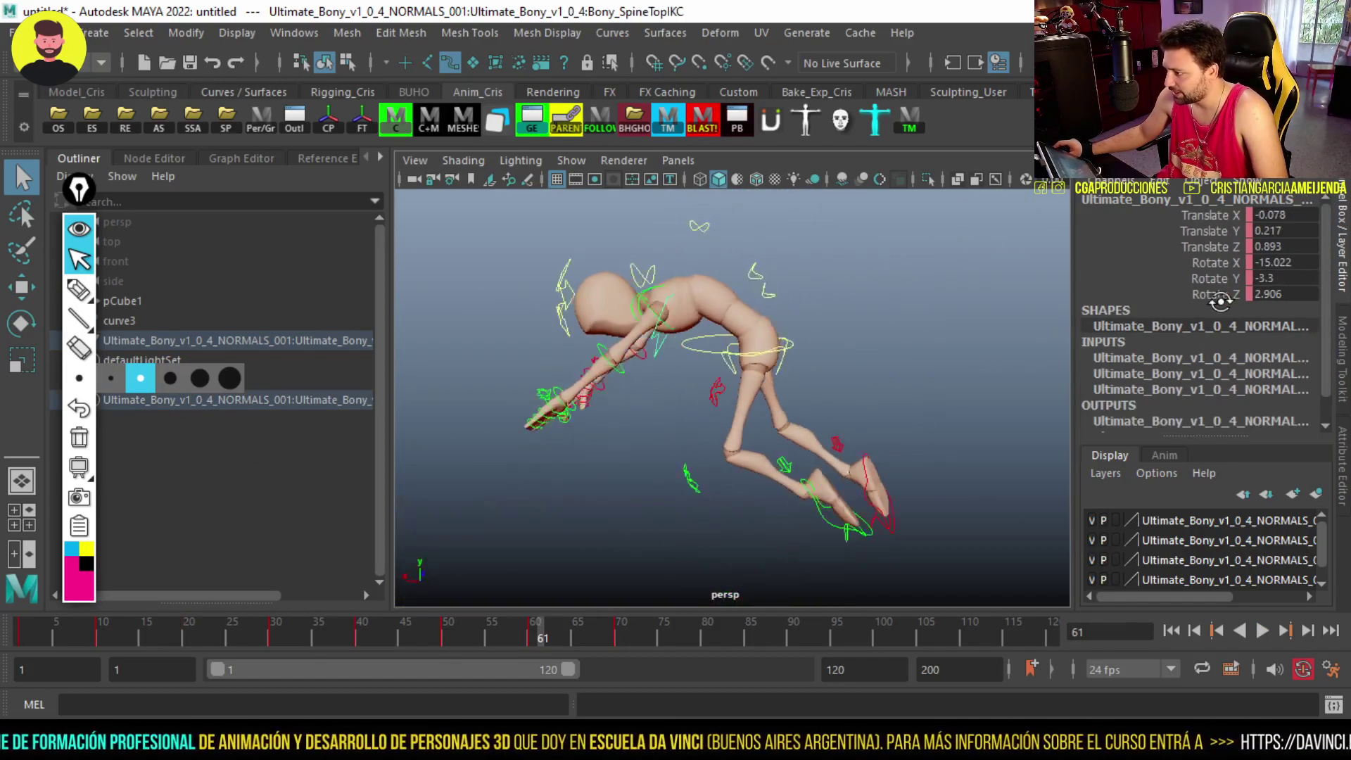
alt+drag(881, 328, 694, 286)
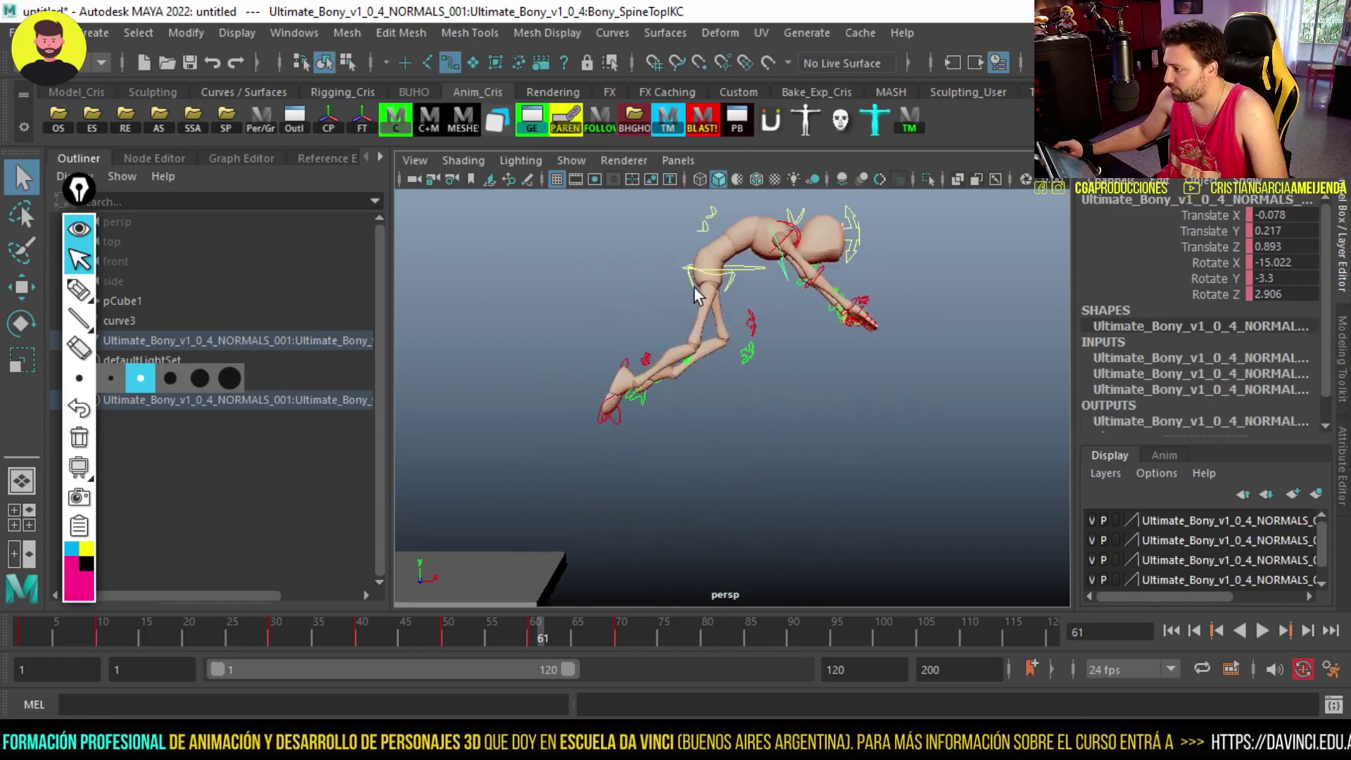
scroll(881, 385, up, 3)
key(w)
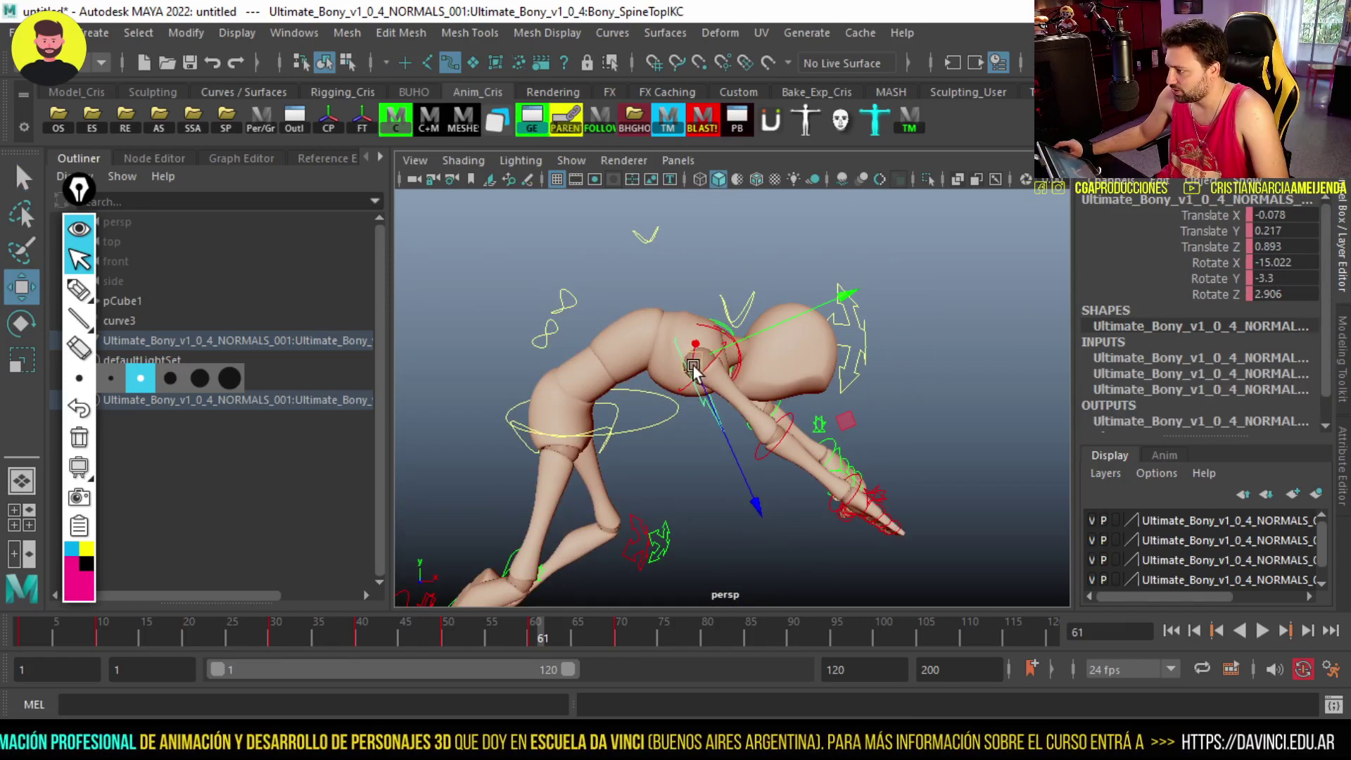
drag(693, 359, 655, 335)
key(ctrl+z)
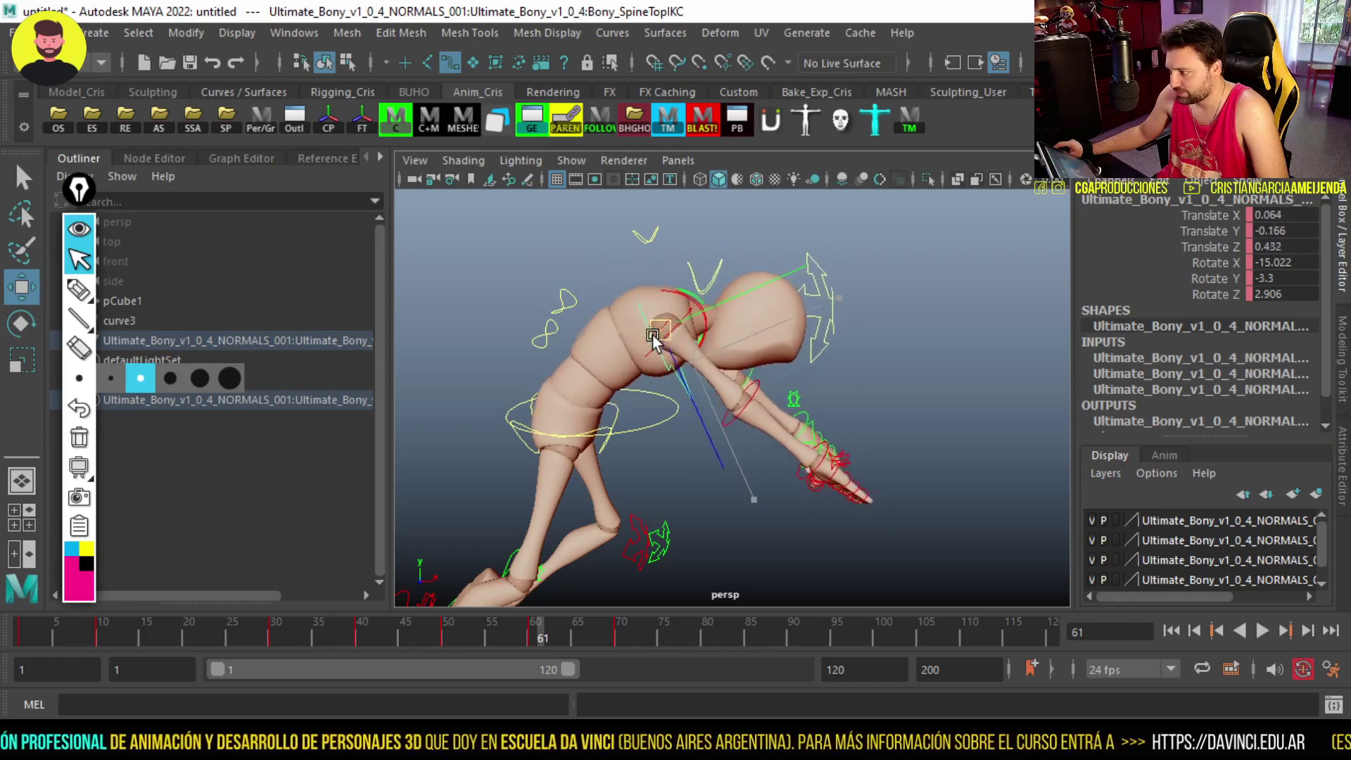
key(ctrl+z)
key(ctrl+z)
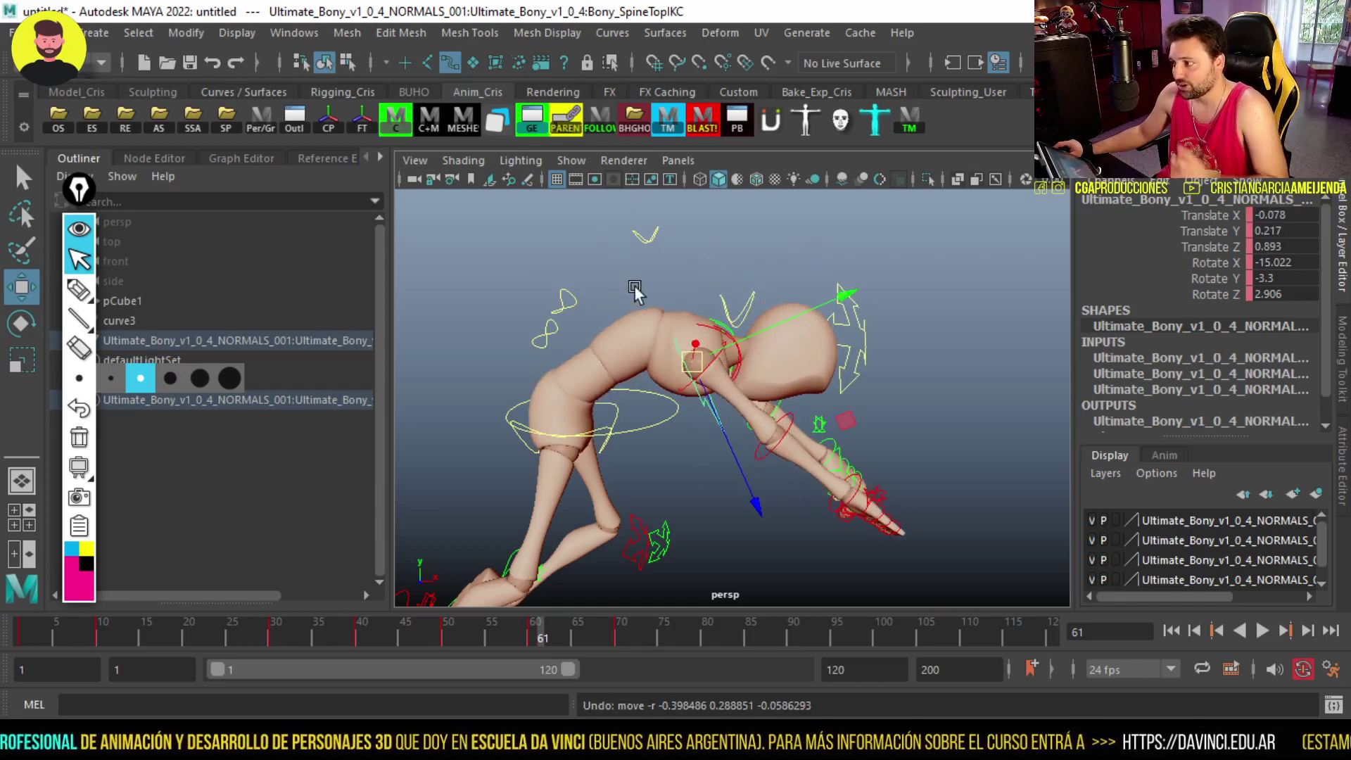
Orbit the camera and scrub the animation, settling on frame 10
alt+drag(612, 250, 775, 271)
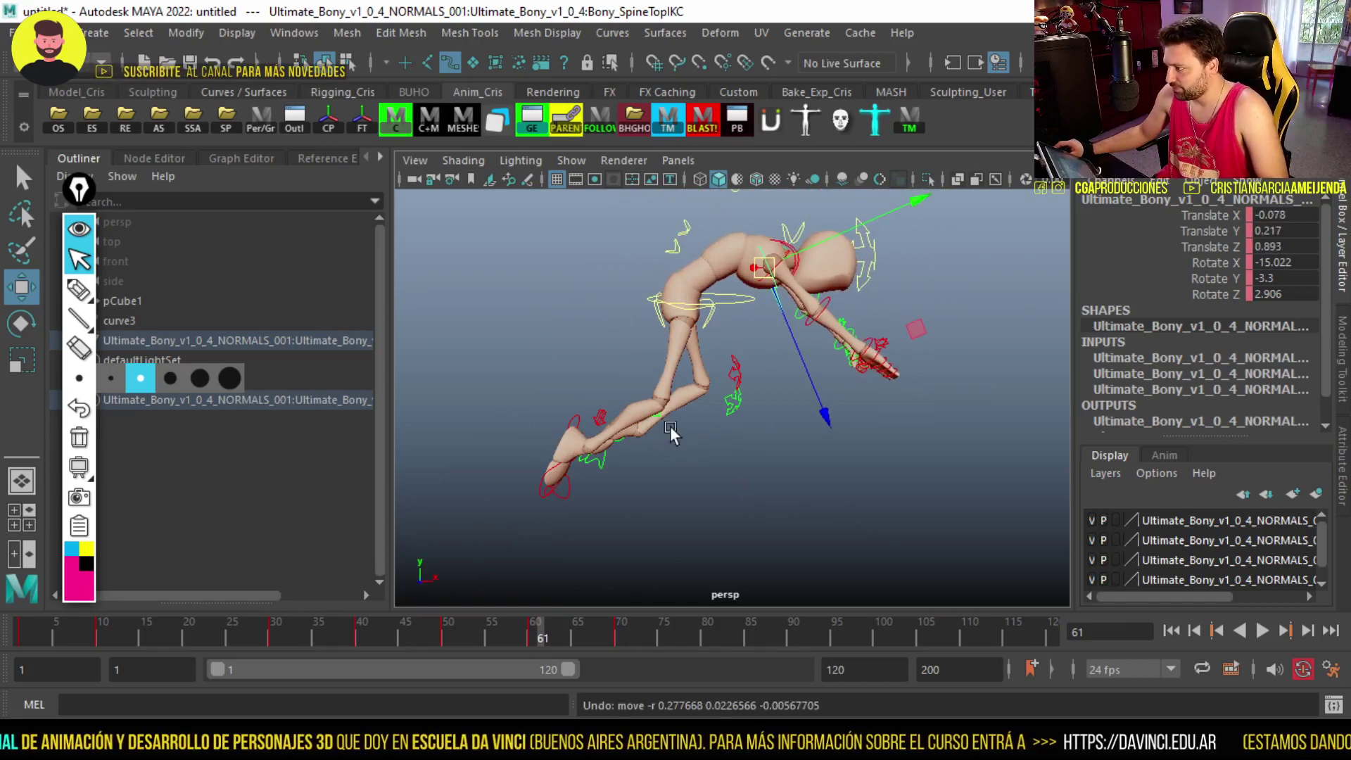
drag(572, 627, 284, 637)
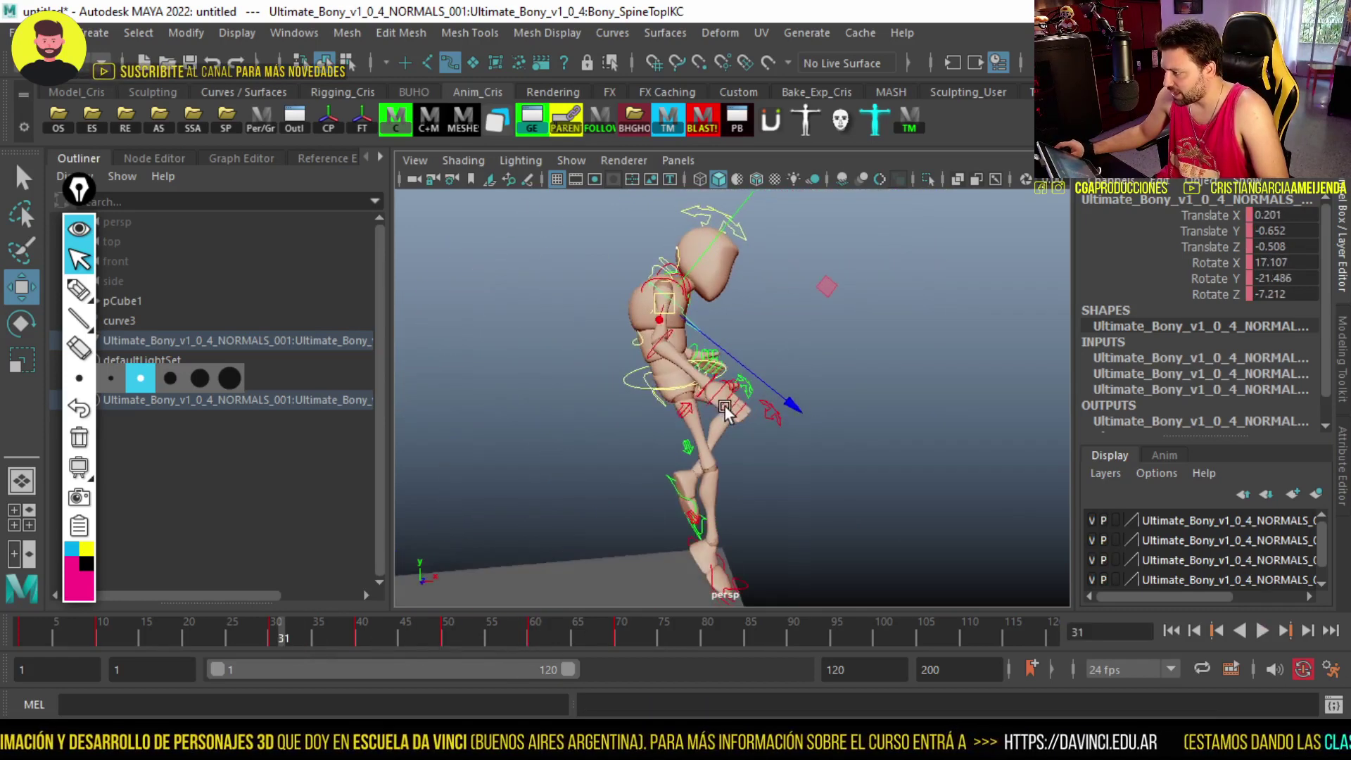
alt+drag(822, 415, 830, 422)
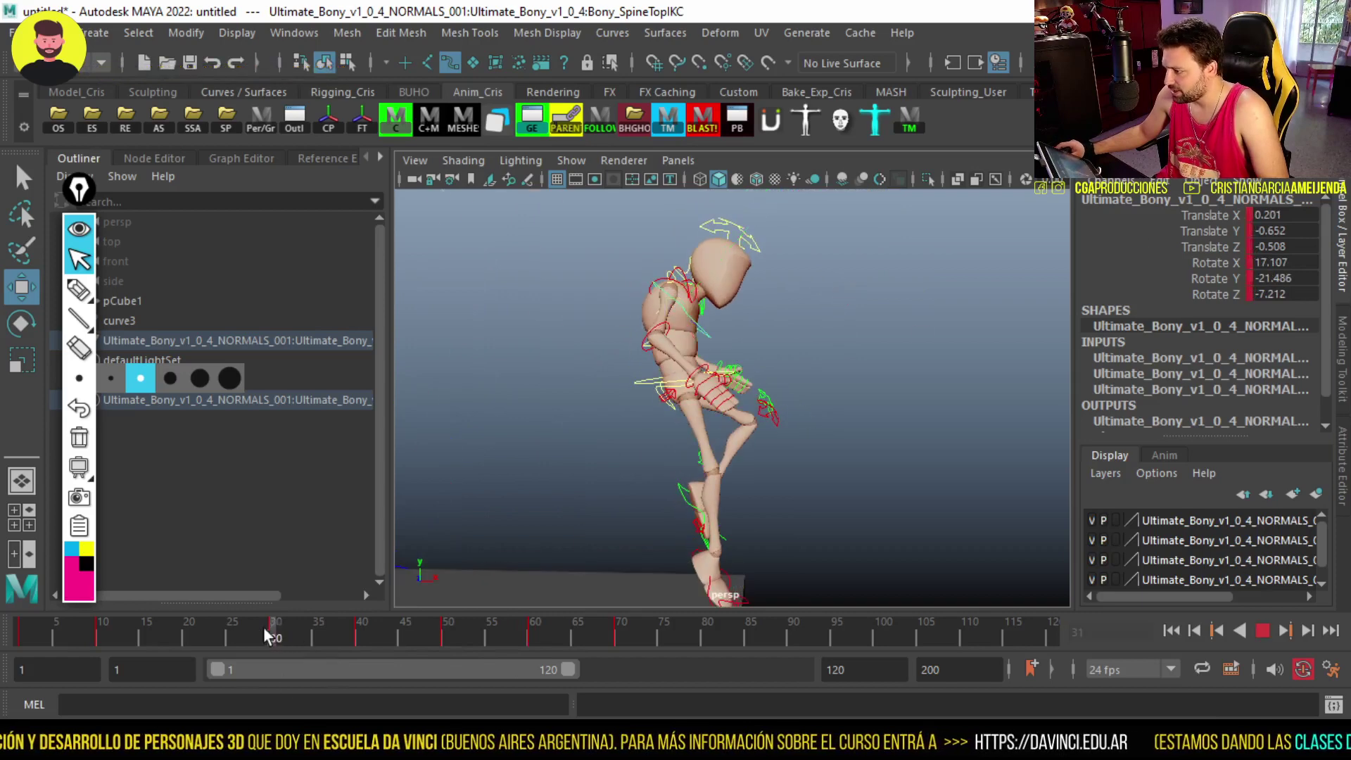
click(242, 632)
mouse_move(693, 467)
alt+mouse_down()
mouse_move(857, 387)
mouse_move(788, 366)
alt+mouse_up()
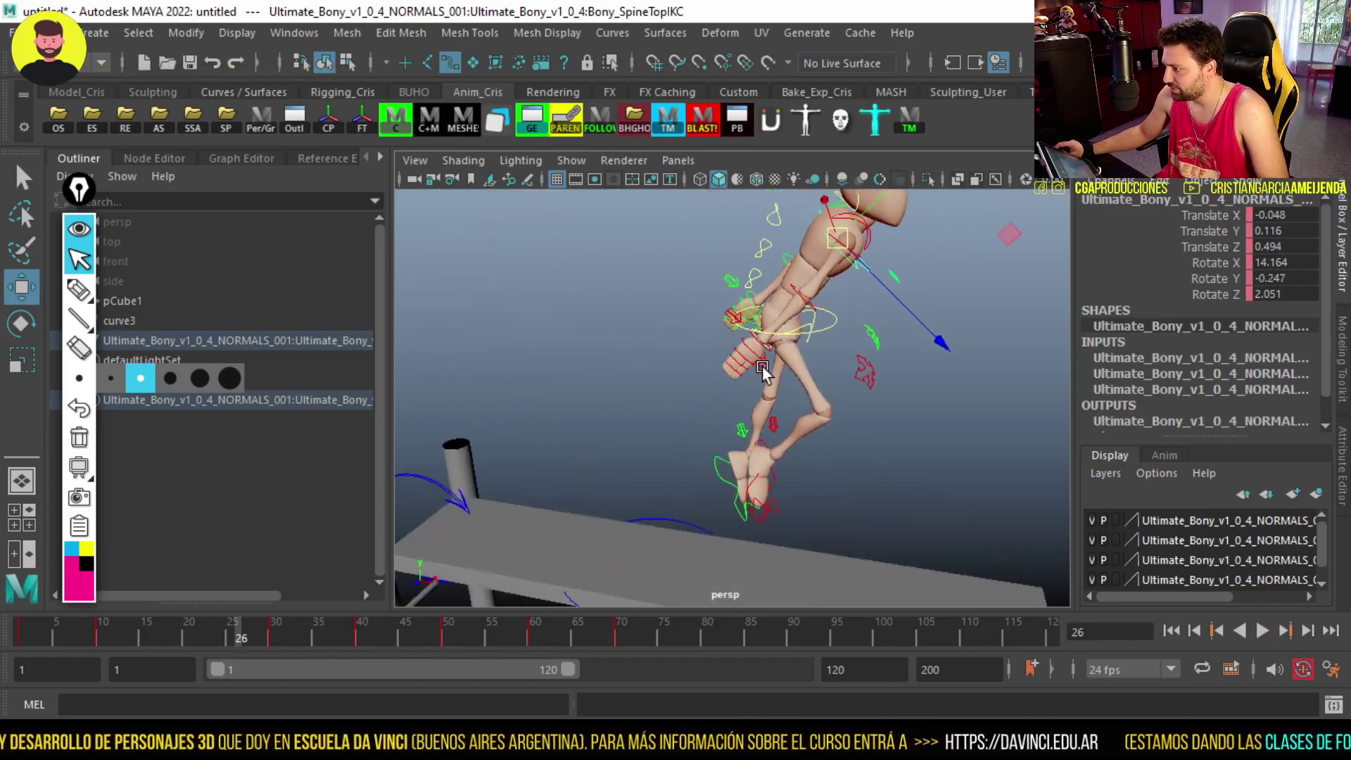
drag(326, 647, 97, 644)
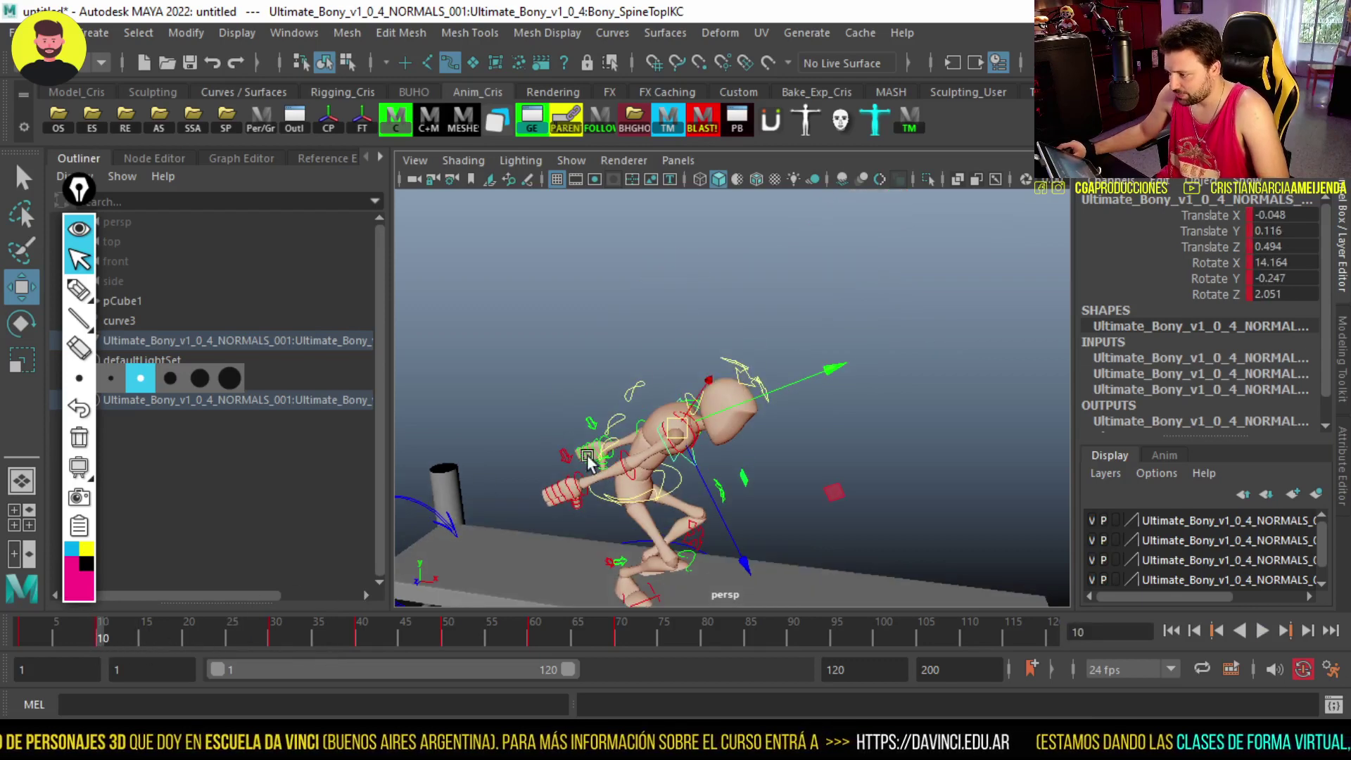
Zero the spine-top control's Translate X through Rotate Z channels at frame 10
drag(1287, 216, 1280, 294)
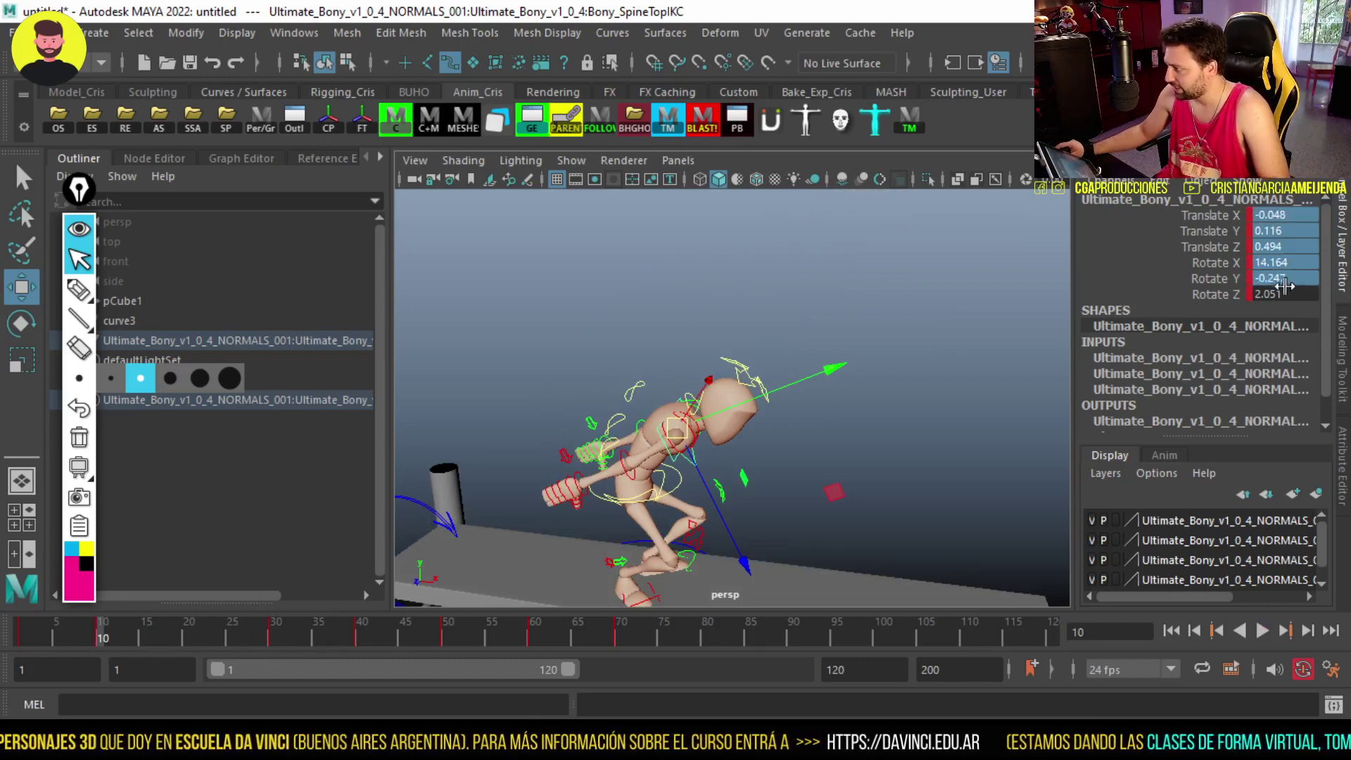
click(16, 628)
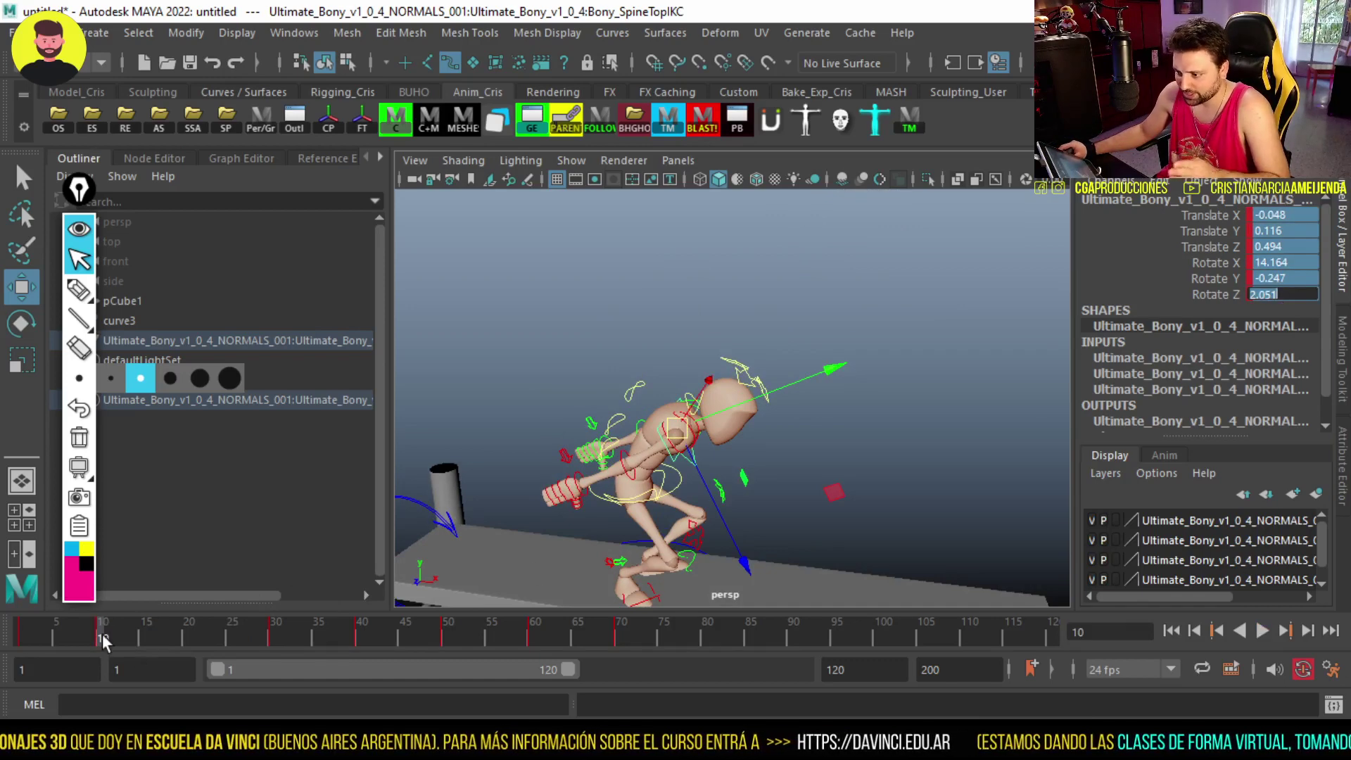
middle_drag(17, 628, 103, 635)
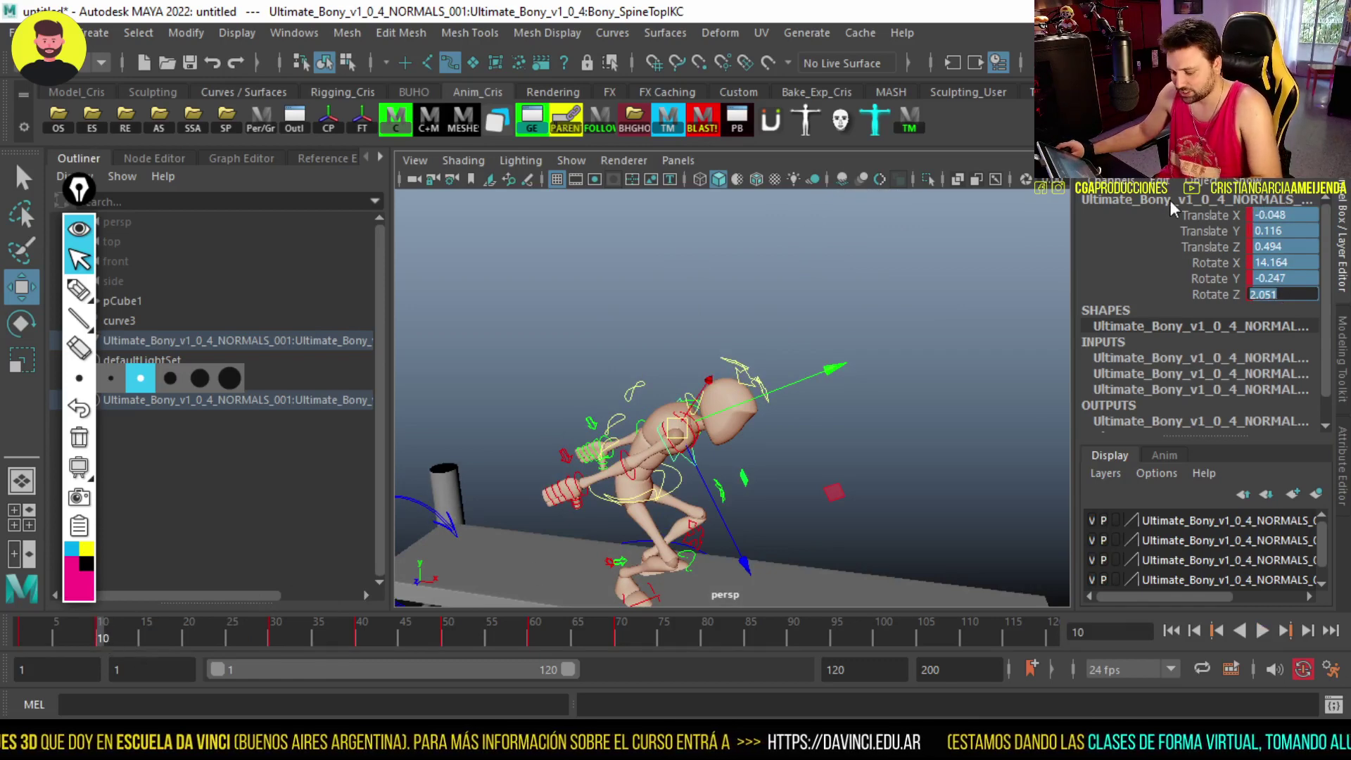
text(0)
key(Return)
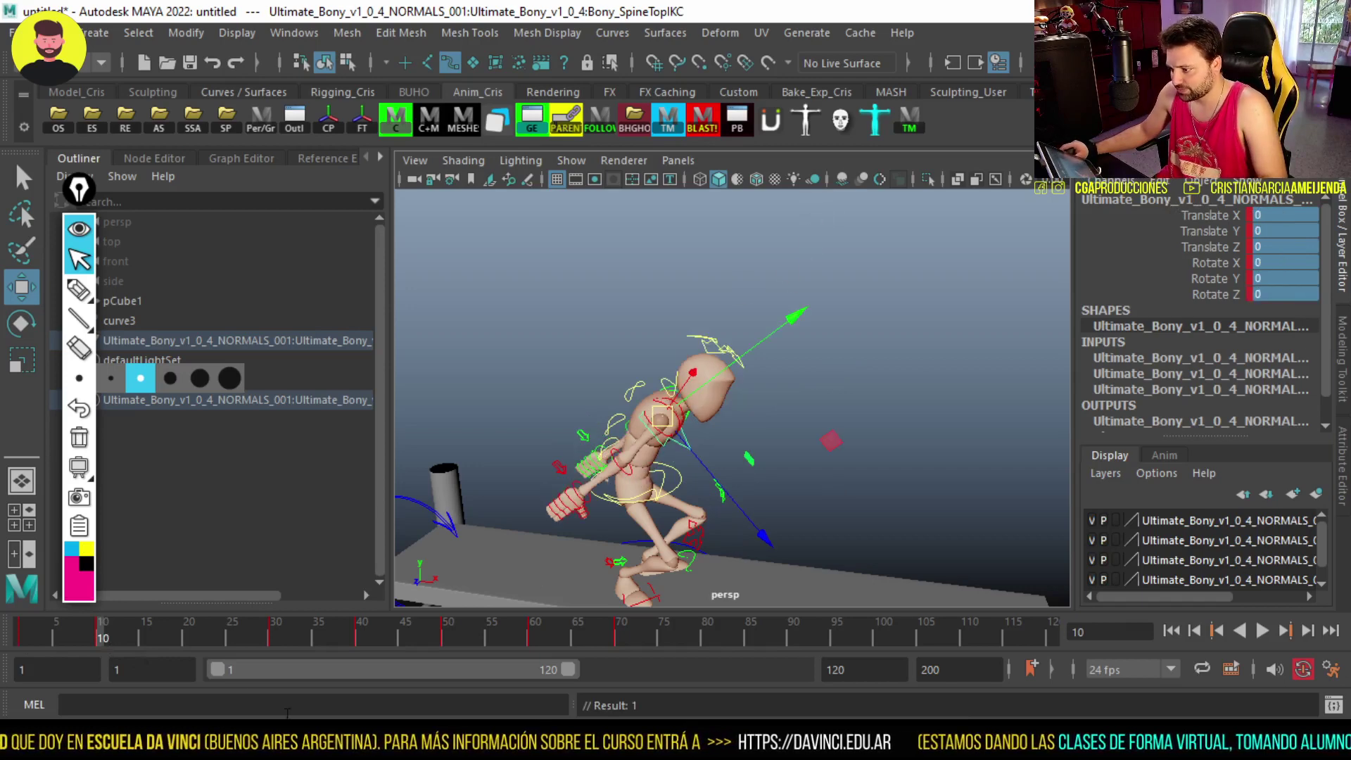
shift+drag(259, 639, 672, 636)
Delete the keys in frames 28–80 and play back, stopping at frame 42
right_click(672, 637)
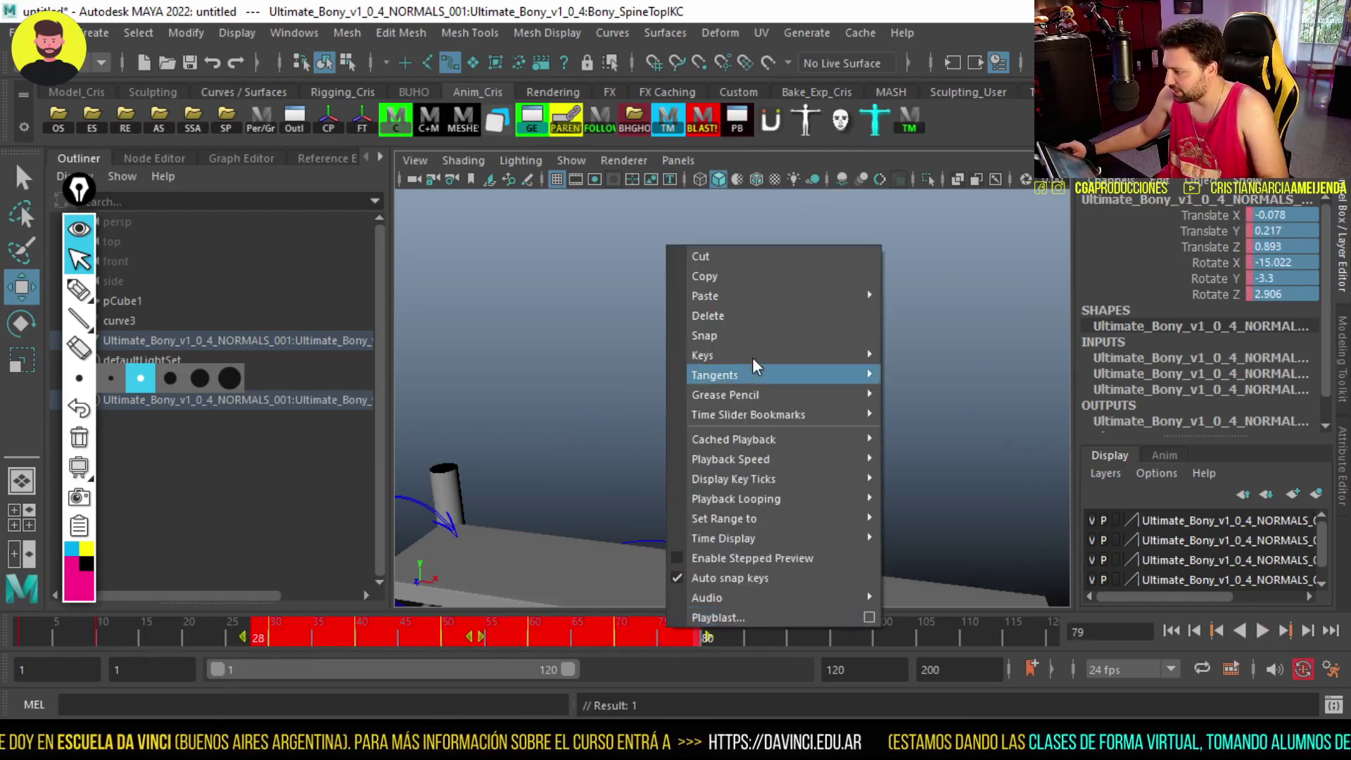
click(753, 316)
key(alt+v)
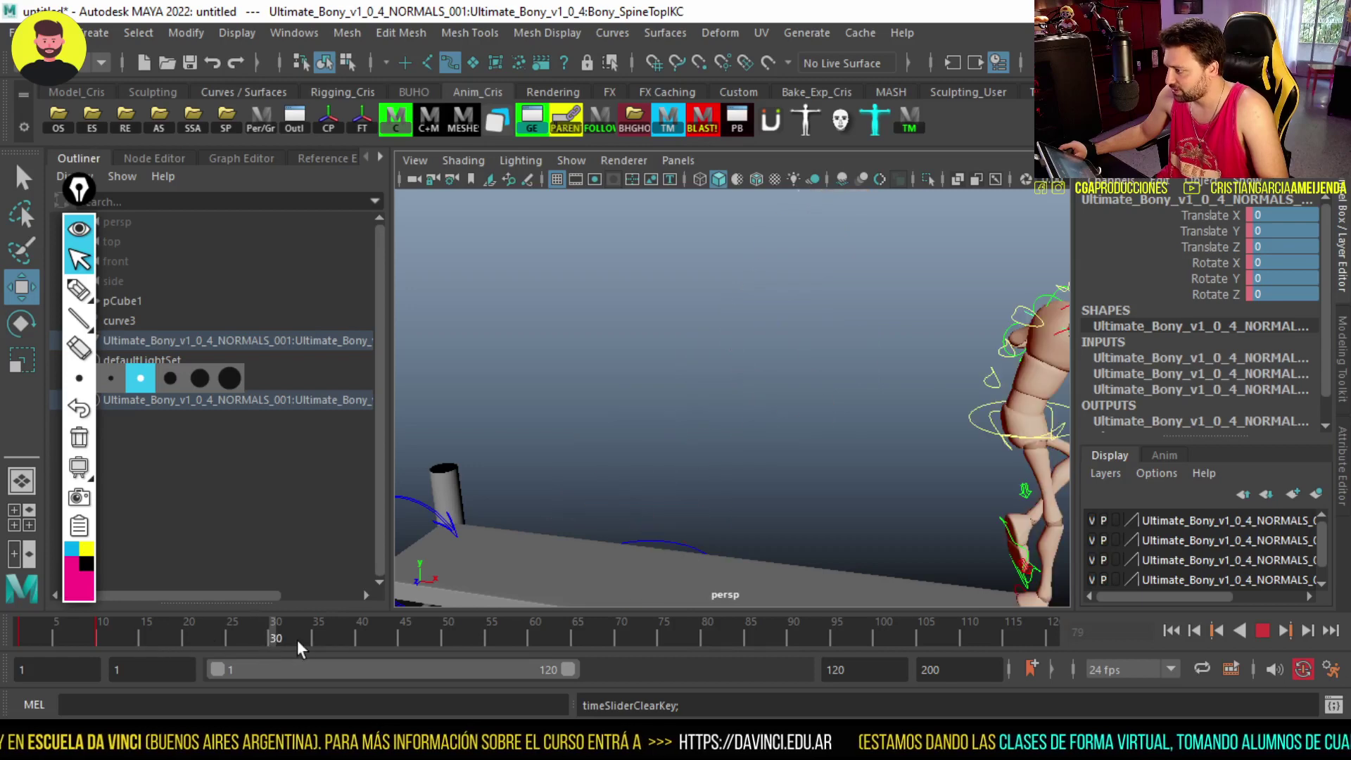
click(376, 635)
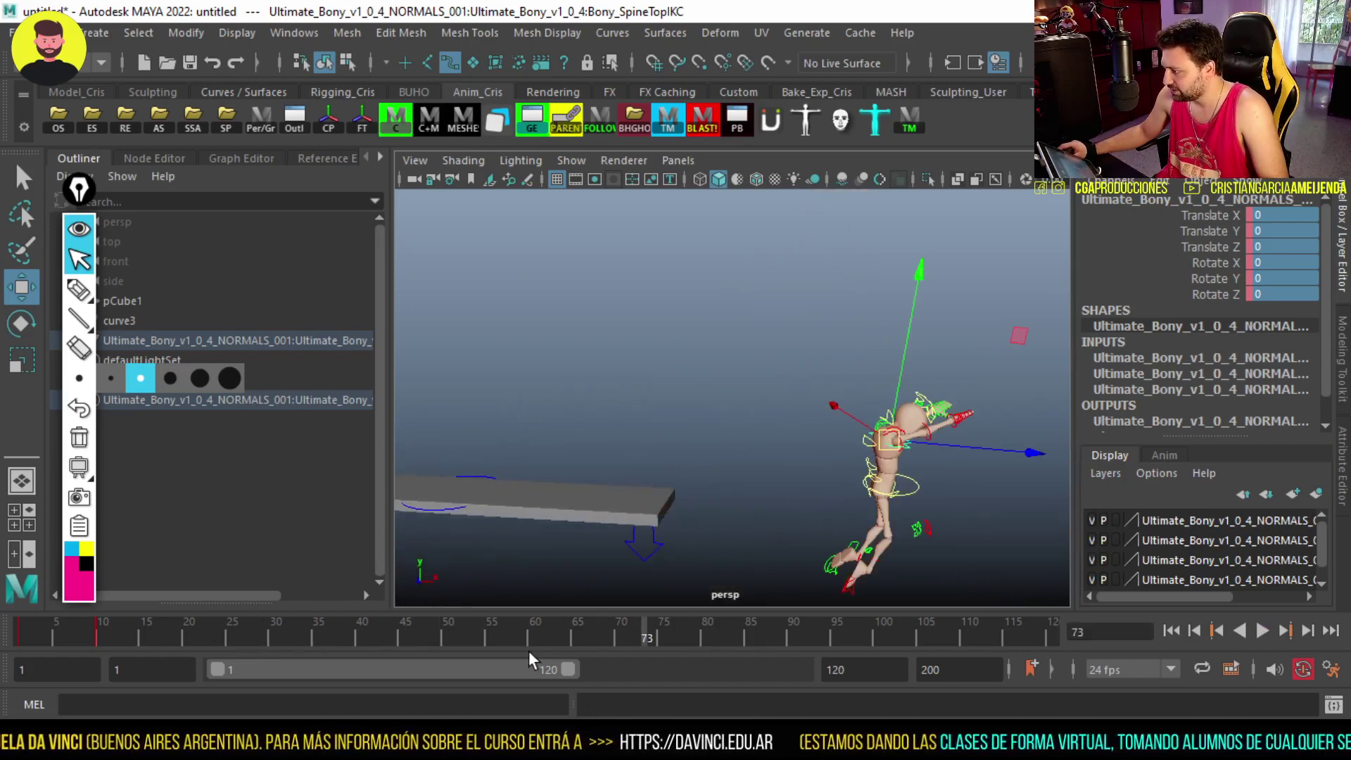
Scrub between frames 33 and 39 and zoom the view in on the character
mouse_move(494, 637)
mouse_down()
mouse_move(94, 650)
mouse_move(219, 639)
mouse_up()
mouse_move(302, 640)
mouse_down()
mouse_move(475, 624)
mouse_move(379, 636)
mouse_up()
scroll(621, 420, up, 5)
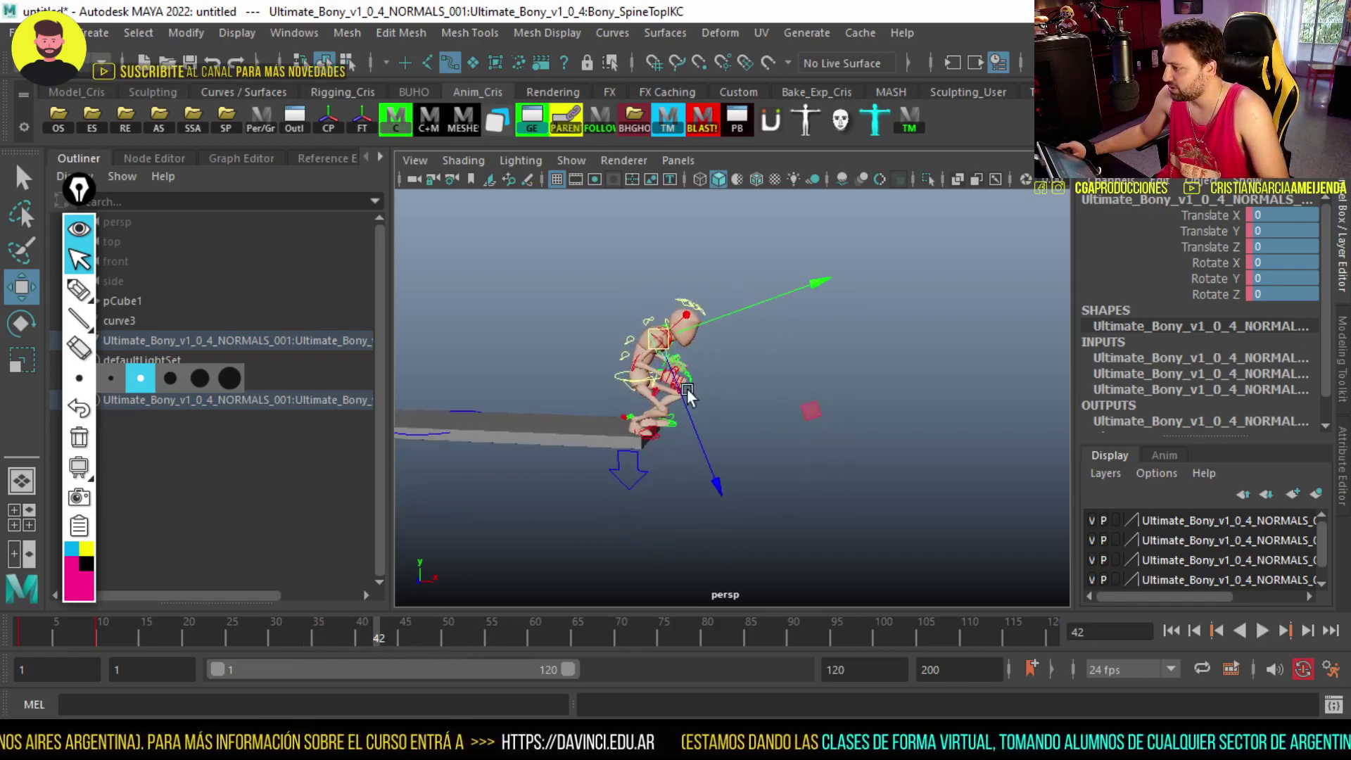
scroll(621, 420, up, 3)
scroll(620, 420, up, 3)
scroll(599, 415, up, 2)
Select the main hip control, try lowering it, then undo the move
click(548, 398)
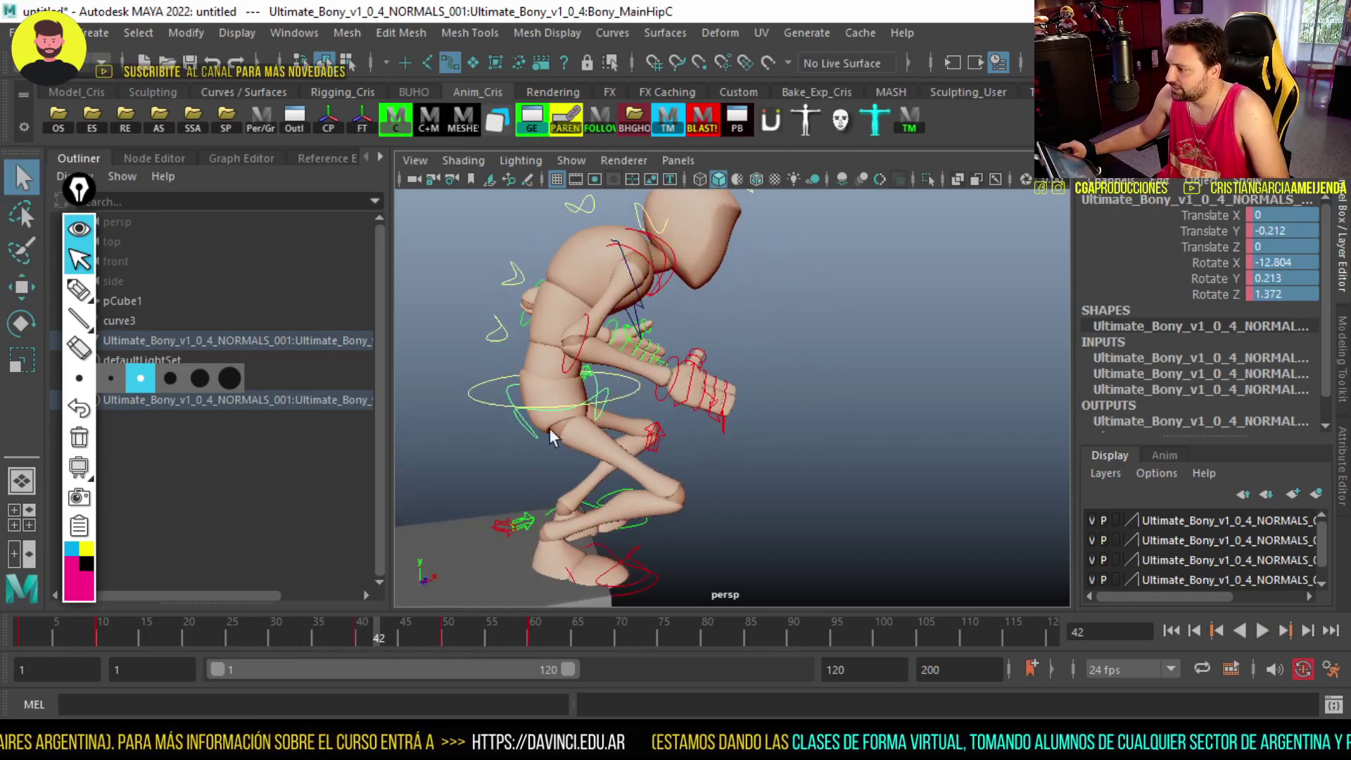
drag(548, 398, 556, 466)
key(ctrl+z)
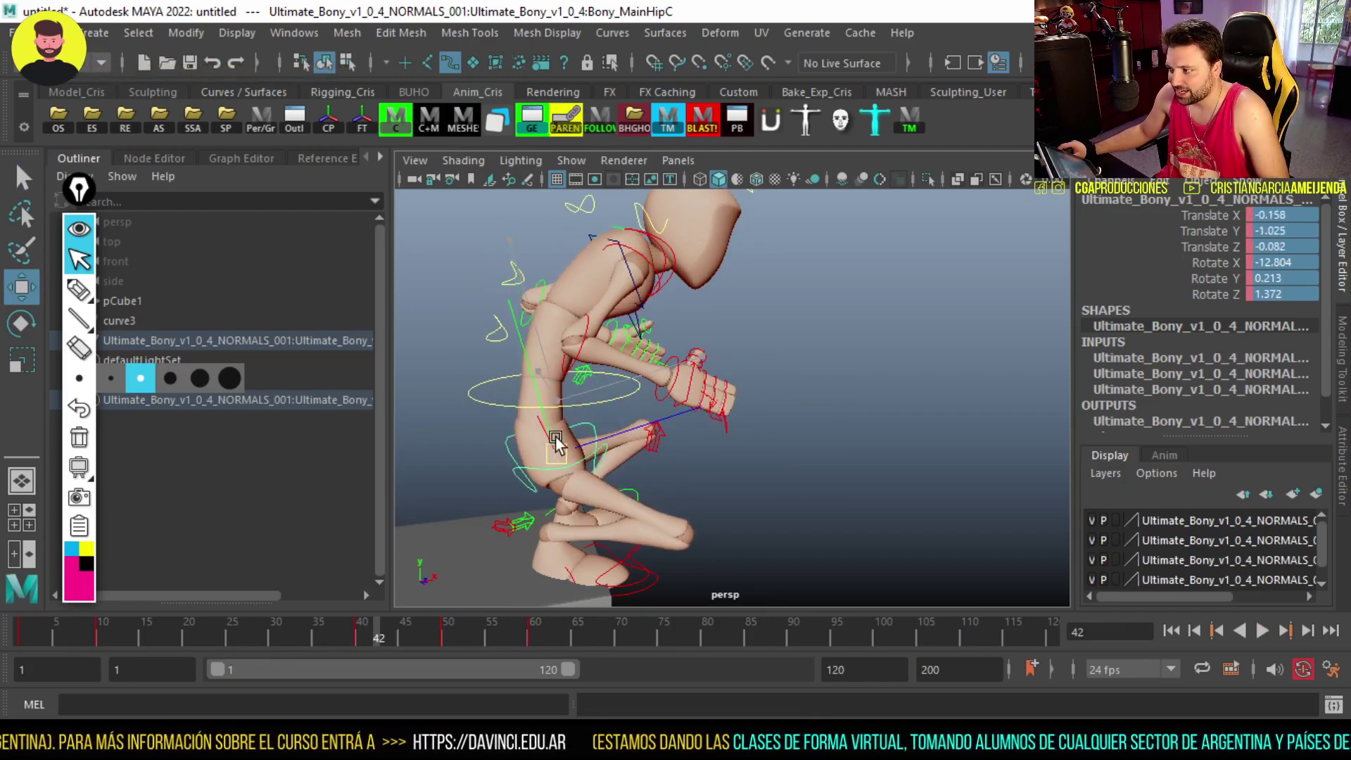
key(ctrl+z)
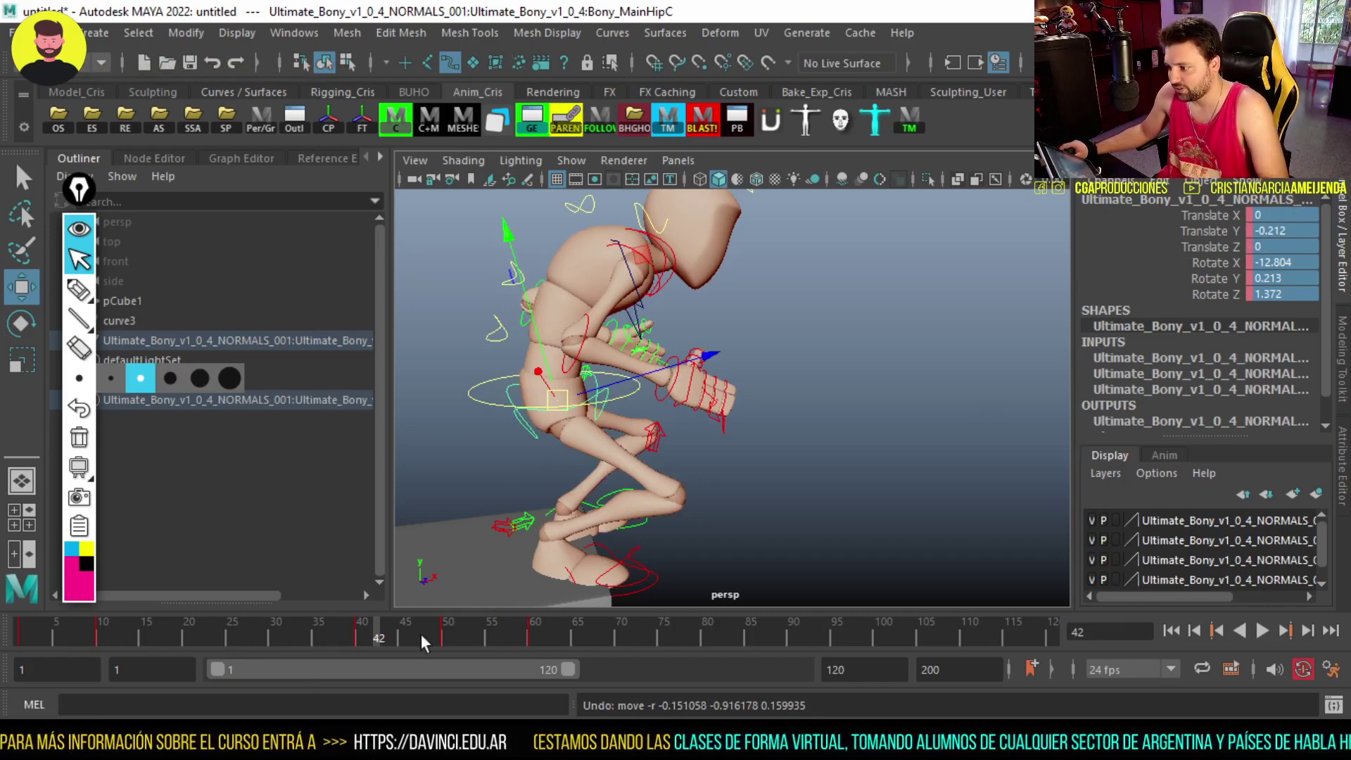
At frame 10, set the main hip control's Rotate Z to 0
drag(424, 642, 102, 641)
key(f)
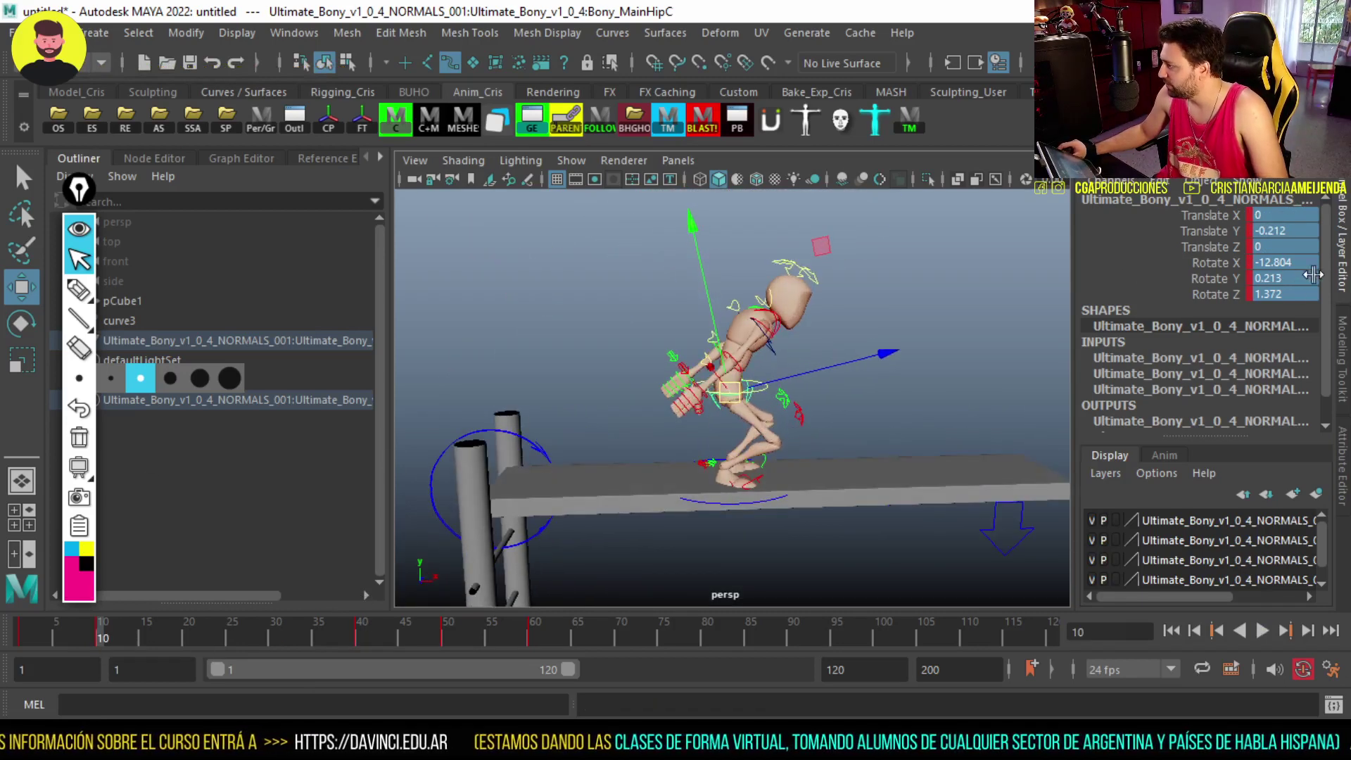
click(1284, 294)
text(0)
key(Return)
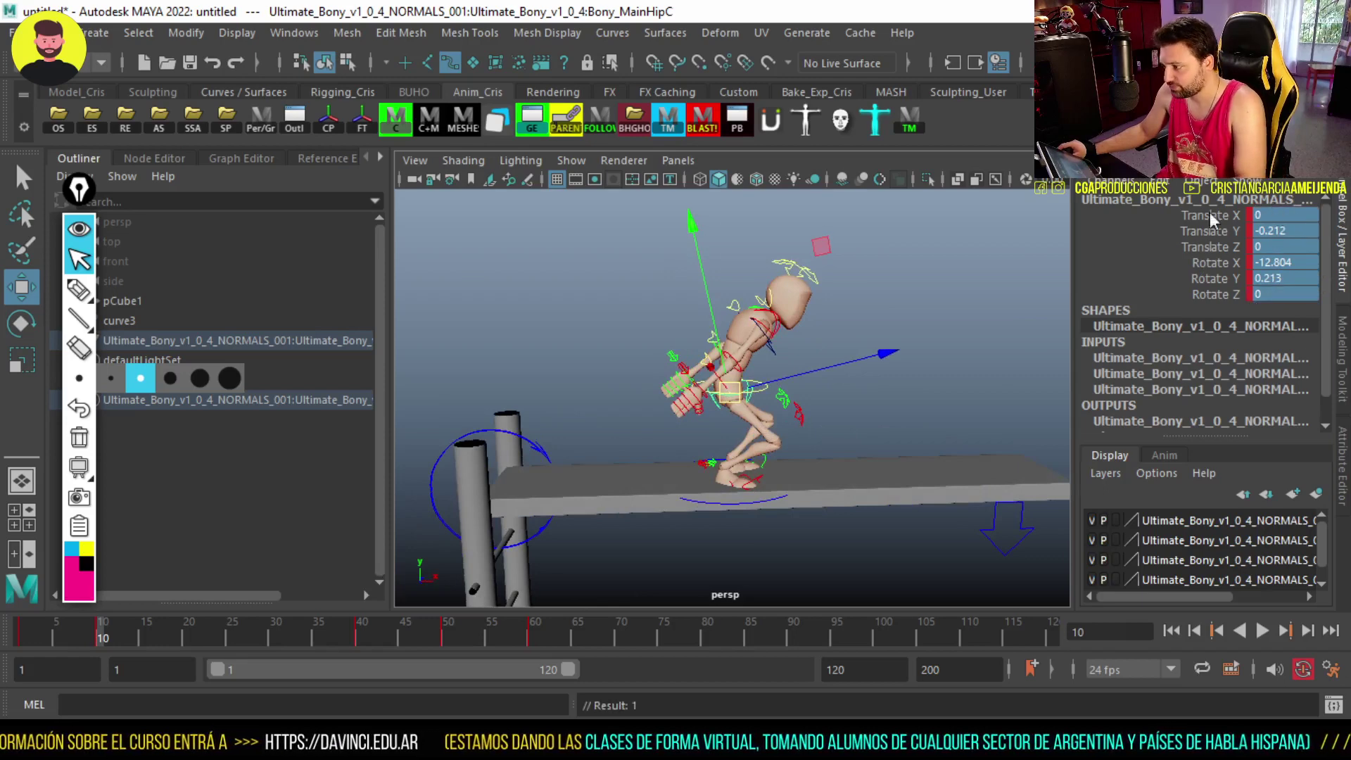
click(580, 627)
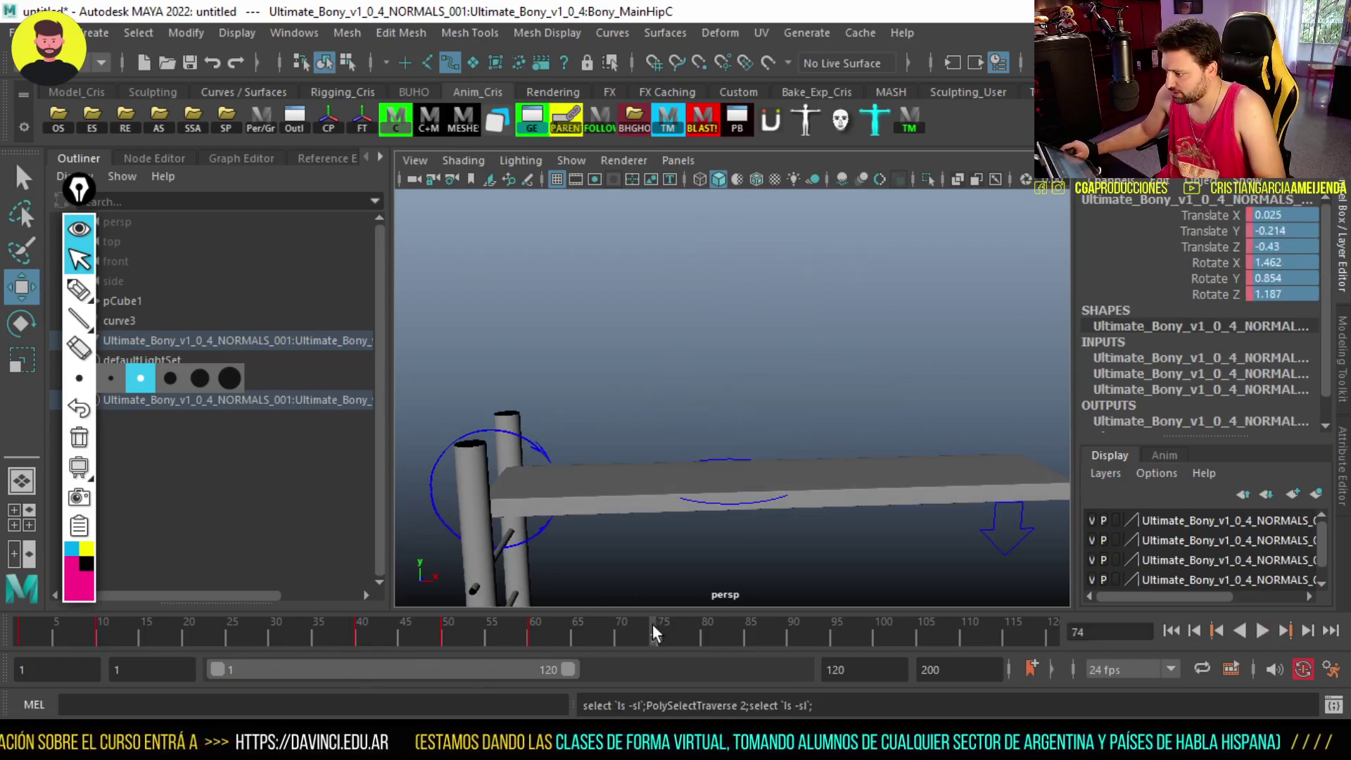
shift+drag(628, 631, 269, 632)
Delete the hip control's keys in frames 31 to 70 and play back
right_click(355, 632)
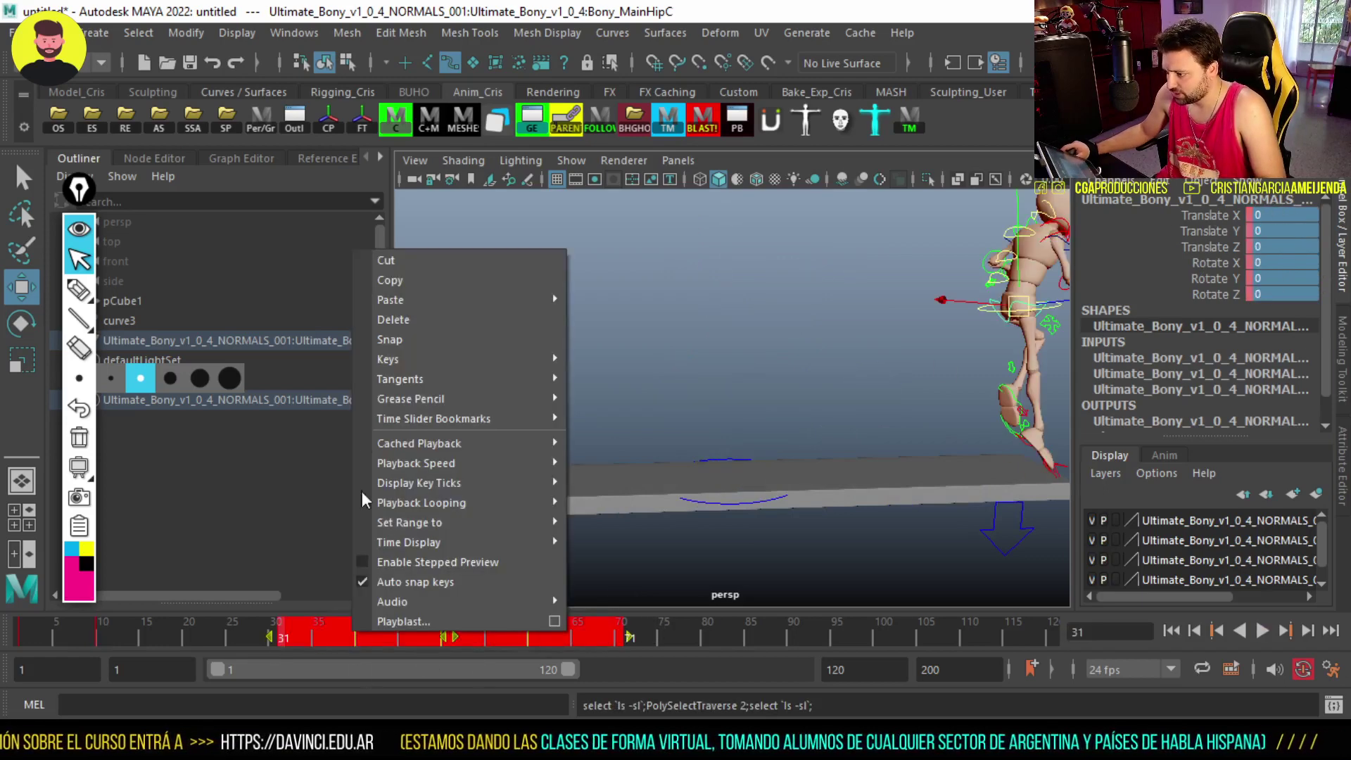
click(404, 316)
alt+middle_drag(830, 457, 583, 459)
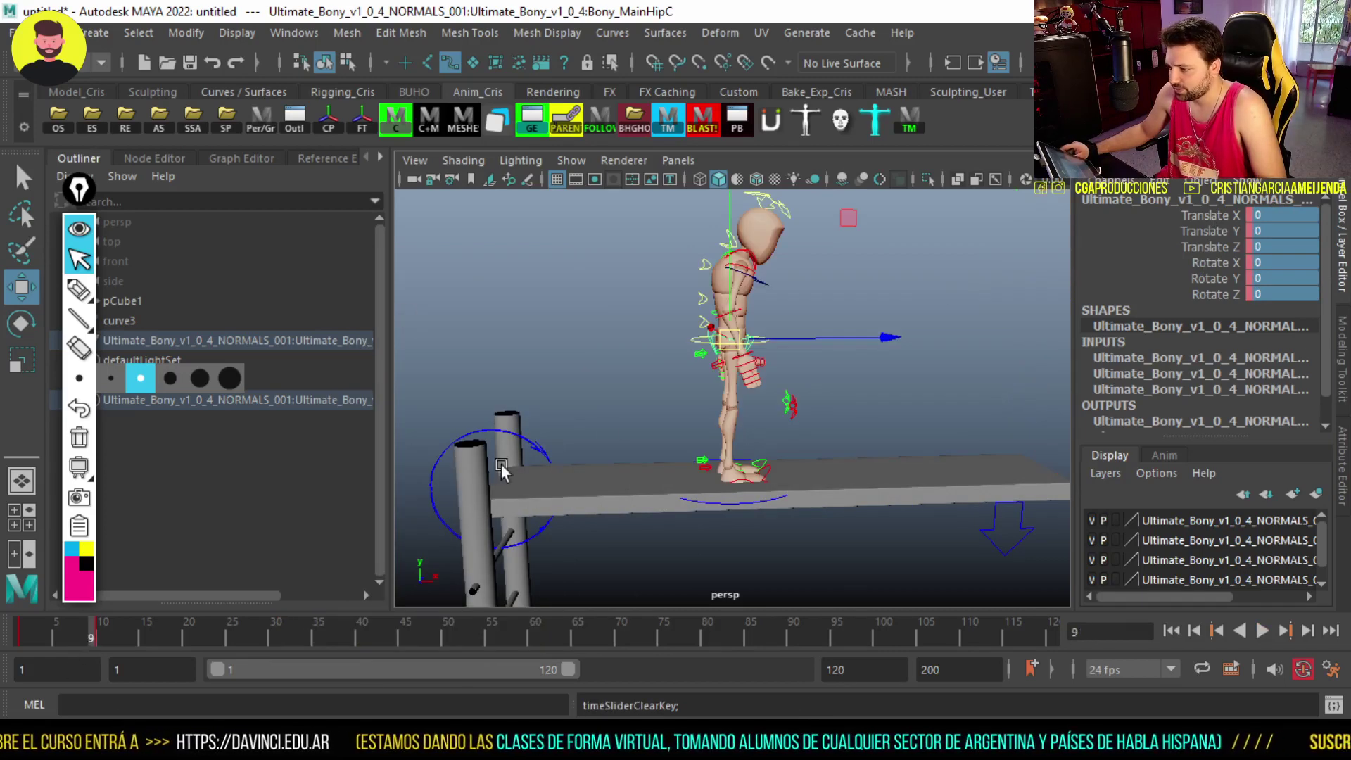
key(alt+v)
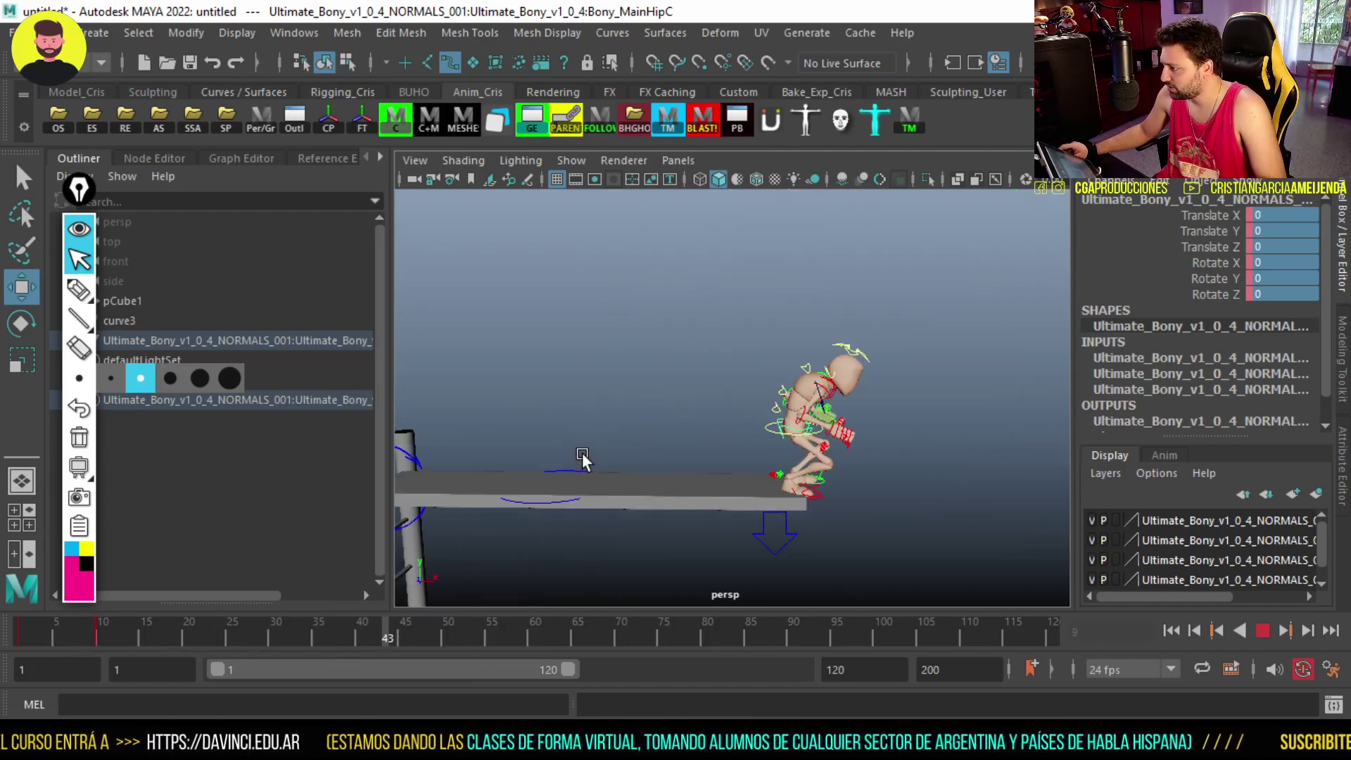
key(alt+v)
Replay the jump from frame 10 and scrub to frame 55 to review the pose
alt+middle_drag(867, 420, 772, 418)
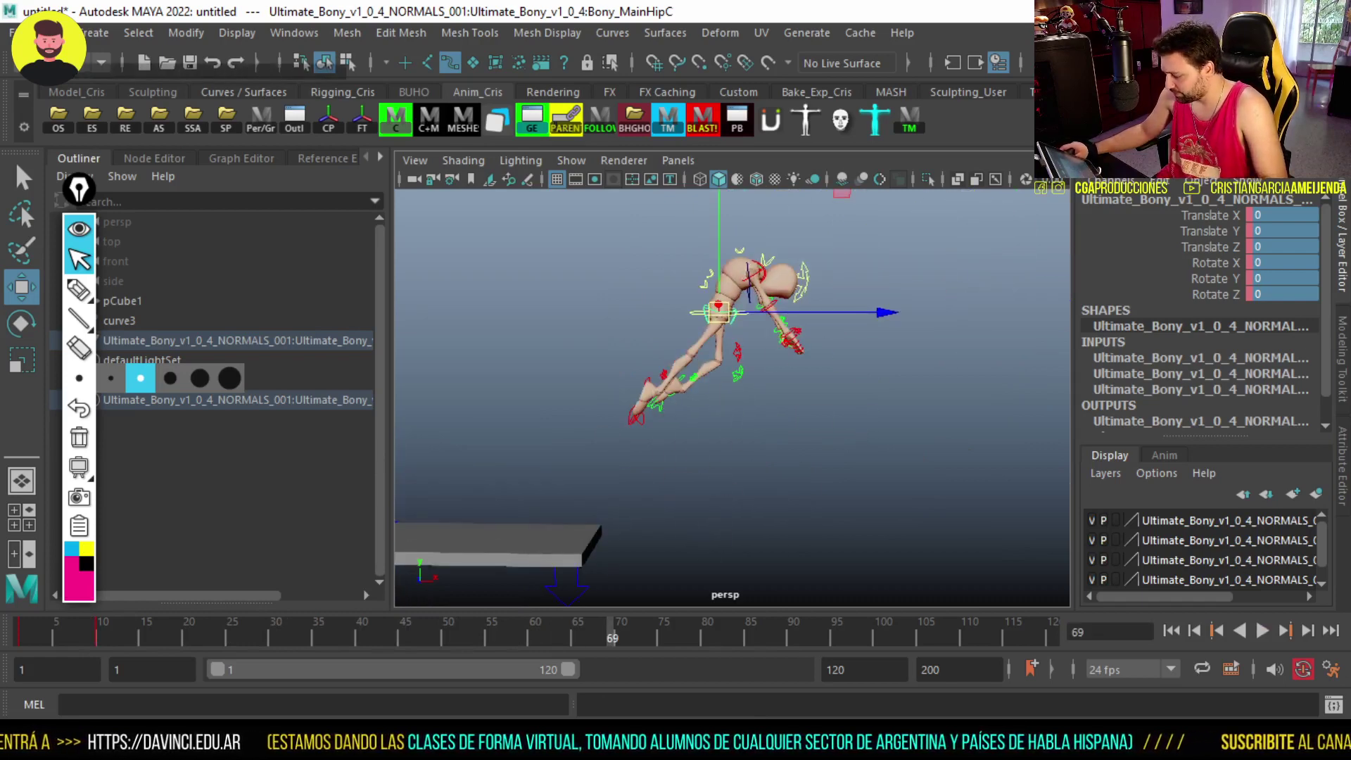
click(106, 629)
key(alt+v)
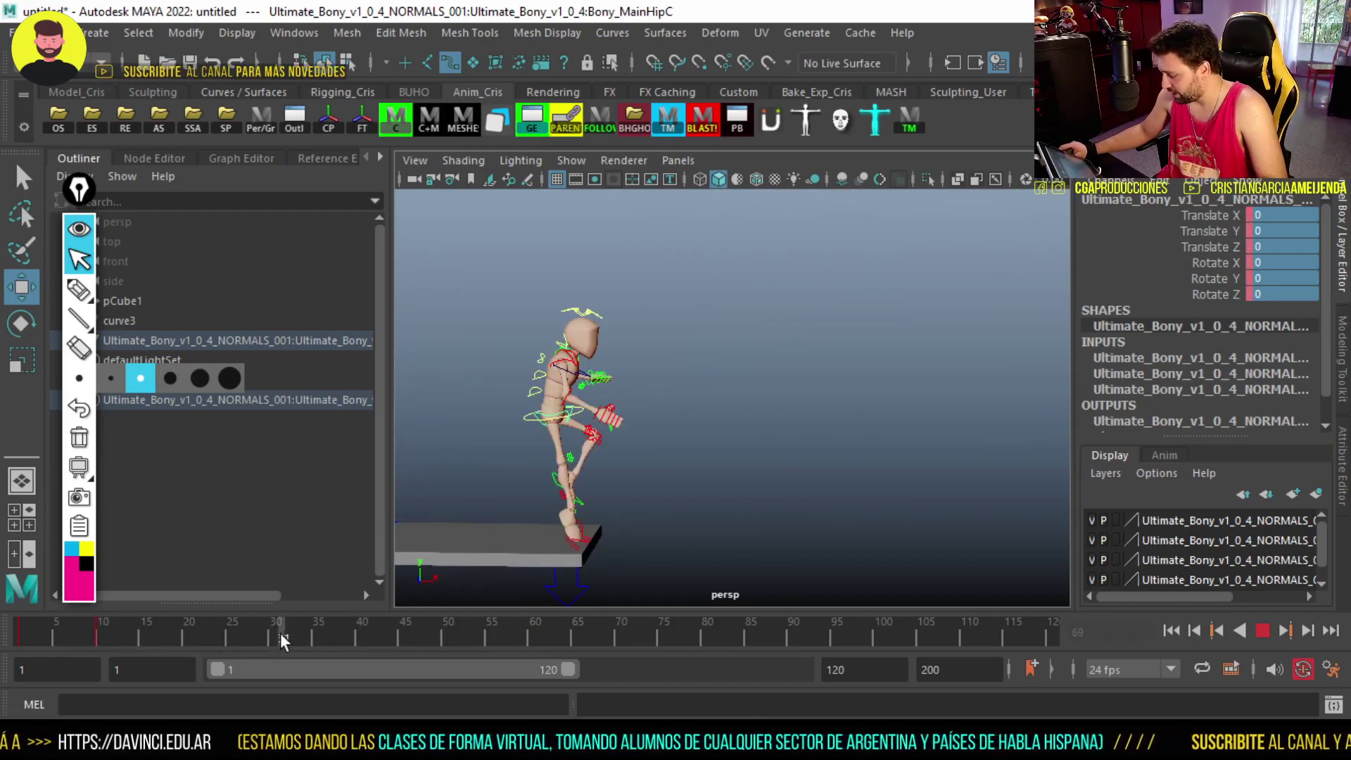
drag(365, 635, 490, 632)
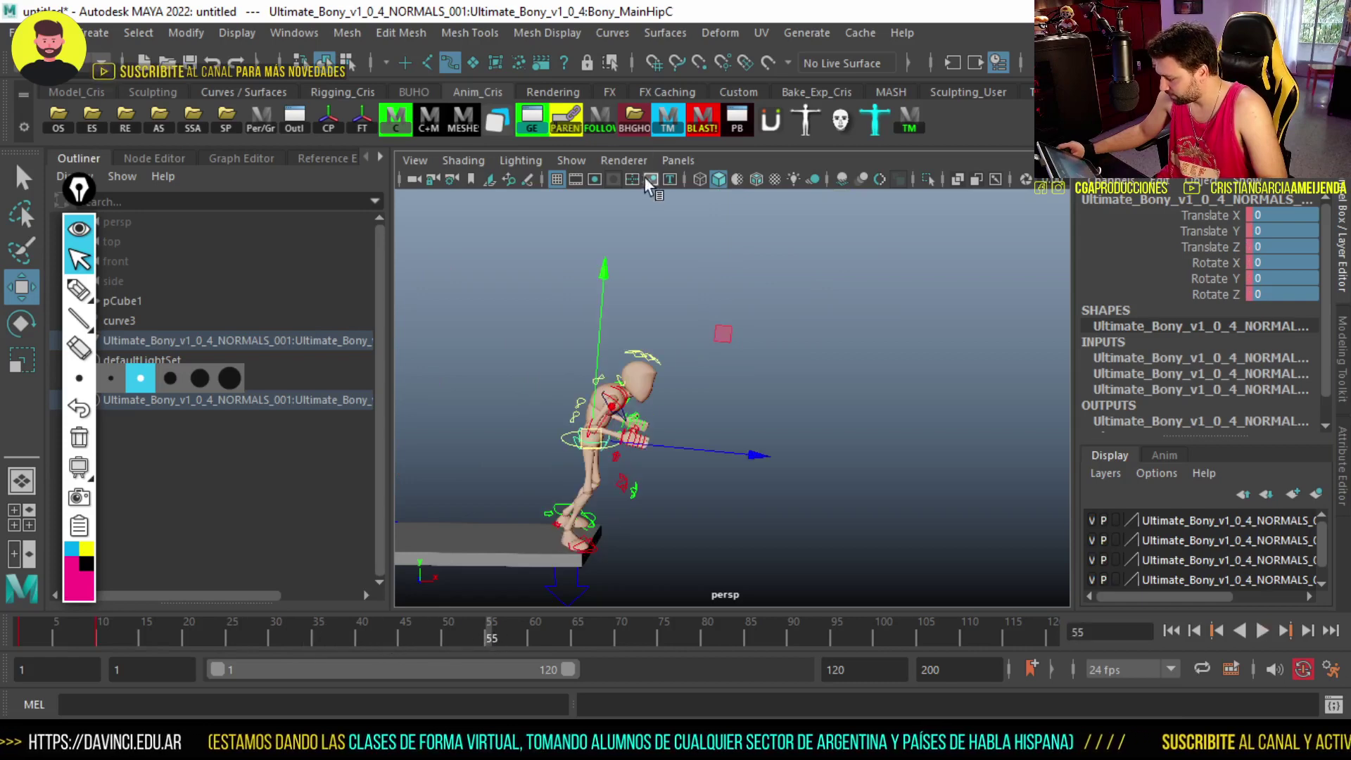
click(676, 160)
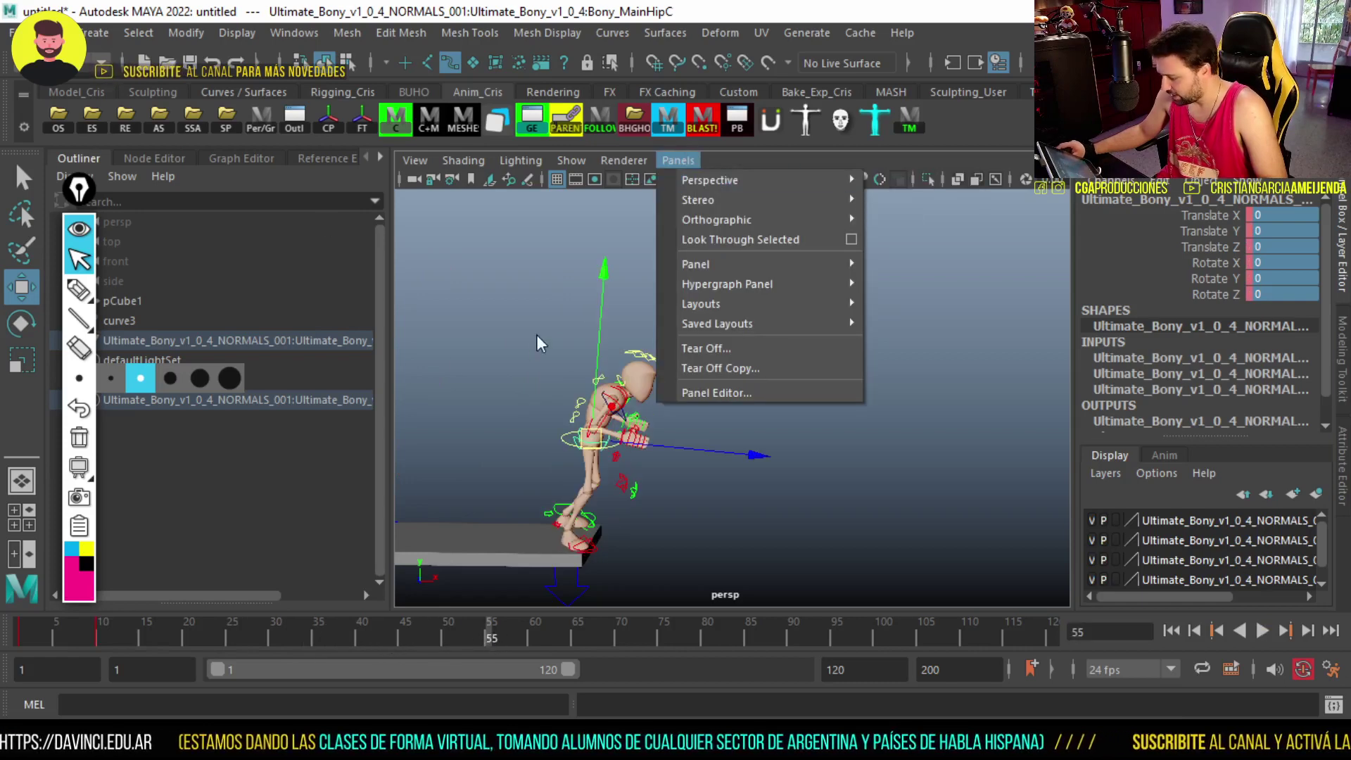
Browse the viewport panel menus, then create a new camera, camera1
click(895, 181)
click(677, 160)
mouse_move(709, 181)
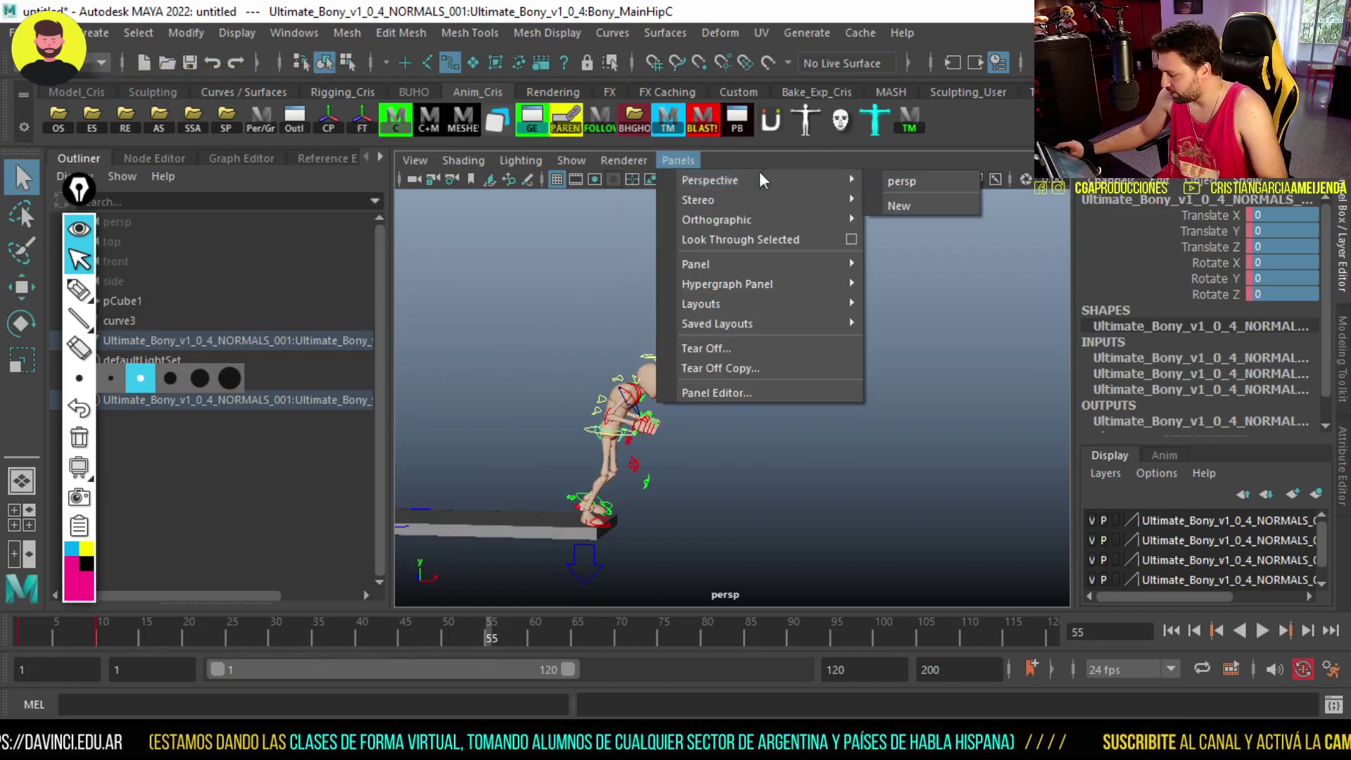
click(895, 181)
click(571, 159)
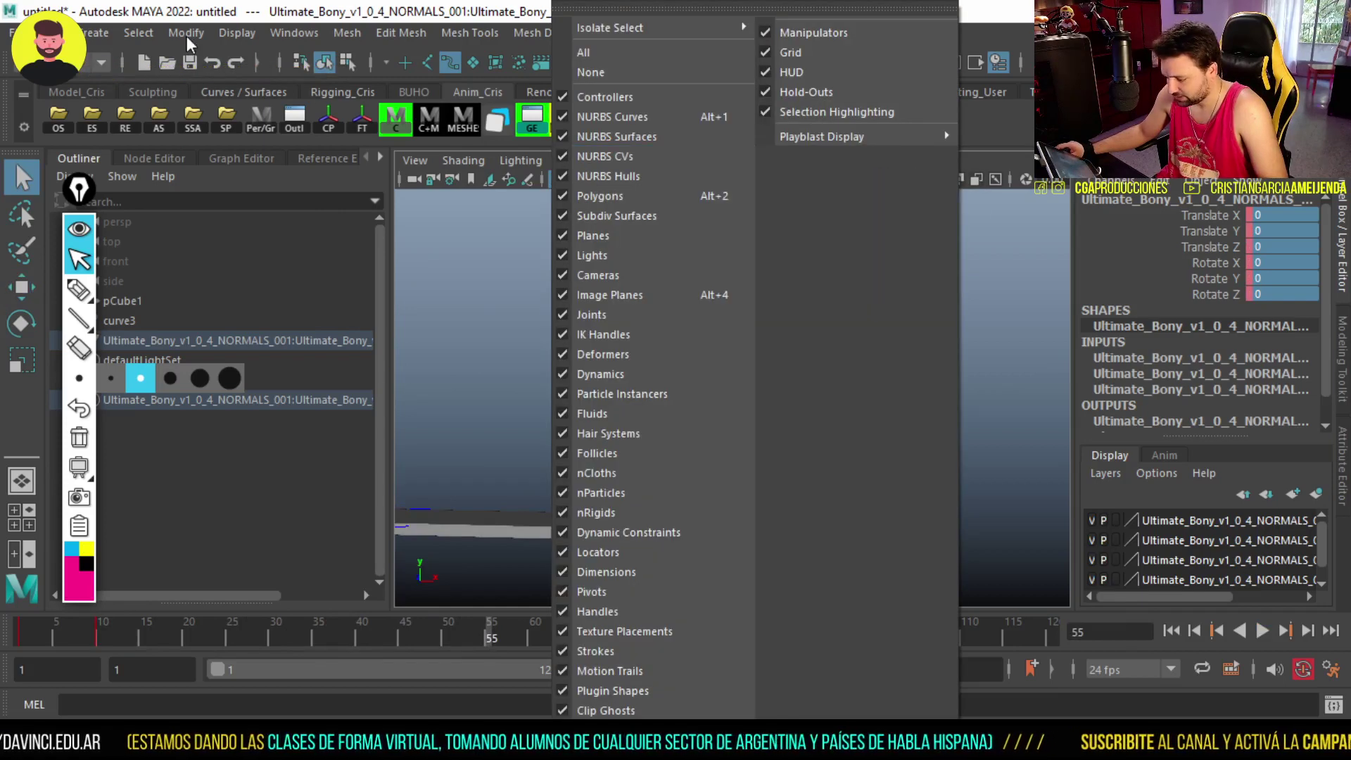
click(87, 32)
mouse_move(121, 142)
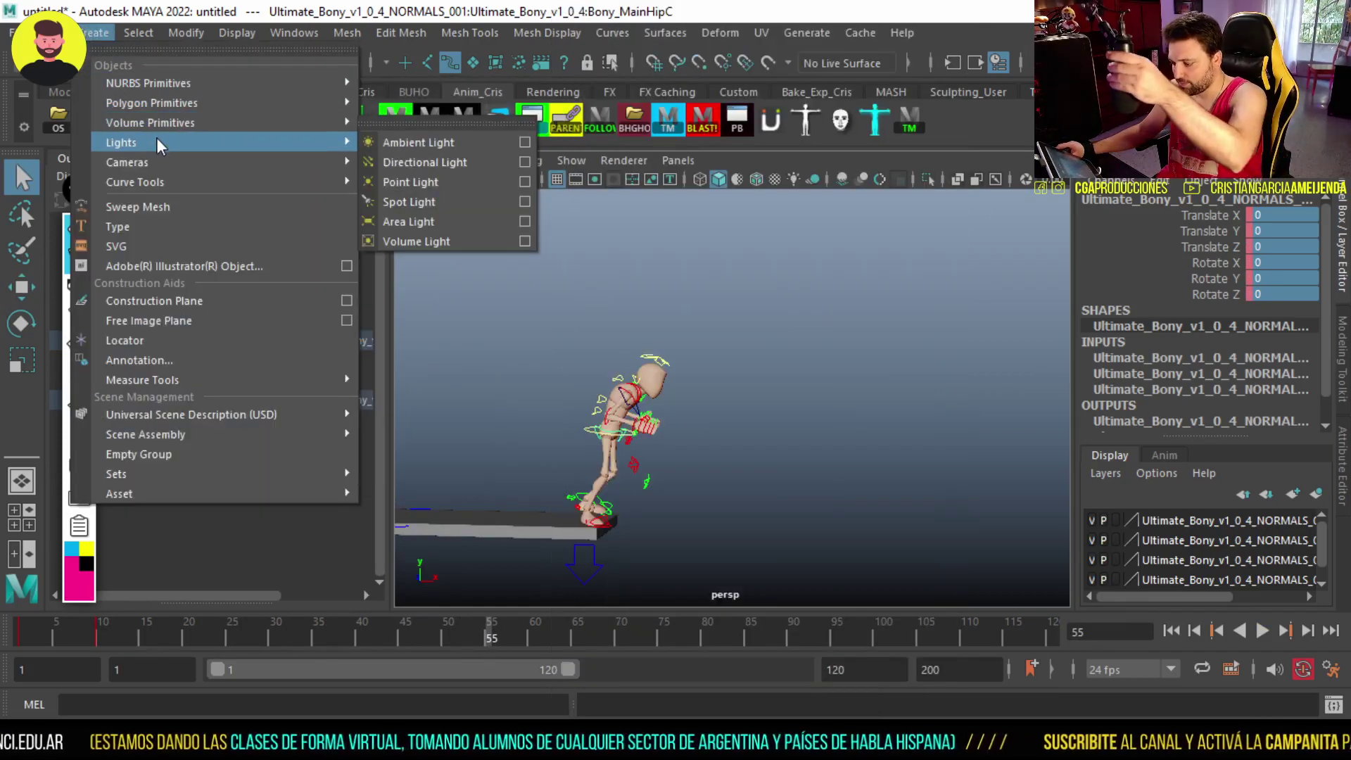
click(469, 178)
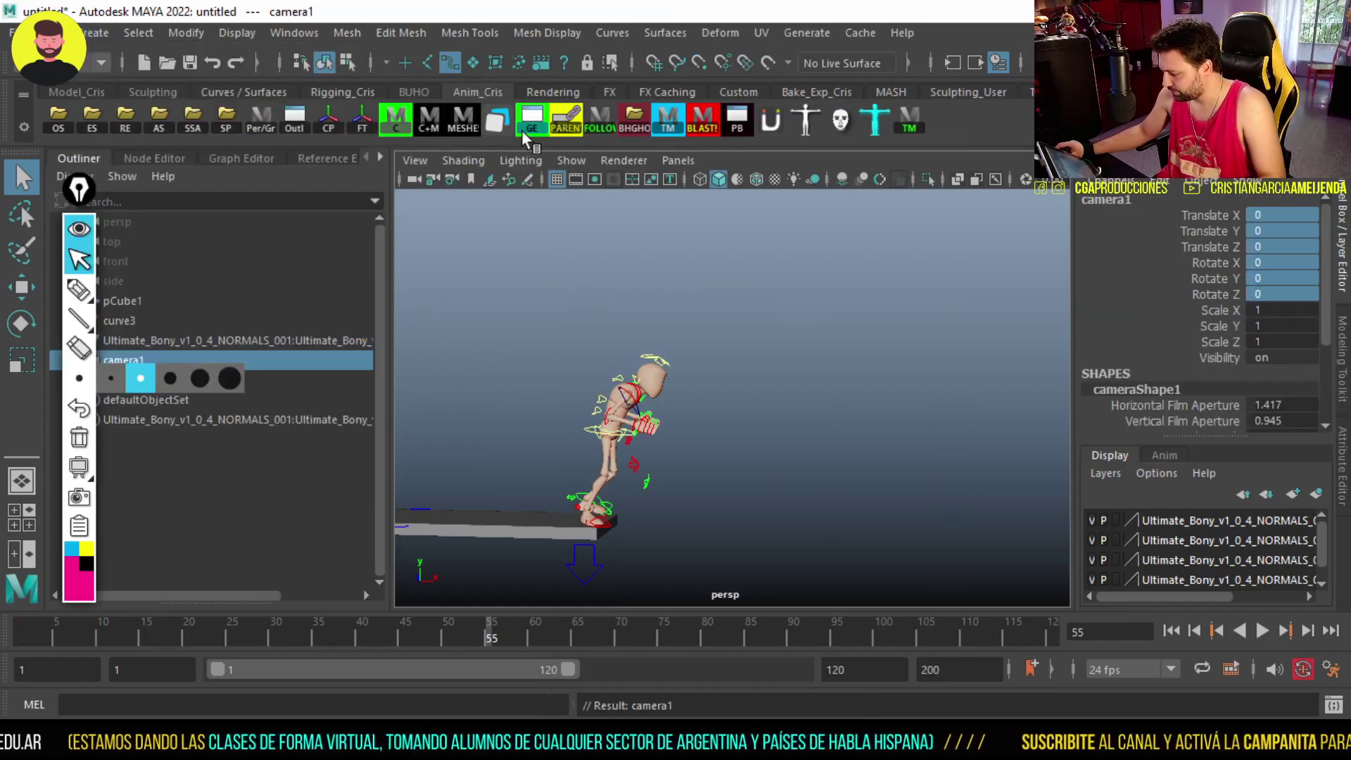
Look through camera1 and dolly and tumble it to frame the character
click(665, 161)
click(904, 200)
scroll(669, 333, down, 5)
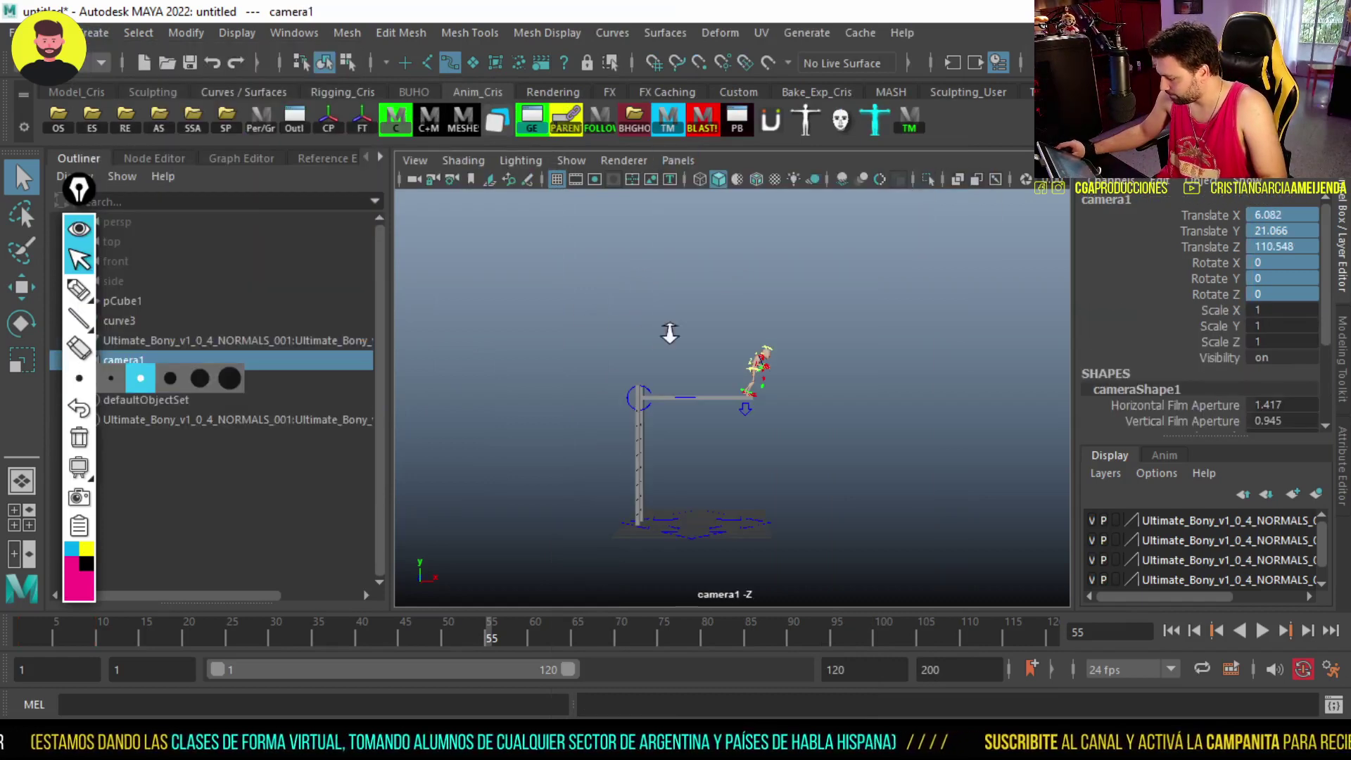
scroll(669, 333, up, 5)
alt+drag(669, 332, 717, 422)
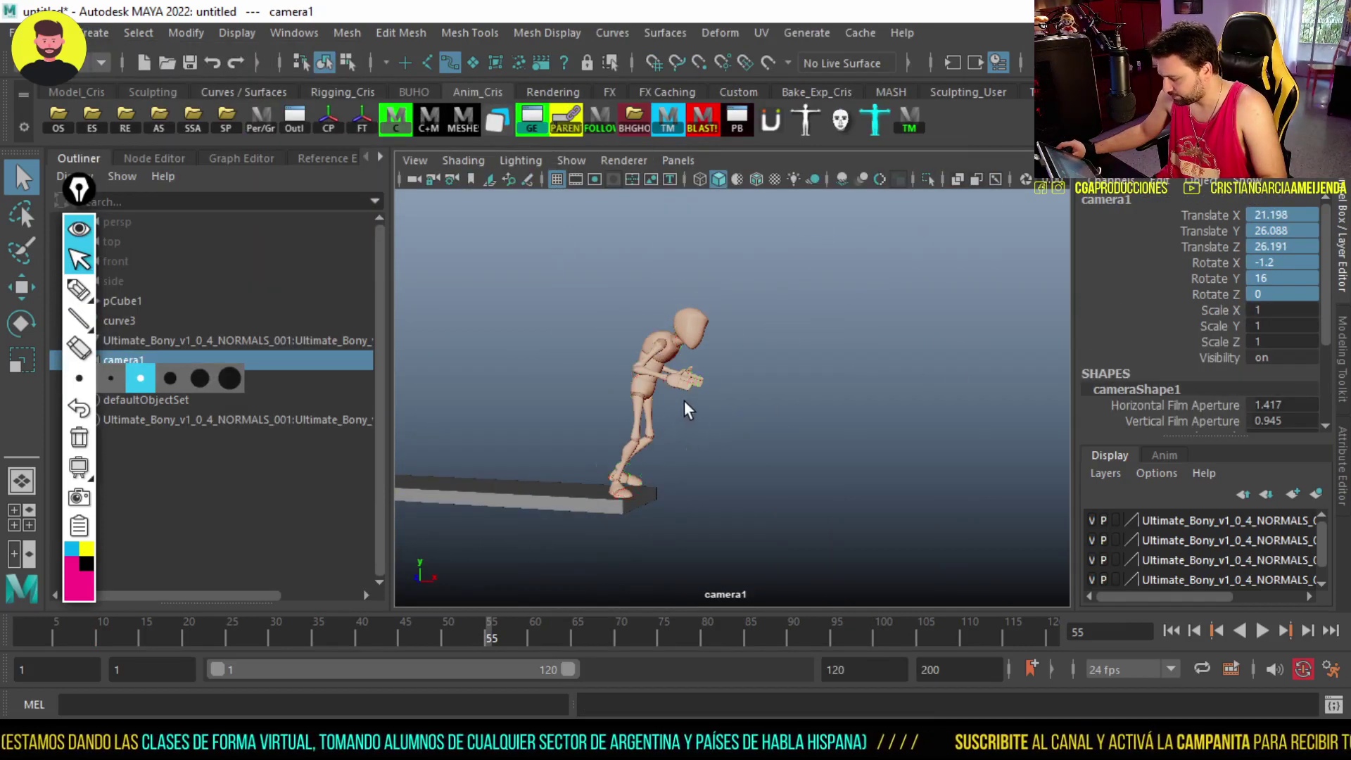
Switch the viewport to the persp camera and back to camera1
click(677, 159)
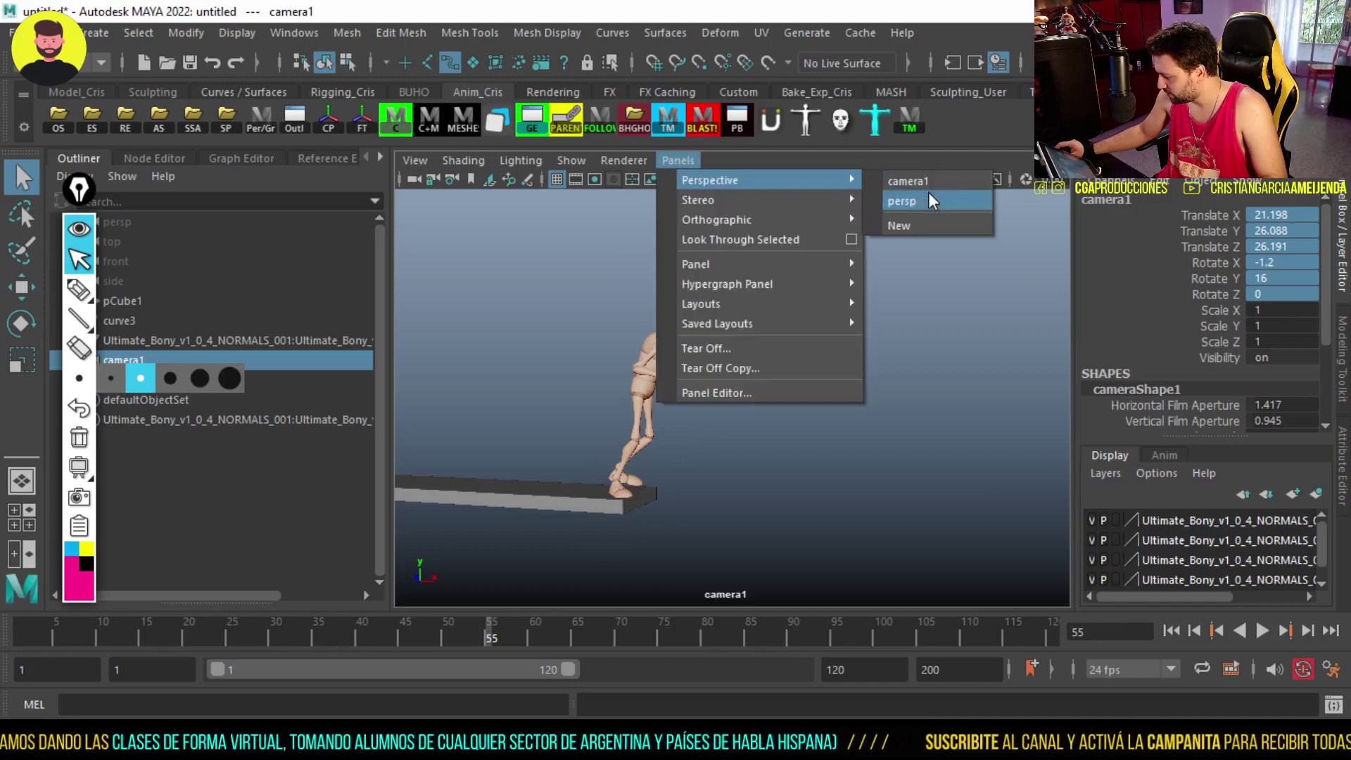
click(928, 192)
click(678, 160)
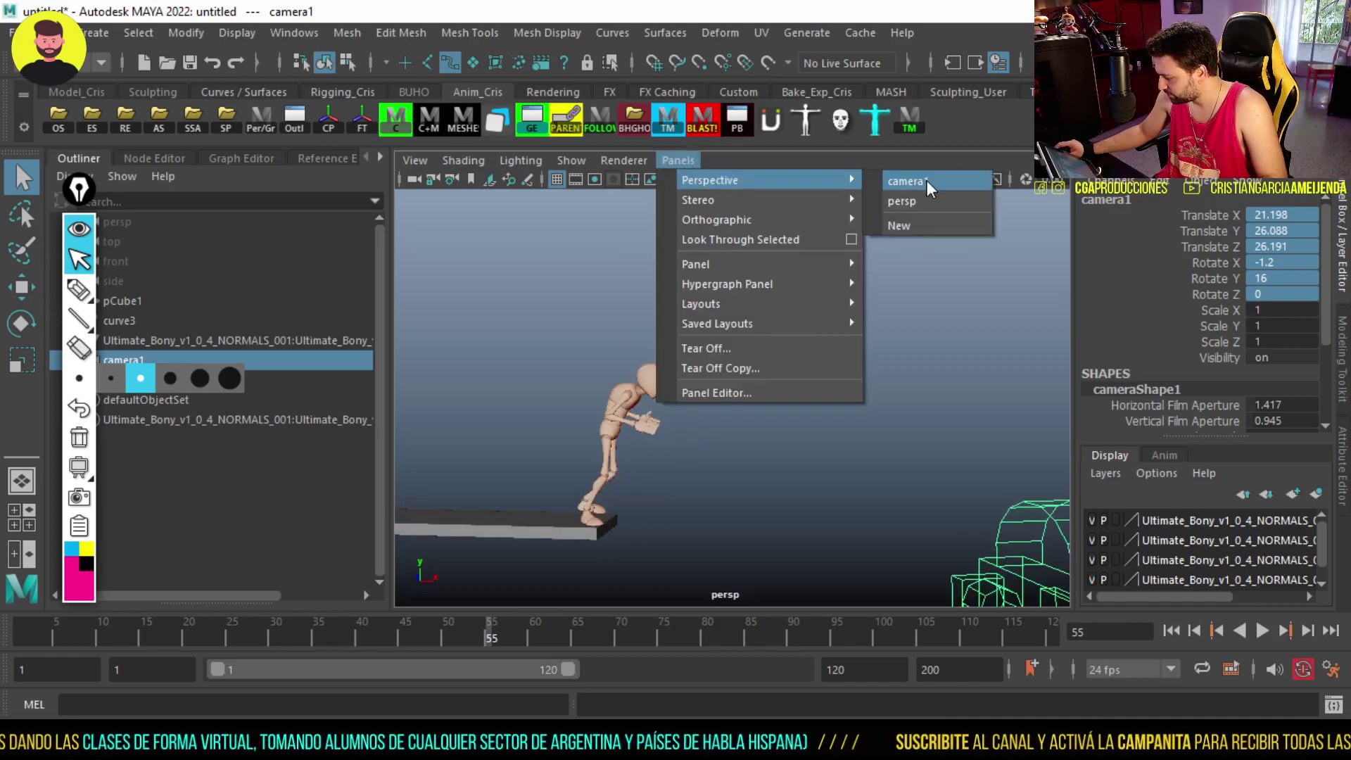
click(926, 180)
click(678, 161)
Tear off a floating copy of the camera1 view, then shrink it and move it aside
click(662, 153)
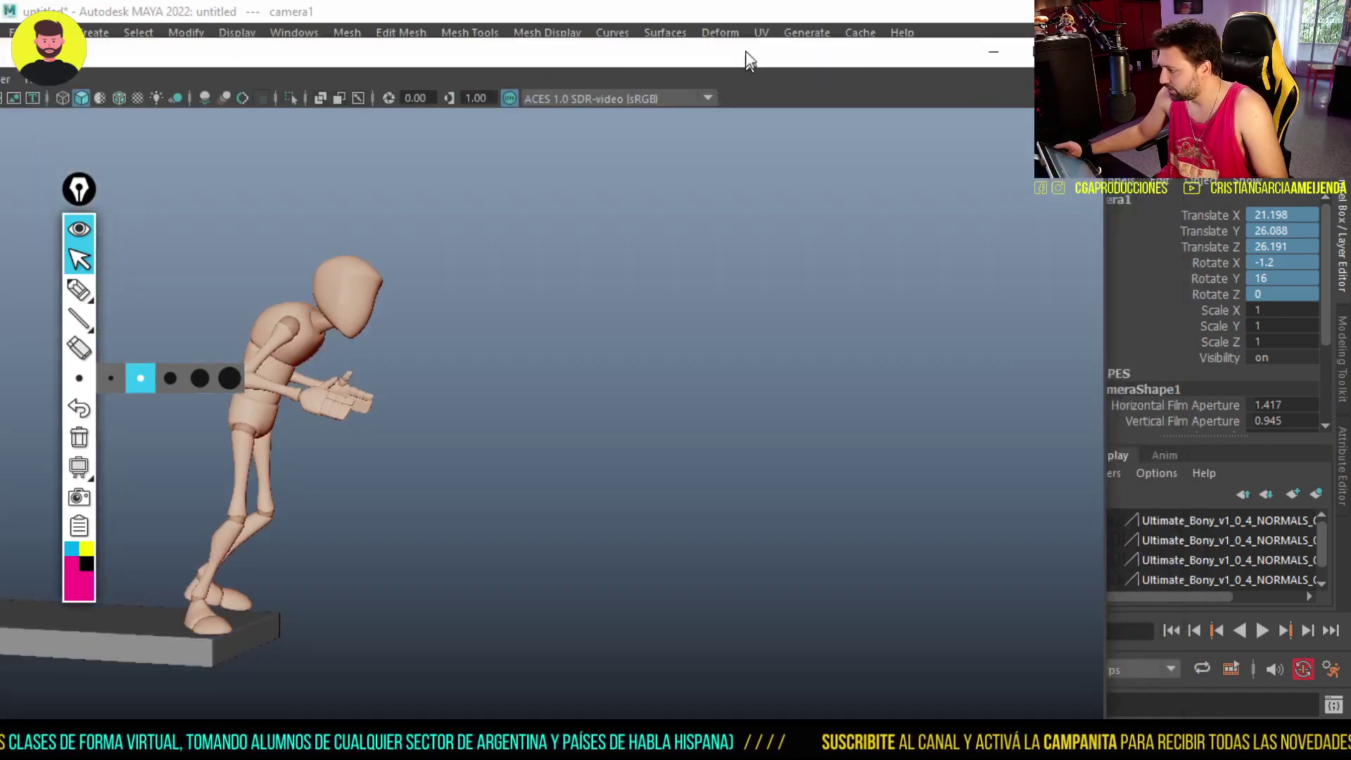
drag(1024, 116, 1024, 209)
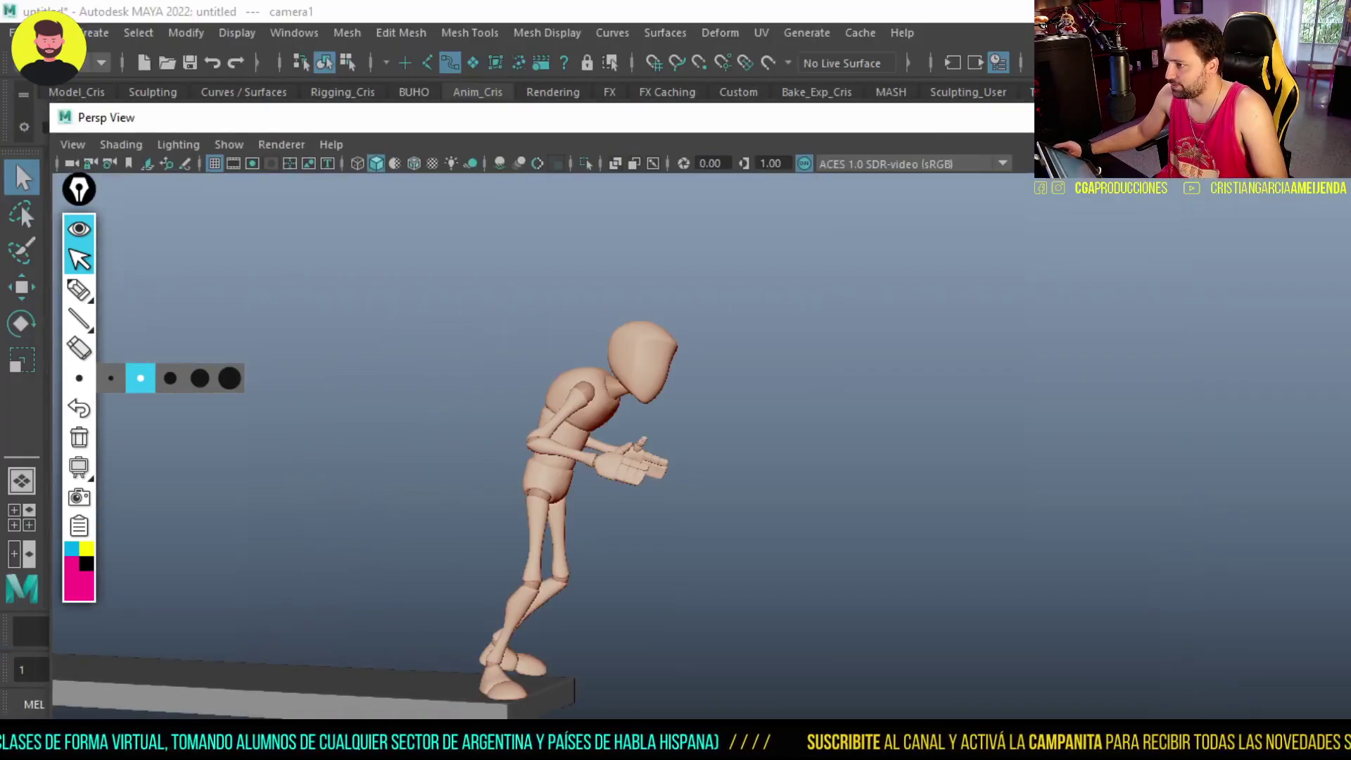
mouse_move(45, 114)
mouse_down()
mouse_move(952, 498)
mouse_move(1086, 589)
mouse_move(980, 122)
mouse_move(992, 107)
mouse_up()
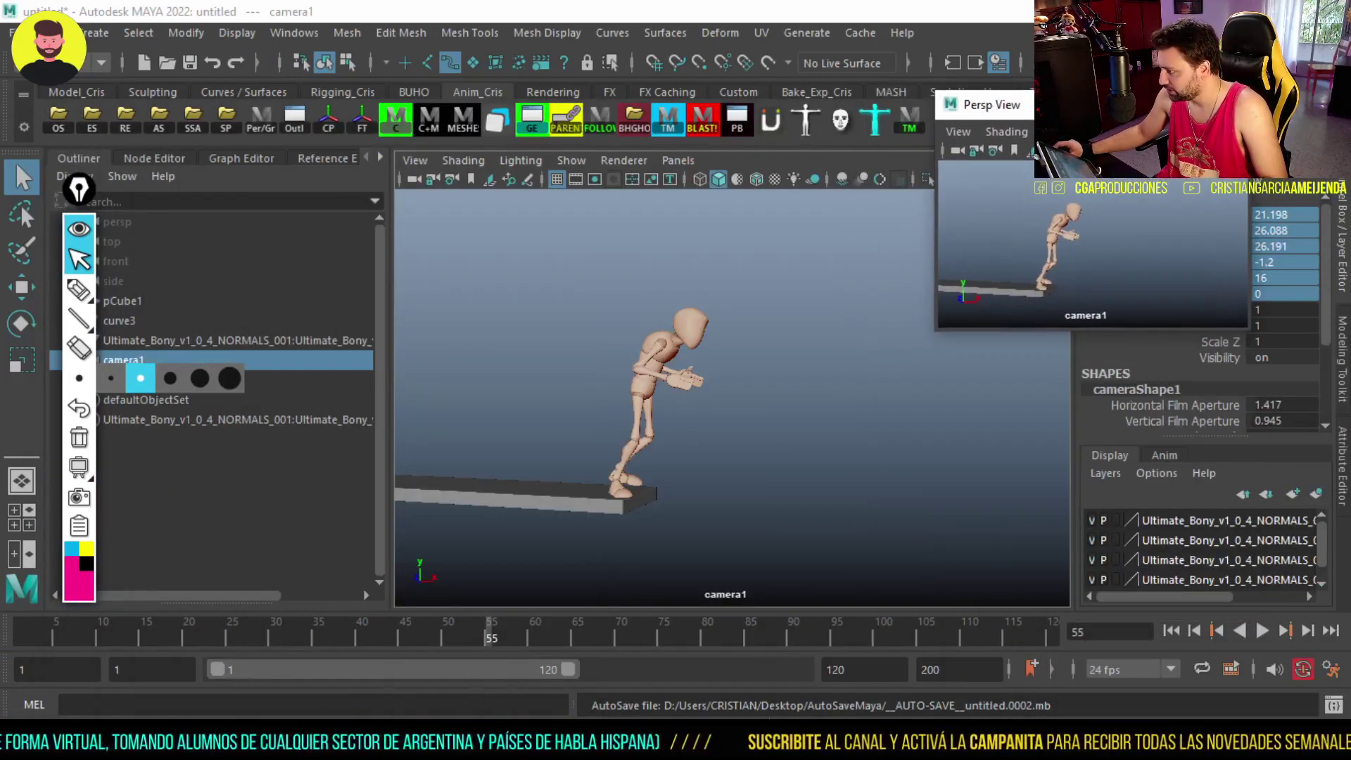
Switch the main viewport to the persp camera and orbit around the character
click(677, 159)
mouse_move(711, 180)
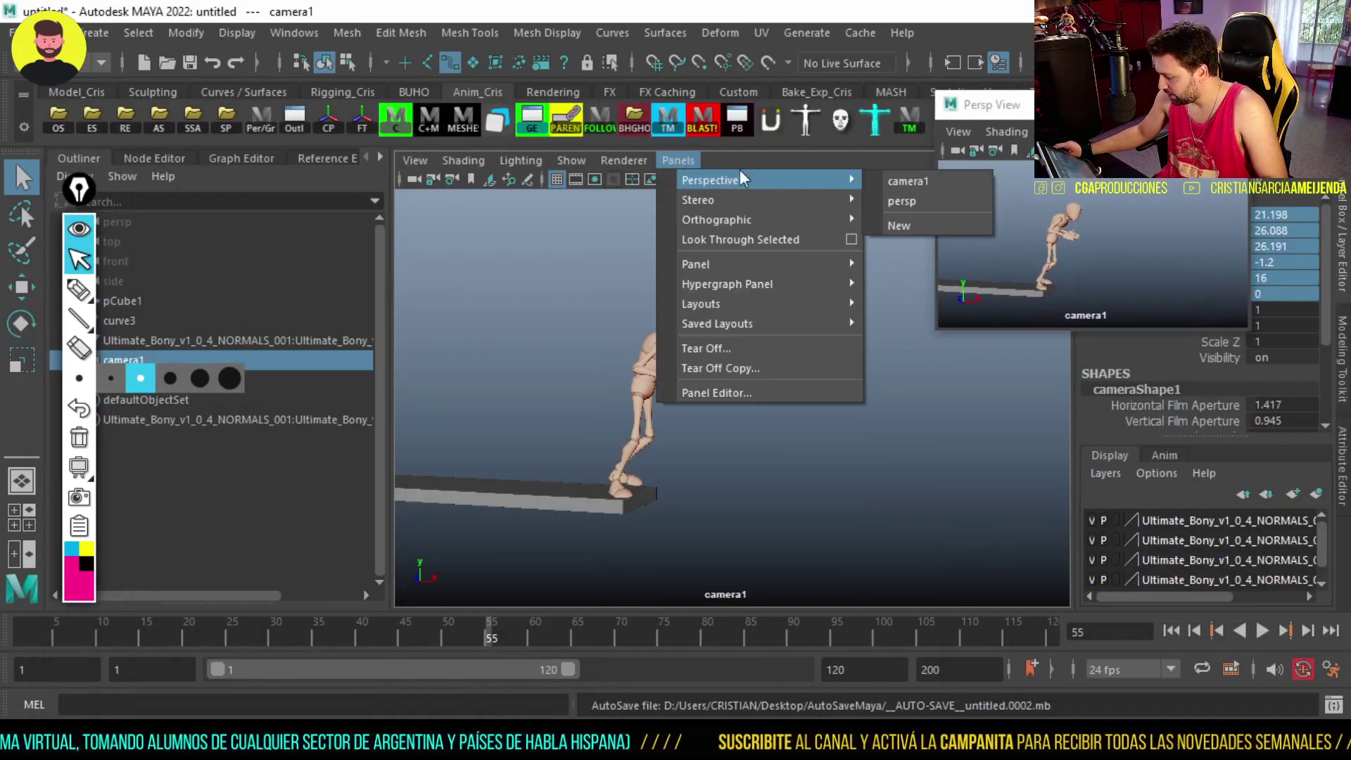
click(952, 200)
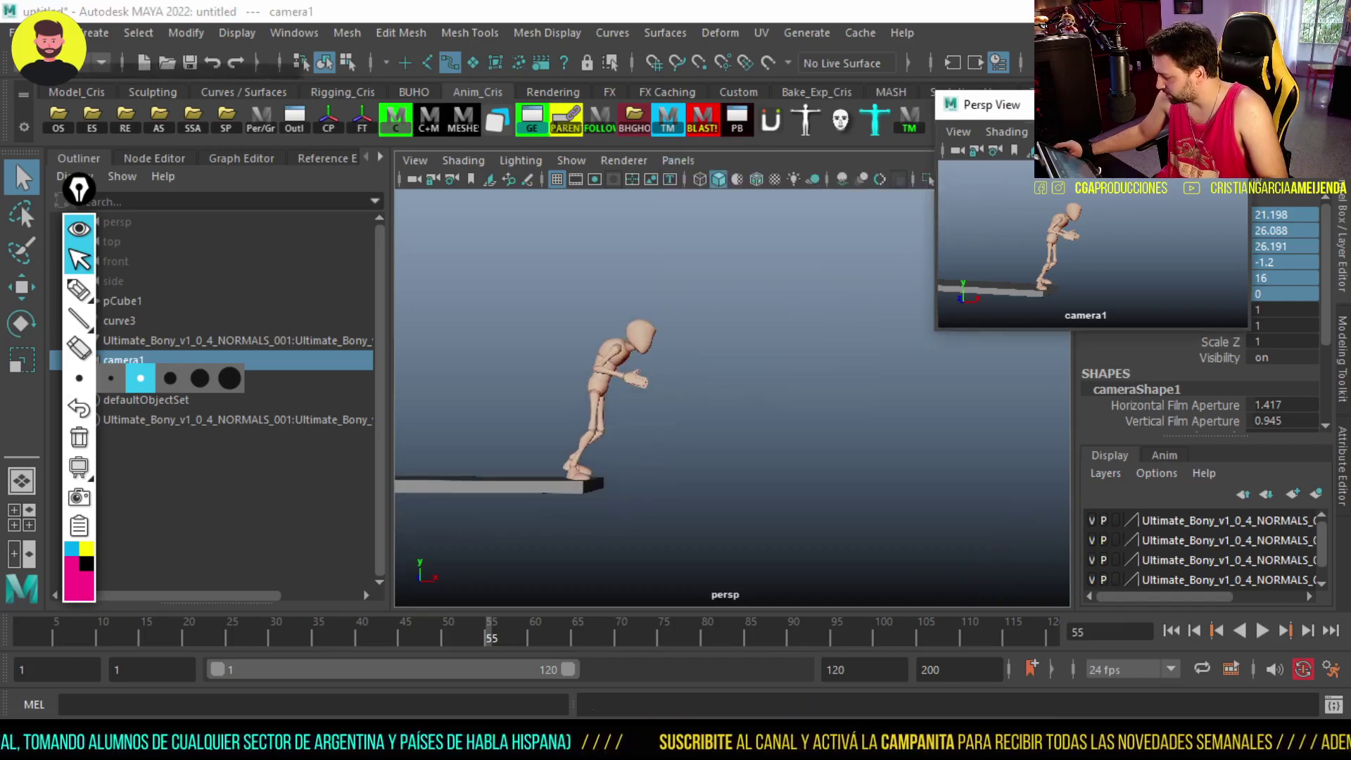
mouse_move(688, 387)
alt+mouse_down()
mouse_move(652, 407)
mouse_move(627, 392)
mouse_move(639, 425)
mouse_move(700, 423)
alt+mouse_up()
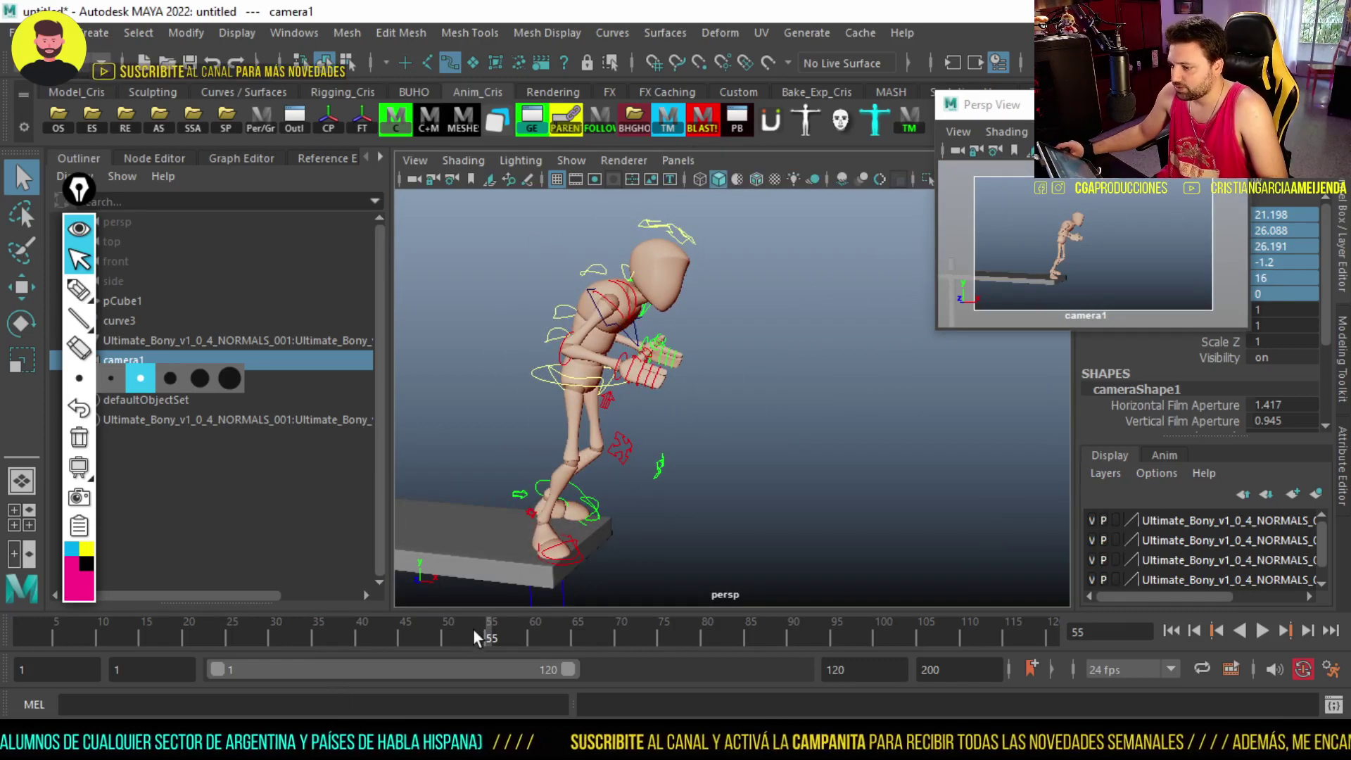
Play back the dive, then scrub from frame 32 to frame 60
key(alt+v)
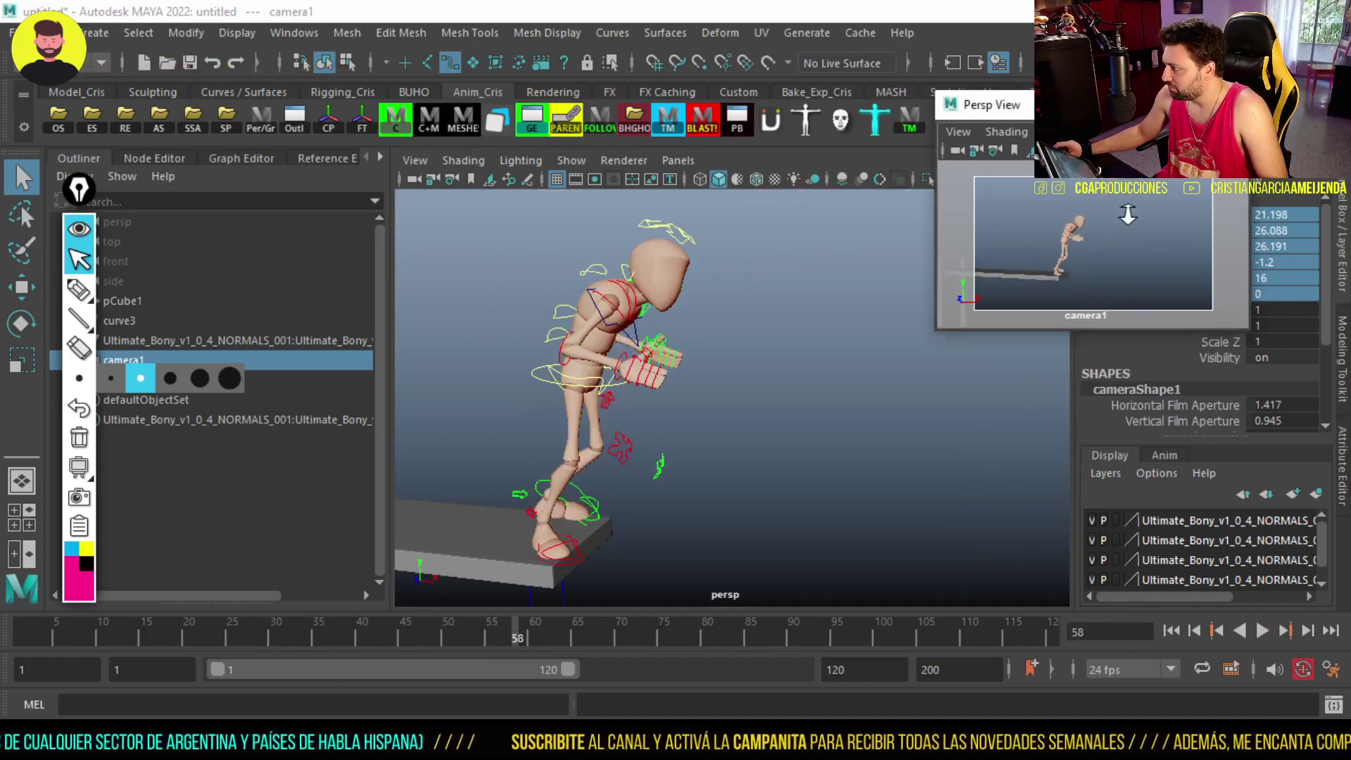
scroll(1111, 236, down, 3)
mouse_move(483, 635)
mouse_down()
mouse_move(290, 639)
mouse_move(527, 639)
mouse_up()
key(f)
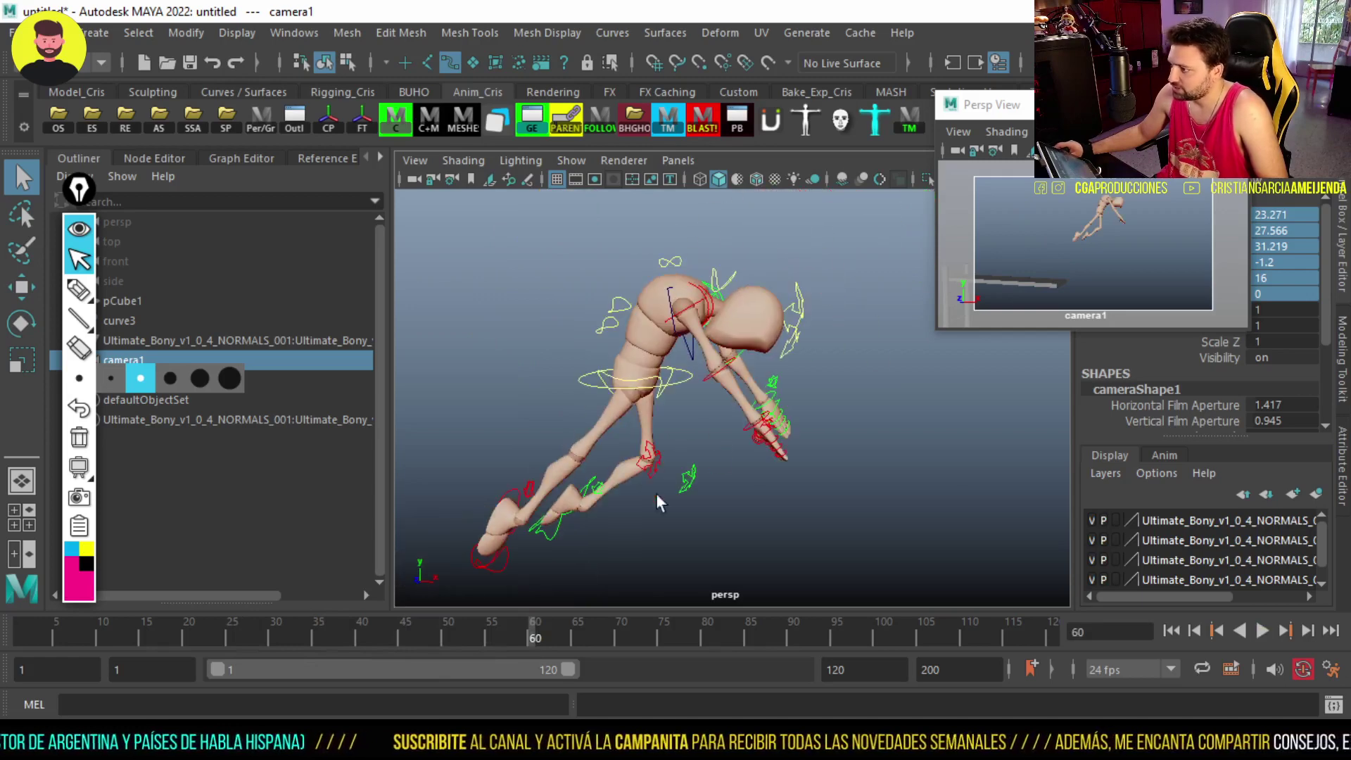
Rotate the Bony_Spine03FKC and Bony_Spine02FKC controls to swing the torso right and back
click(702, 345)
mouse_move(702, 345)
alt+mouse_down()
mouse_move(690, 413)
mouse_move(715, 362)
alt+mouse_up()
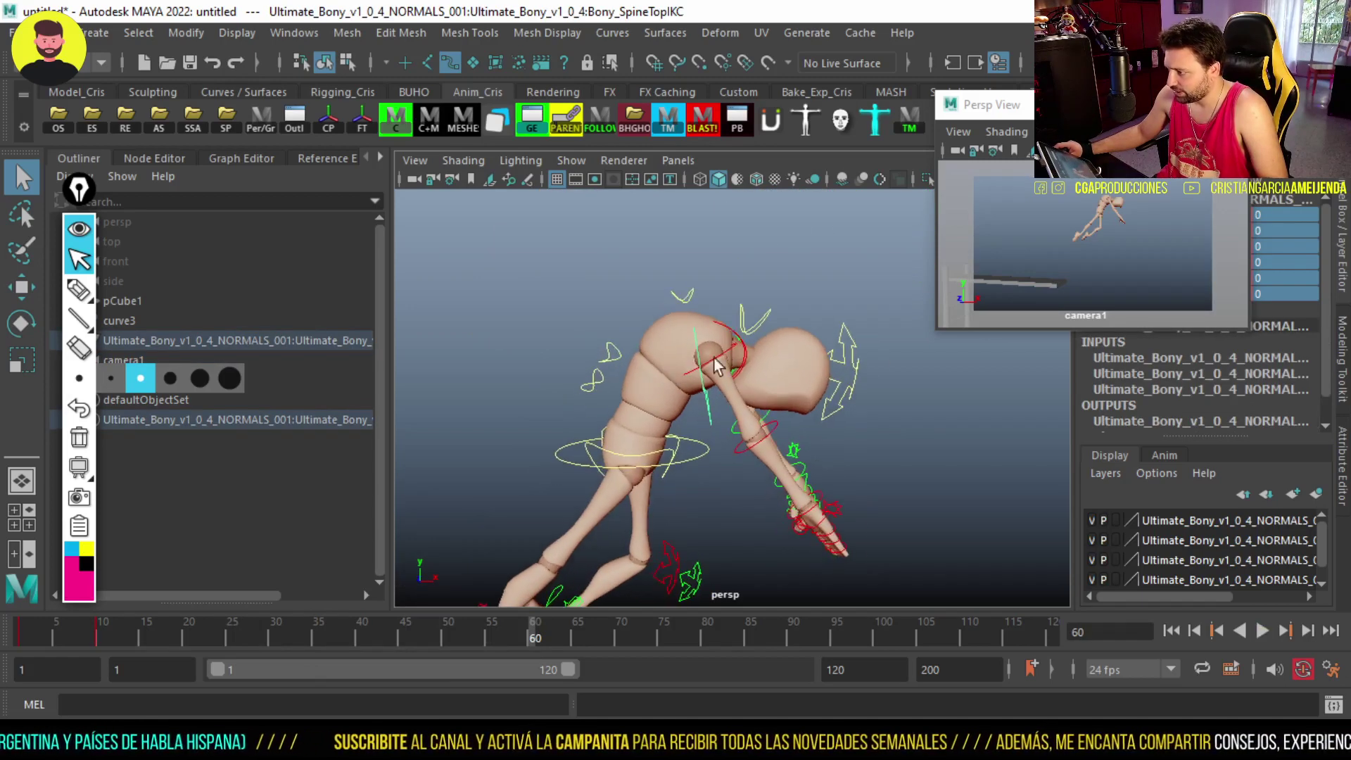
click(744, 313)
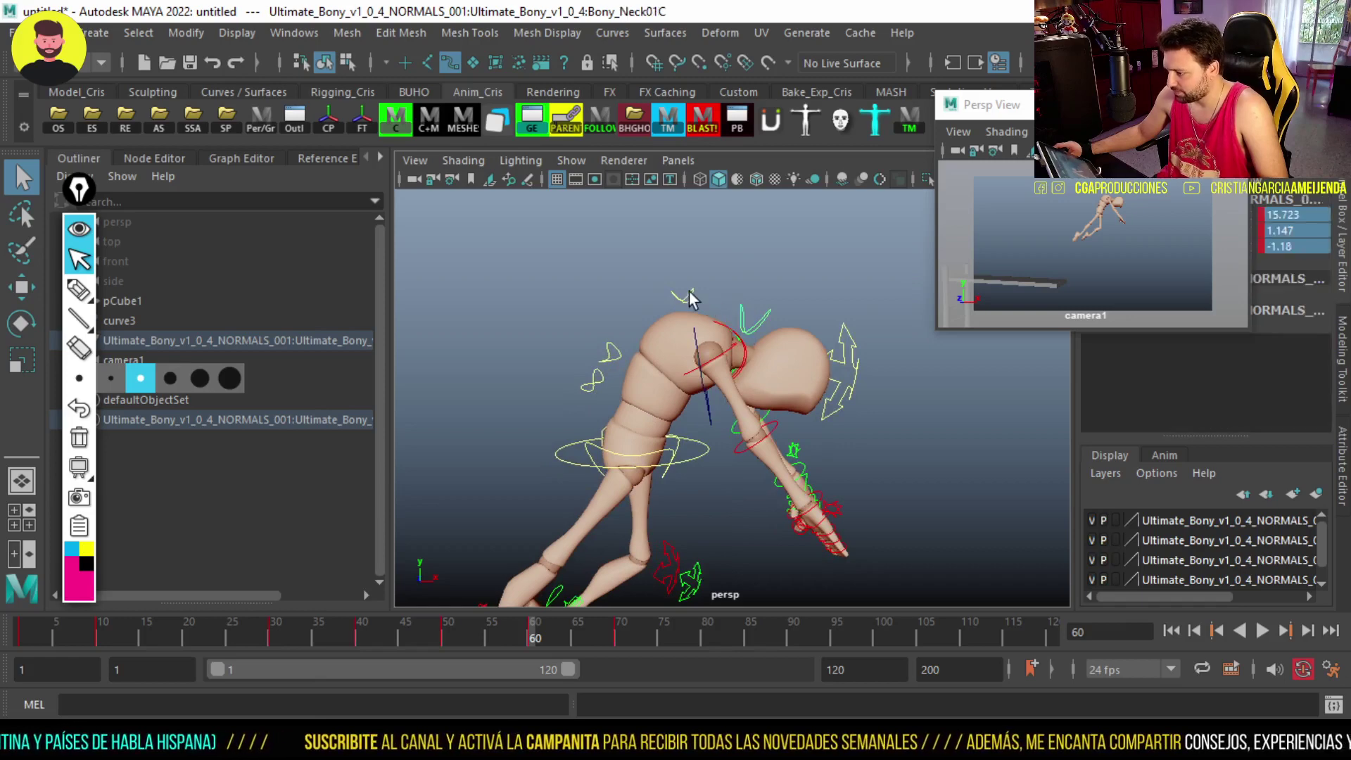
click(689, 299)
key(e)
drag(766, 225, 672, 186)
key(q)
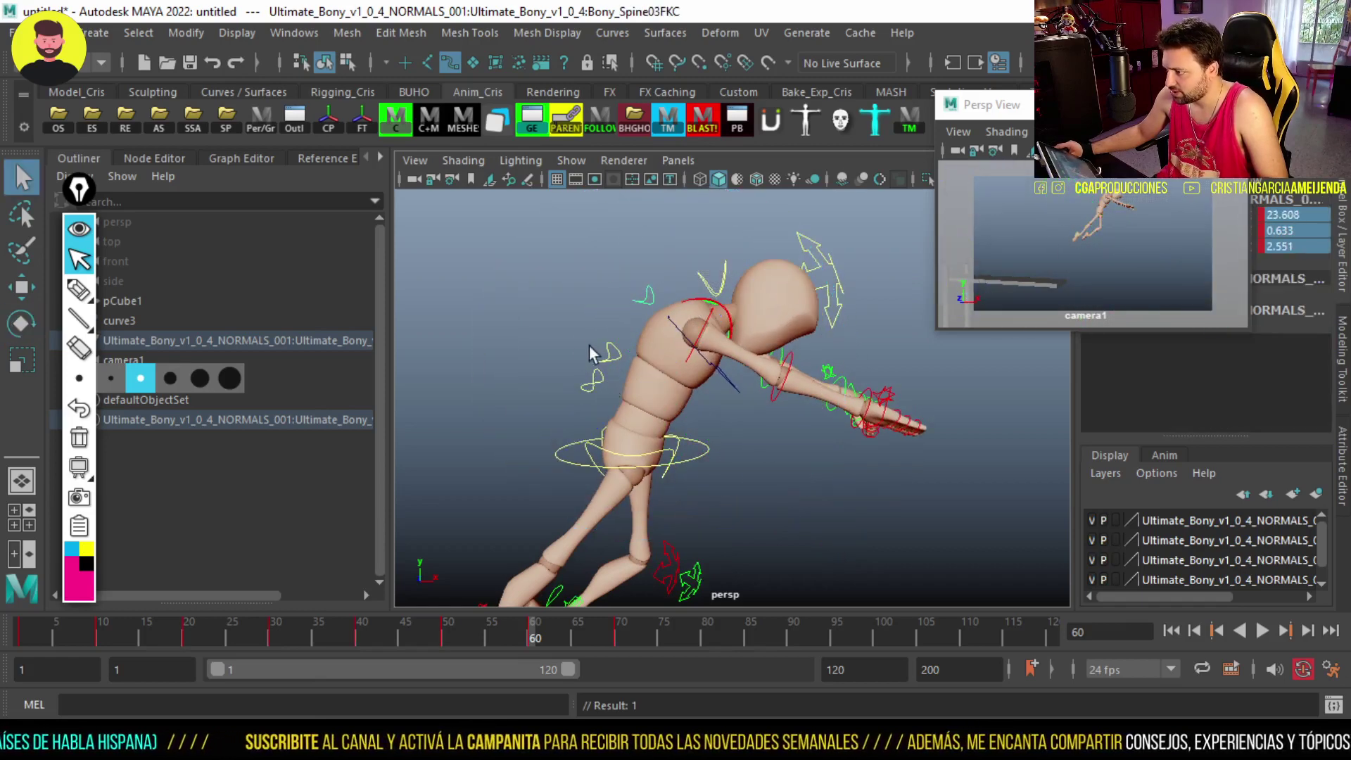
key(e)
mouse_move(618, 390)
mouse_down()
mouse_move(772, 294)
mouse_move(778, 309)
mouse_up()
key(q)
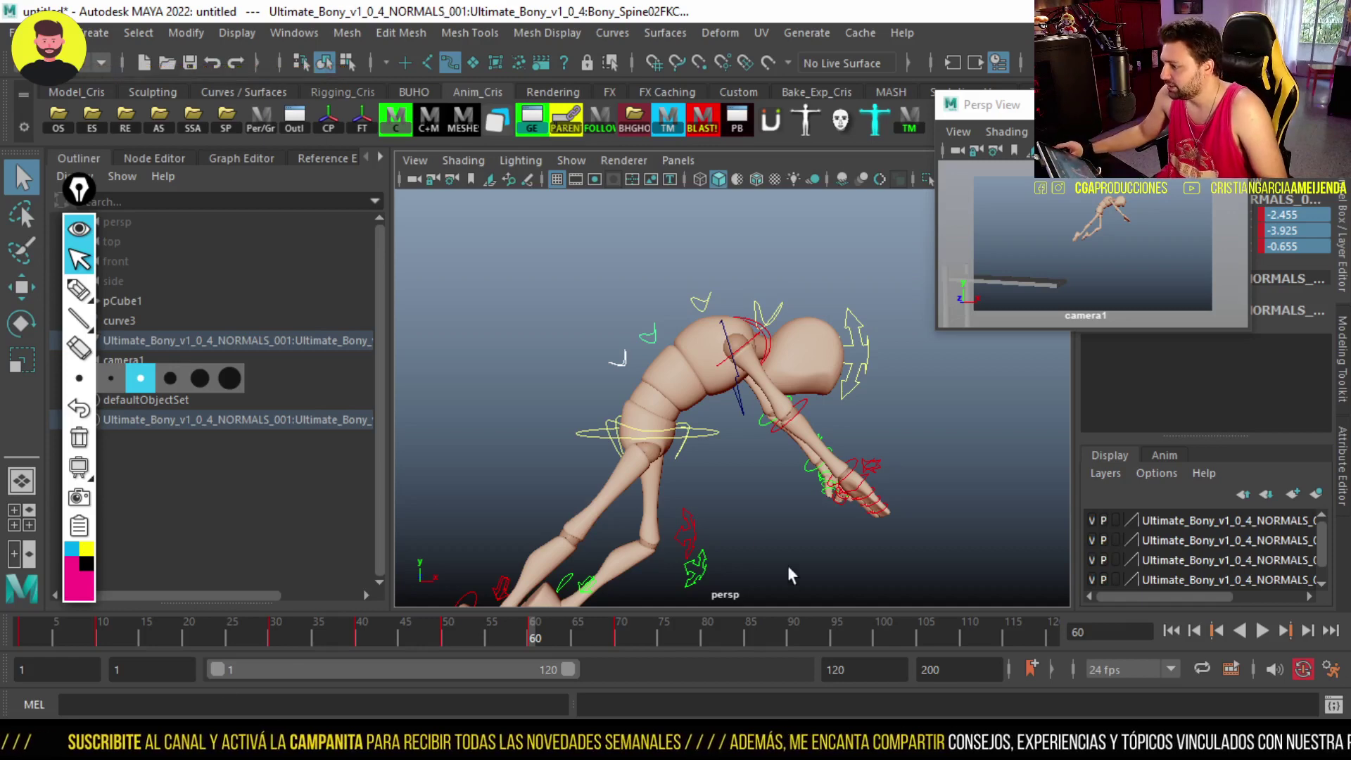
Delete the keys of all rig controls at frame 70
click(619, 641)
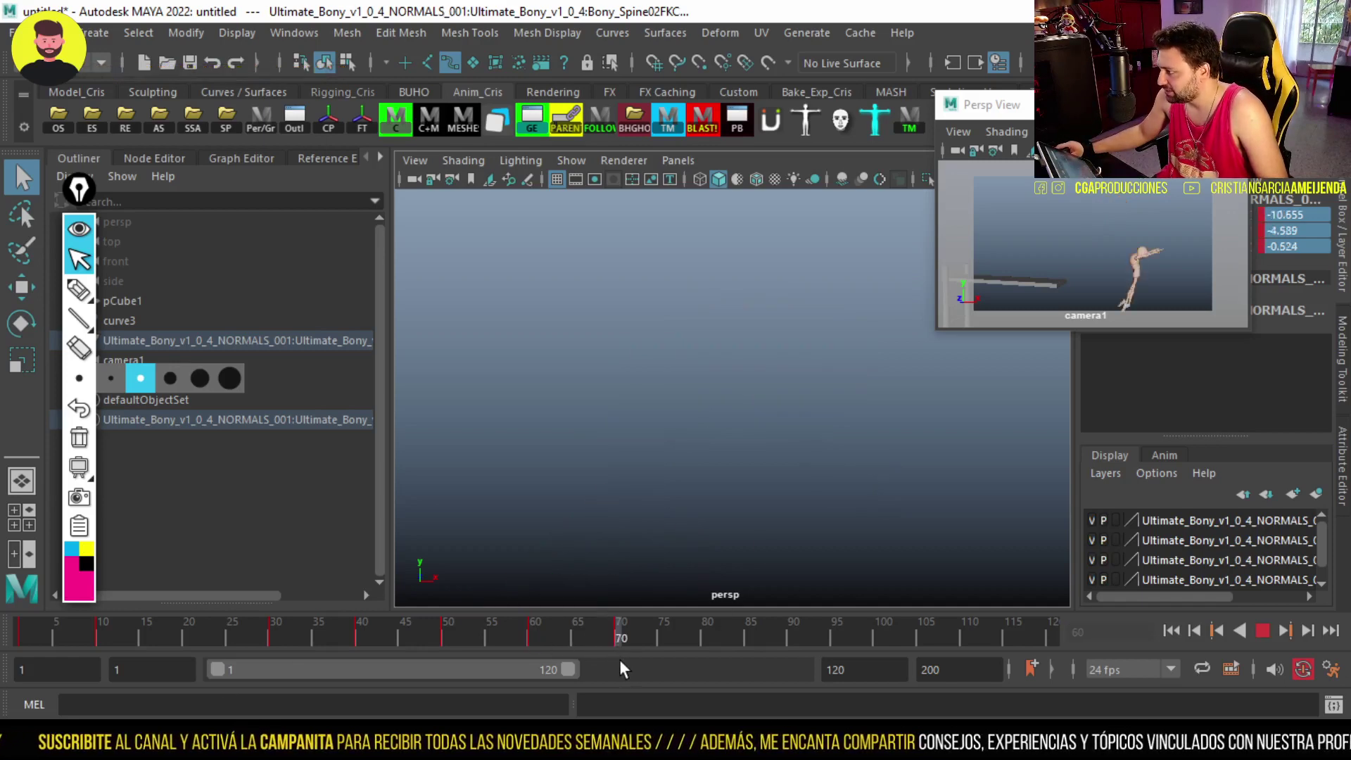
key(f)
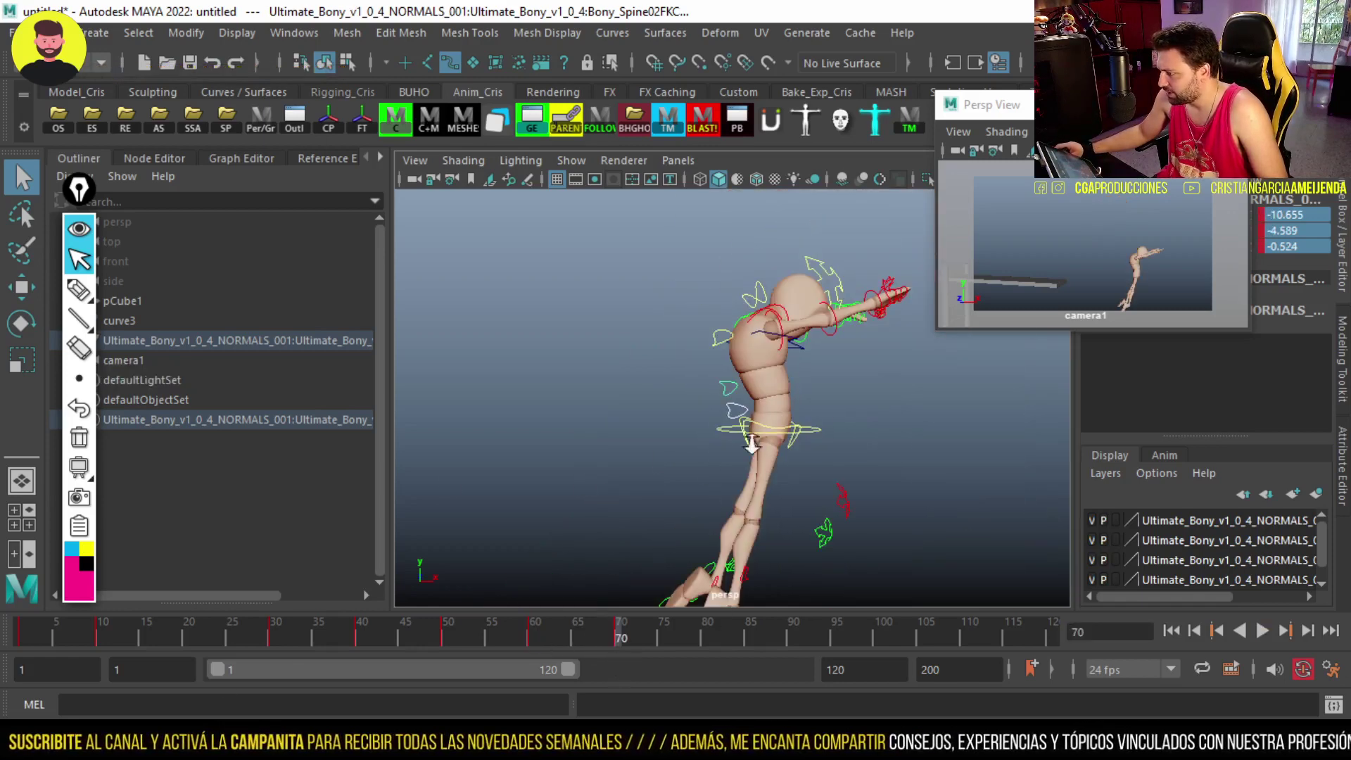
drag(644, 308, 789, 617)
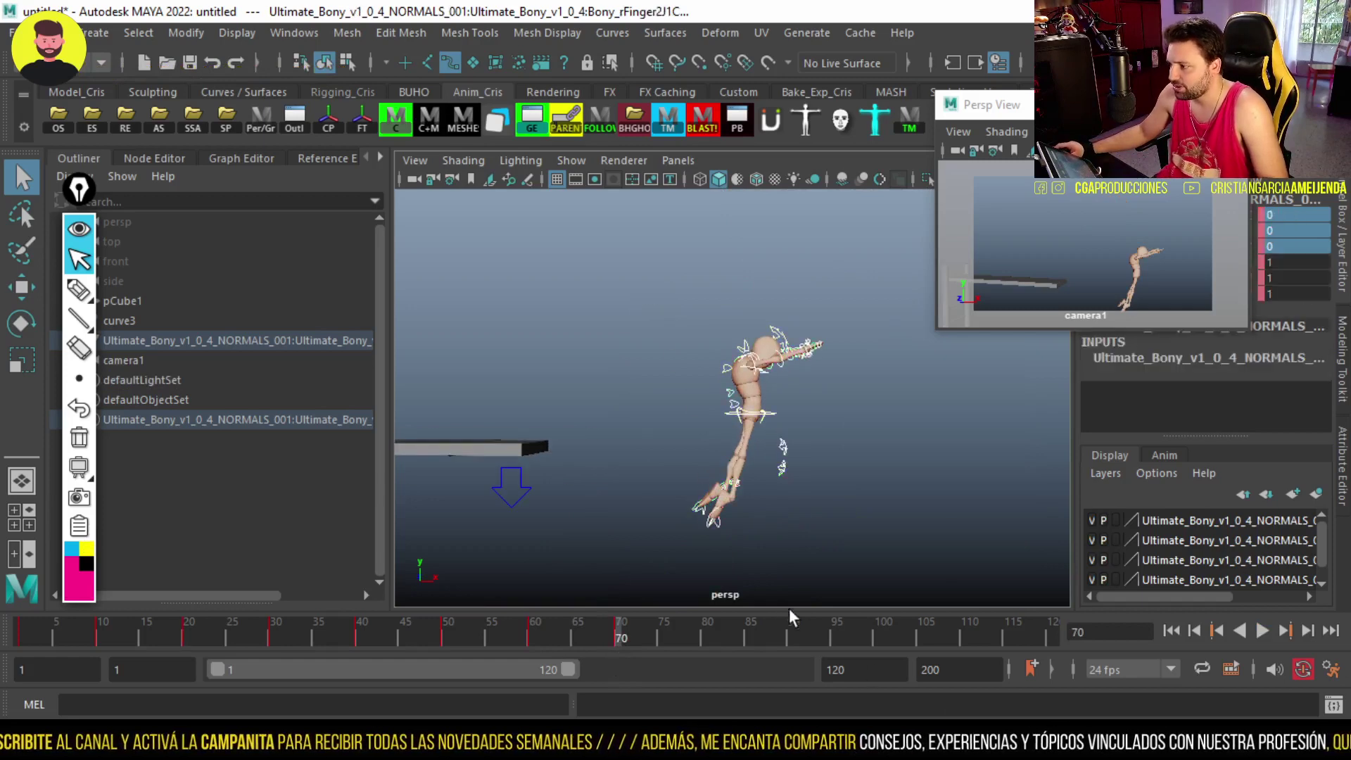
right_click(619, 650)
click(653, 329)
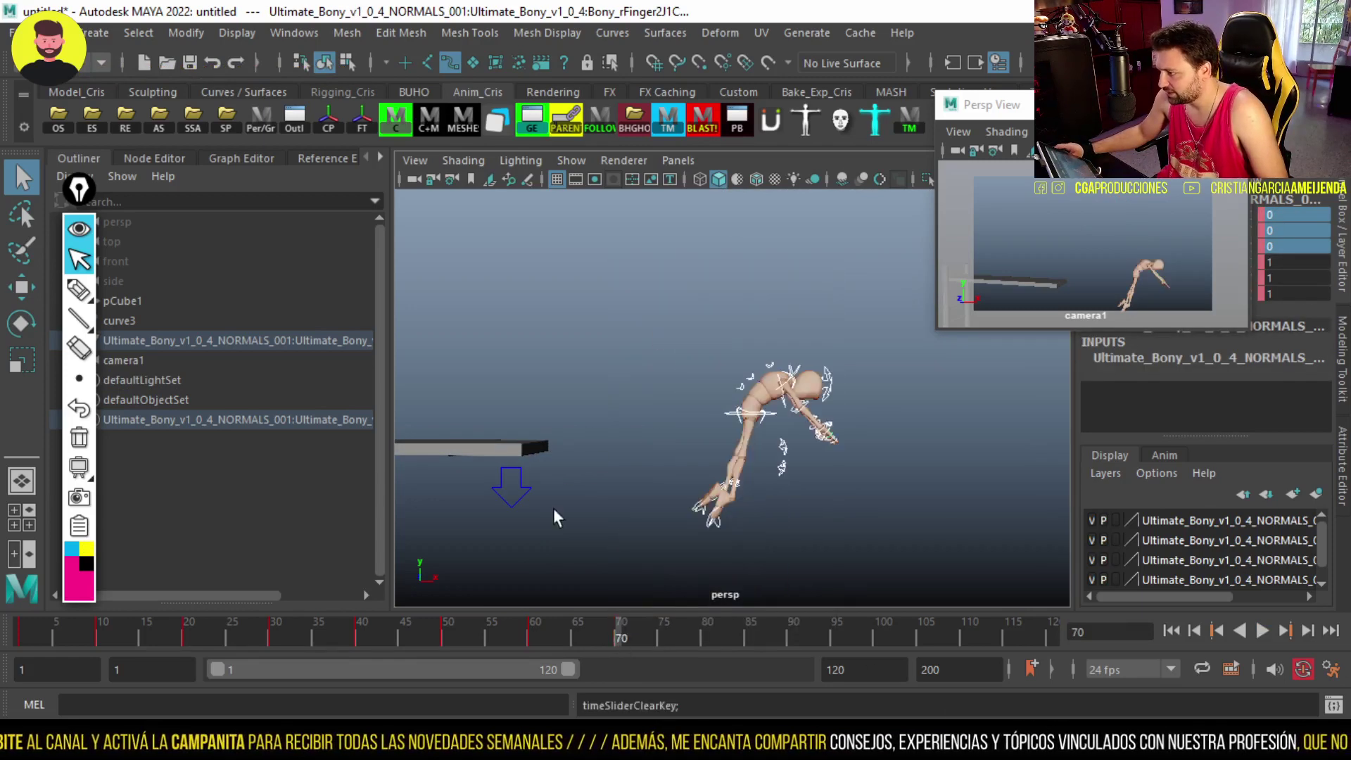
Review the dive between frames 55 and 69, then move the camera1 preview up and left
drag(491, 630, 656, 655)
mouse_move(547, 505)
alt+middle_down()
mouse_move(899, 500)
mouse_move(740, 522)
alt+middle_up()
click(729, 465)
drag(696, 631, 610, 639)
alt+middle_drag(900, 386, 742, 407)
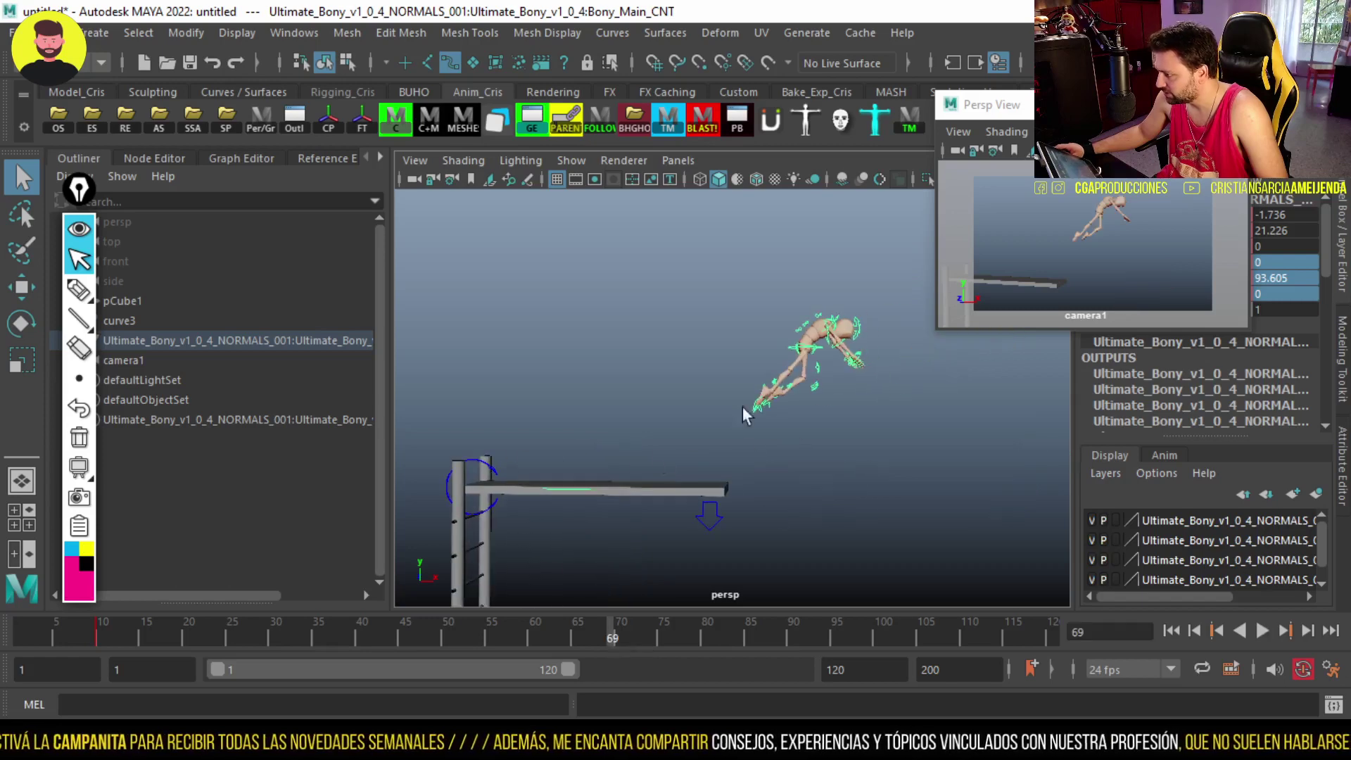
drag(691, 289, 953, 453)
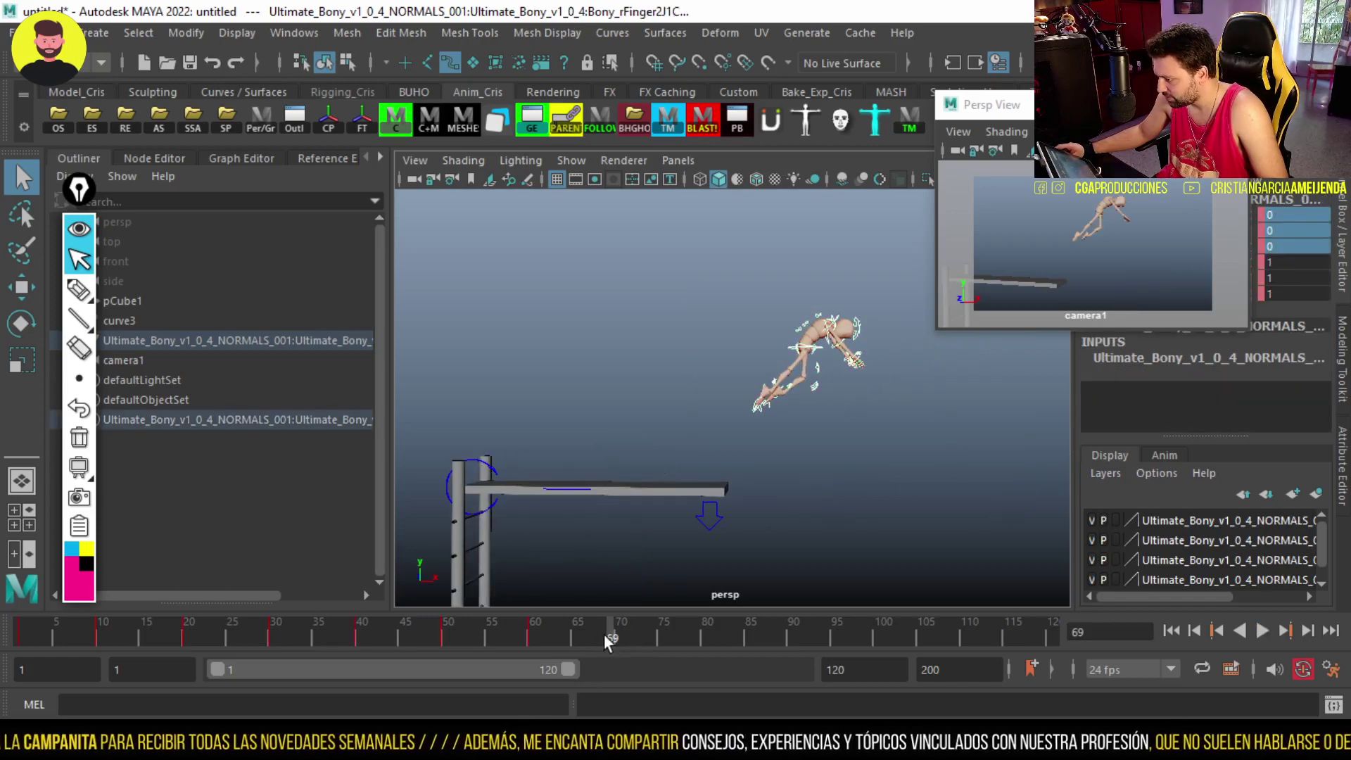
key(alt+v)
drag(613, 638, 614, 638)
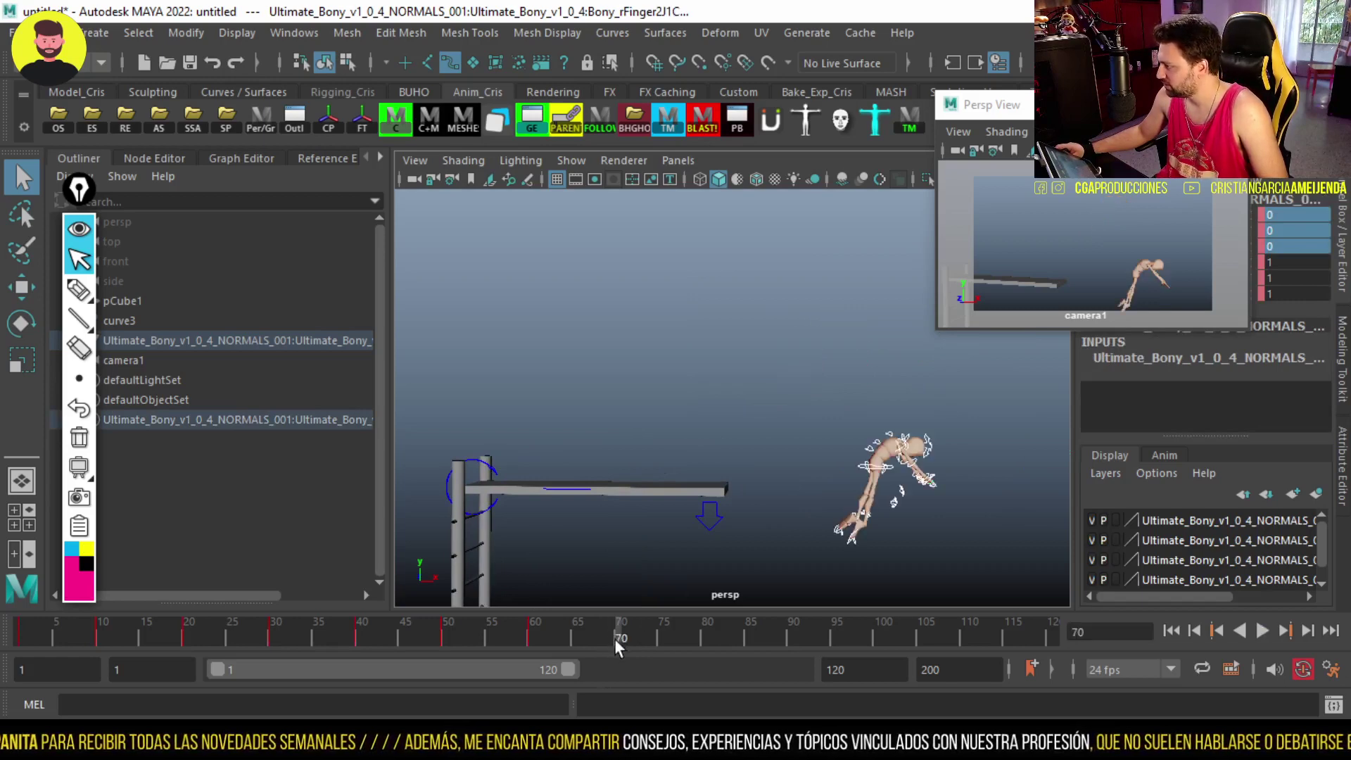
drag(1021, 104, 839, 55)
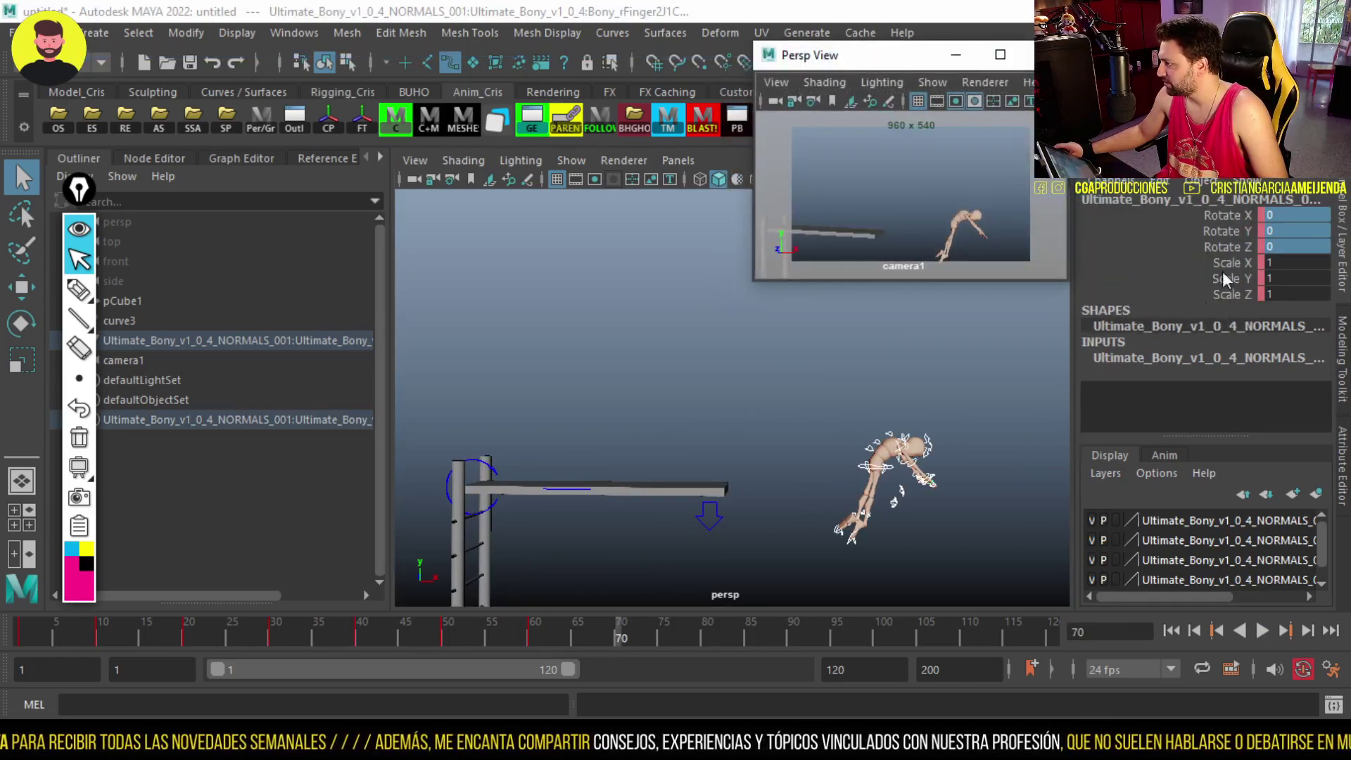
Reselect all rig controls and delete their key at frame 70
click(895, 470)
drag(793, 383, 974, 603)
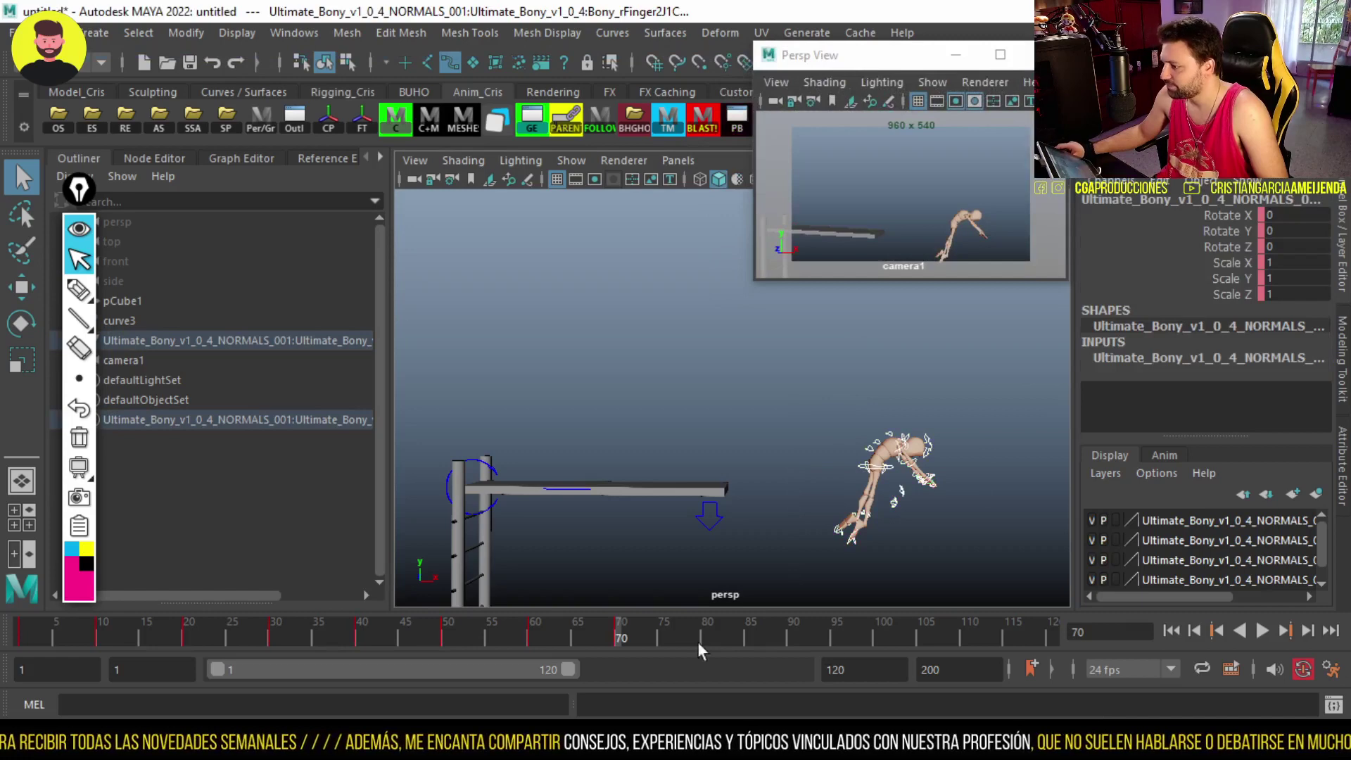
right_click(620, 634)
click(662, 316)
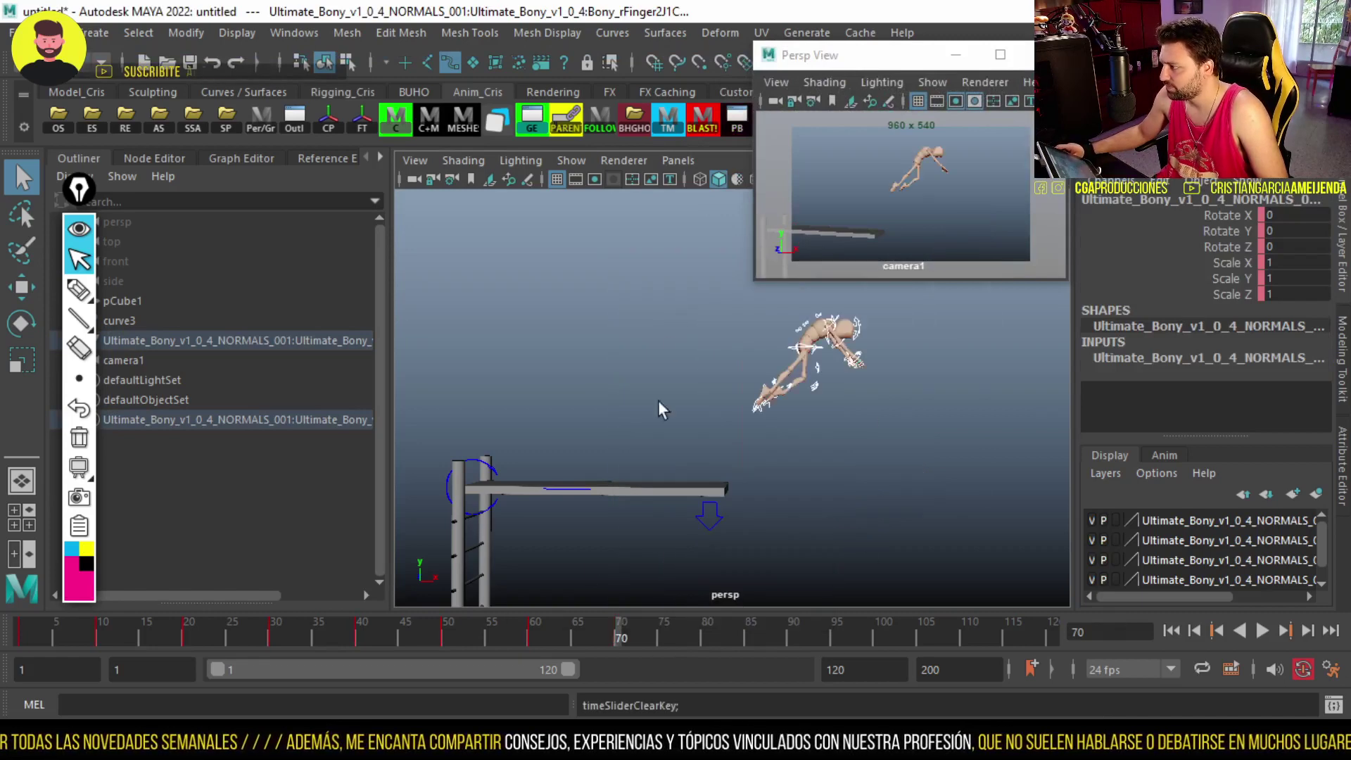
Compare poses between frames 59 and 66, then enlarge the camera1 preview window
drag(574, 620, 529, 635)
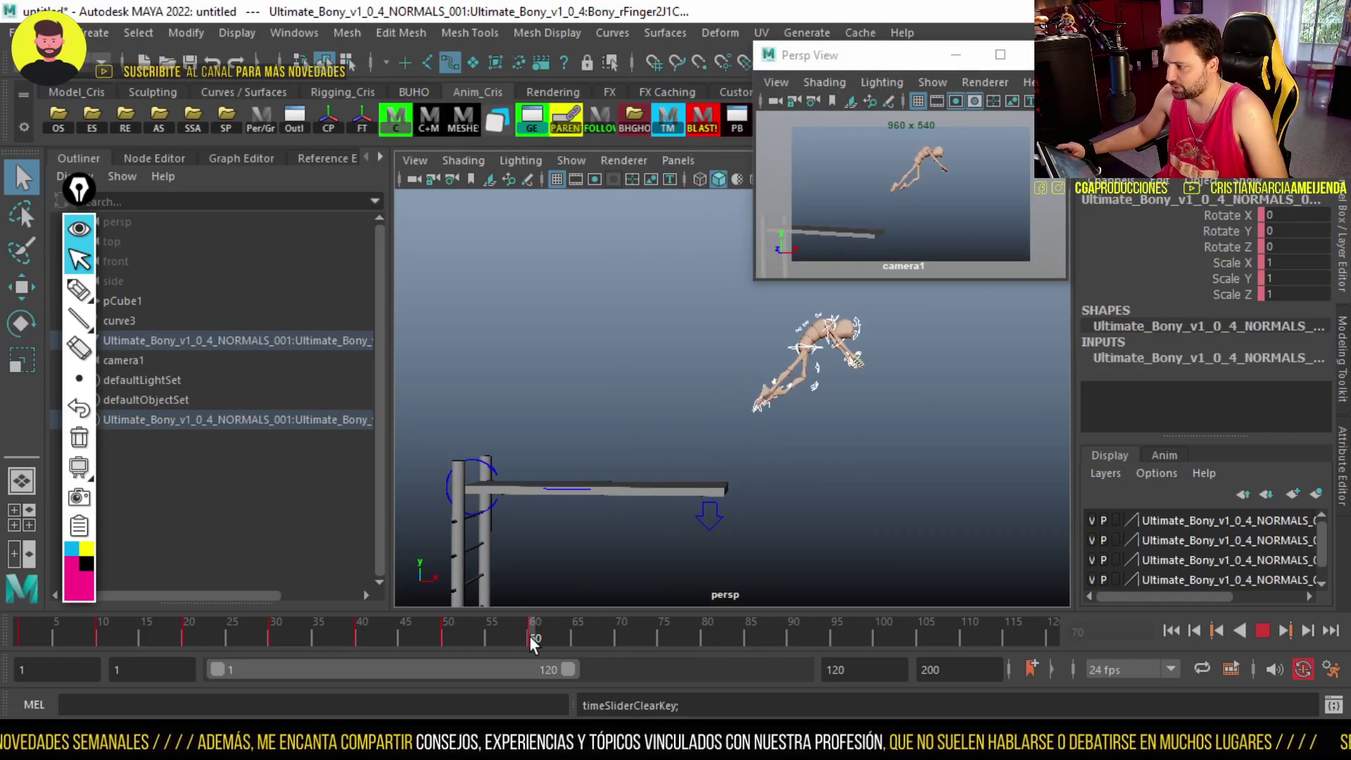
alt+middle_drag(714, 493, 613, 507)
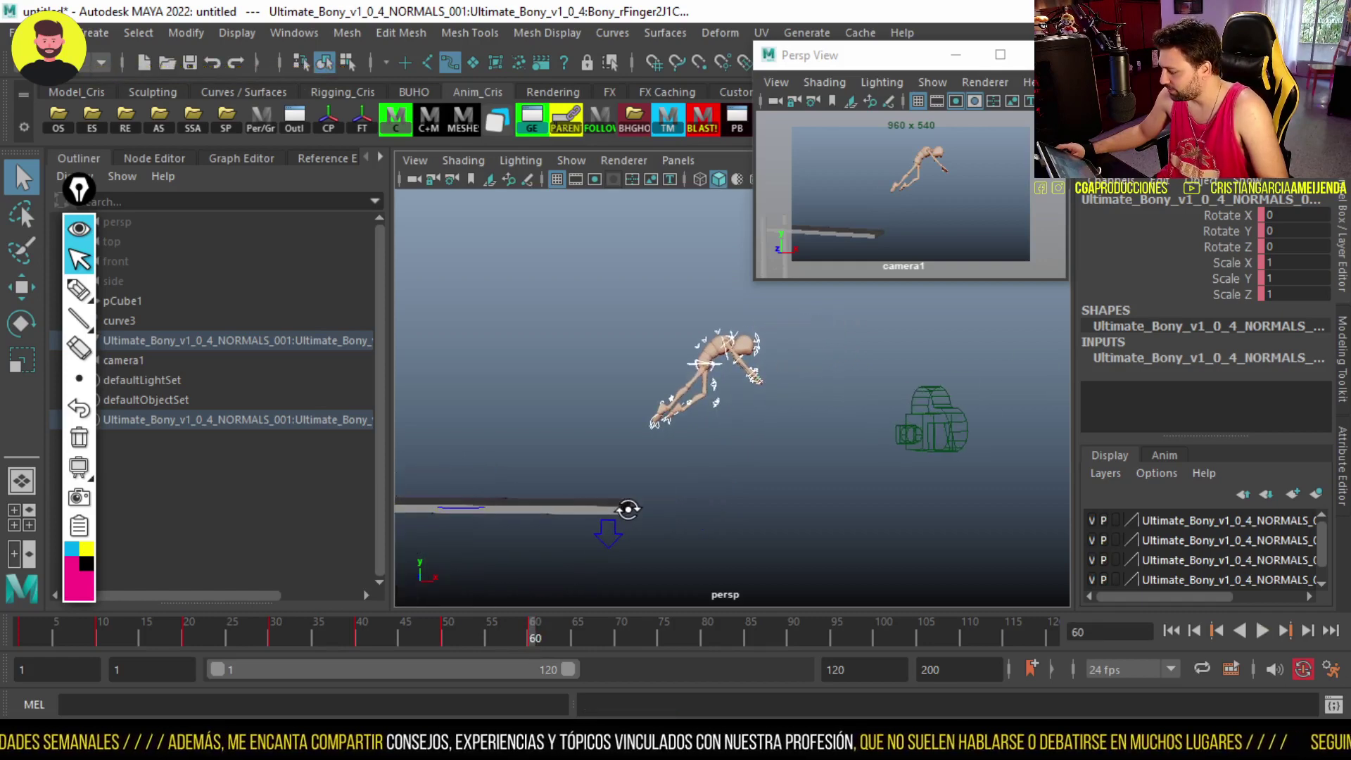
alt+drag(706, 468, 708, 458)
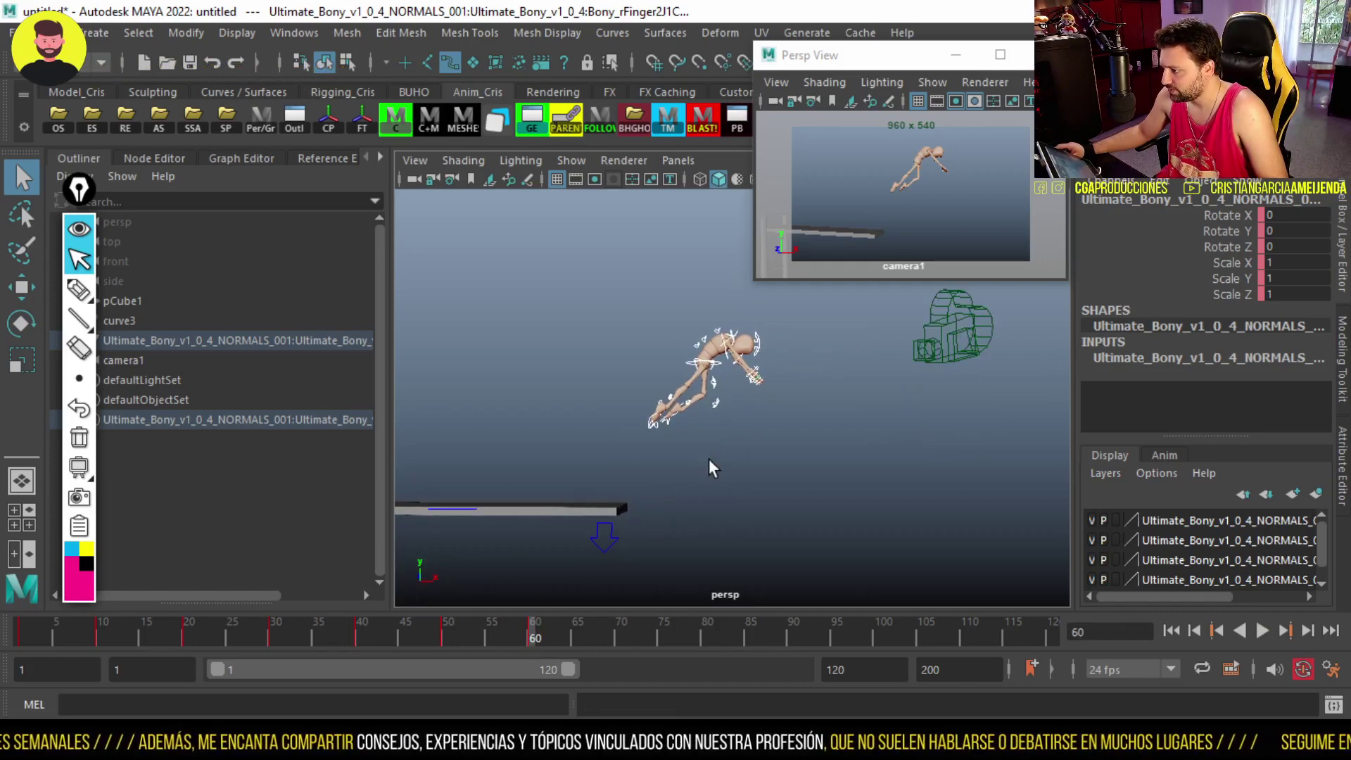
mouse_move(551, 633)
mouse_down()
mouse_move(489, 636)
mouse_move(532, 637)
mouse_up()
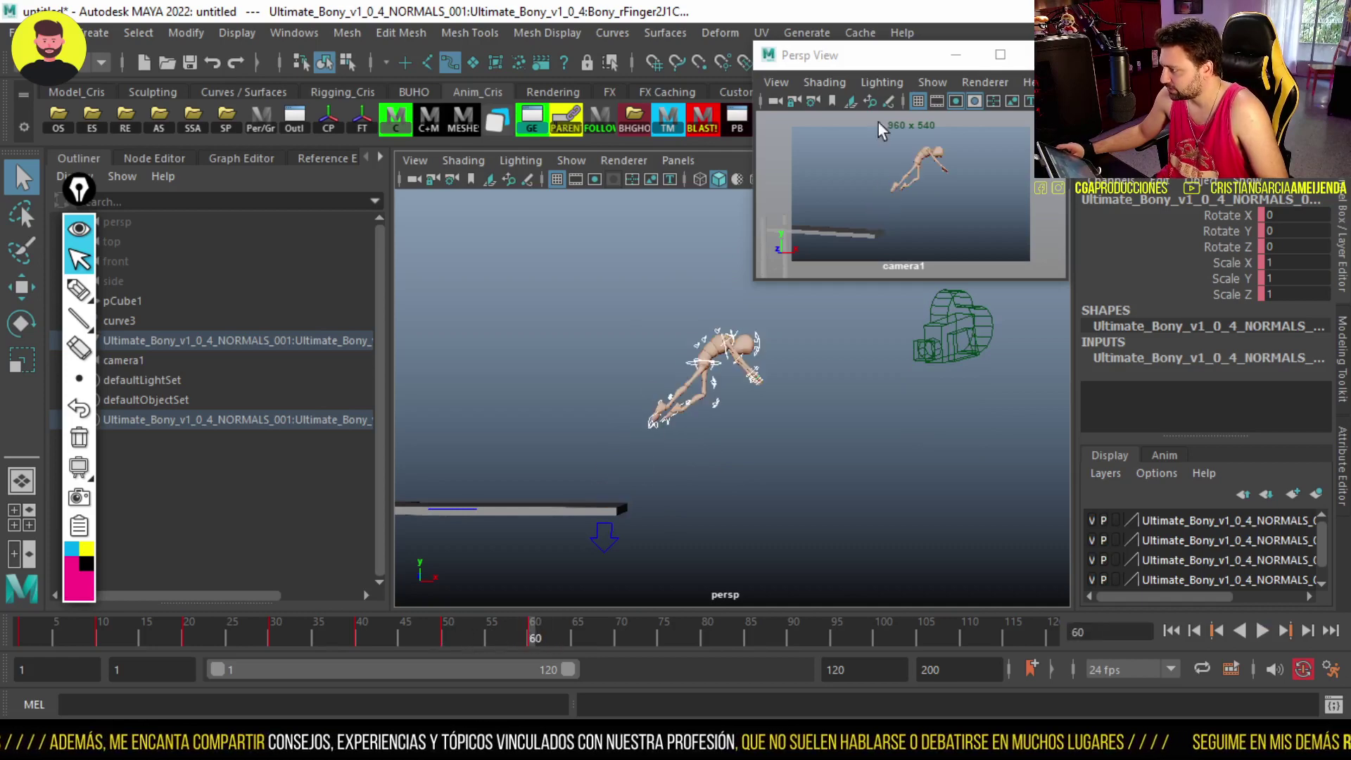
drag(758, 280, 395, 563)
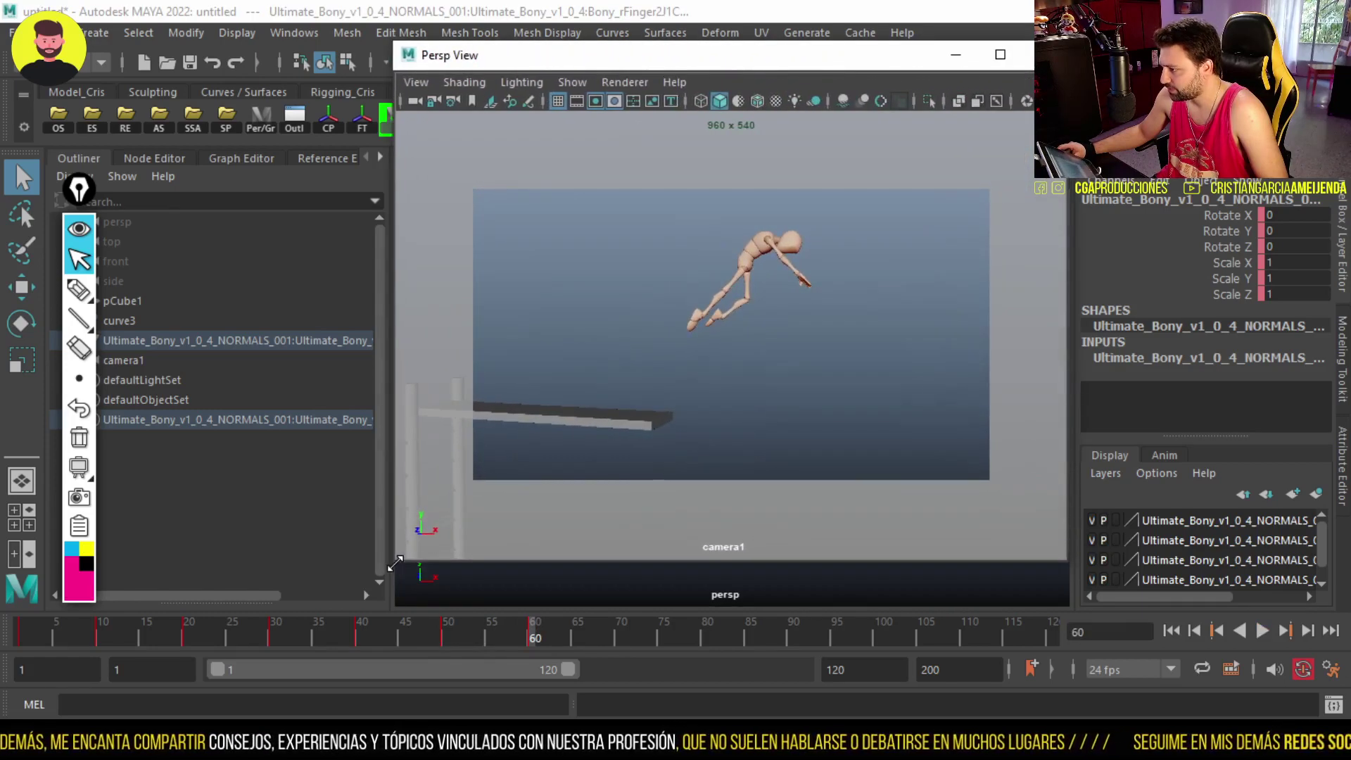
Sketch the jump arc with the highlighter, then move the camera1 preview to the right
click(79, 289)
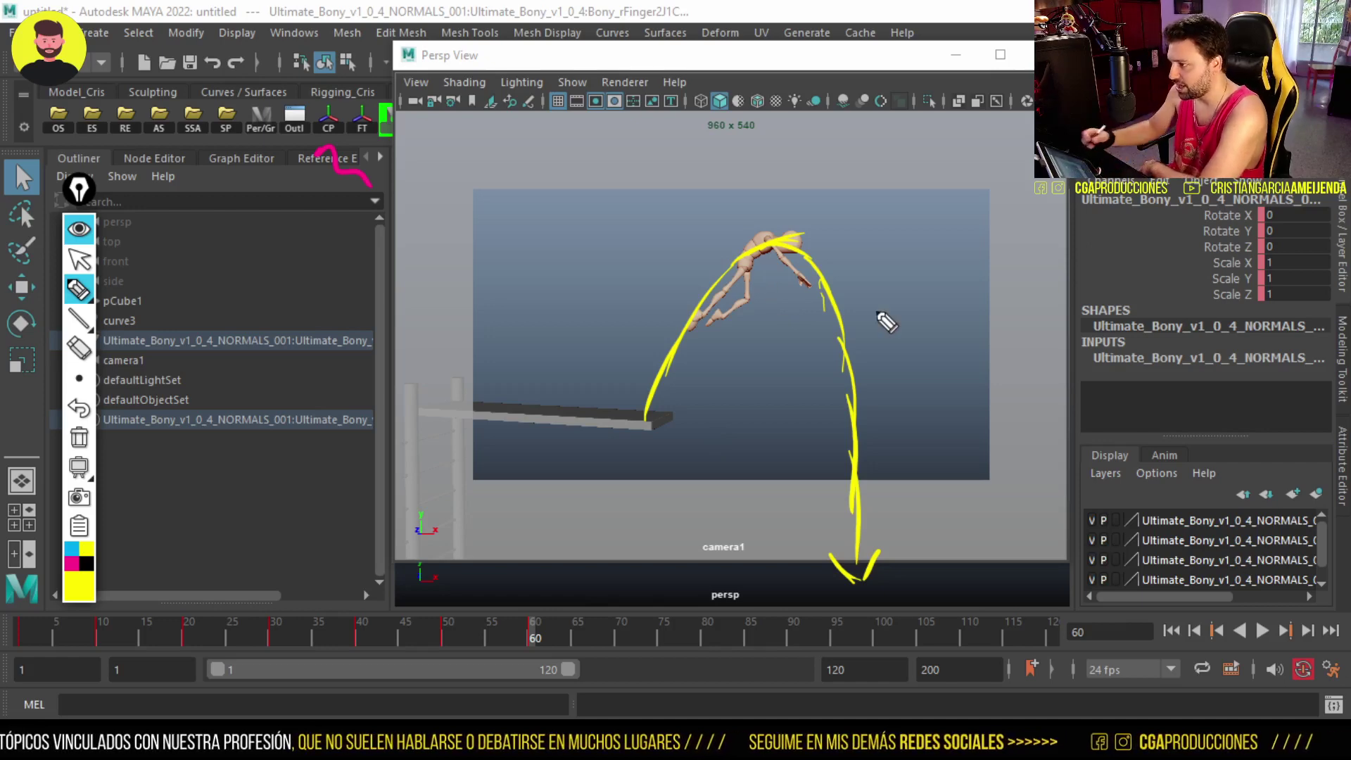
key(ctrl+shift+1)
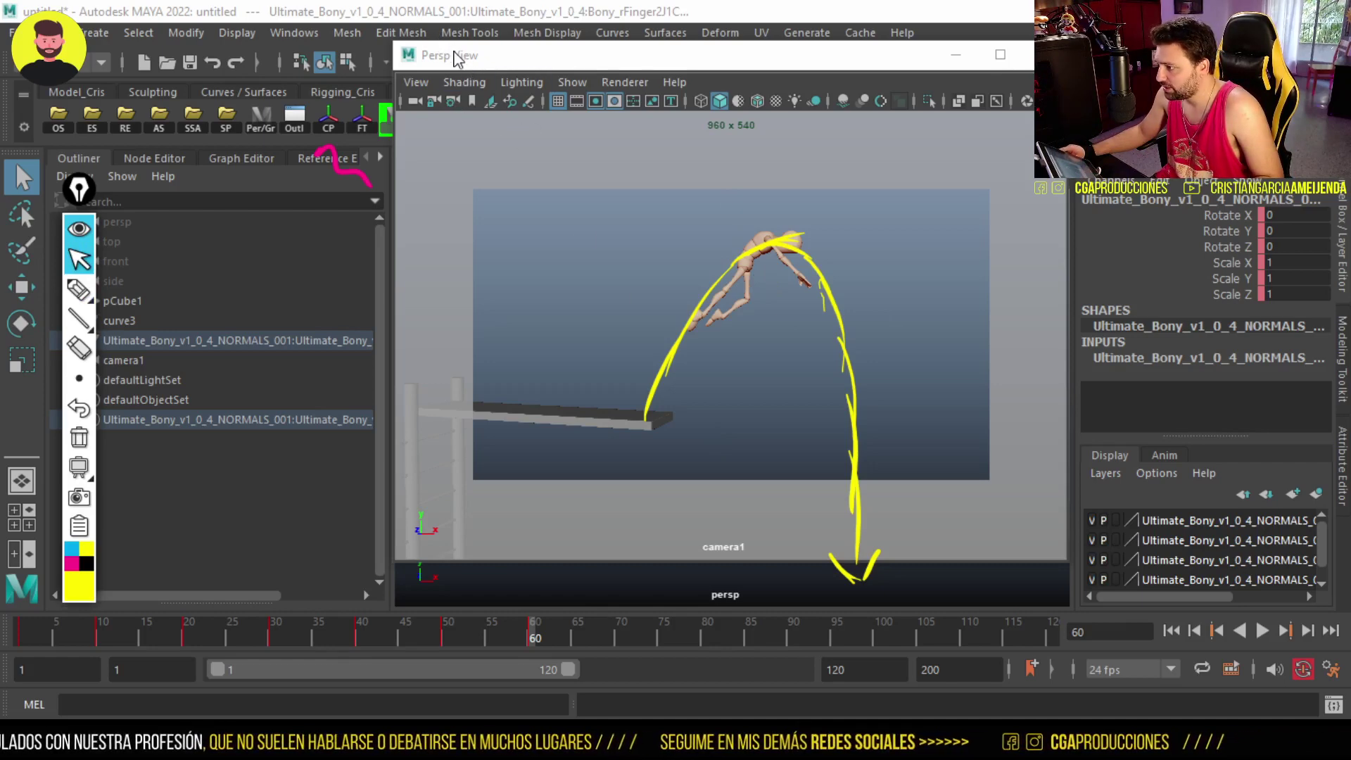
drag(453, 65, 872, 111)
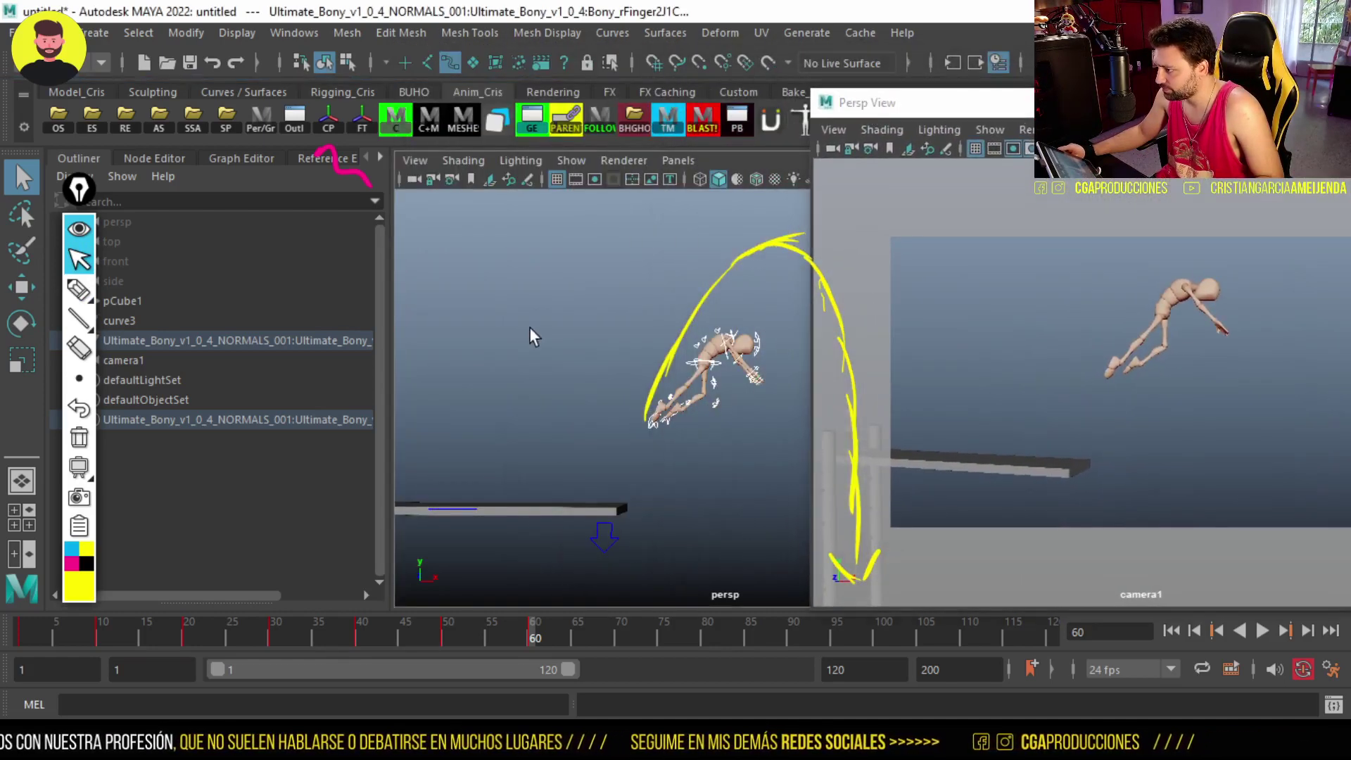
Frame the rig, select the hip control, and try moving the right foot IK control, then undo
key(f)
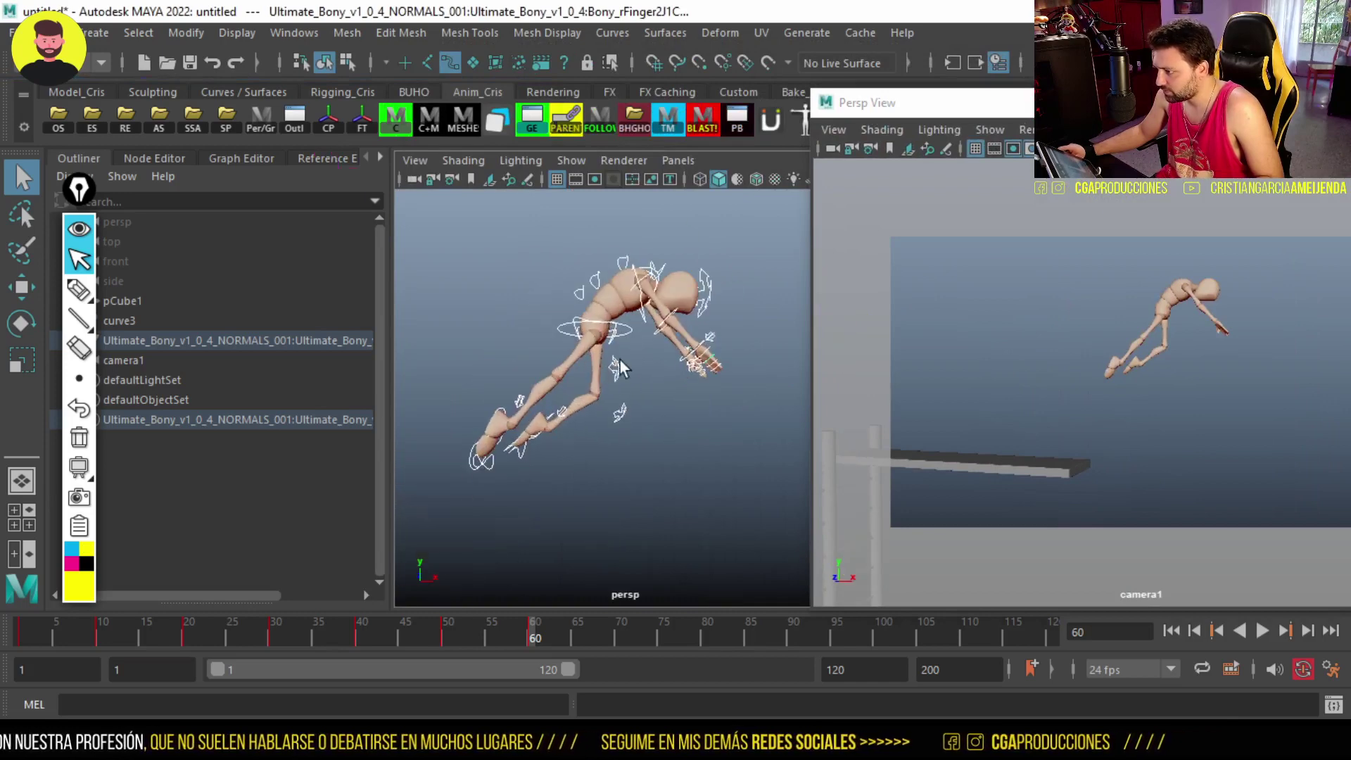
click(618, 332)
scroll(640, 346, up, 5)
scroll(471, 426, down, 5)
scroll(496, 485, up, 3)
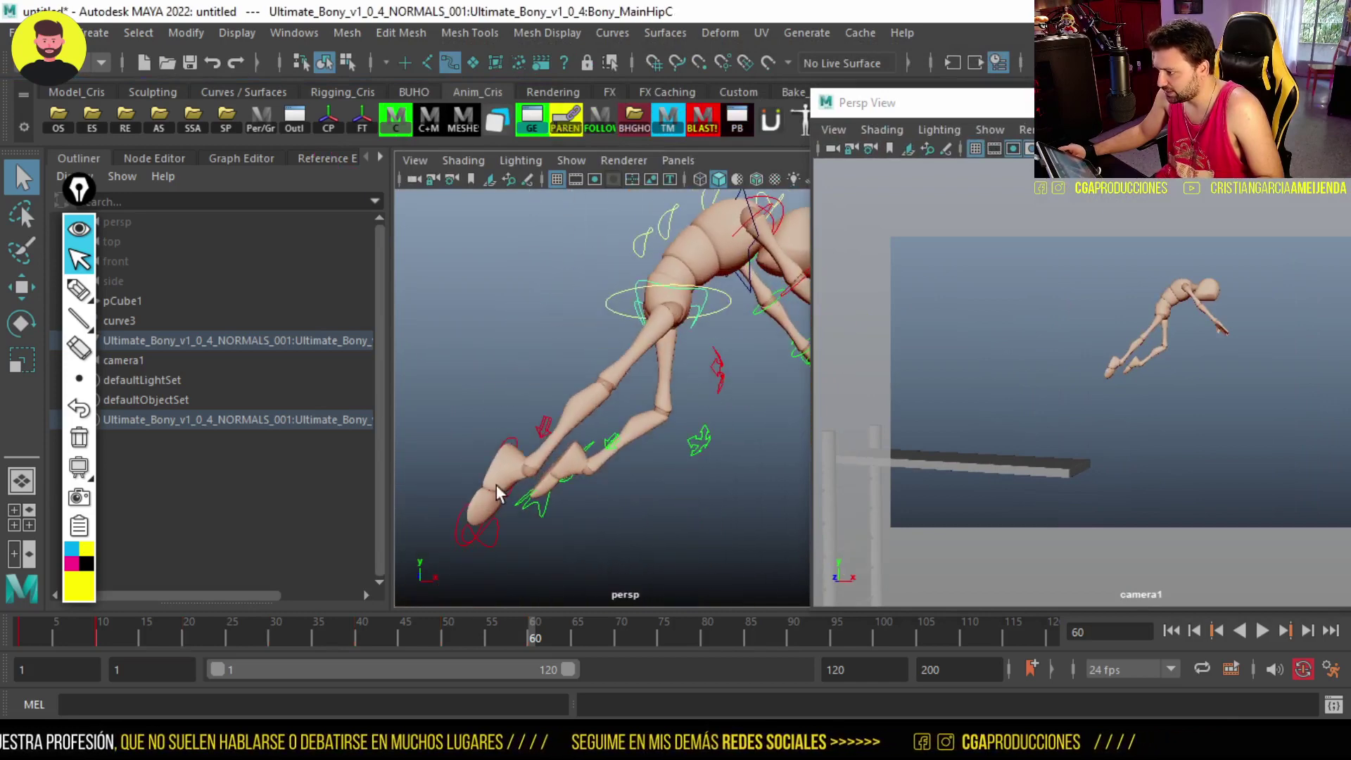
key(w)
click(520, 466)
drag(515, 446, 507, 435)
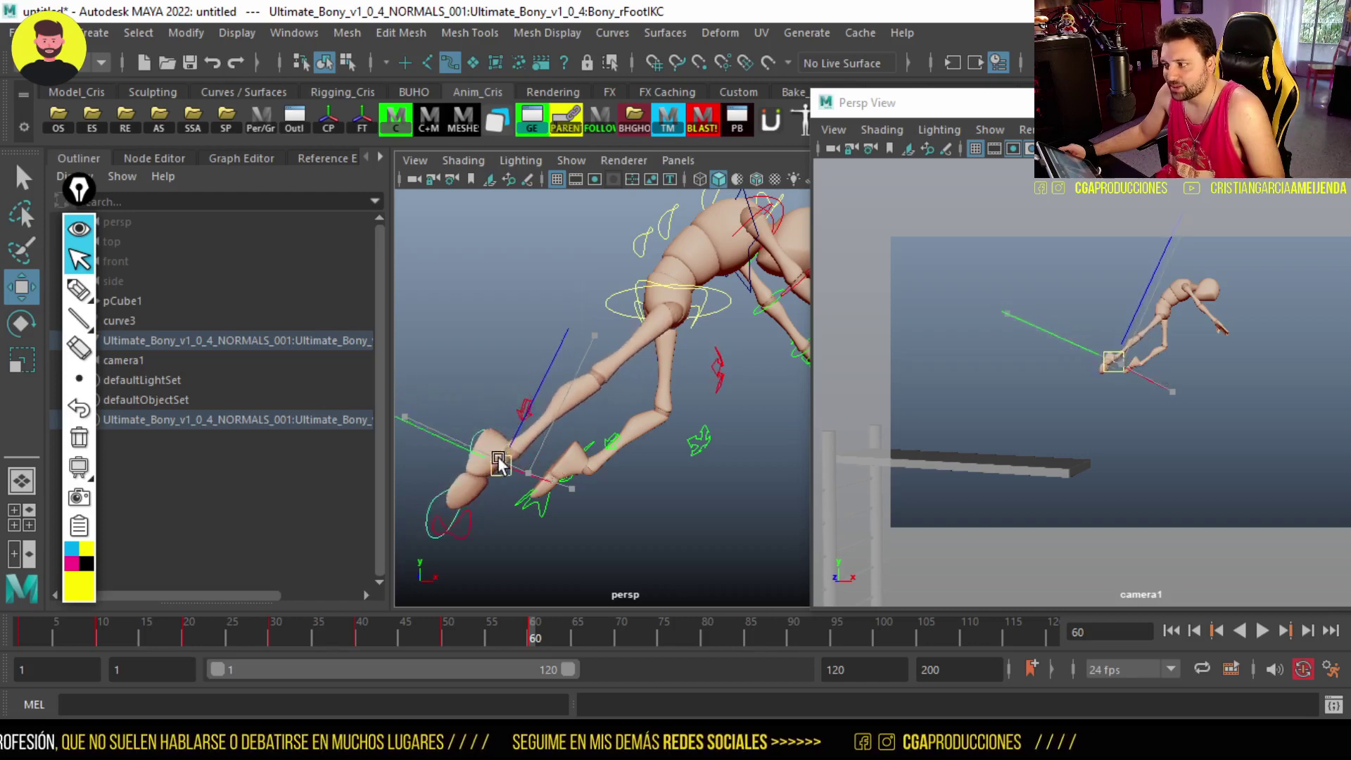
key(ctrl+z)
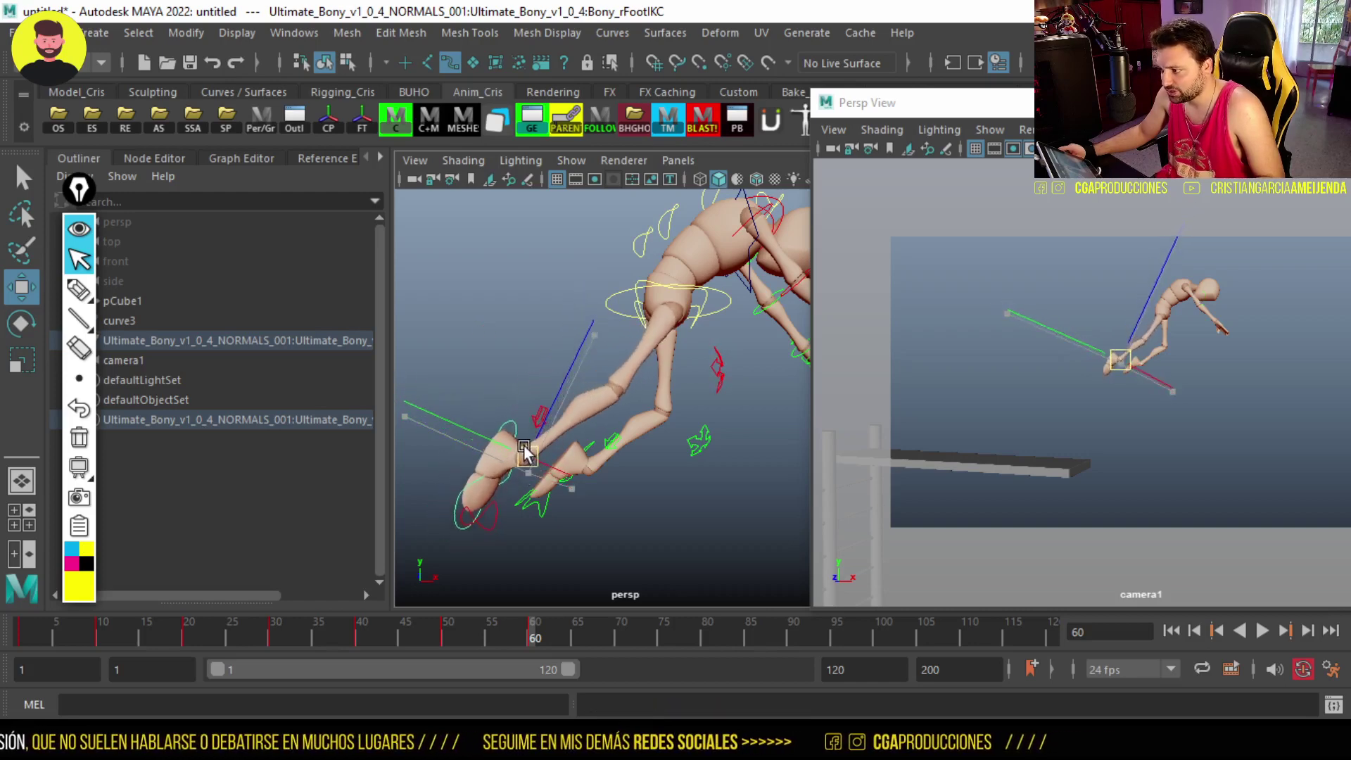
Rotate the left foot IK control to lift it slightly
key(e)
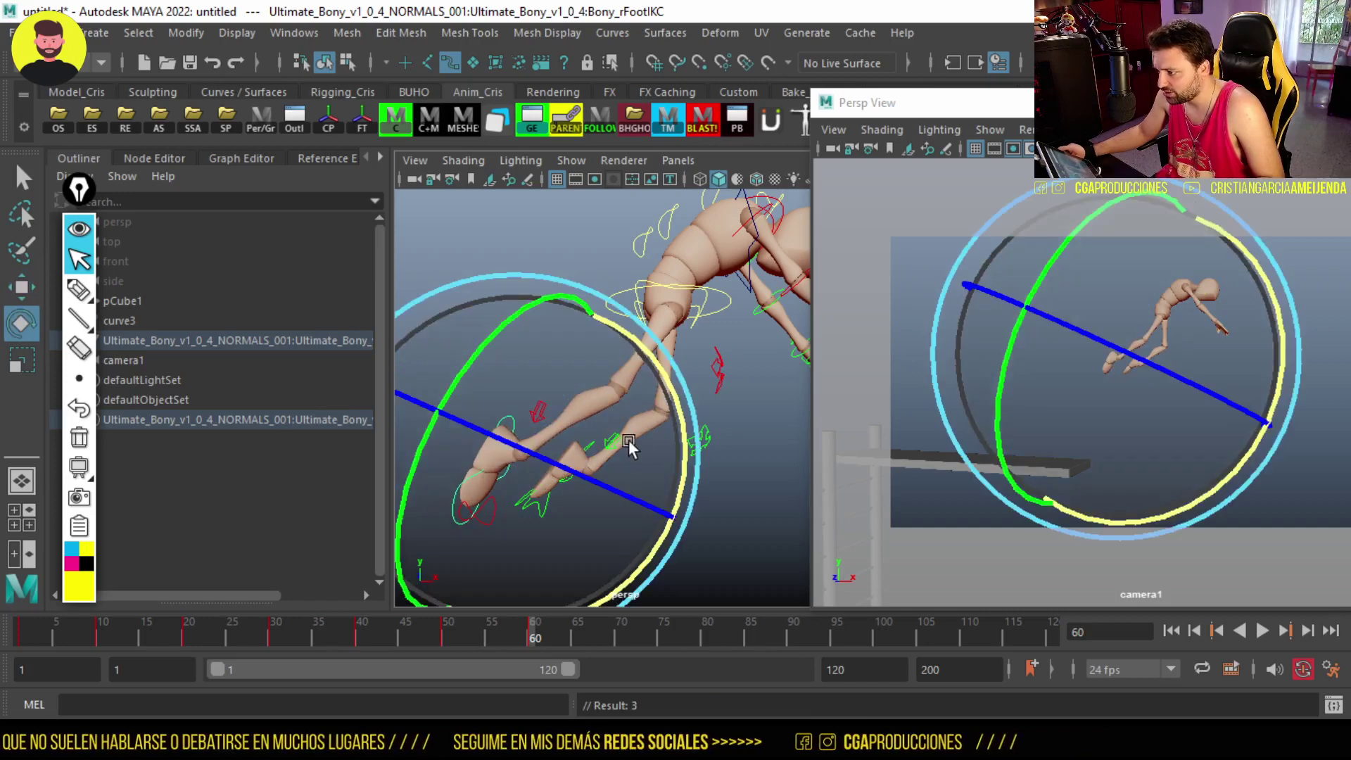
mouse_move(629, 446)
alt+mouse_down()
mouse_move(686, 458)
mouse_move(628, 497)
alt+mouse_up()
key(q)
click(686, 457)
key(e)
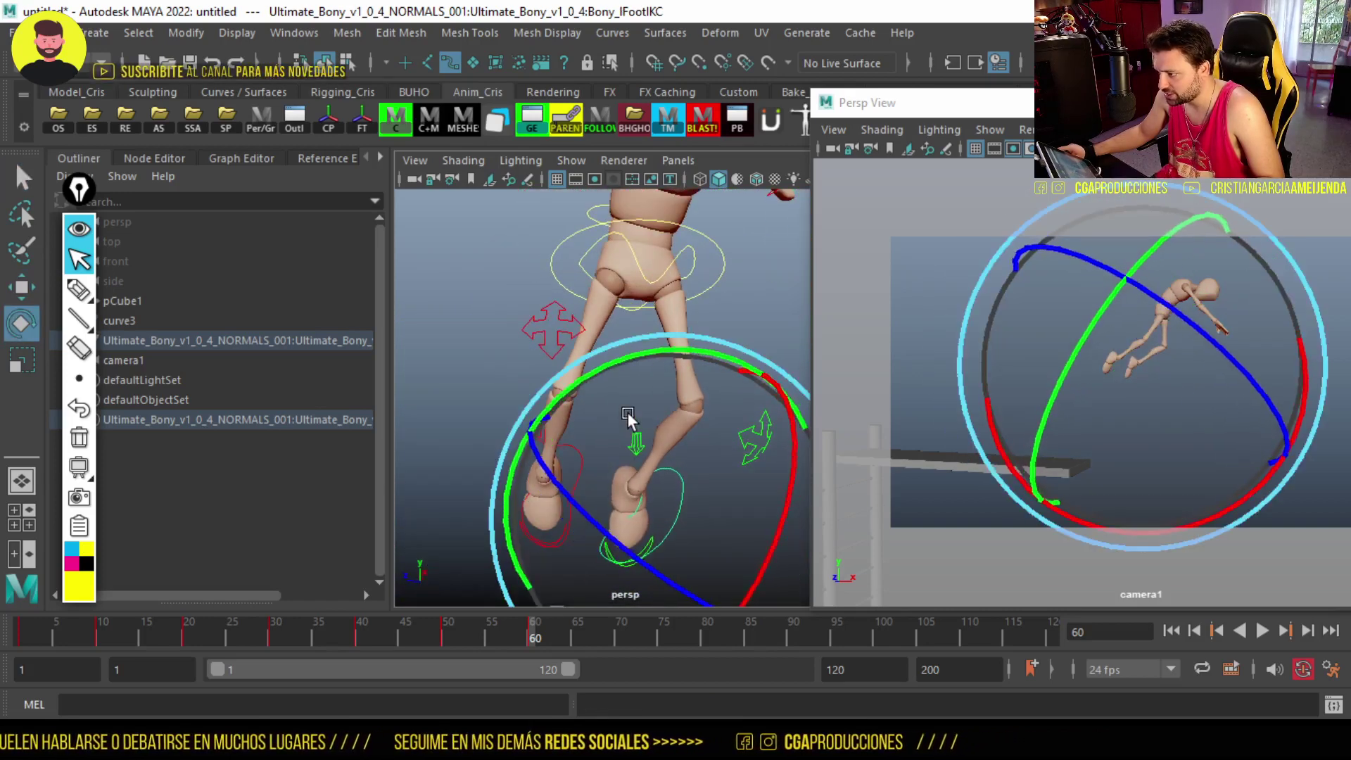
mouse_move(627, 412)
alt+mouse_down()
mouse_move(657, 470)
mouse_move(641, 477)
mouse_move(672, 511)
alt+mouse_up()
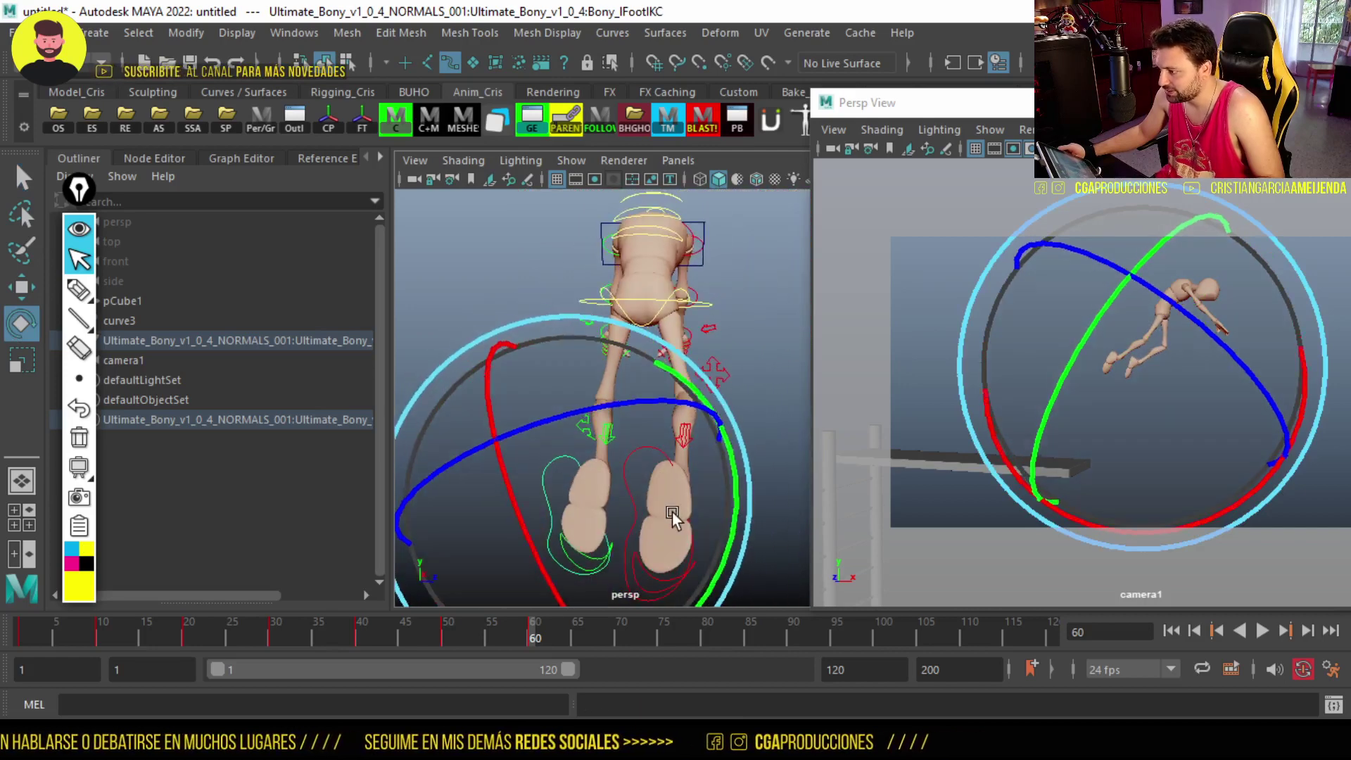
drag(511, 423, 556, 500)
key(w)
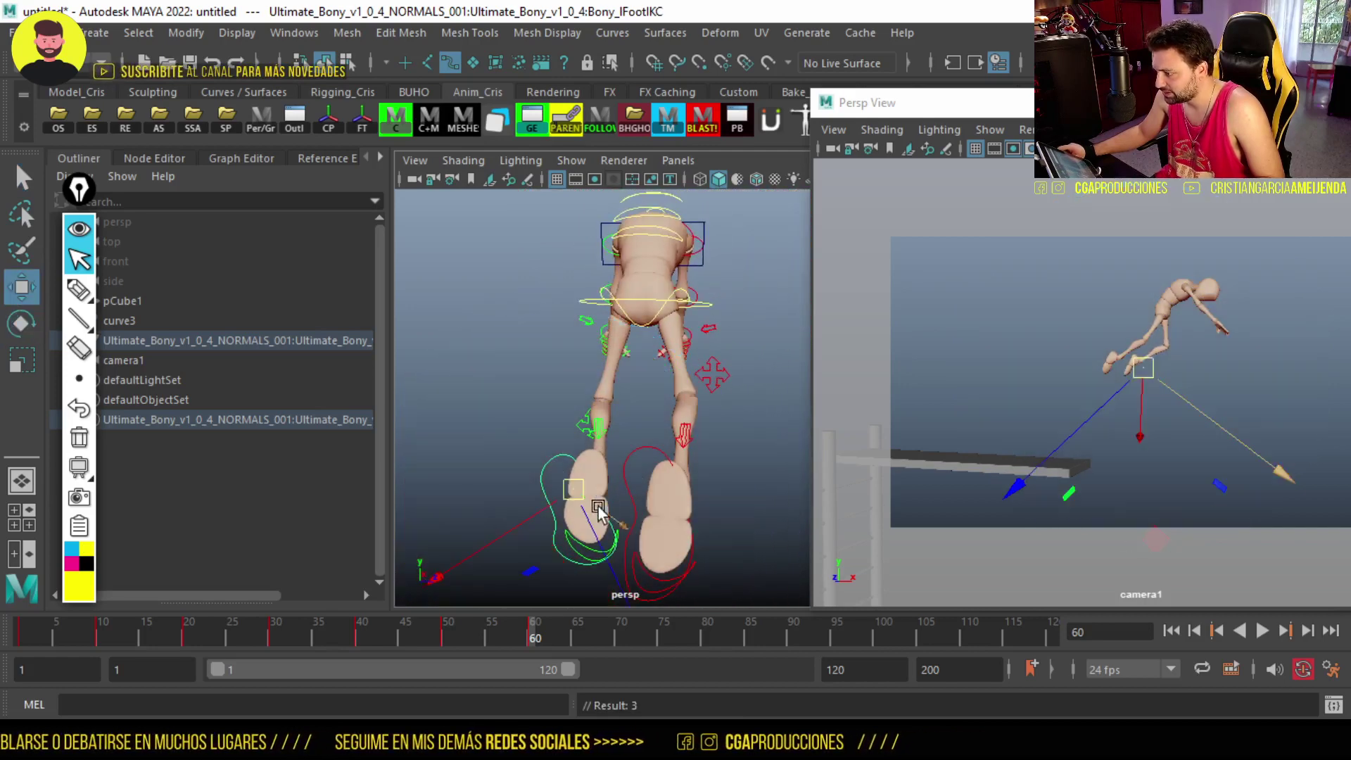
key(q)
mouse_move(605, 506)
alt+mouse_down()
mouse_move(489, 477)
mouse_move(518, 438)
mouse_move(530, 587)
alt+mouse_up()
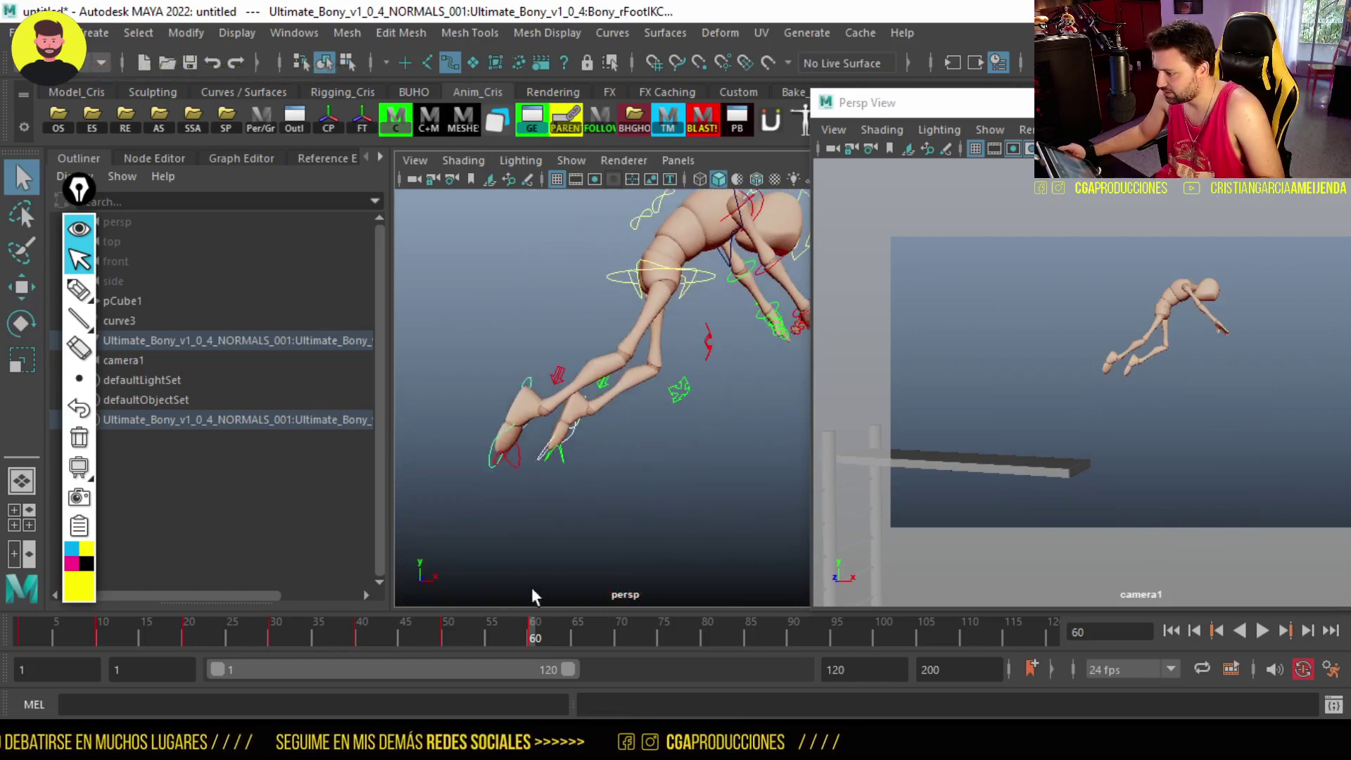
At frame 60, rotate the root control to tilt the whole figure
click(442, 634)
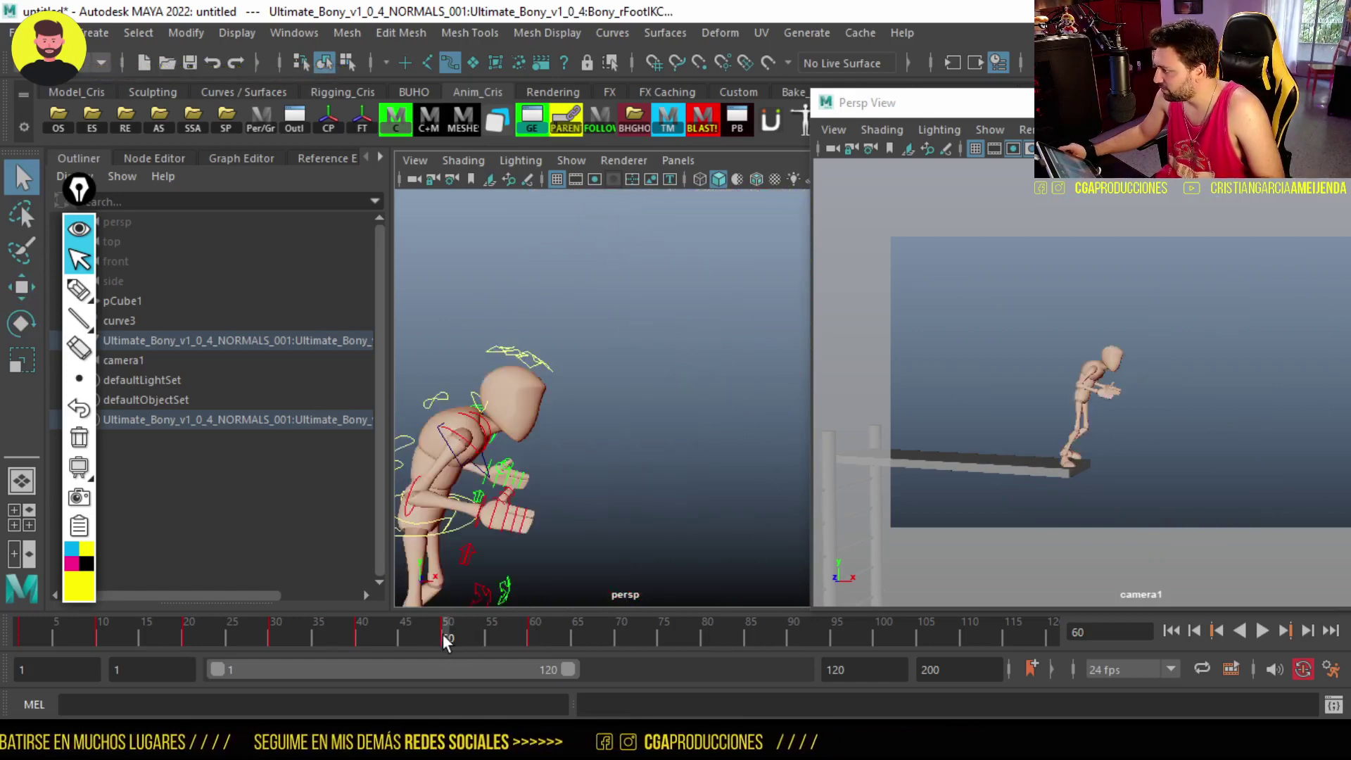
key(alt+v)
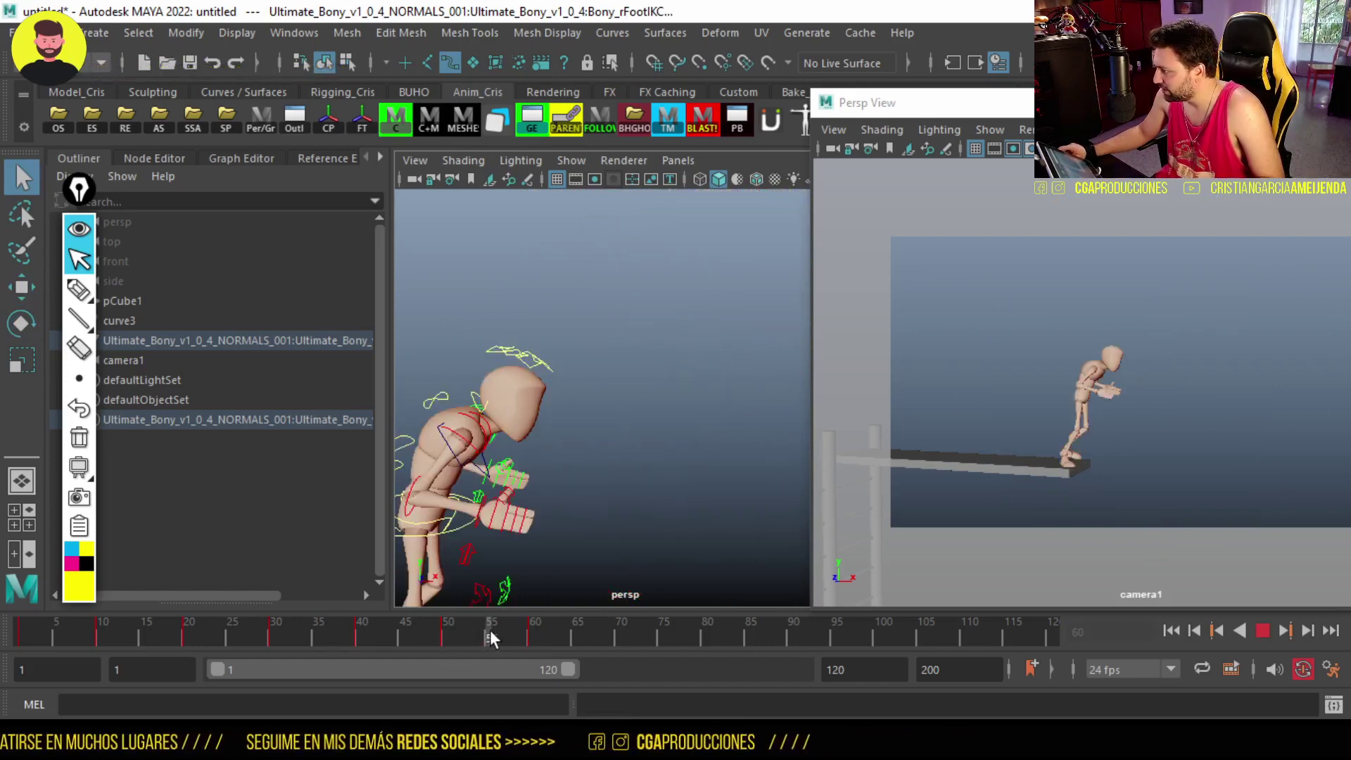
click(533, 635)
alt+drag(714, 278, 567, 352)
key(w)
key(e)
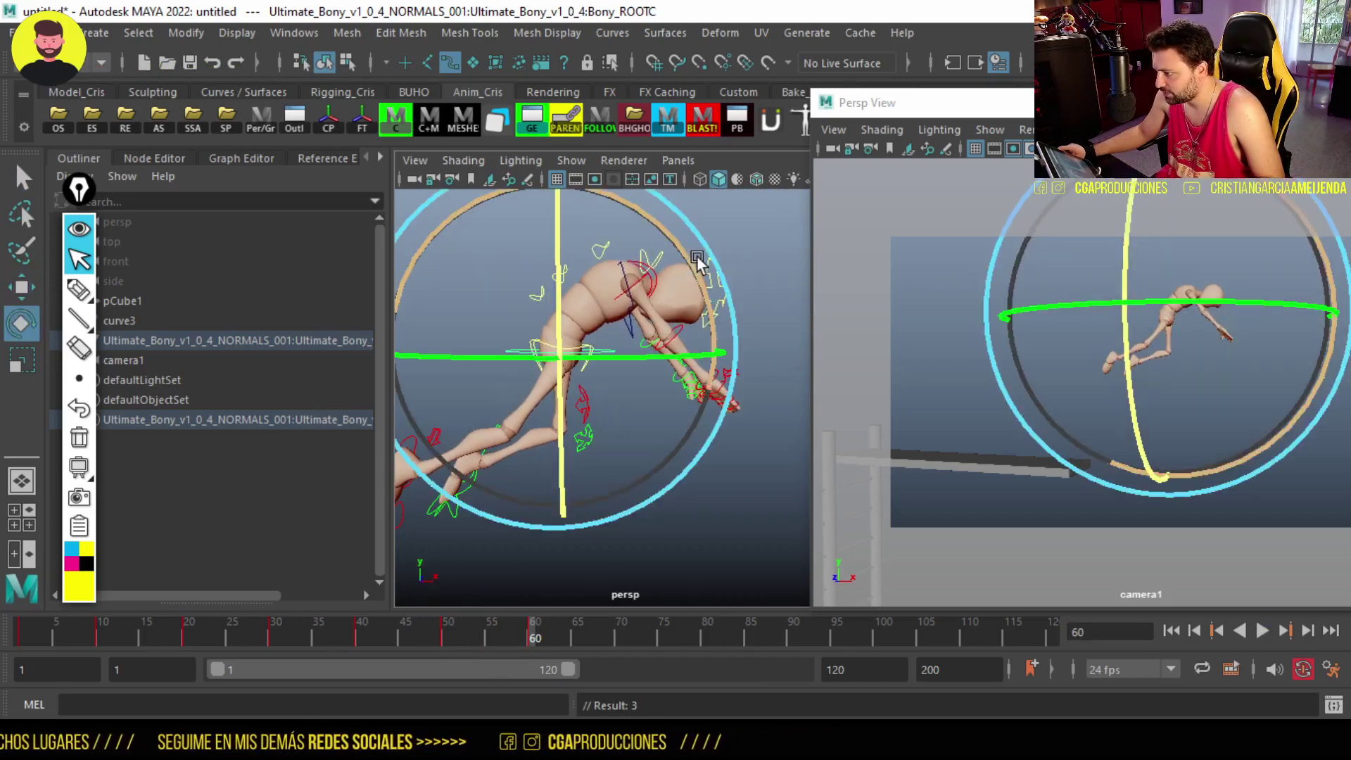
drag(696, 255, 586, 342)
key(w)
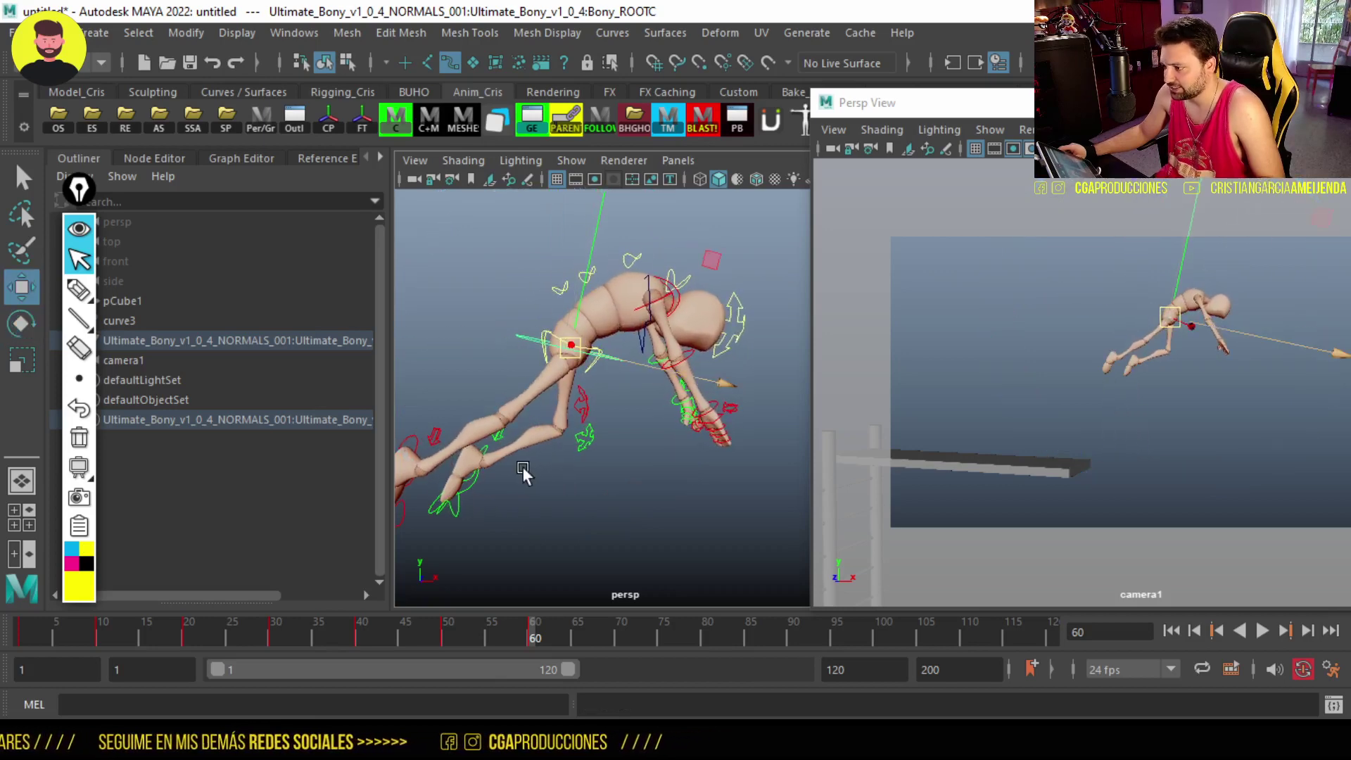
Select the right foot IK control and play the dive from frame 60 to 70
alt+drag(527, 472, 484, 398)
click(483, 398)
key(q)
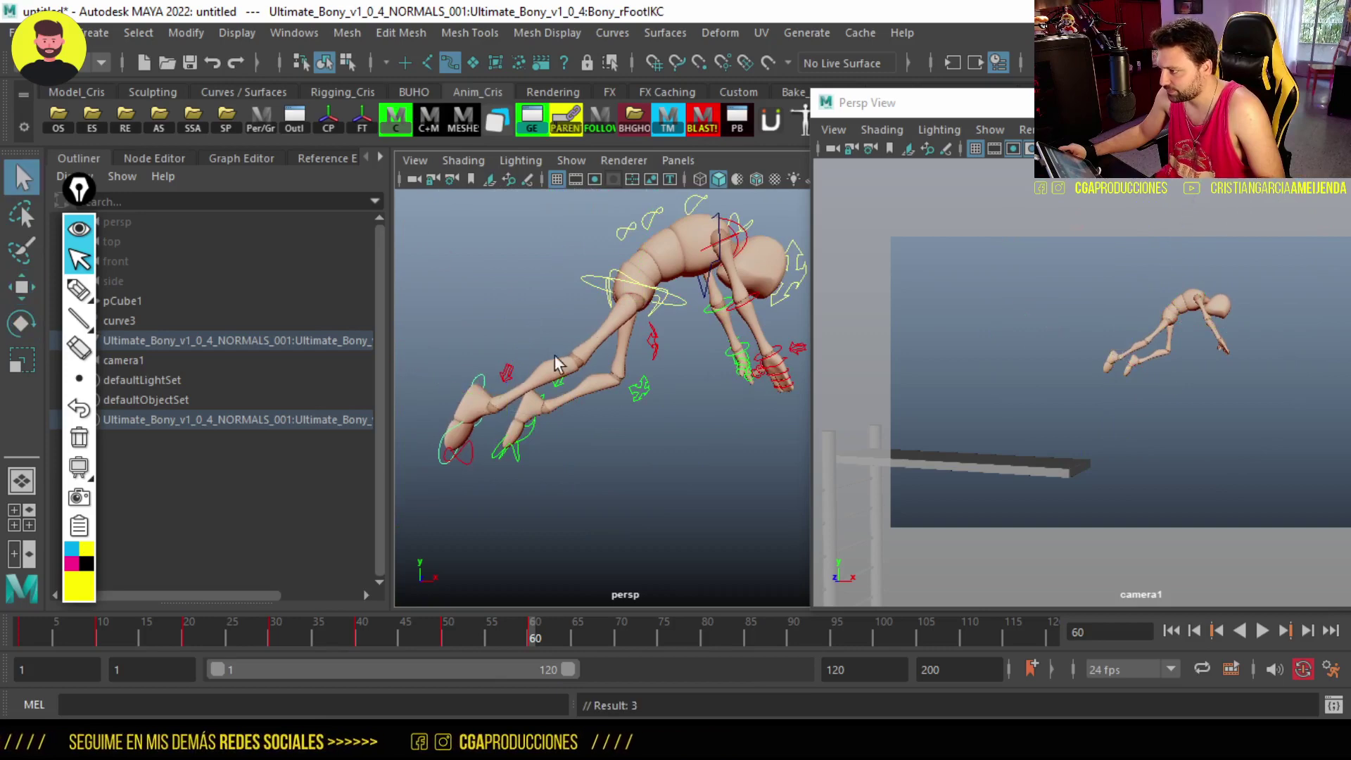
mouse_move(560, 366)
alt+mouse_down()
mouse_move(375, 328)
mouse_move(823, 337)
alt+mouse_up()
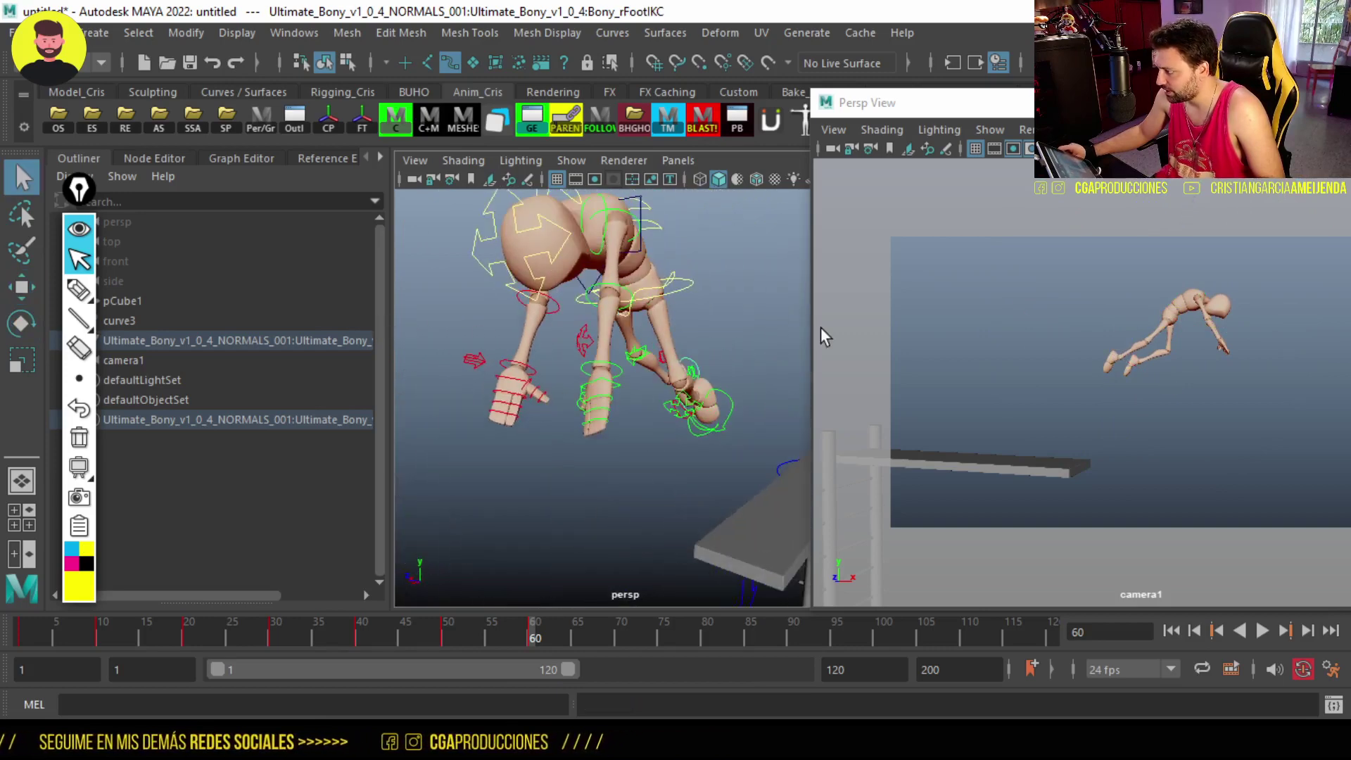
key(alt+v)
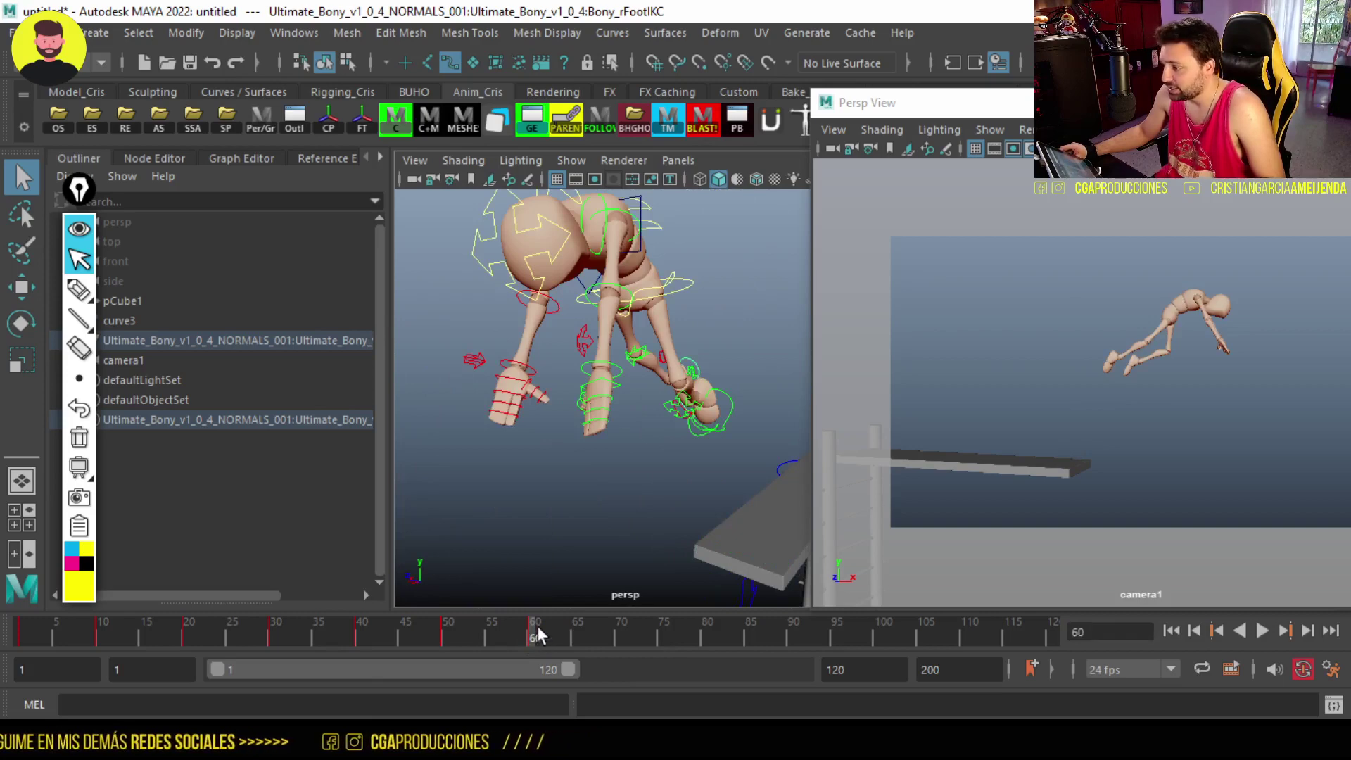
drag(535, 634, 601, 647)
key(alt+v)
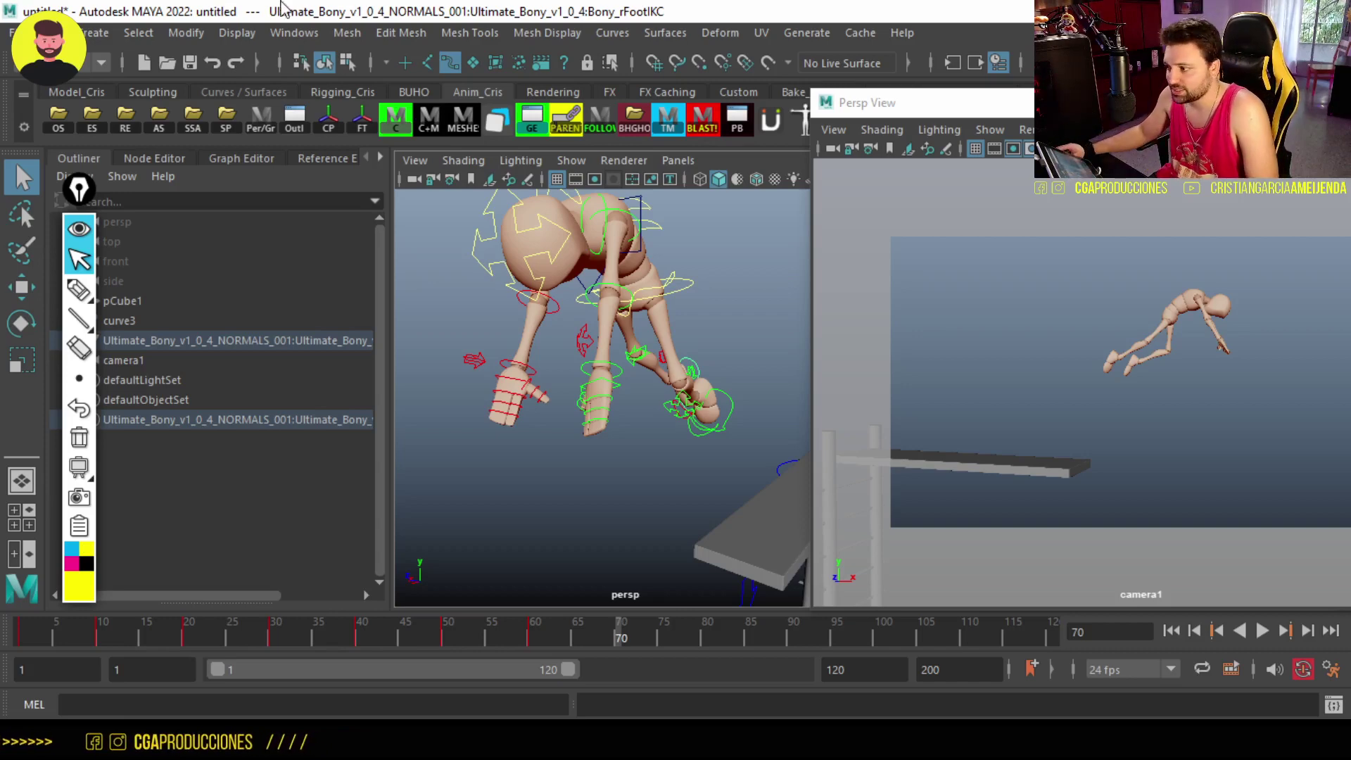
Start a new scene without saving and load the barbell animation scene
click(60, 32)
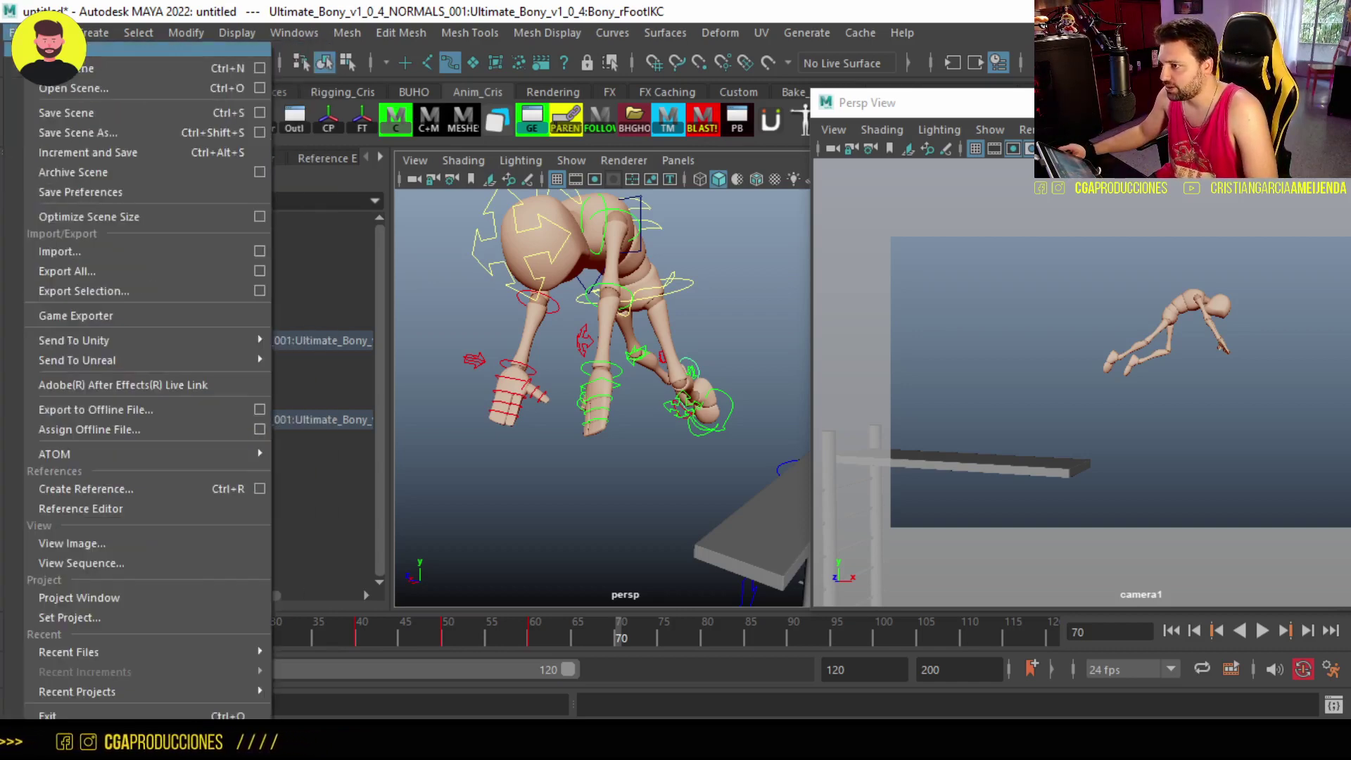
click(50, 66)
click(658, 373)
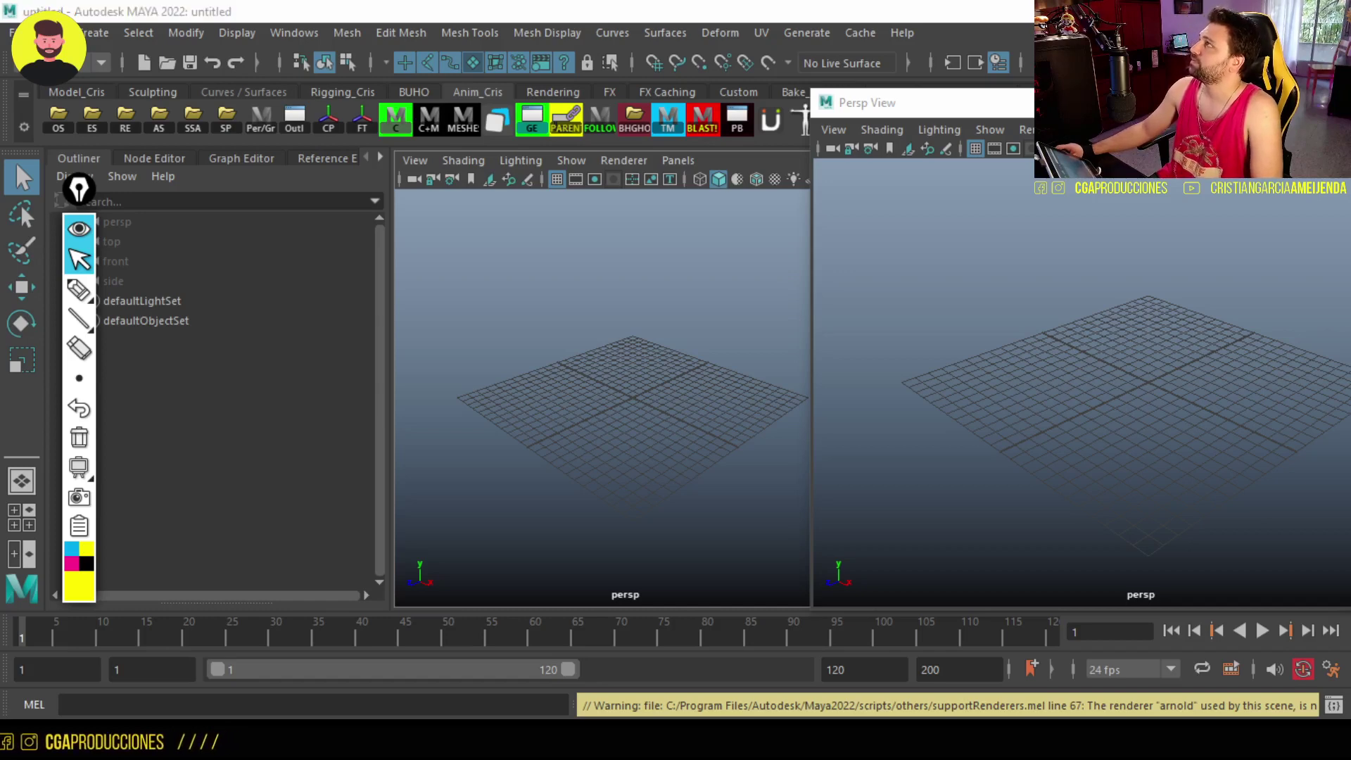
drag(497, 437, 501, 394)
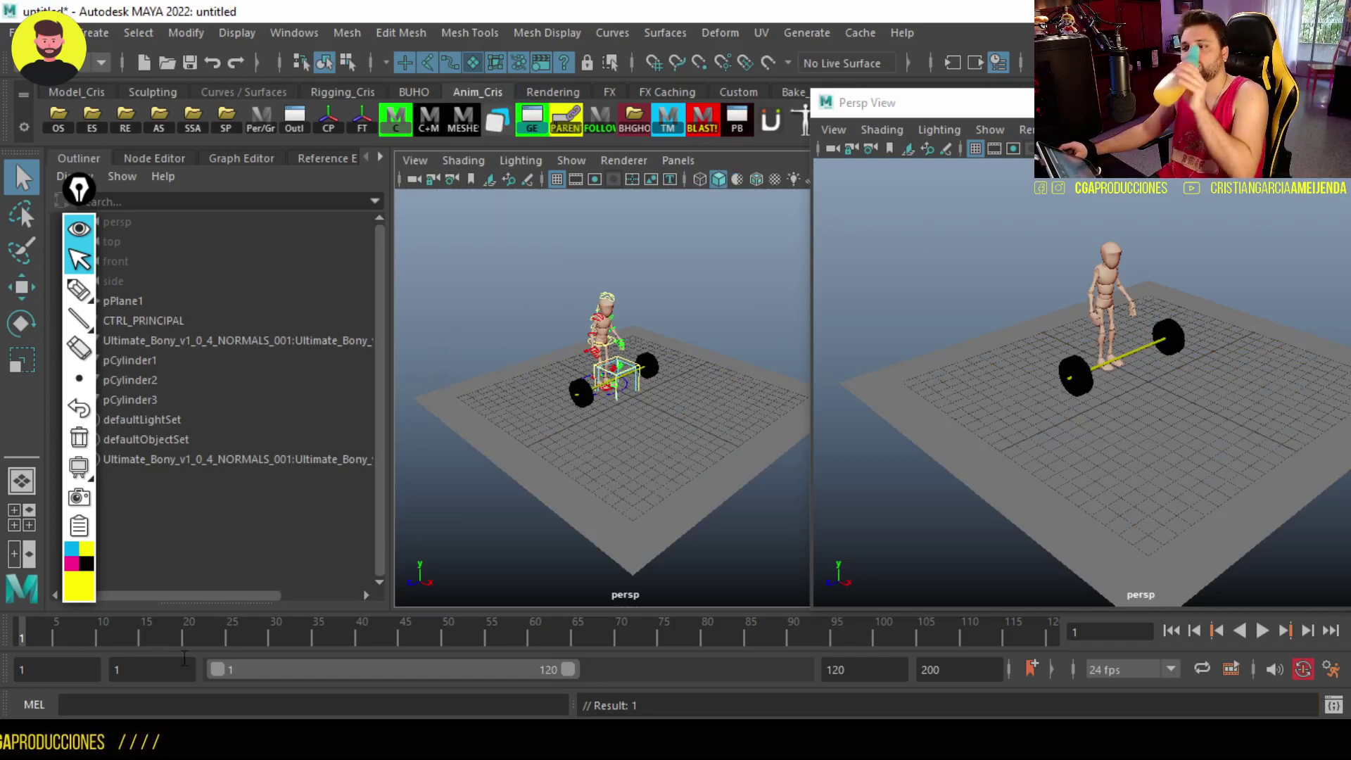
Play the lift, return to frame 1, close the extra perspective window and show the Channel Box
click(1261, 631)
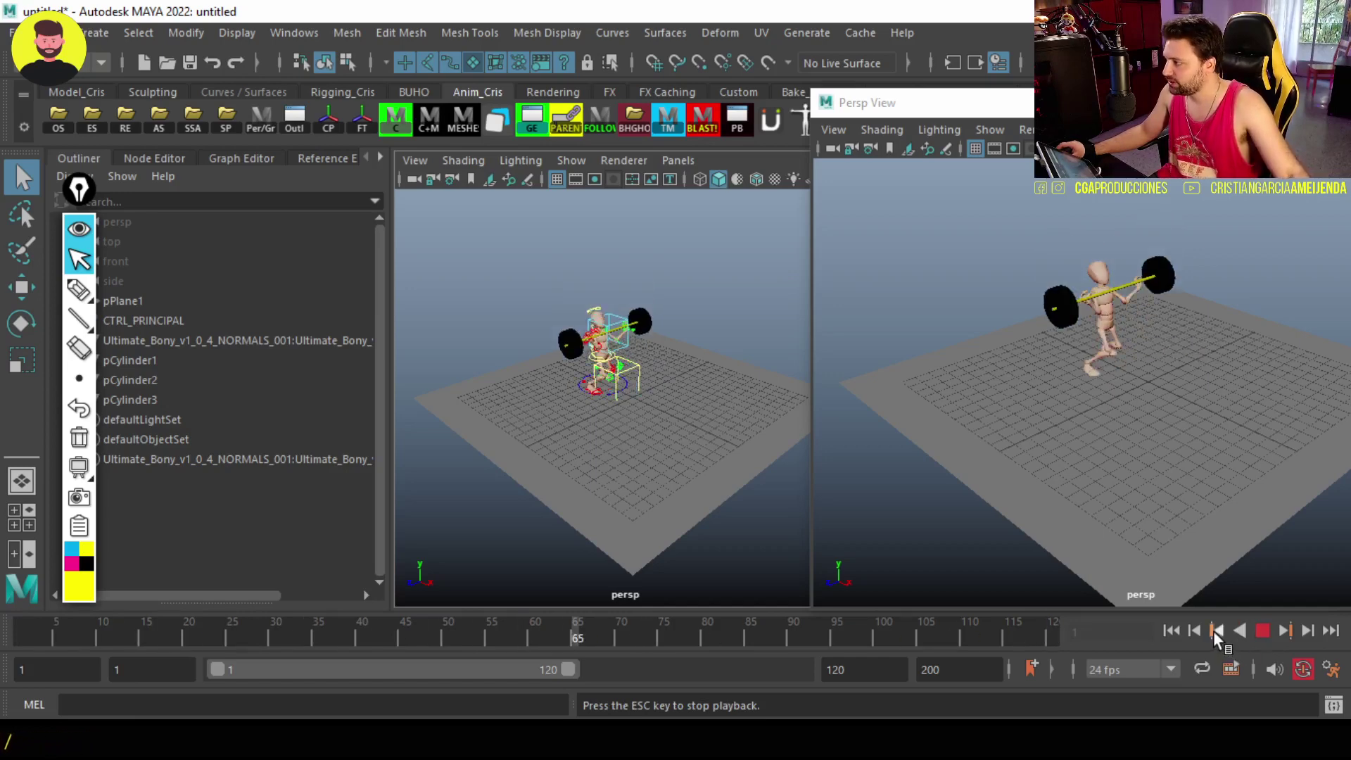
key(Escape)
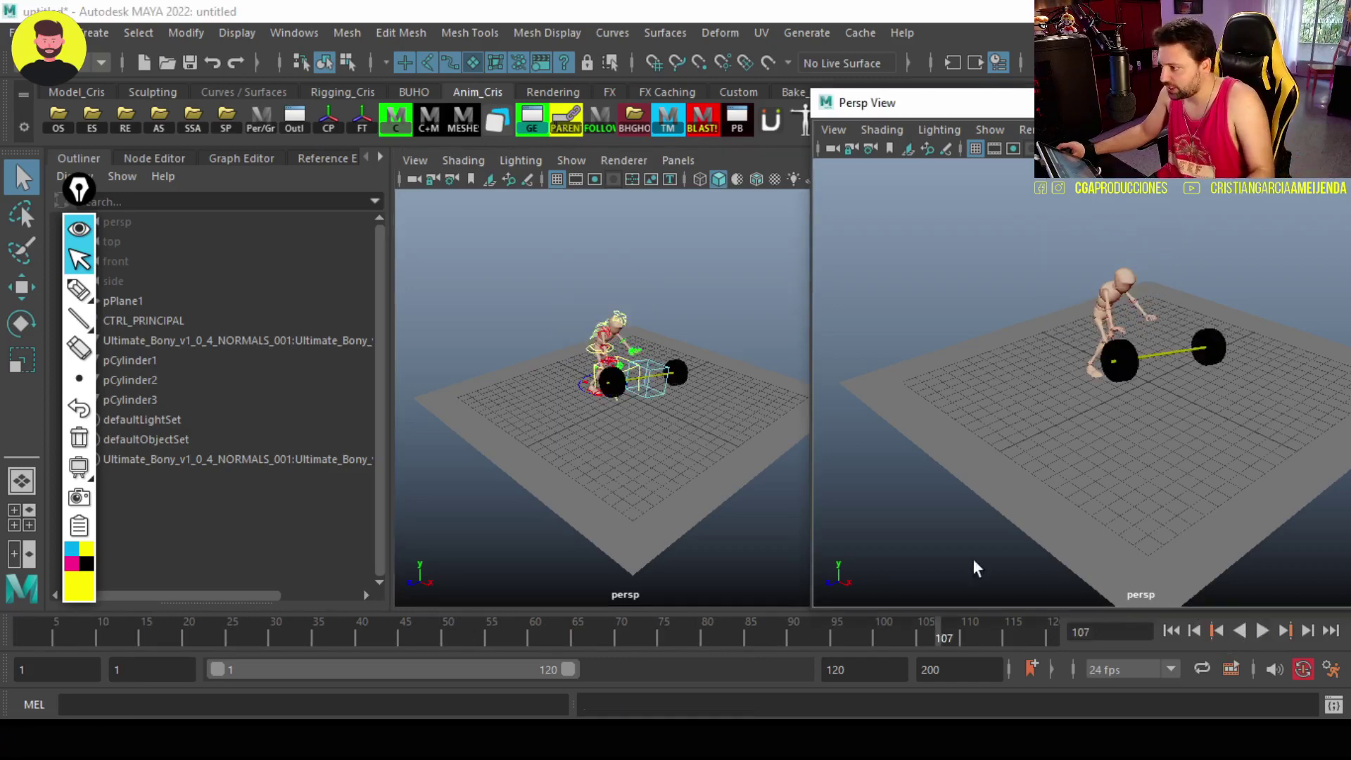
click(22, 633)
scroll(606, 441, up, 3)
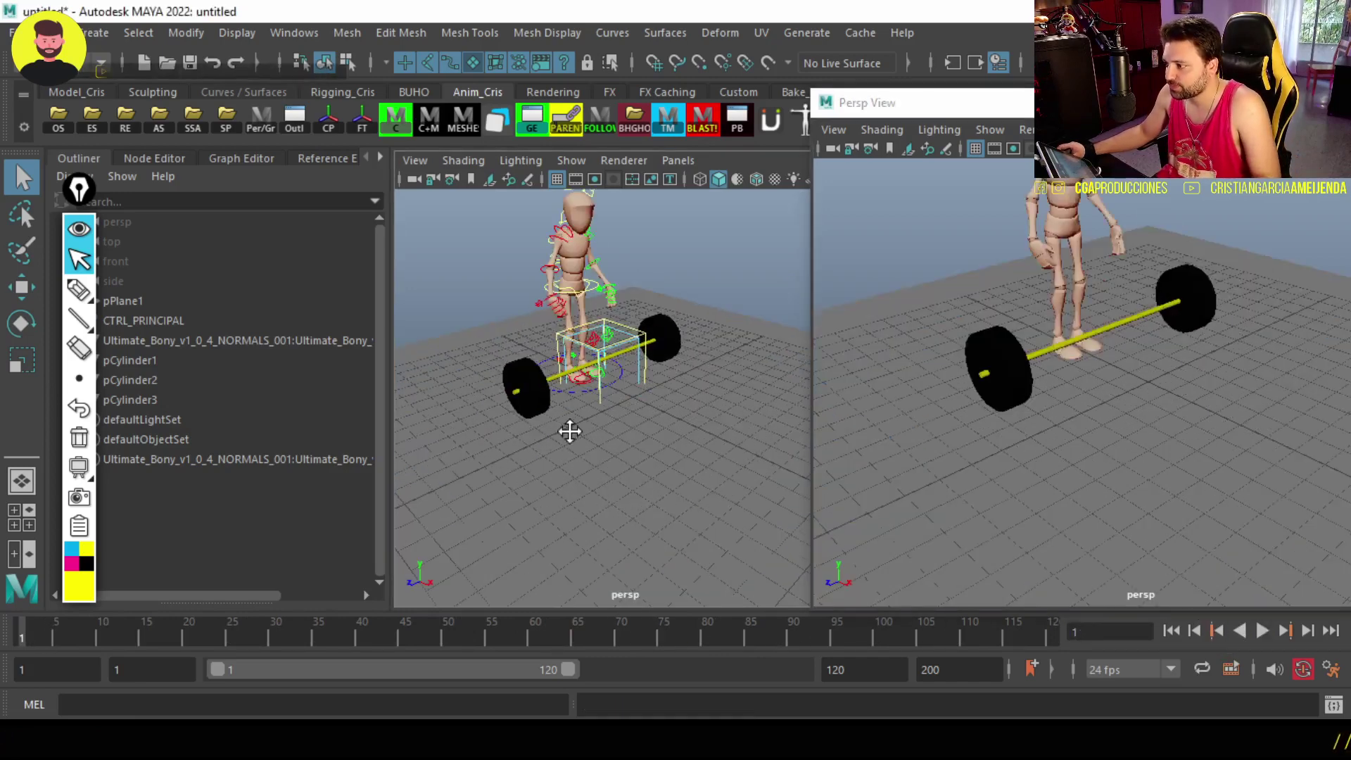
scroll(567, 431, up, 3)
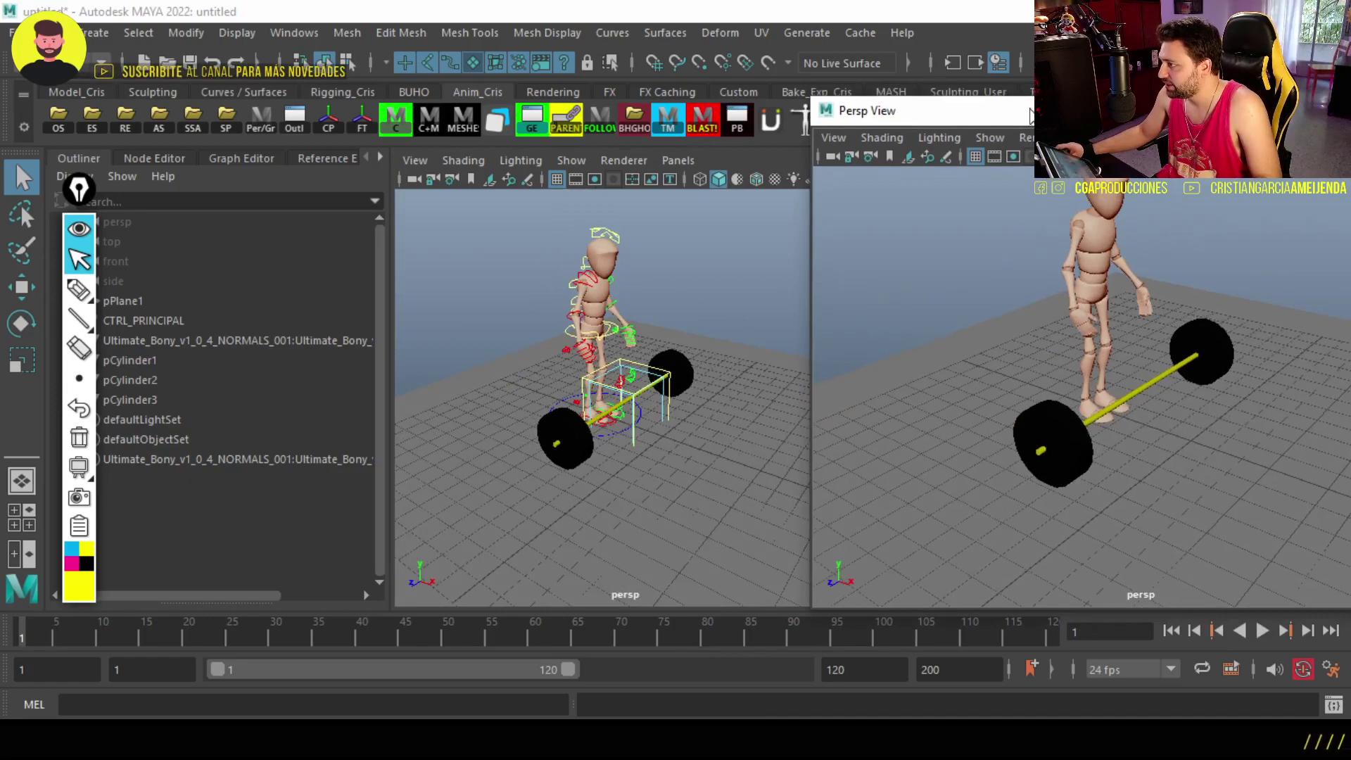
drag(877, 106, 342, 135)
click(927, 130)
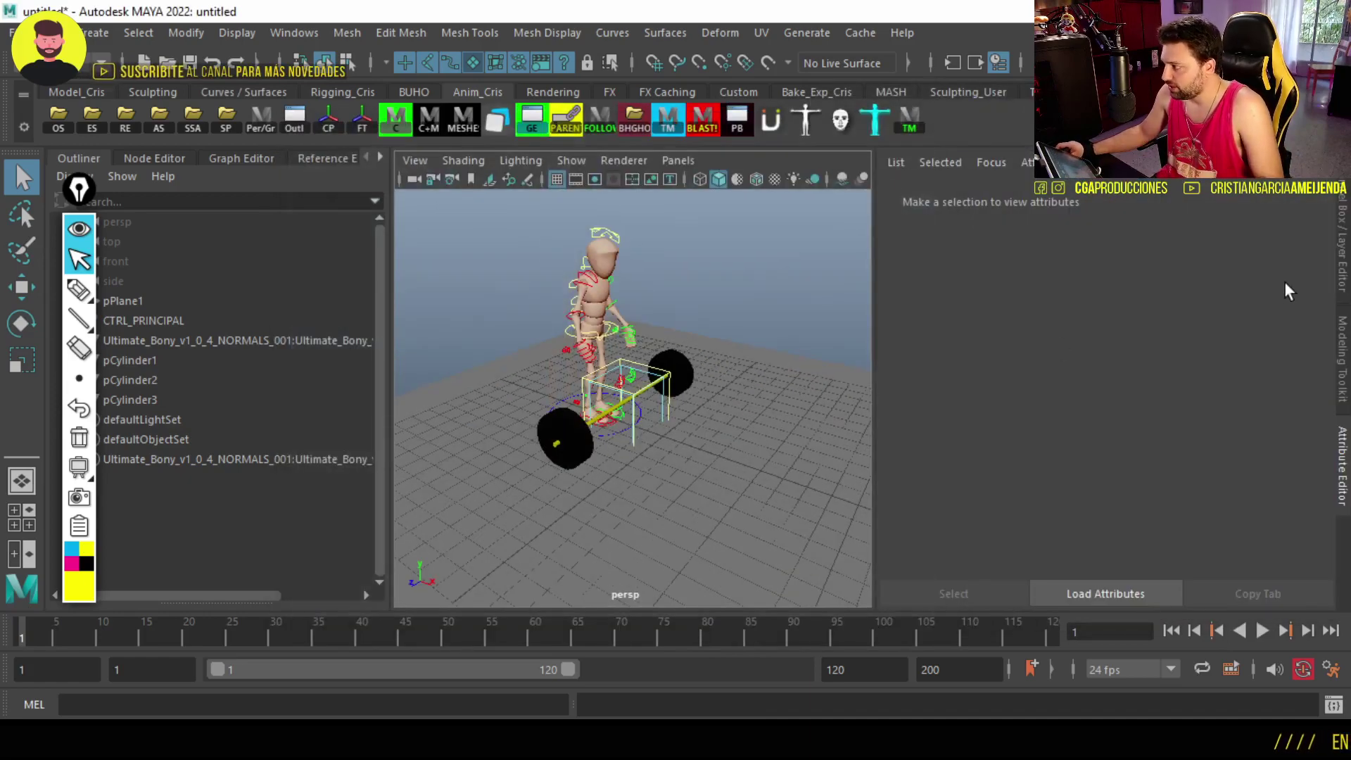
click(1341, 261)
Preview the lift again, return to frame 1 and orbit in close on the feet
key(alt+v)
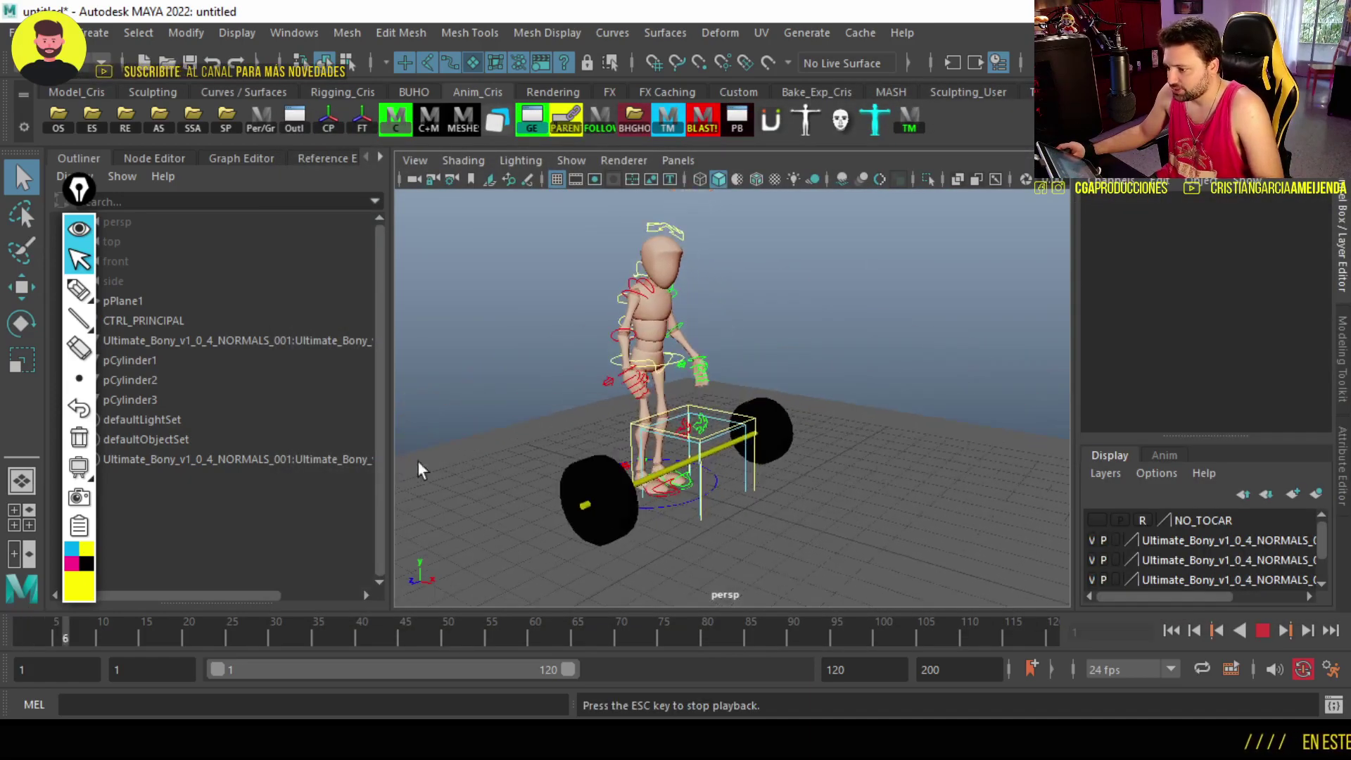
key(Escape)
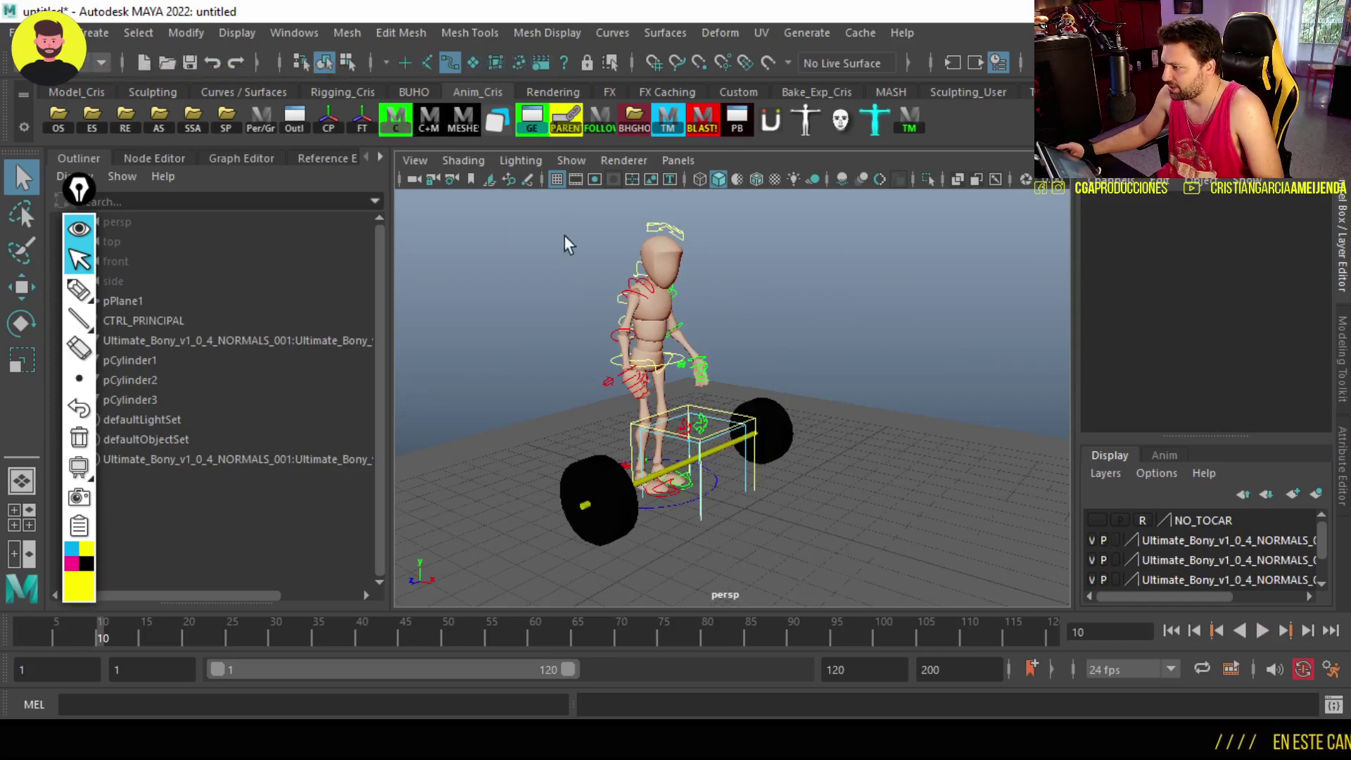
key(ctrl+z)
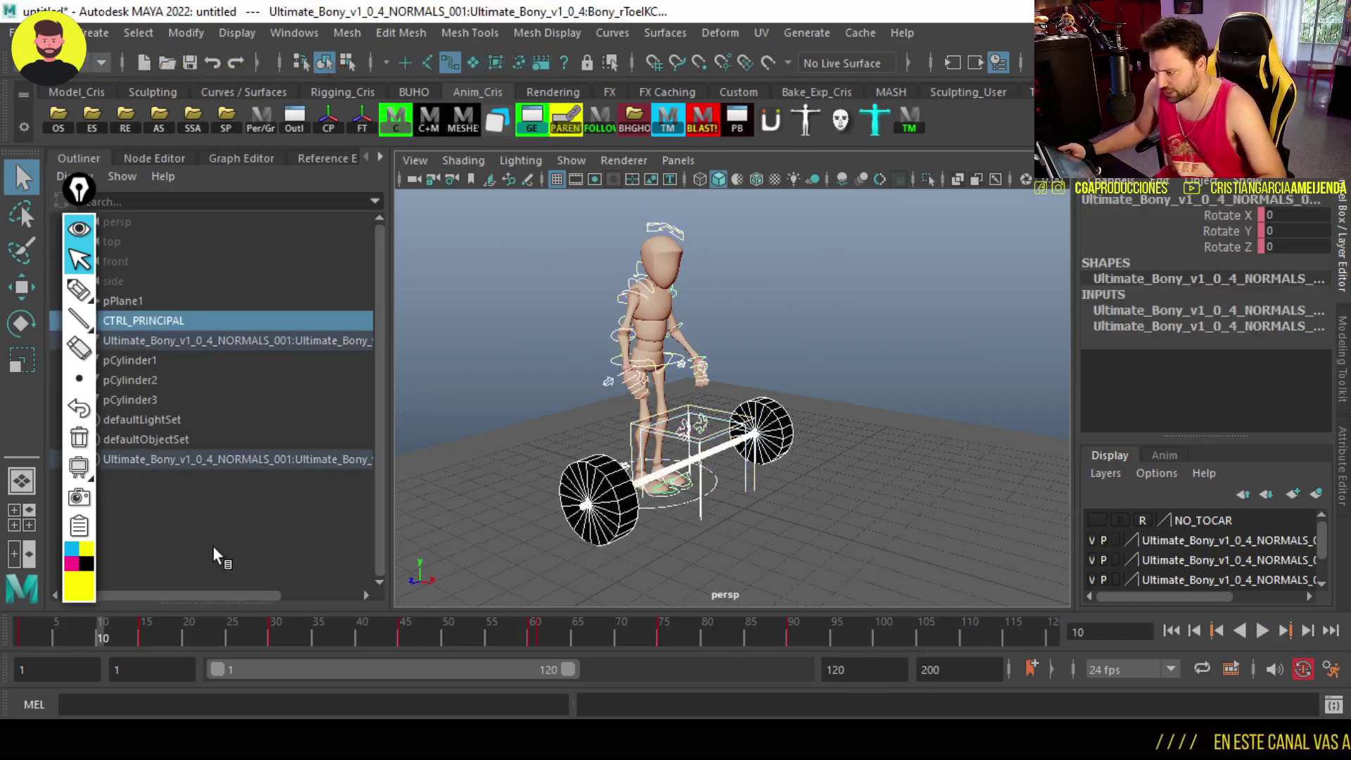
key(alt+v)
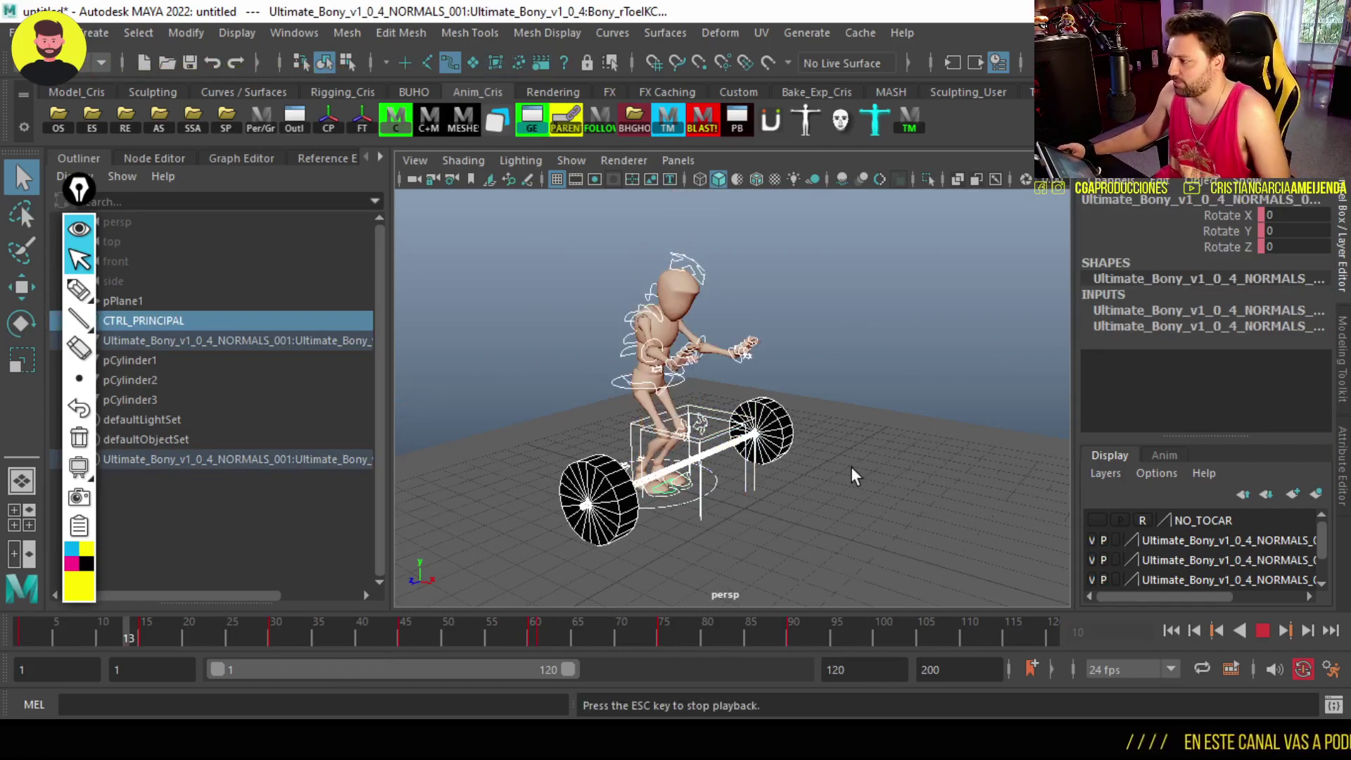
key(Escape)
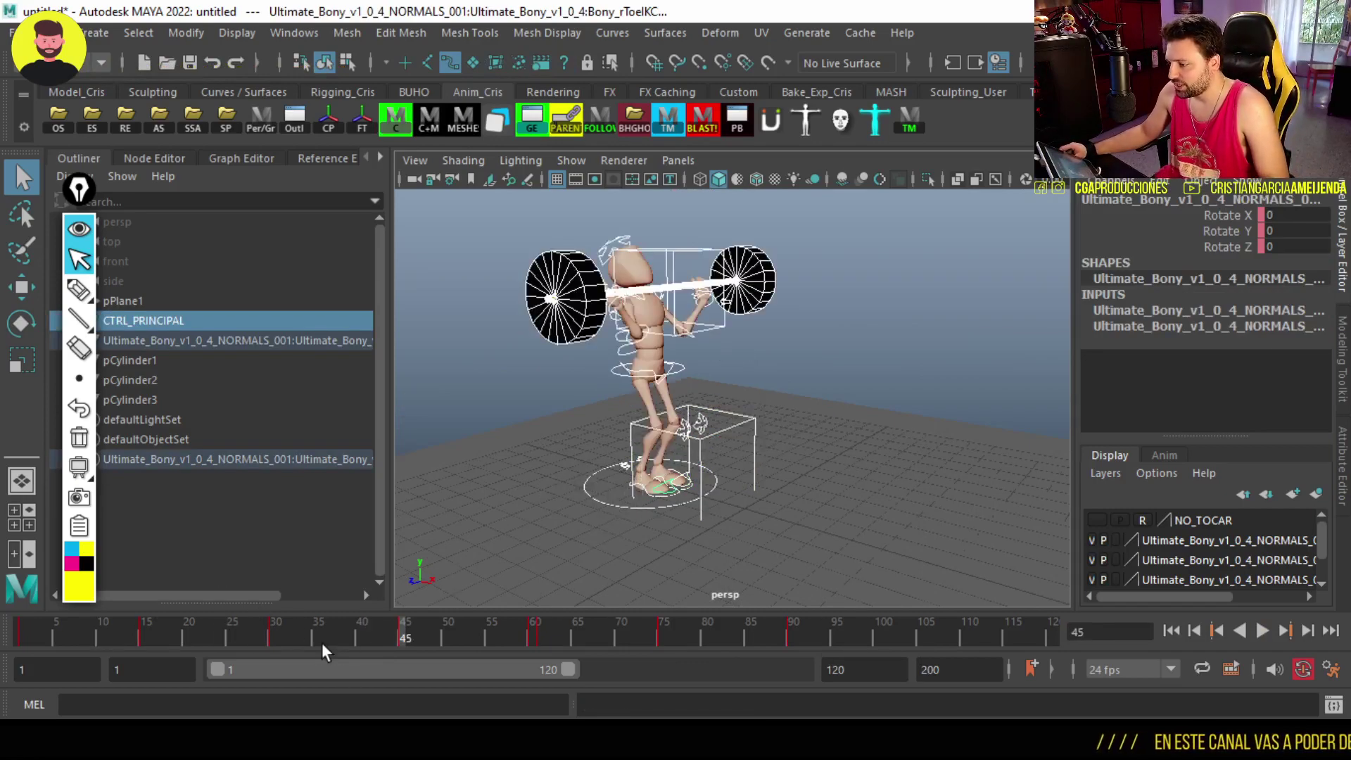
key(alt+shift+v)
mouse_move(598, 423)
alt+mouse_down()
mouse_move(743, 516)
mouse_move(766, 514)
alt+mouse_up()
Shift the right foot control outward and turn it out
click(766, 514)
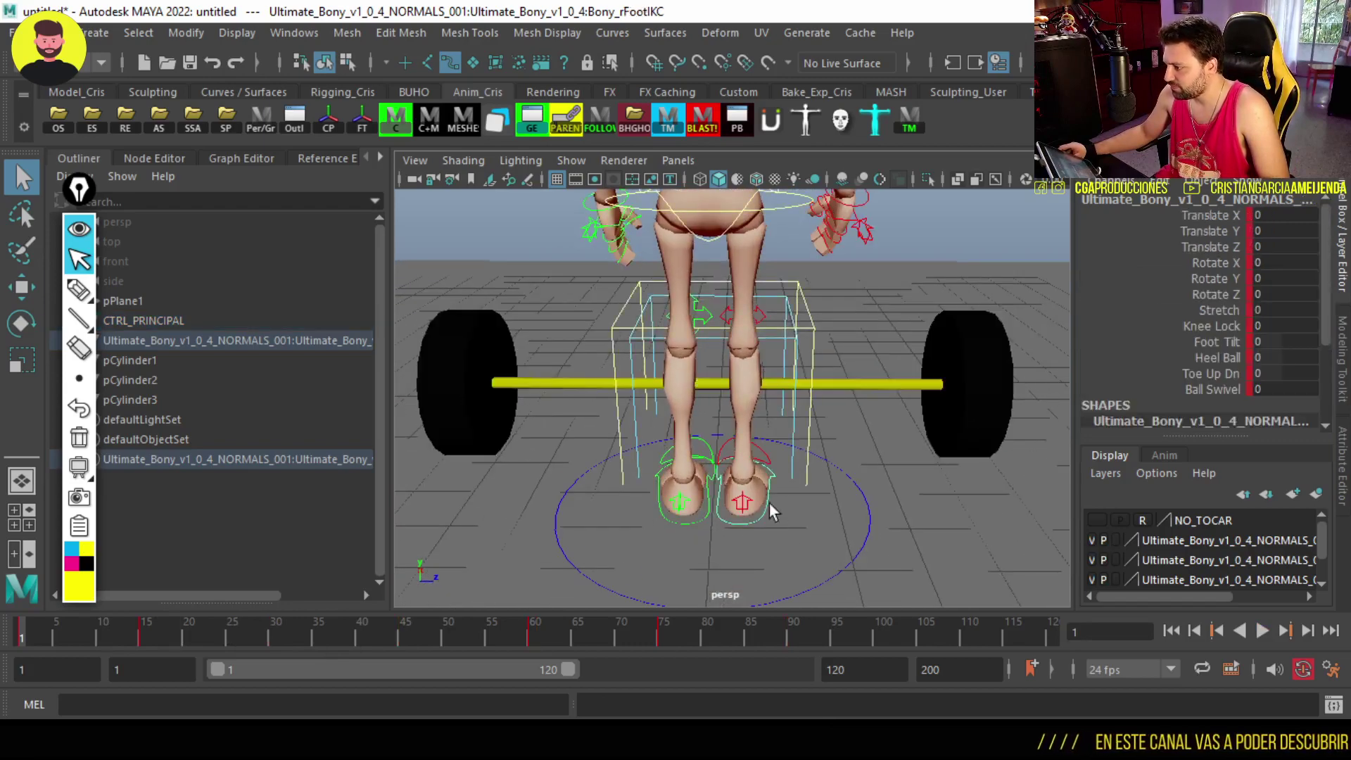
key(w)
middle_drag(739, 538, 765, 538)
key(e)
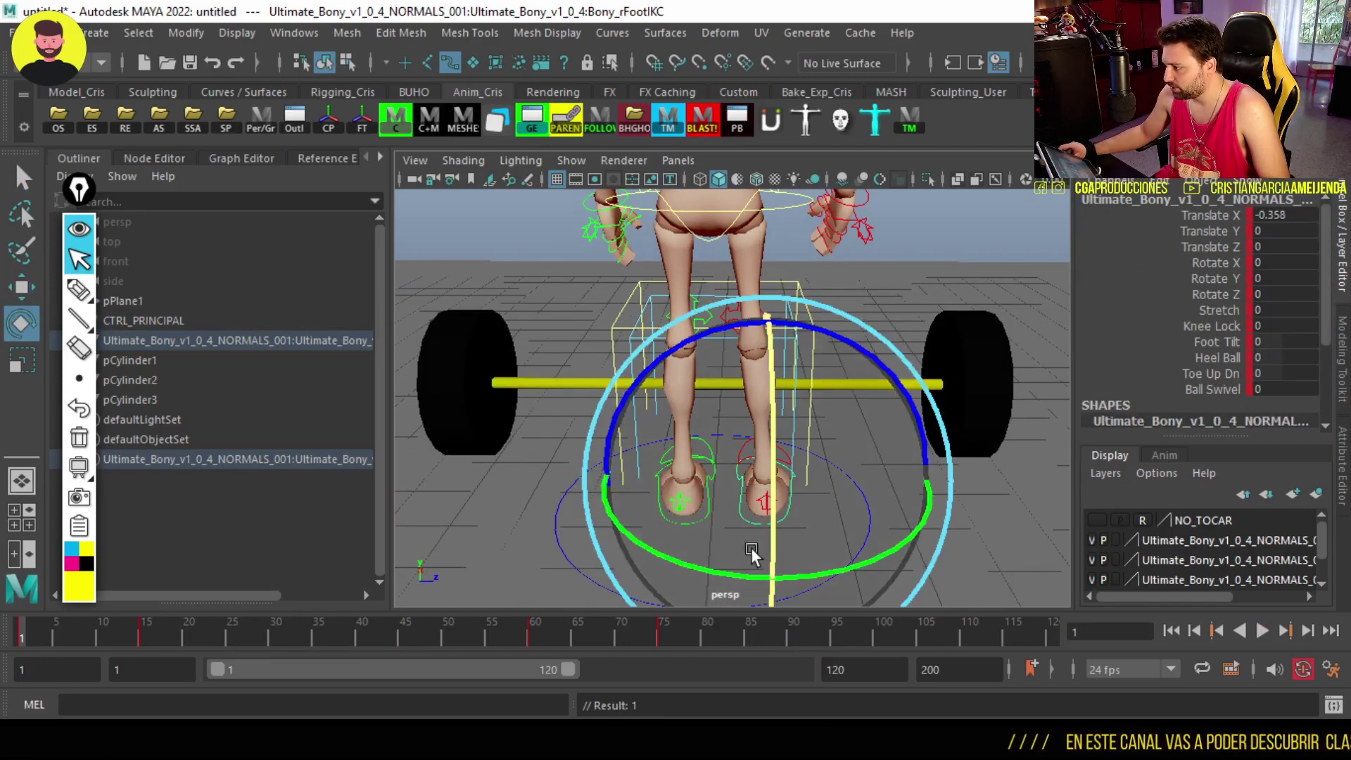
drag(716, 567, 732, 556)
key(q)
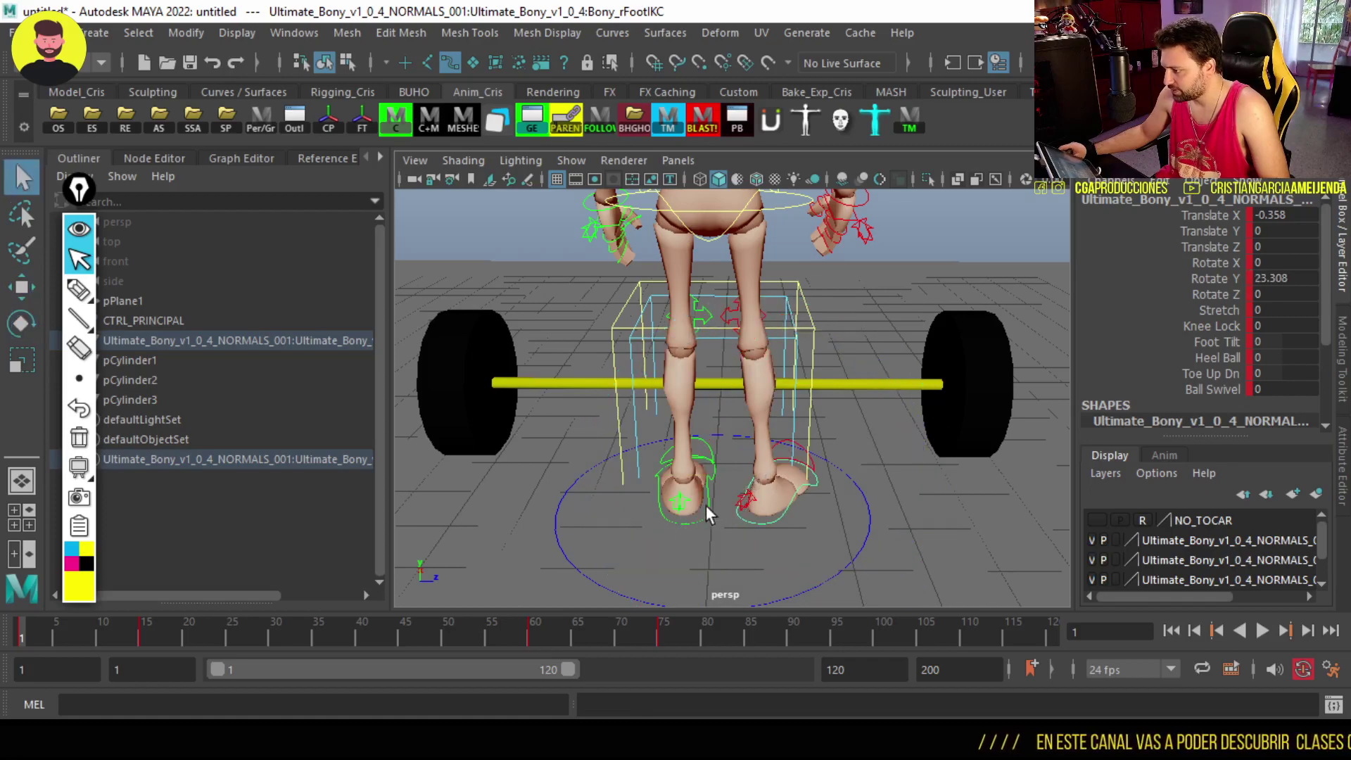
Shift the left foot control outward and turn it out
key(w)
click(704, 510)
middle_drag(711, 520, 686, 520)
key(e)
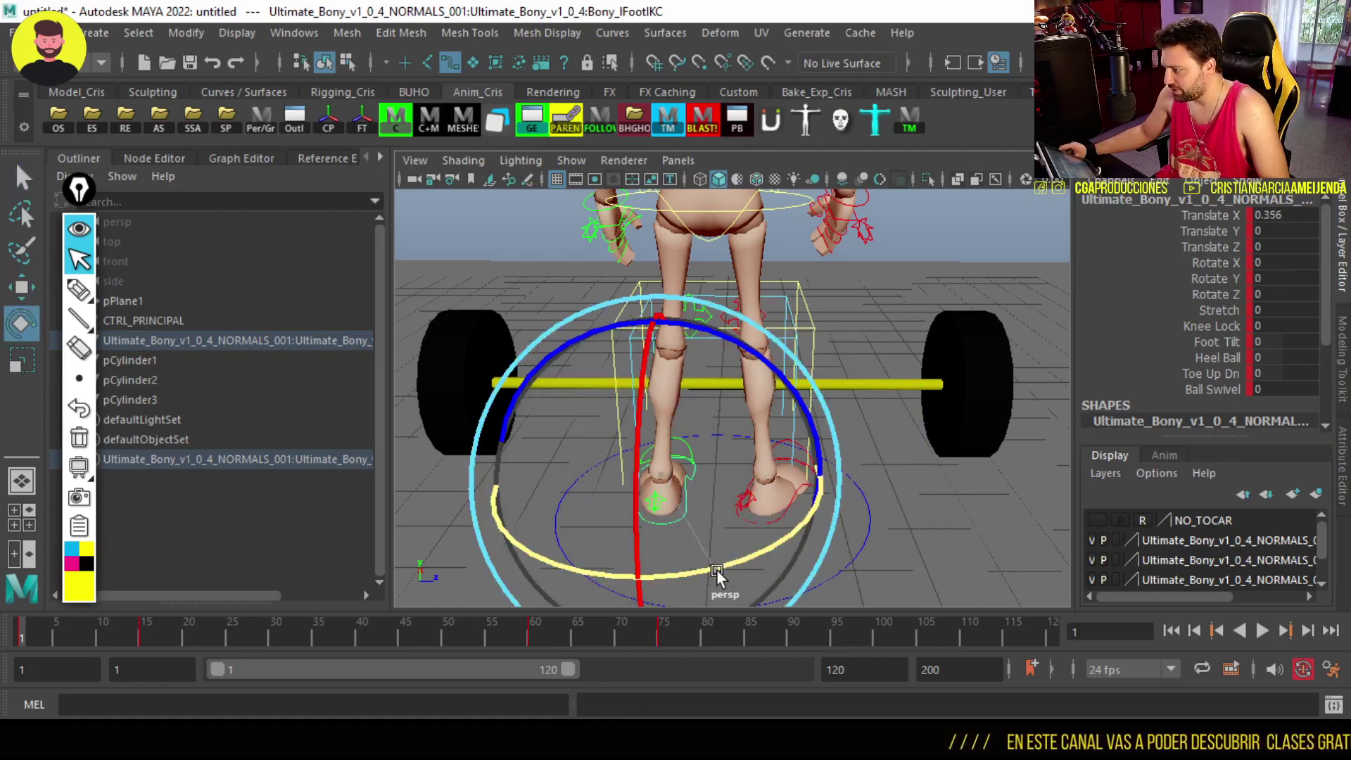
mouse_move(717, 573)
mouse_down()
mouse_move(757, 556)
mouse_move(711, 485)
mouse_up()
key(q)
Nudge the left knee control outward, then select the left foot and mark frames 14–109
click(643, 440)
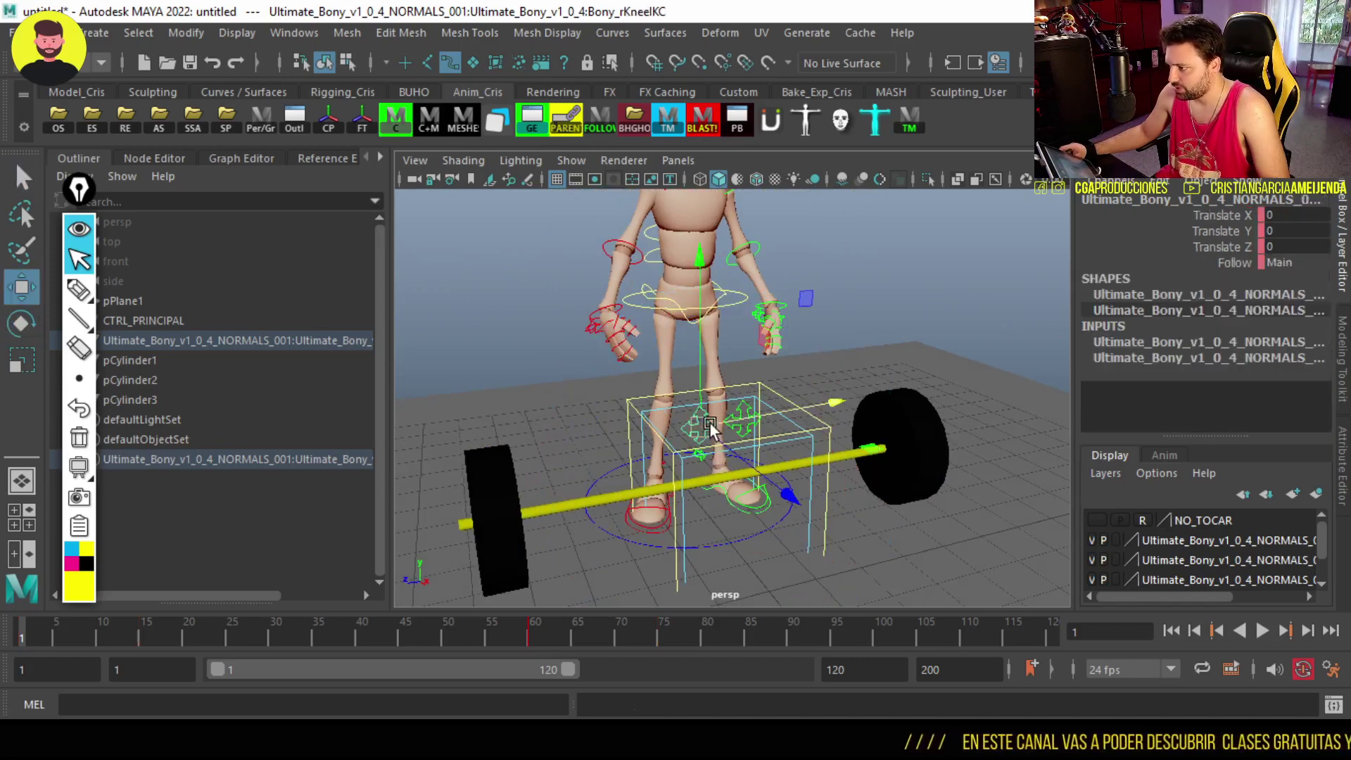
click(755, 414)
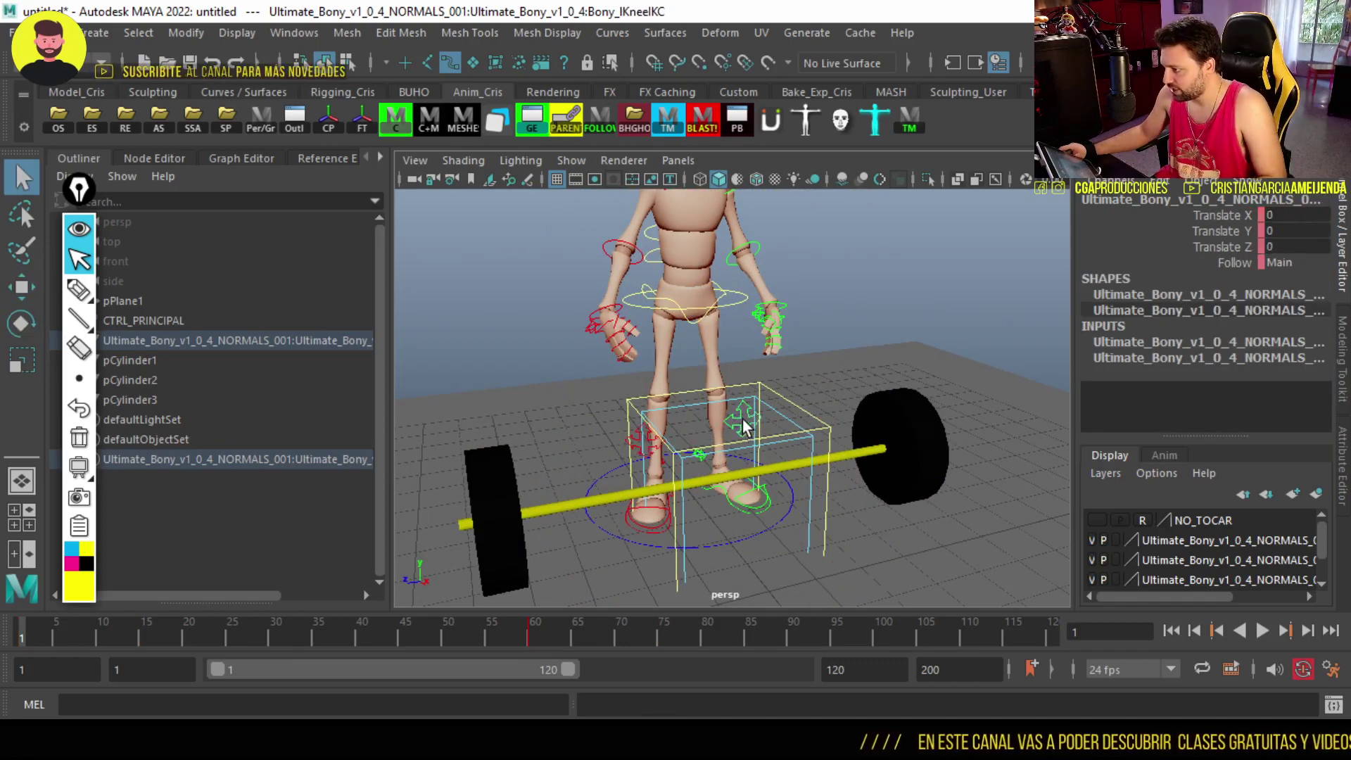
key(w)
drag(743, 423, 758, 425)
key(q)
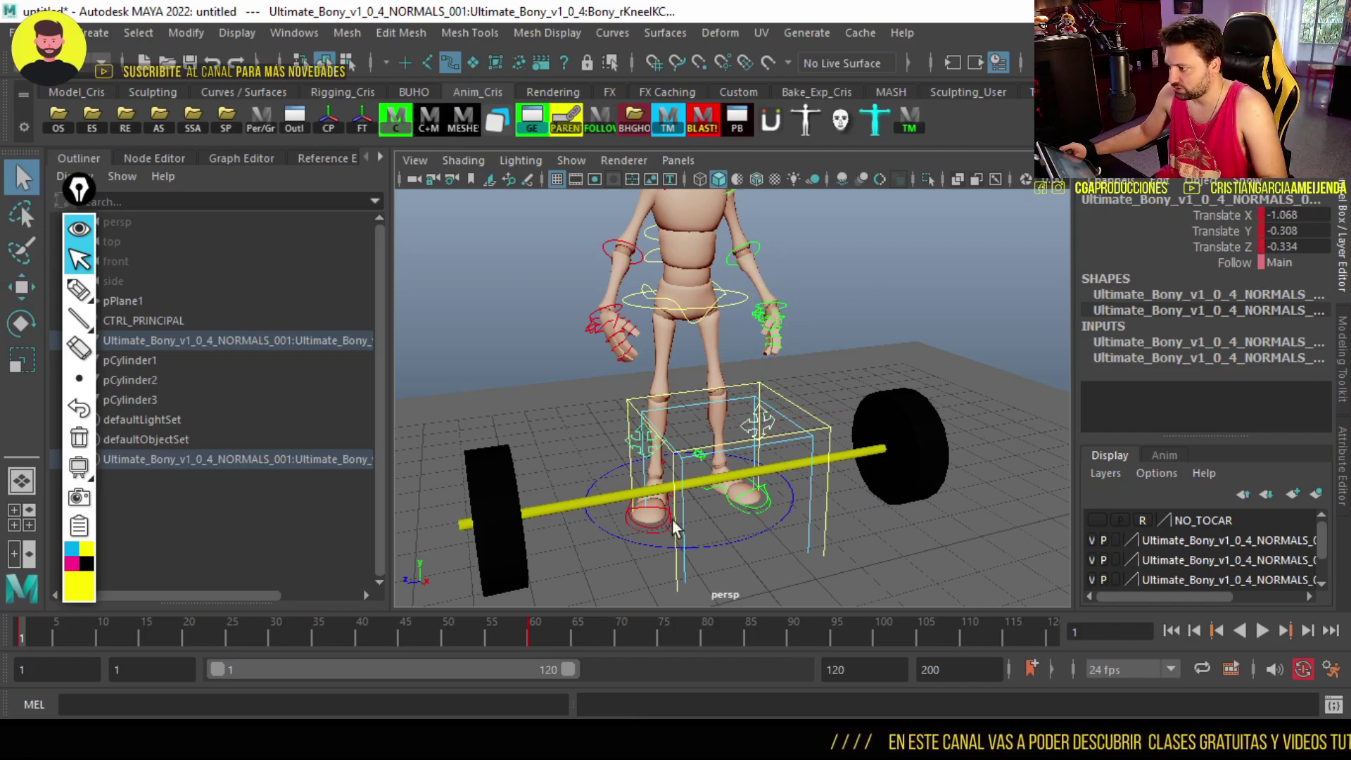
click(671, 535)
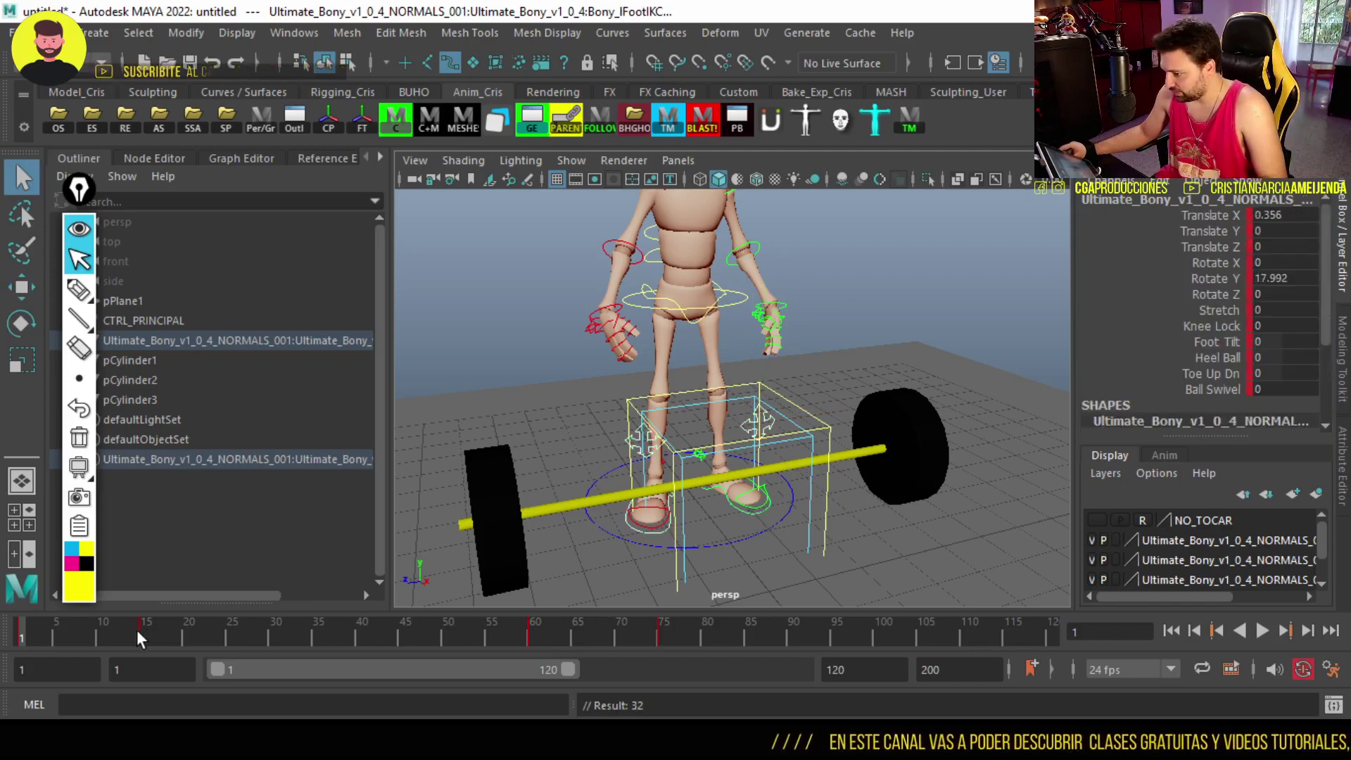
shift+drag(139, 637, 955, 637)
Delete the left foot's keys across frames 14–109, then play back the squat to check it
right_click(888, 640)
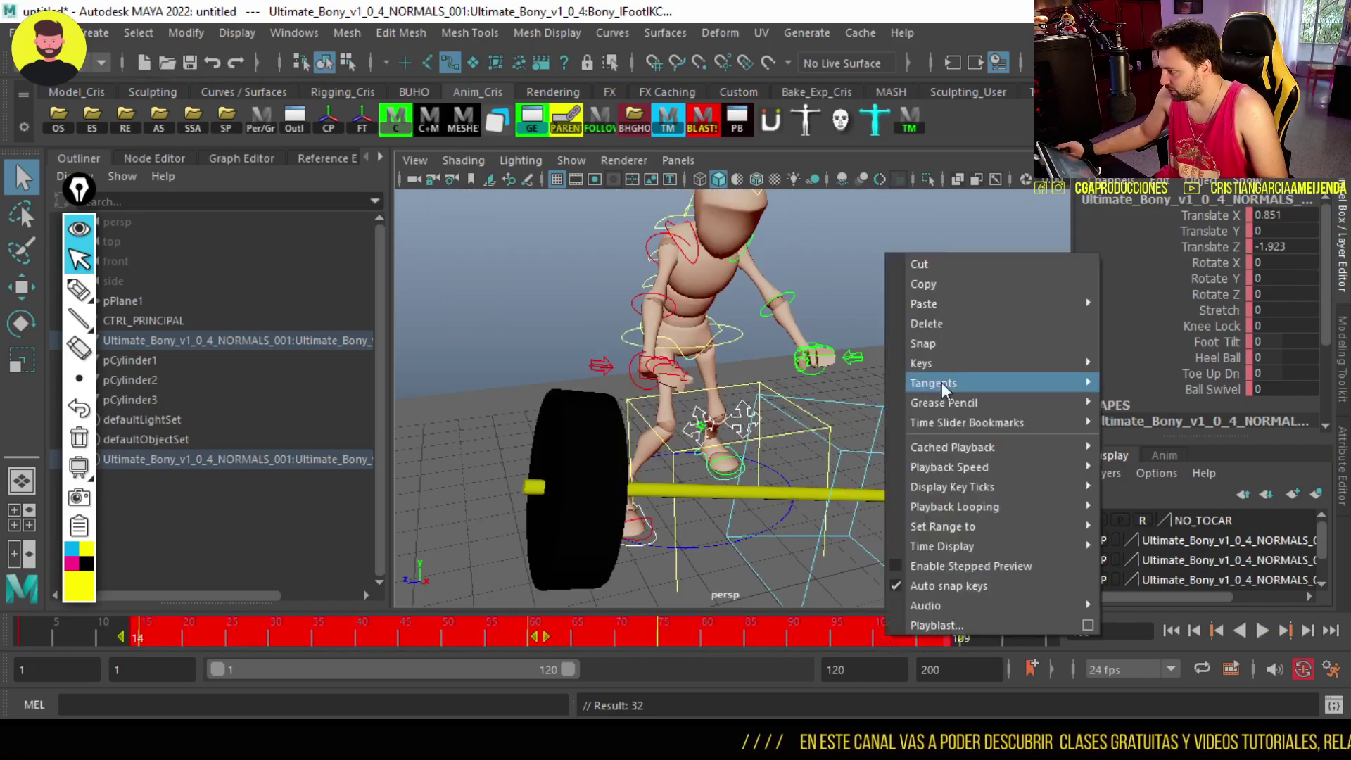
click(926, 323)
click(66, 622)
key(alt+v)
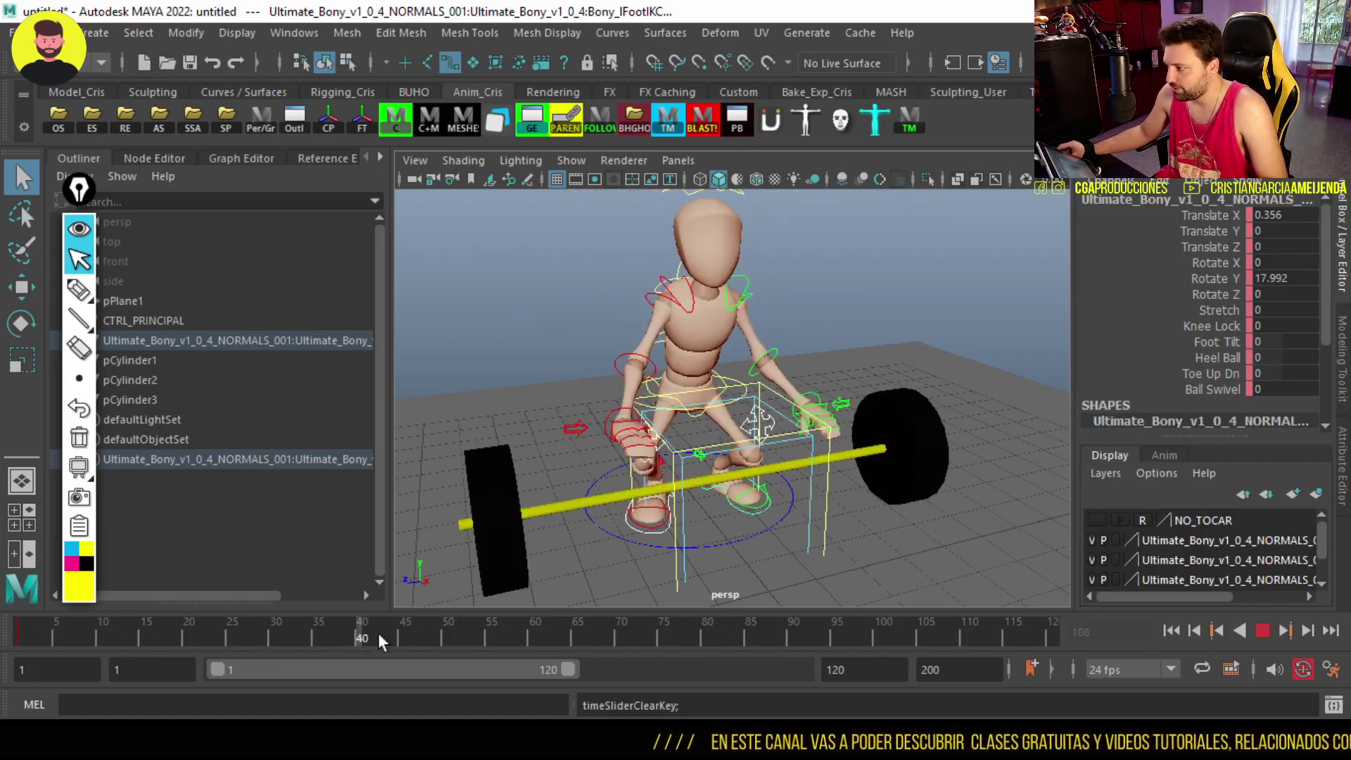
key(alt+shift+v)
alt+drag(915, 352, 1187, 403)
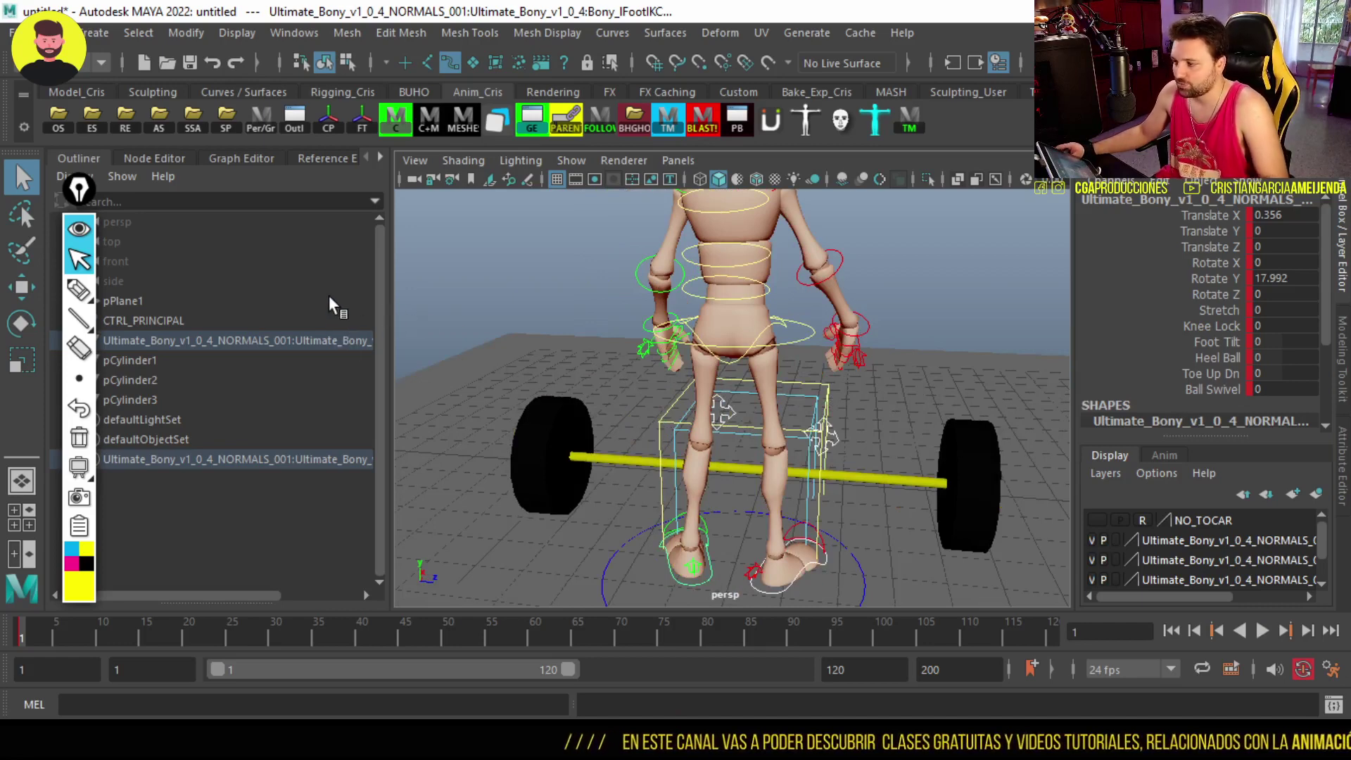
click(79, 319)
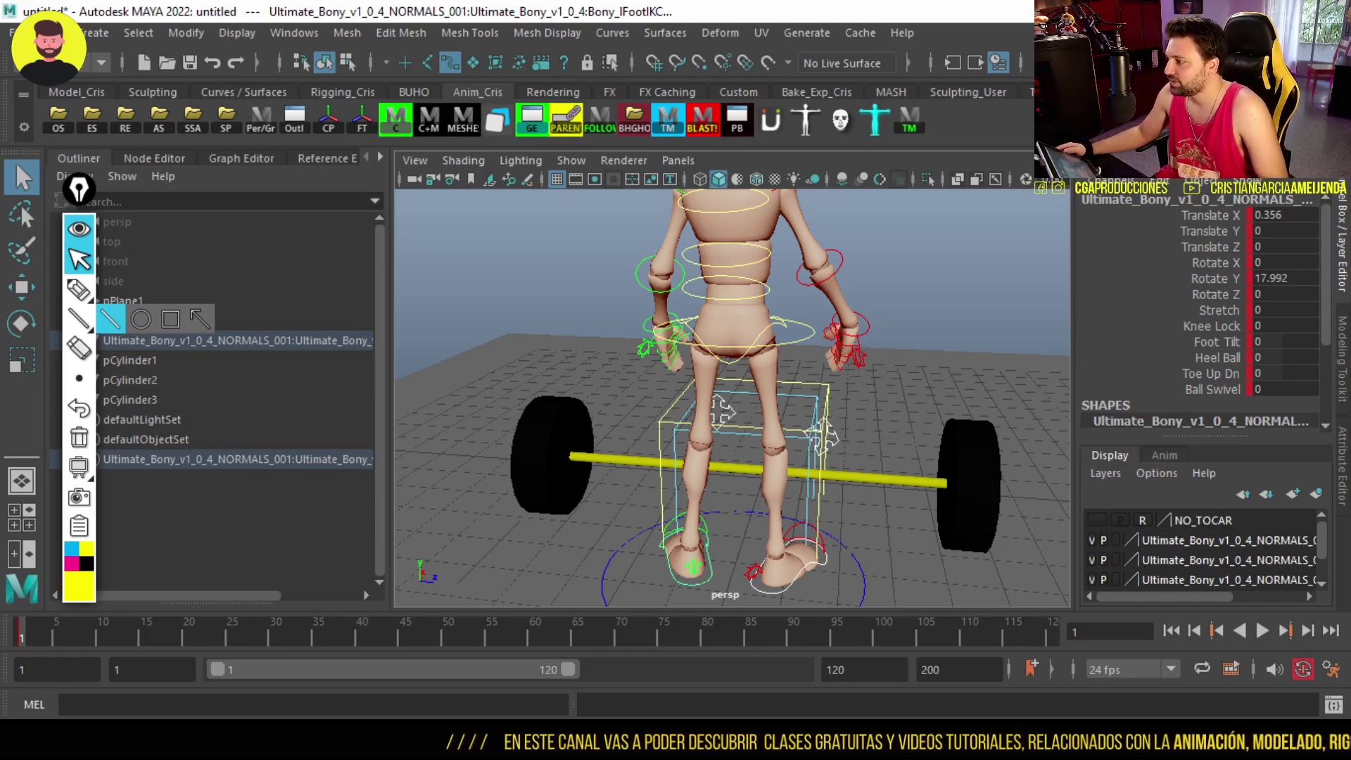
mouse_move(704, 422)
alt+mouse_down()
mouse_move(675, 436)
mouse_move(746, 443)
mouse_move(640, 457)
alt+mouse_up()
Play the lift, rechecking frames 30 and 71, then select the root control
key(alt+v)
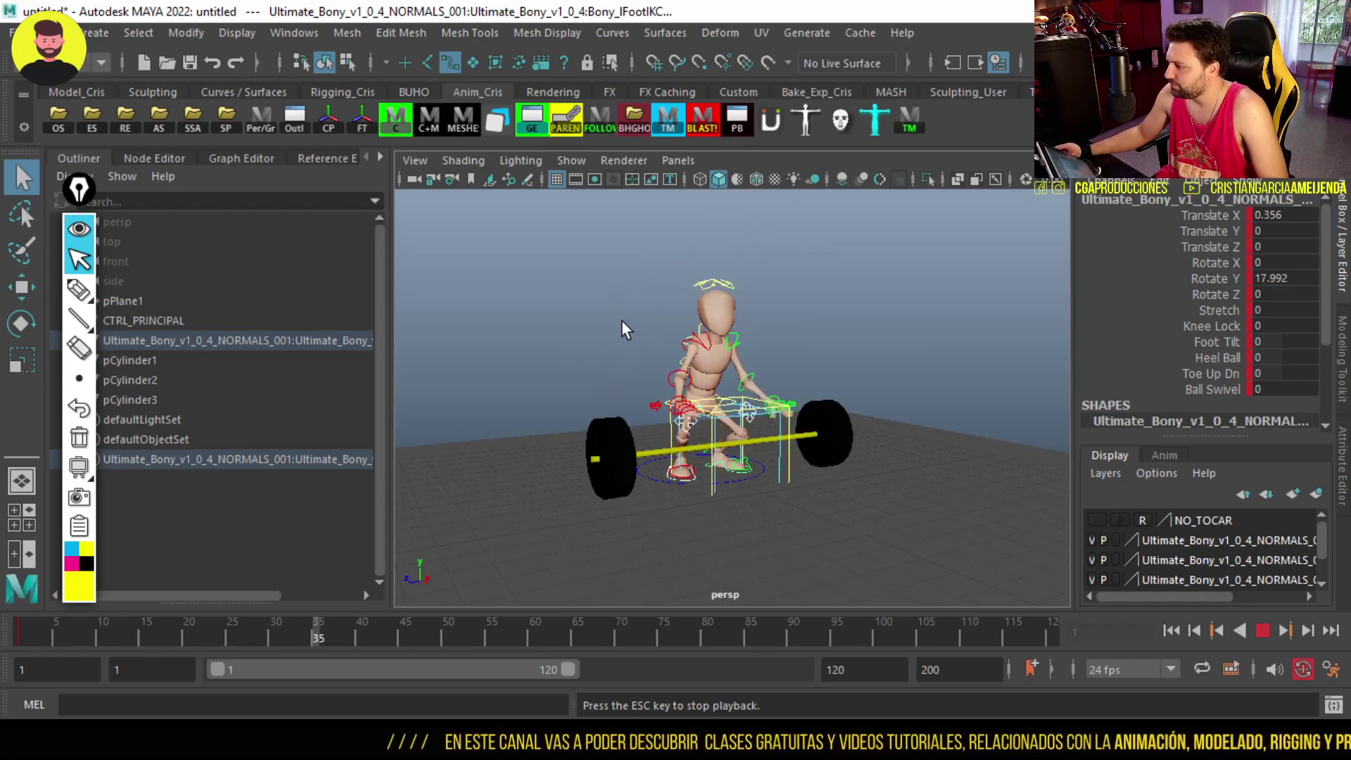
drag(294, 626, 275, 630)
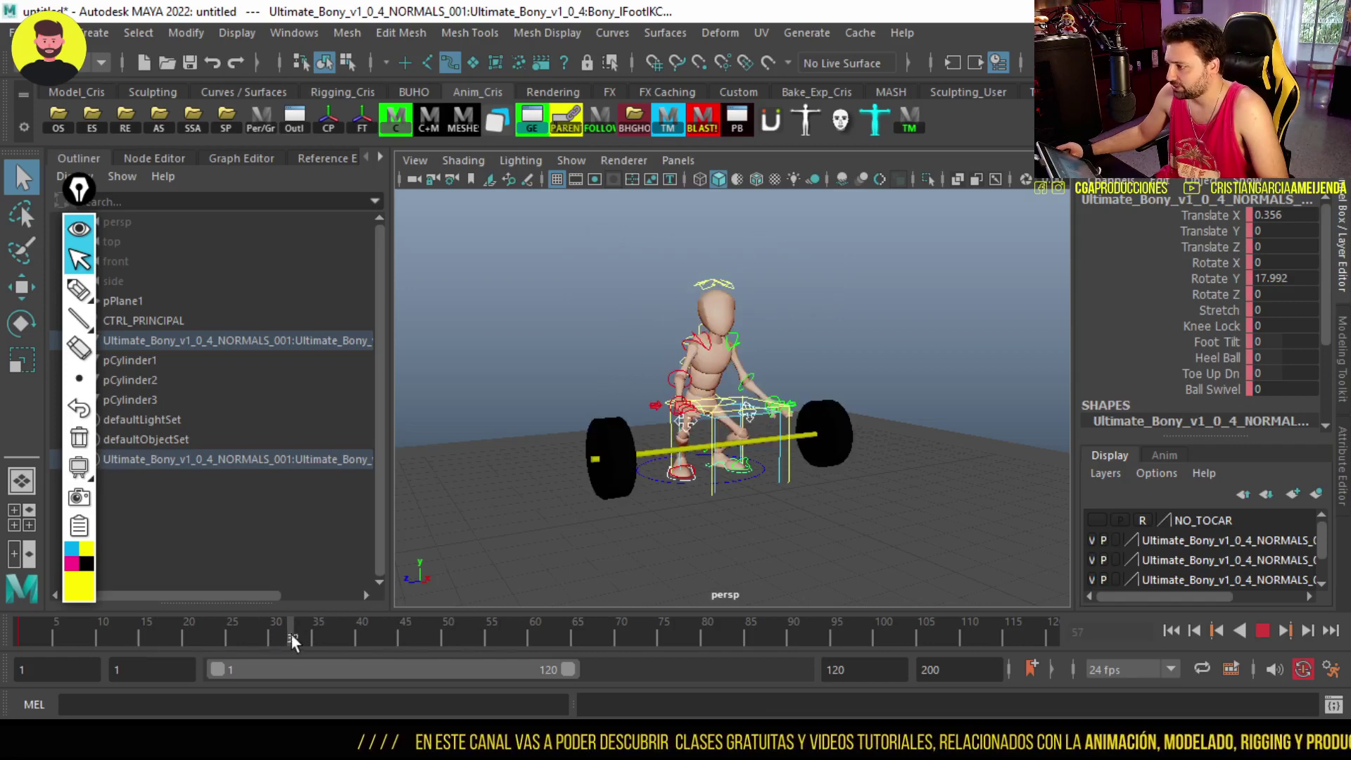
key(alt+v)
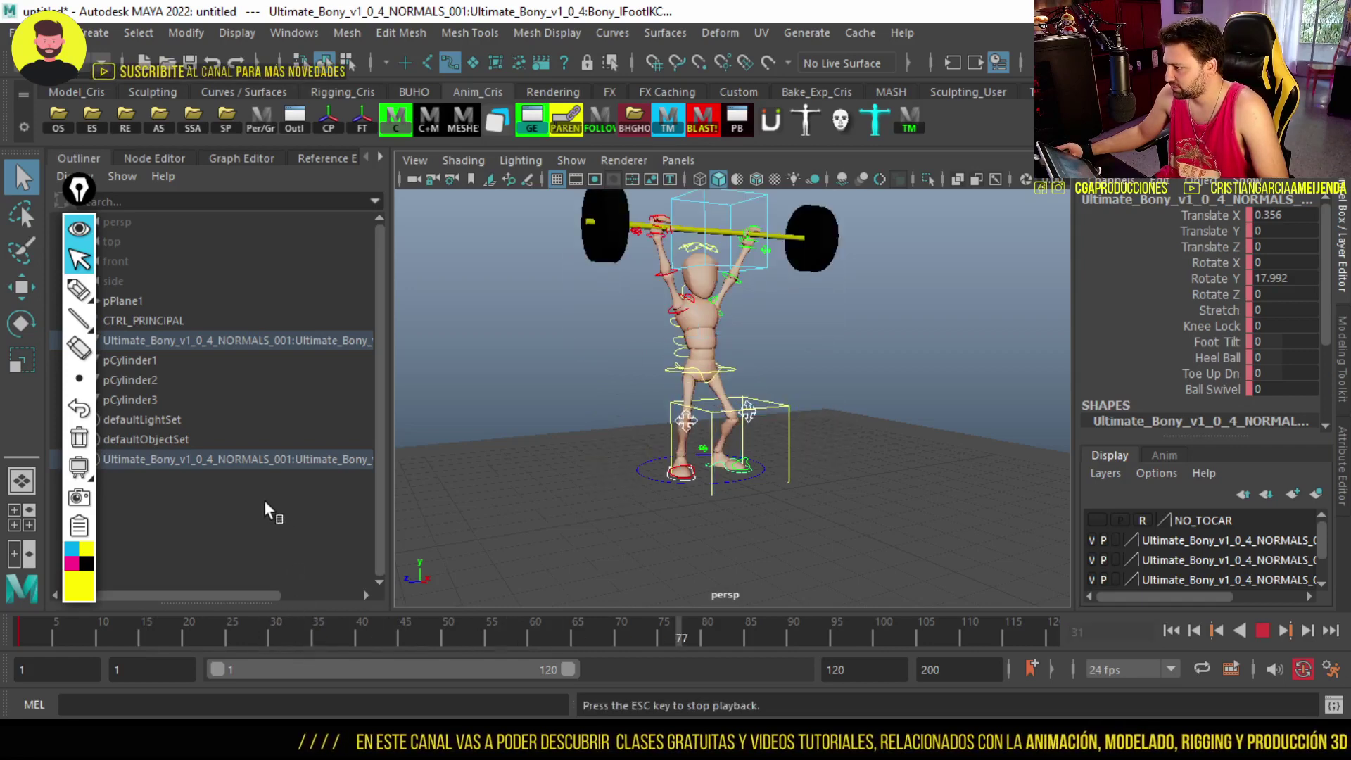
mouse_move(646, 642)
mouse_down()
mouse_move(829, 635)
mouse_move(601, 635)
mouse_move(673, 636)
mouse_up()
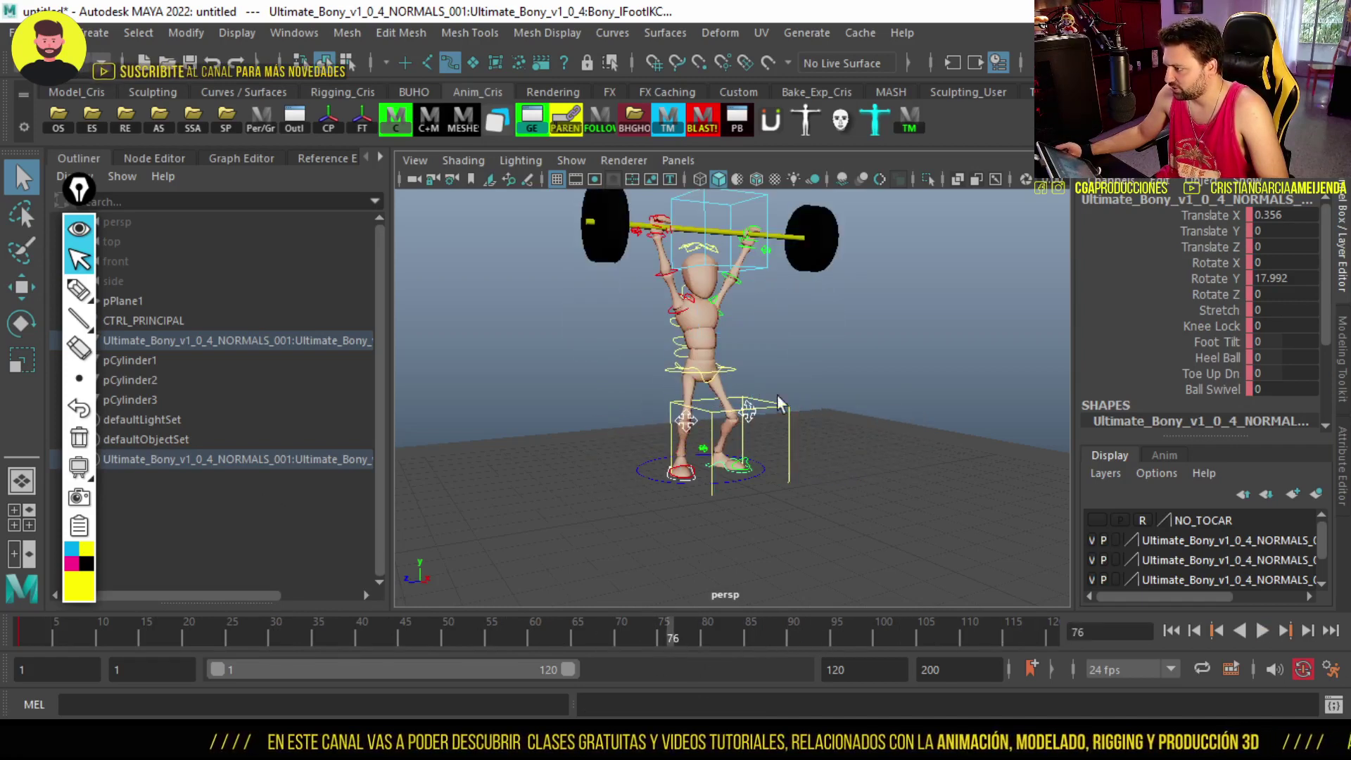
click(680, 384)
At frame 75, move the barbell control up, then replay from frame 70 to 100
key(alt+v)
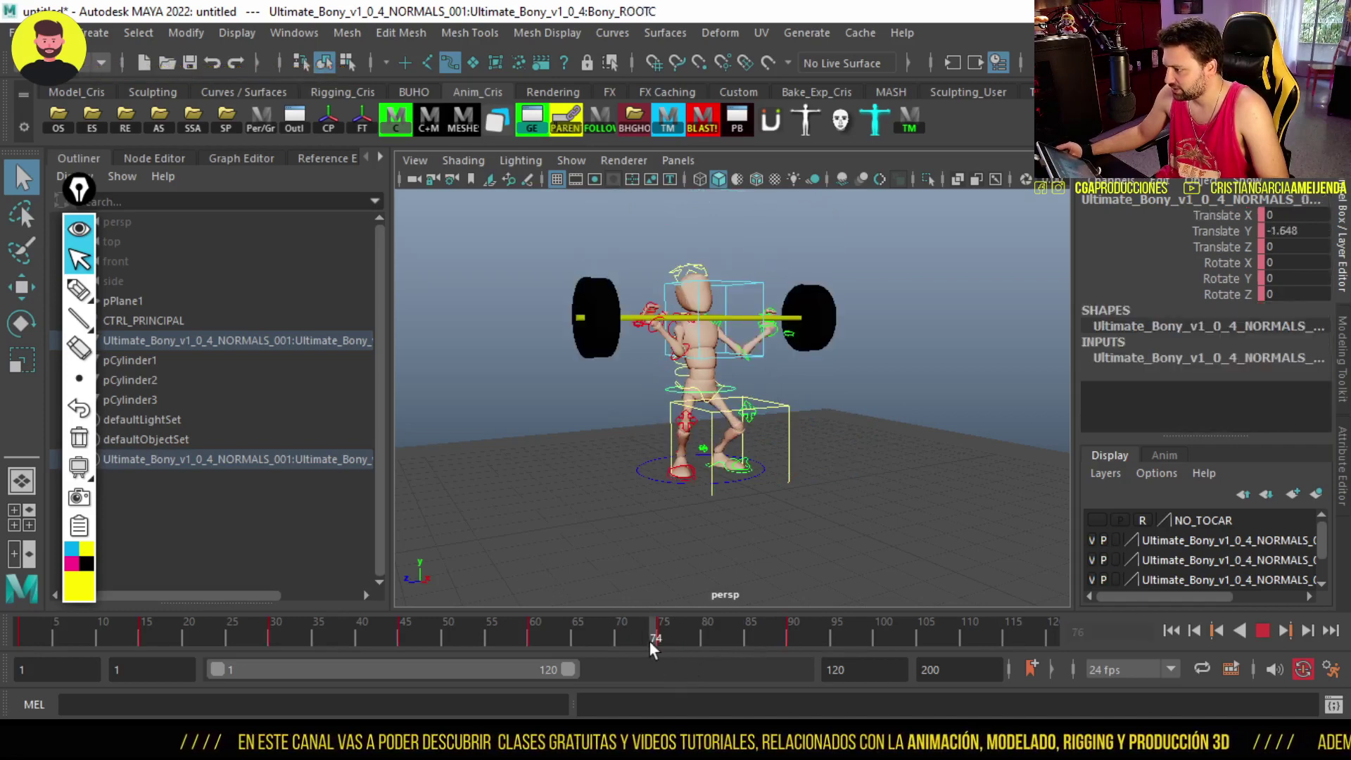
click(726, 278)
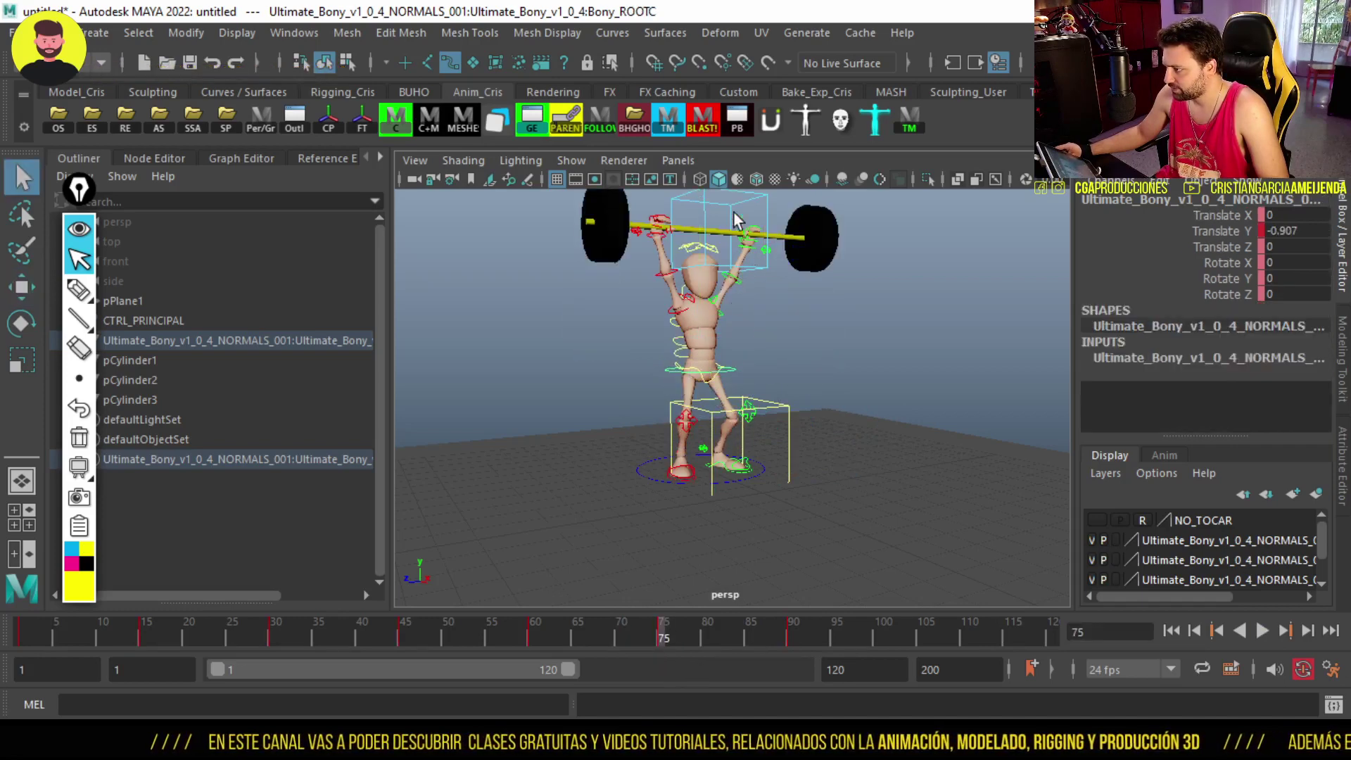
key(alt+v)
key(w)
drag(726, 278, 714, 200)
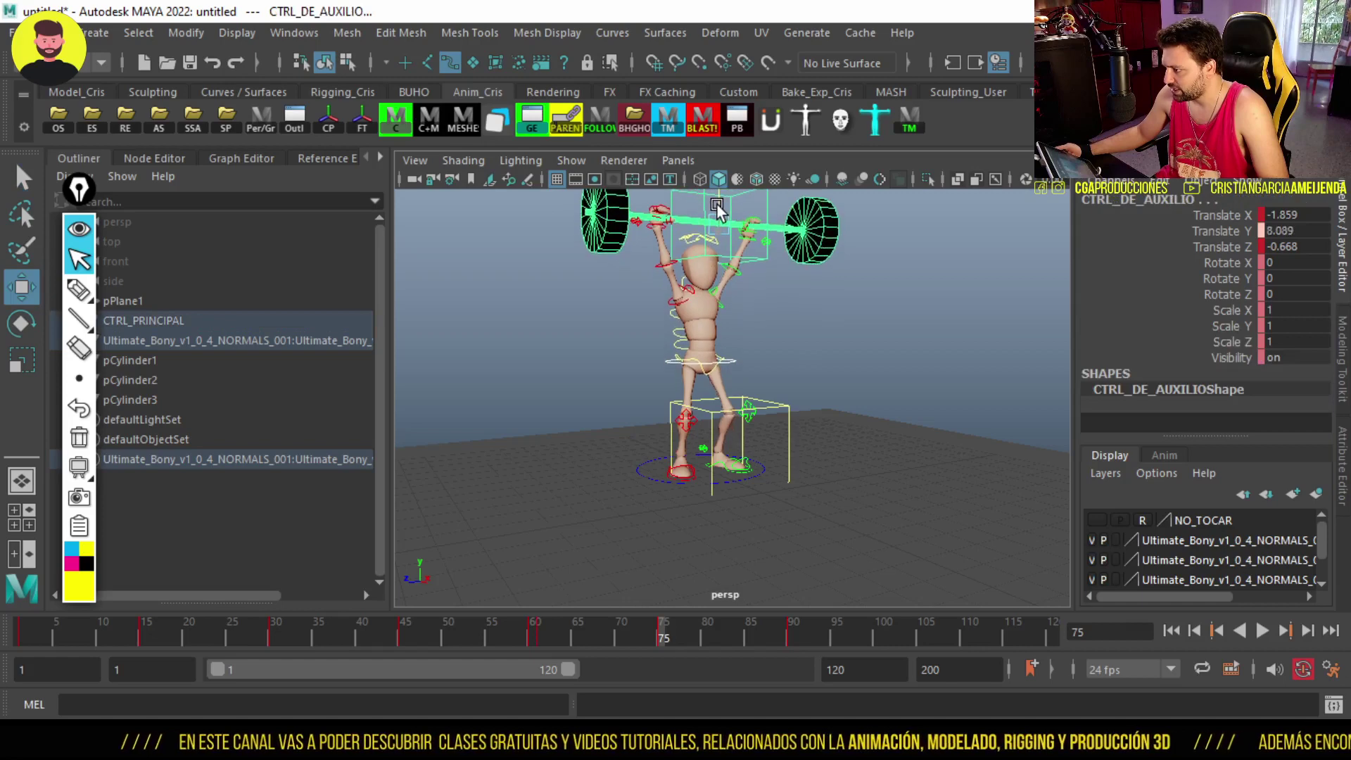
click(630, 641)
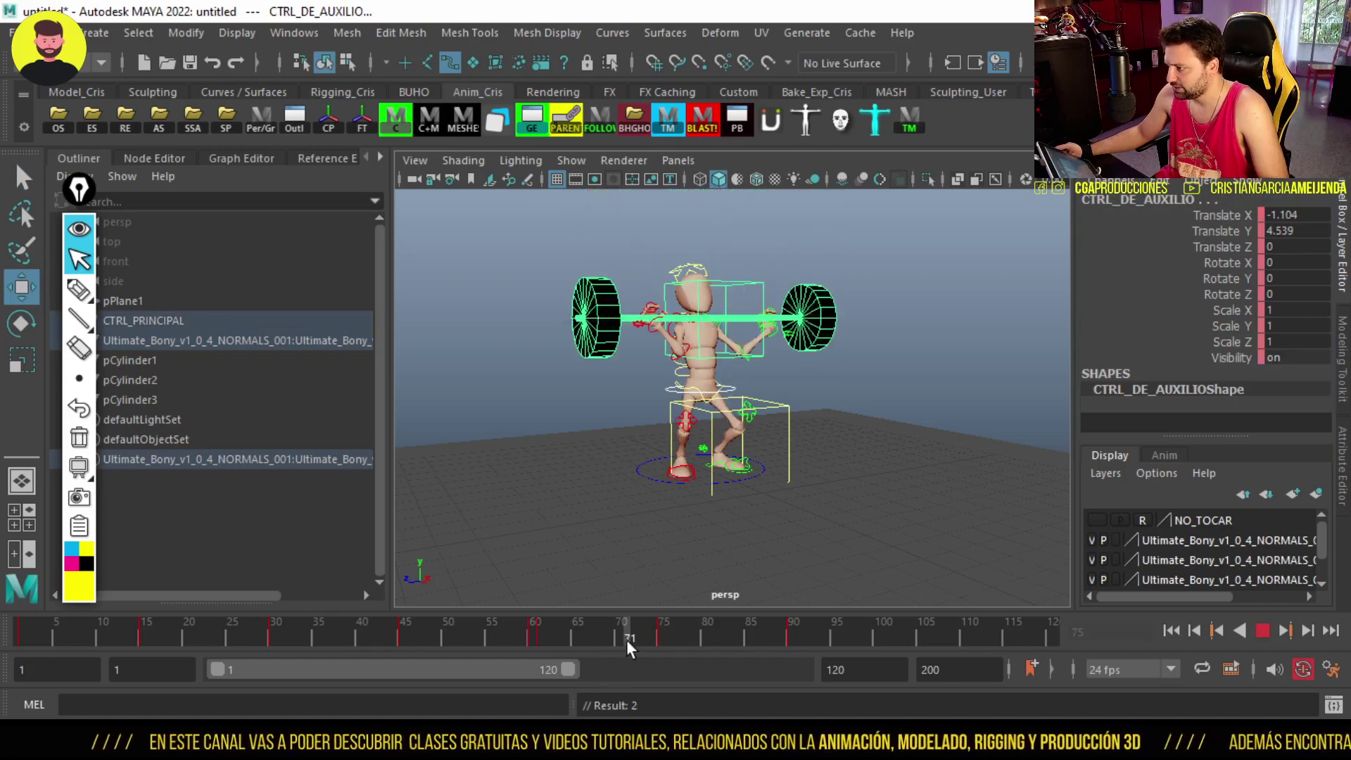
key(alt+v)
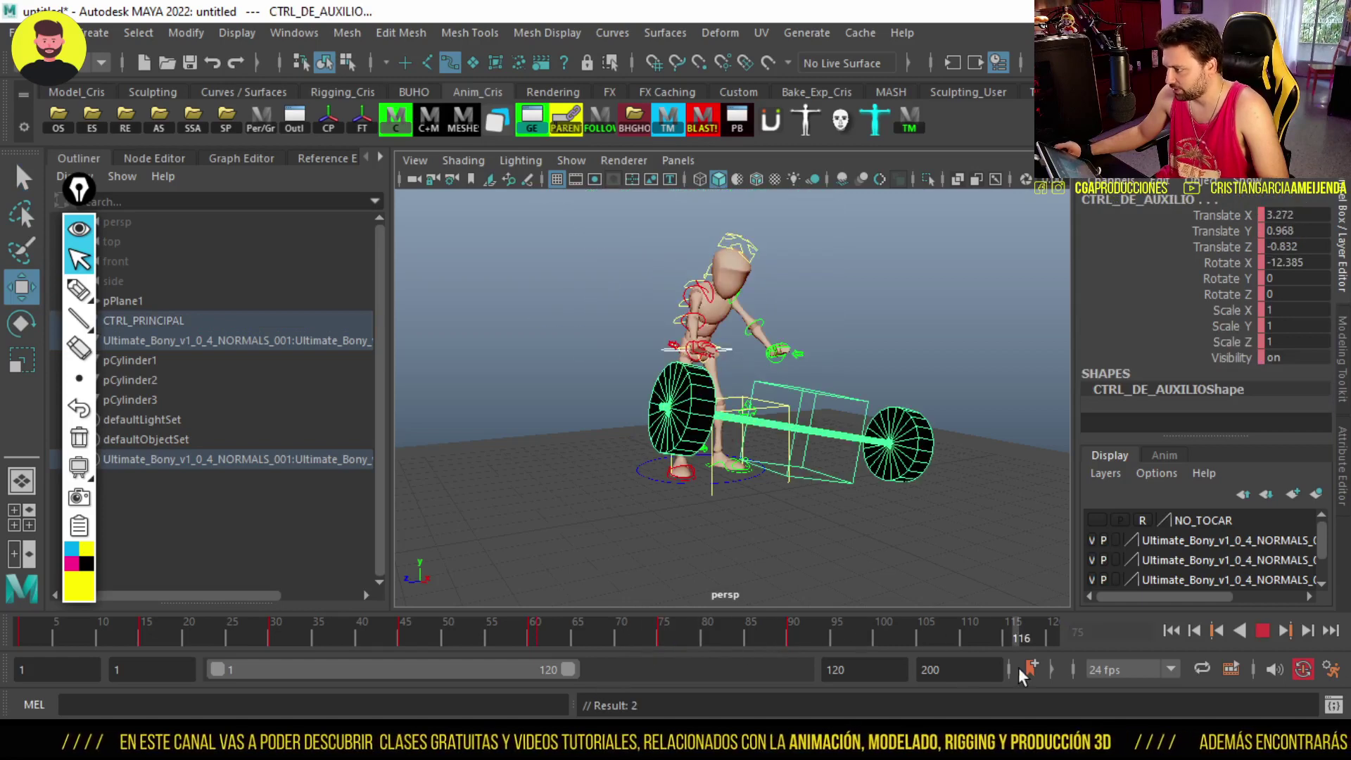
key(Escape)
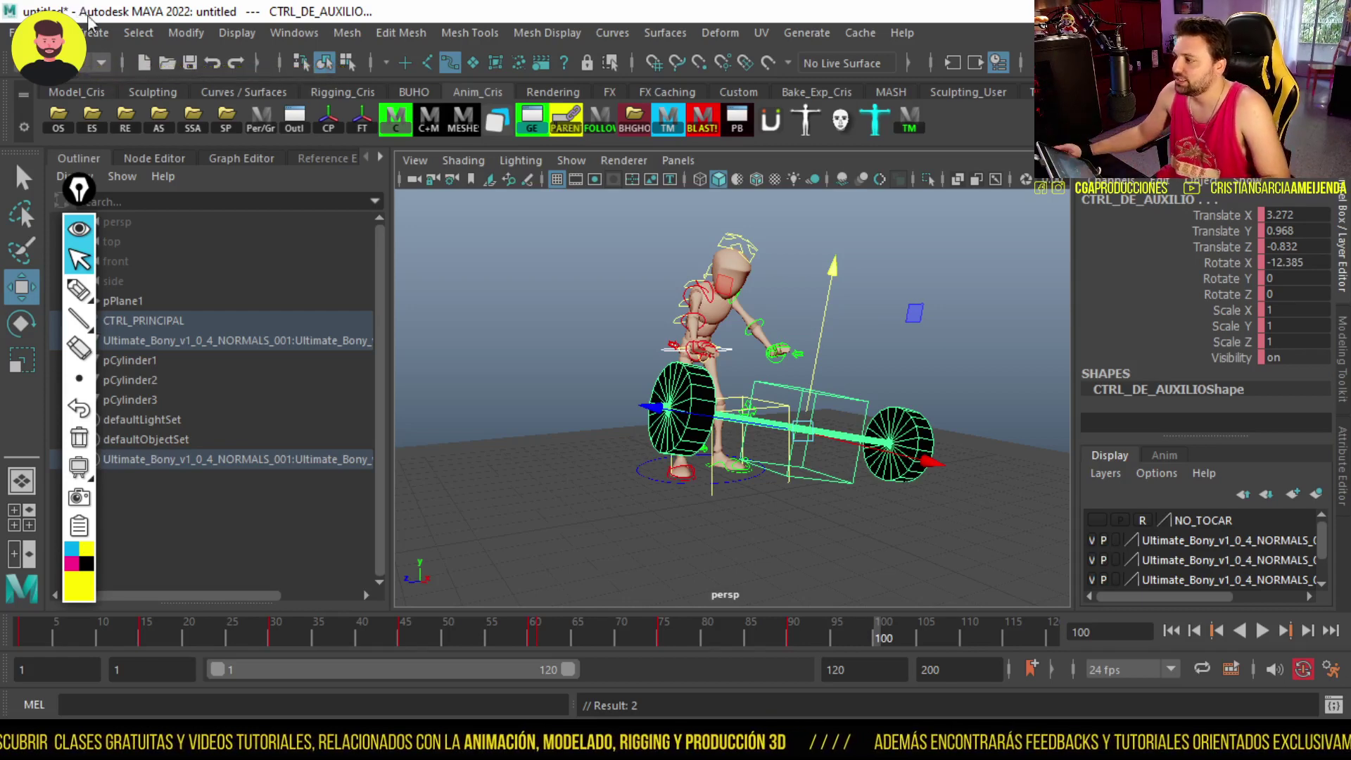
Replay the lift around frame 60, then return to frame 1 and replay it from the start
click(530, 640)
key(alt+v)
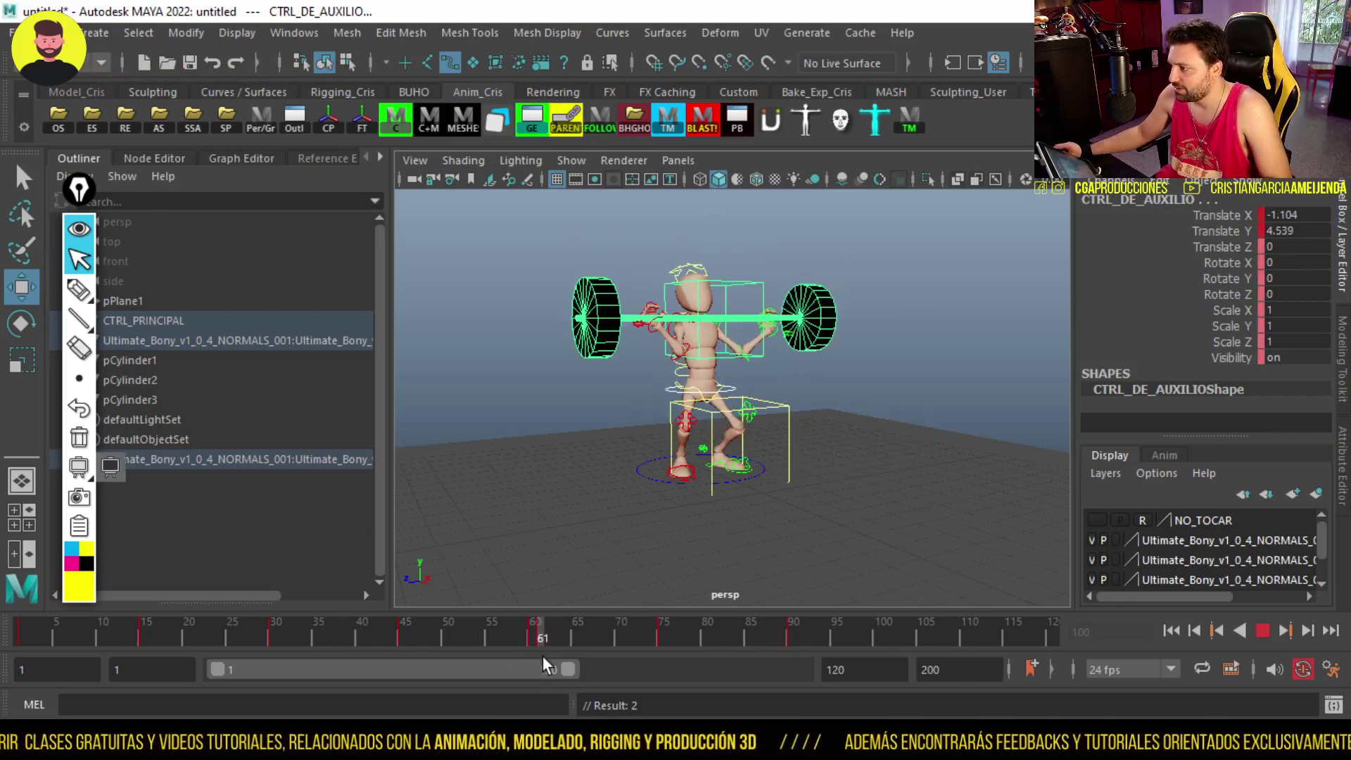
key(alt+v)
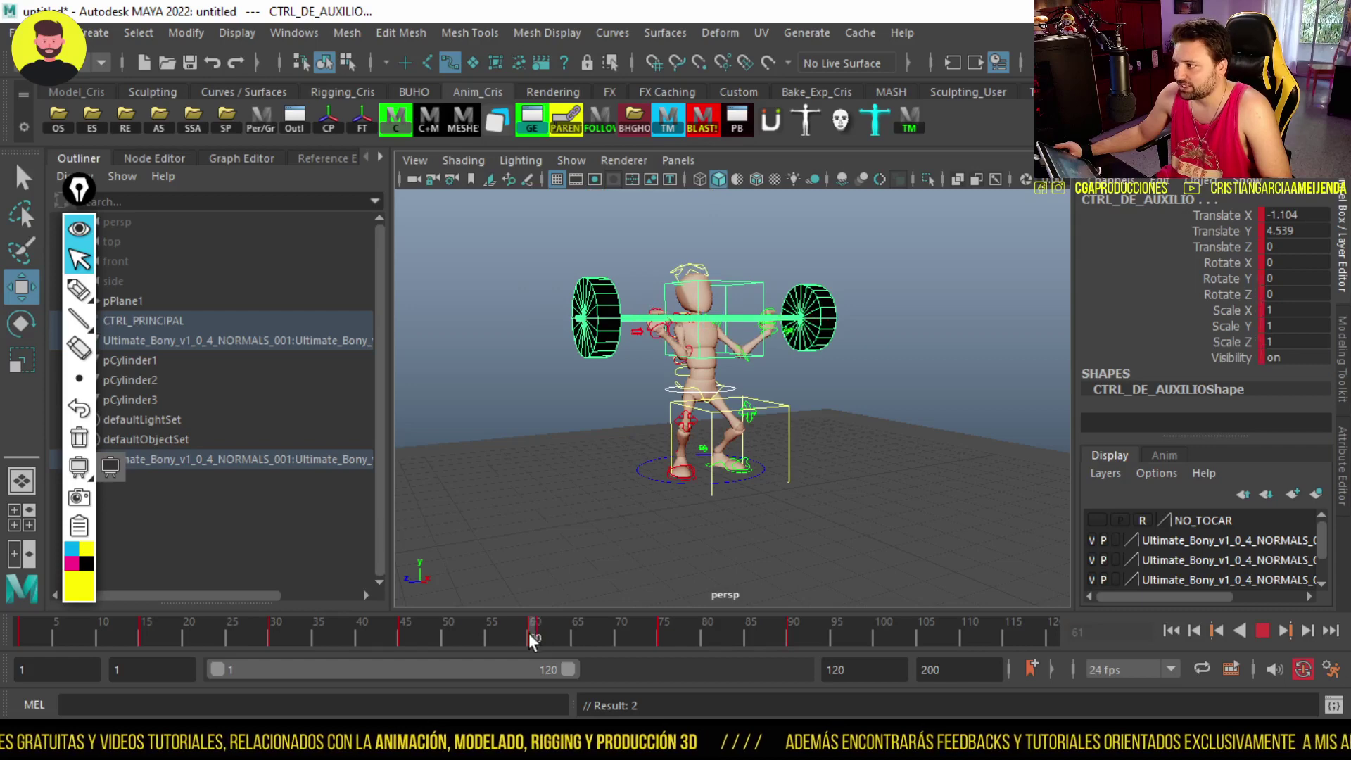
key(alt+v)
click(482, 633)
key(alt+v)
key(shift+alt+v)
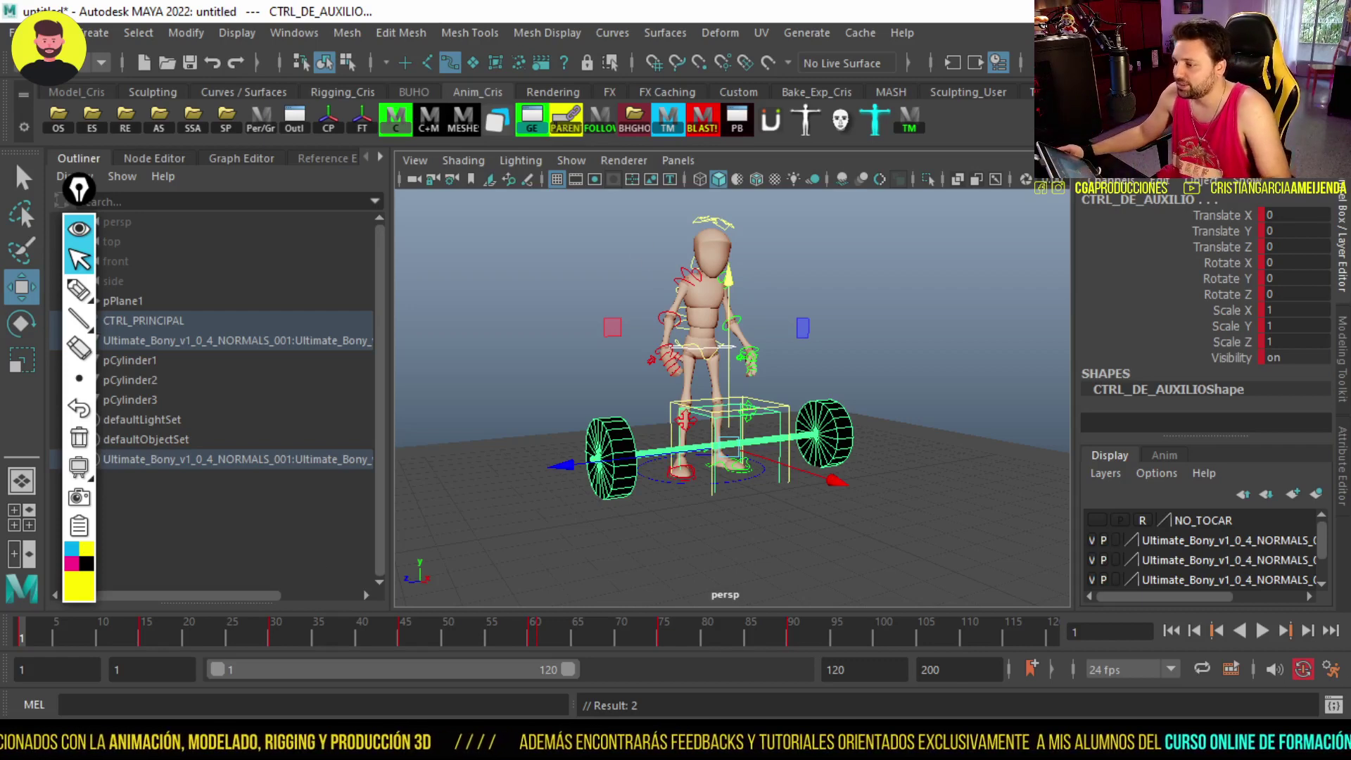
key(alt+v)
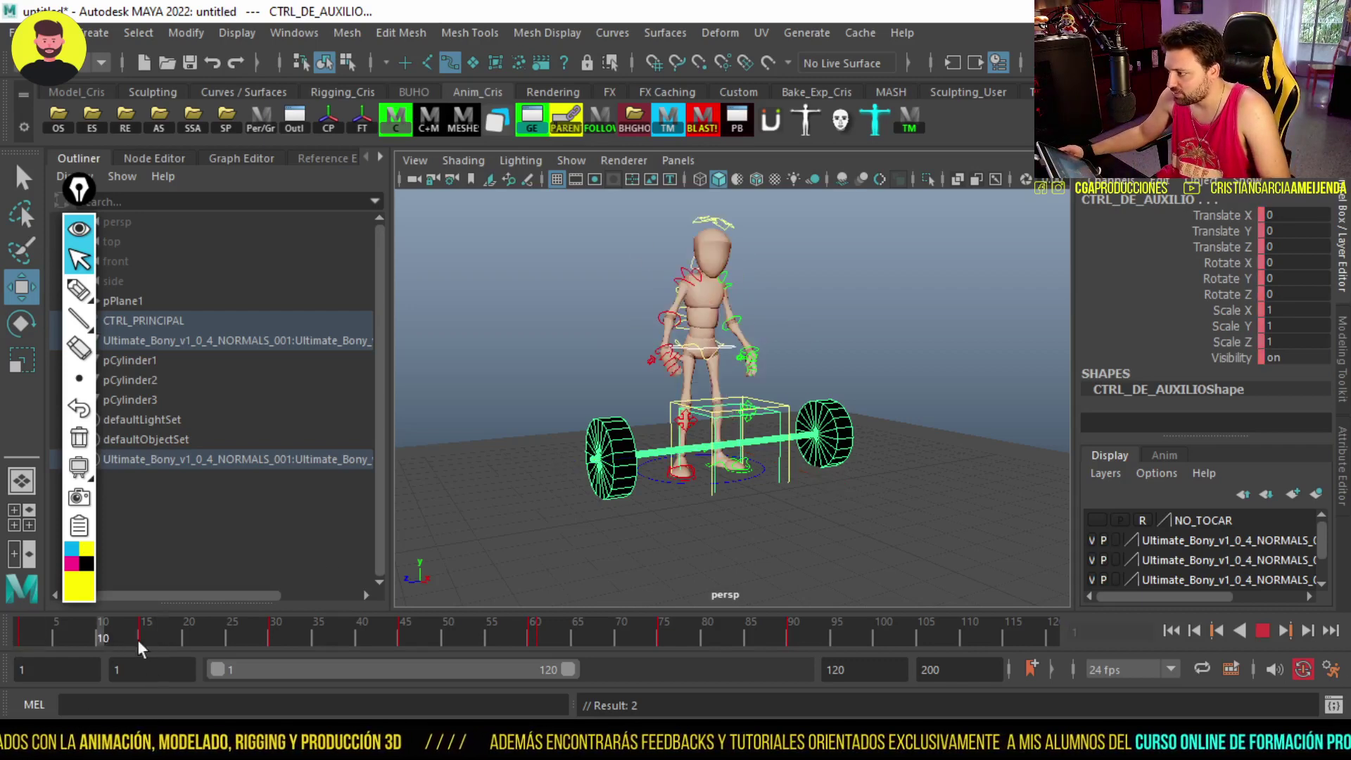
key(alt+v)
key(alt+shift+v)
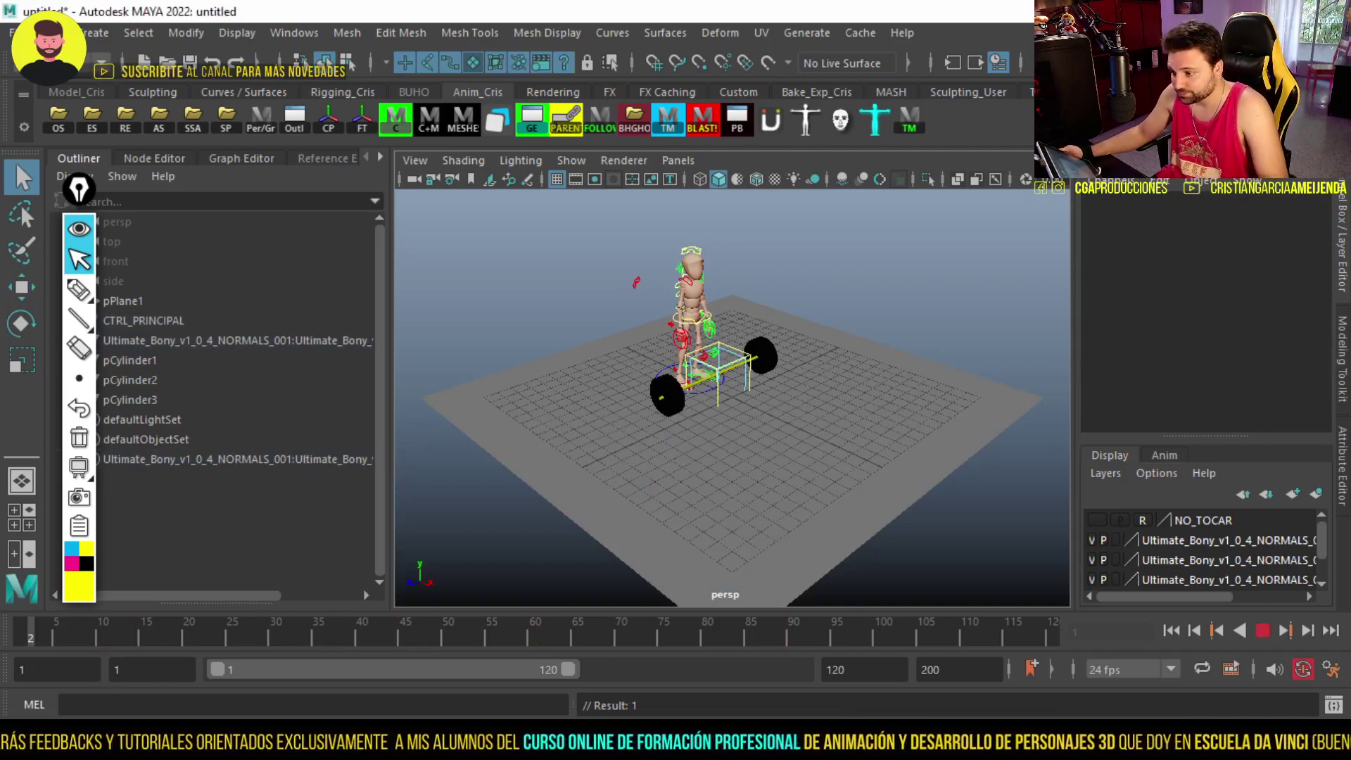
Play the lift to frame 93, replay from frame 1, and scrub to Bony's crouch near frame 108
key(alt+v)
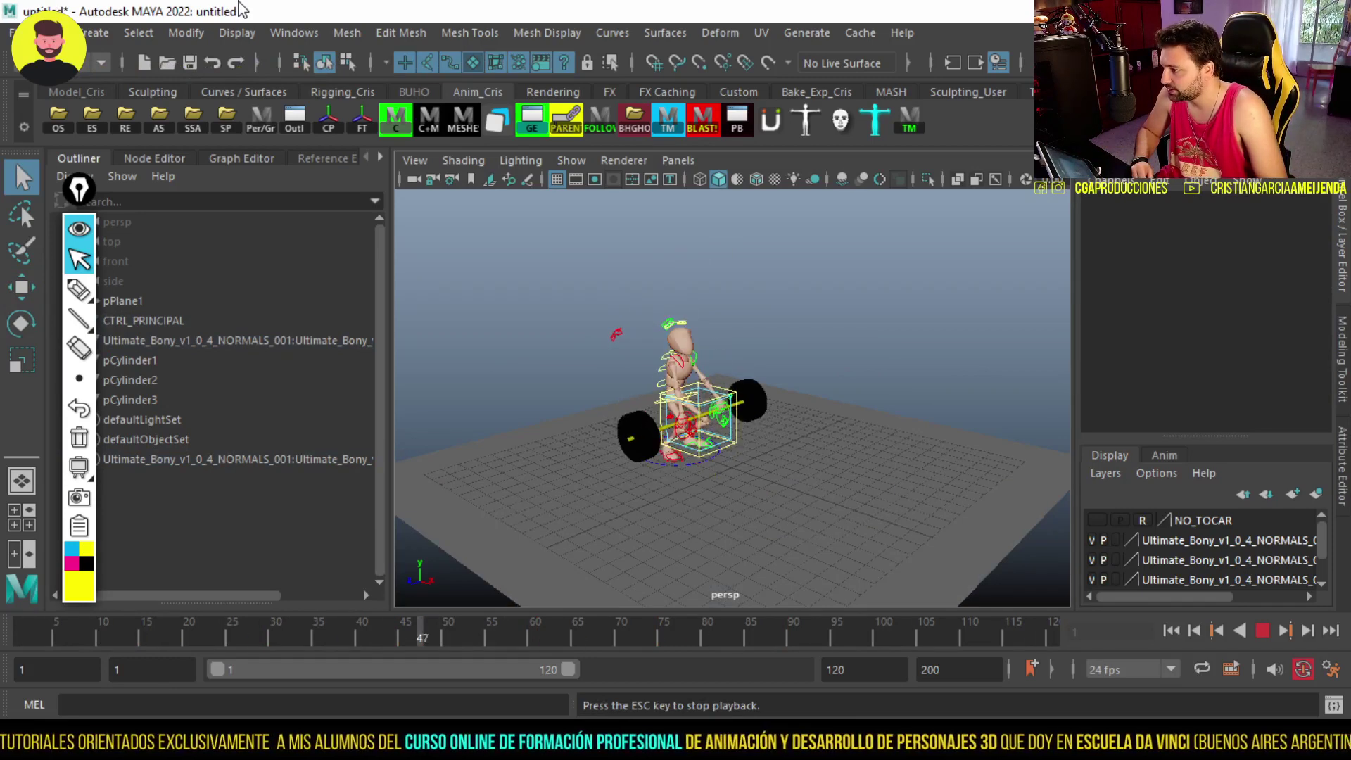
key(Escape)
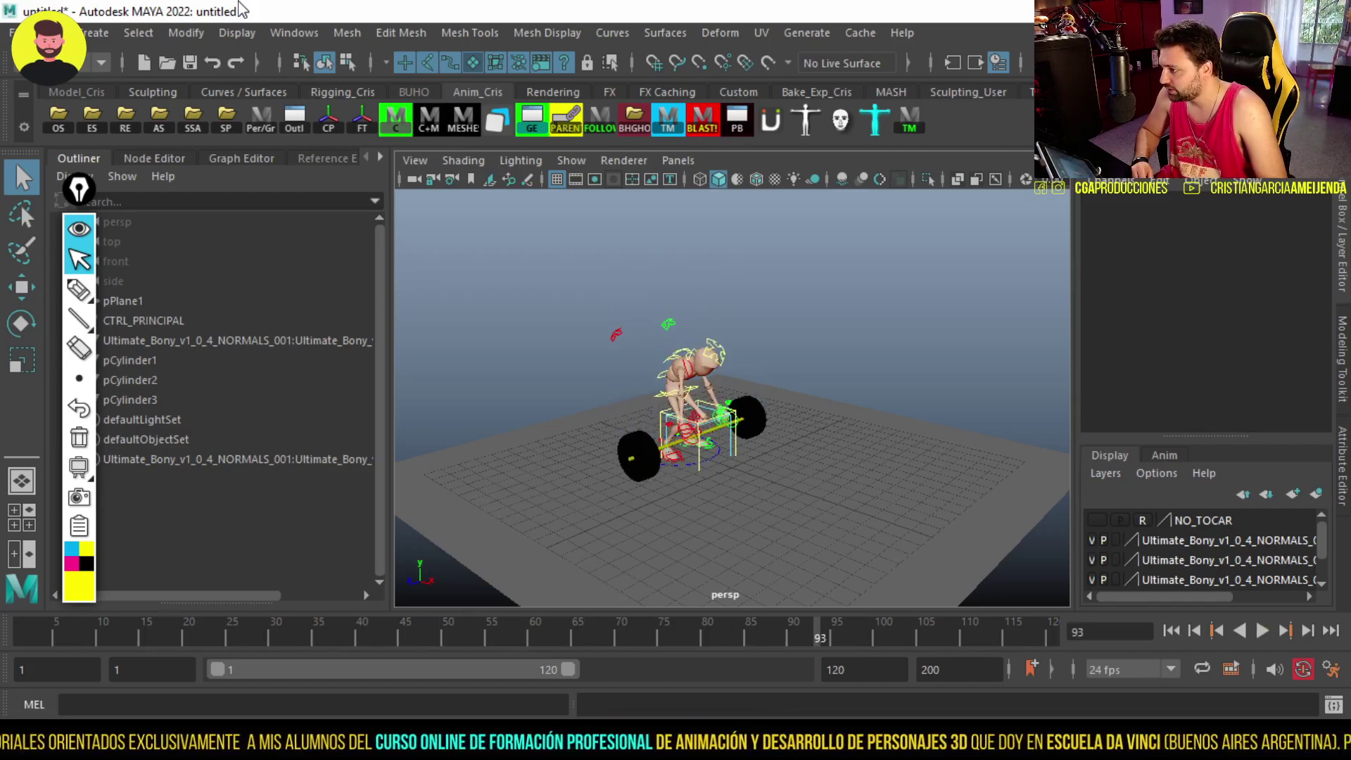
click(32, 631)
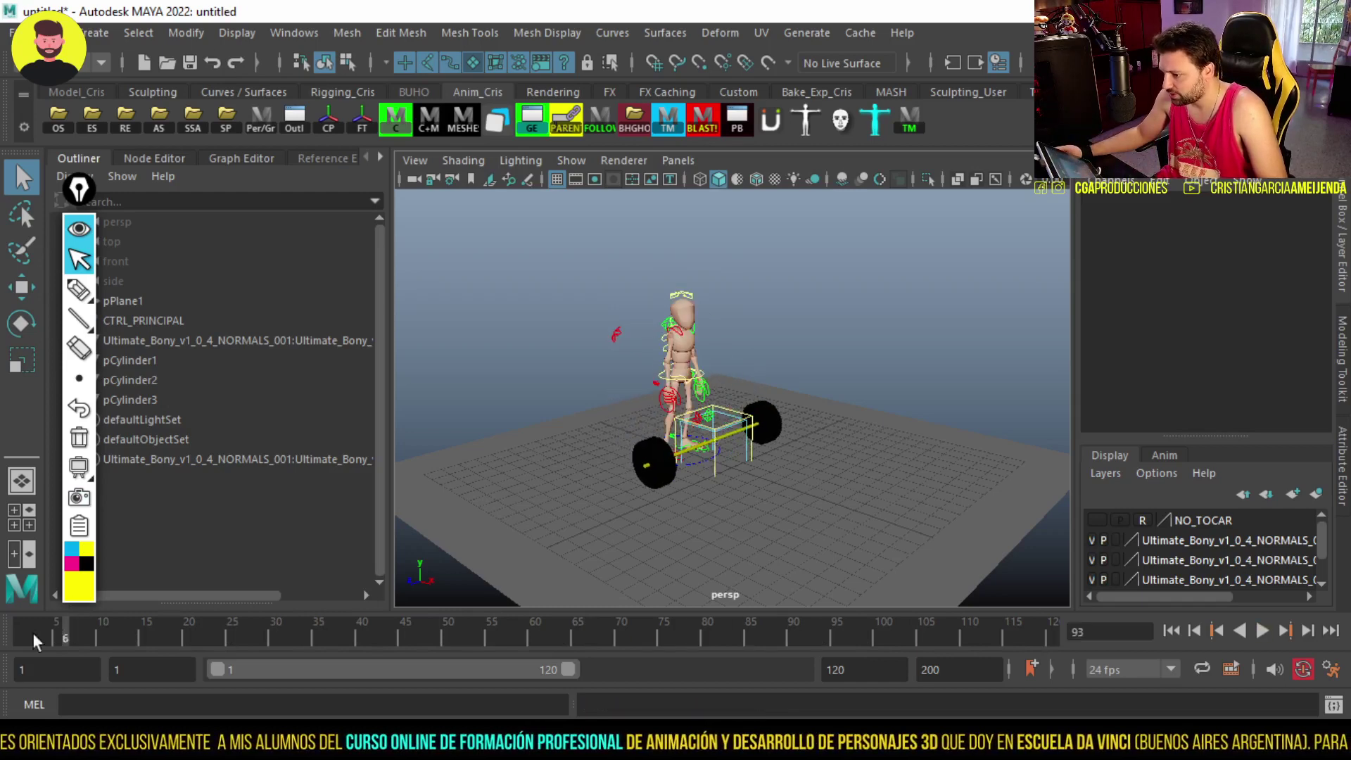
scroll(990, 455, up, 4)
scroll(989, 455, up, 3)
key(alt+v)
scroll(936, 436, down, 3)
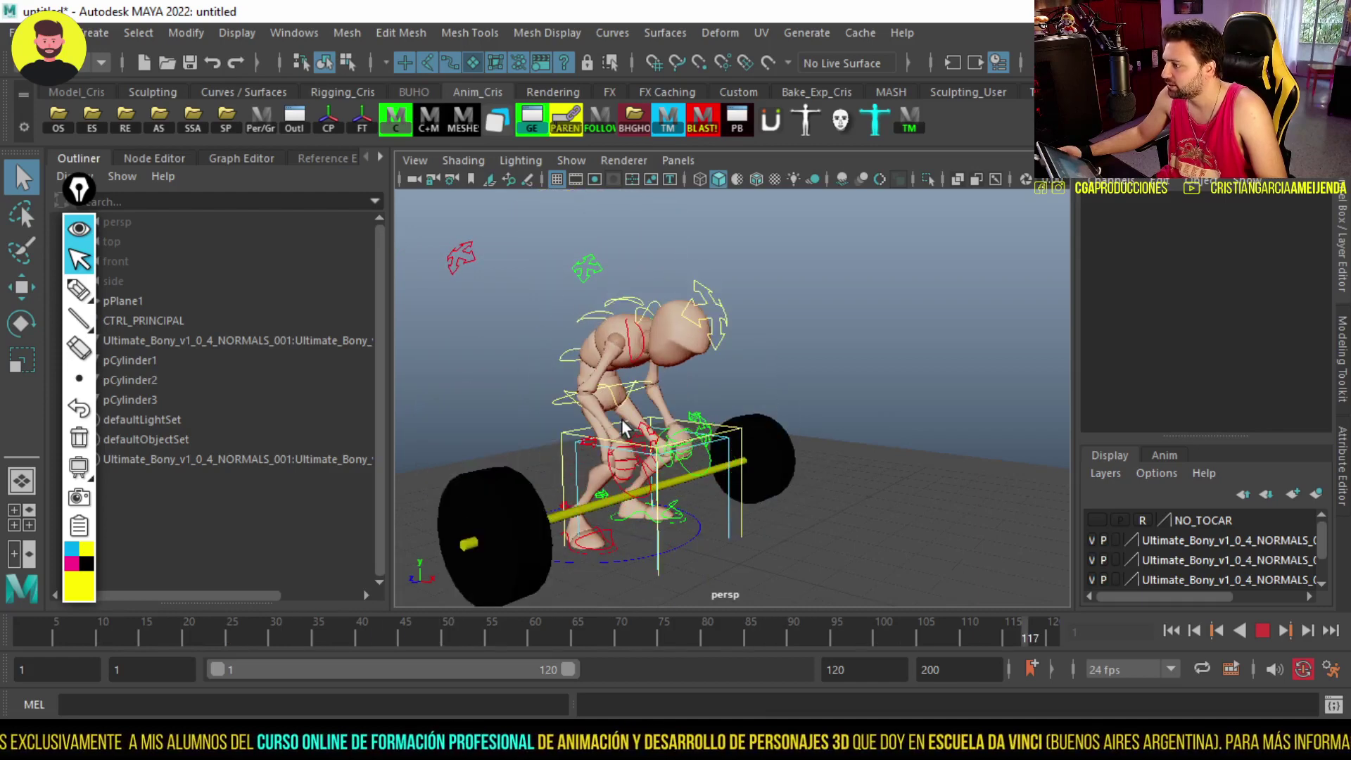
mouse_move(703, 639)
mouse_down()
mouse_move(942, 640)
mouse_move(846, 660)
mouse_move(892, 665)
mouse_move(823, 660)
mouse_up()
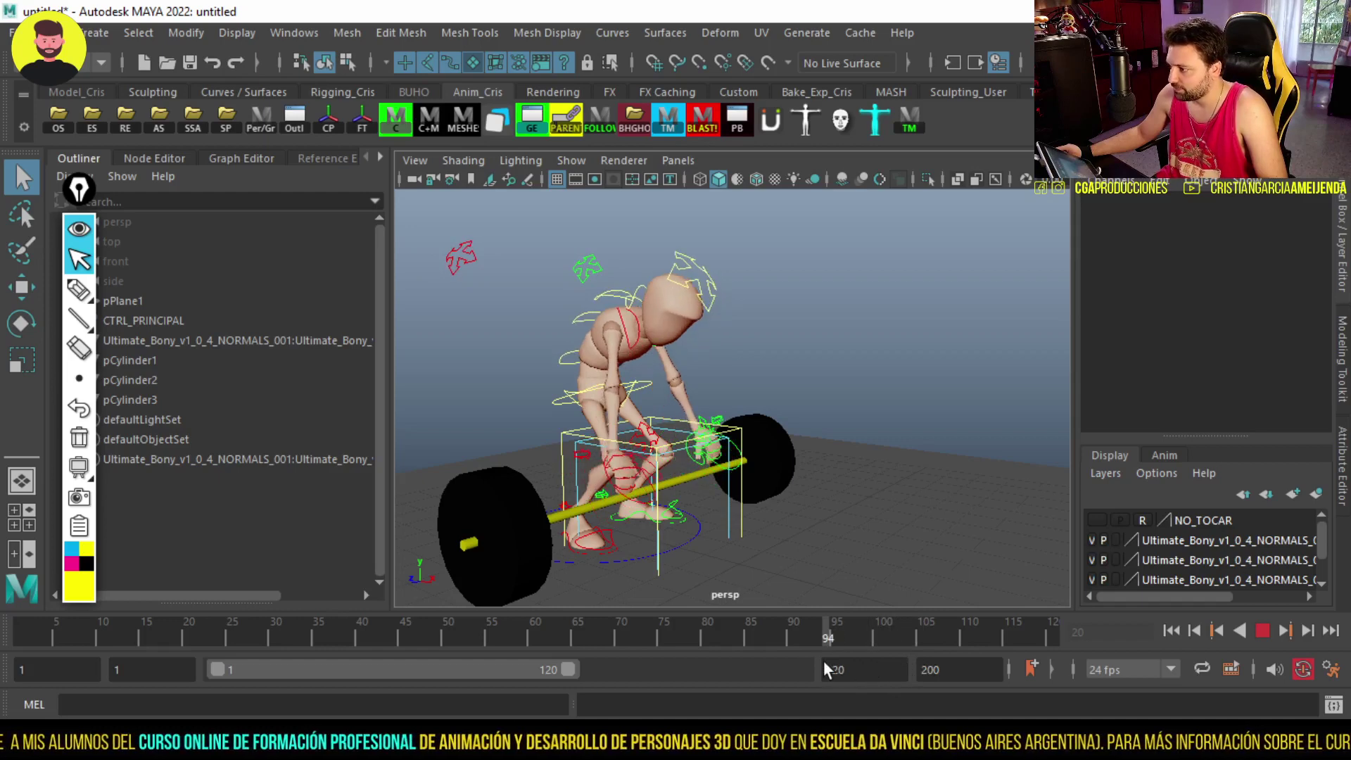
Adjust Bony_ROOTC's forward tilt and lower its position around frame 100, then play back
alt+drag(556, 417, 581, 472)
click(482, 433)
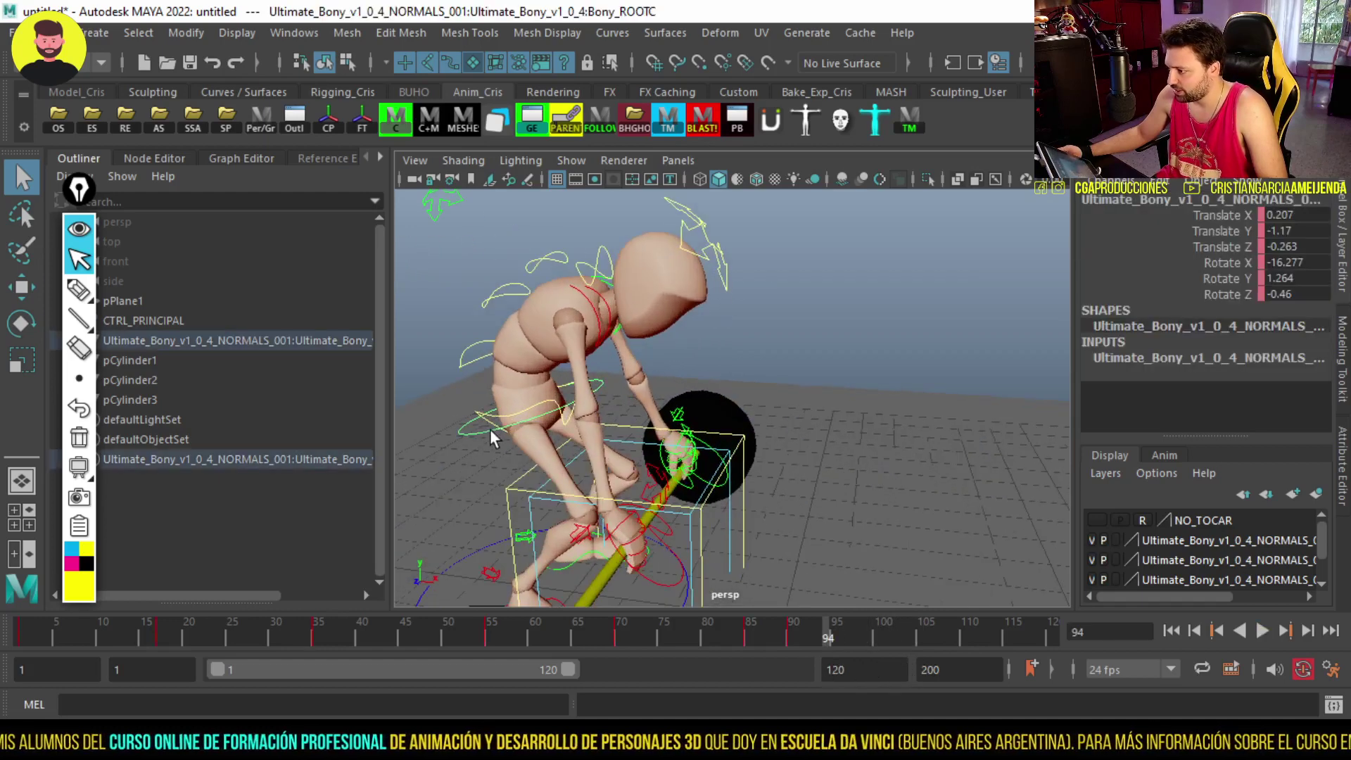
key(w)
middle_drag(525, 404, 679, 478)
mouse_move(827, 633)
mouse_down()
mouse_move(753, 631)
mouse_move(873, 640)
mouse_up()
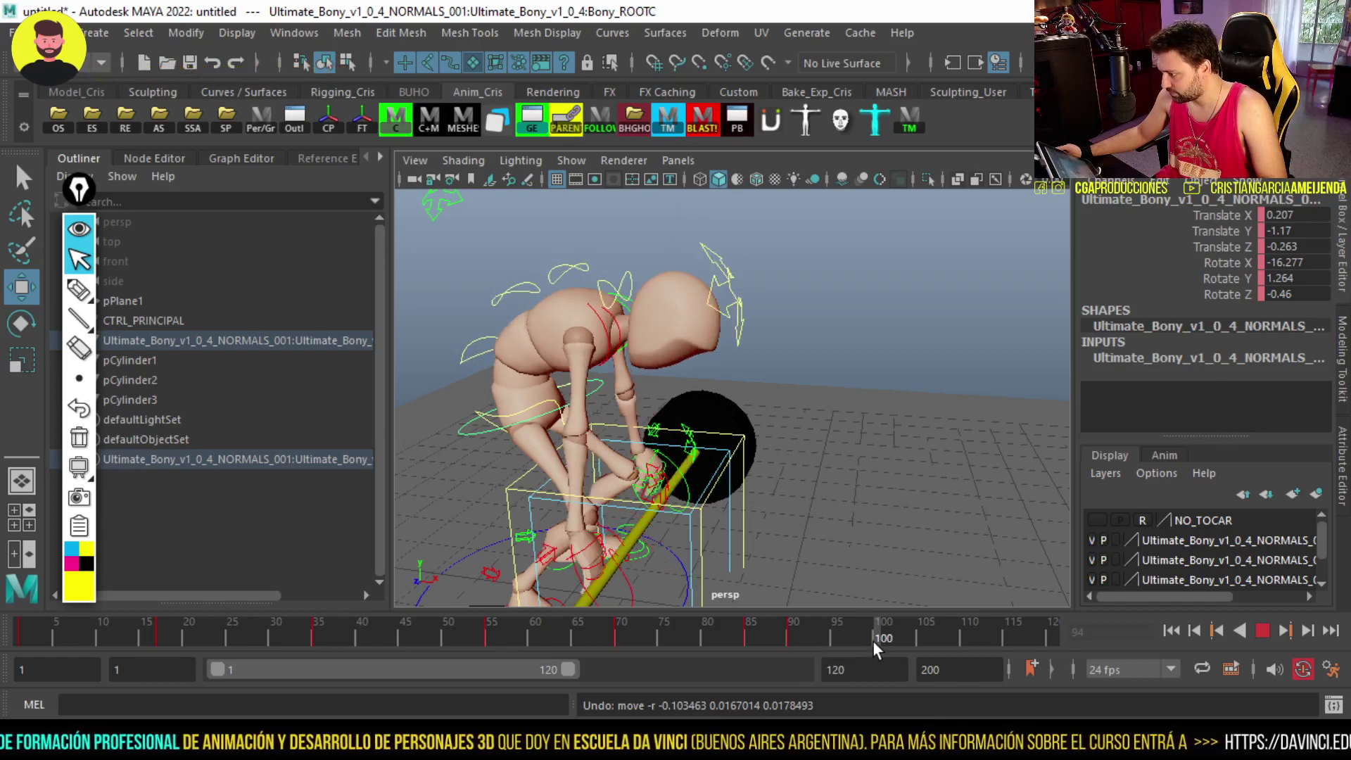
key(e)
drag(632, 311, 637, 307)
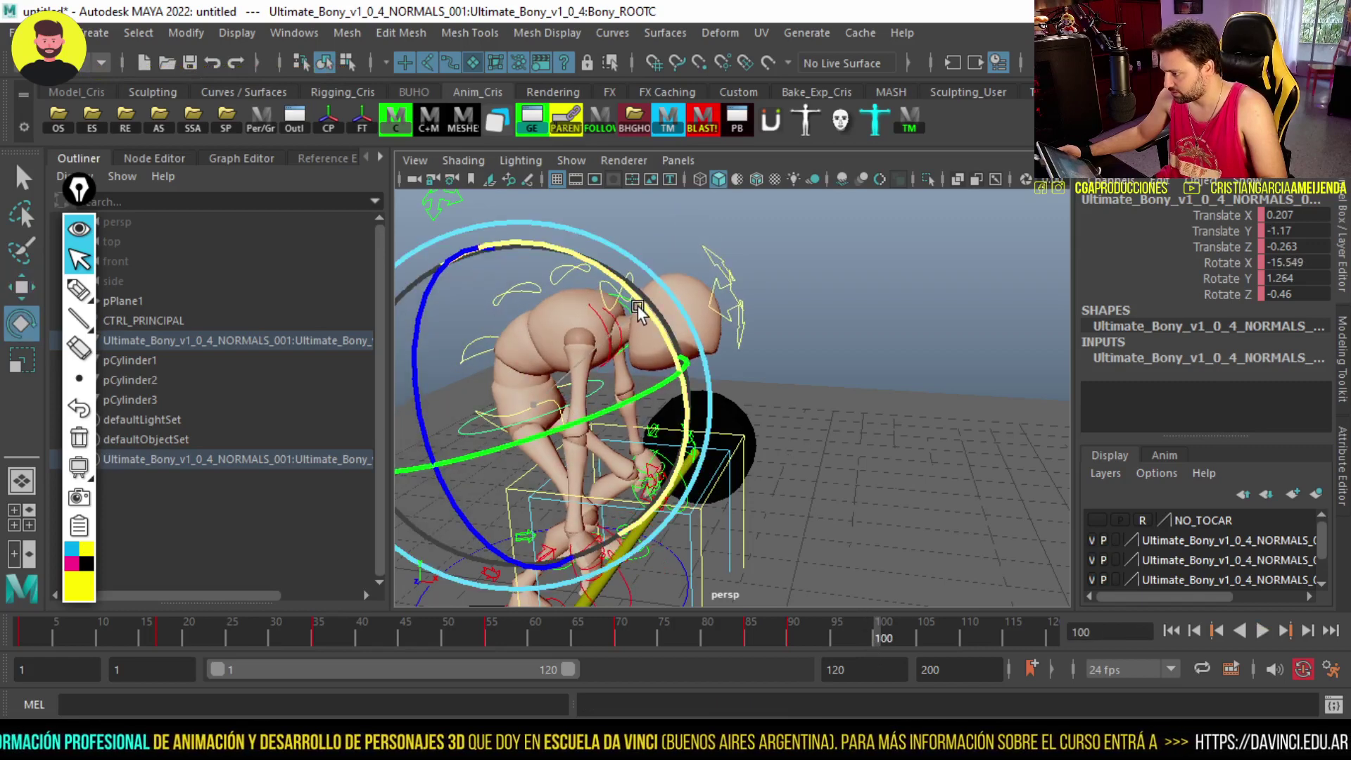
key(w)
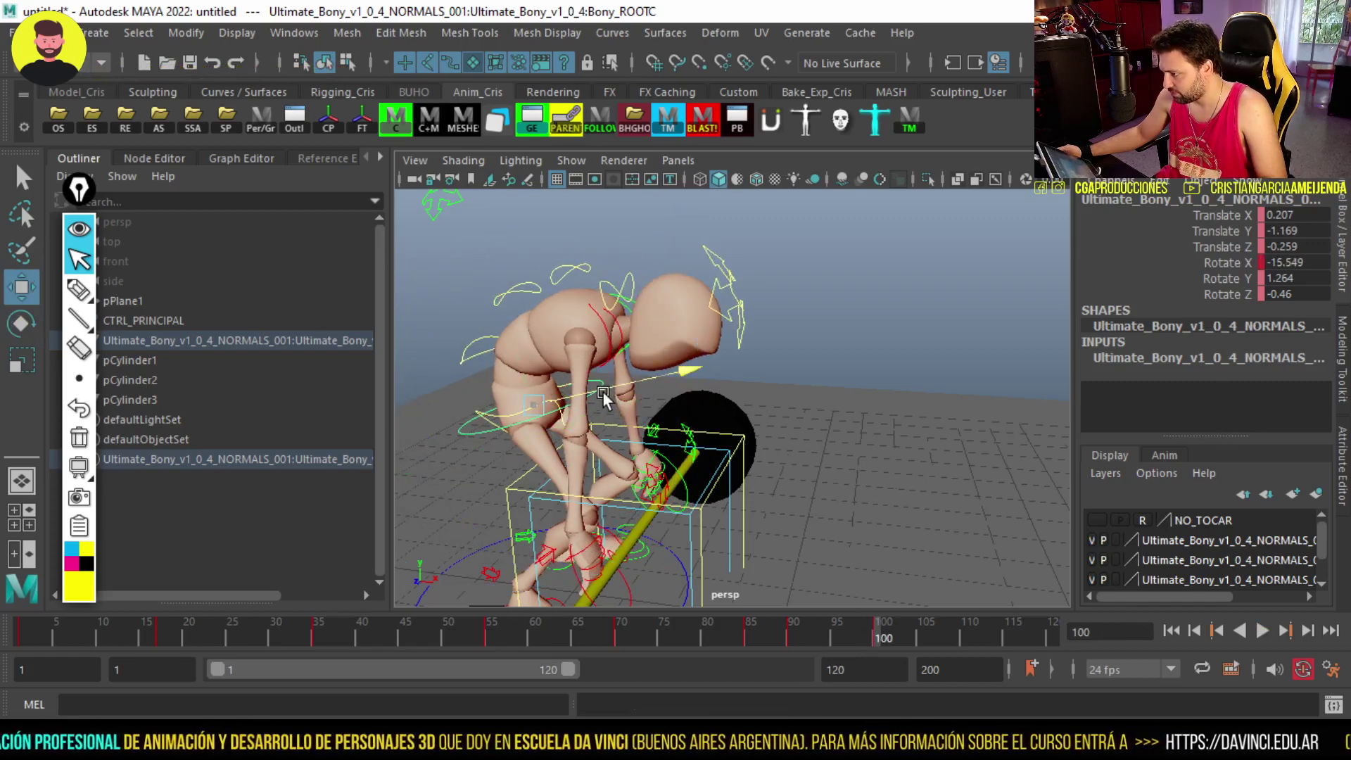
drag(603, 394, 601, 392)
key(alt+v)
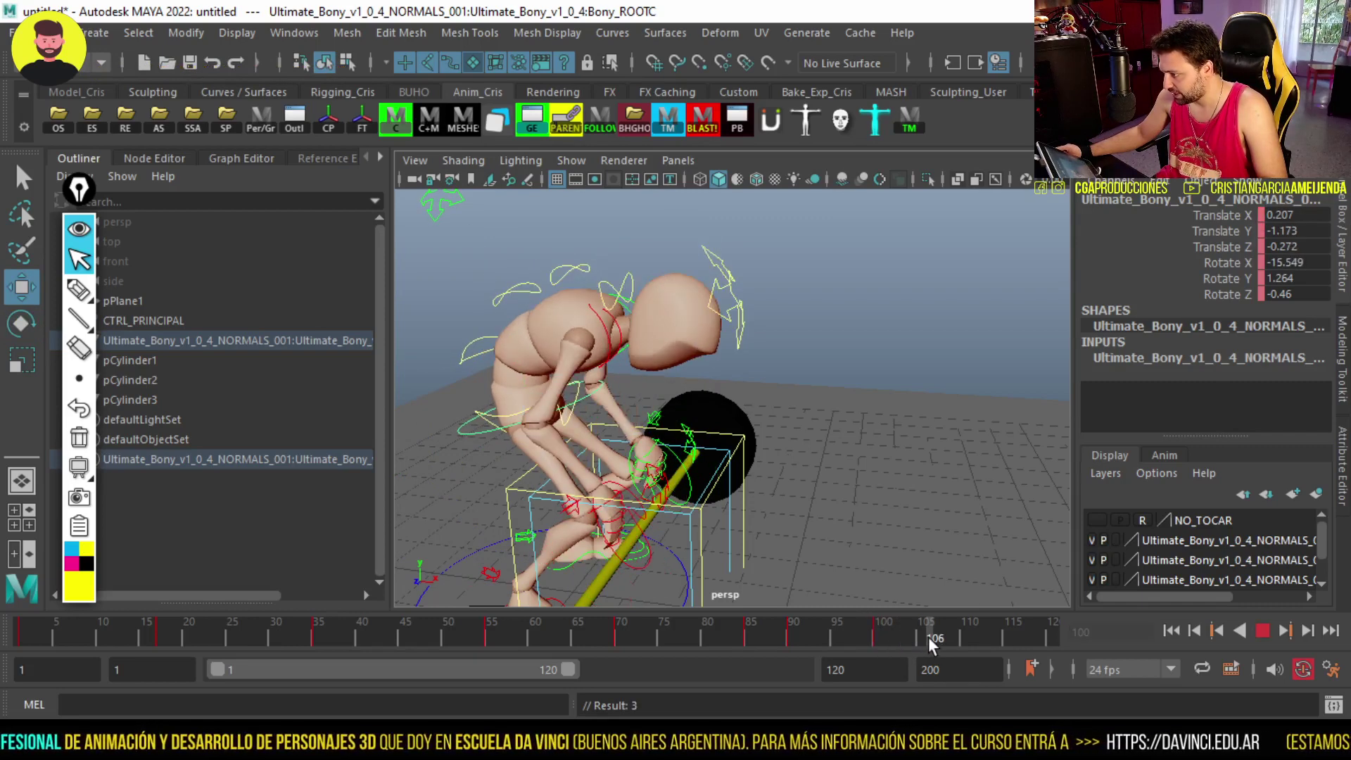
At frame 105, ease the root's tilt to -14.39 in X, nudge it lower, and replay
drag(927, 636, 914, 638)
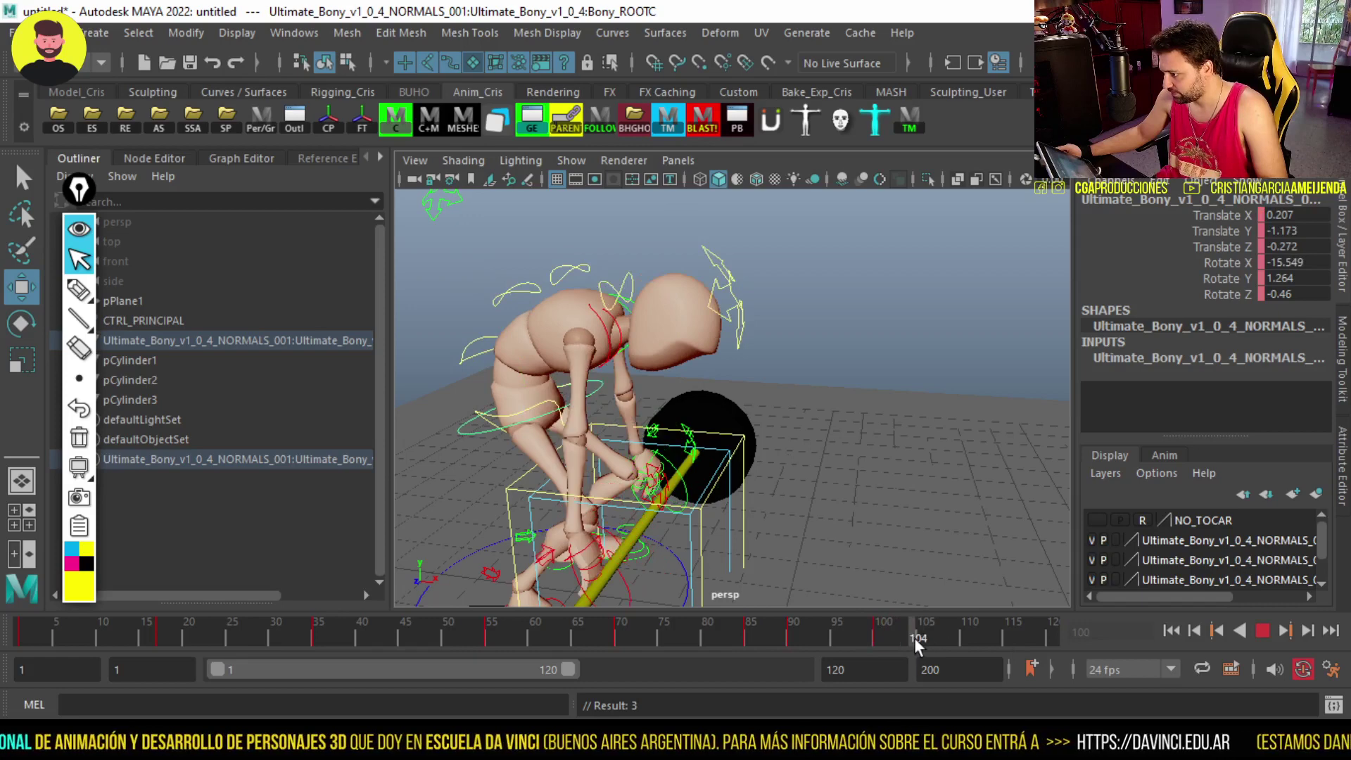
drag(914, 637, 916, 643)
key(e)
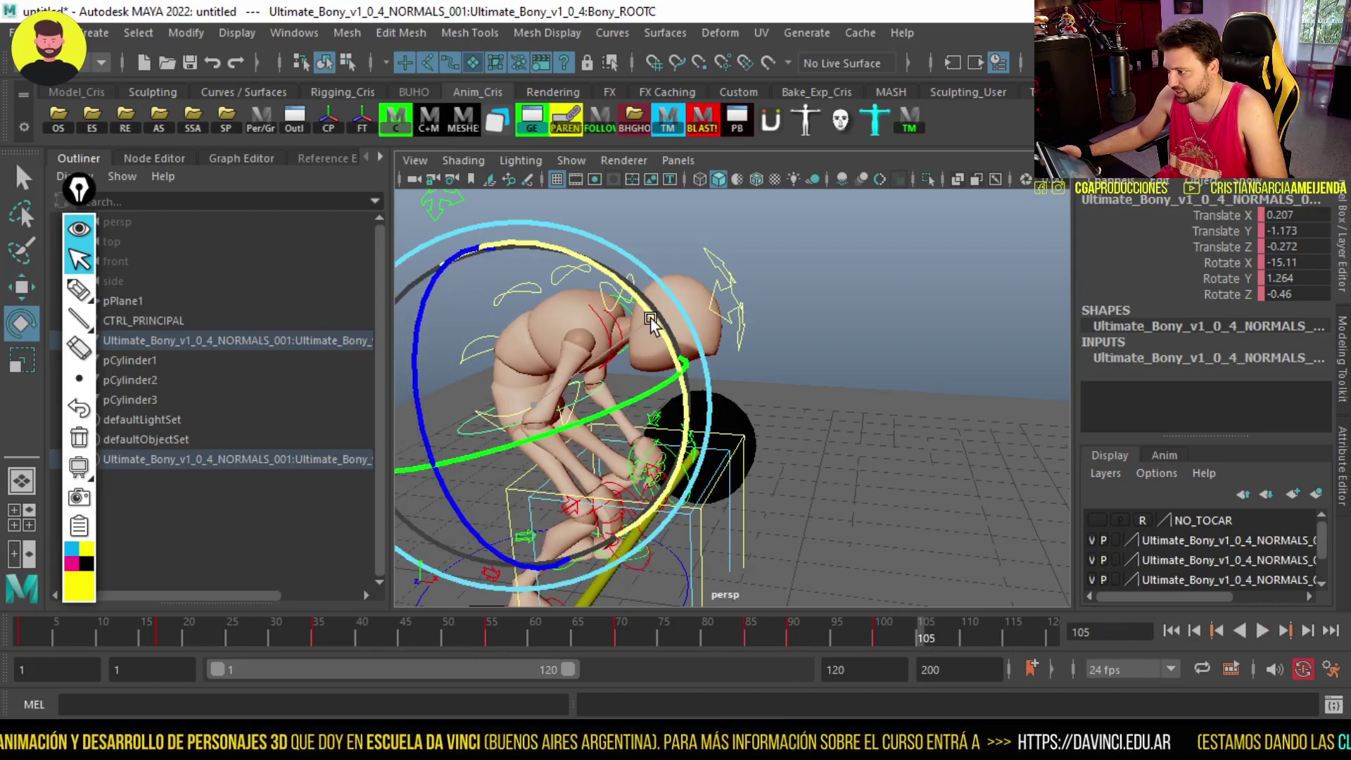
key(w)
alt+drag(650, 331, 651, 407)
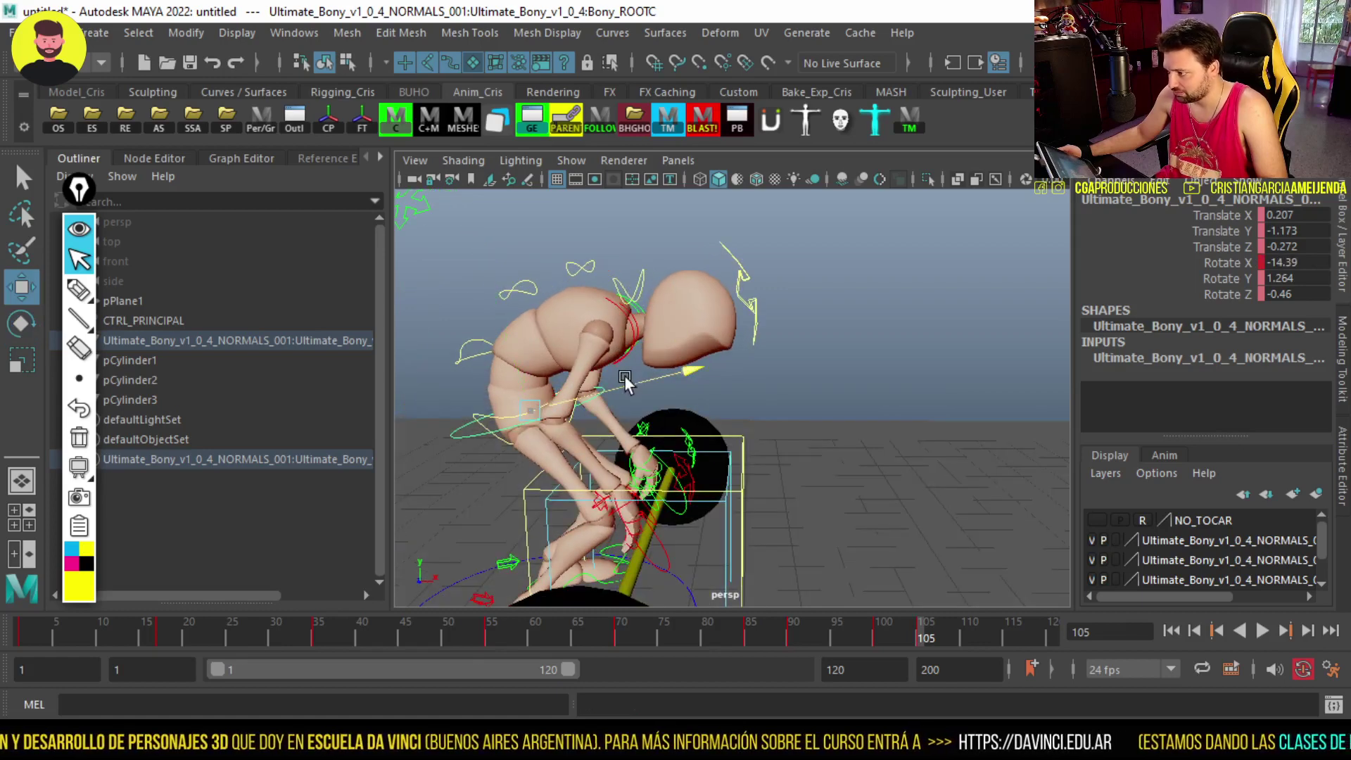
drag(623, 374, 624, 375)
key(alt+v)
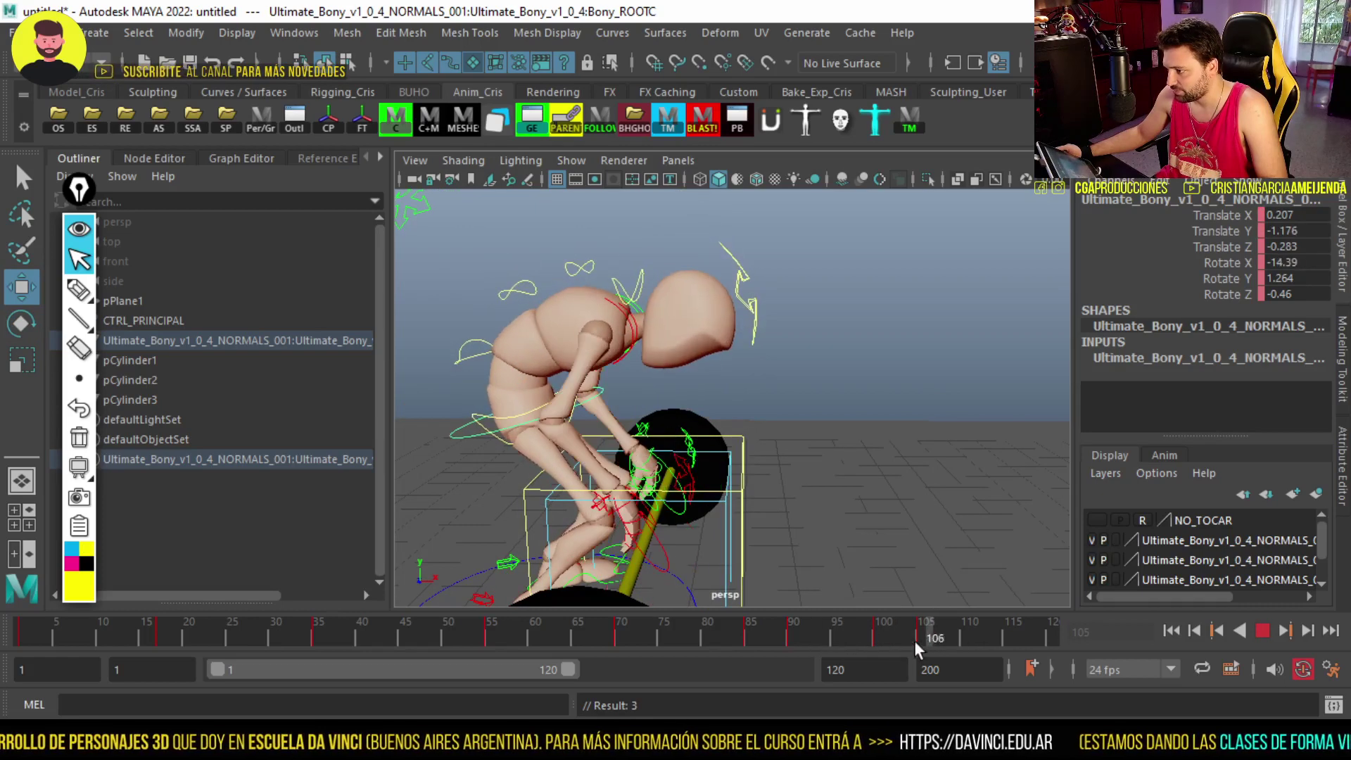
key(q)
shift+drag(946, 634, 21, 633)
Make the selected keys stepped, undo a stray root move, and review playback from frame 103
right_click(548, 633)
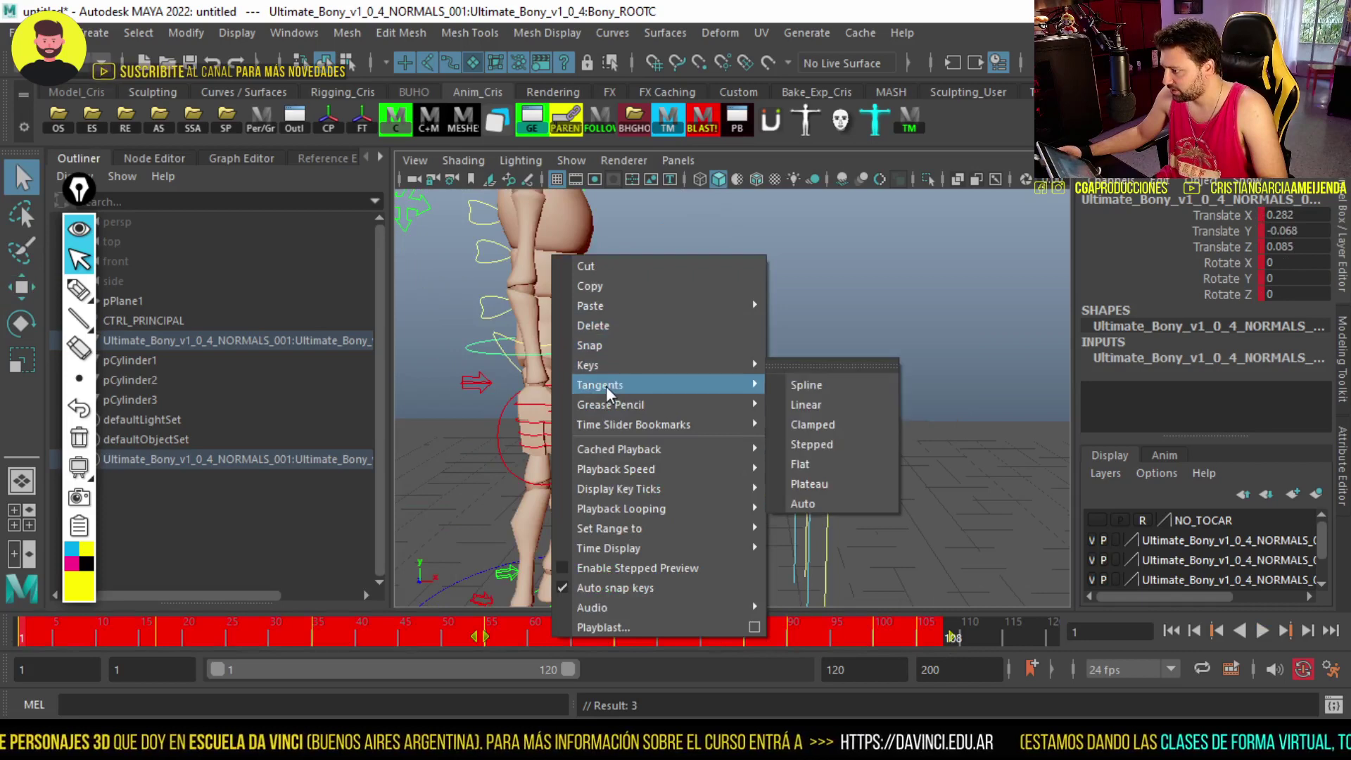
click(812, 444)
mouse_move(902, 630)
mouse_down()
mouse_move(1050, 639)
mouse_move(1006, 648)
mouse_move(1050, 653)
mouse_up()
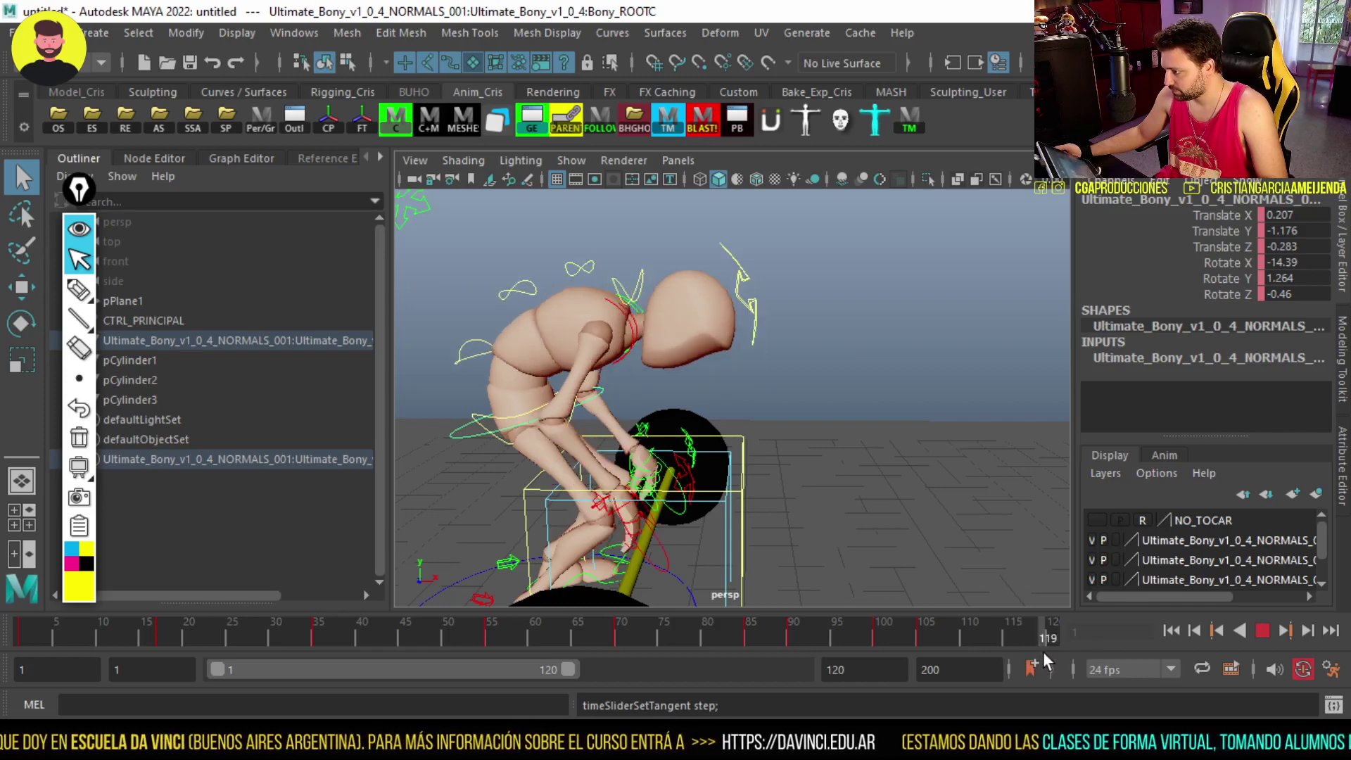
key(w)
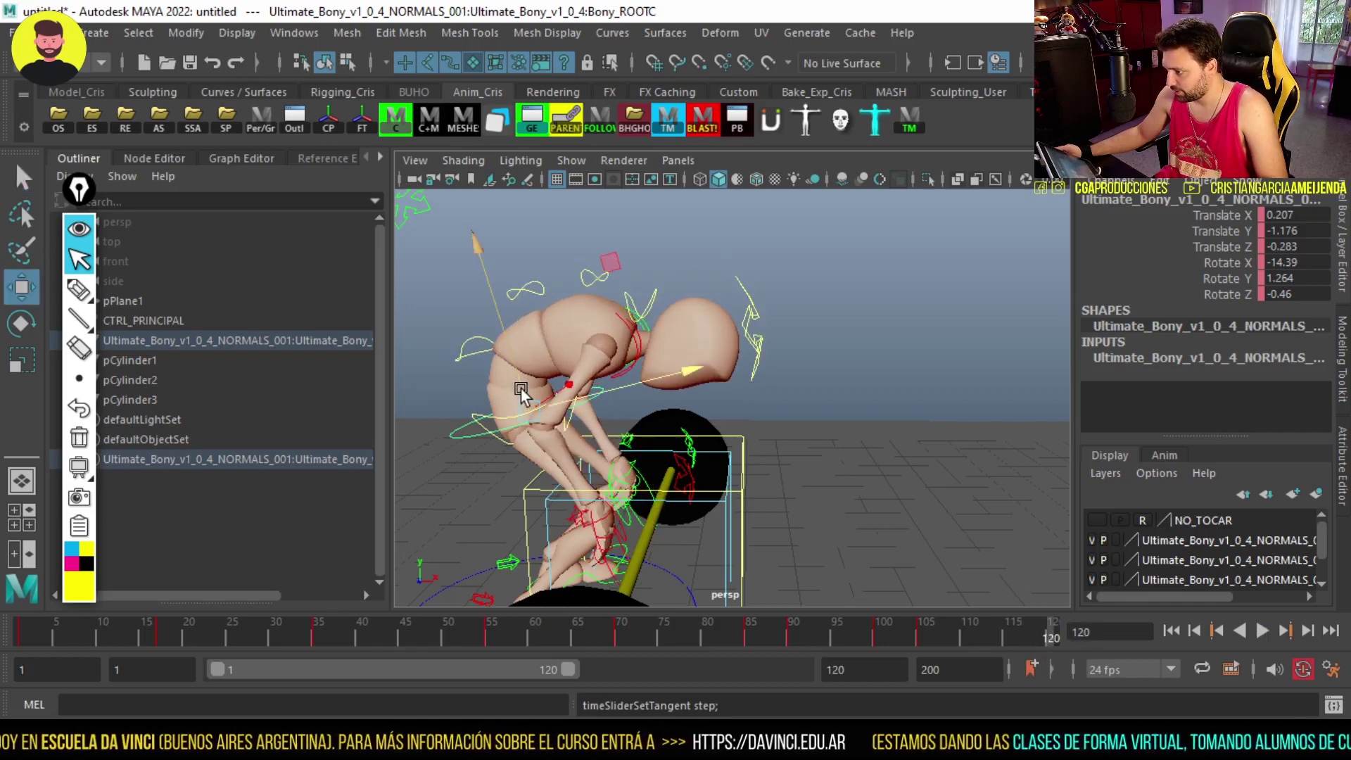
click(538, 399)
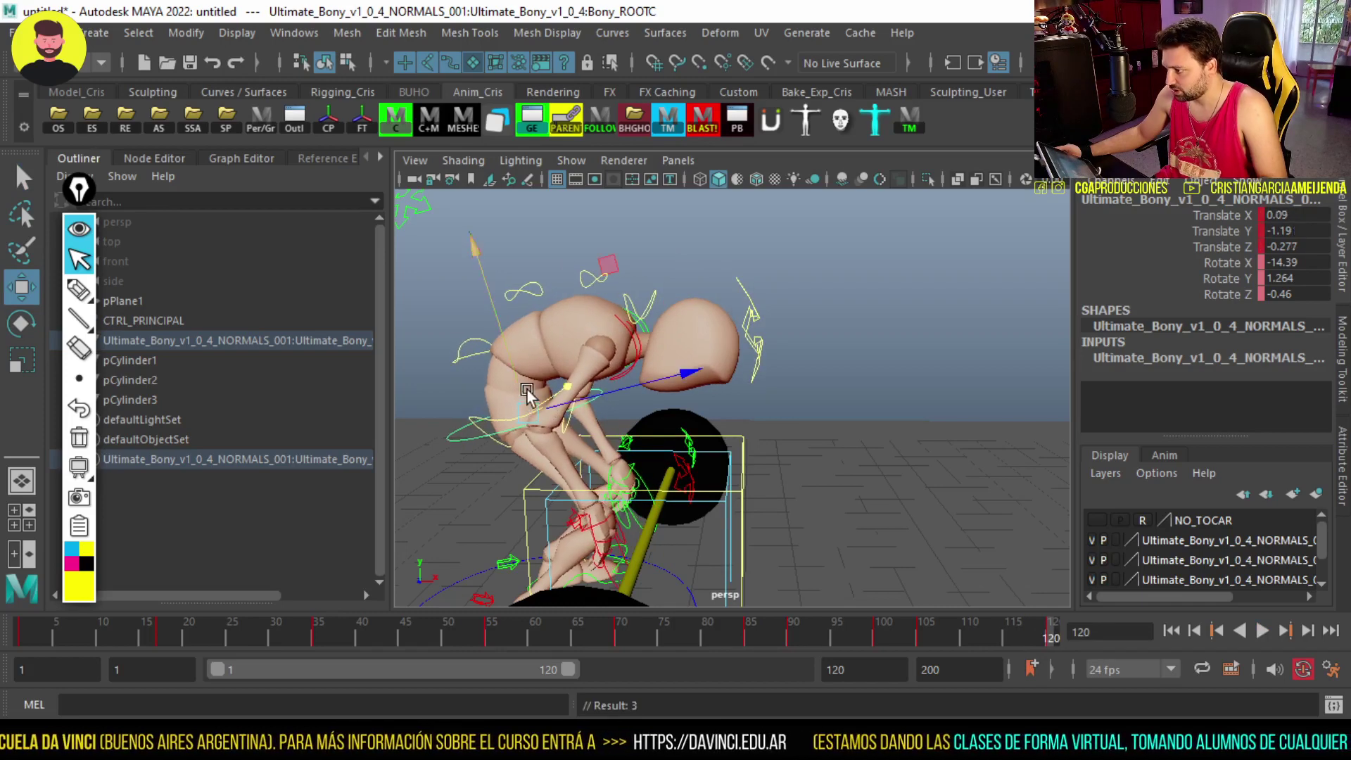
key(ctrl+z)
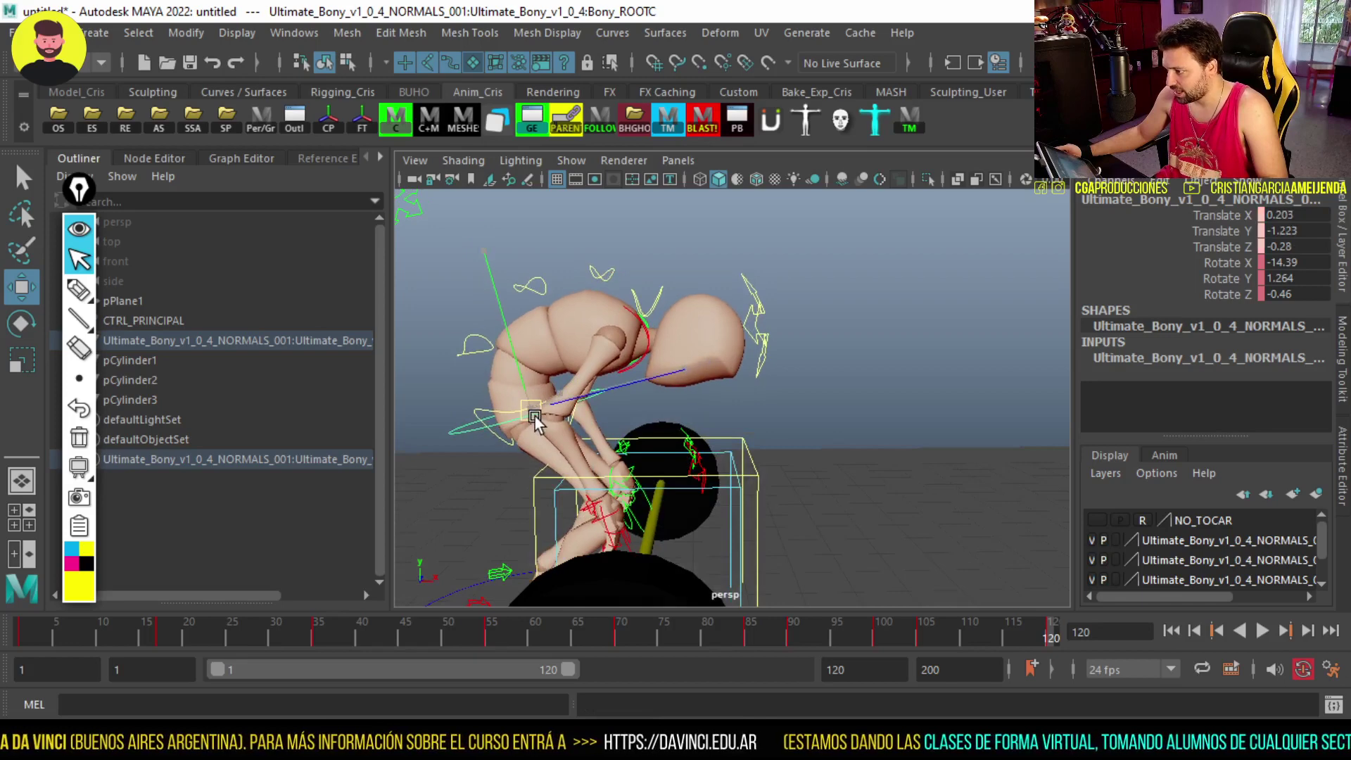
click(1040, 628)
mouse_move(1019, 630)
mouse_down()
mouse_move(814, 634)
mouse_move(1087, 640)
mouse_move(831, 648)
mouse_up()
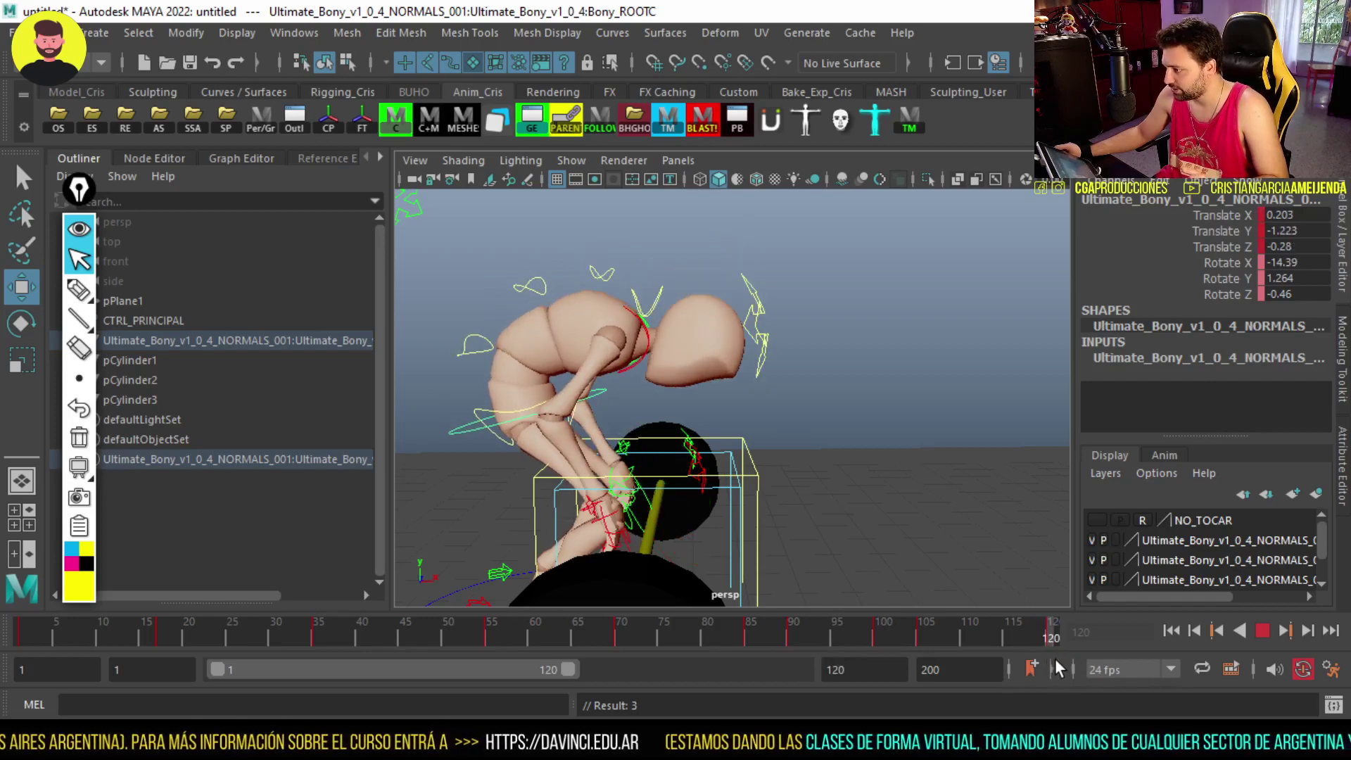
mouse_move(1054, 657)
mouse_down()
mouse_move(864, 654)
mouse_move(909, 657)
mouse_up()
key(alt+v)
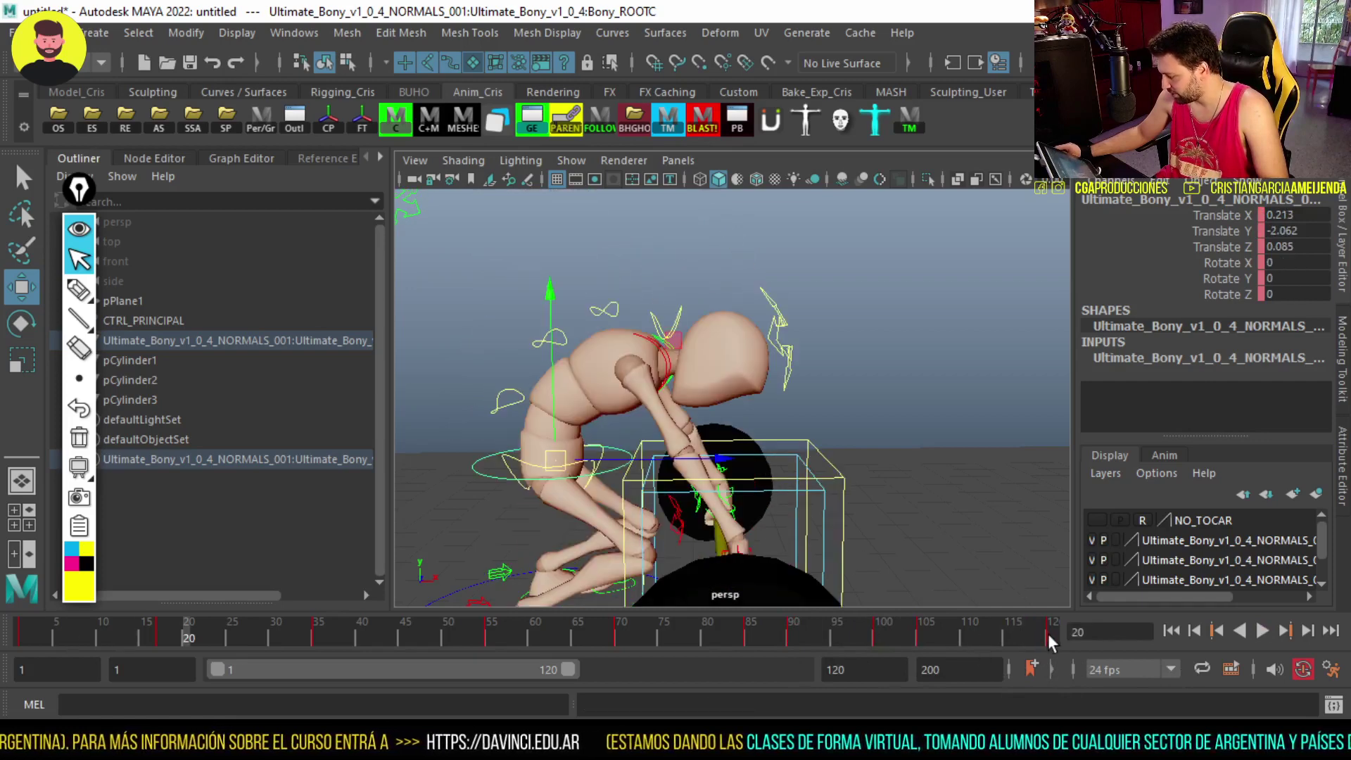
Delete the root key at frame 120 and replay, stopping at frame 101
right_click(1048, 633)
click(1131, 324)
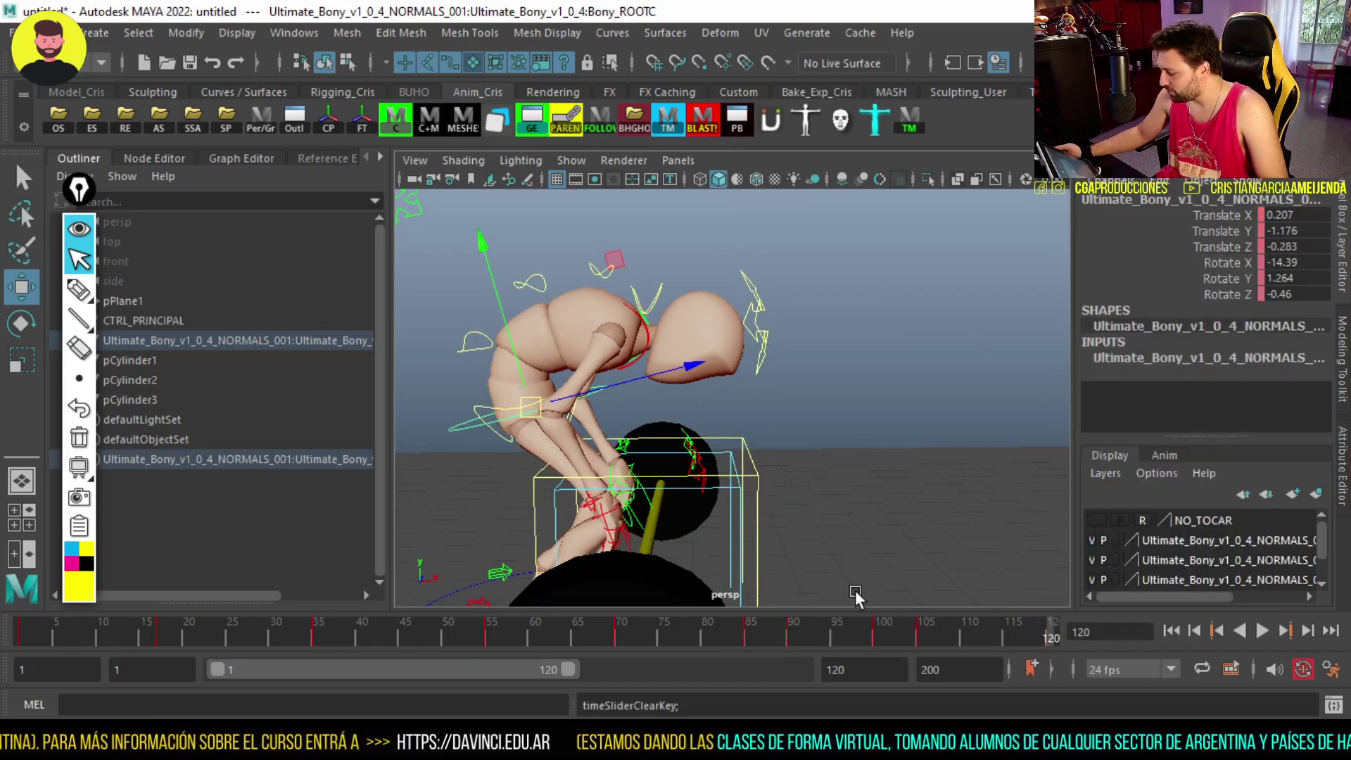
key(alt+v)
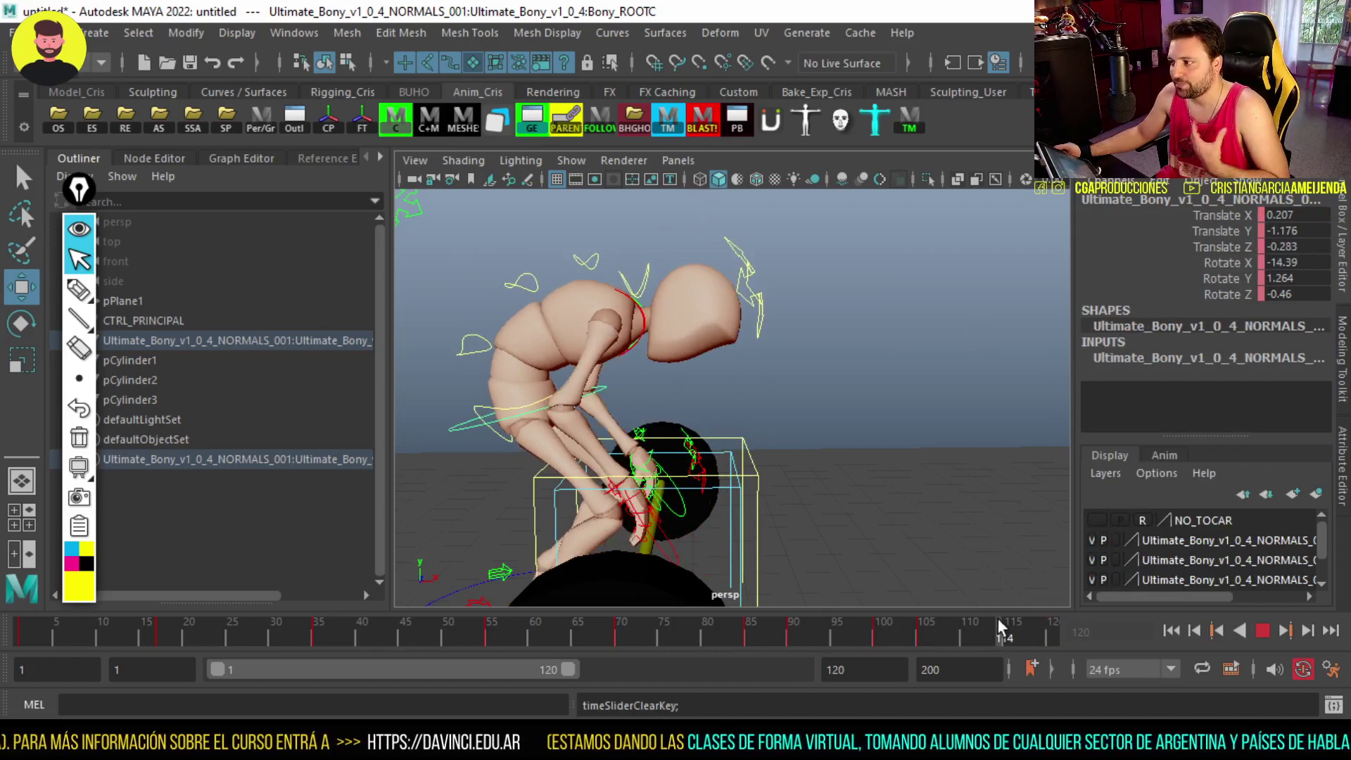
drag(998, 618, 886, 598)
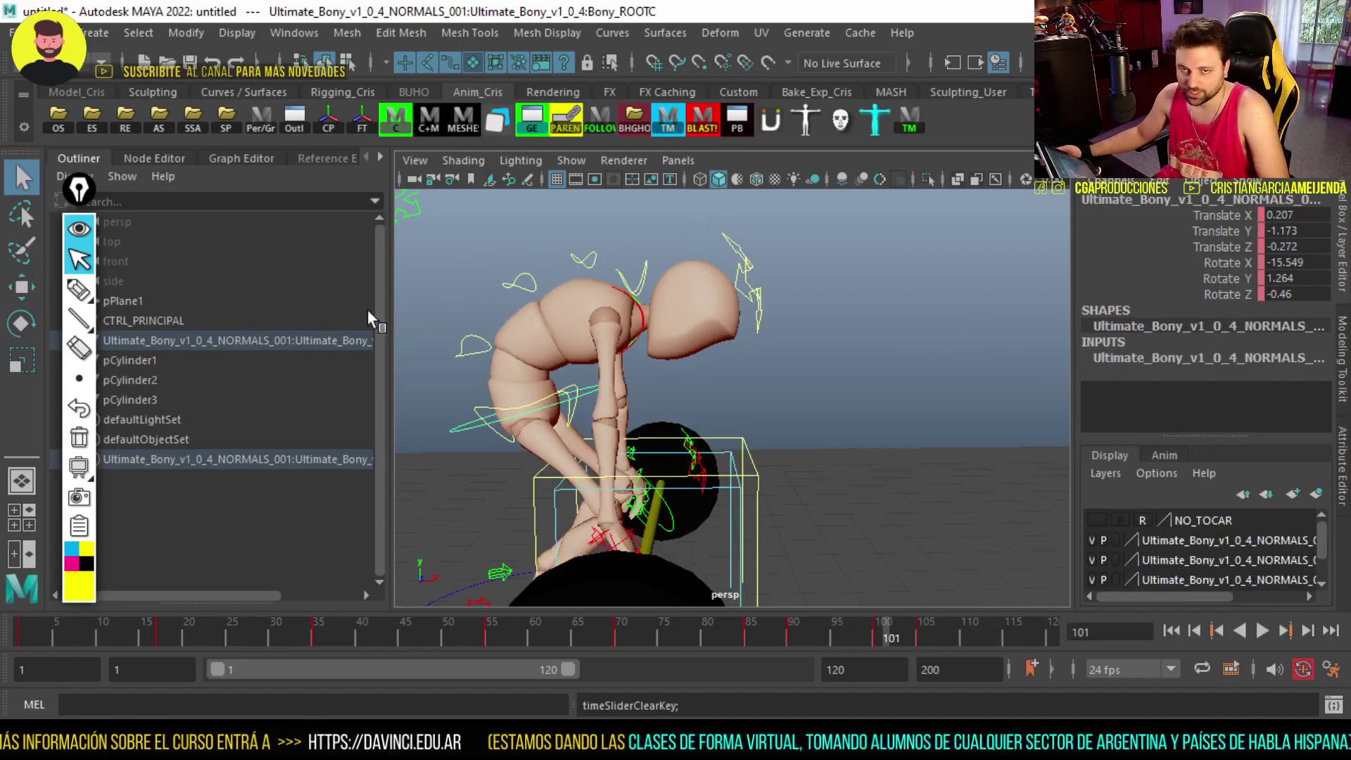
Start a new empty scene, discarding the unsaved changes
click(12, 32)
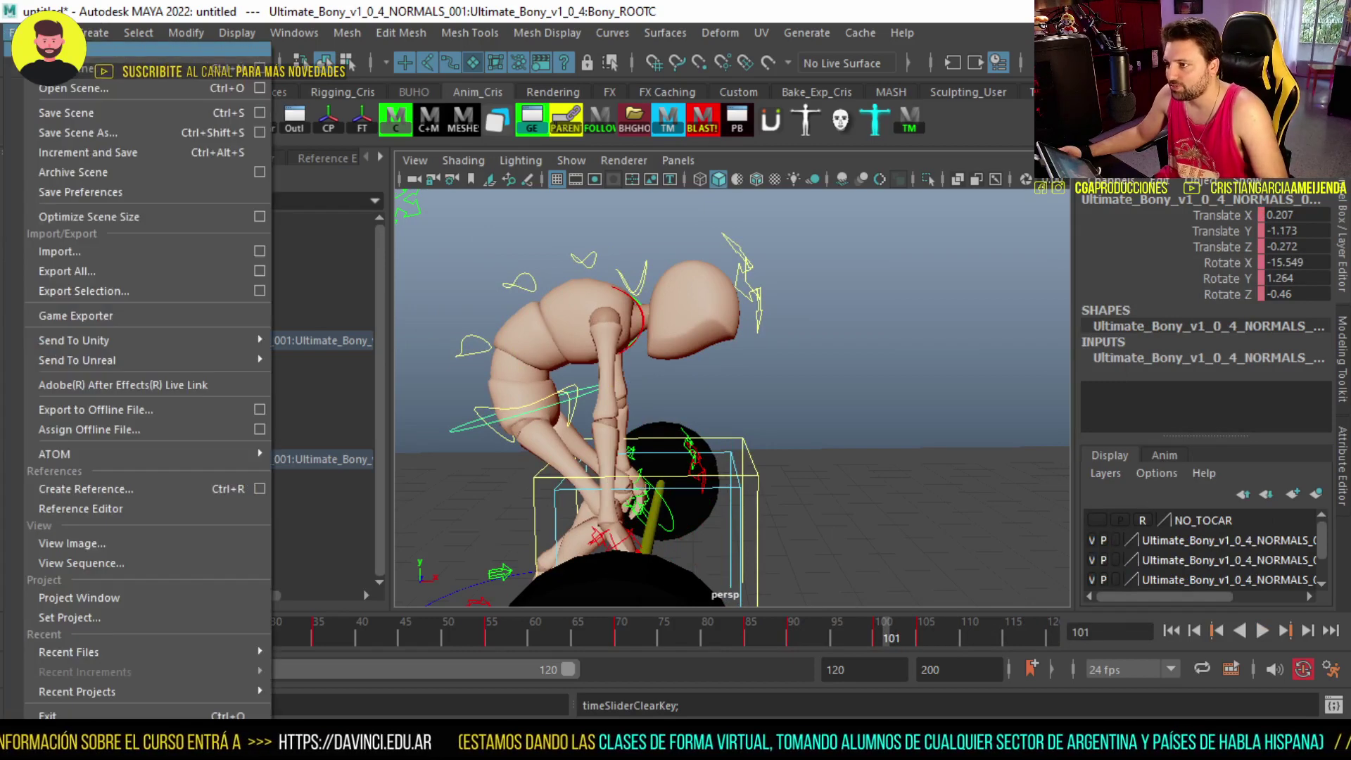
click(64, 68)
click(694, 370)
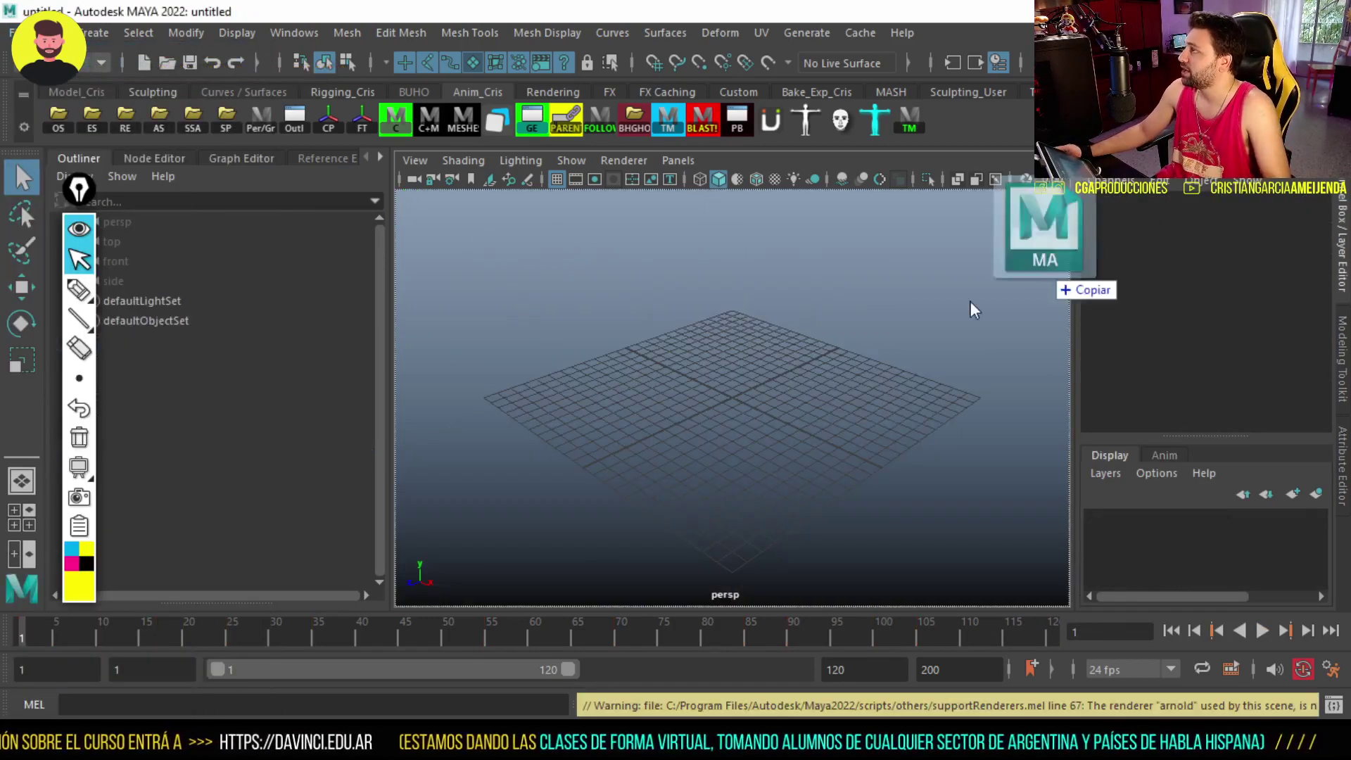
Drag the finished barbell-lift .ma file into the viewport and play it back
drag(970, 301, 712, 403)
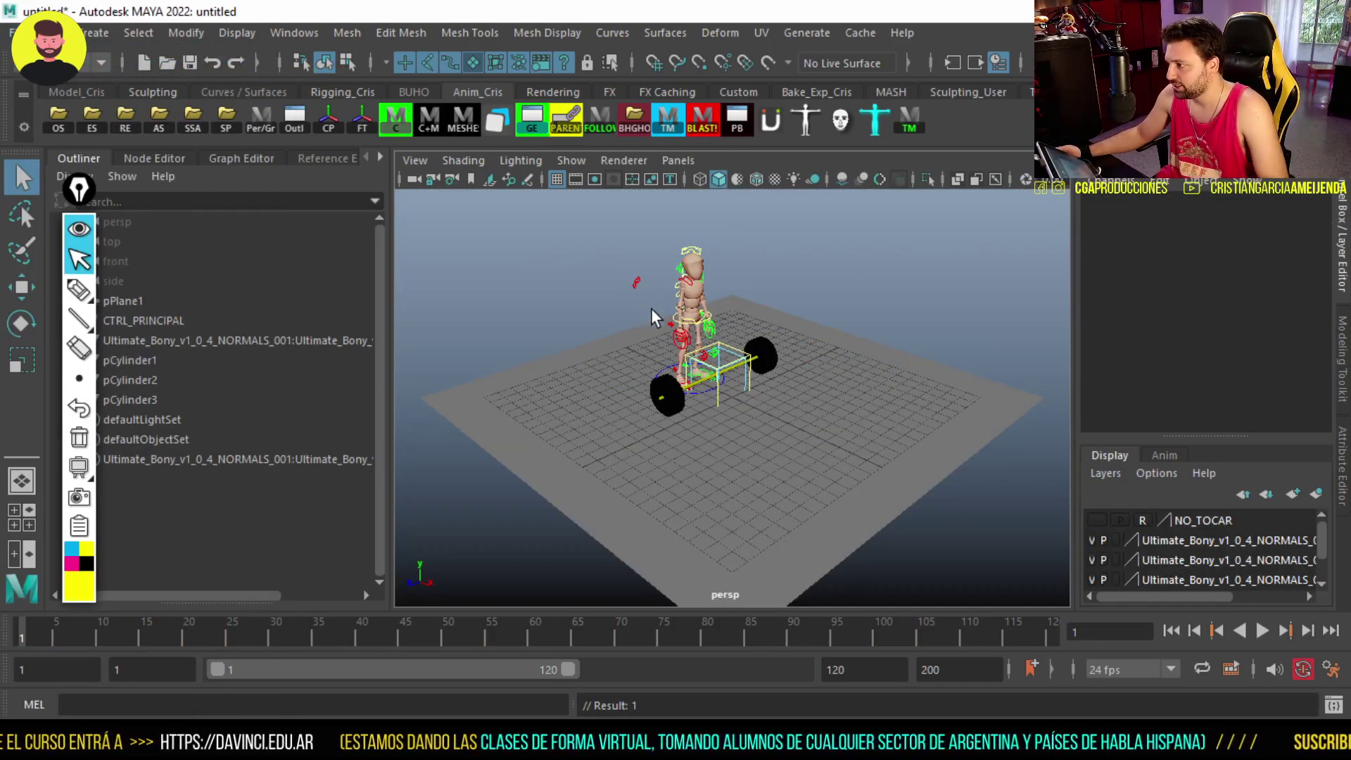
scroll(652, 318, up, 3)
scroll(651, 318, up, 2)
key(alt+v)
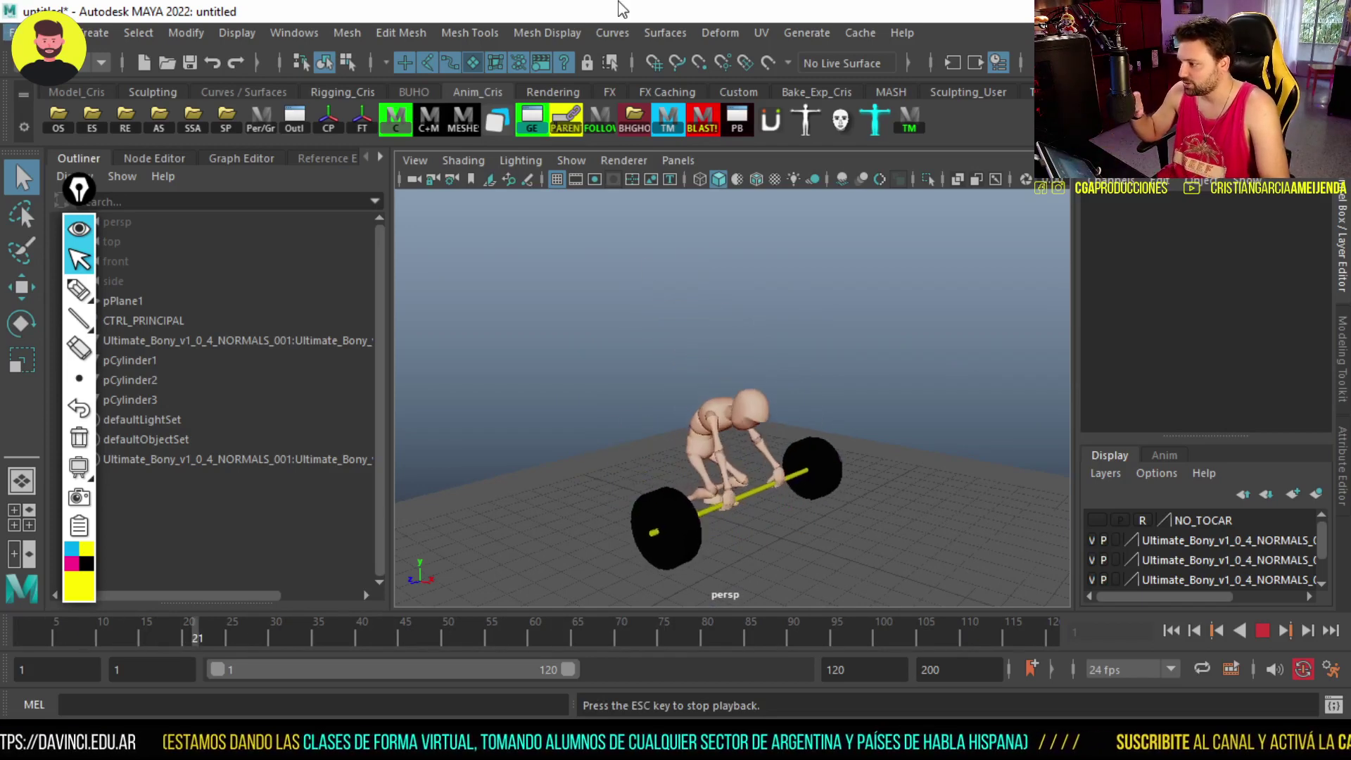
Set the playback end frame to 65 and replay the lift within the shorter range
key(Escape)
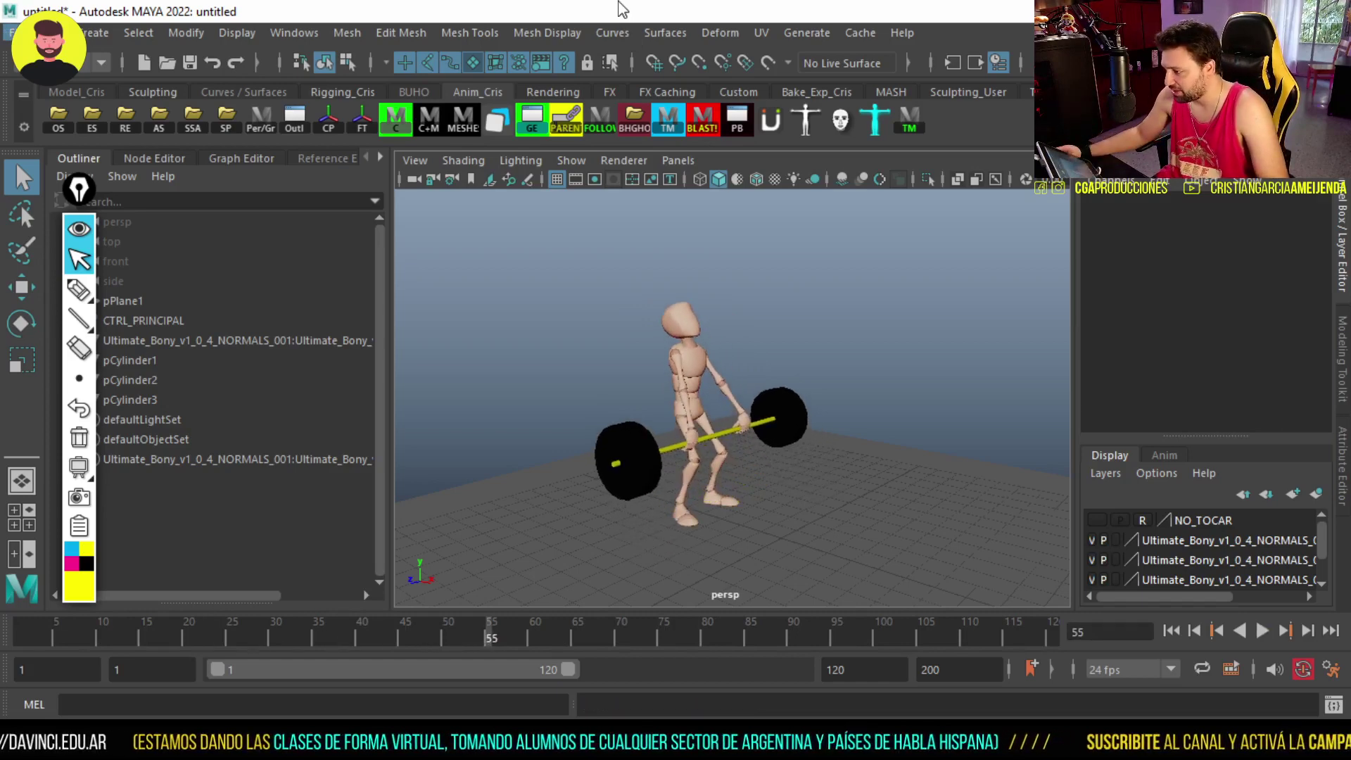
key(alt+v)
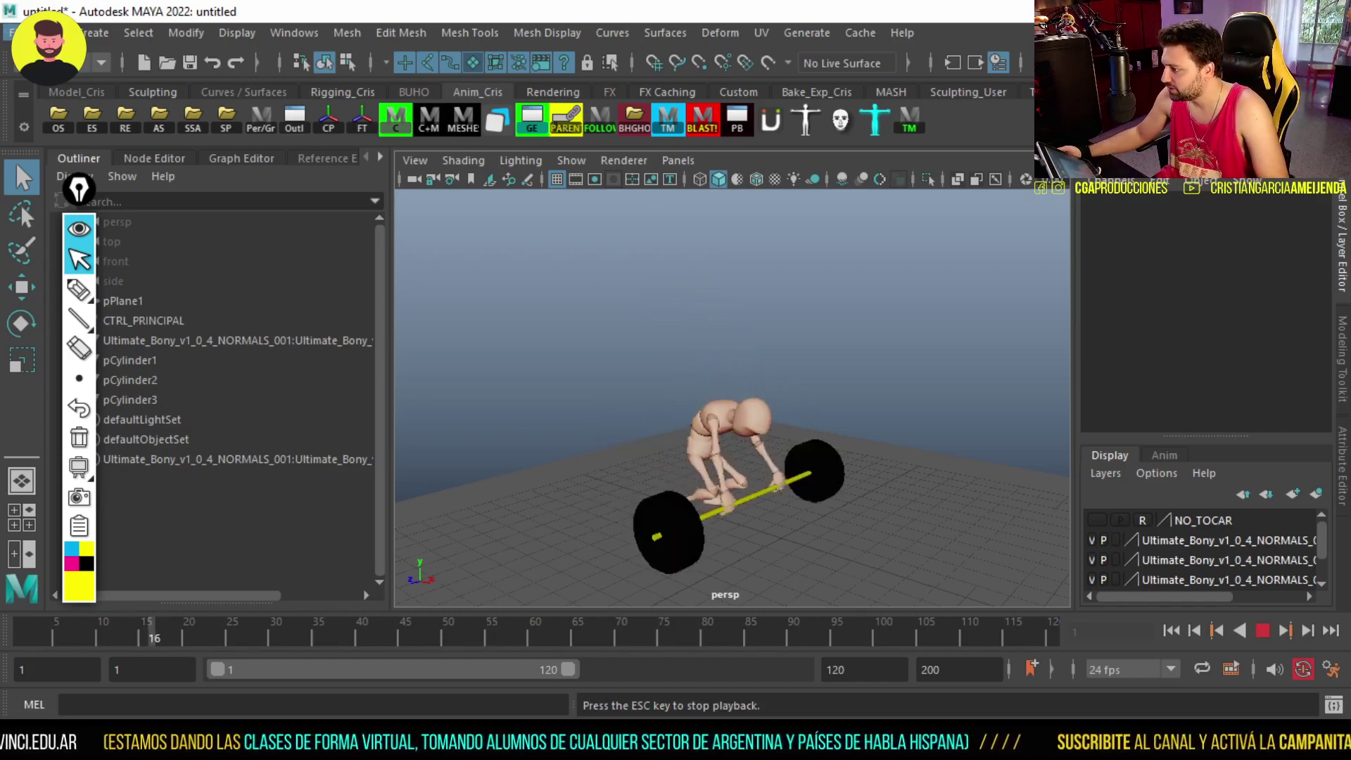
key(alt+v)
scroll(627, 437, up, 3)
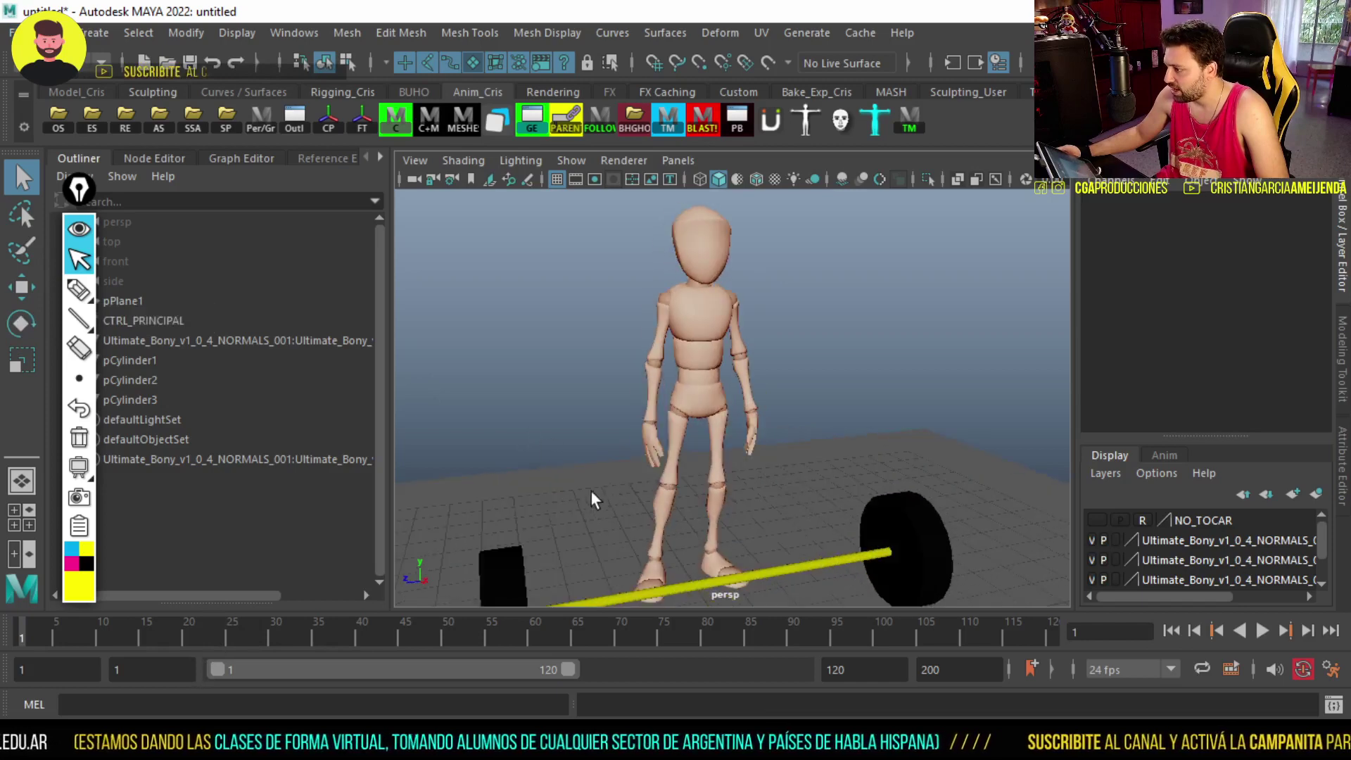
scroll(627, 436, up, 2)
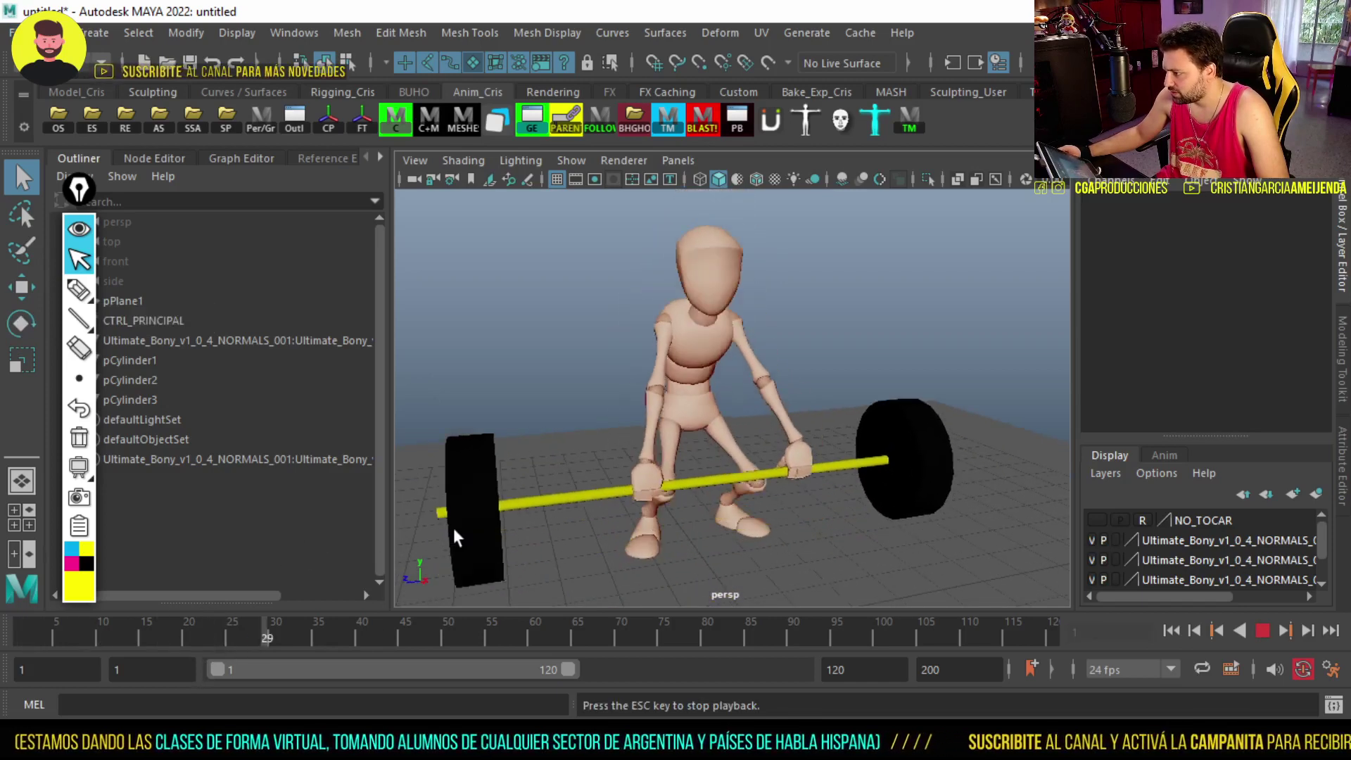
click(676, 626)
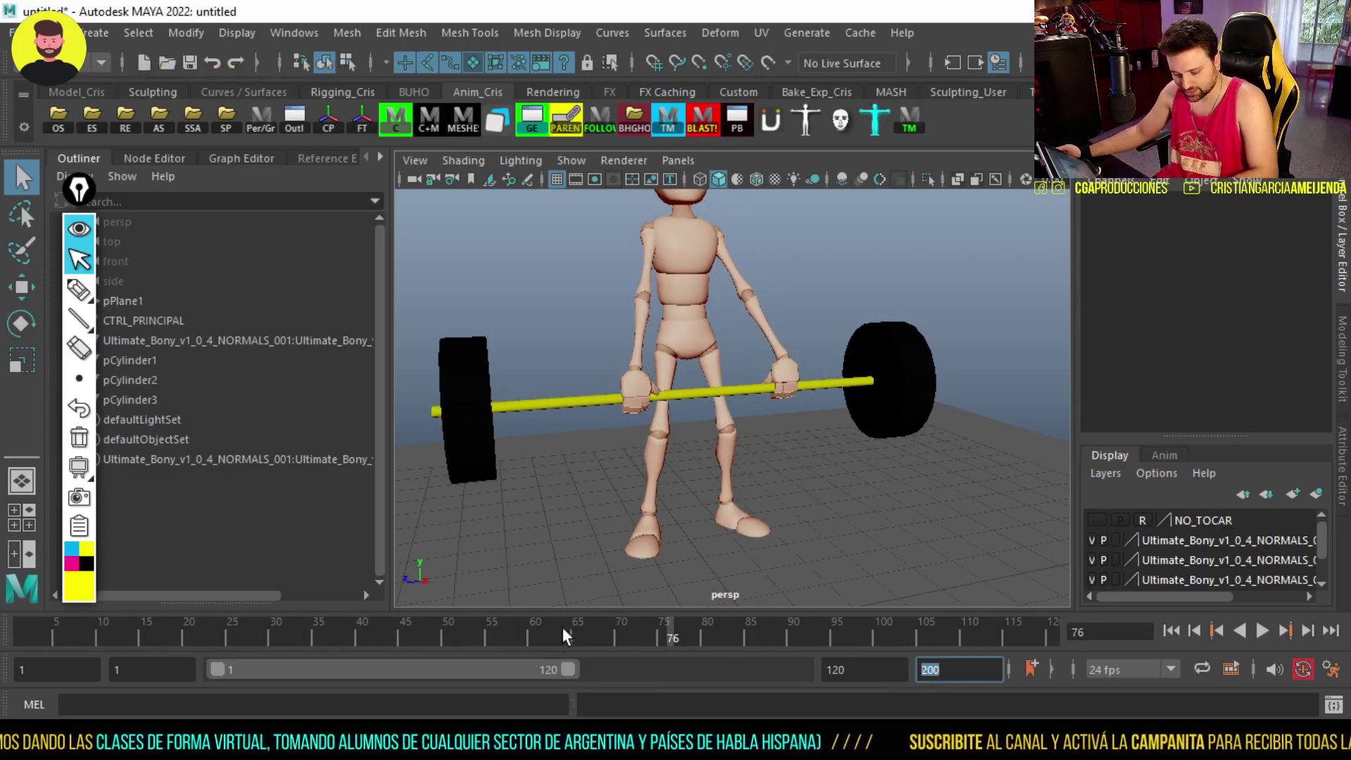
text(65)
key(Return)
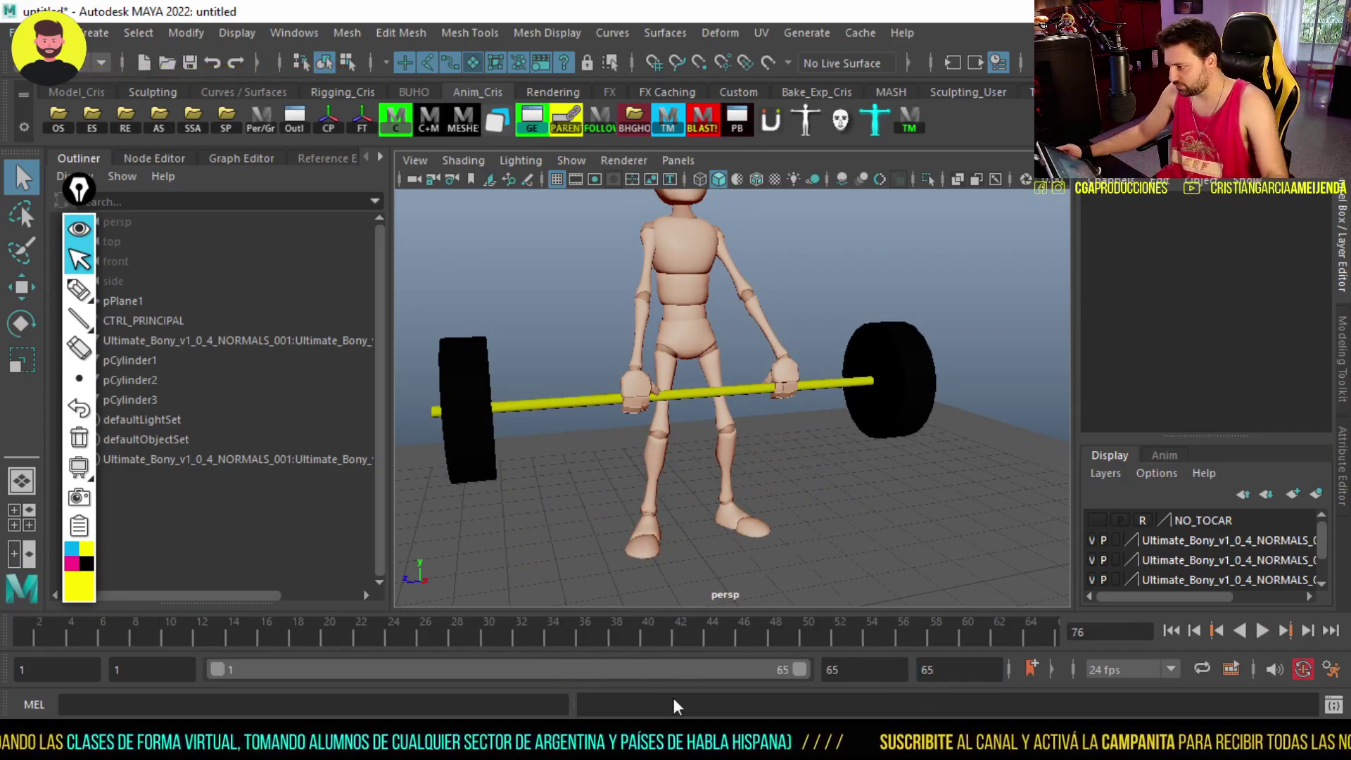
key(alt+v)
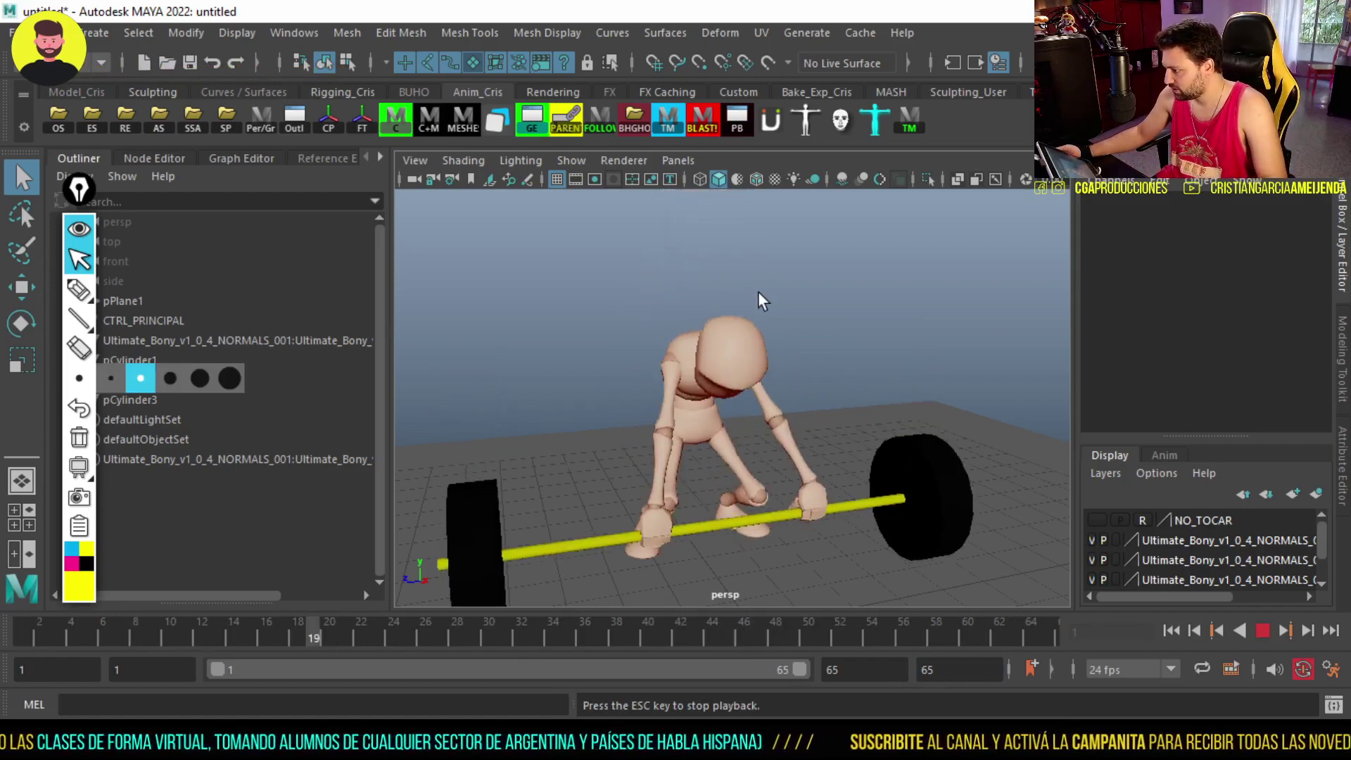
Orbit to a side view of the legs, select the left foot IK control, and preview around frame 17
scroll(729, 422, up, 5)
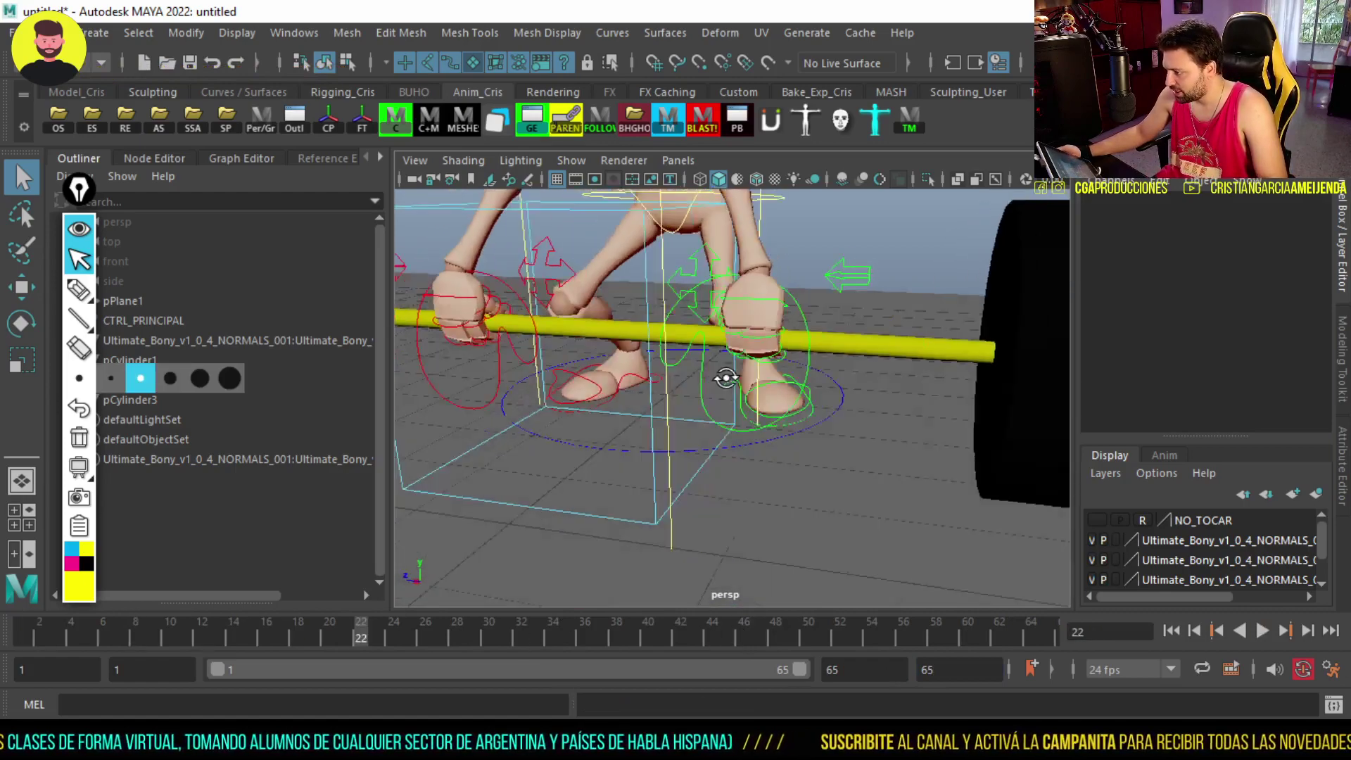
alt+drag(728, 422, 870, 451)
click(905, 510)
alt+drag(940, 509, 761, 484)
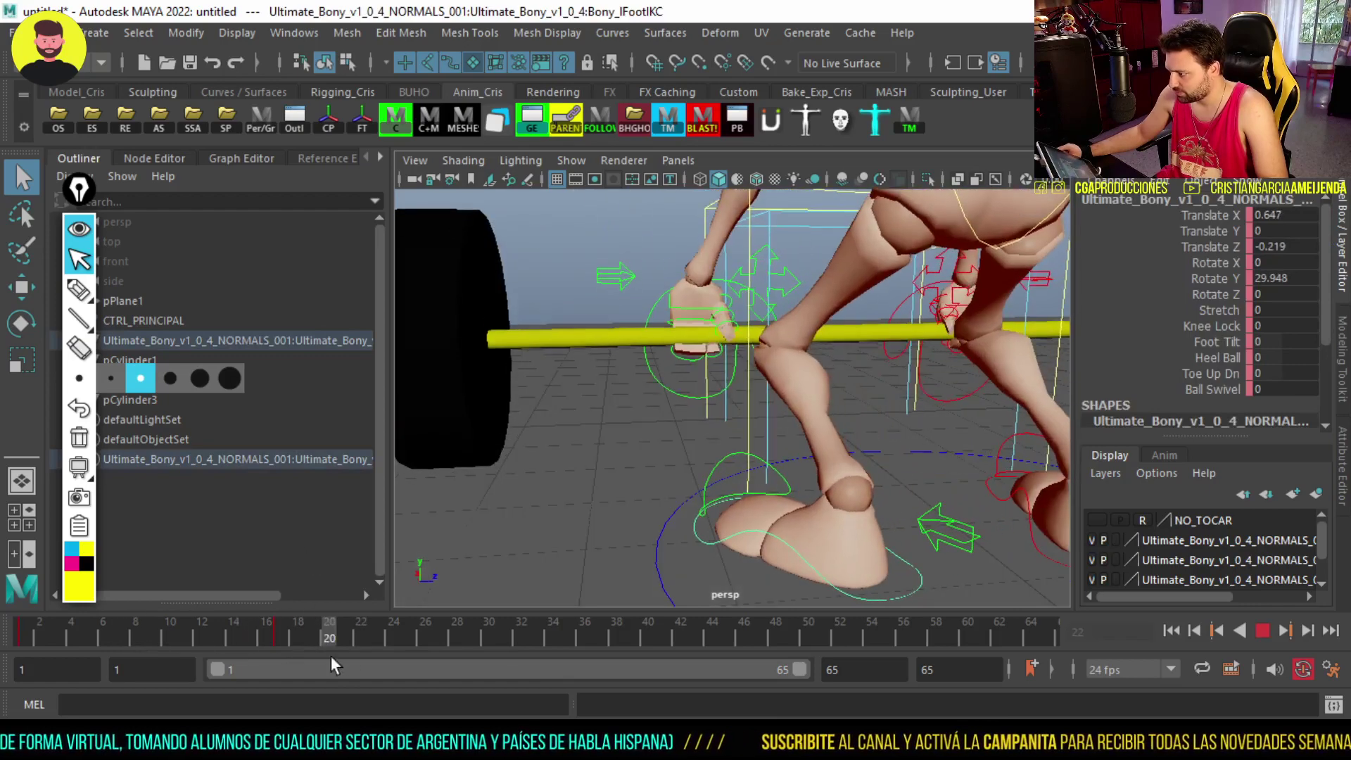
click(276, 636)
key(alt+v)
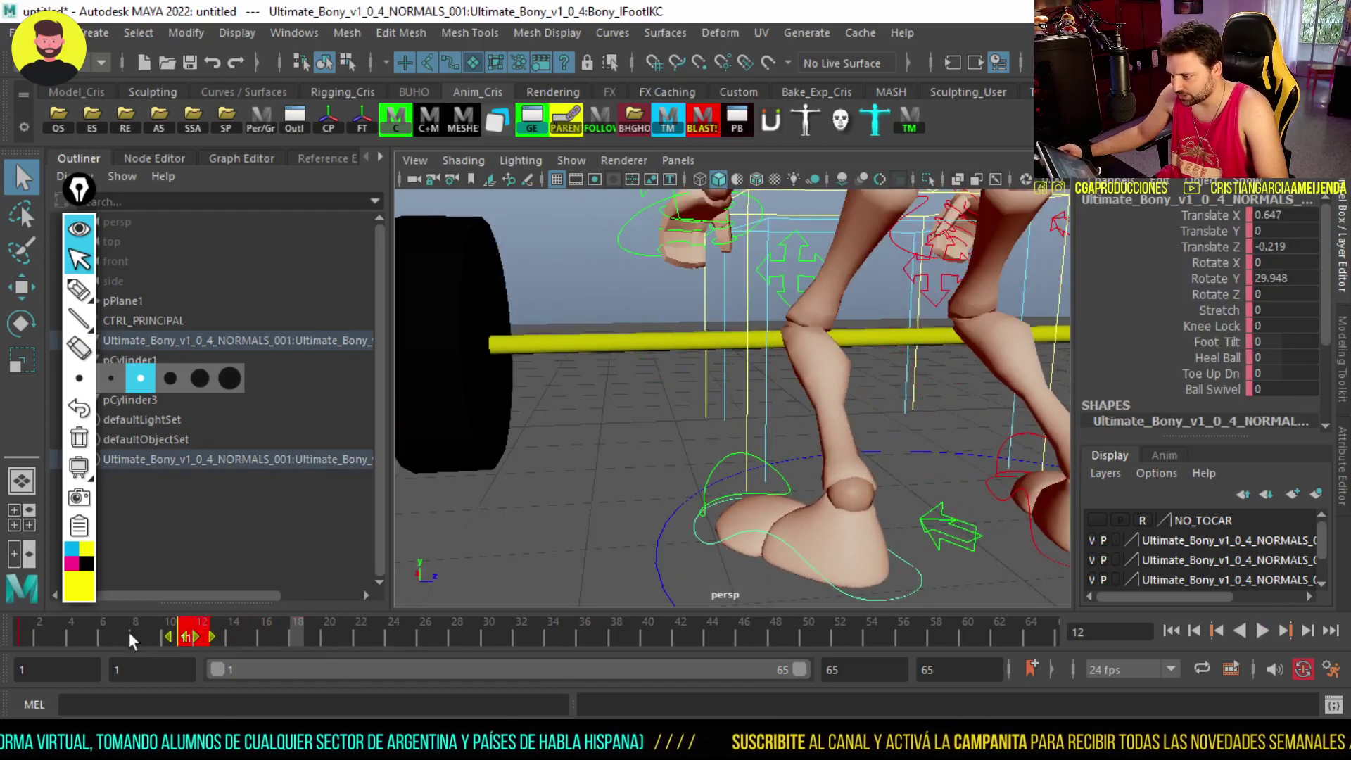
key(Escape)
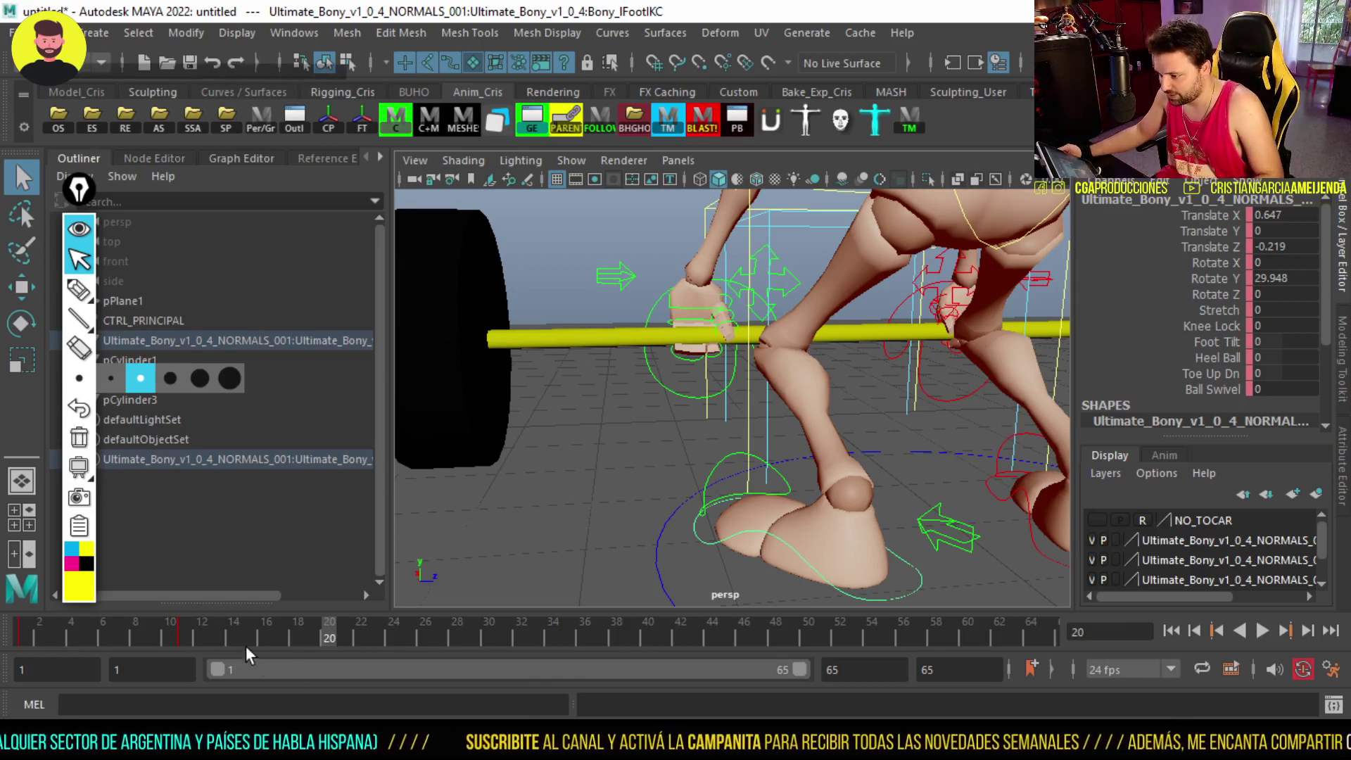
Replay the early leg motion between frames 1 and 11
shift+drag(180, 634, 176, 636)
key(alt+v)
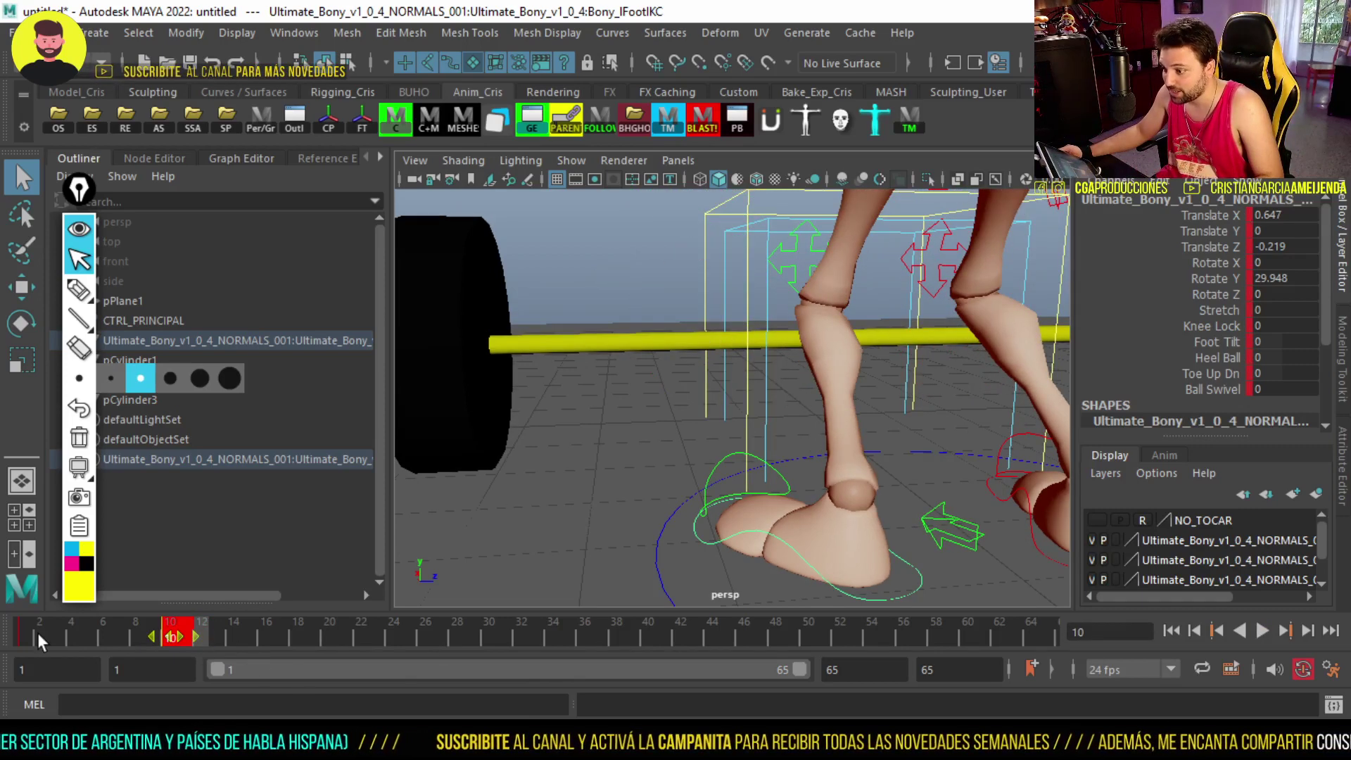
click(36, 631)
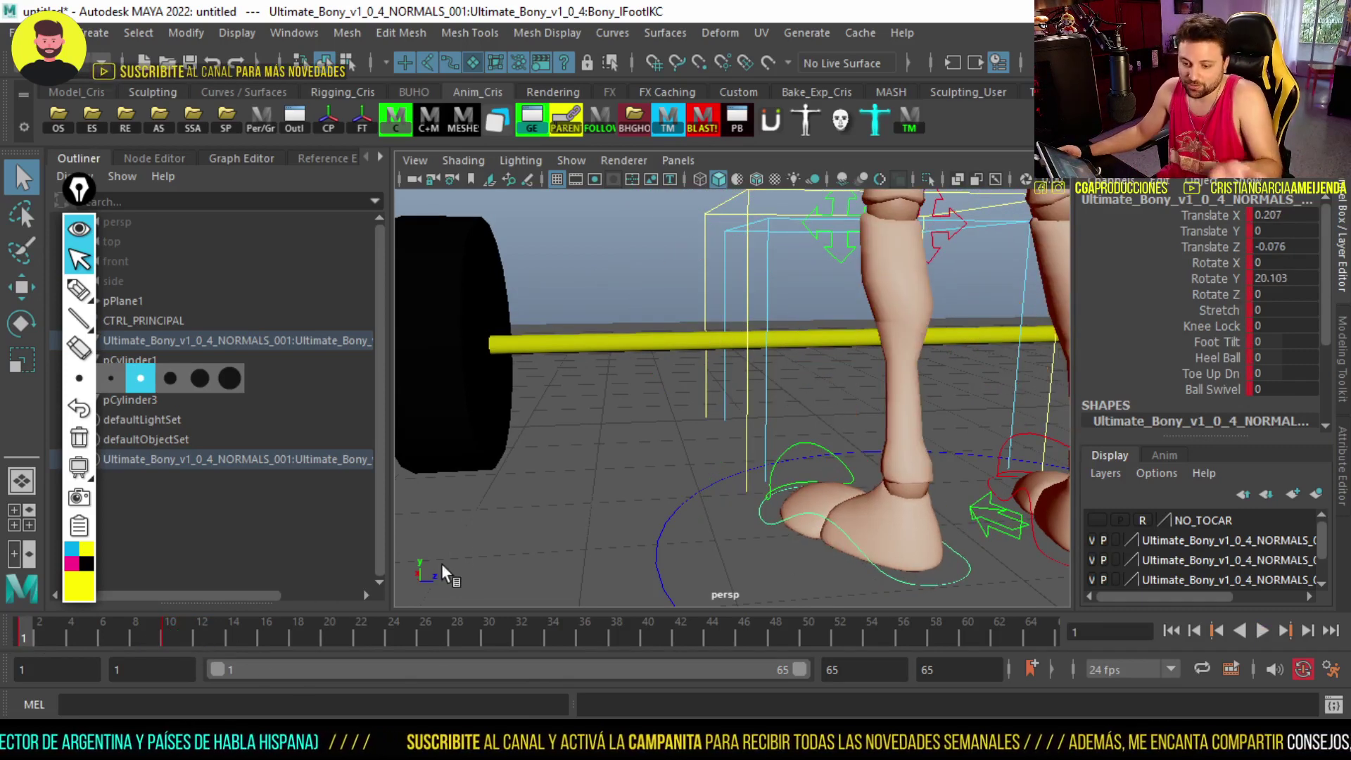
key(alt+v)
key(Escape)
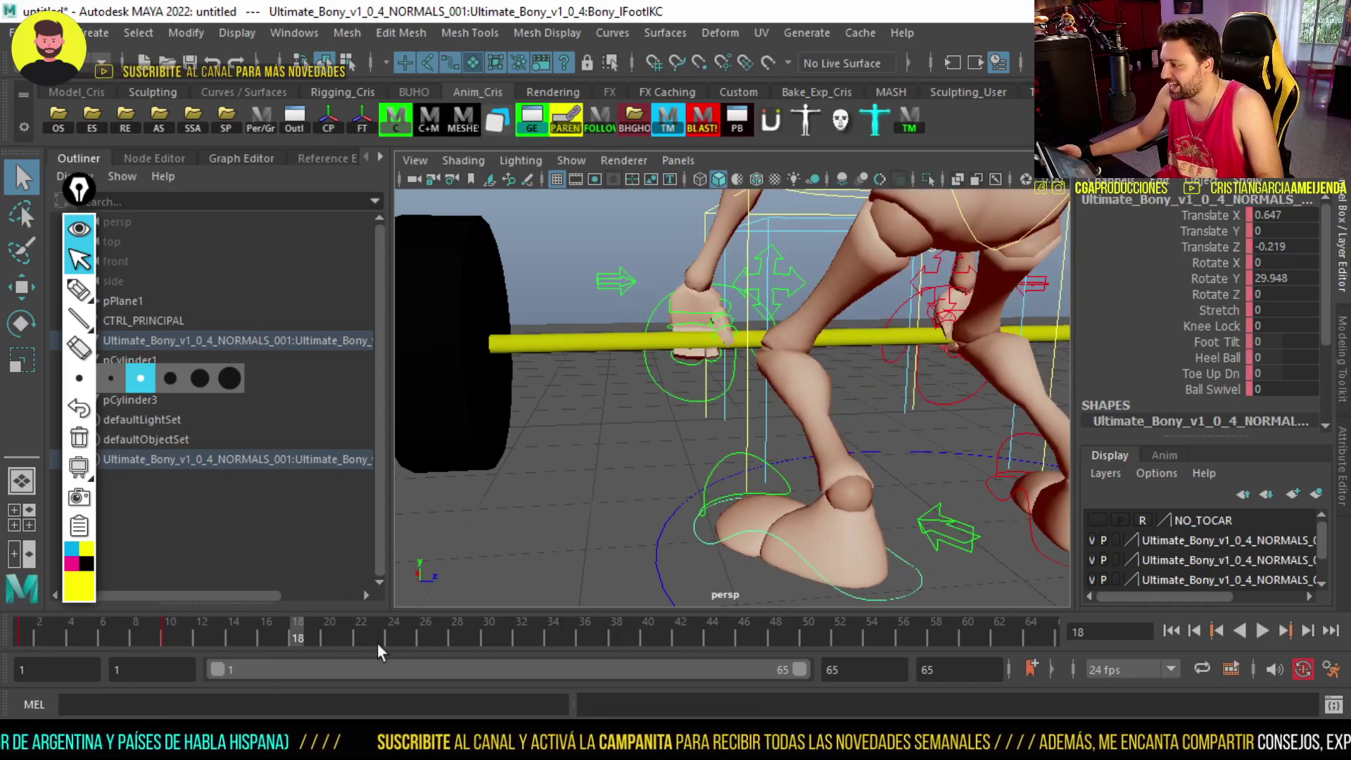
drag(196, 635, 166, 636)
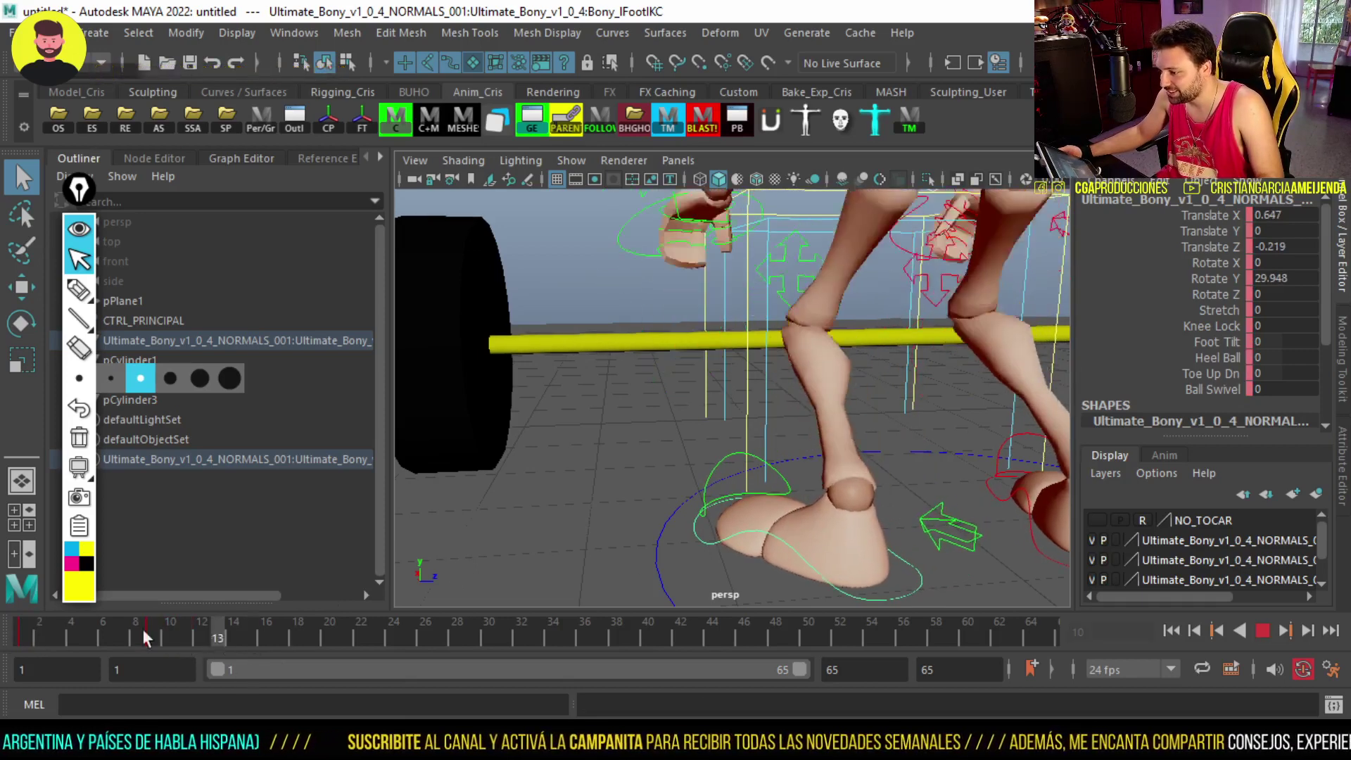
key(alt+v)
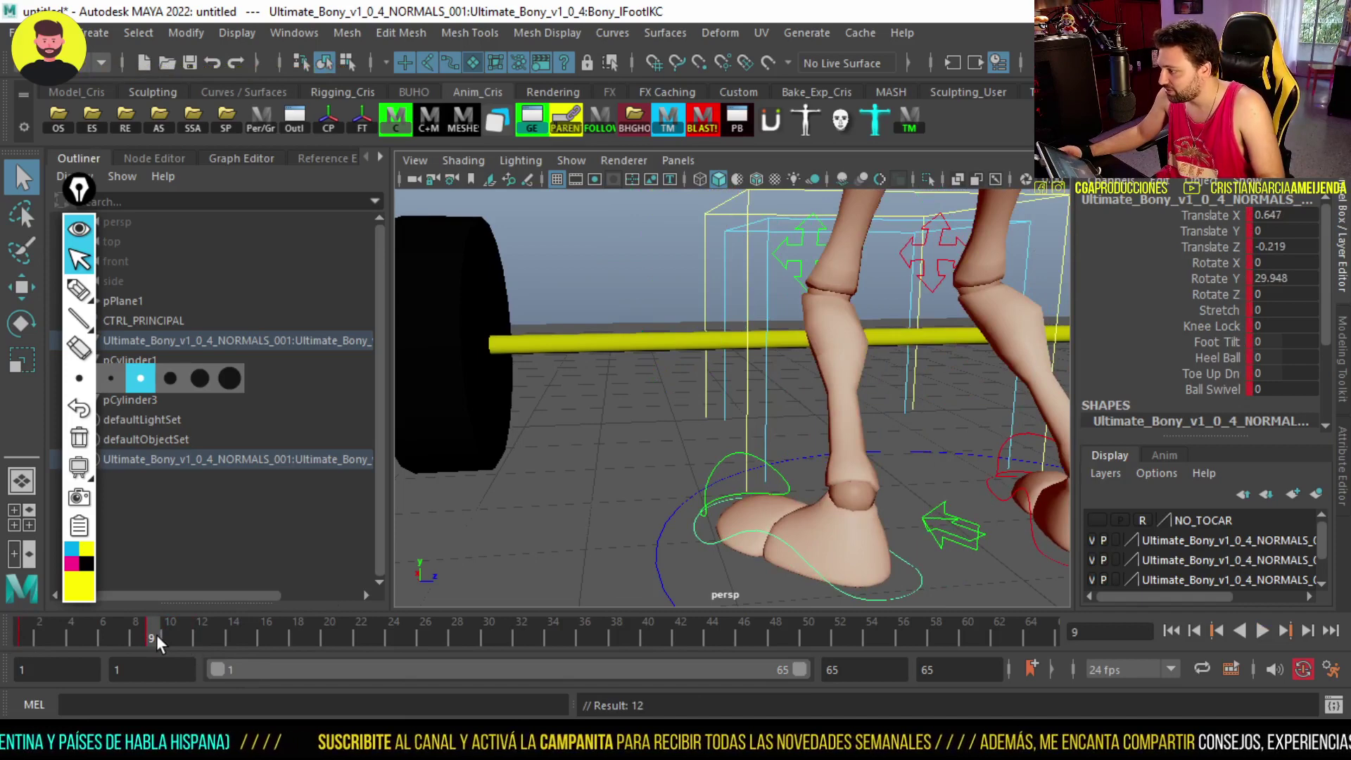
key(alt+shift+v)
mouse_move(157, 635)
mouse_down()
mouse_move(39, 639)
mouse_move(71, 639)
mouse_up()
Reposition the left foot around frame 4 and play back to review it
key(w)
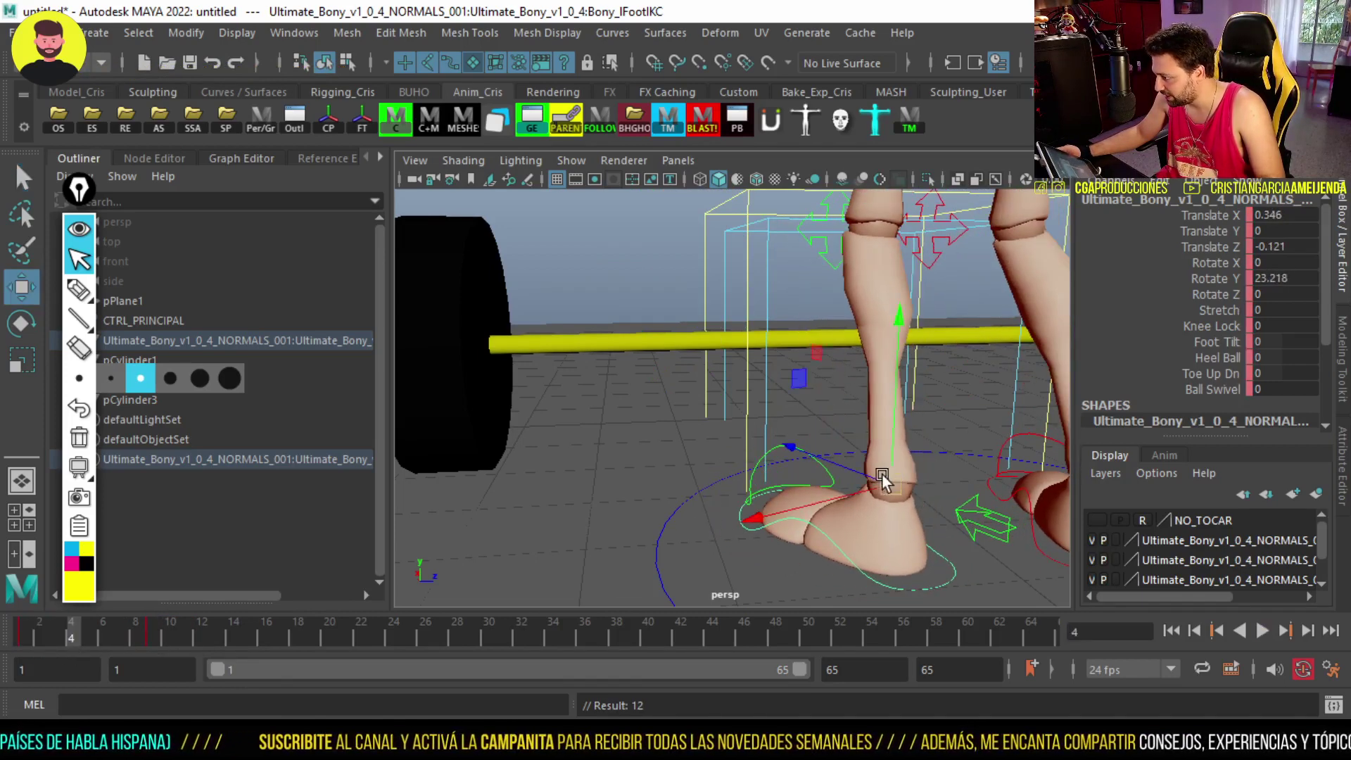
drag(882, 480, 920, 453)
key(e)
key(q)
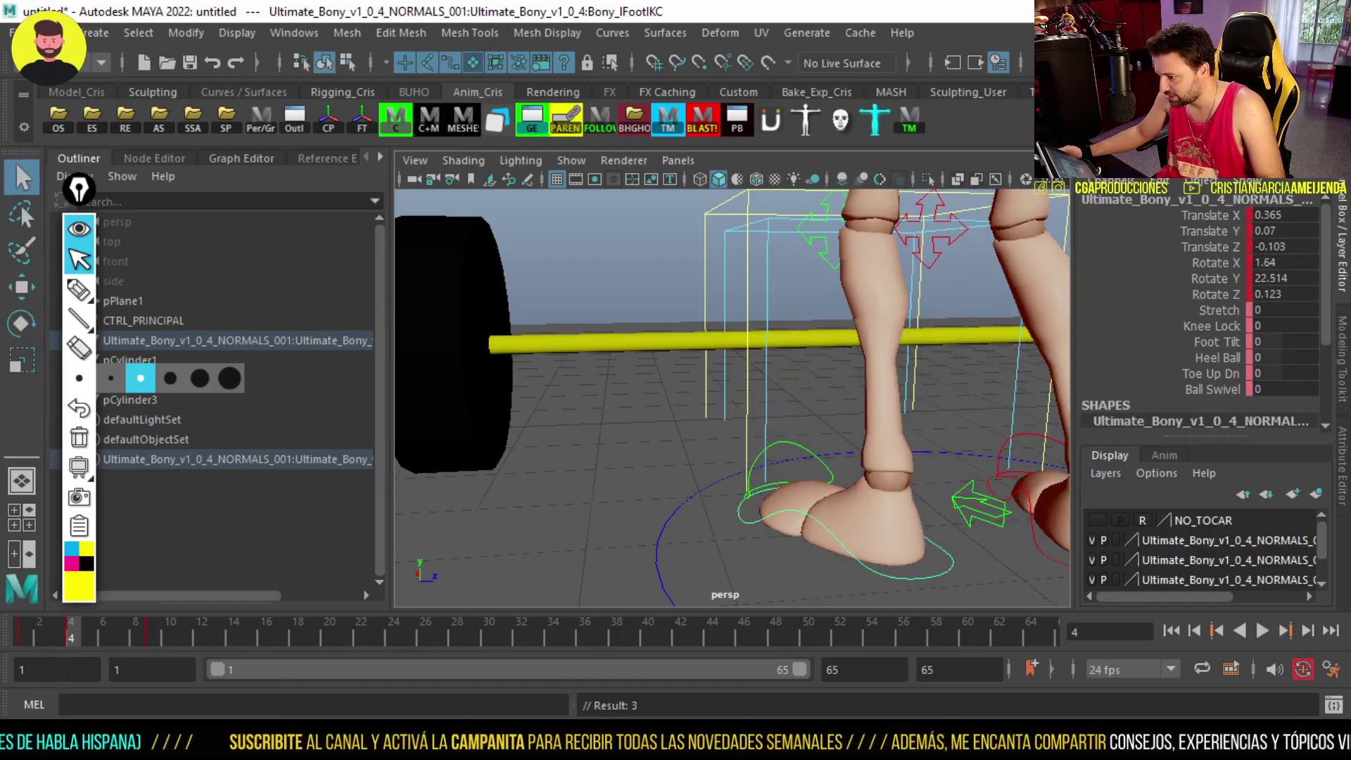
key(alt+v)
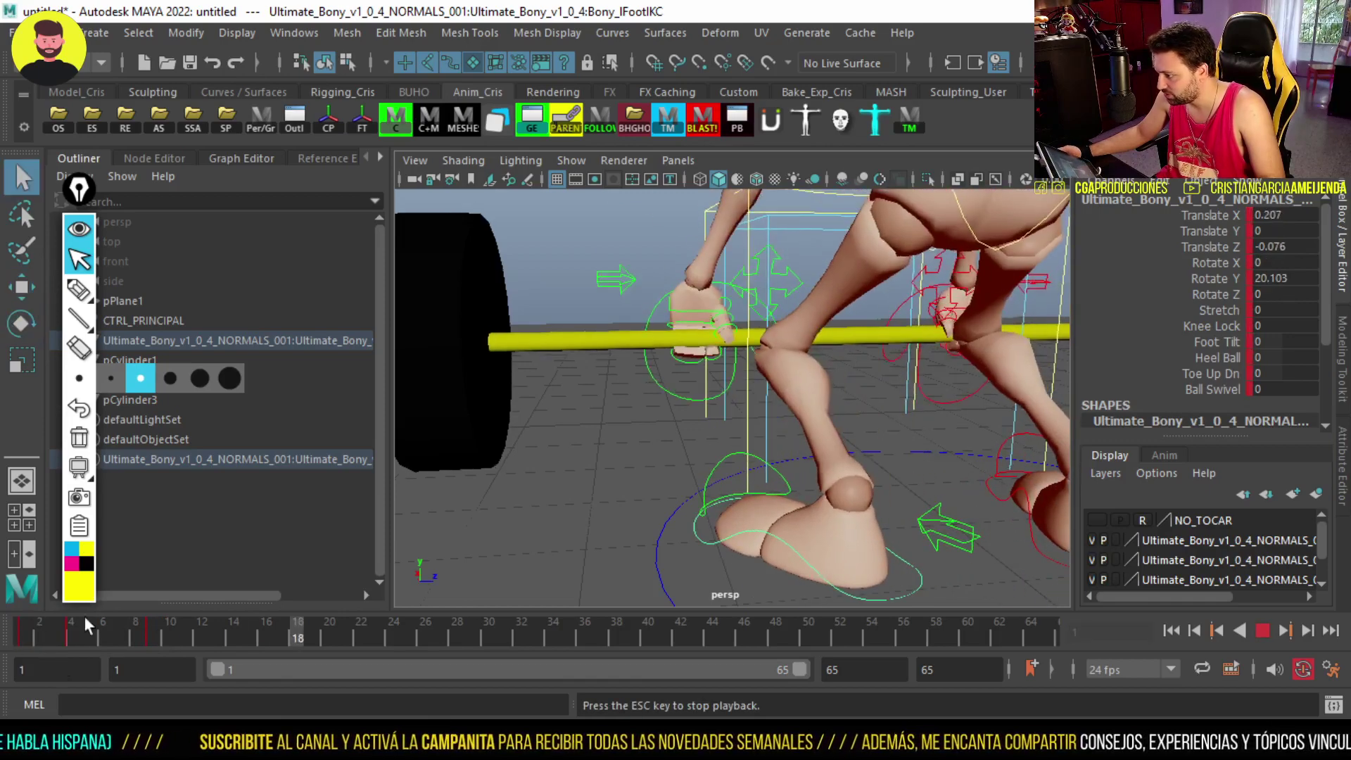
key(Escape)
Select the left toe control lToeIKC, then orbit out and play the full lift from frame 1
drag(139, 623, 441, 638)
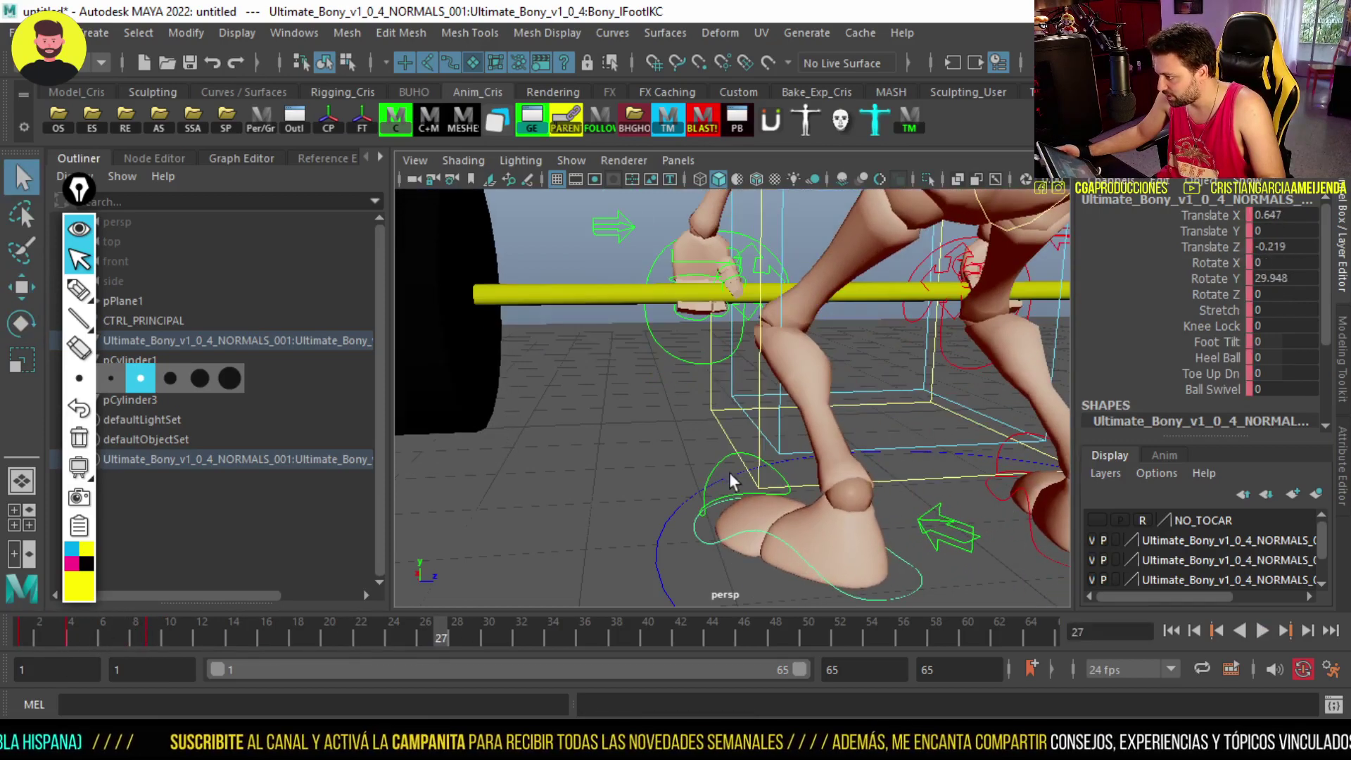
click(720, 466)
click(296, 637)
key(alt+v)
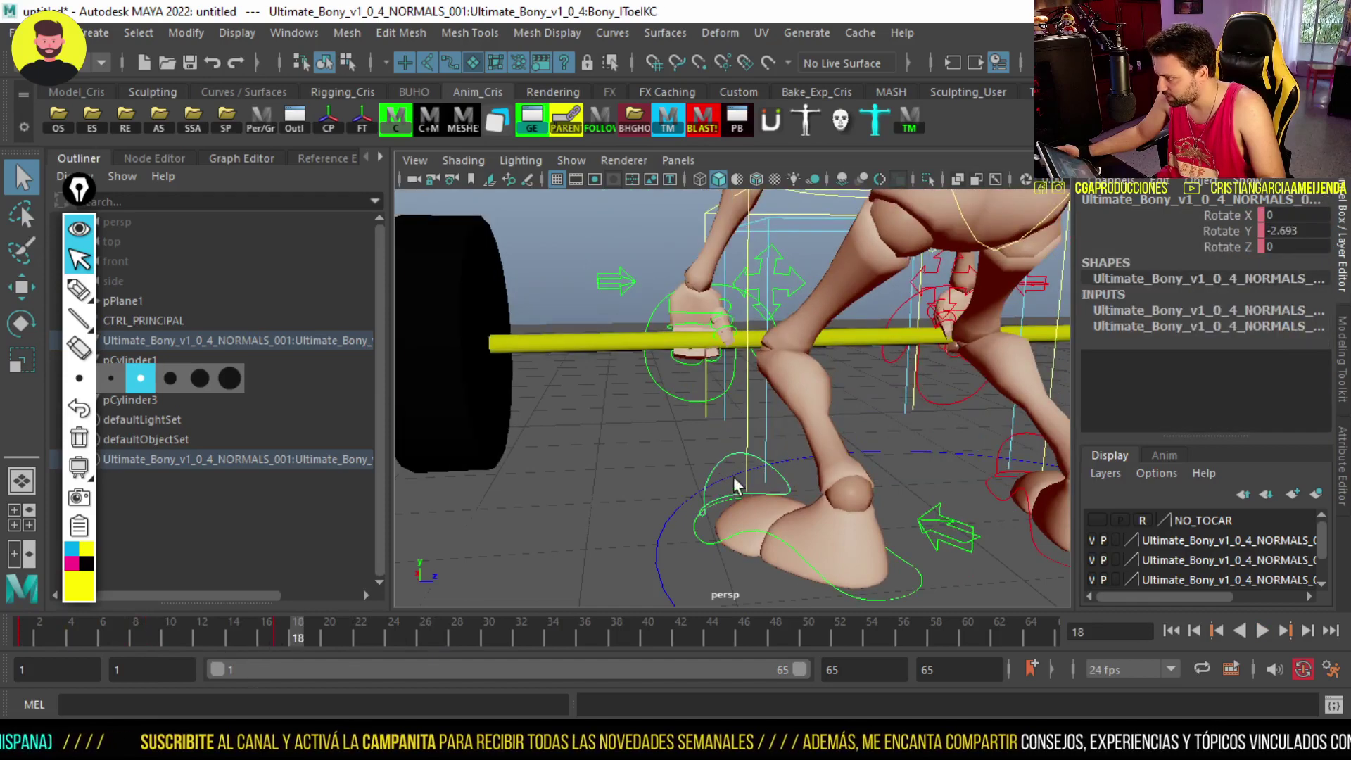
key(alt+v)
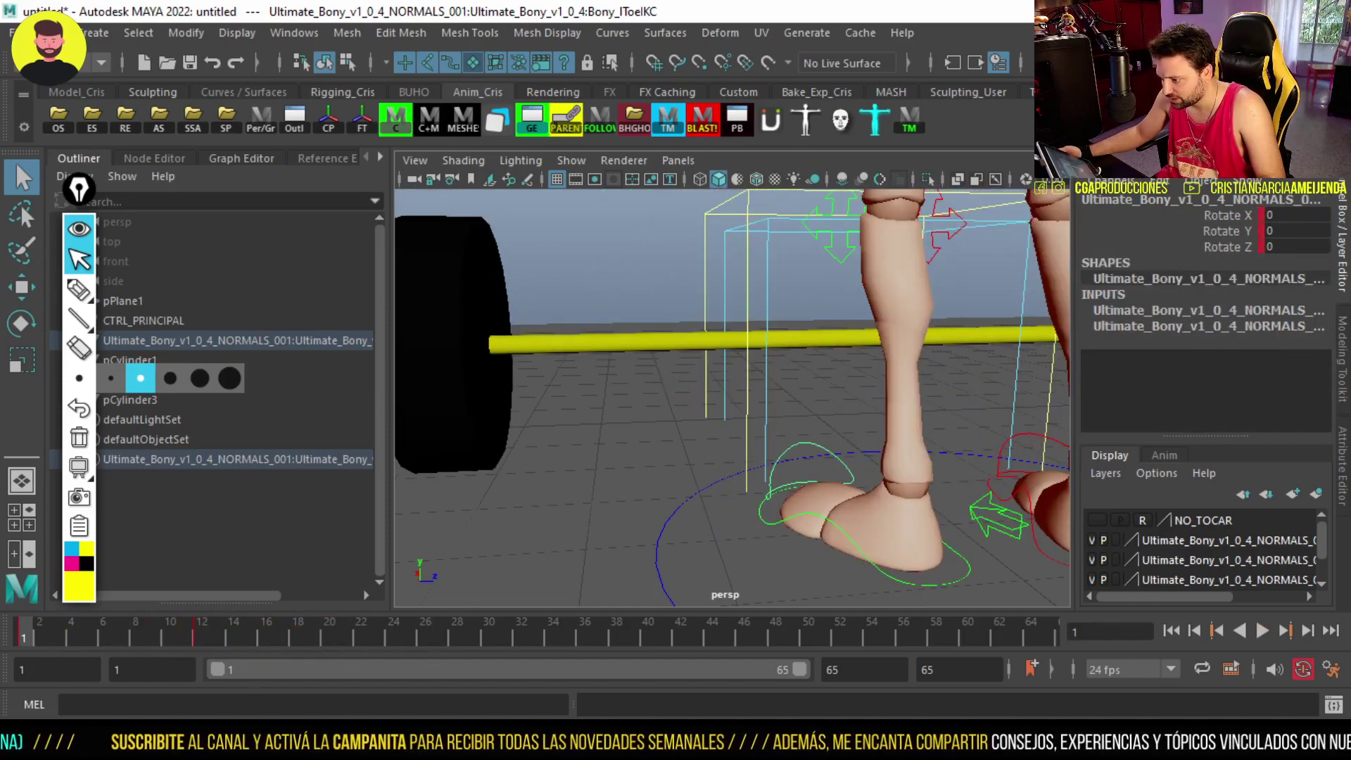
key(Escape)
key(alt+shift+v)
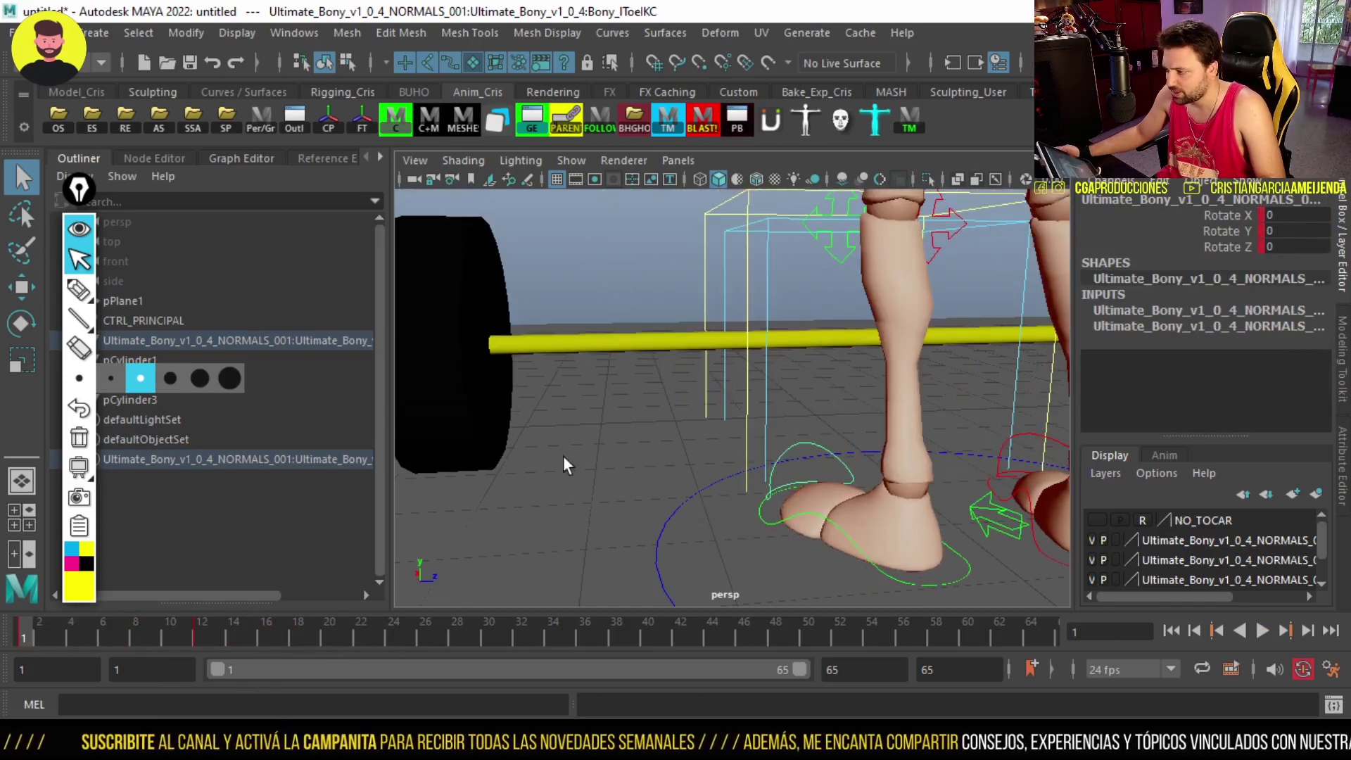
mouse_move(561, 461)
alt+mouse_down()
mouse_move(724, 476)
mouse_move(742, 544)
alt+mouse_up()
key(alt+v)
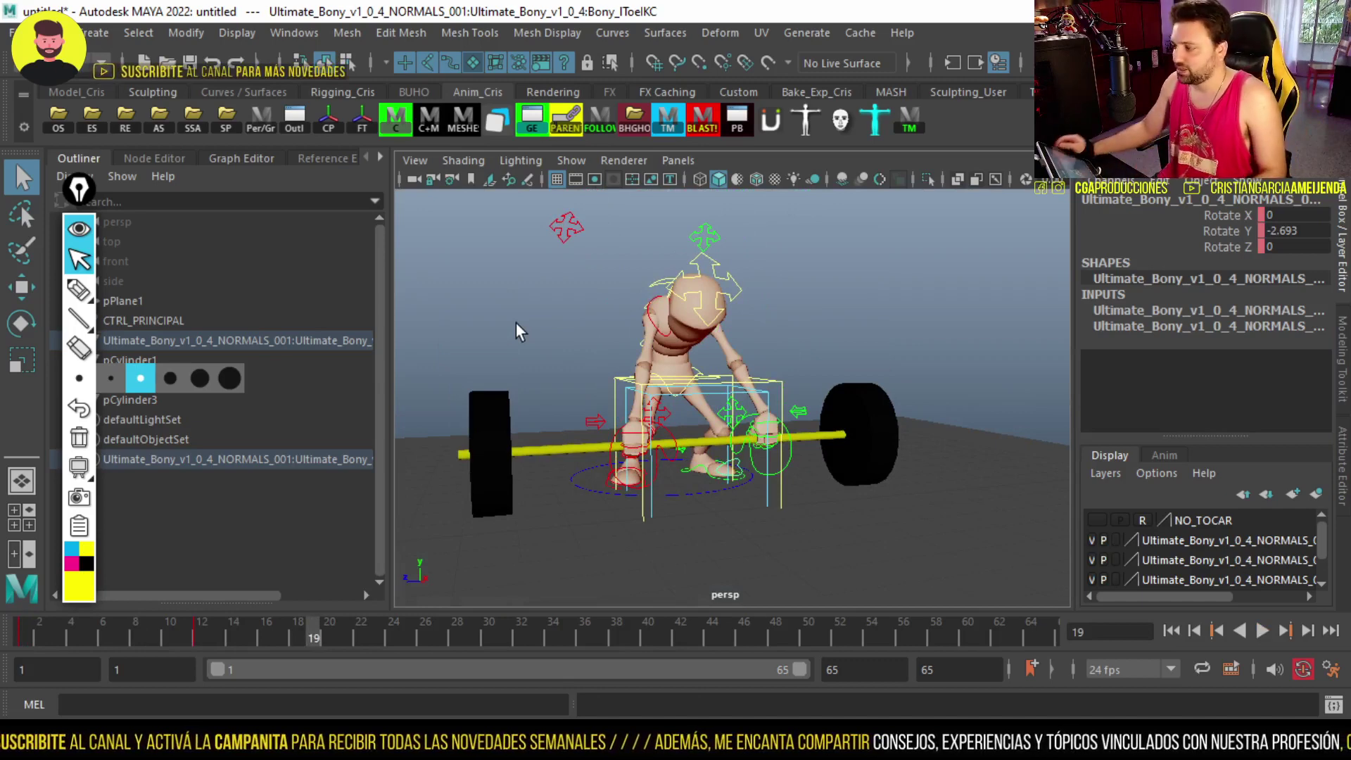
key(alt+v)
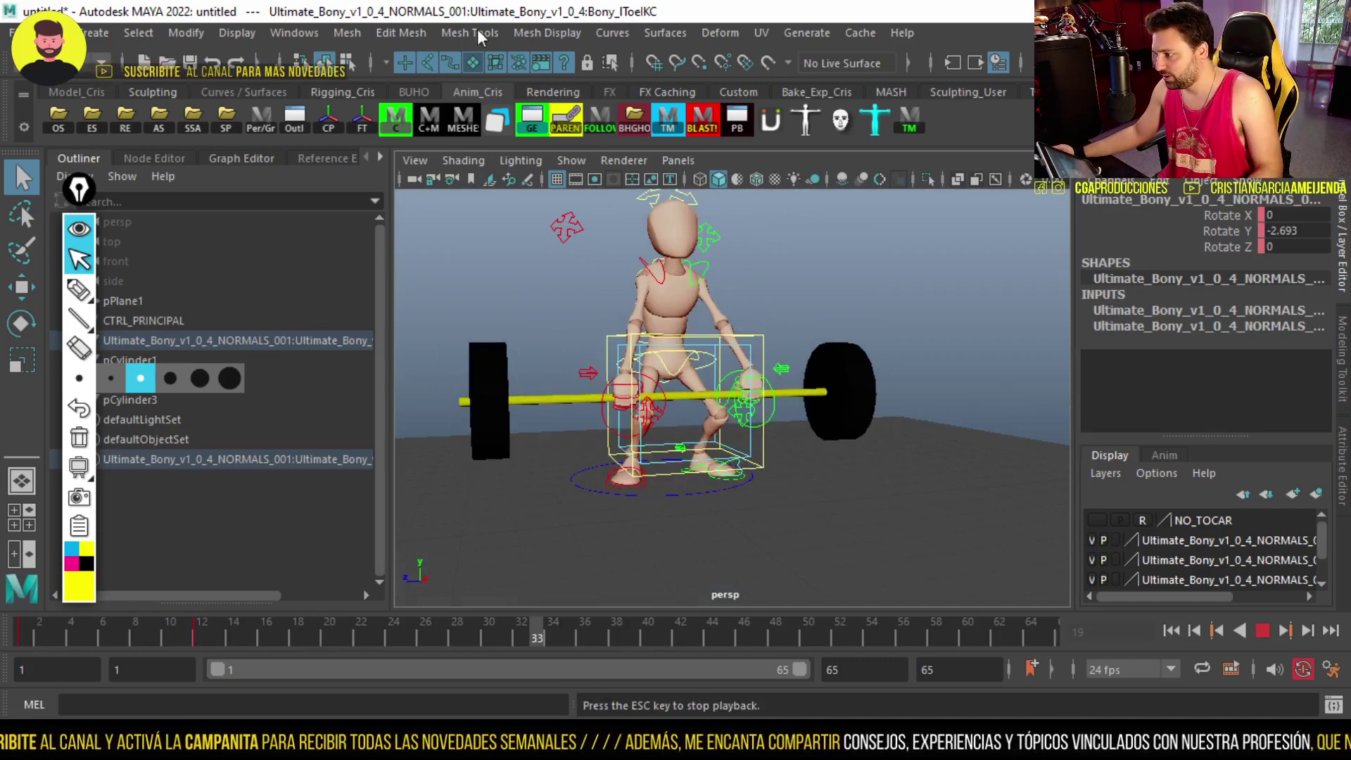
Rotate rWristIKC down toward the barbell at frame 10 and play back to check it
key(Escape)
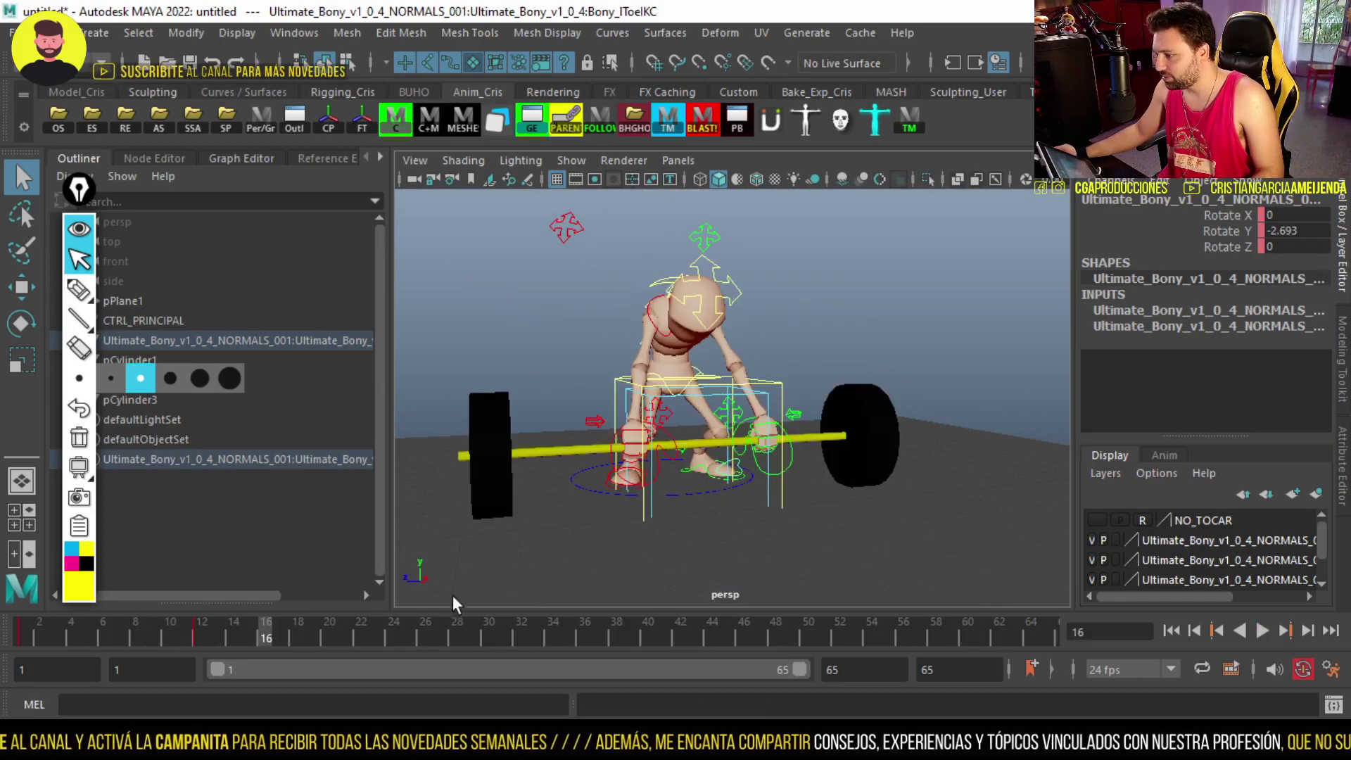
mouse_move(361, 635)
mouse_down()
mouse_move(141, 632)
mouse_move(171, 635)
mouse_up()
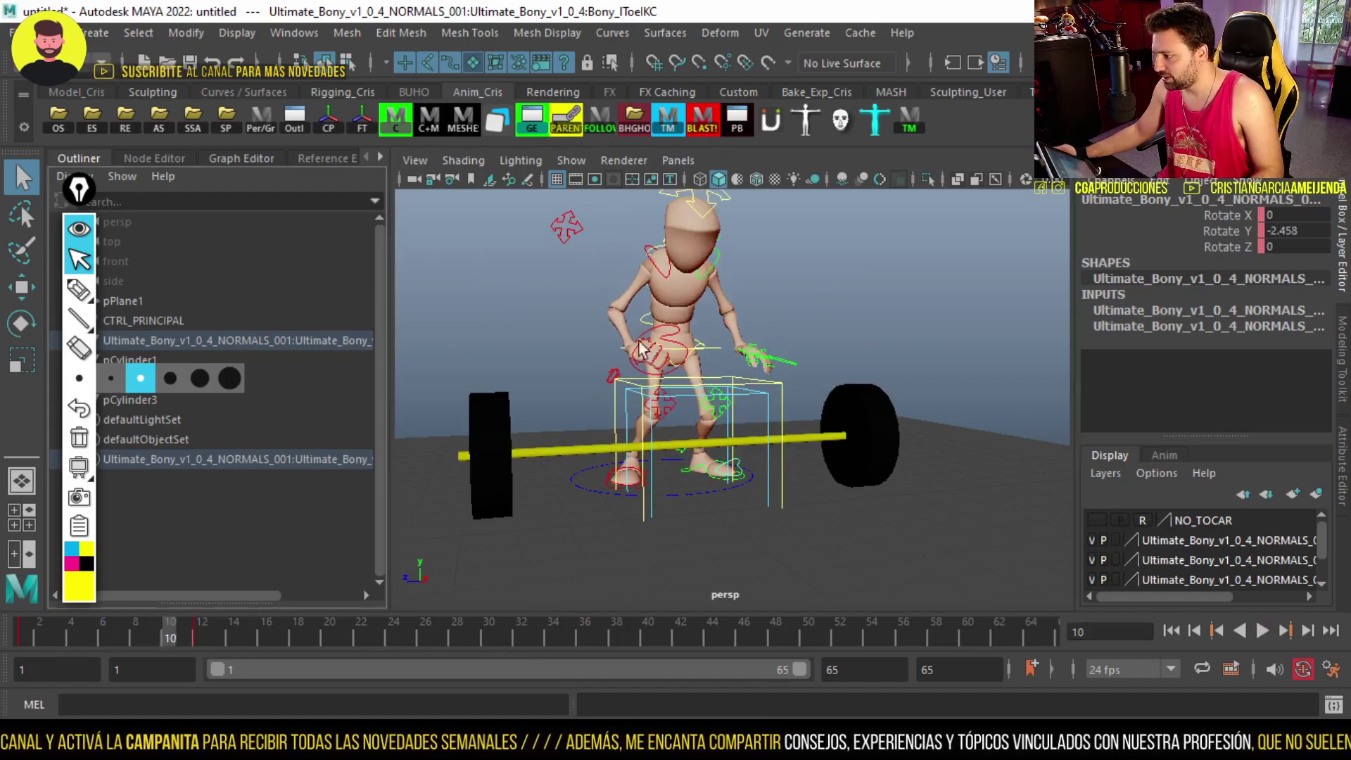
click(661, 336)
alt+drag(661, 336, 115, 605)
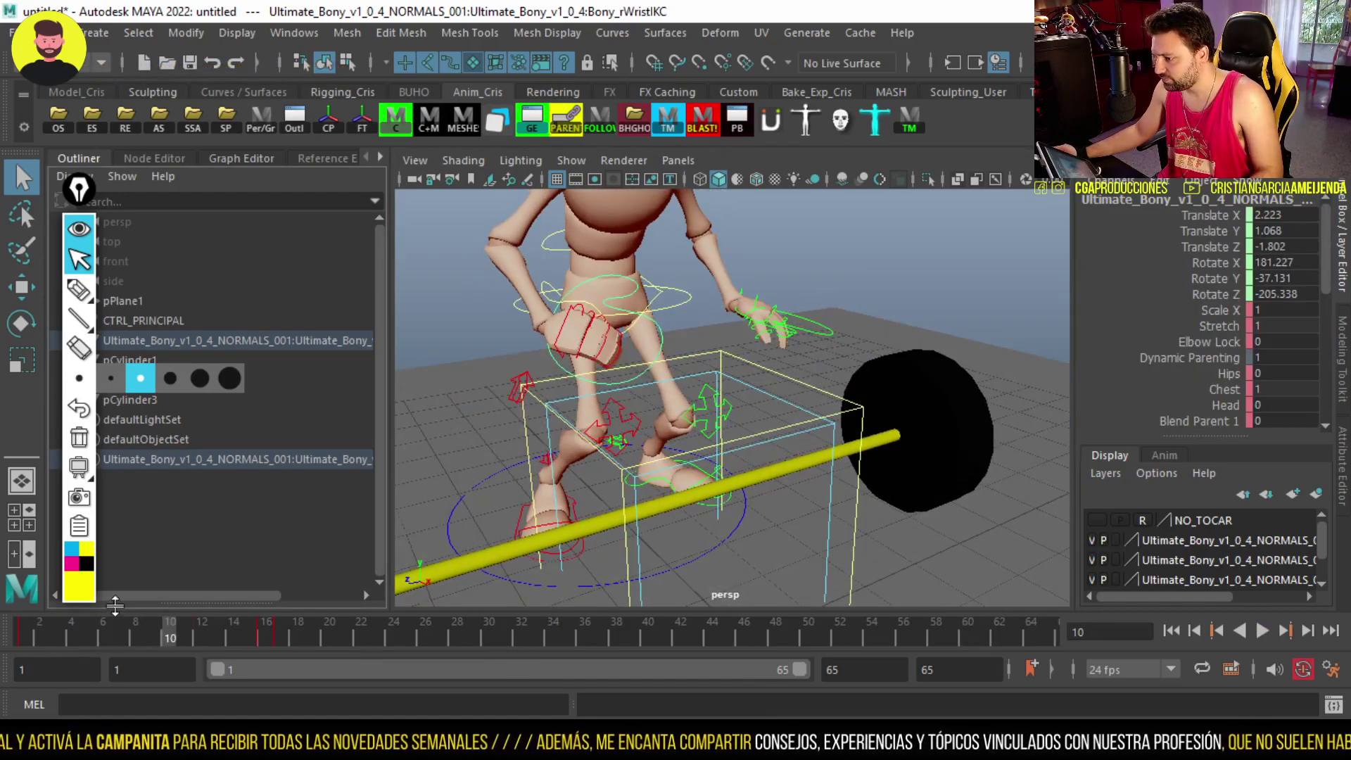
key(alt+v)
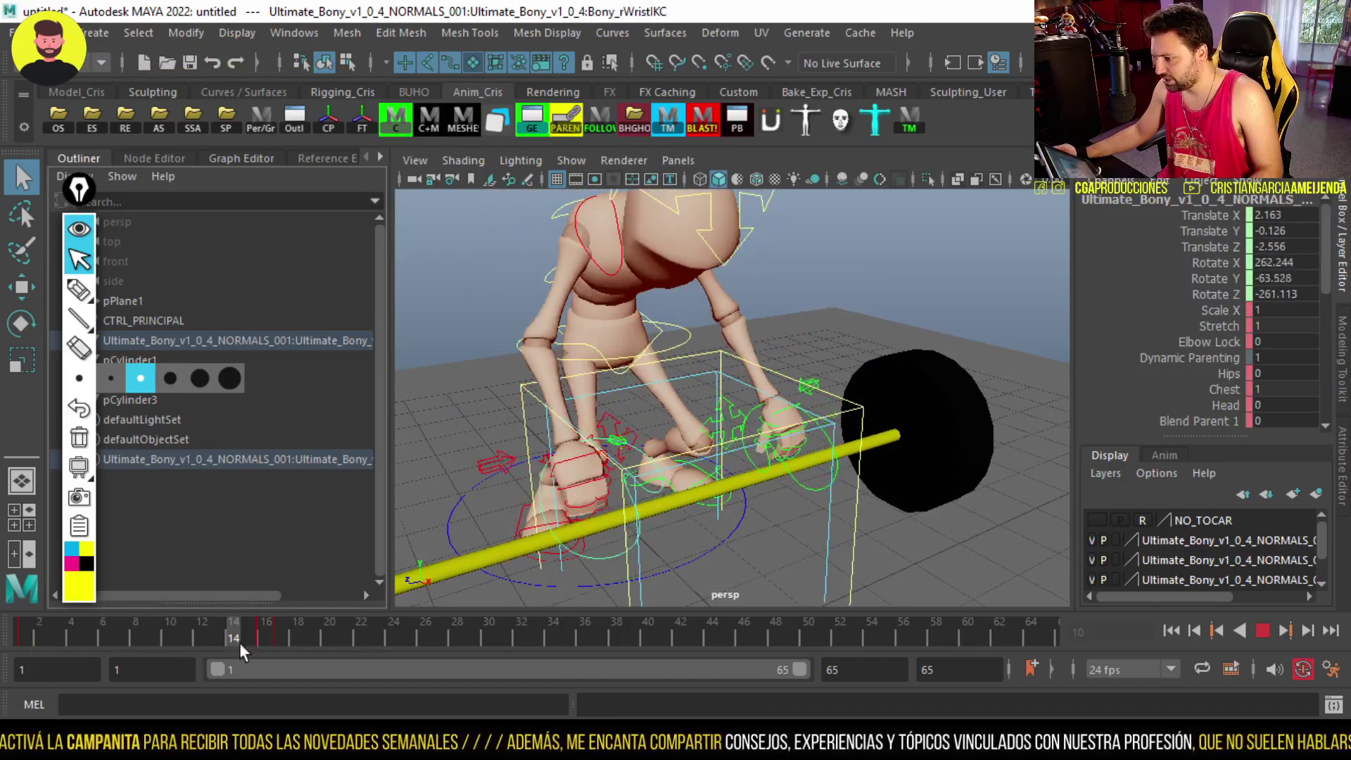
click(170, 642)
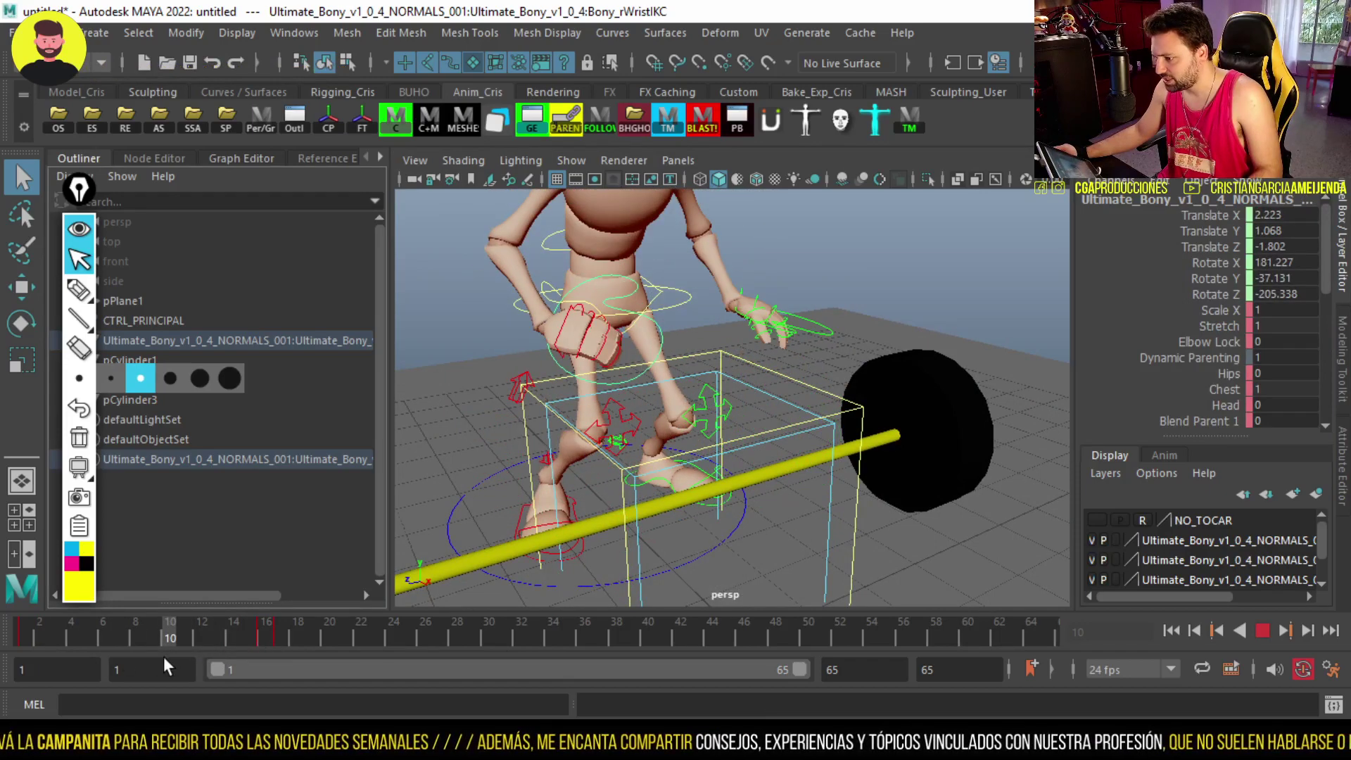
key(e)
drag(640, 327, 605, 394)
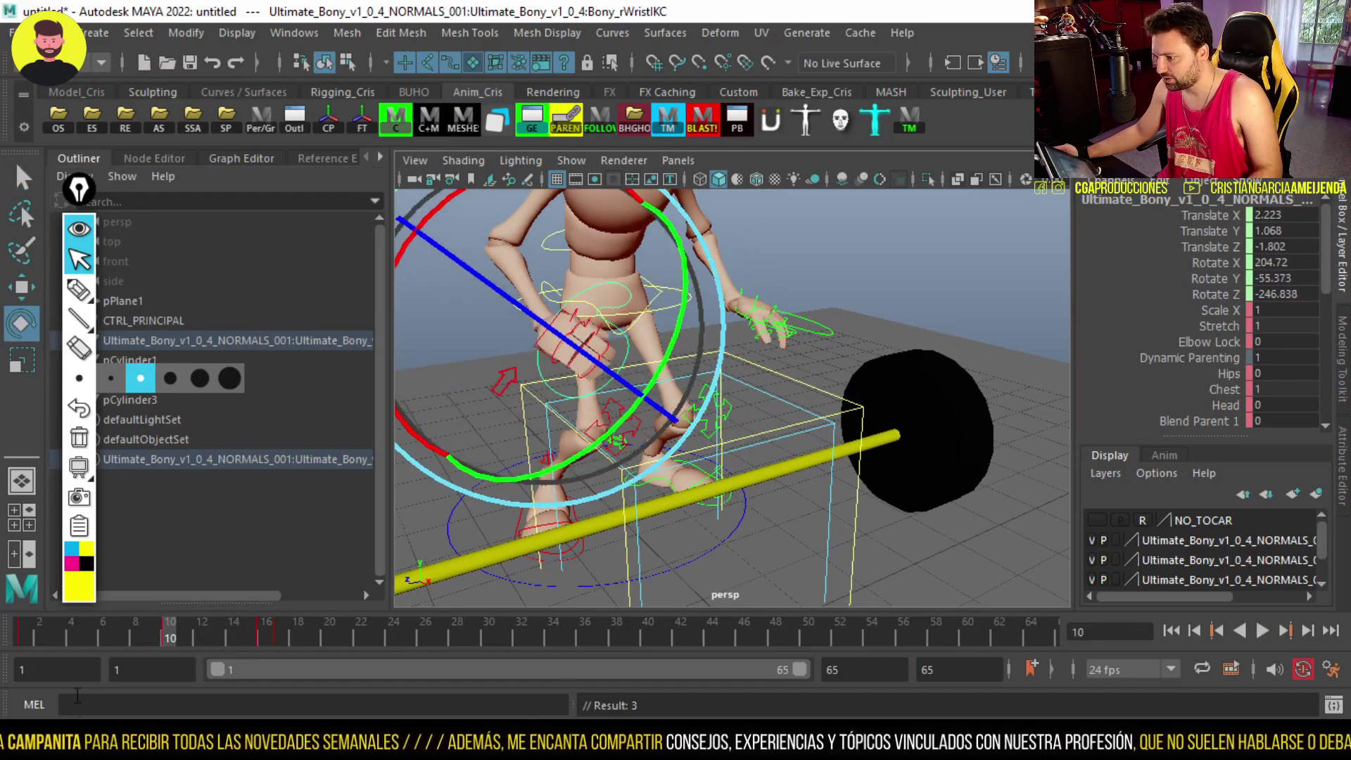
drag(169, 639, 21, 639)
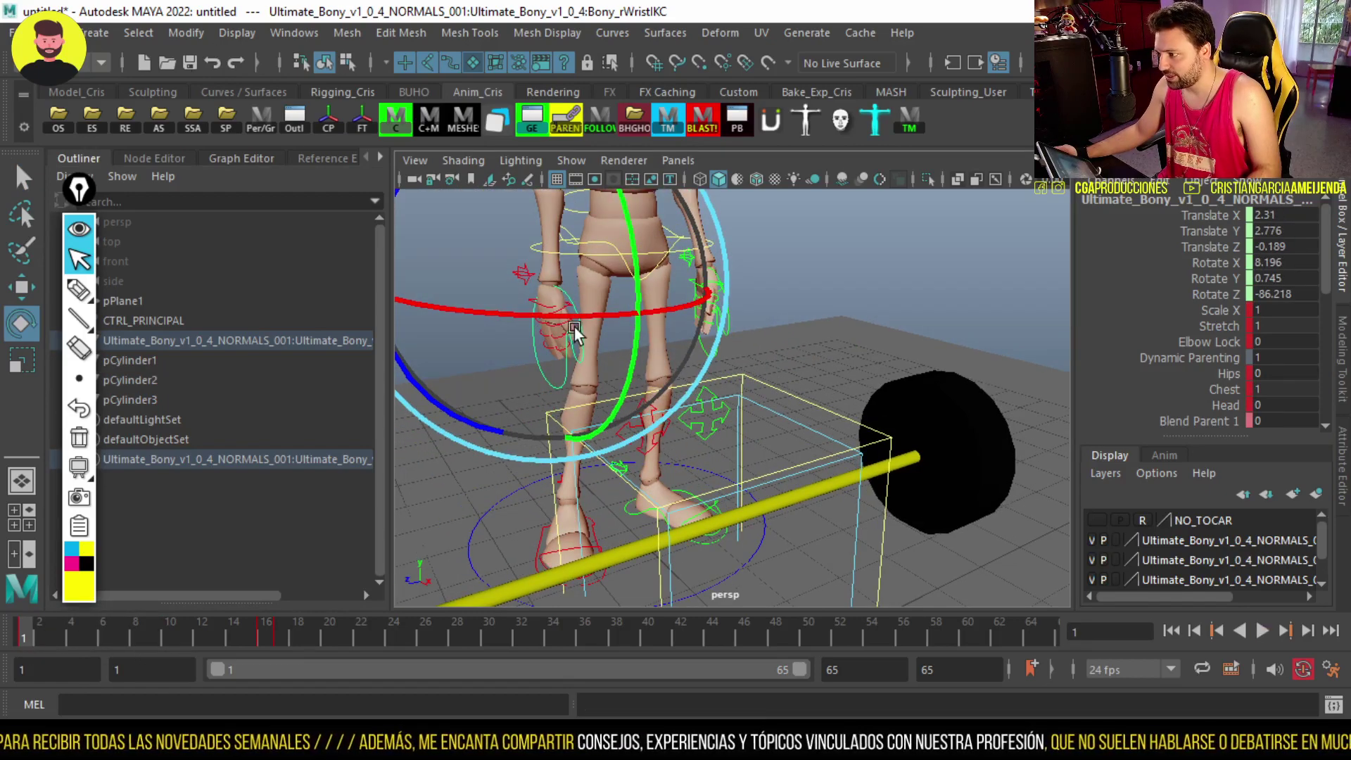
key(alt+v)
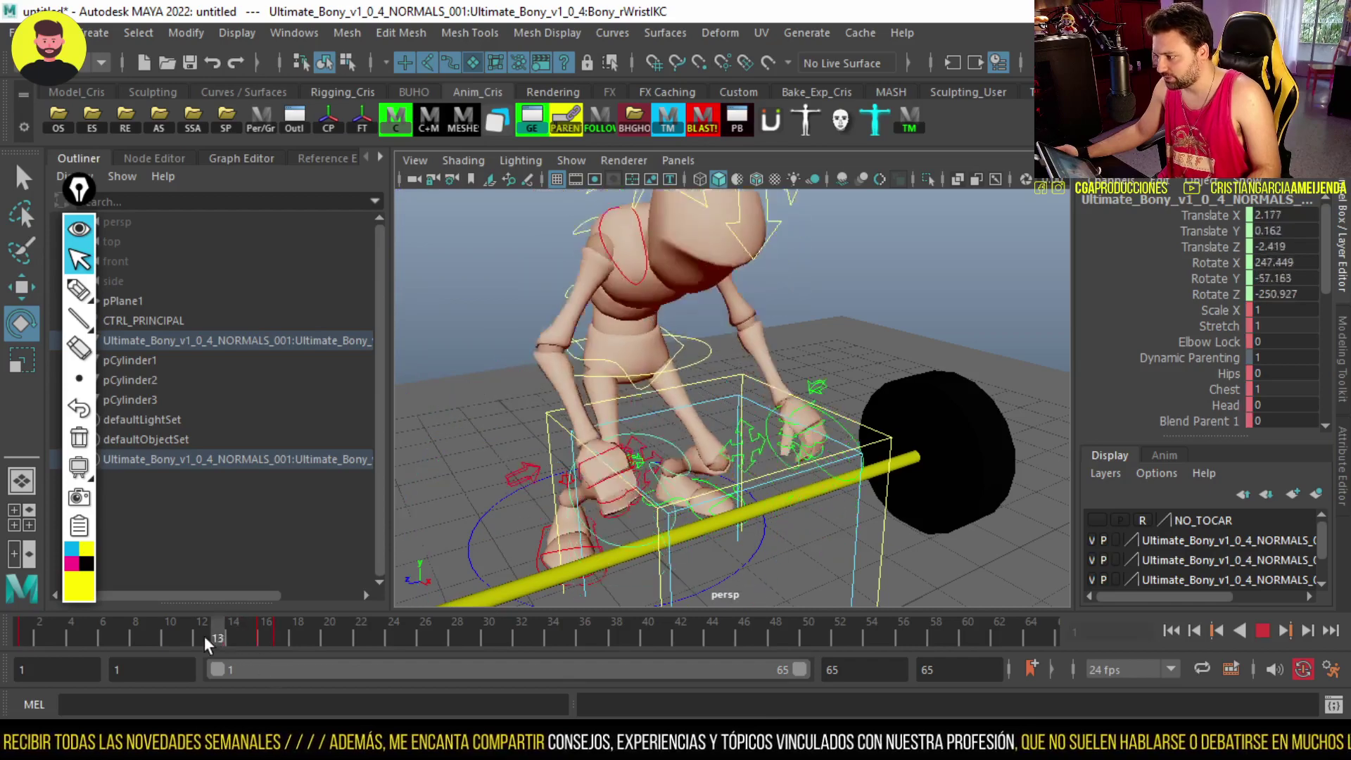
mouse_move(204, 635)
mouse_down()
mouse_move(69, 640)
mouse_move(154, 638)
mouse_move(134, 640)
mouse_up()
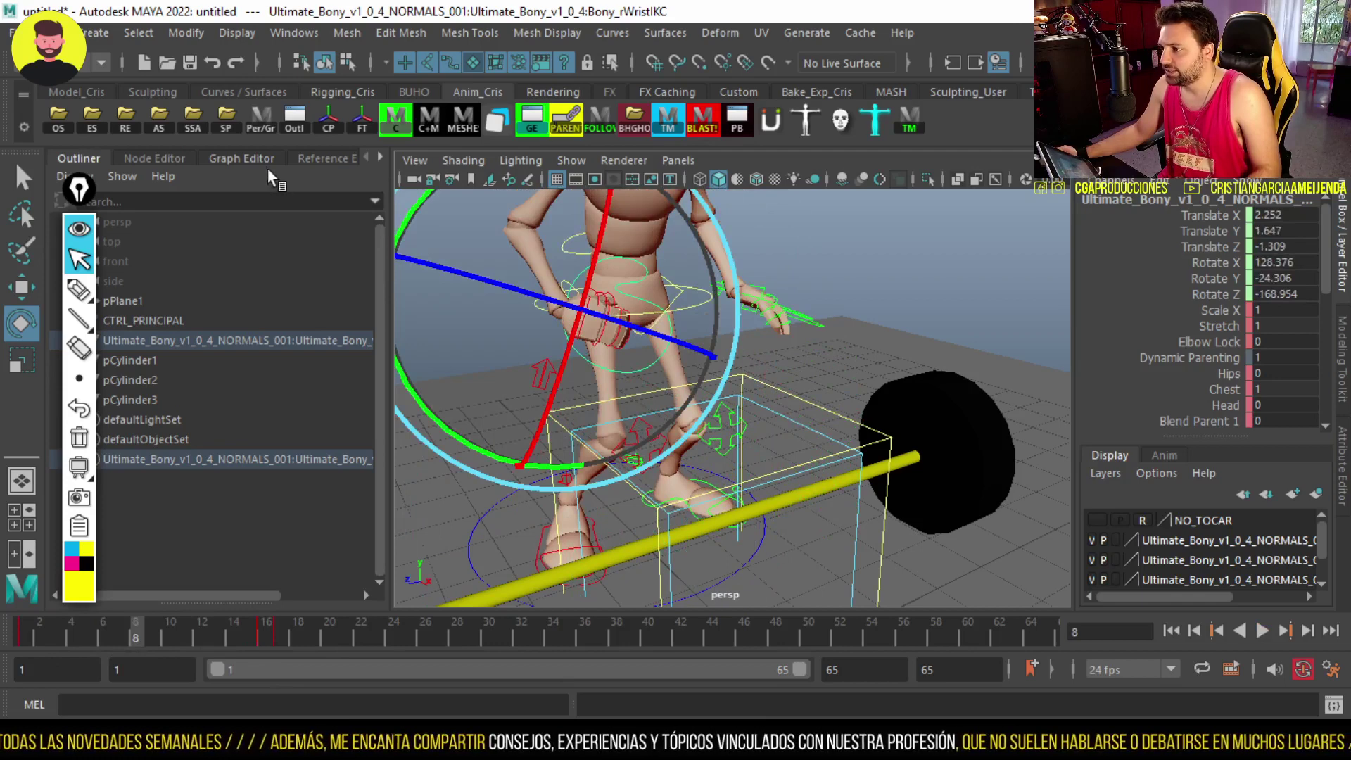
Apply an Euler filter to the right wrist's rotation curves in the Graph Editor
key(shift+g)
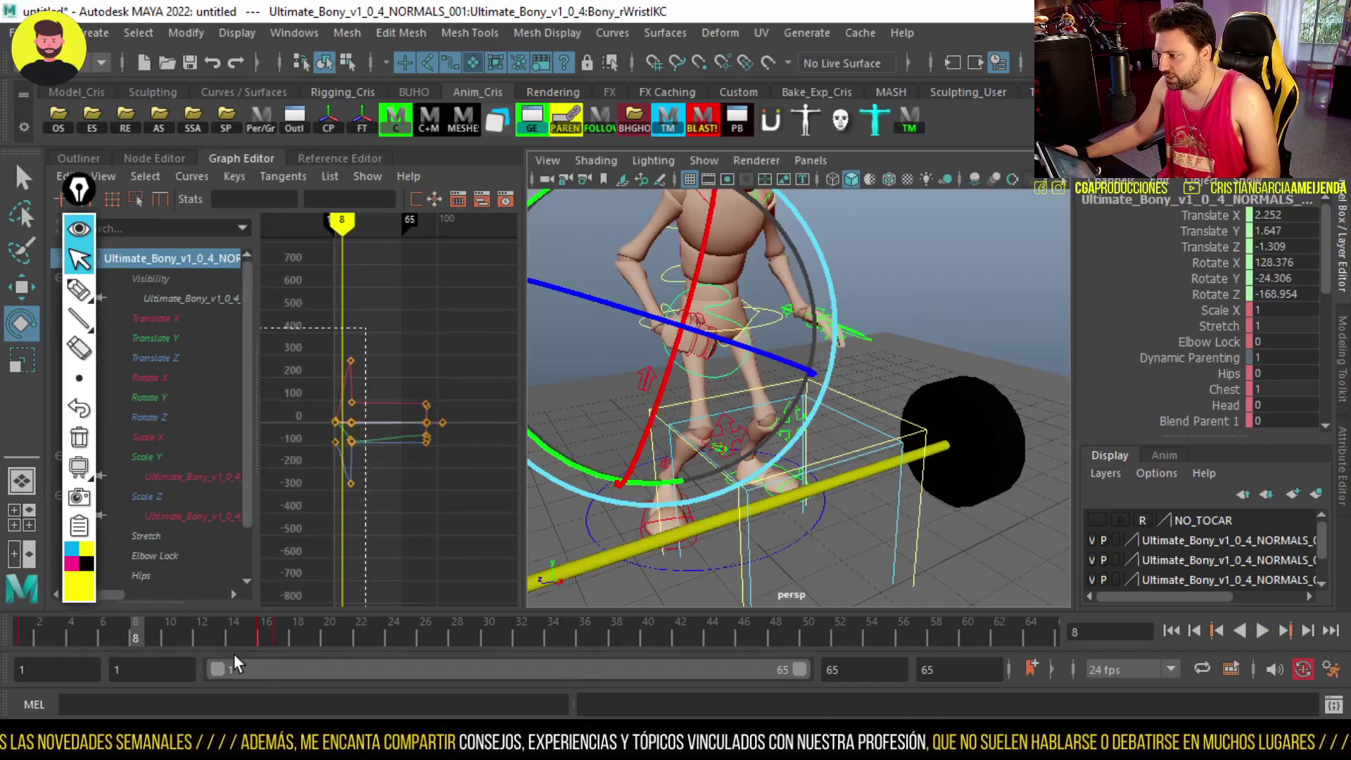
click(207, 173)
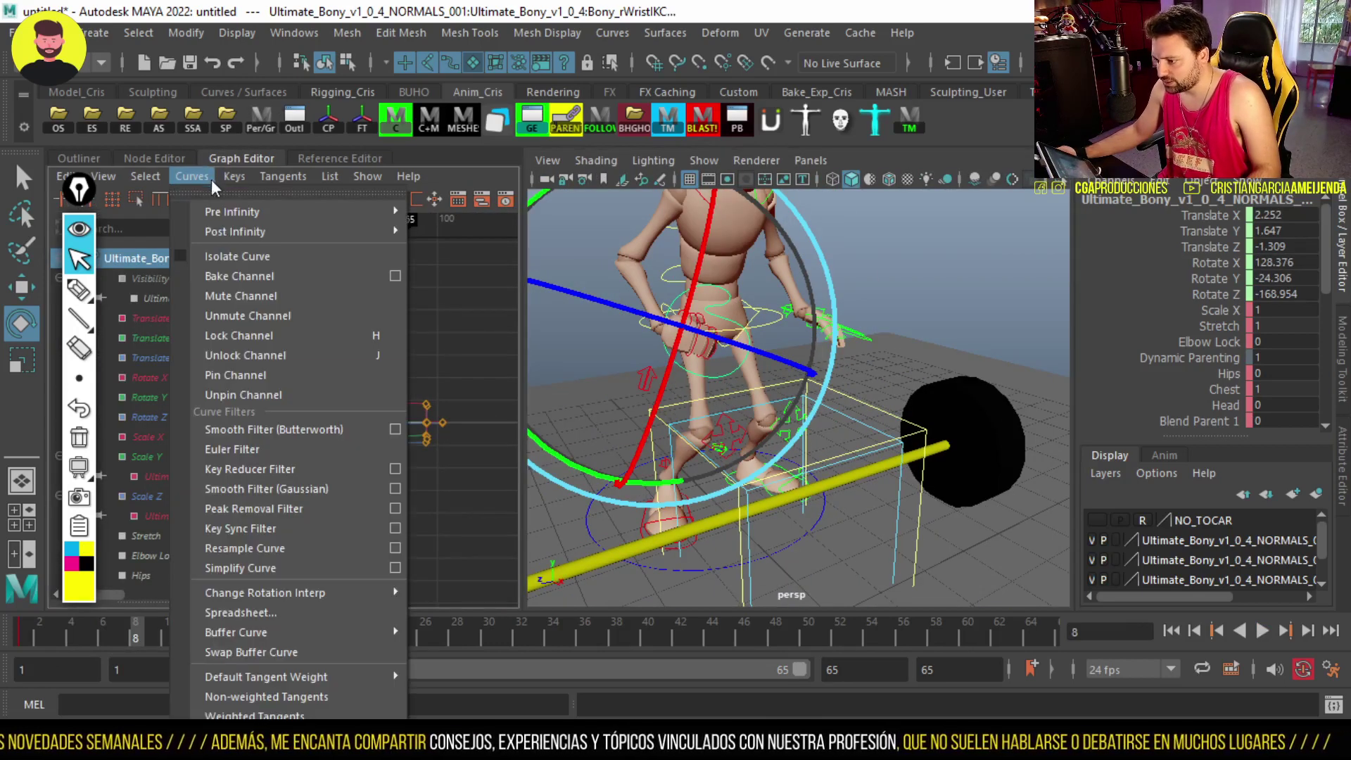
mouse_move(264, 592)
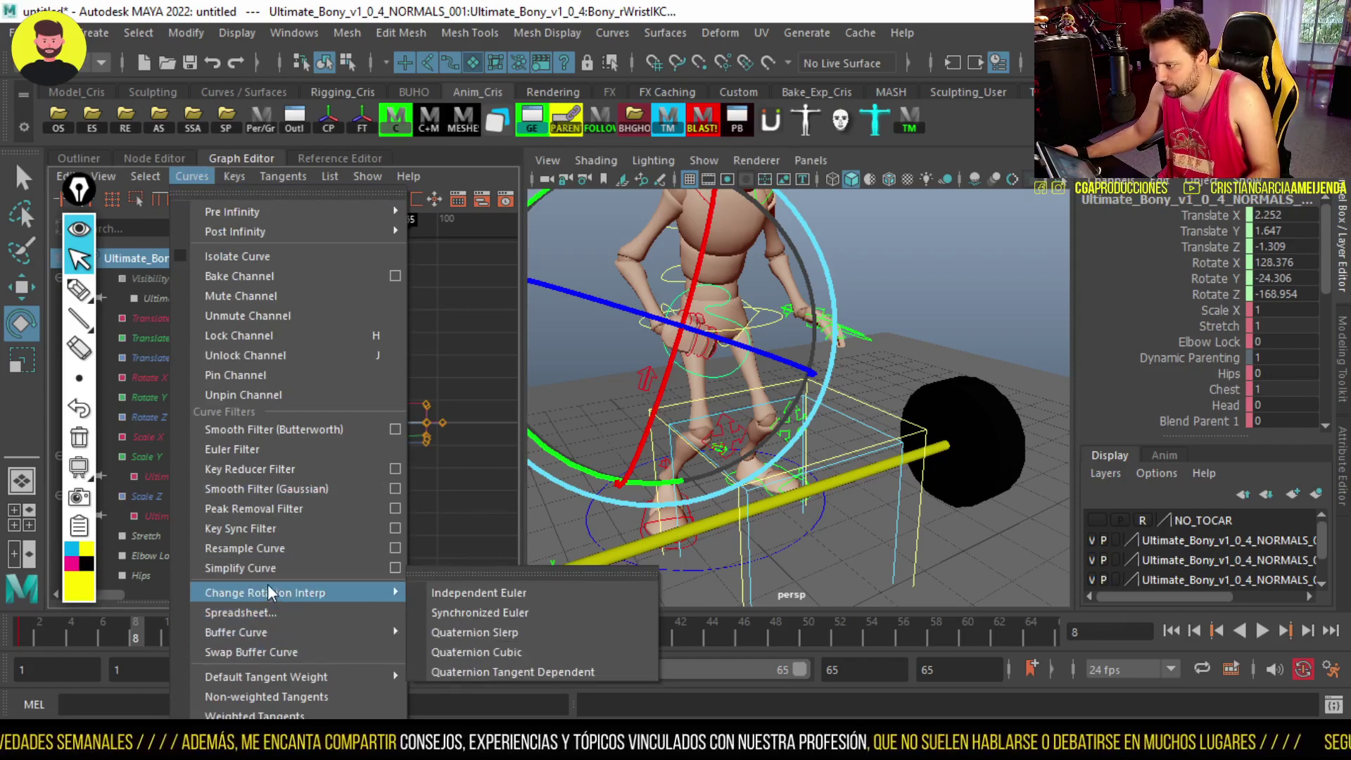
click(242, 449)
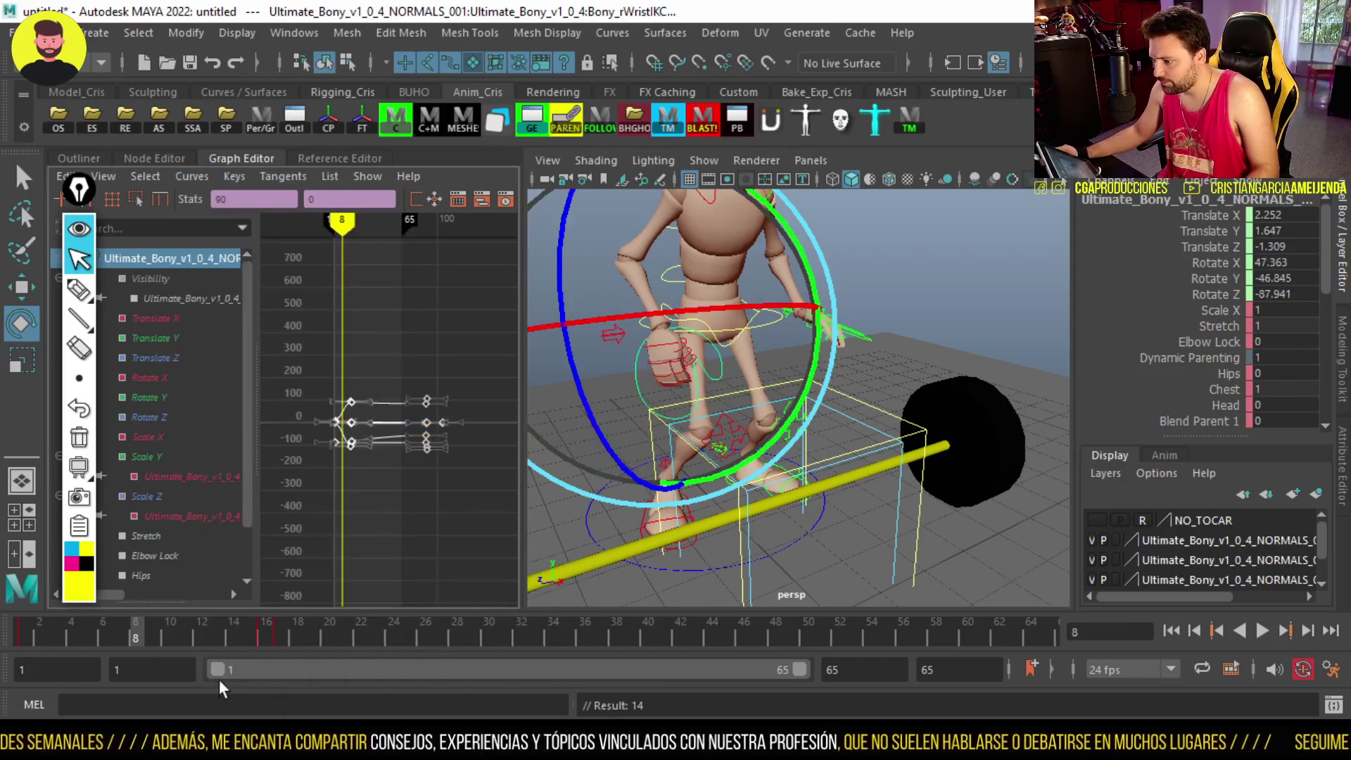
key(alt+v)
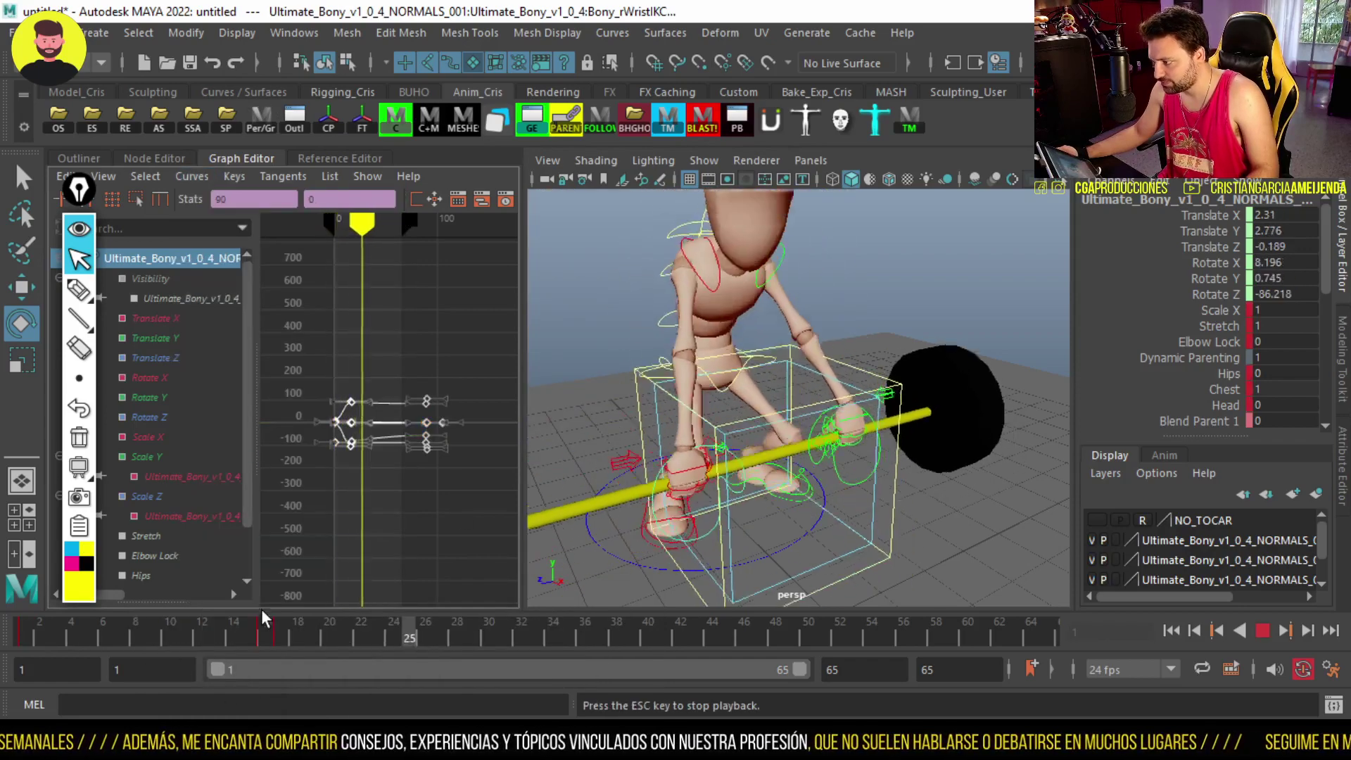
key(q)
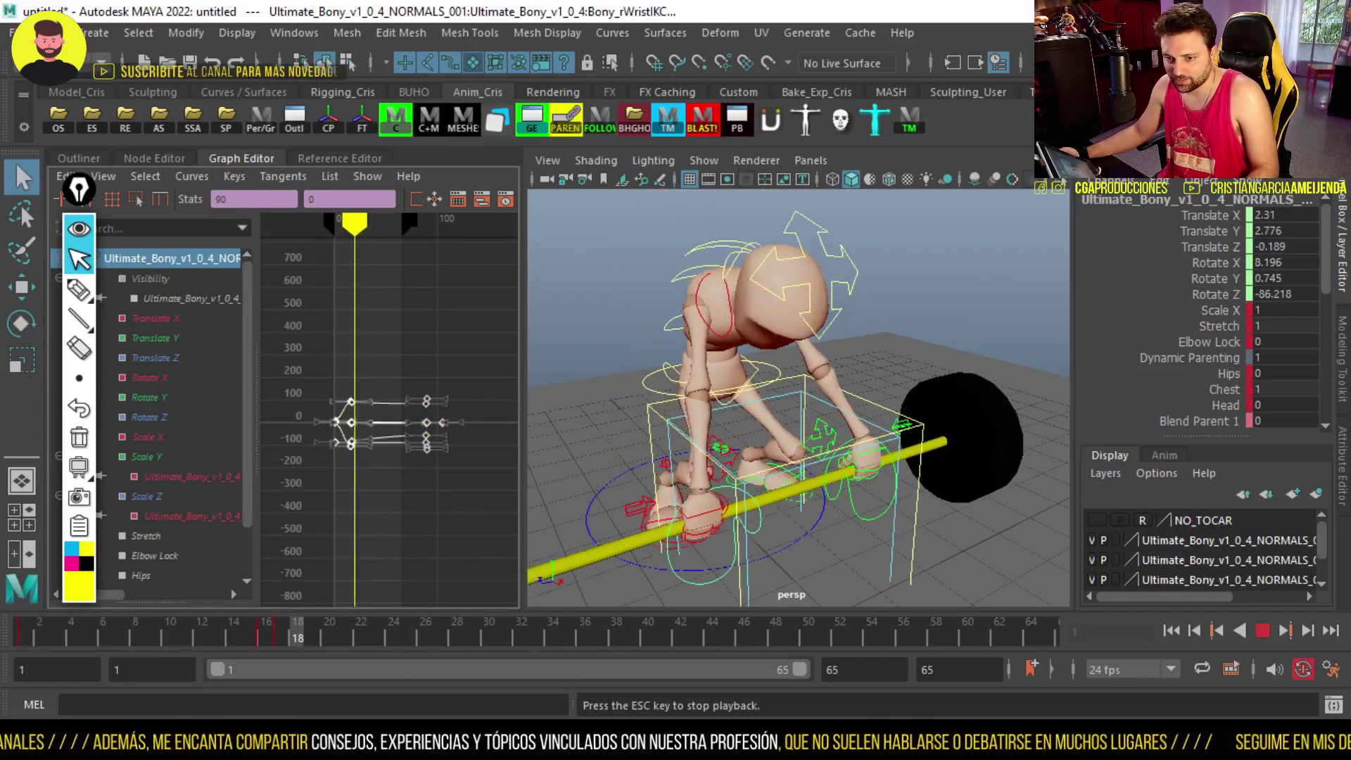
key(Escape)
Re-rotate the right wrist at frame 9, review playback, and select rFinger2J1C
drag(134, 639, 152, 639)
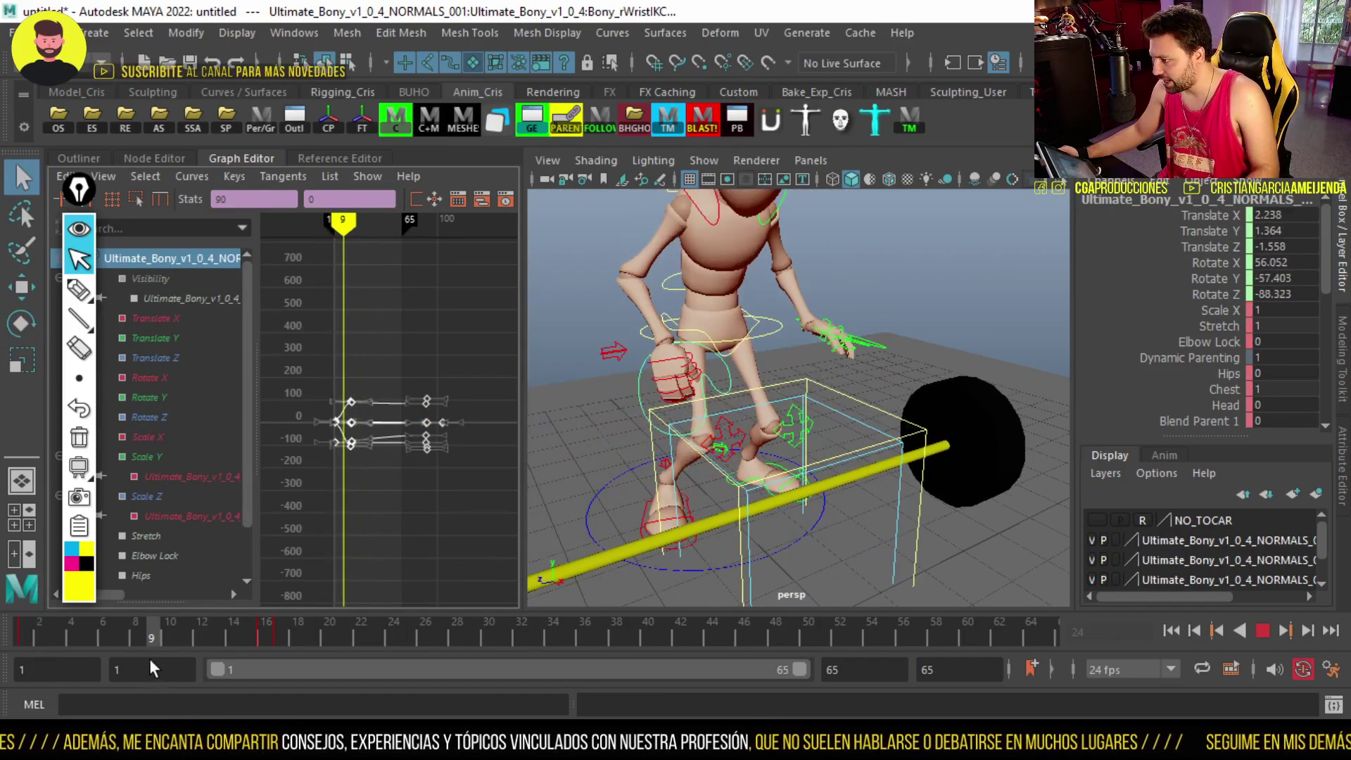
key(e)
scroll(668, 427, up, 3)
drag(667, 428, 659, 284)
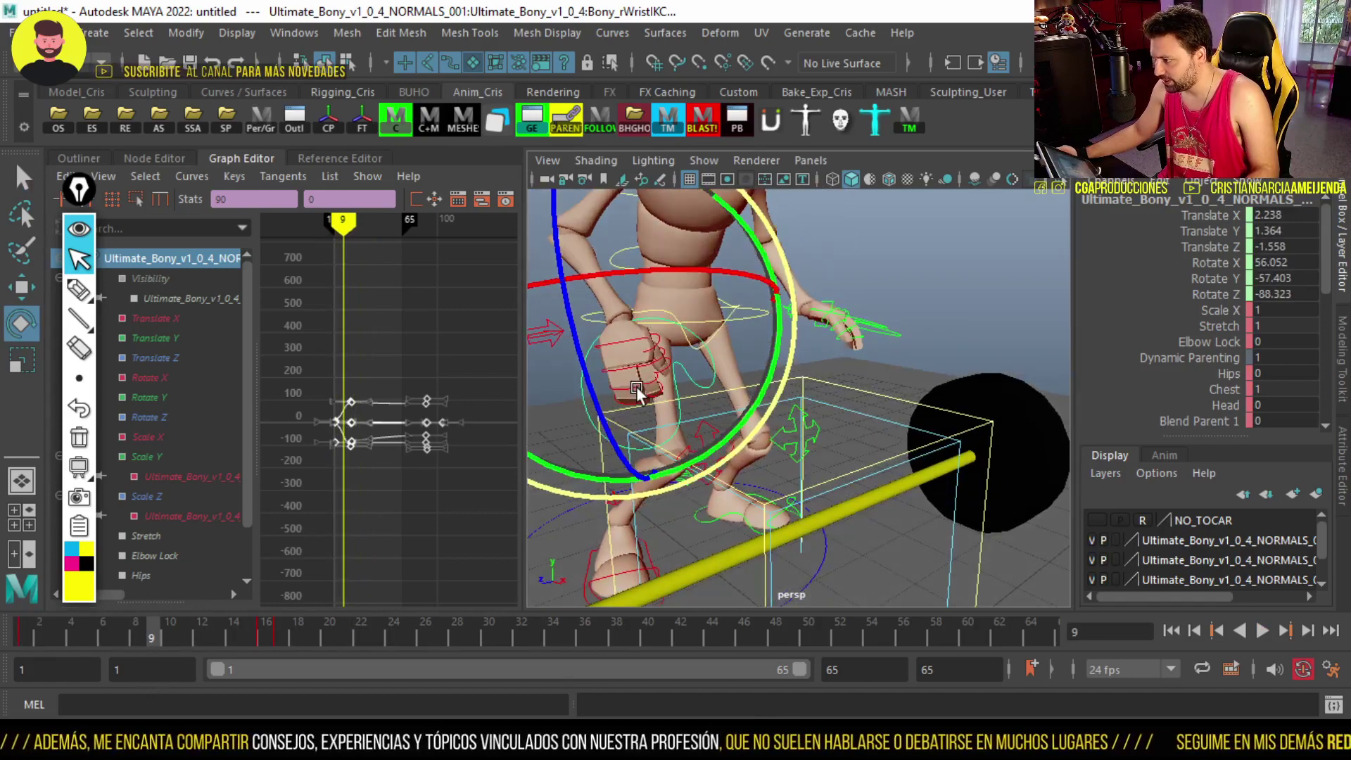
key(alt+v)
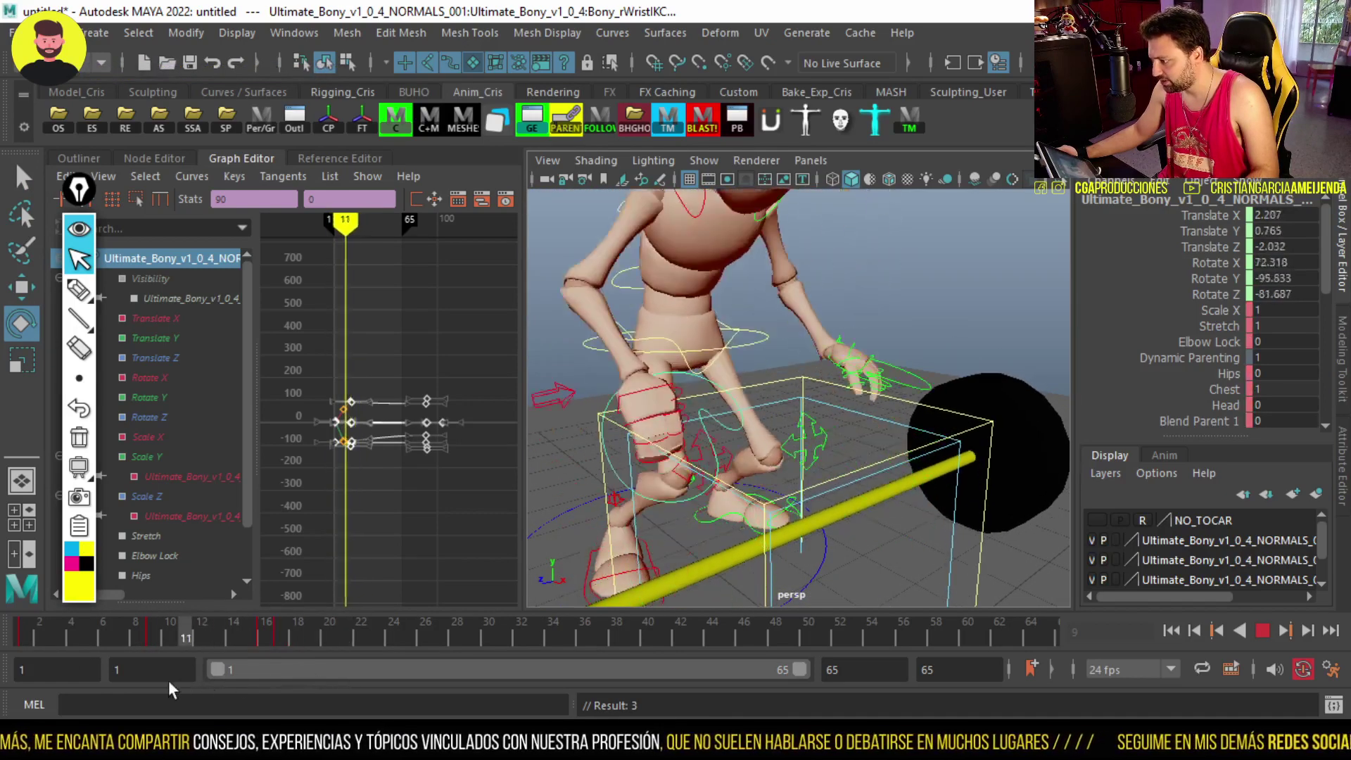
key(alt+v)
scroll(673, 462, up, 5)
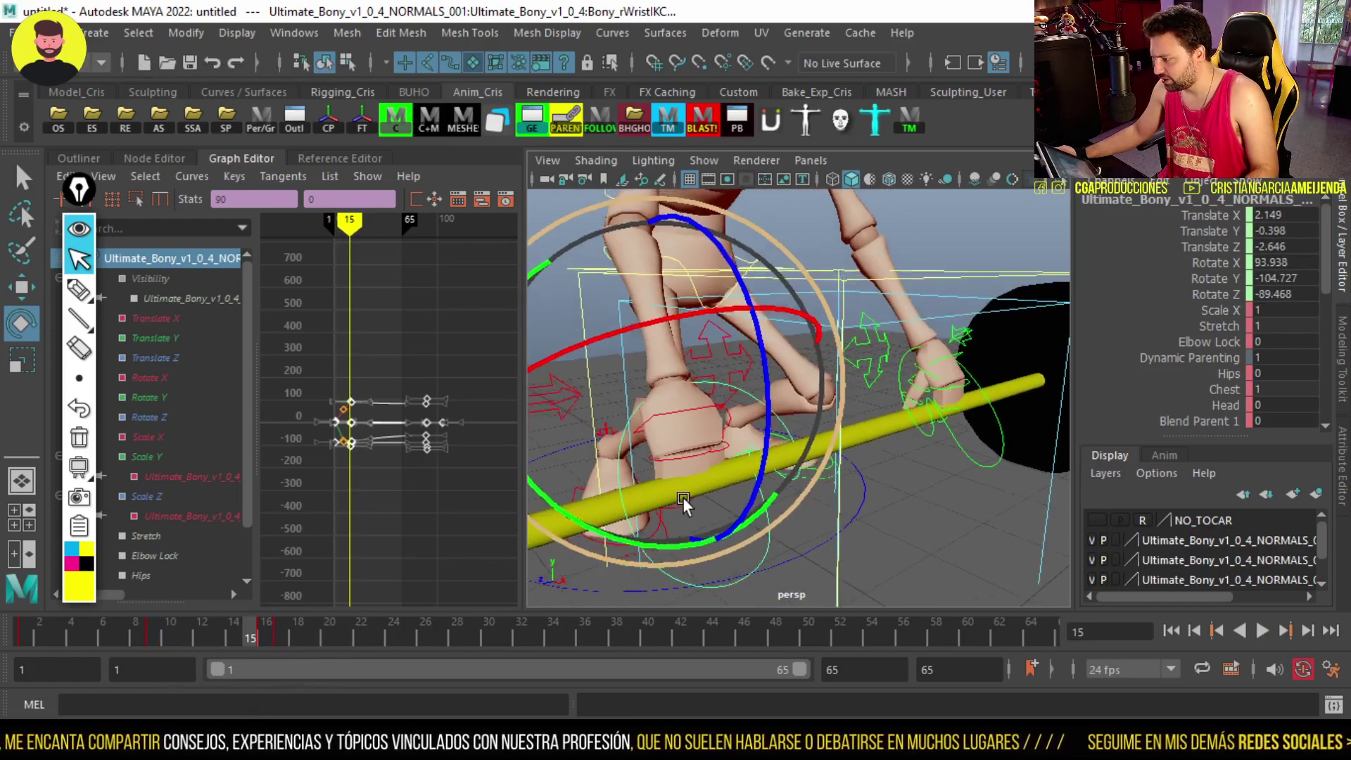
click(698, 456)
Add rFinger1J1C to the selection and delete the fingers' key at frame 17
shift+click(703, 454)
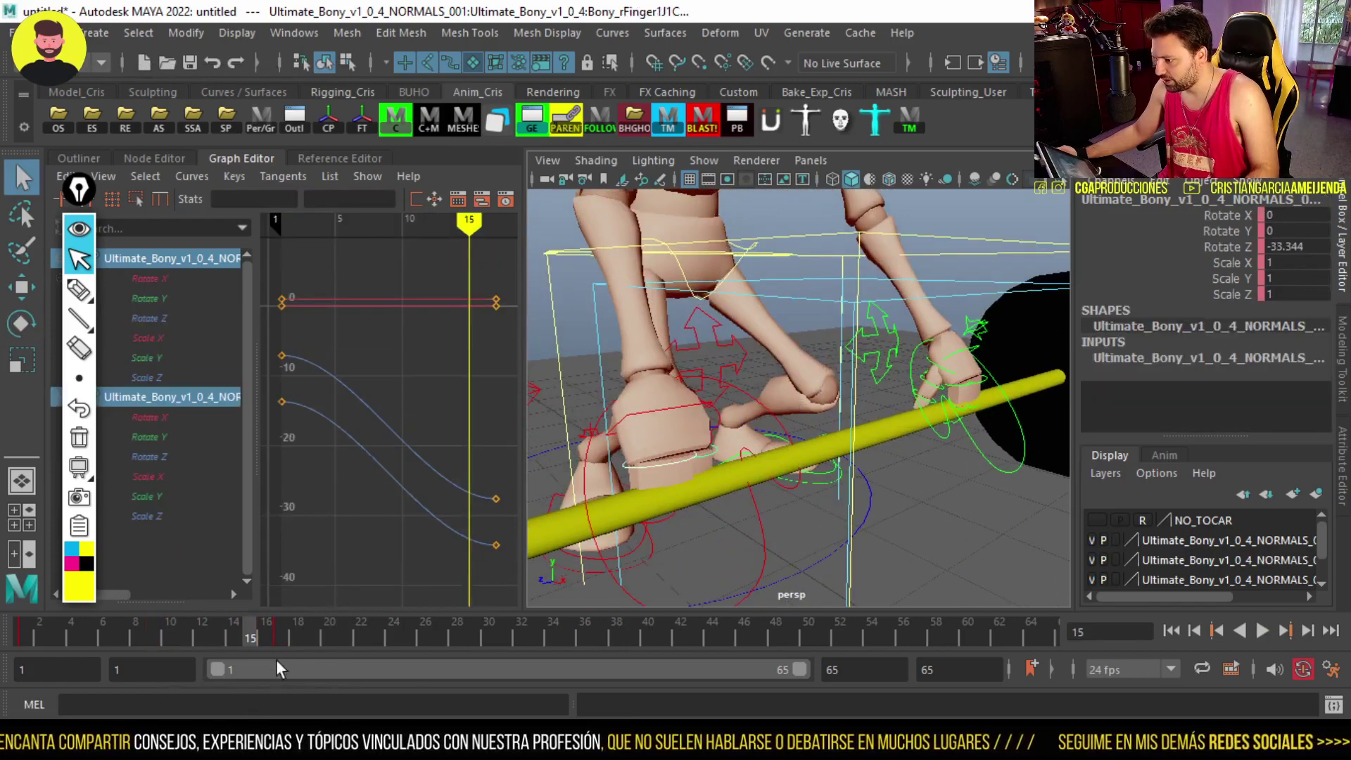
drag(281, 637, 314, 647)
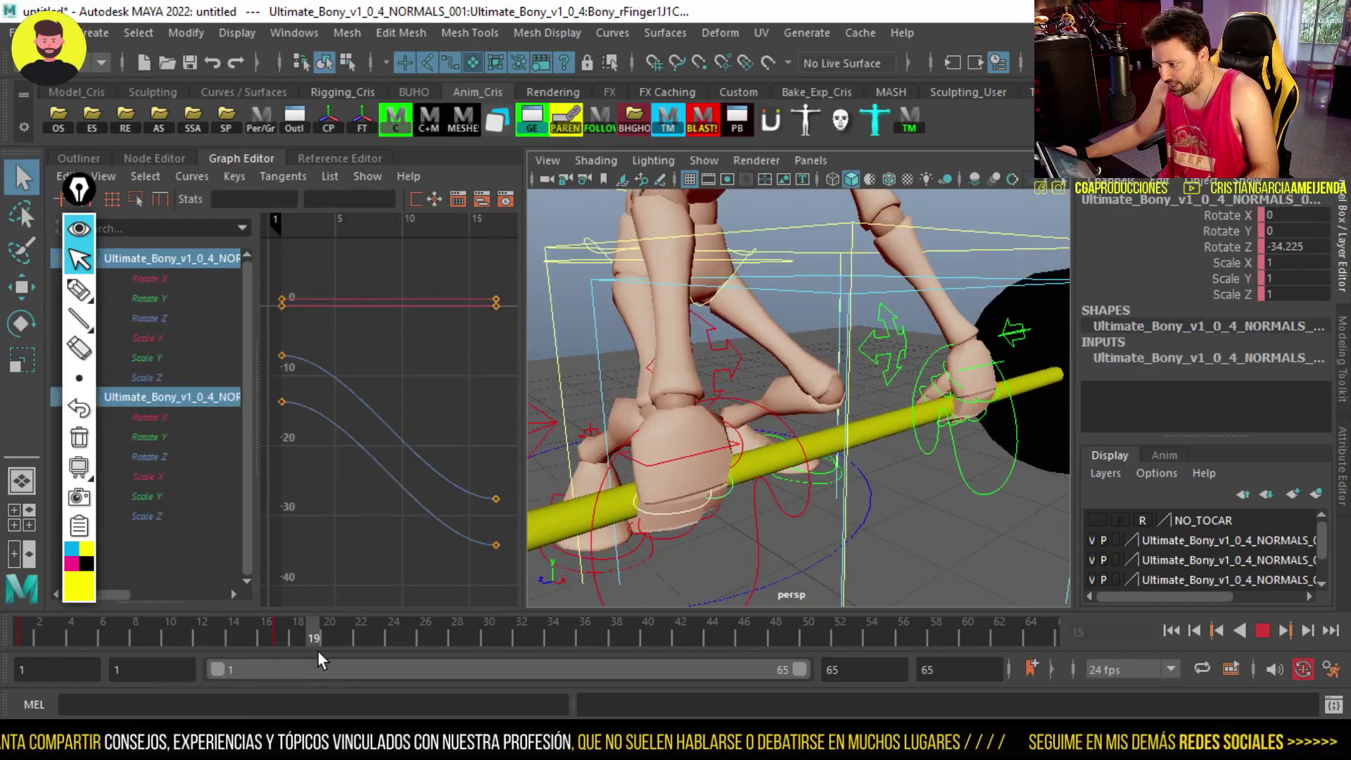
click(276, 635)
right_click(276, 635)
click(343, 330)
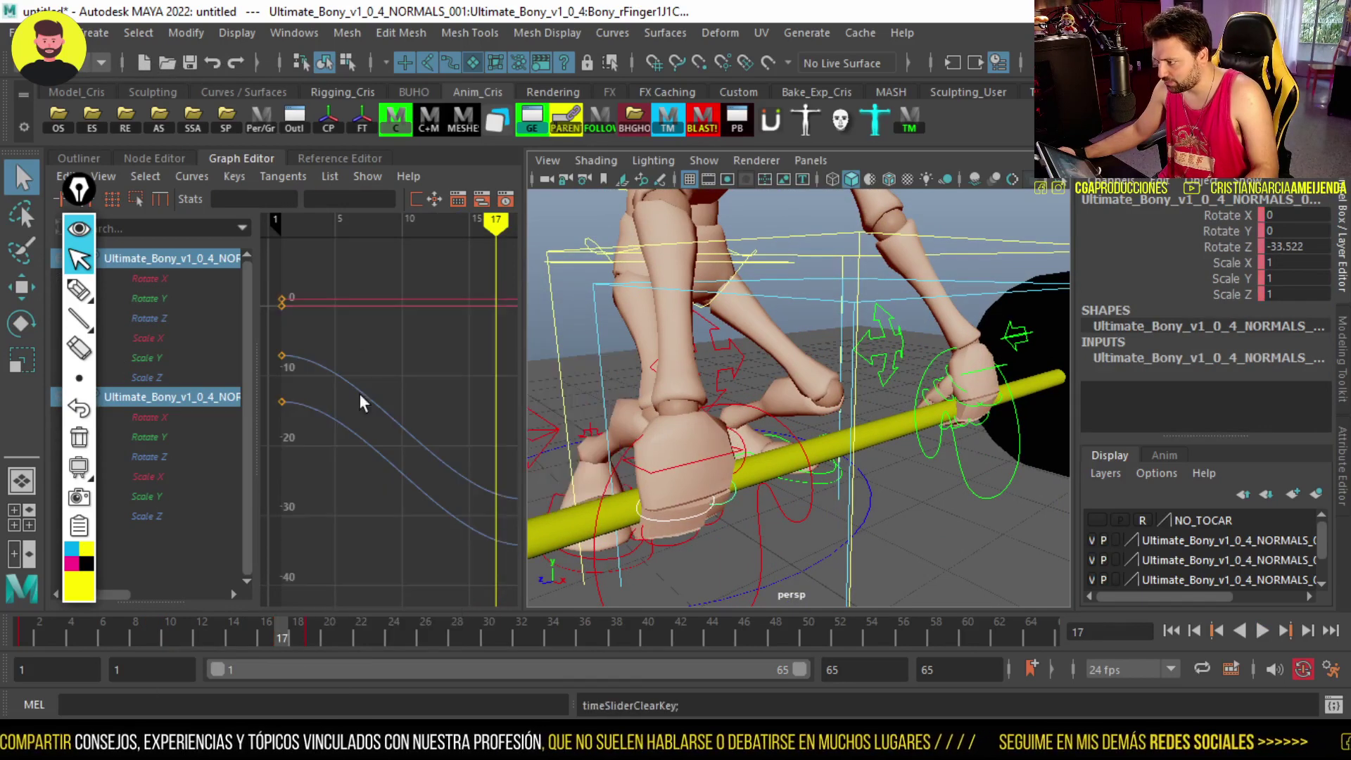
Rotate the right fingers open to 10.486 in Z at frame 12
drag(281, 637, 206, 631)
key(e)
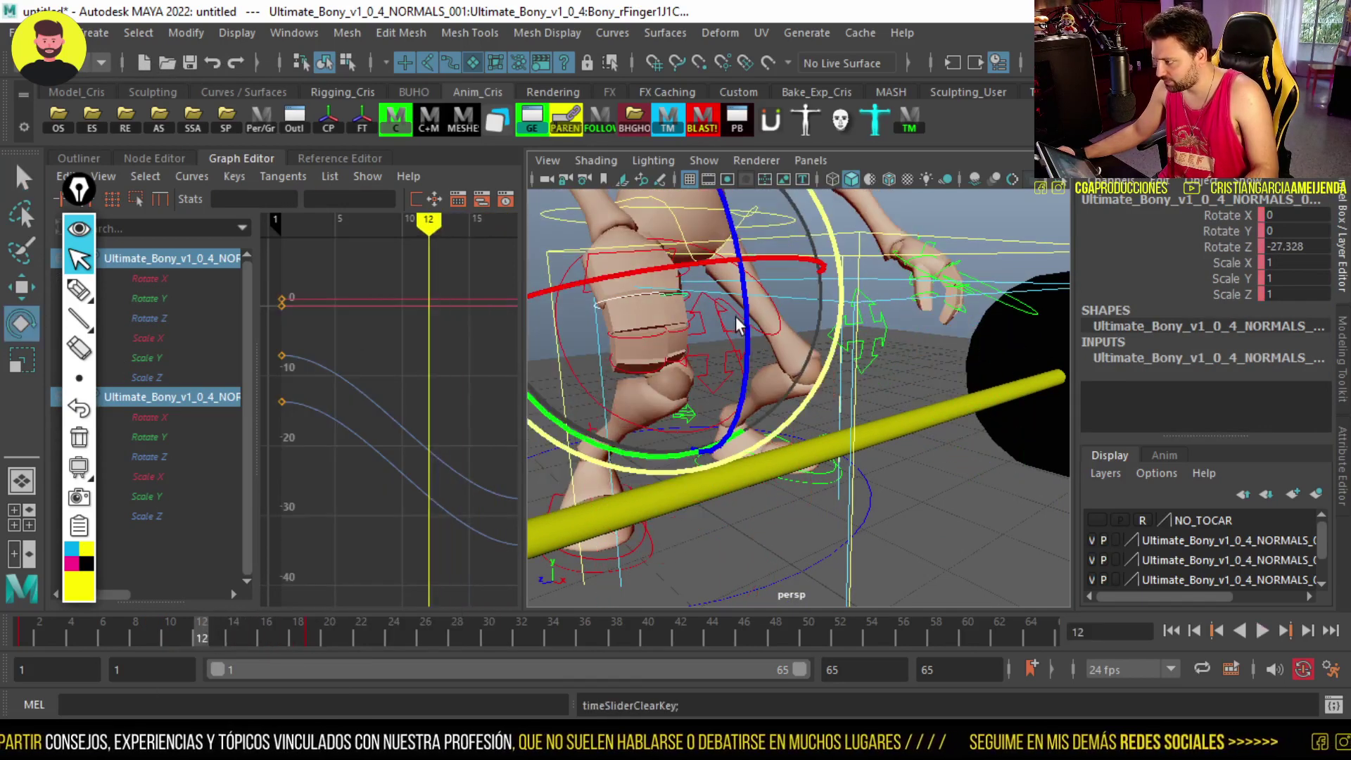
mouse_move(746, 320)
mouse_down()
mouse_move(637, 317)
mouse_move(655, 289)
mouse_move(623, 274)
mouse_up()
key(q)
click(633, 288)
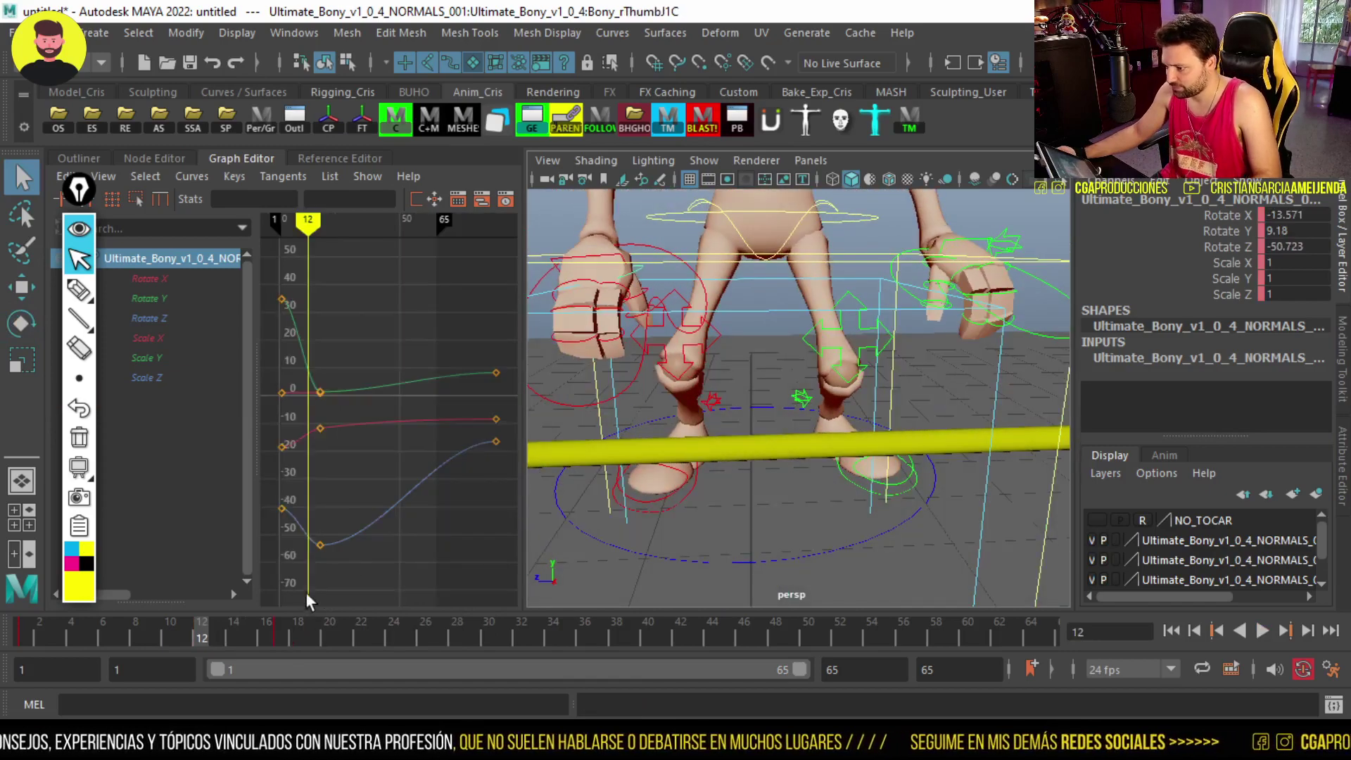
Retime the right thumb's key to frame 21 and key a tighter thumb curl at frame 14
shift+click(273, 637)
drag(273, 637, 336, 636)
drag(174, 635, 226, 637)
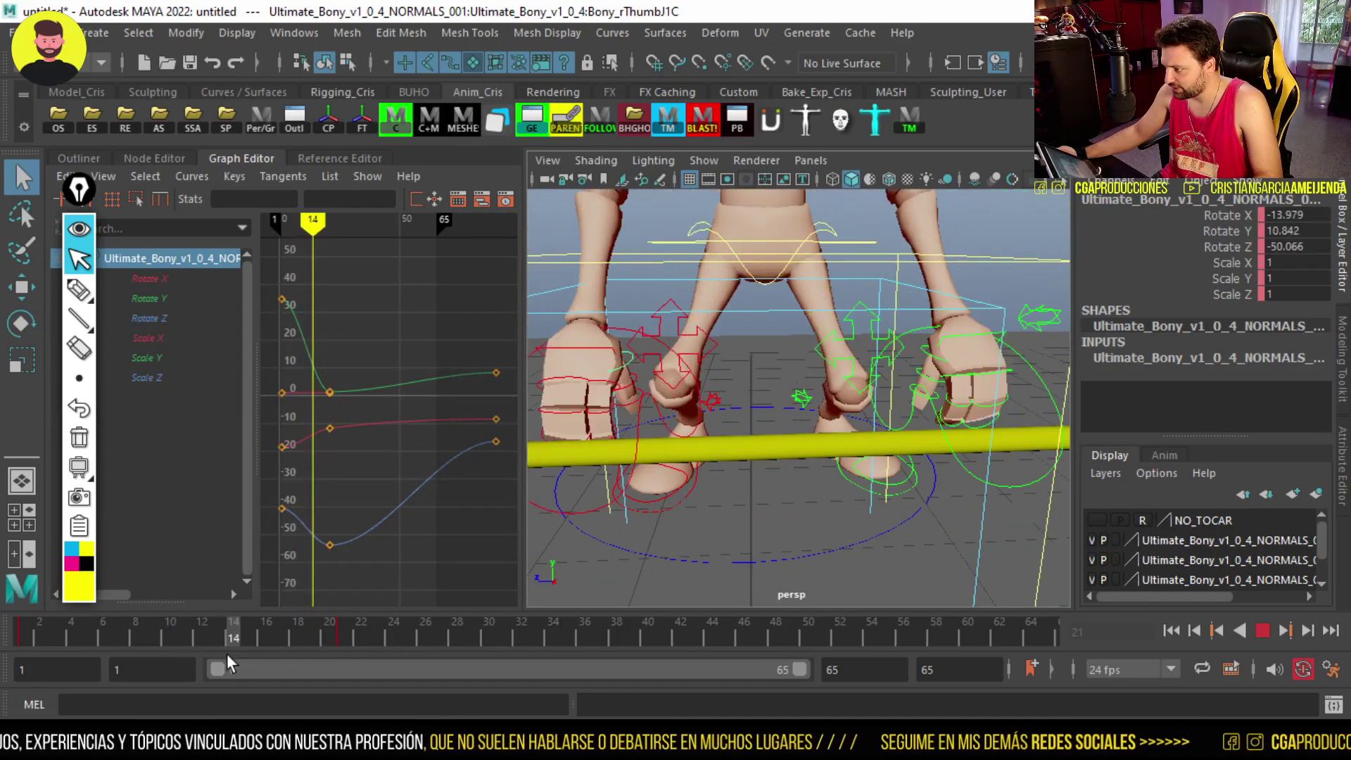
key(e)
drag(669, 491, 661, 387)
key(s)
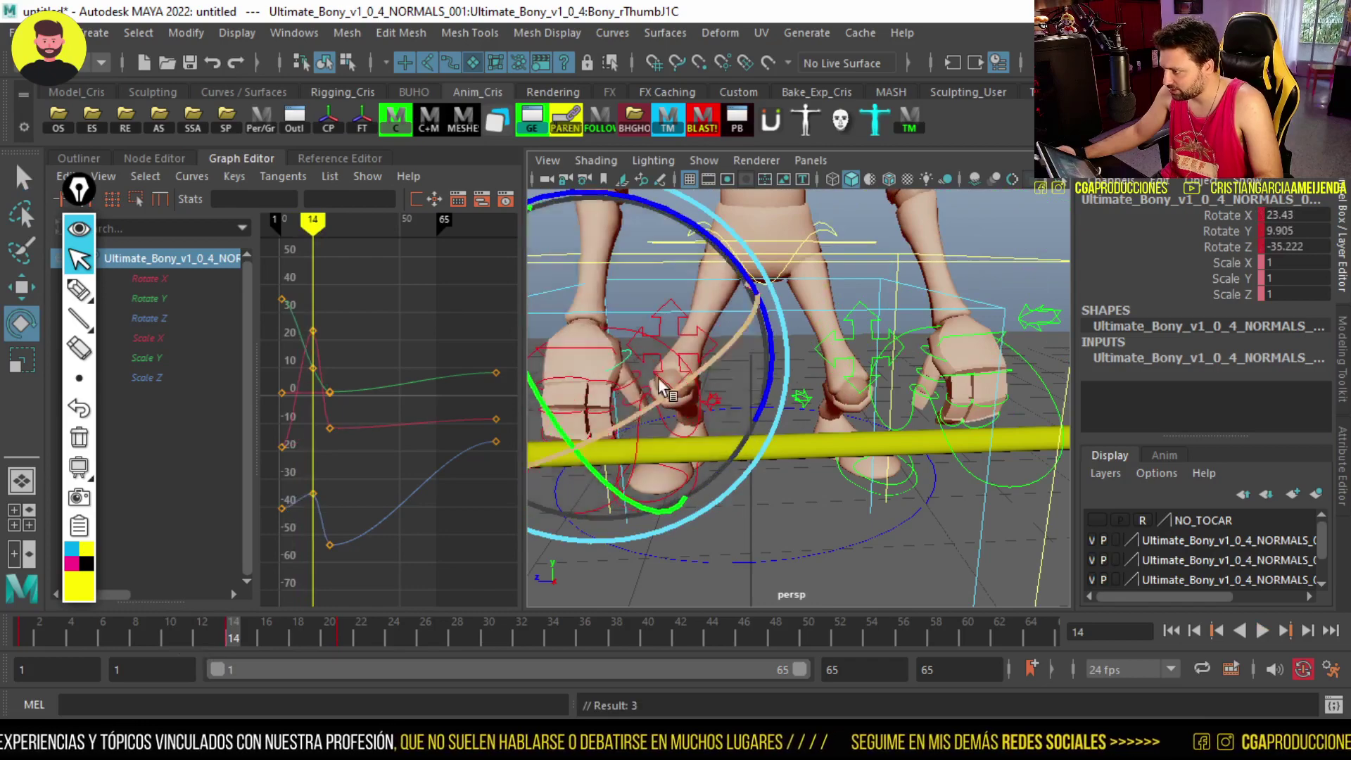
Play back the animation to check the thumb, stopping around frame 15
key(alt+v)
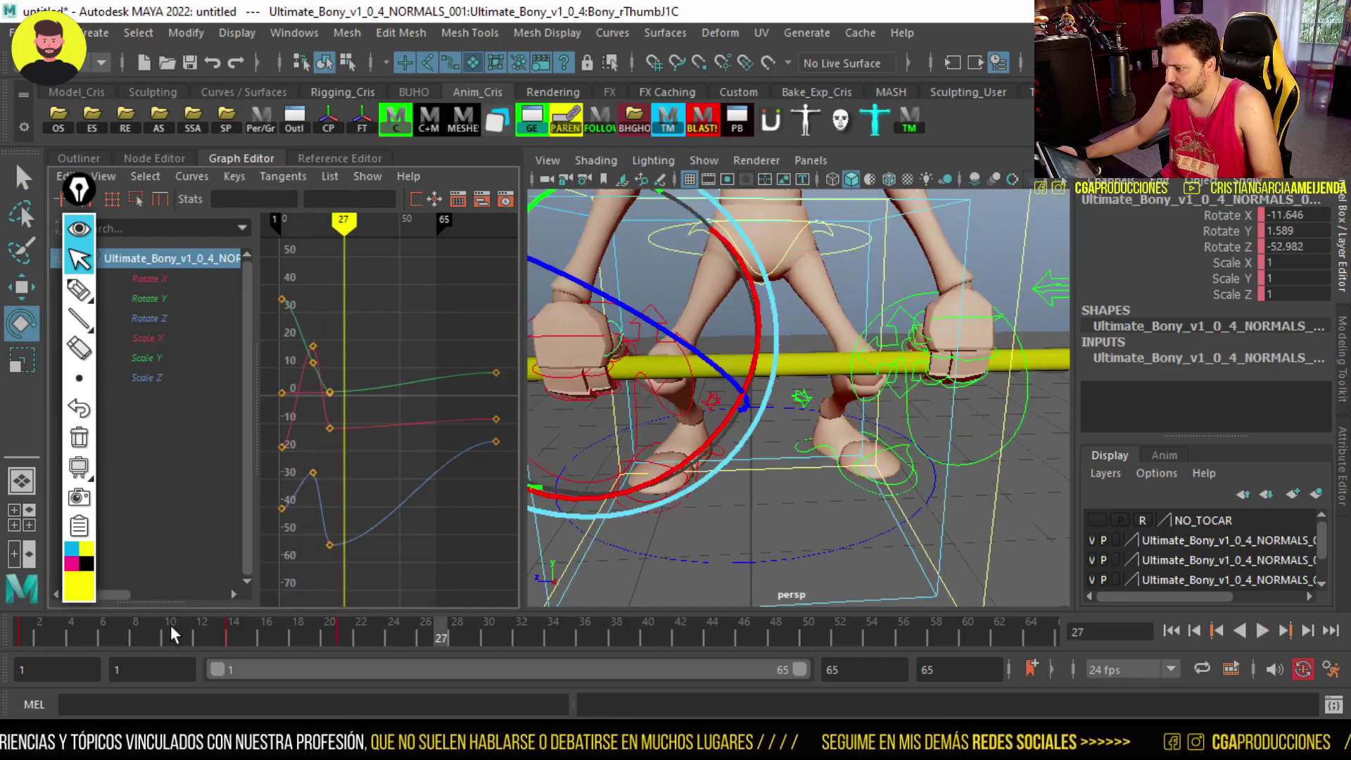
mouse_move(175, 634)
mouse_down()
mouse_move(321, 639)
mouse_move(246, 652)
mouse_move(224, 638)
mouse_up()
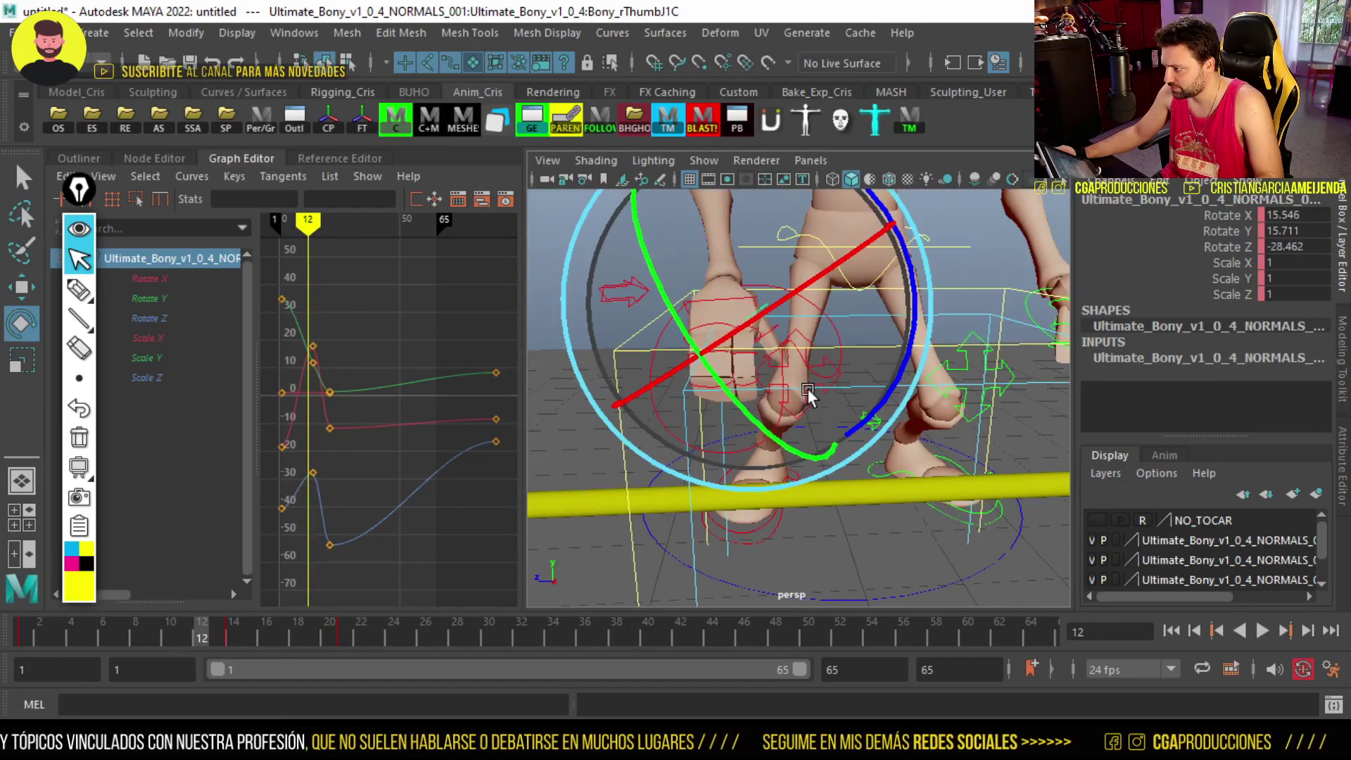
key(alt+v)
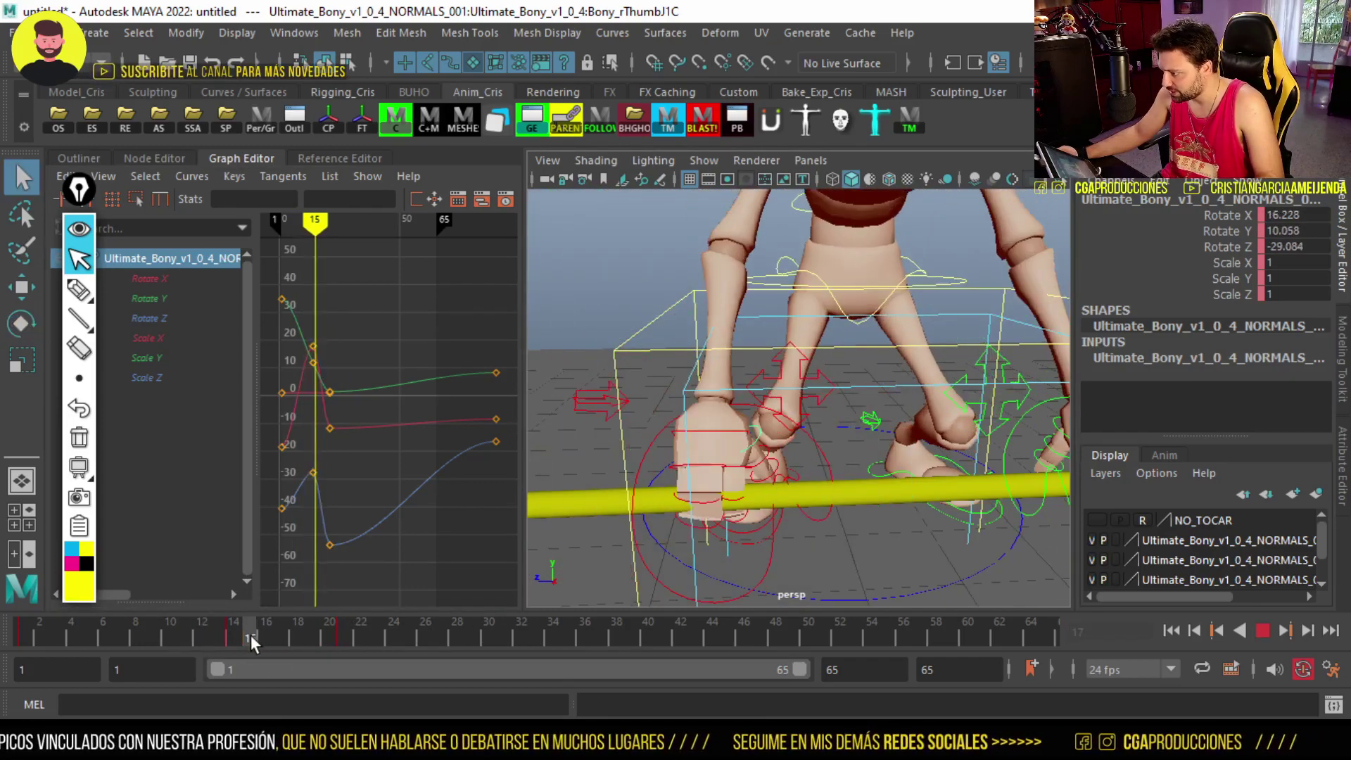
key(alt+v)
Key an adjusted right wrist control rotation at frame 14
click(652, 442)
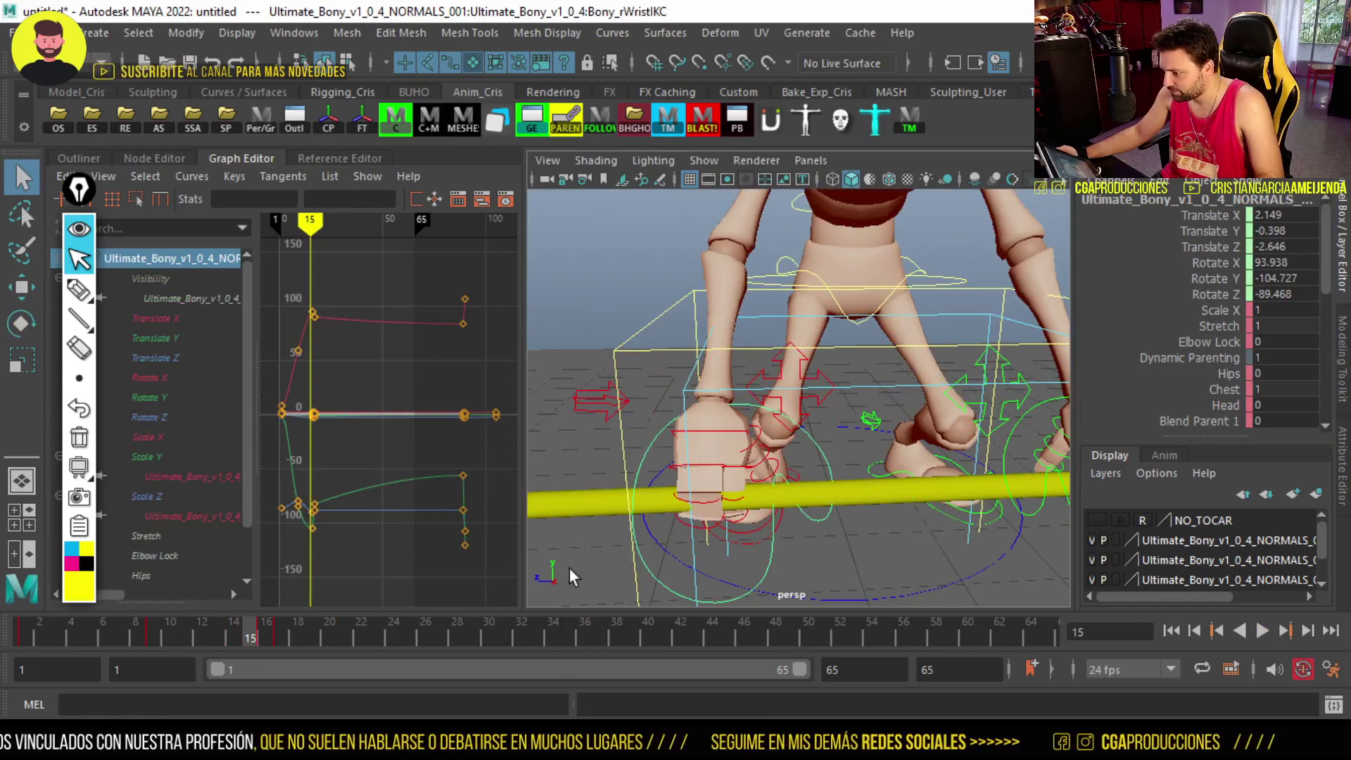
click(262, 637)
click(232, 636)
key(e)
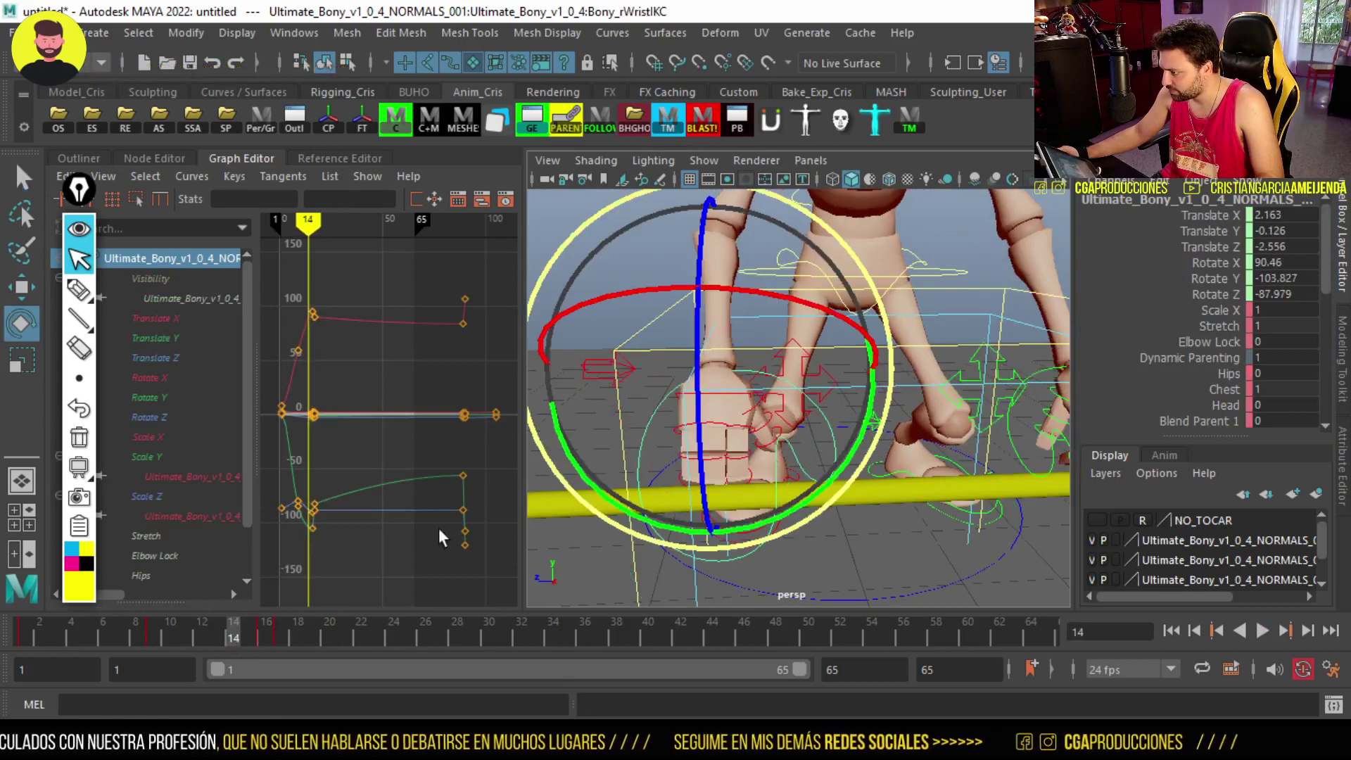
key(q)
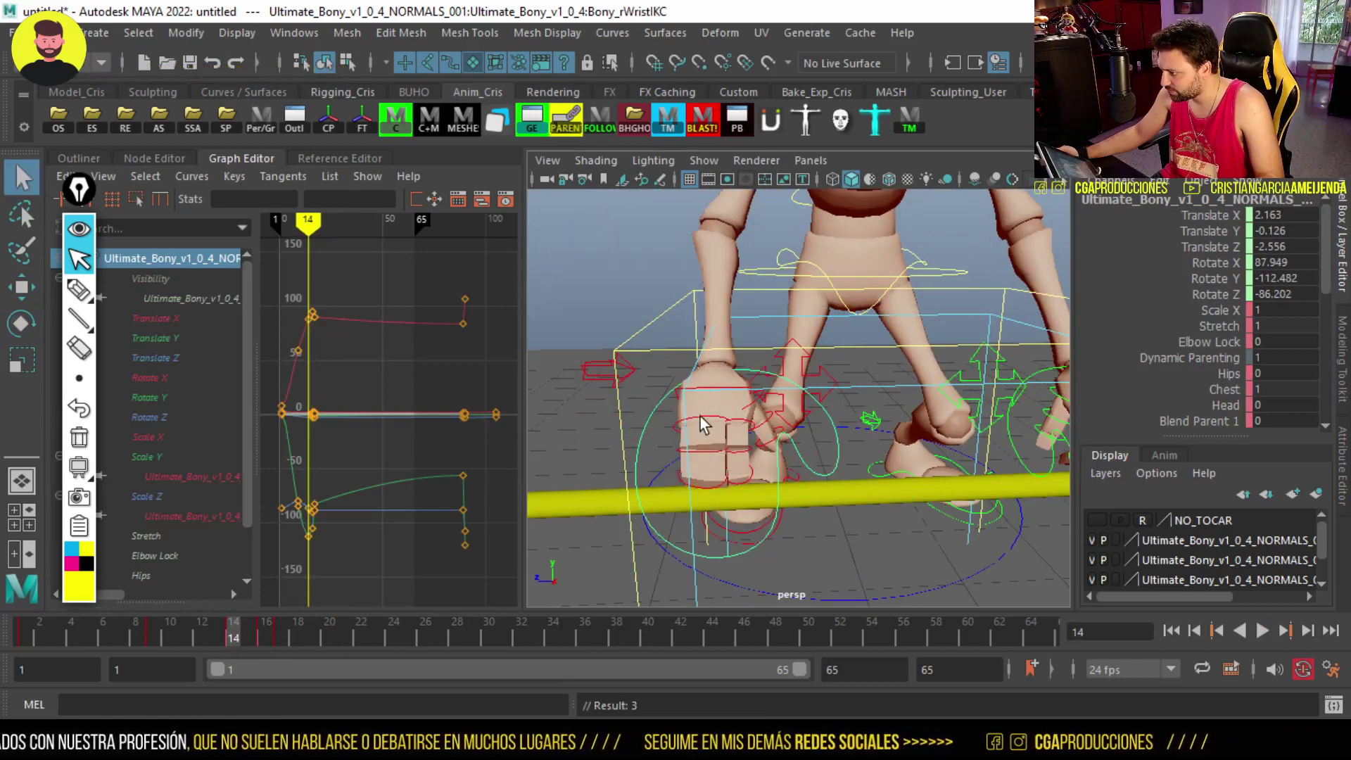
click(707, 457)
Rotate the right finger's tip control at frame 14 so it wraps the bar
click(706, 481)
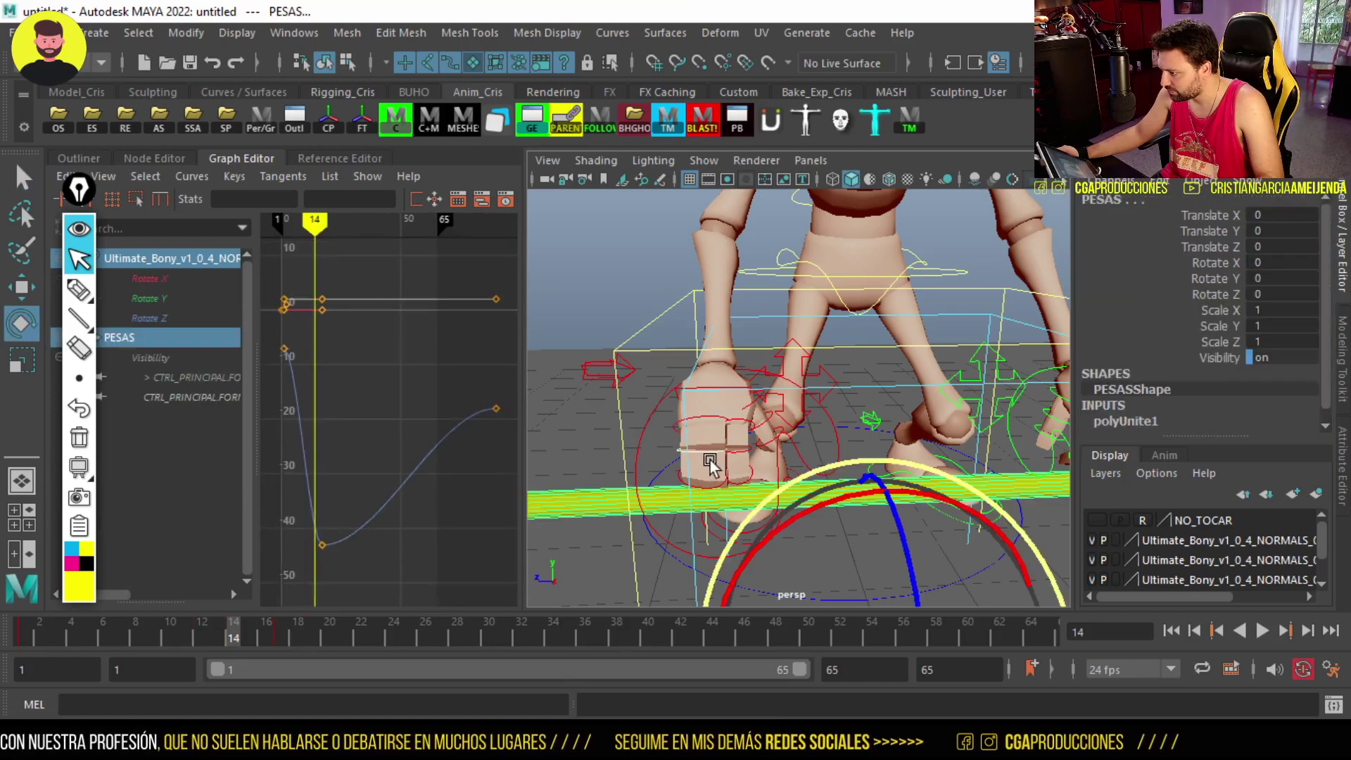
click(708, 459)
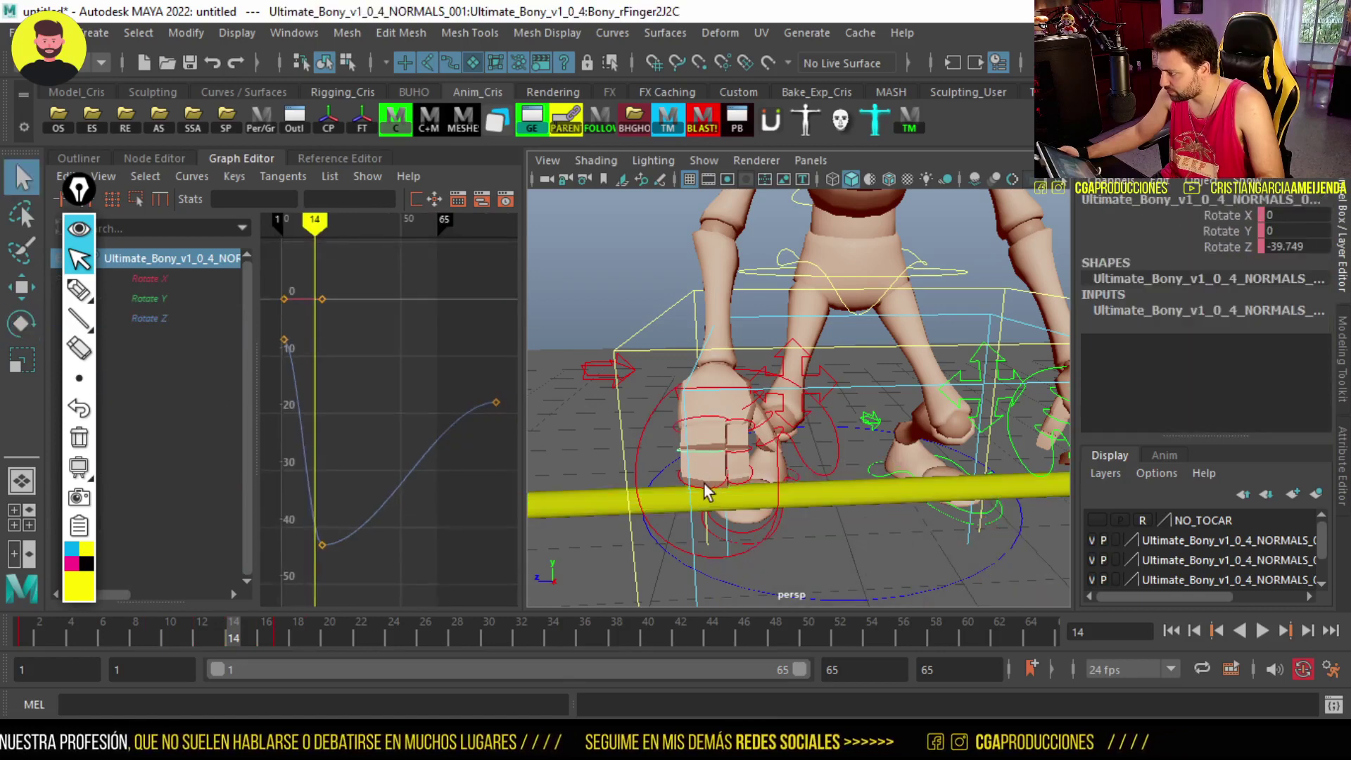
key(e)
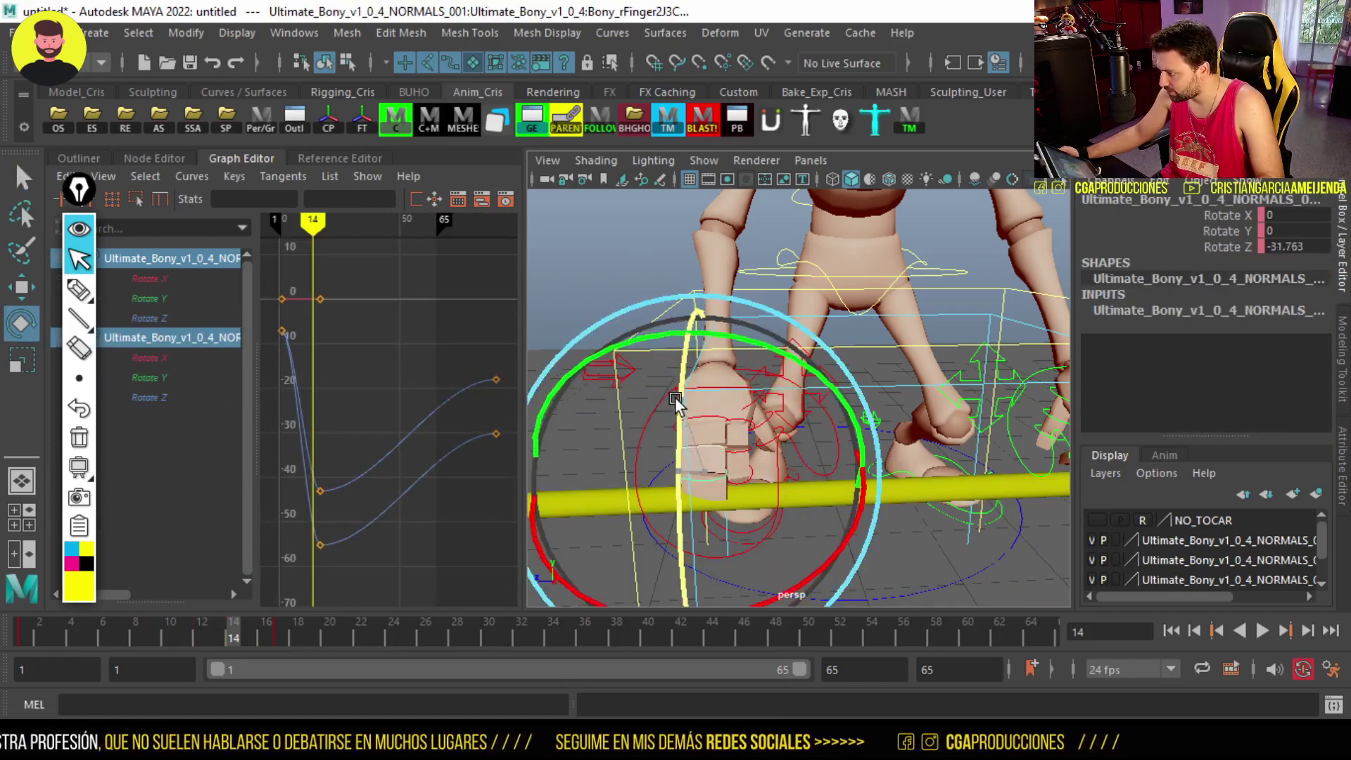
mouse_move(676, 397)
mouse_down()
mouse_move(708, 462)
mouse_move(809, 450)
mouse_up()
Review the grip in playback from several angles, then select the root control at frame 17
key(alt+v)
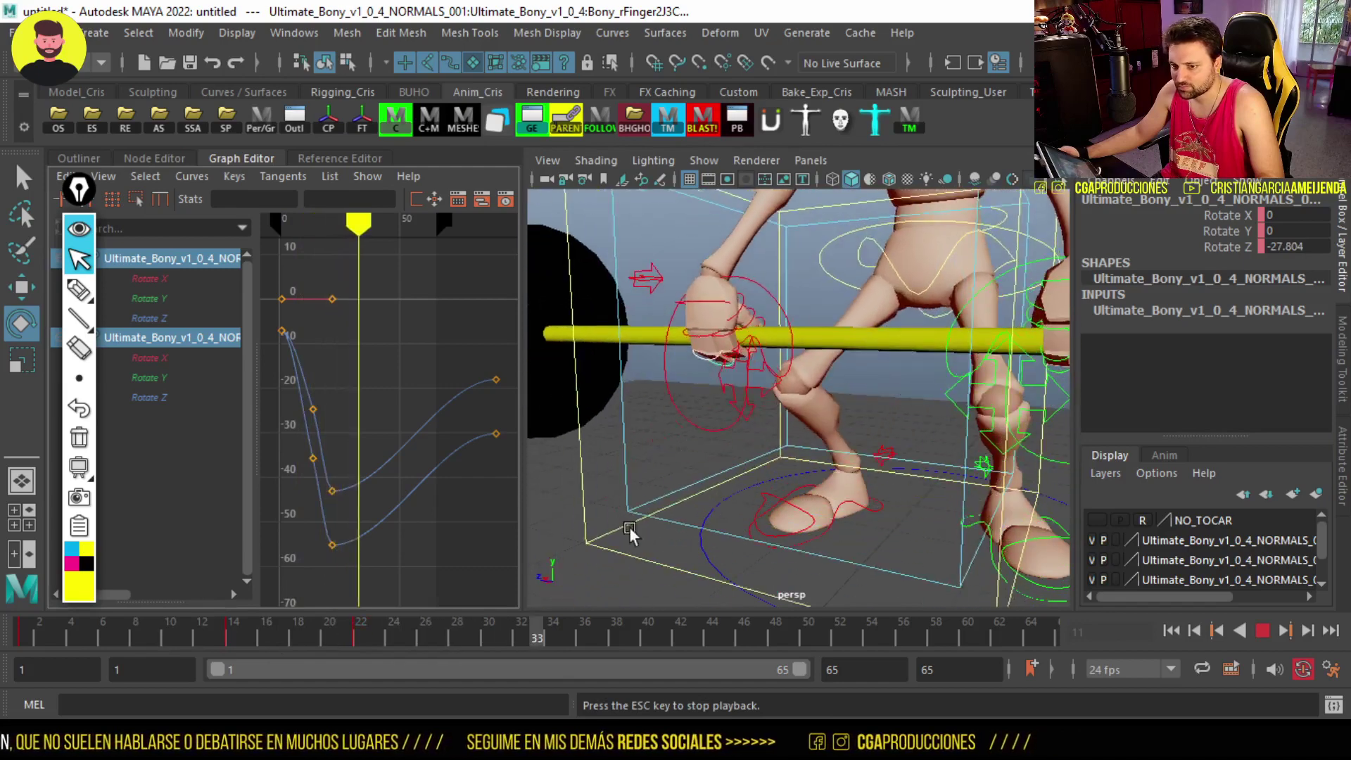
alt+drag(879, 372, 932, 440)
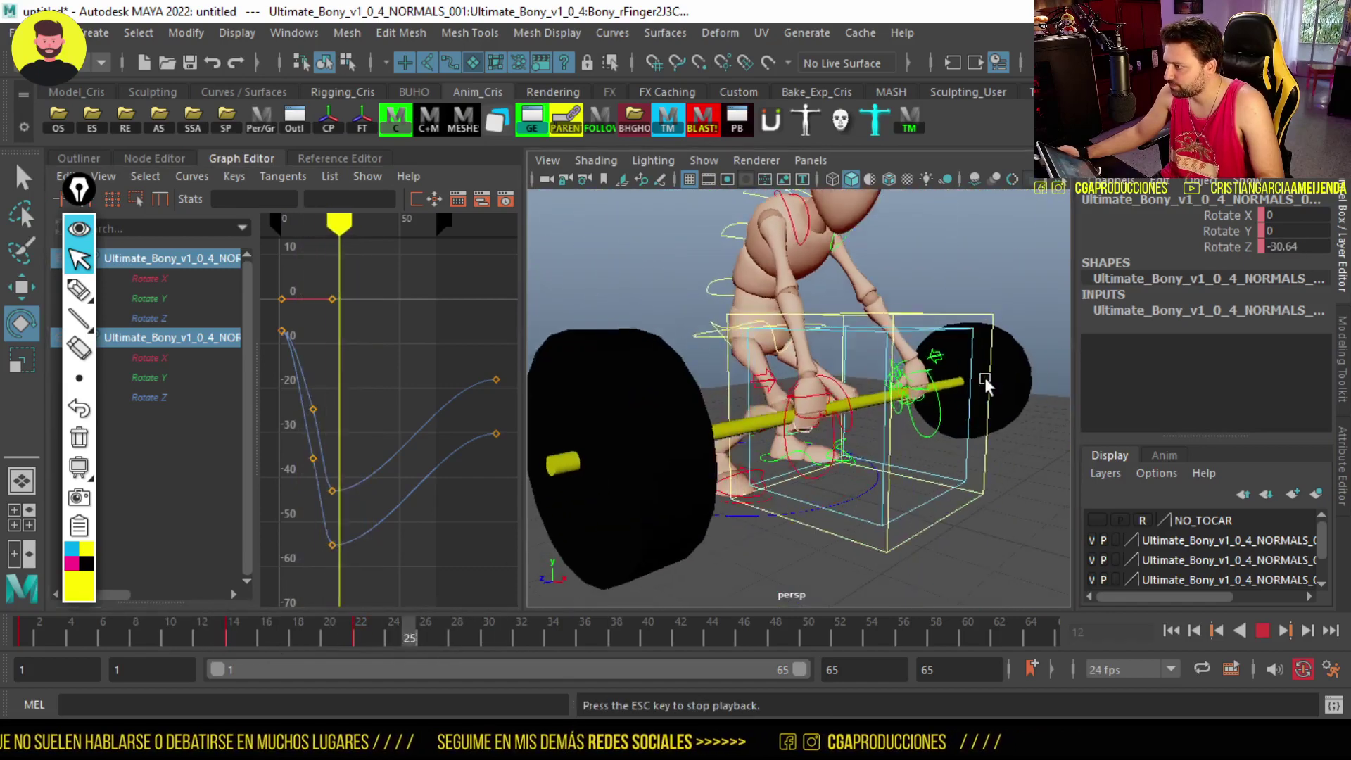
click(224, 639)
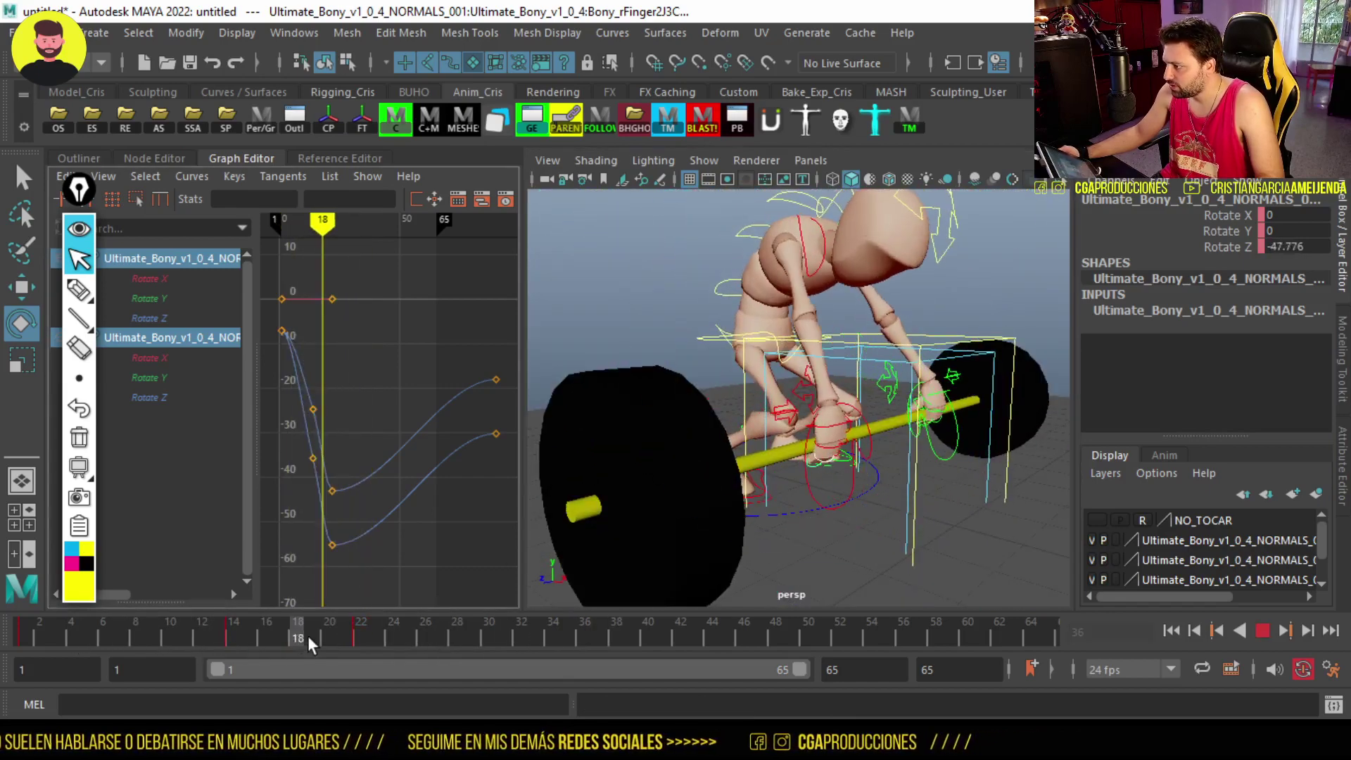
key(alt+v)
alt+drag(634, 352, 746, 359)
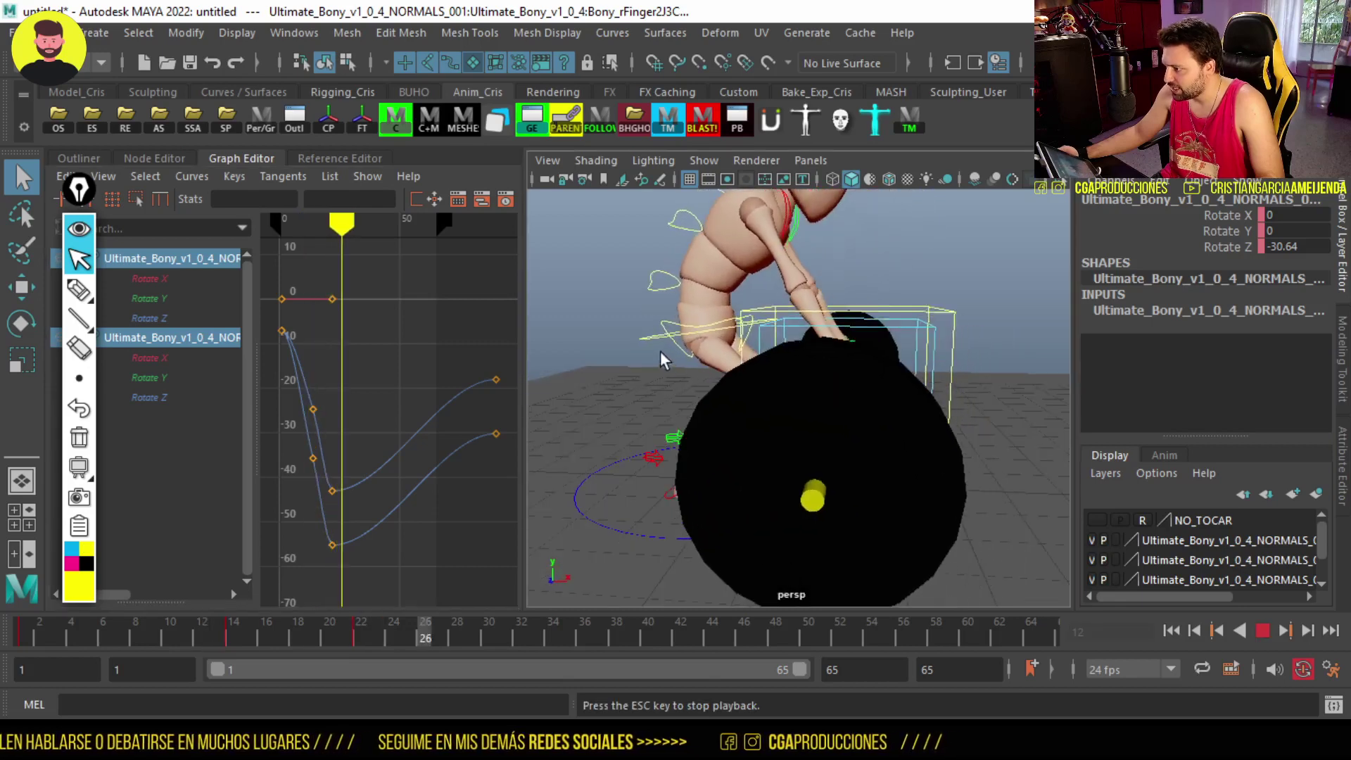
click(597, 459)
key(Escape)
drag(214, 636, 281, 647)
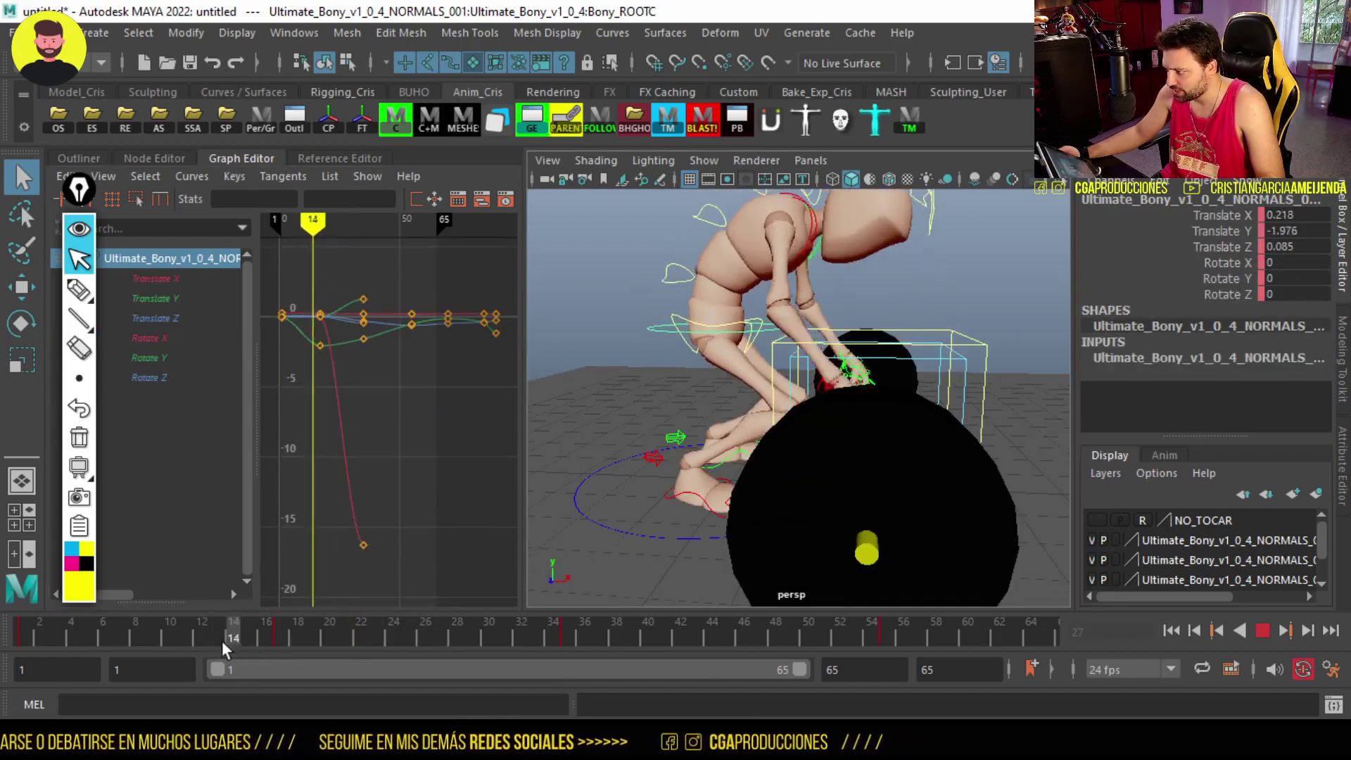
Extend the animation end time to 200 frames
key(w)
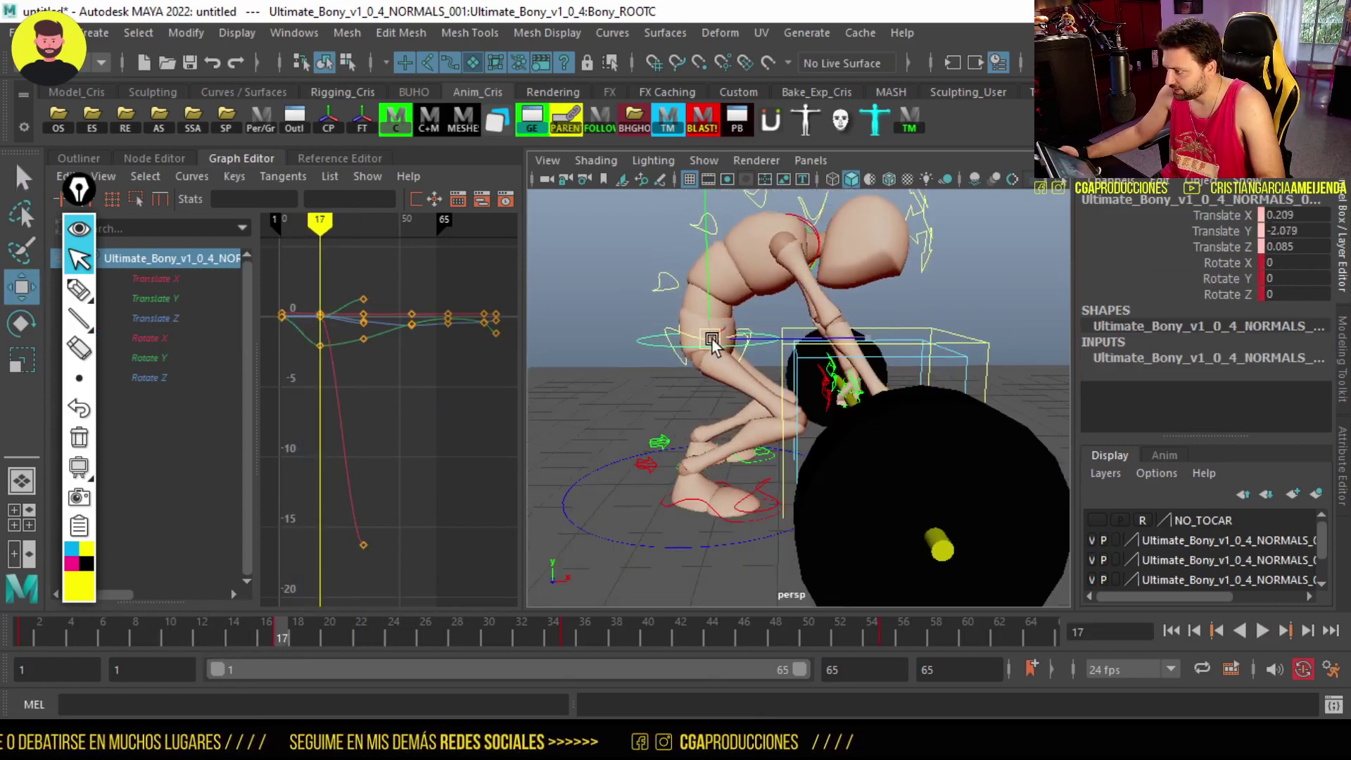
key(alt+v)
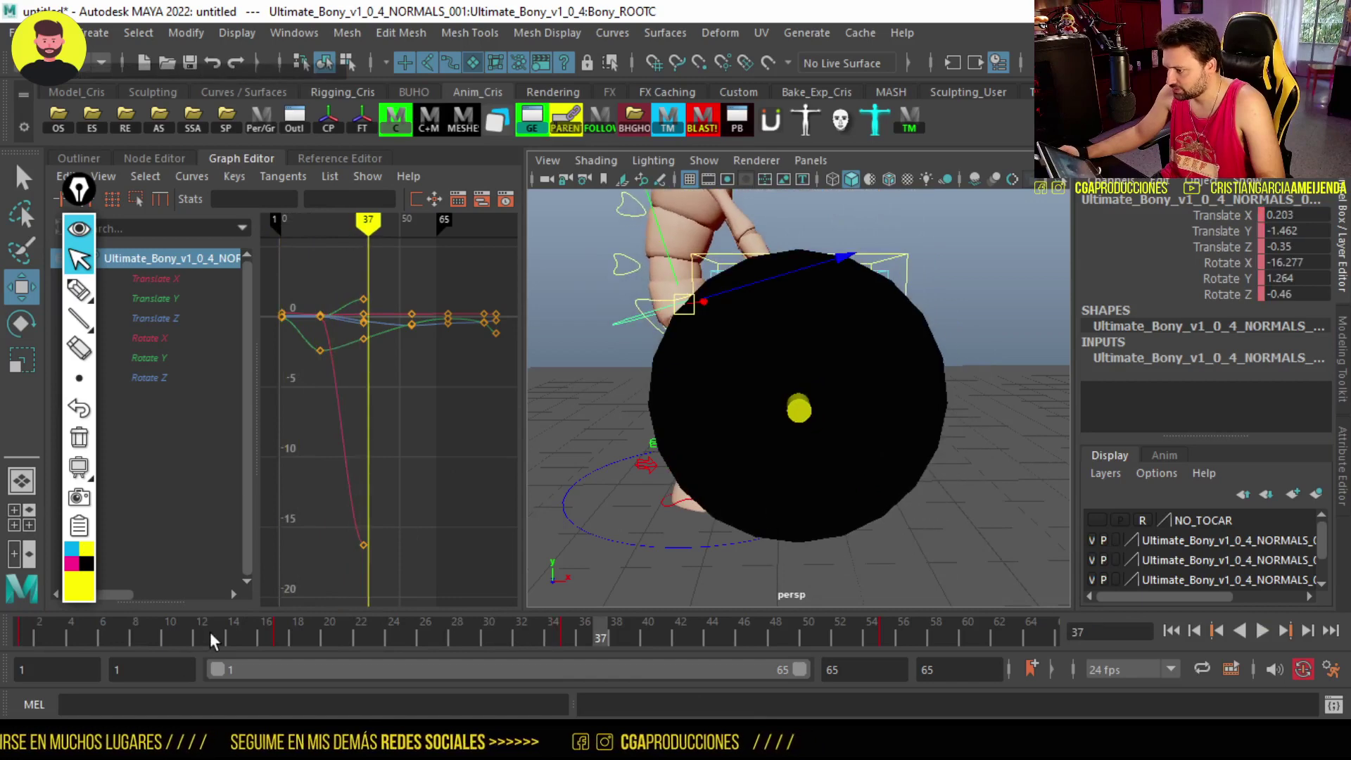
scroll(609, 397, down, 3)
scroll(609, 397, down, 2)
text(200)
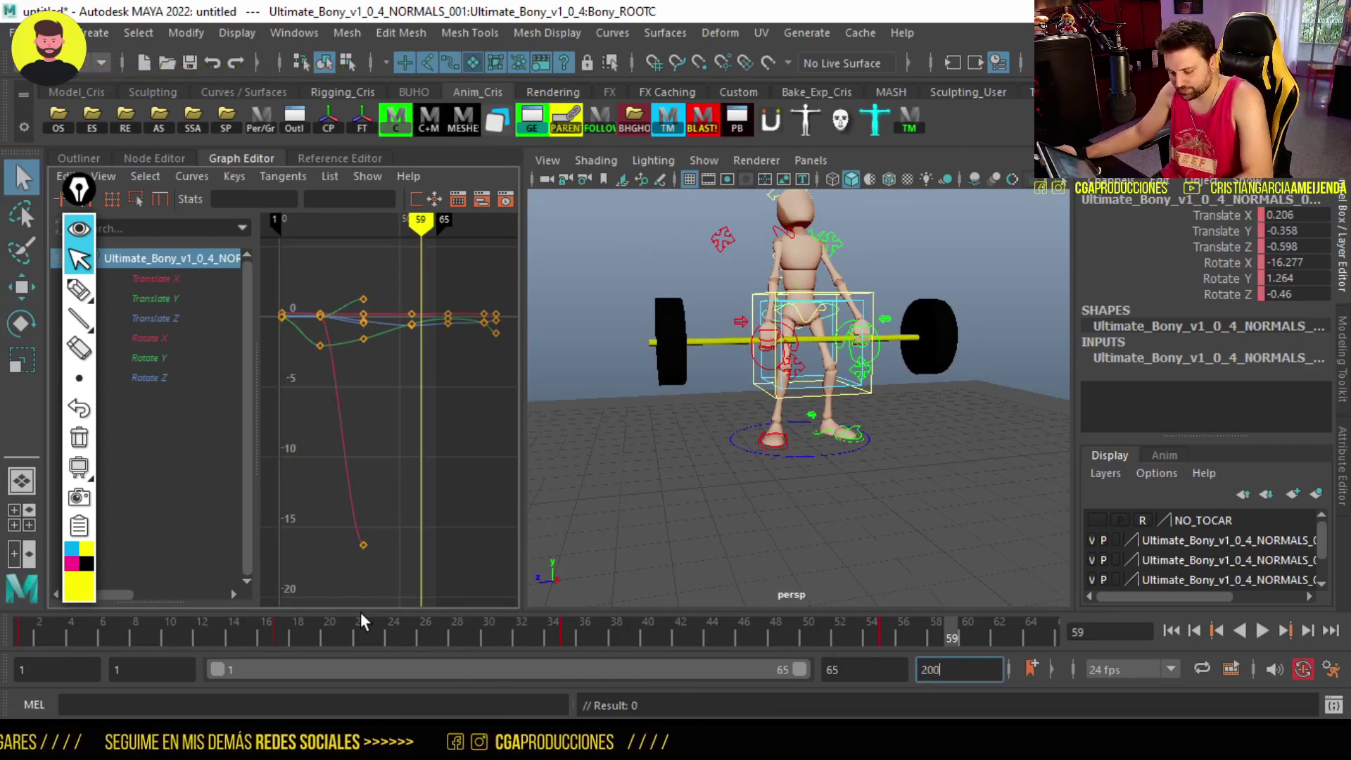
key(Return)
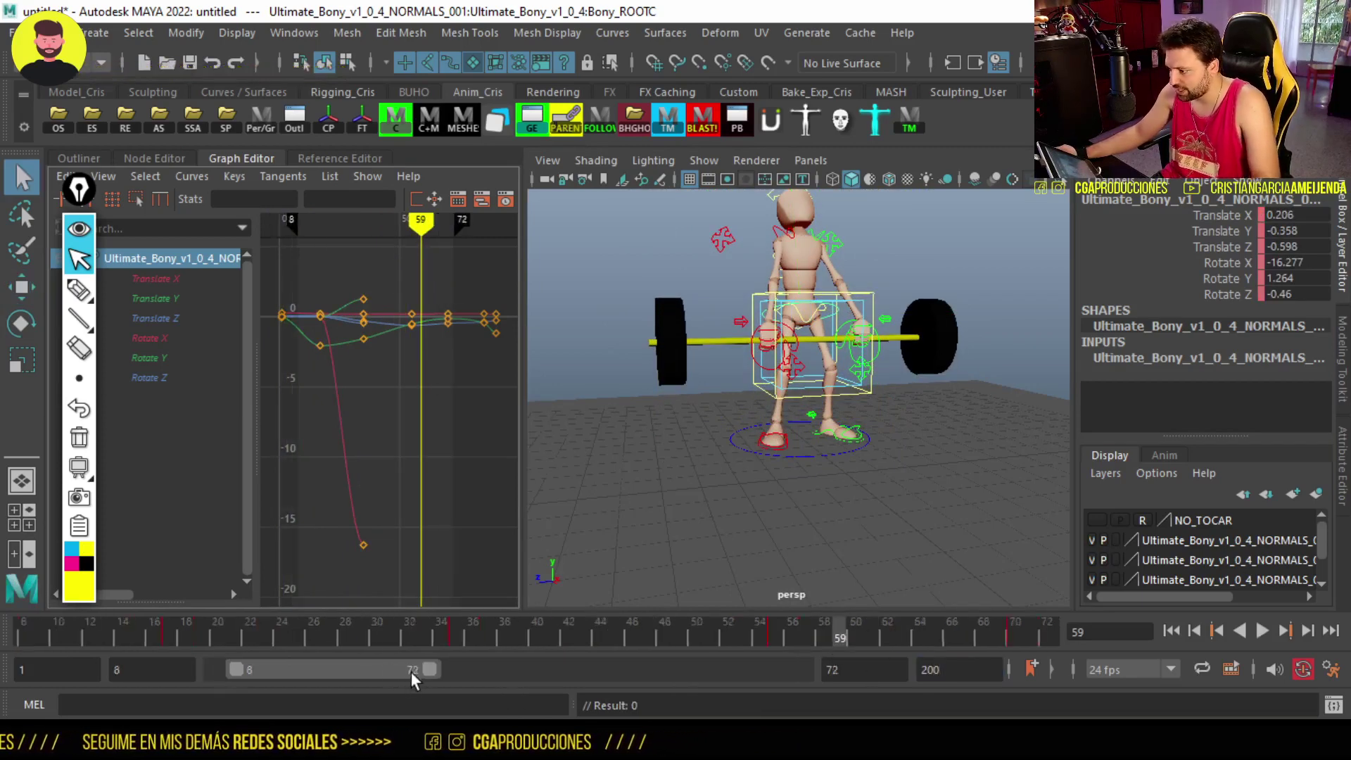
Show frames 56 to 120 on the timeline, play back, and stop at frame 90
drag(402, 672, 528, 672)
key(alt+v)
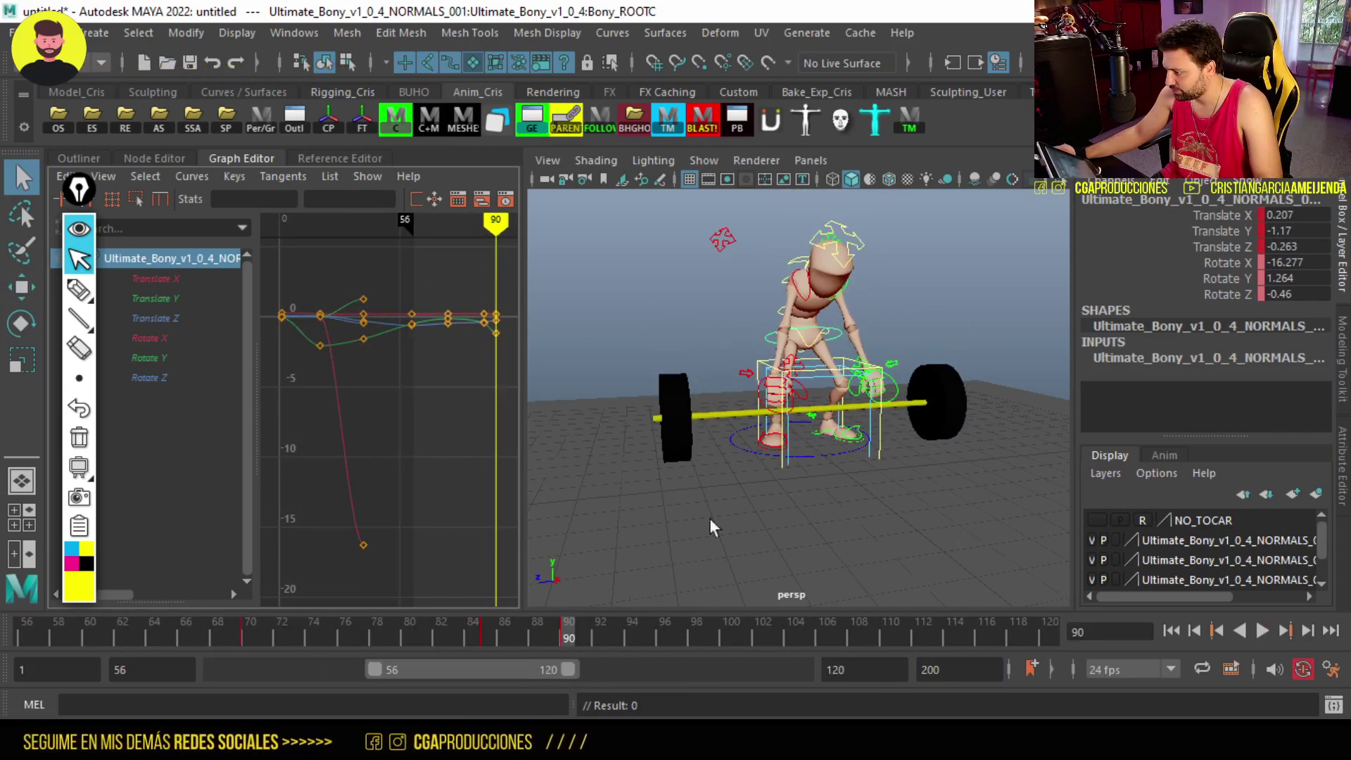
drag(493, 672, 518, 672)
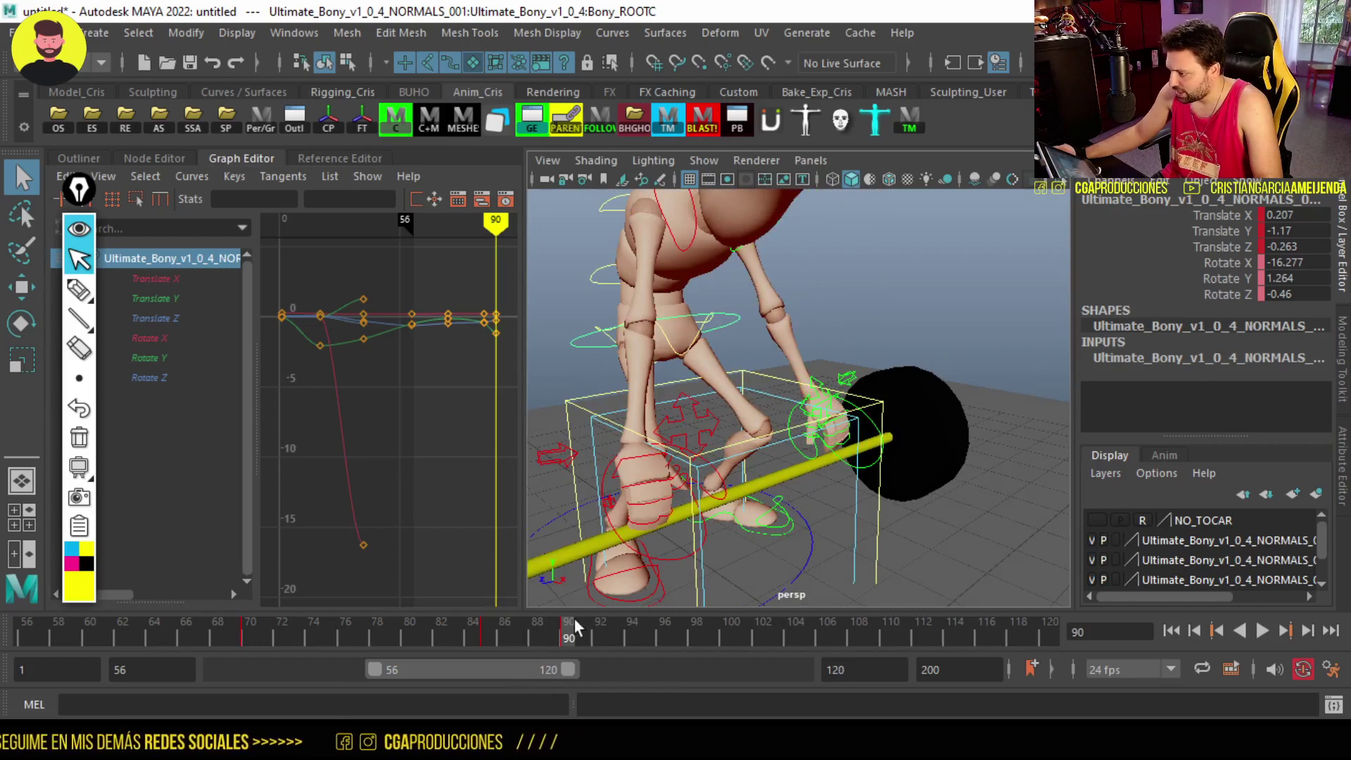
key(alt+v)
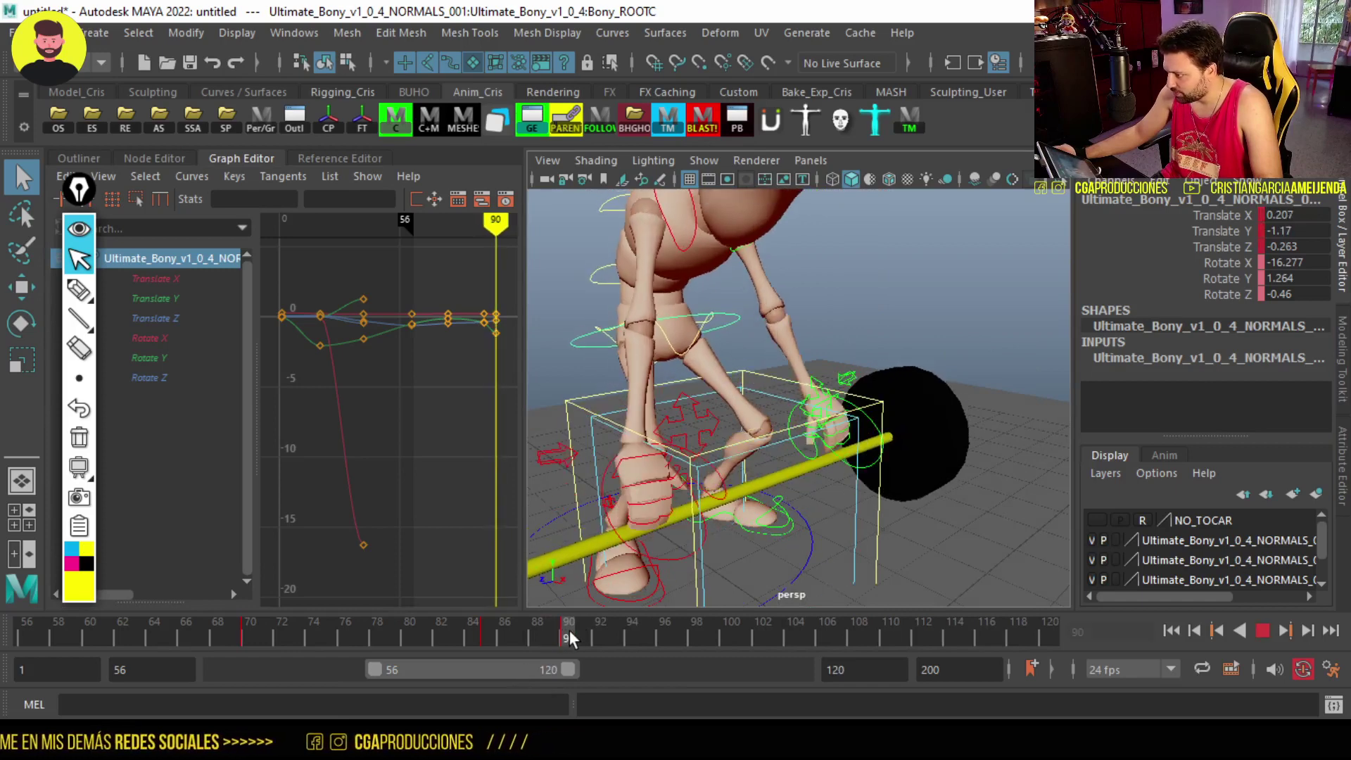
click(560, 630)
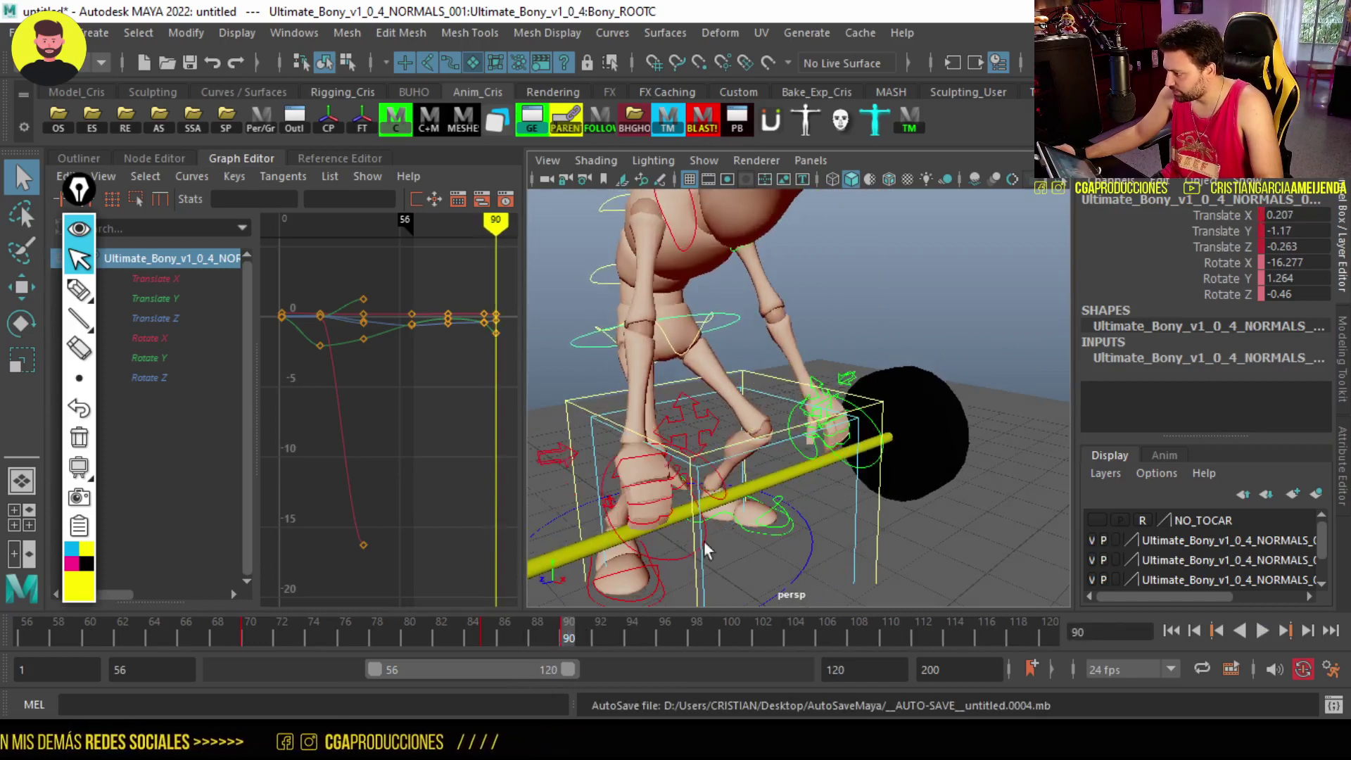
click(686, 553)
scroll(1255, 403, down, 3)
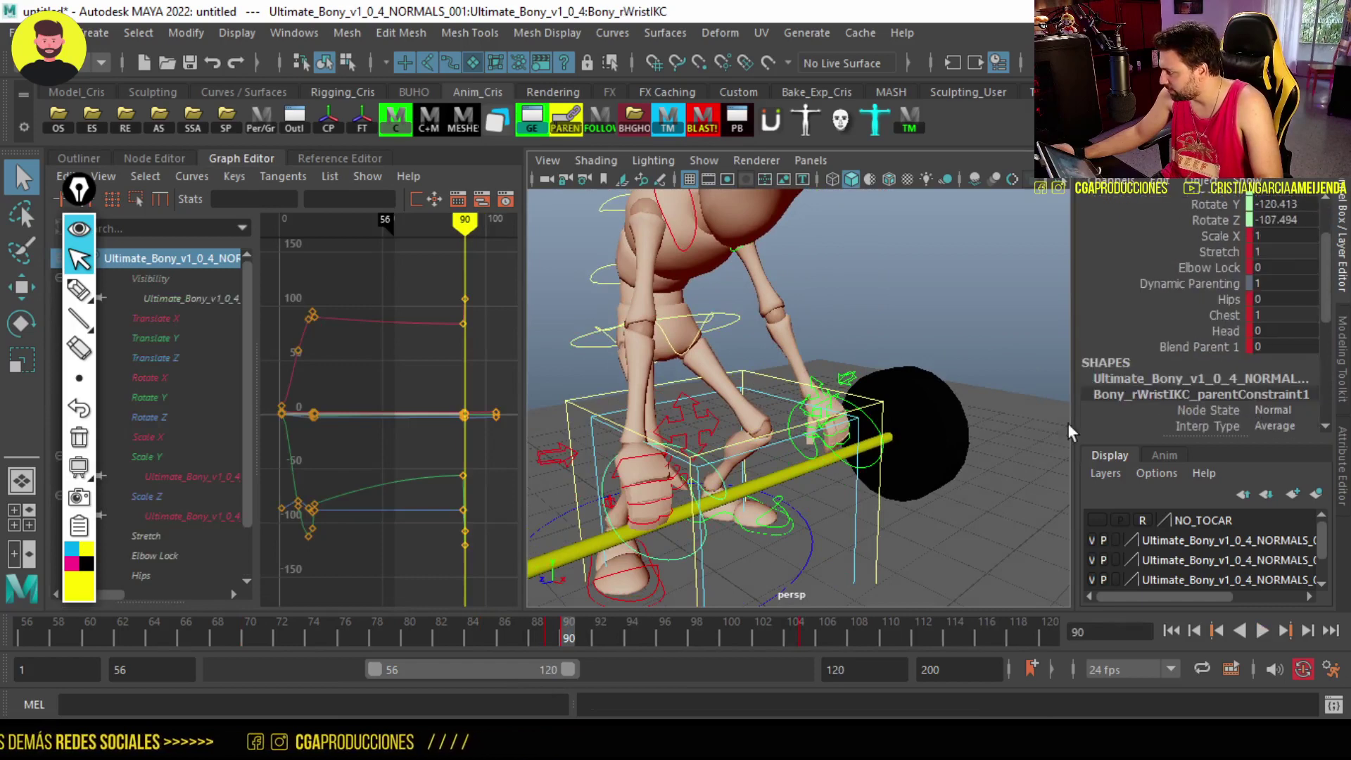
click(843, 457)
key(alt+v)
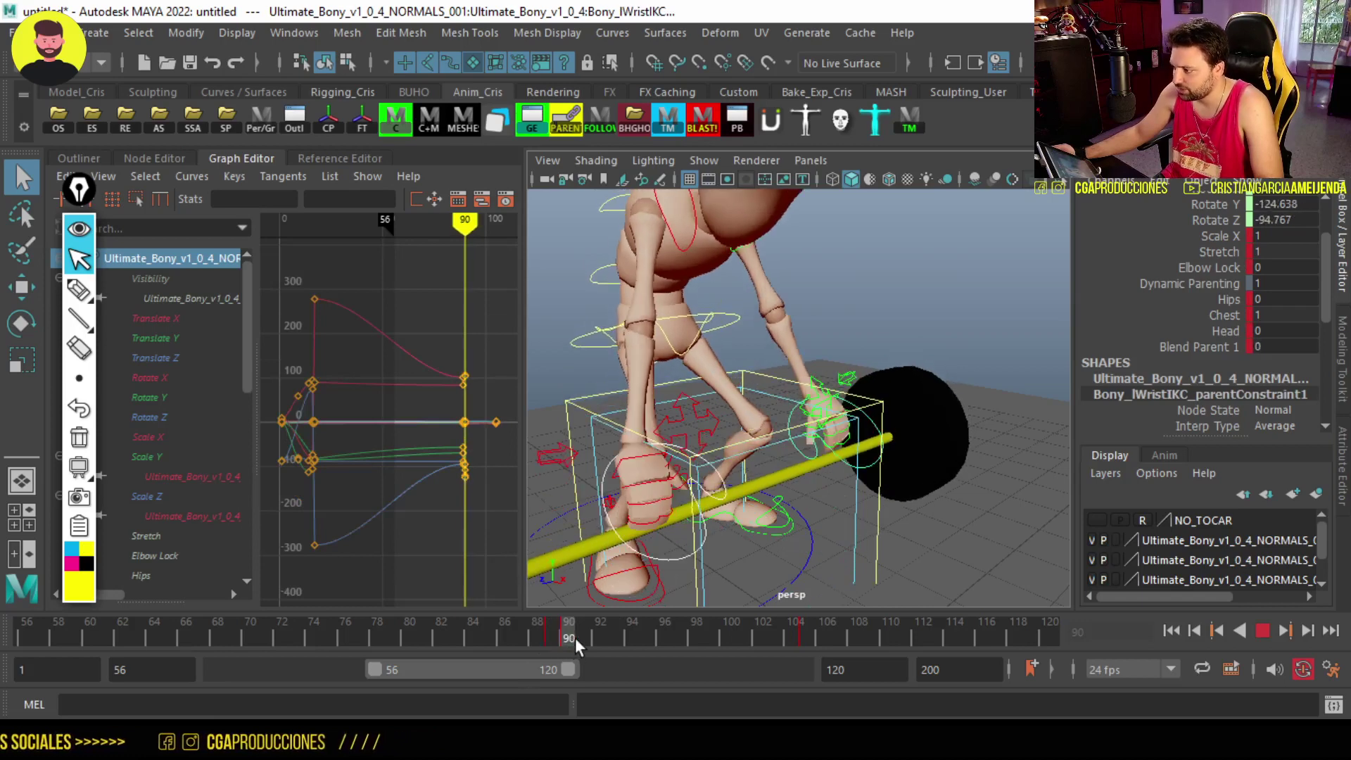
click(571, 637)
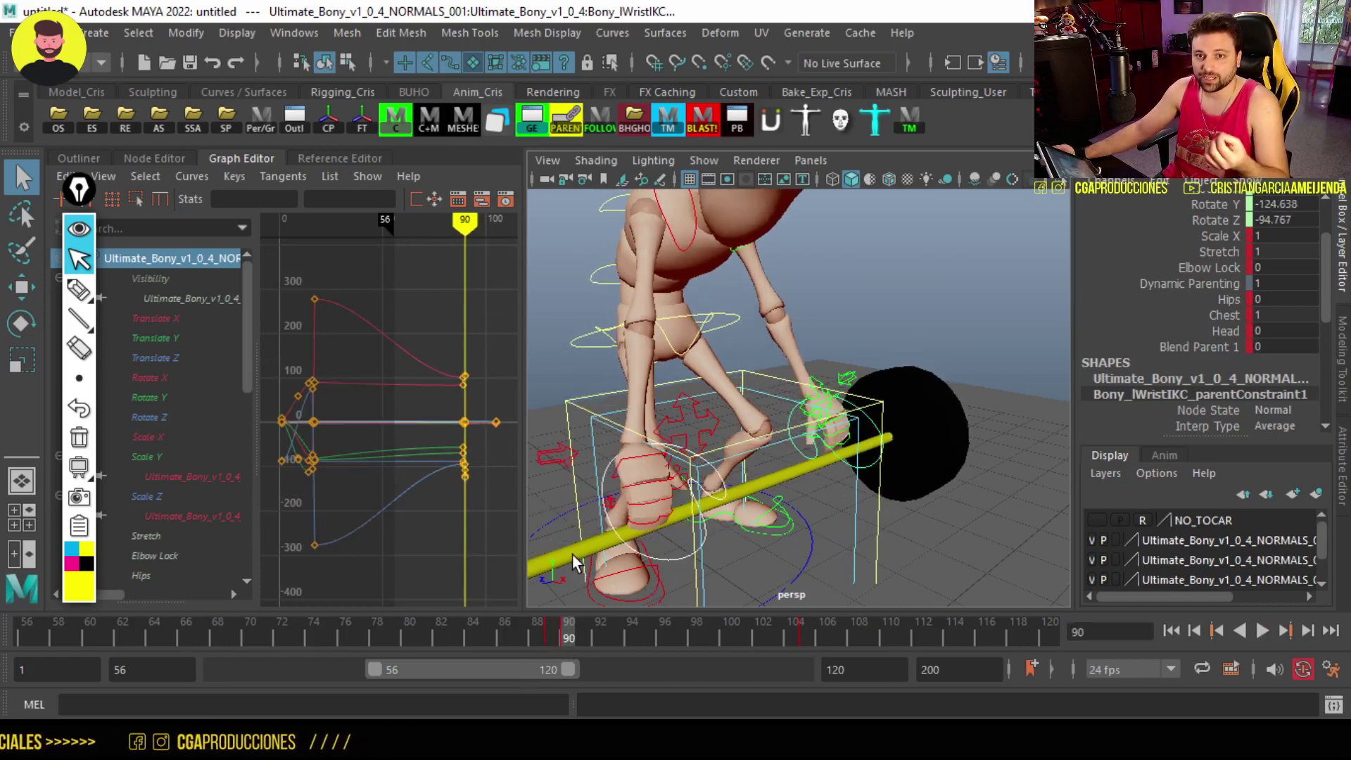
key(alt+v)
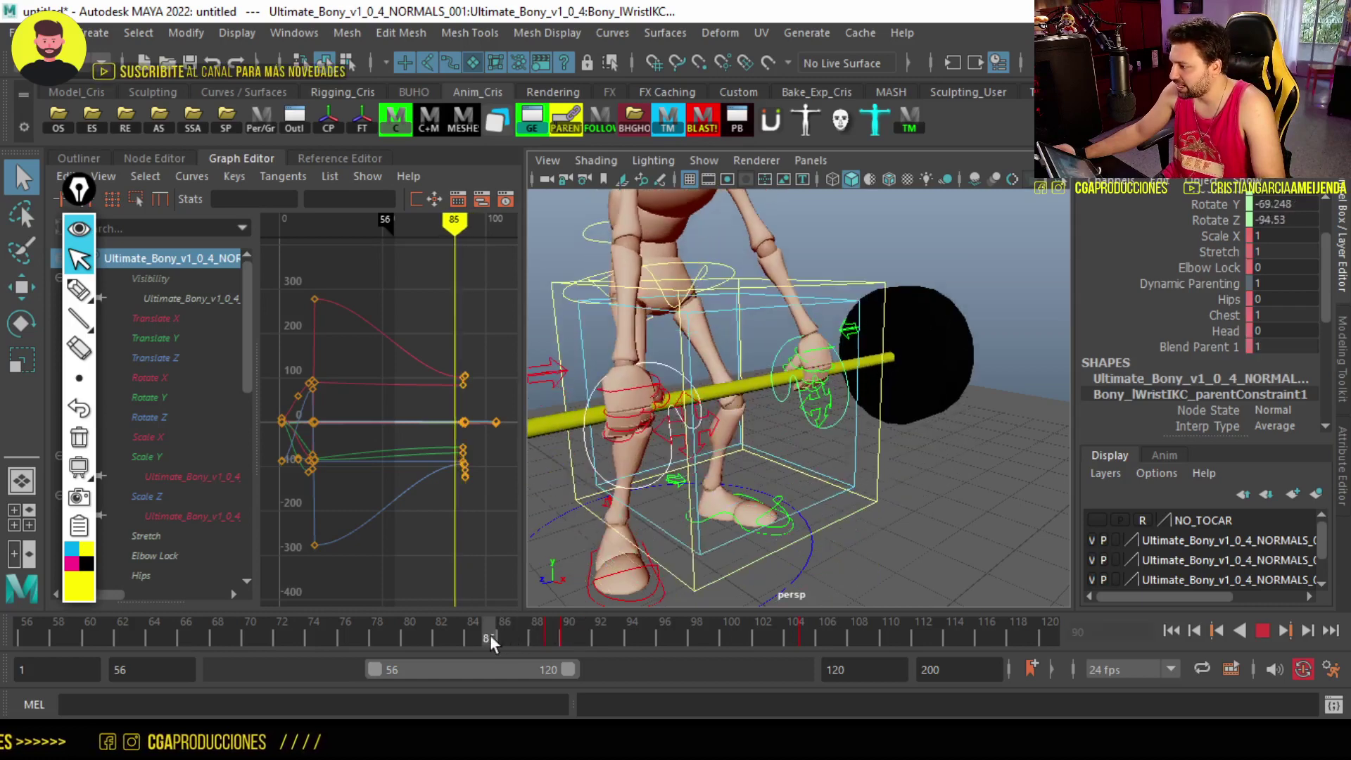
key(alt+v)
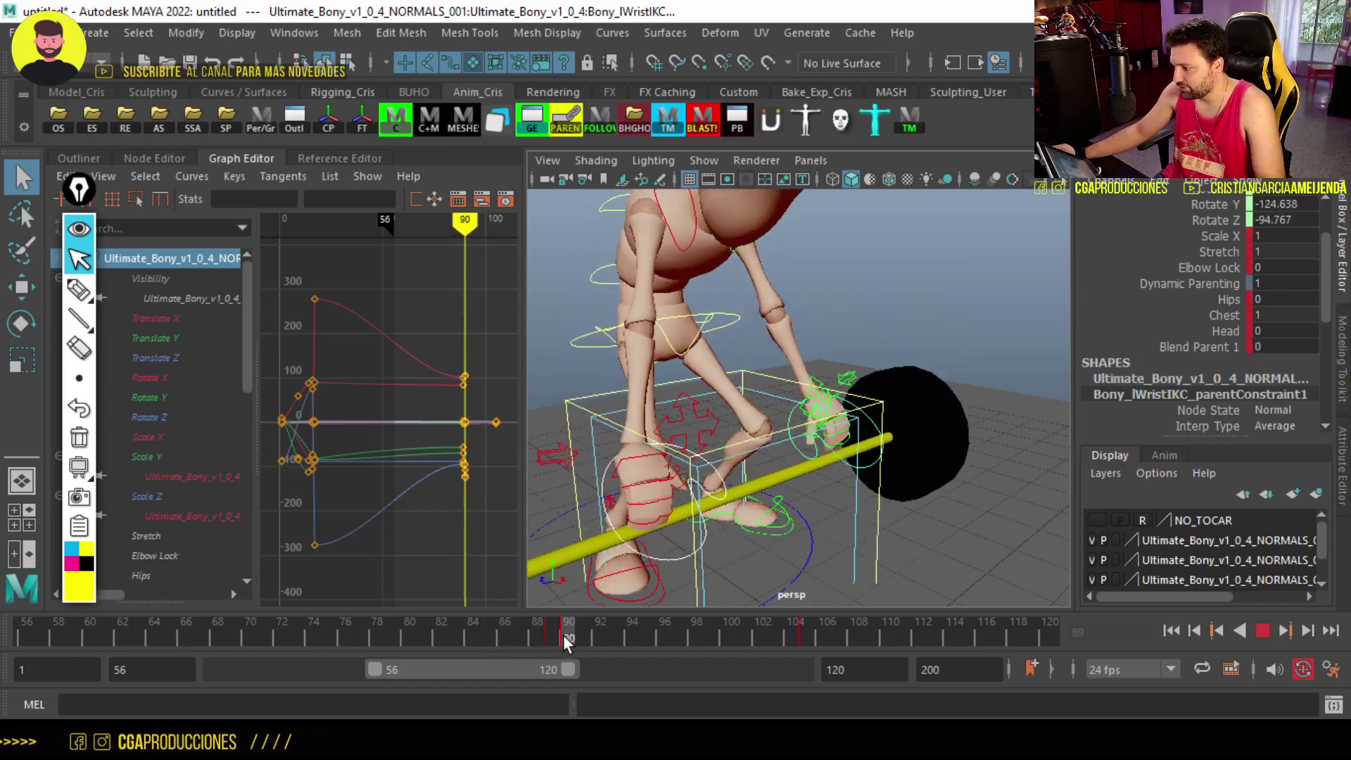
shift+drag(567, 638, 672, 644)
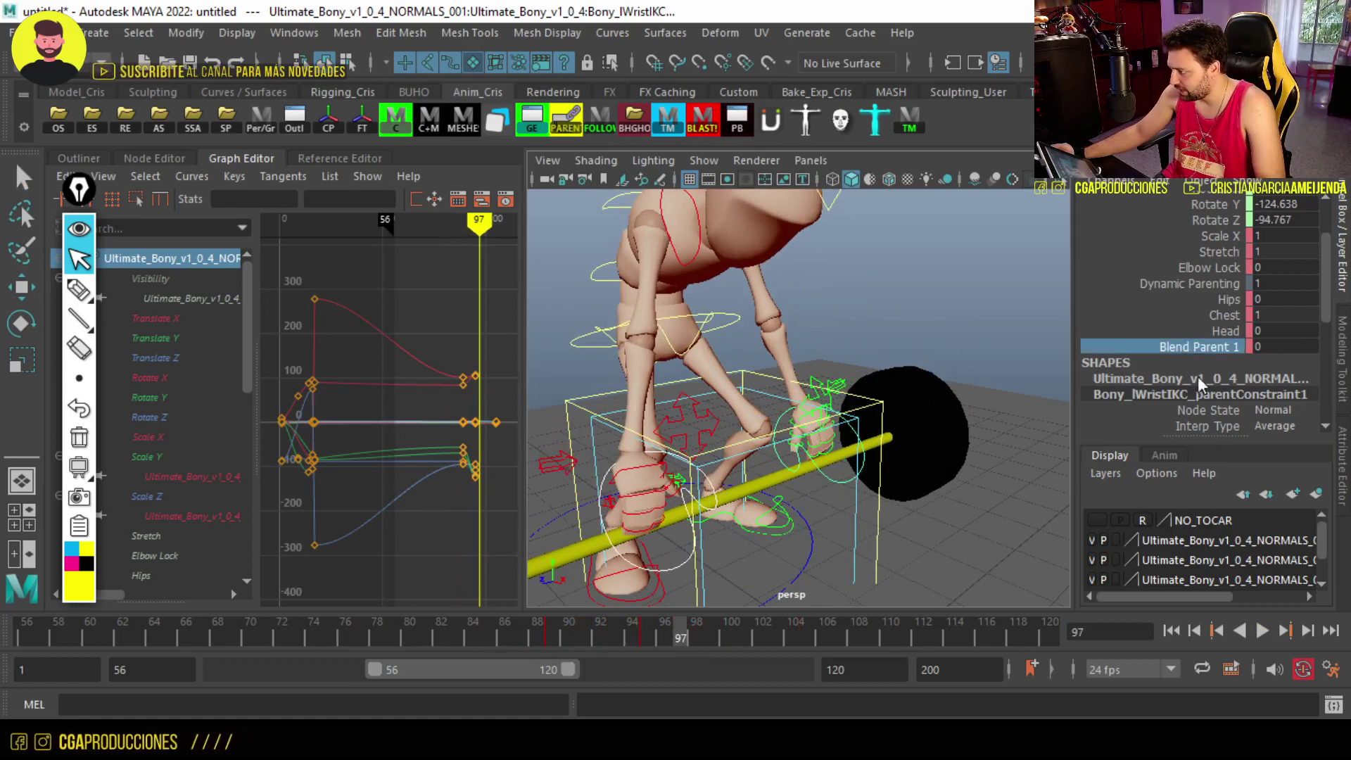
key(alt+v)
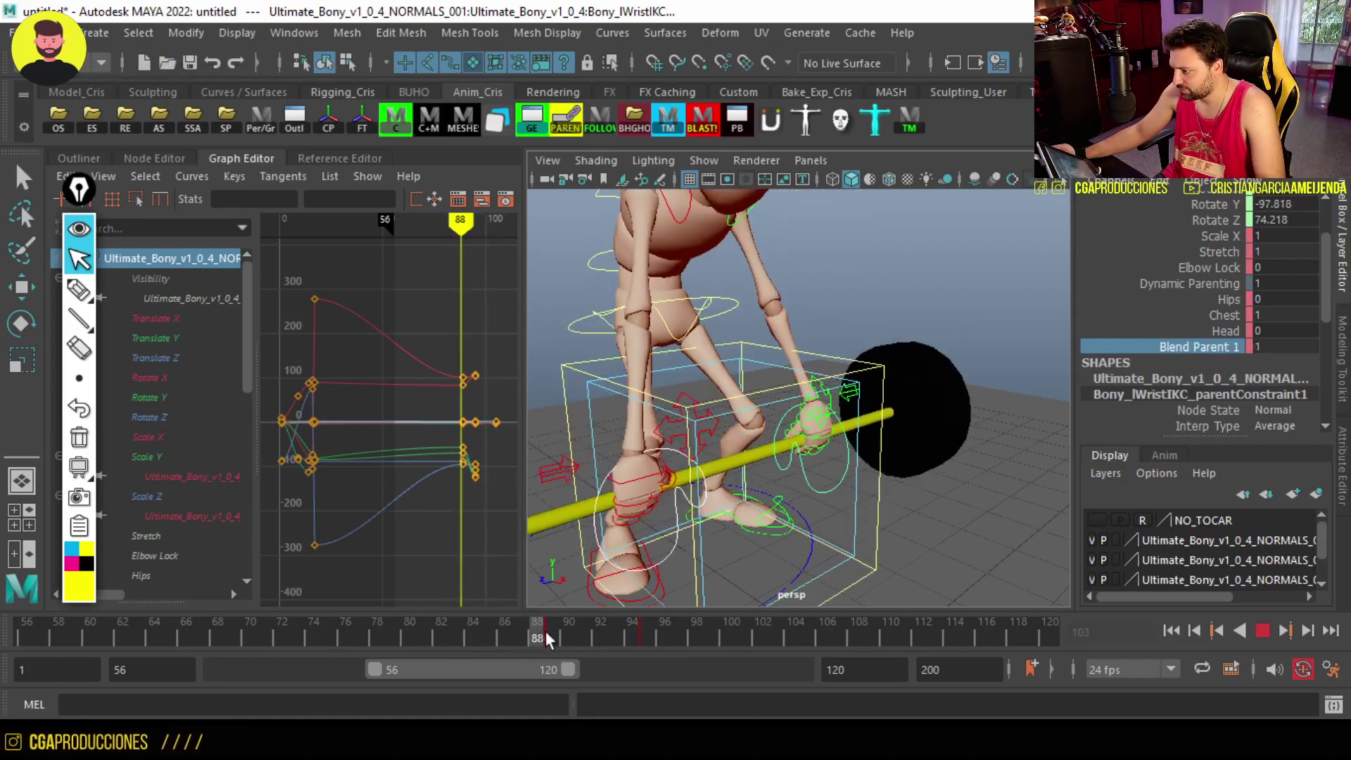
click(545, 630)
drag(543, 631, 514, 631)
key(alt+v)
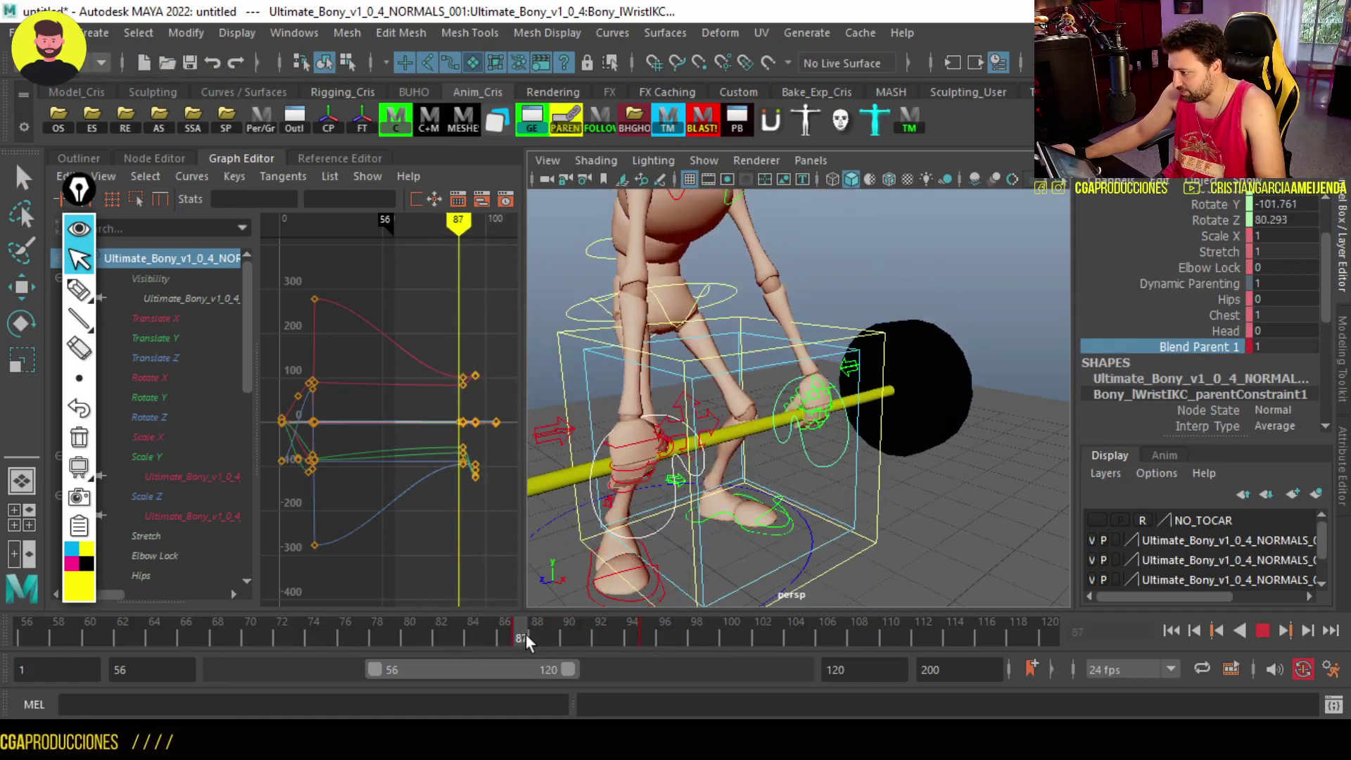
drag(605, 636, 643, 636)
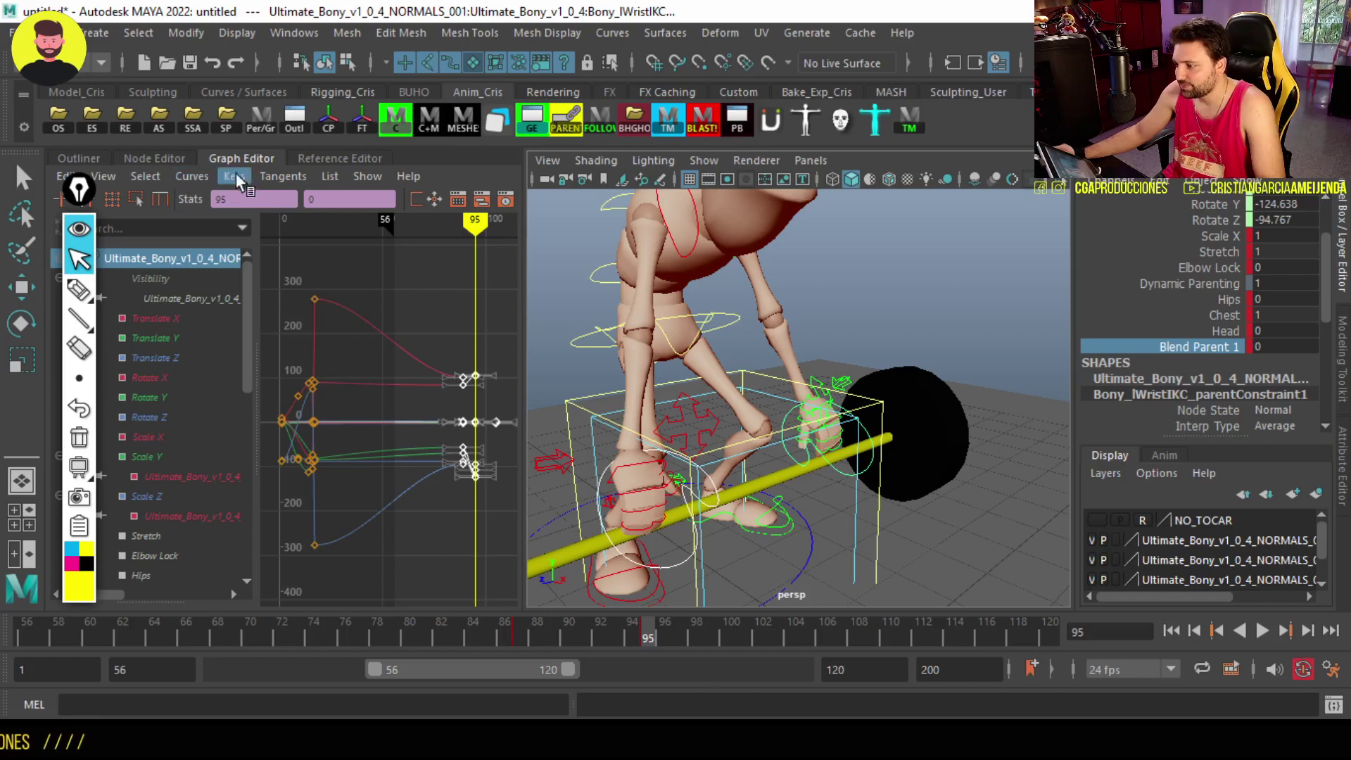
click(181, 185)
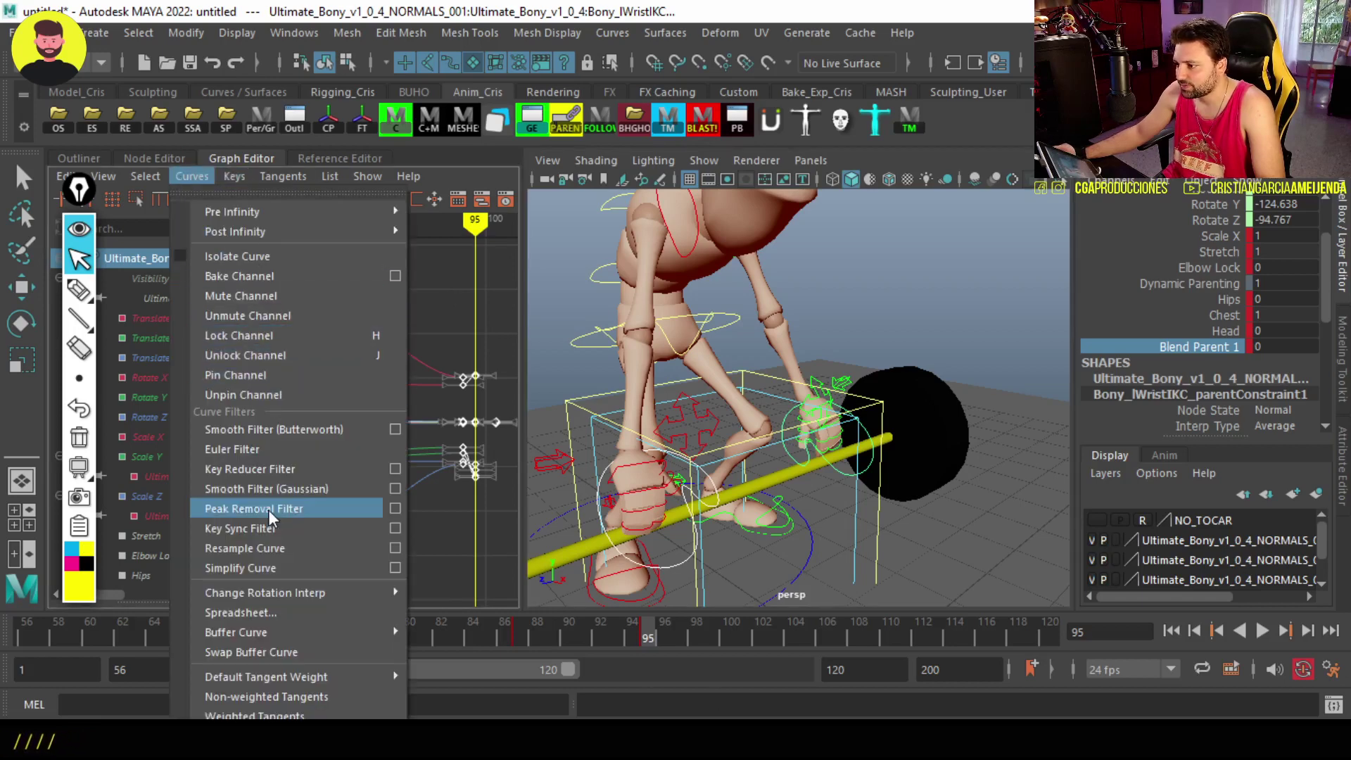
click(264, 451)
key(alt+v)
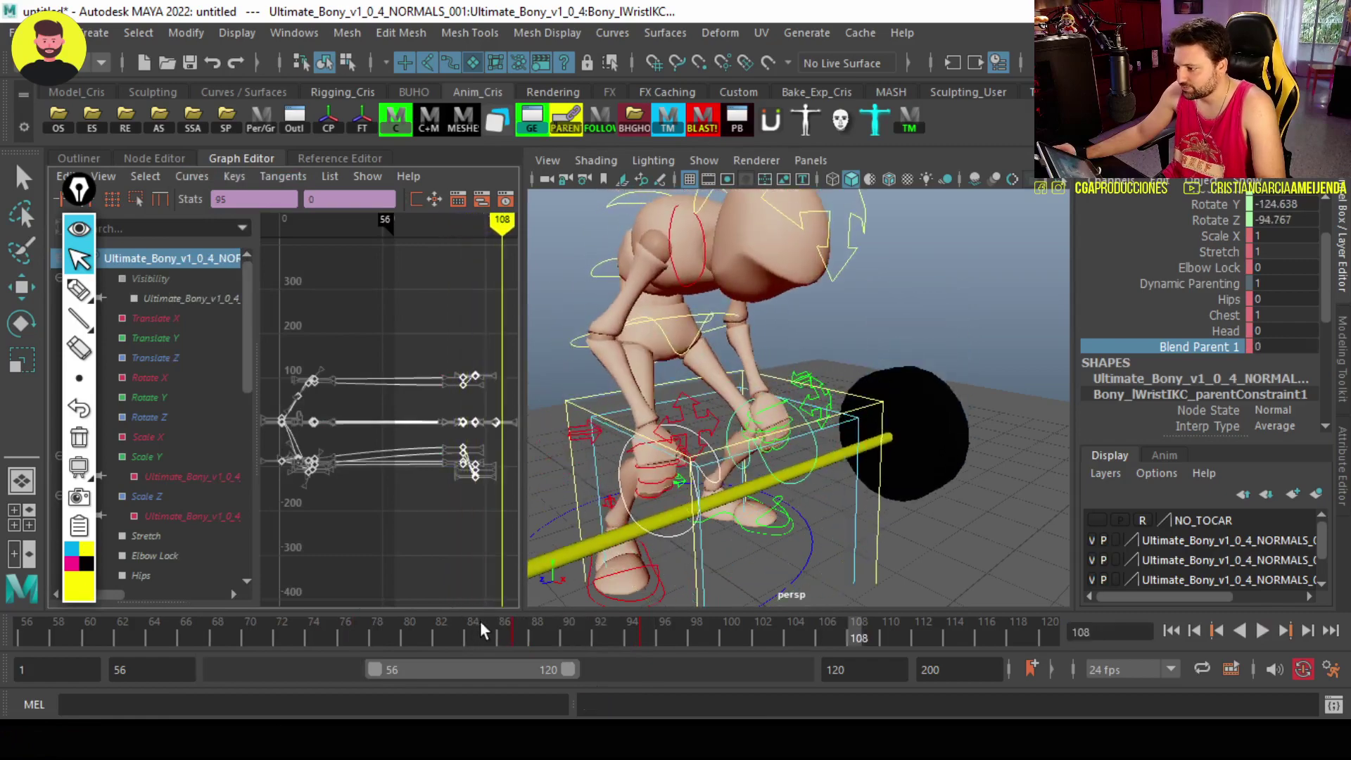
drag(511, 632, 664, 626)
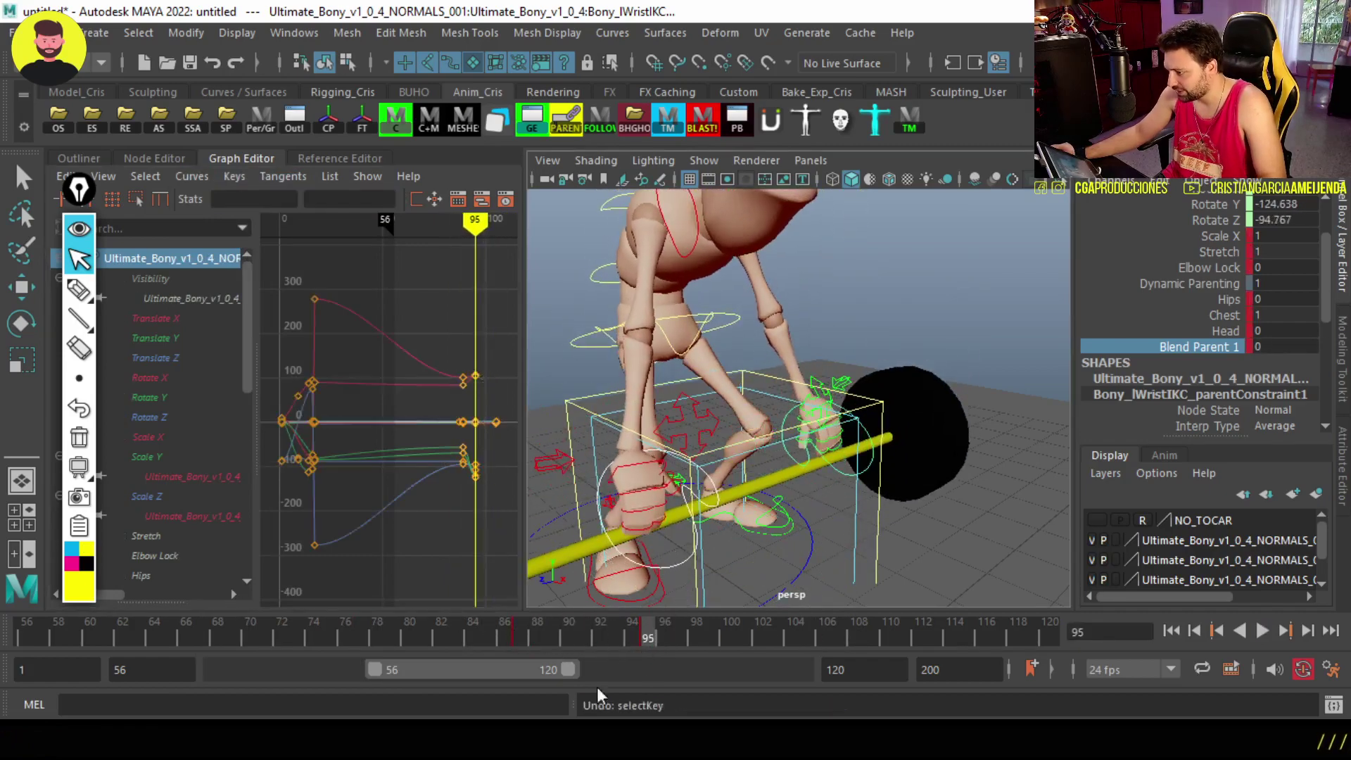
key(ctrl+z)
key(ctrl+z)
key(ctrl+z)
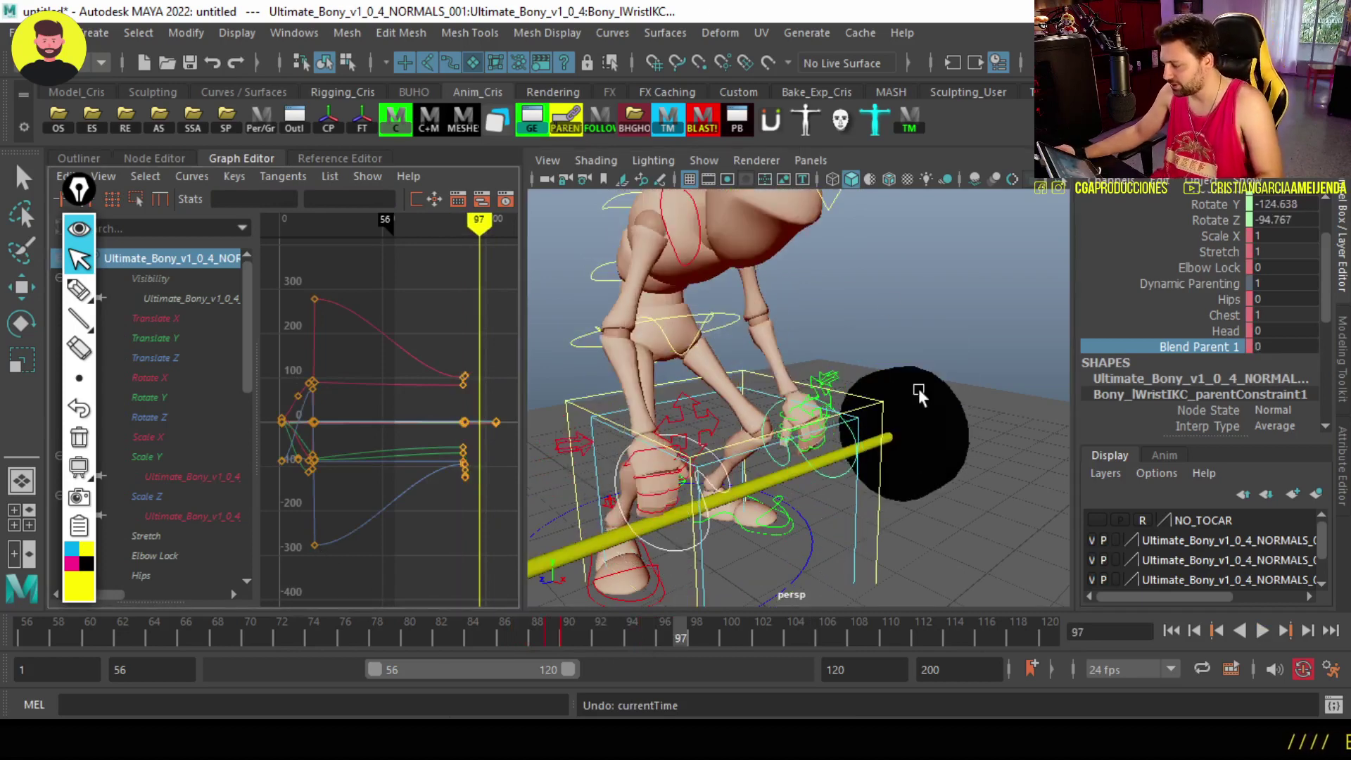
drag(543, 635, 562, 644)
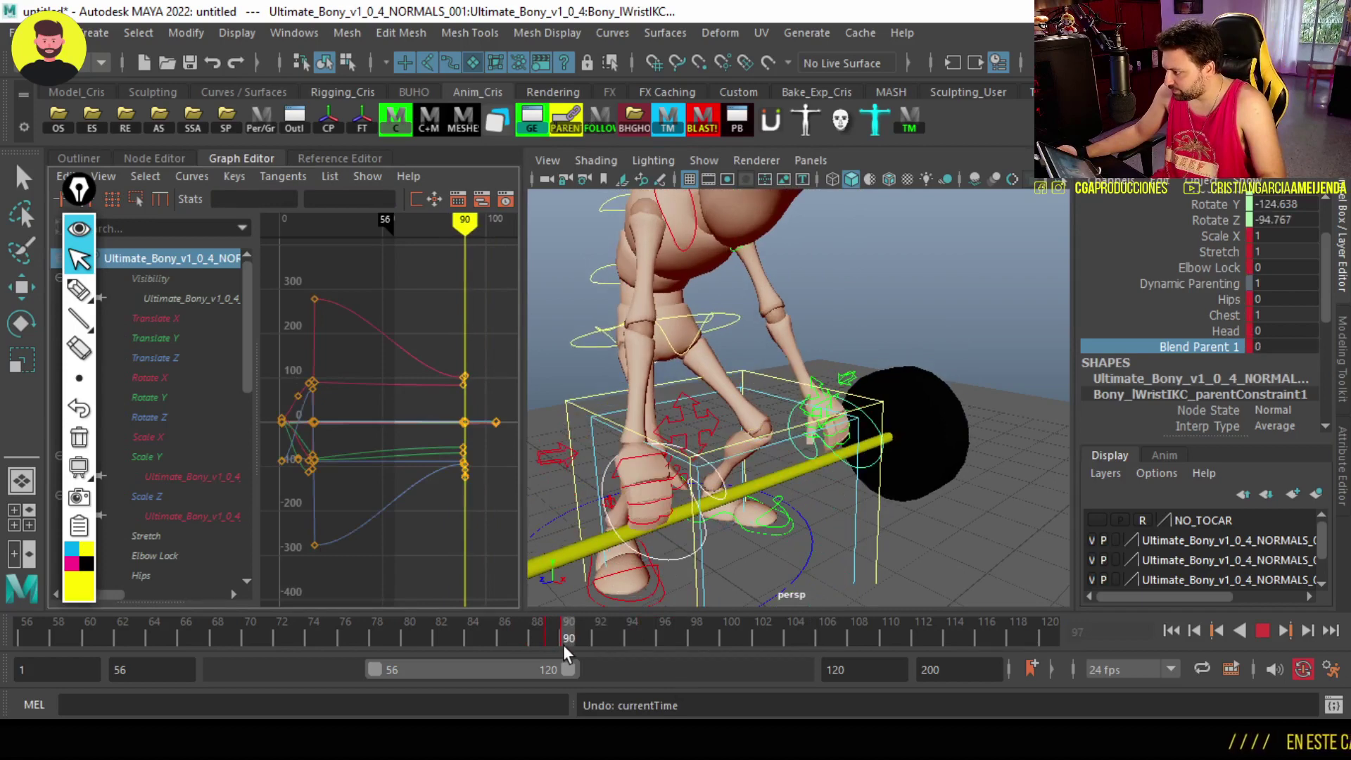
At frame 90, undo a trial wrist move and rotate the right wrist control
mouse_move(633, 492)
alt+mouse_down()
mouse_move(703, 485)
mouse_move(711, 526)
mouse_move(736, 542)
alt+mouse_up()
click(547, 630)
key(w)
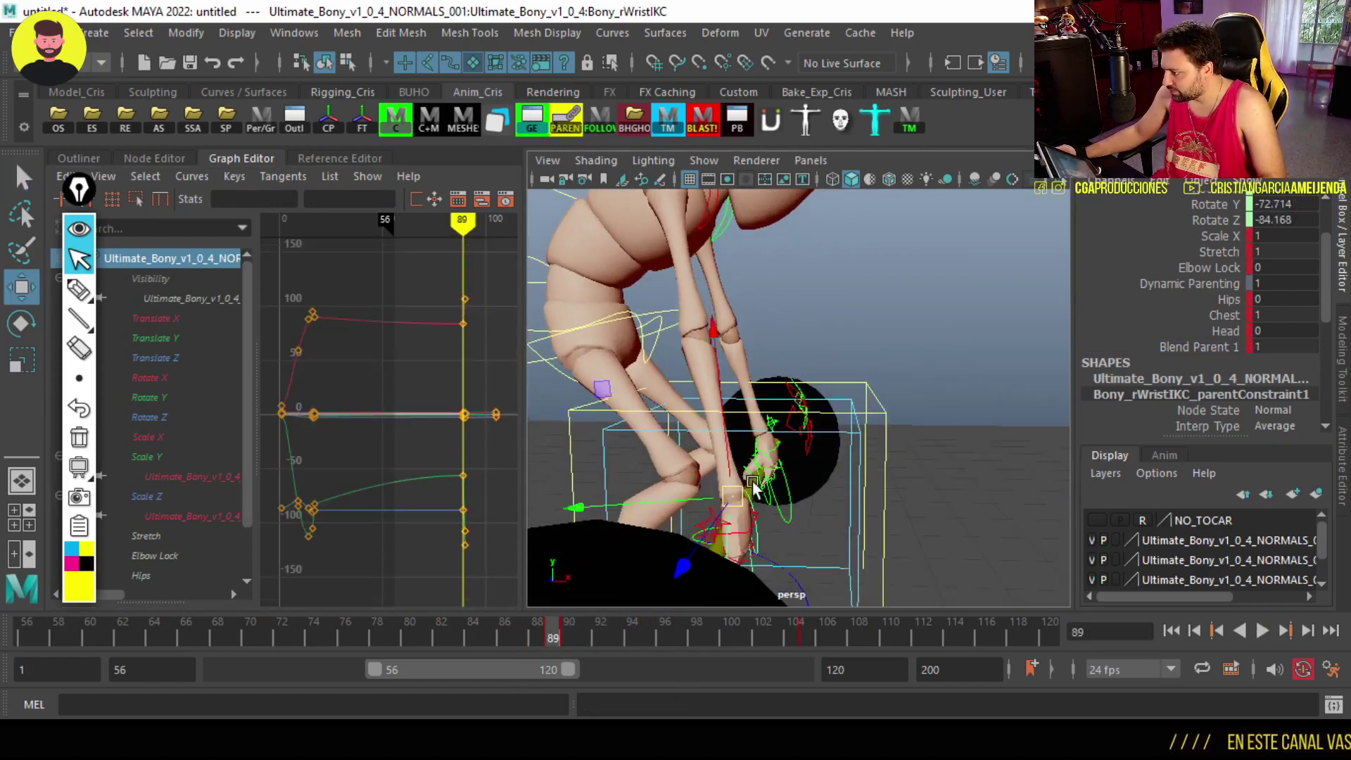
drag(724, 461, 697, 492)
key(ctrl+z)
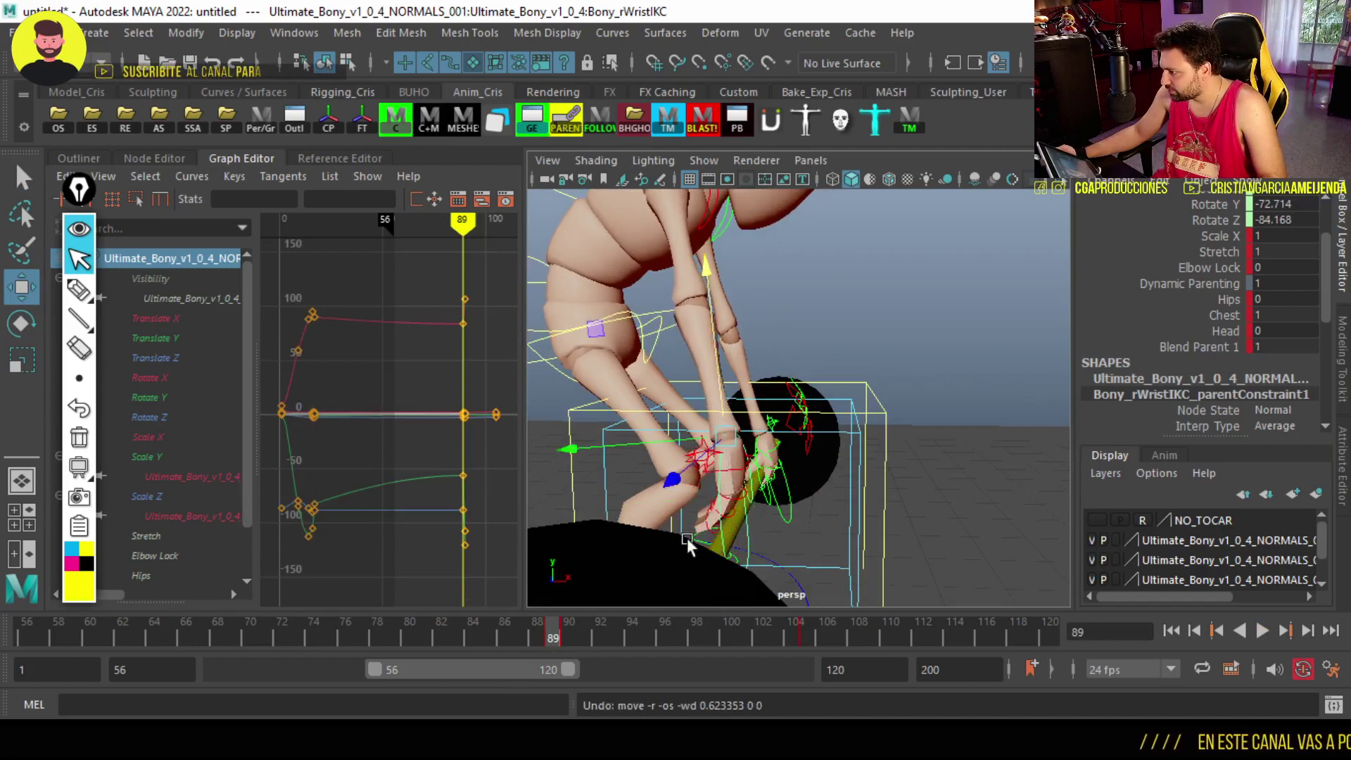
drag(545, 636, 565, 641)
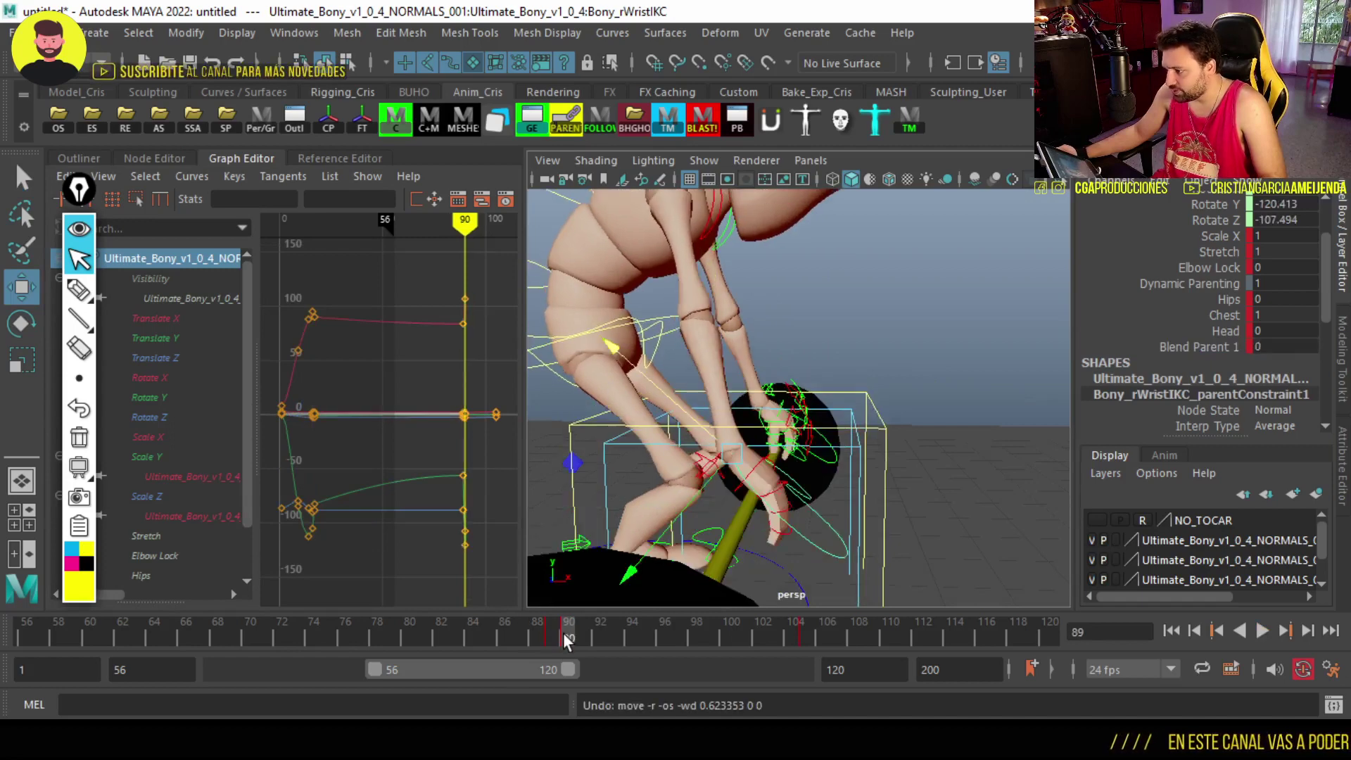
click(559, 636)
drag(559, 636, 565, 637)
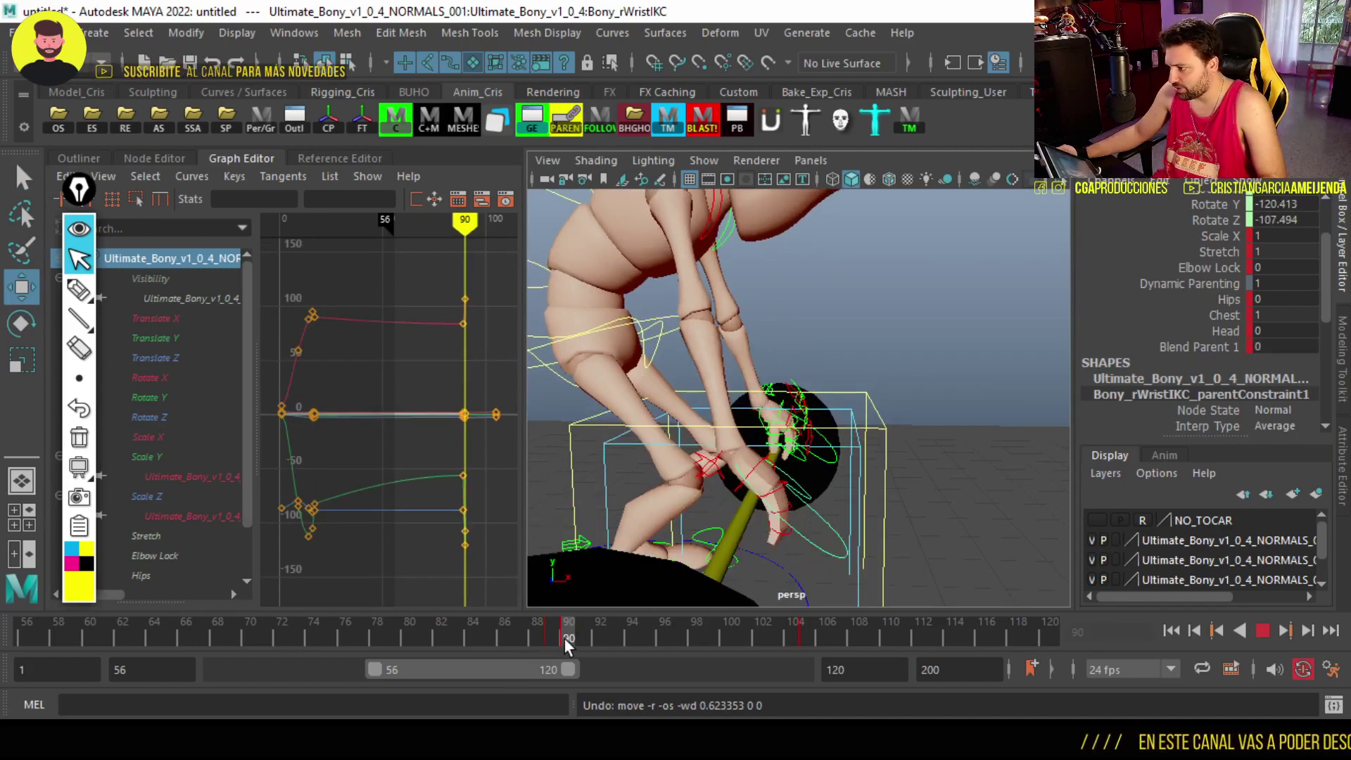
key(e)
mouse_move(852, 479)
alt+mouse_down()
mouse_move(793, 454)
mouse_move(674, 484)
mouse_move(605, 563)
alt+mouse_up()
Move the right hand up and left onto the bar and rotate it around the bar
key(w)
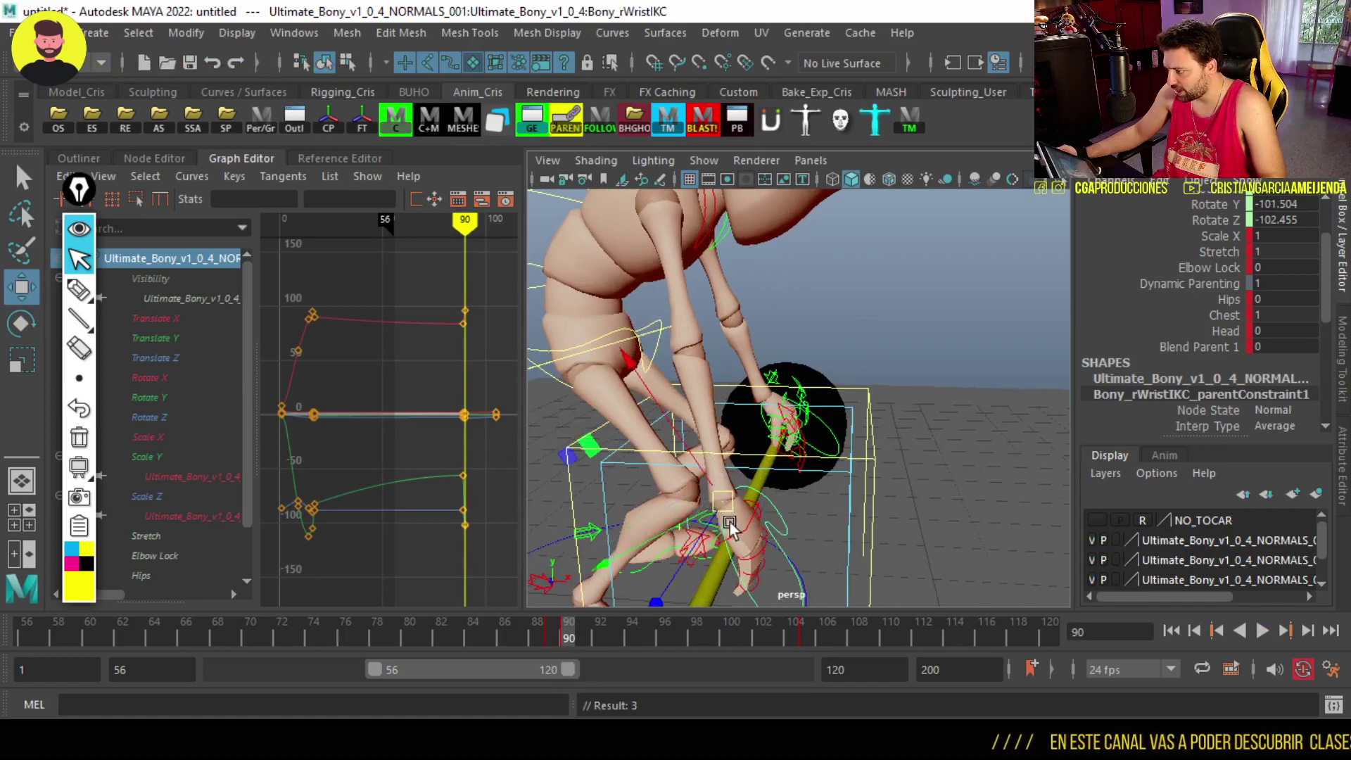
mouse_move(716, 485)
alt+mouse_down()
mouse_move(792, 549)
mouse_move(702, 483)
mouse_move(728, 486)
mouse_move(731, 505)
alt+mouse_up()
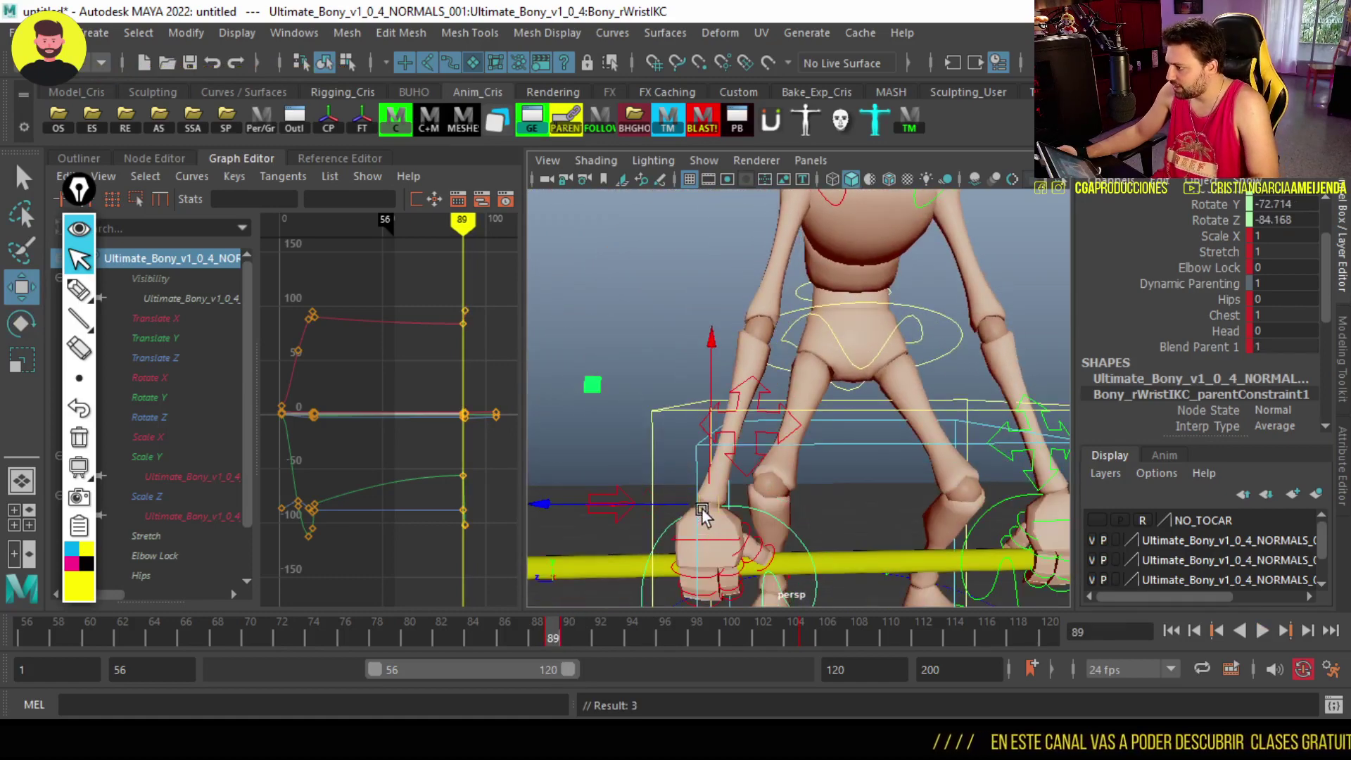
mouse_move(729, 524)
mouse_down()
mouse_move(710, 517)
mouse_move(811, 466)
mouse_move(790, 482)
mouse_move(979, 498)
mouse_up()
key(e)
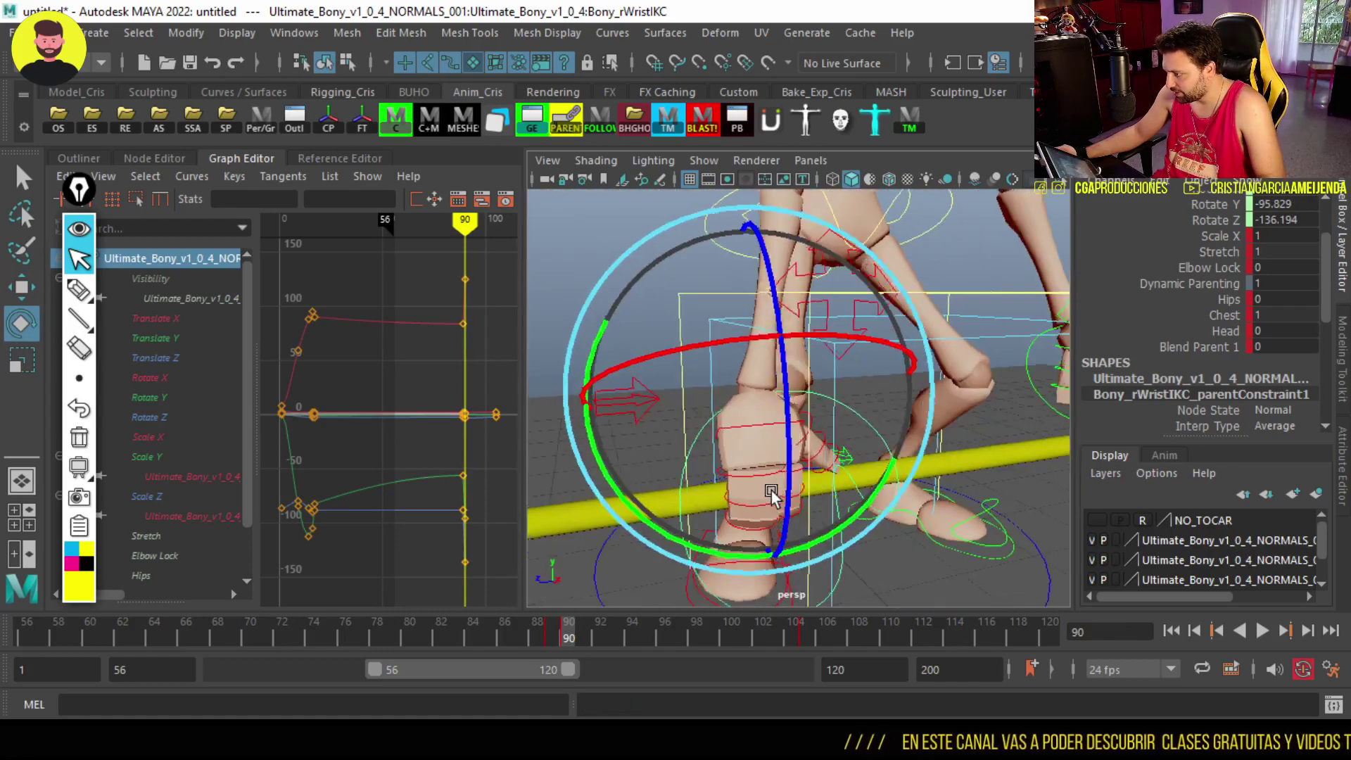
key(alt+comma)
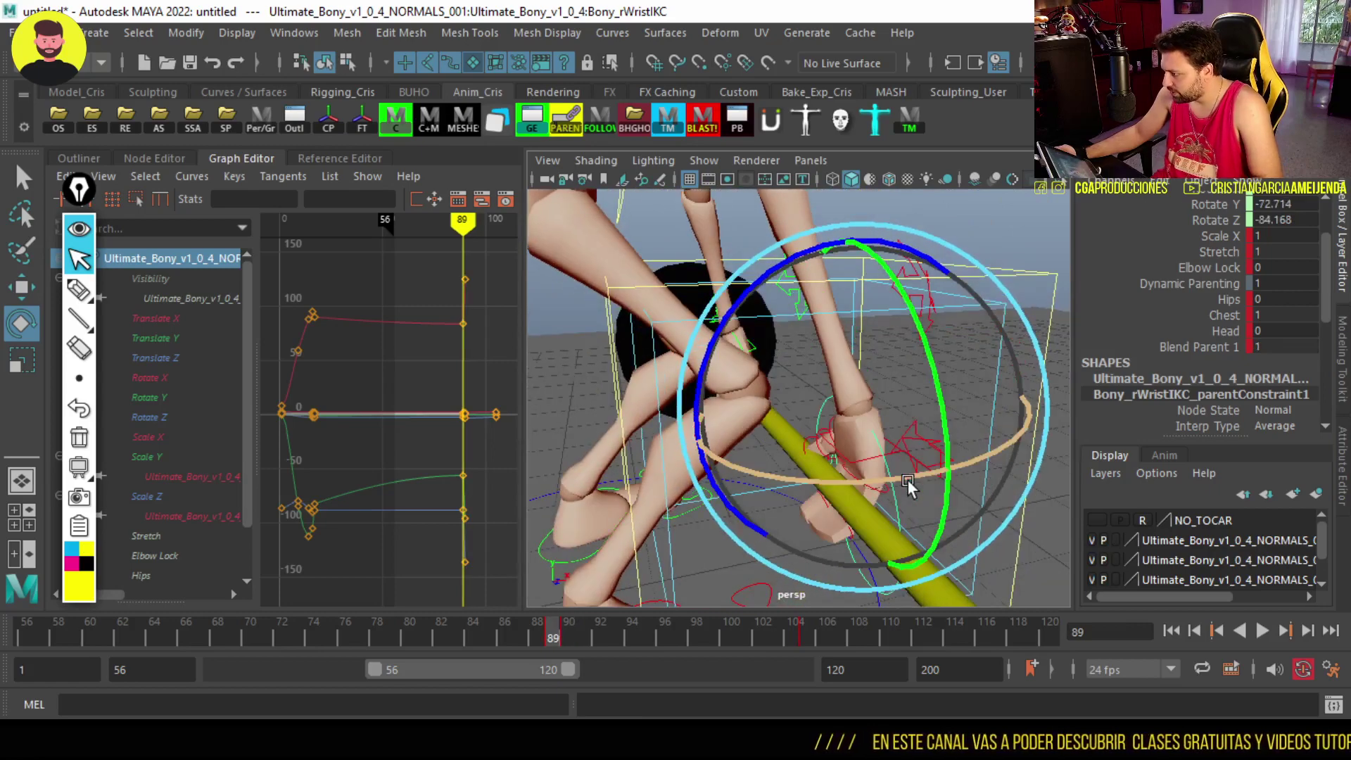
key(alt+period)
mouse_move(704, 423)
mouse_down()
mouse_move(785, 261)
mouse_move(847, 354)
mouse_up()
Compare the wrist pose between frames 89 and 90, then replay the lift
key(w)
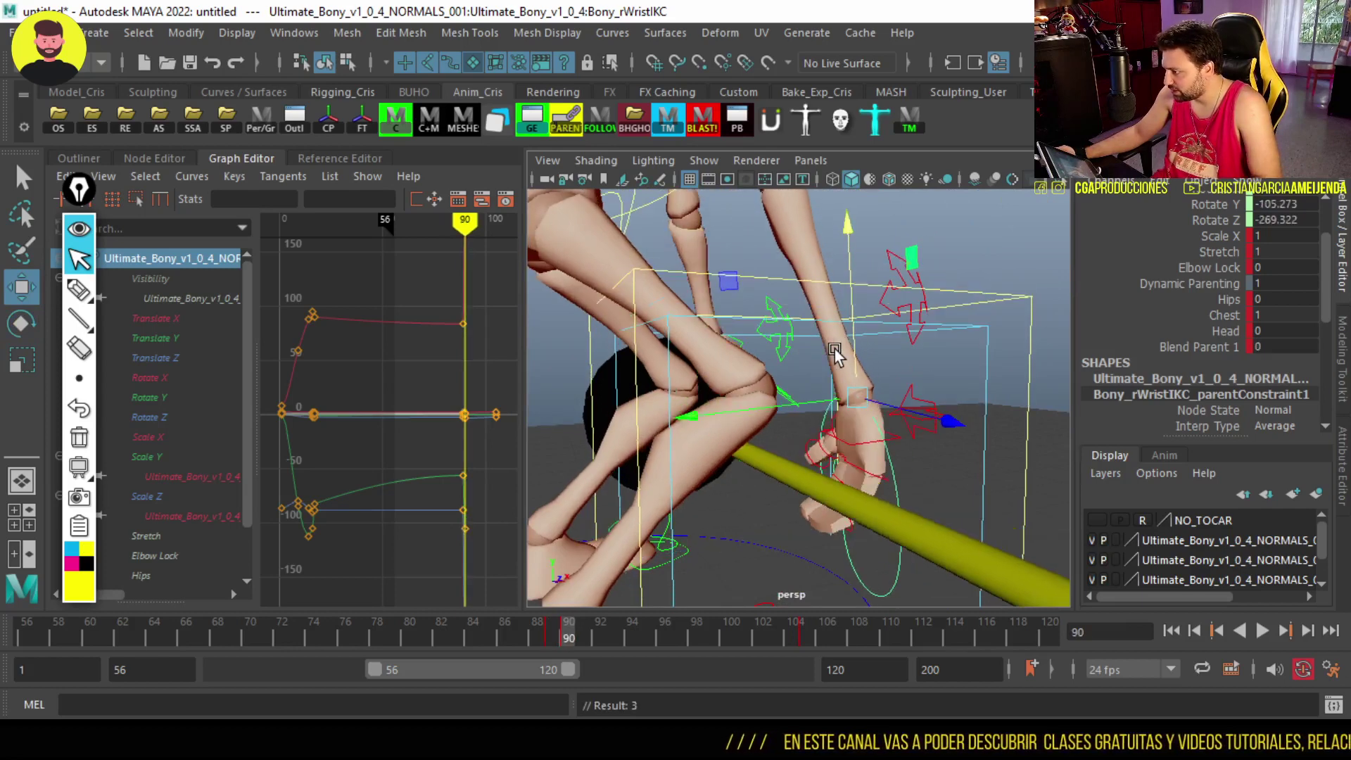
key(alt+comma)
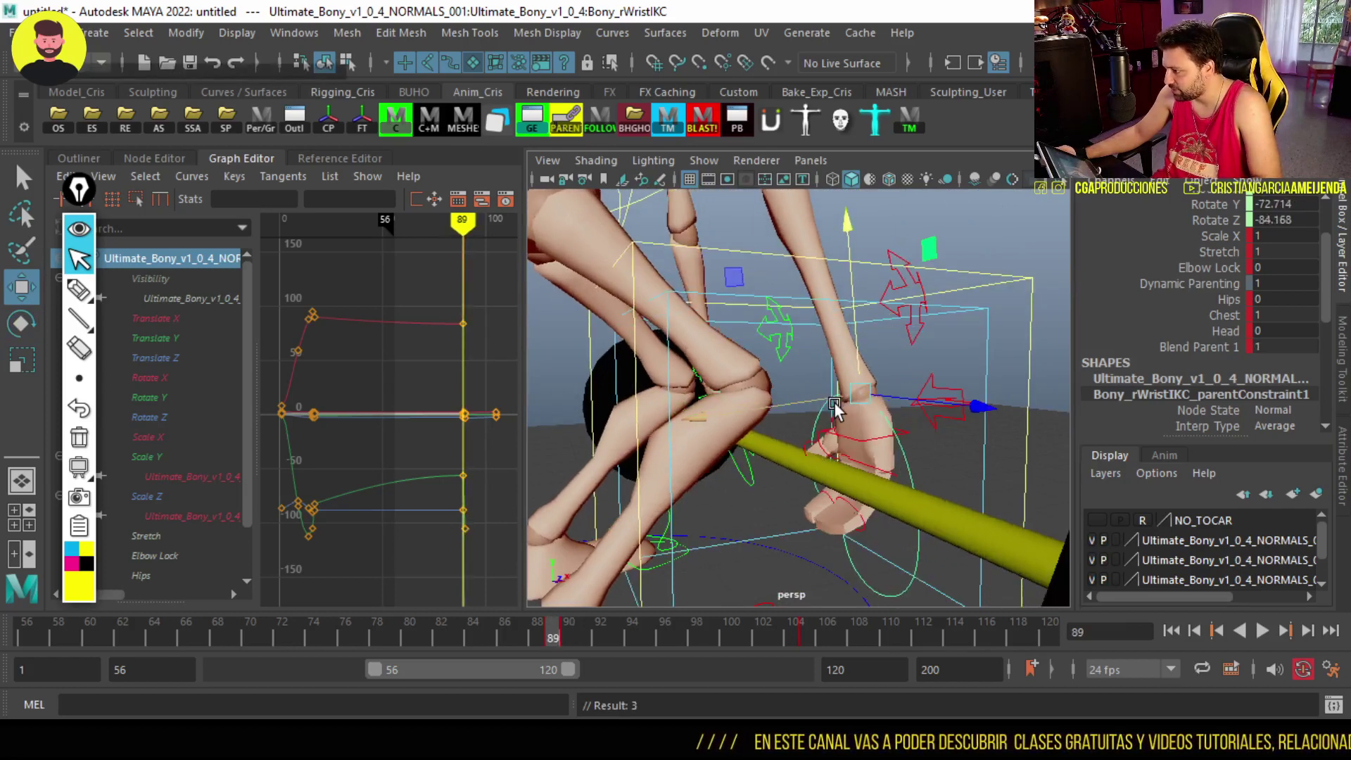
key(alt+period)
key(e)
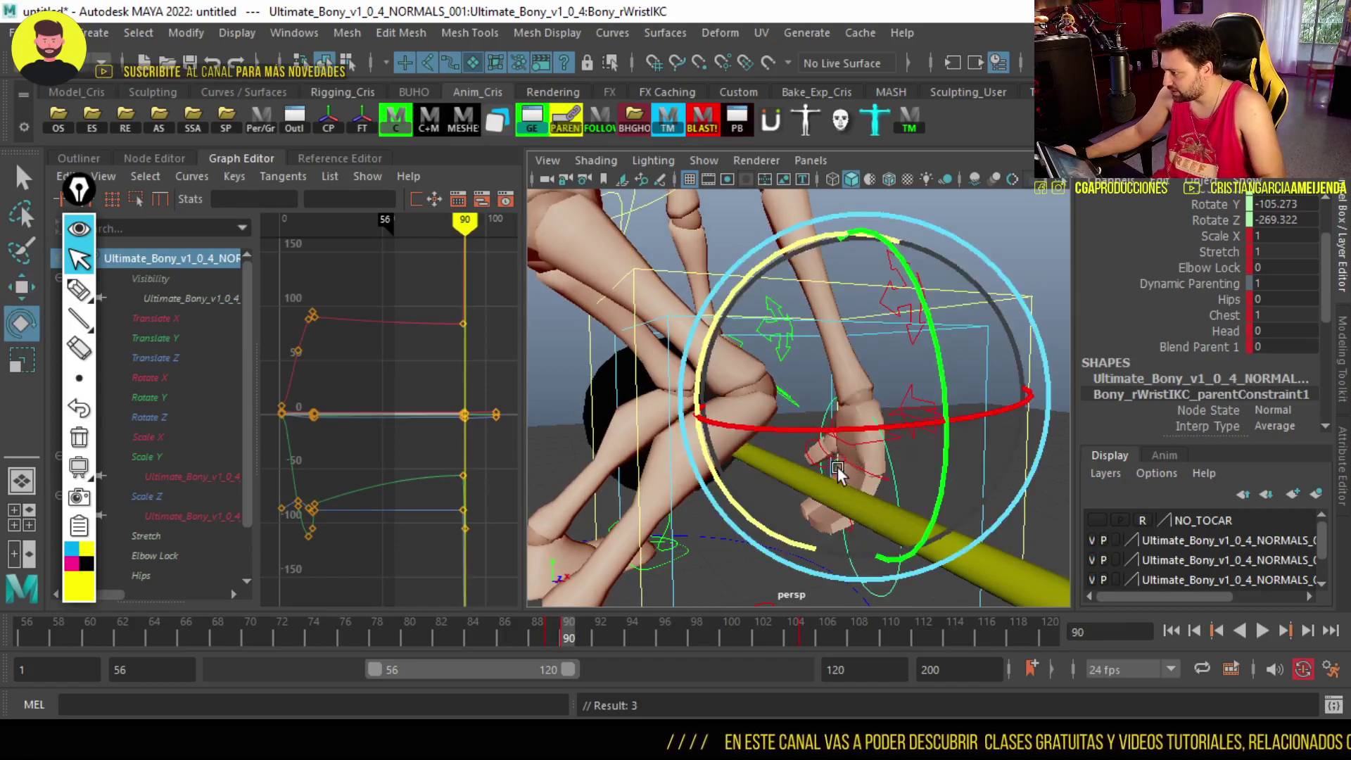
key(alt+comma)
key(alt+comma)
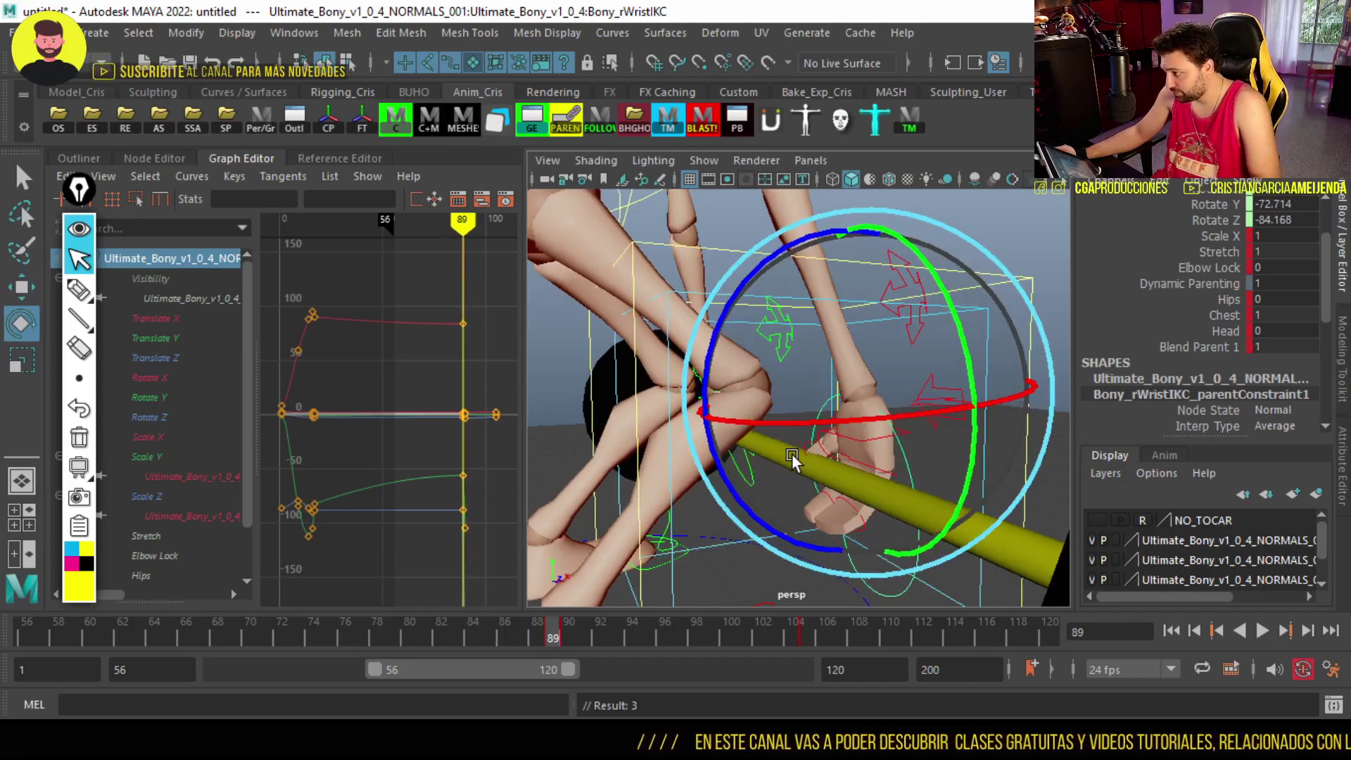
key(alt+period)
key(alt+v)
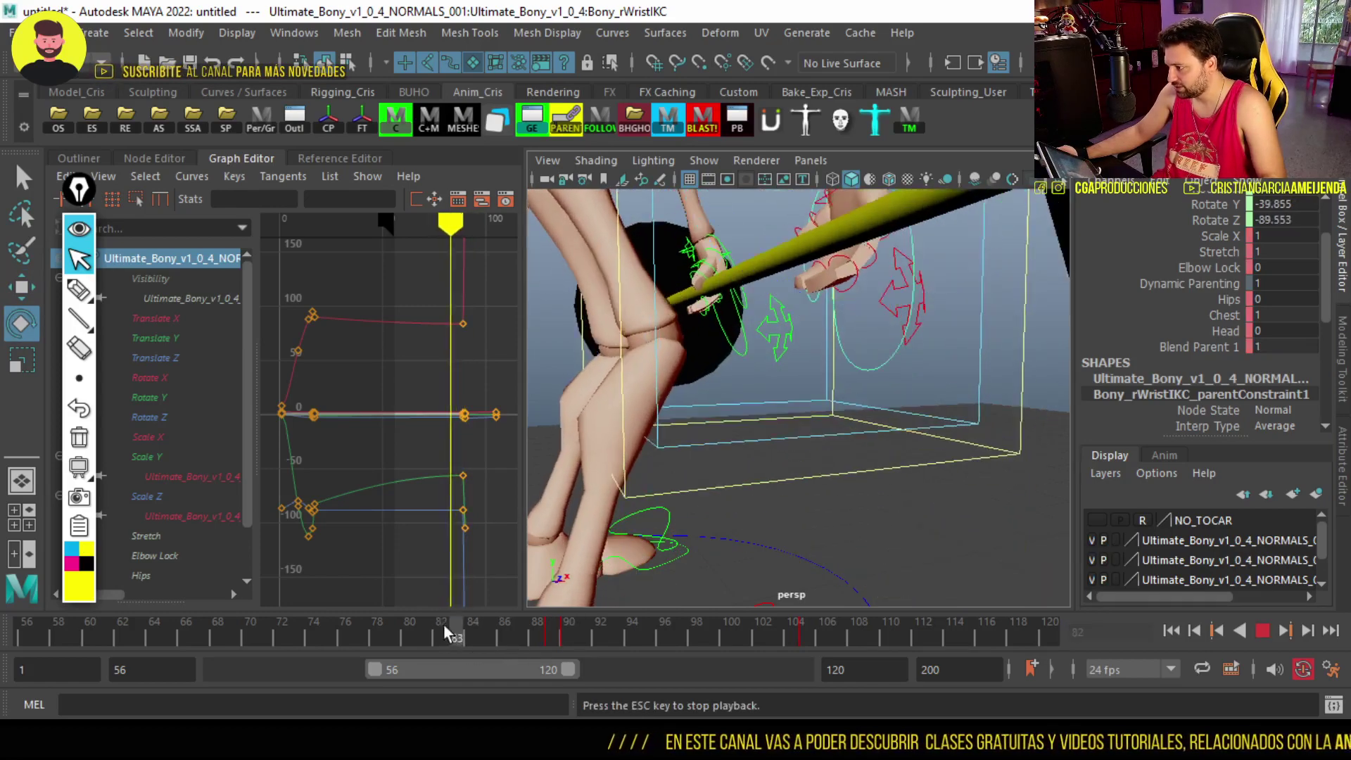
click(468, 619)
alt+drag(598, 549, 648, 480)
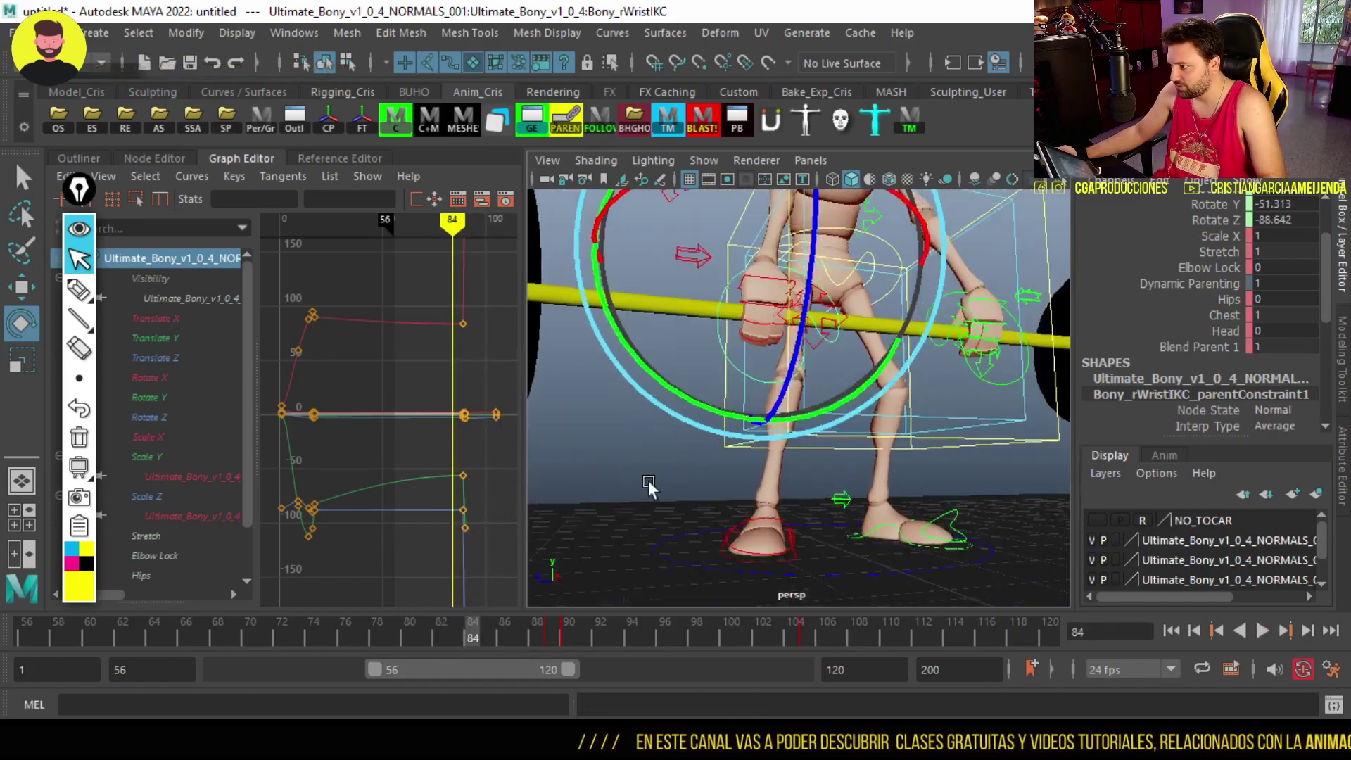
key(alt+v)
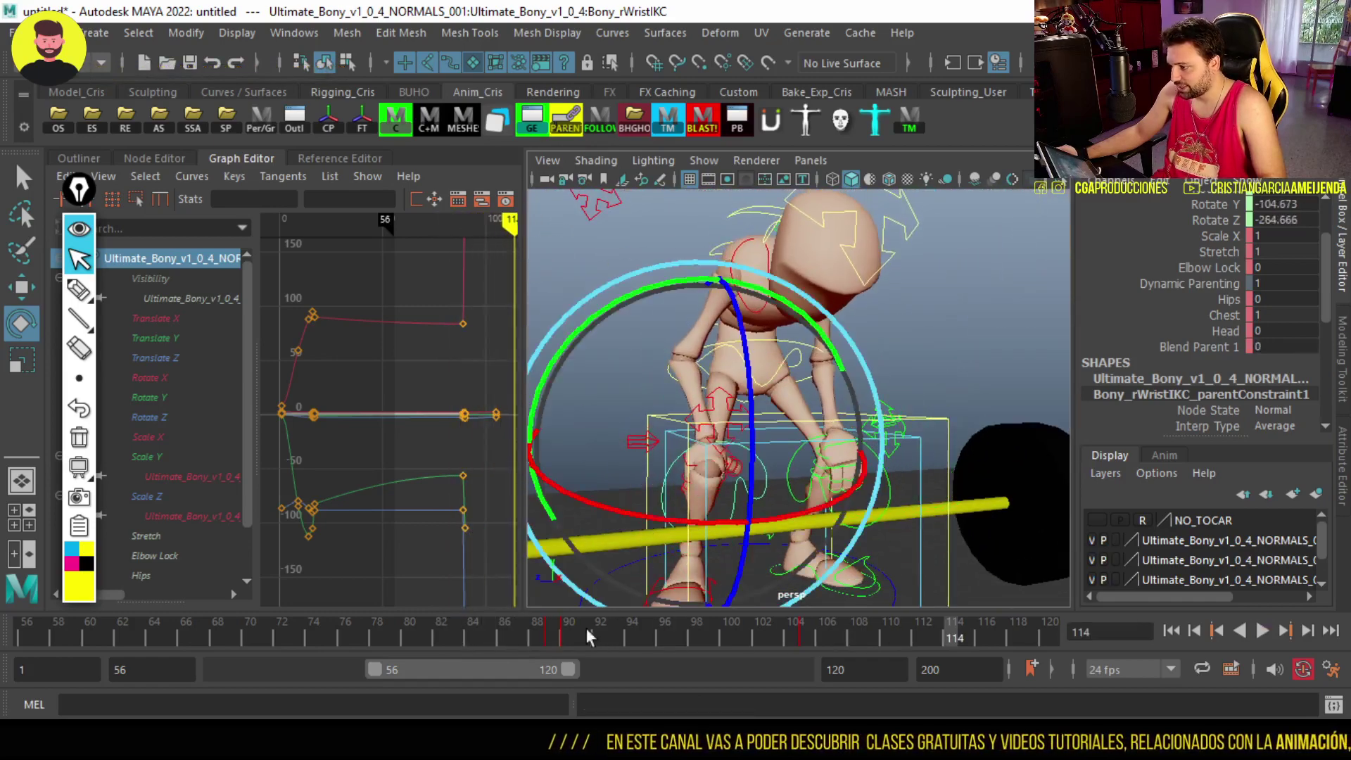
drag(559, 641, 784, 642)
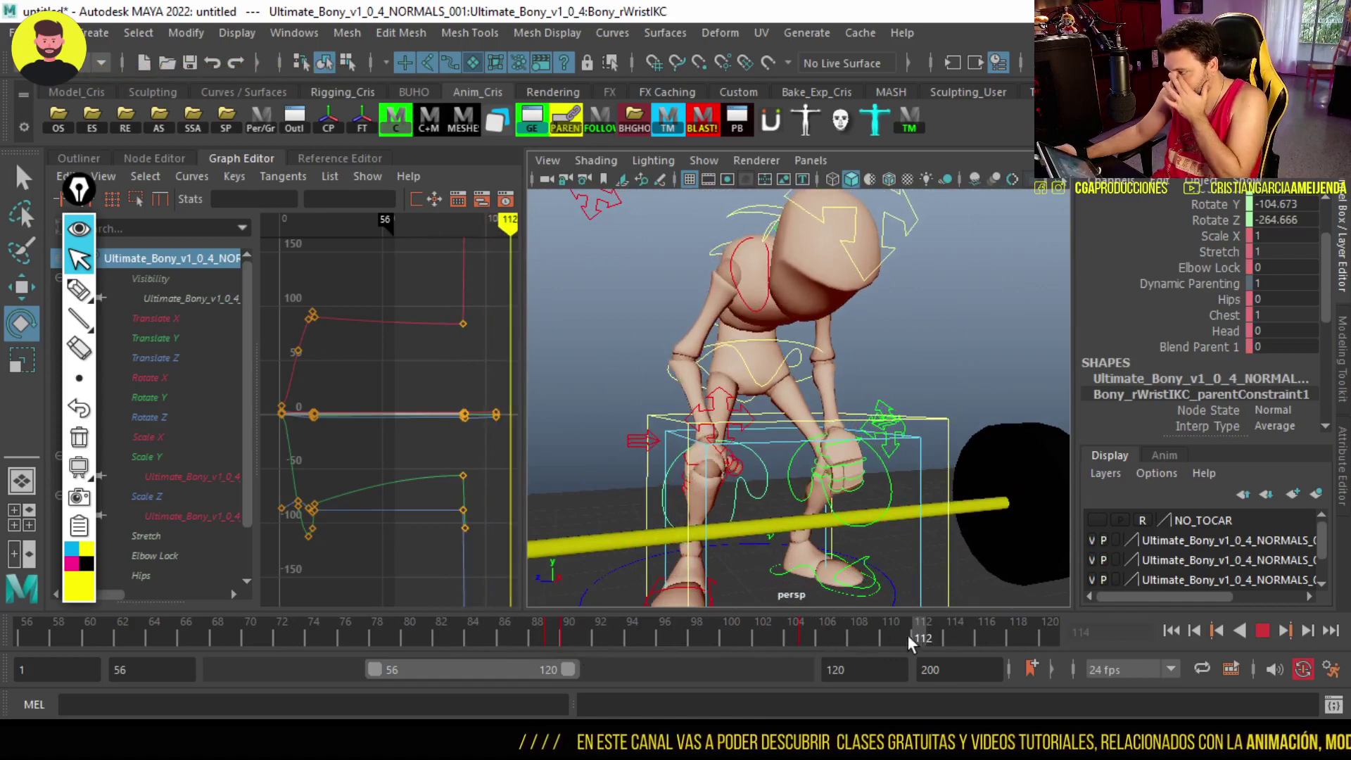
key(Escape)
alt+drag(819, 489, 670, 399)
key(q)
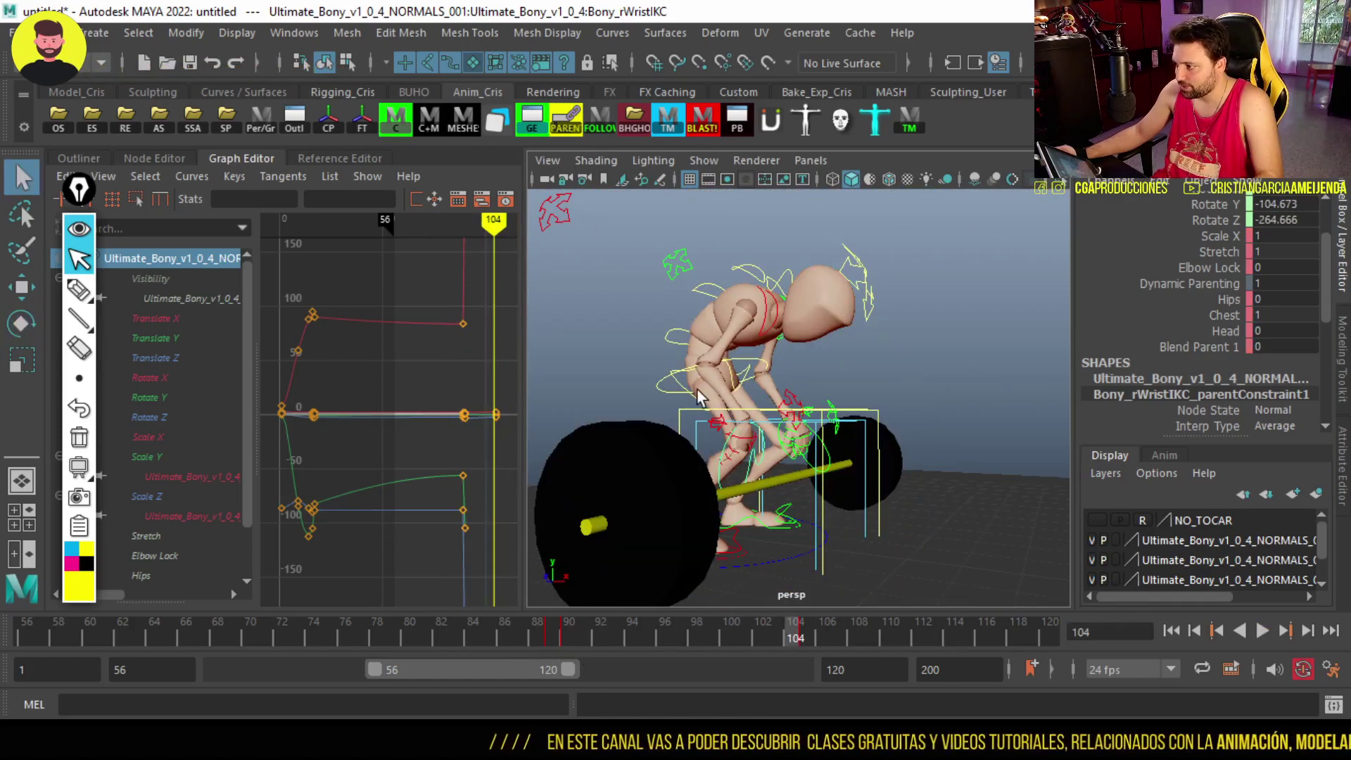
click(717, 385)
key(w)
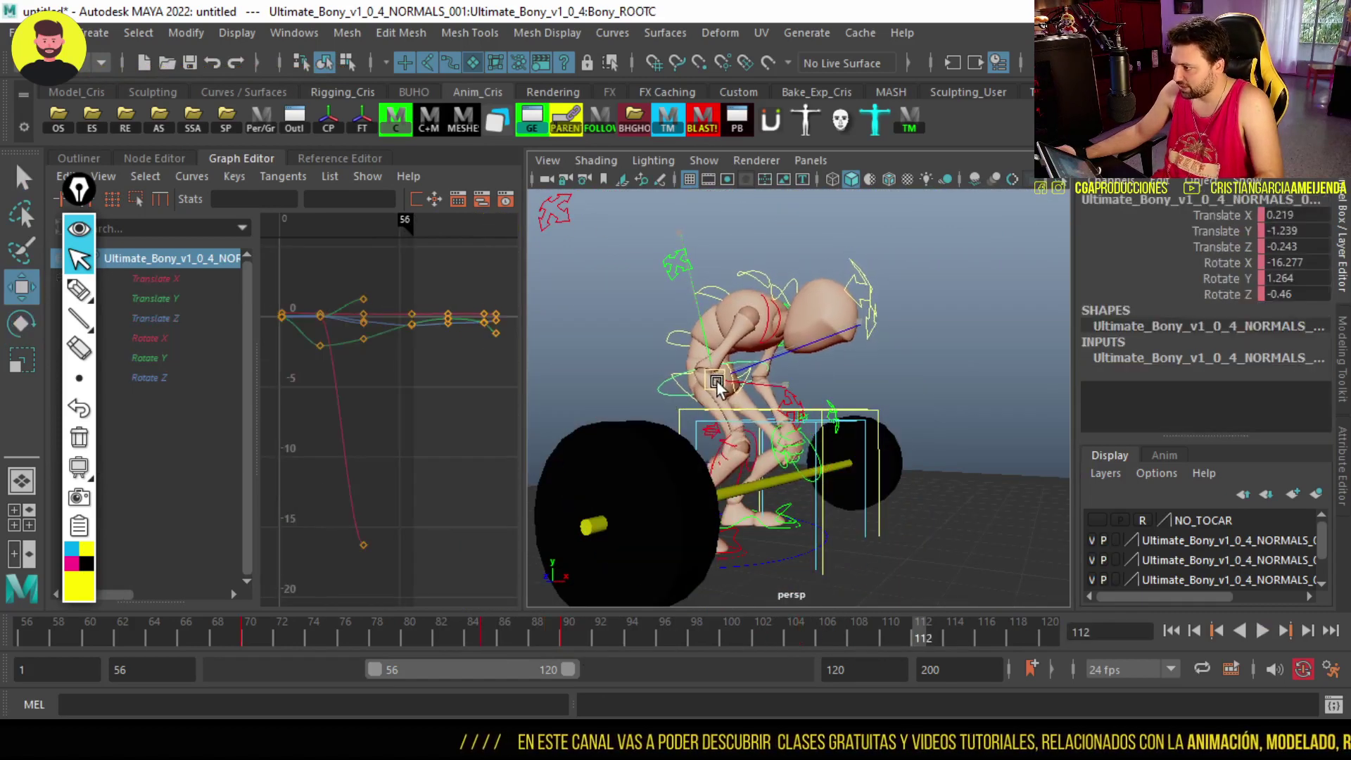
key(ctrl+z)
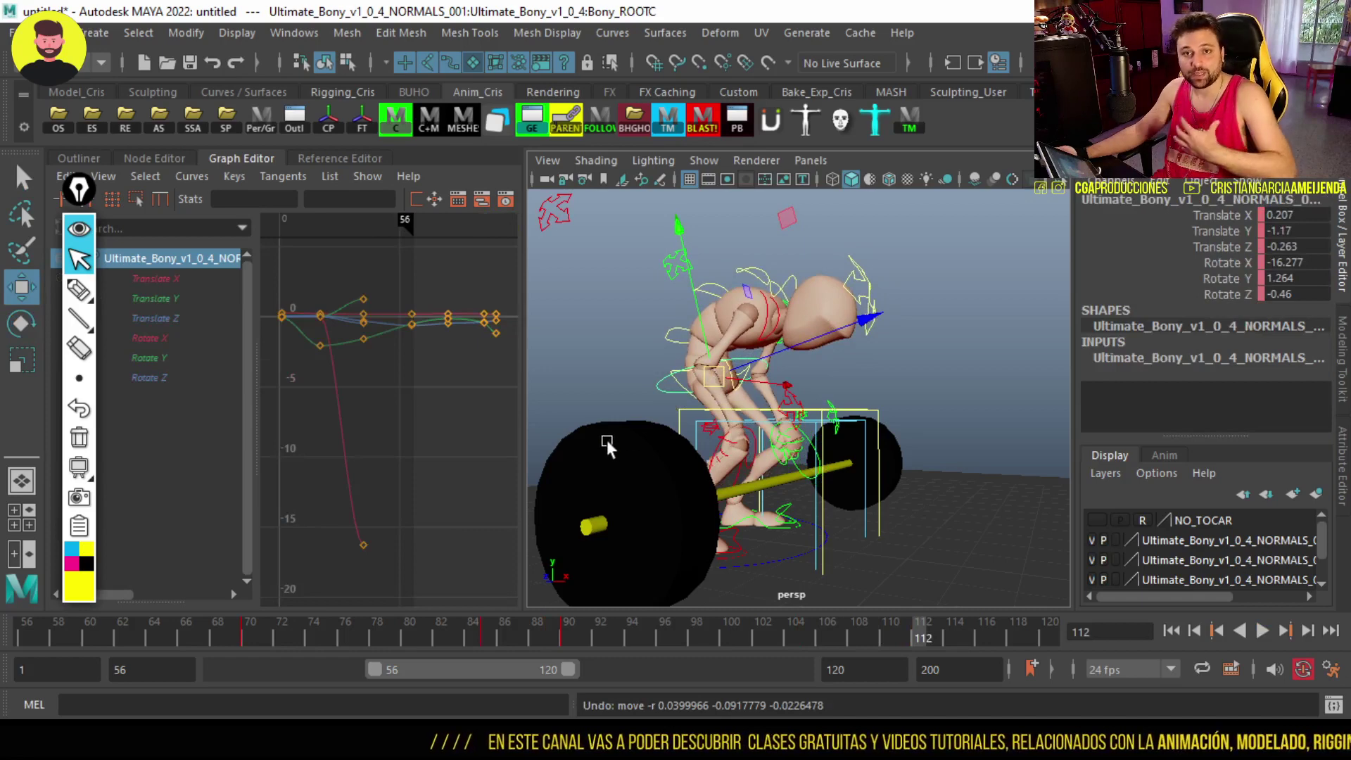
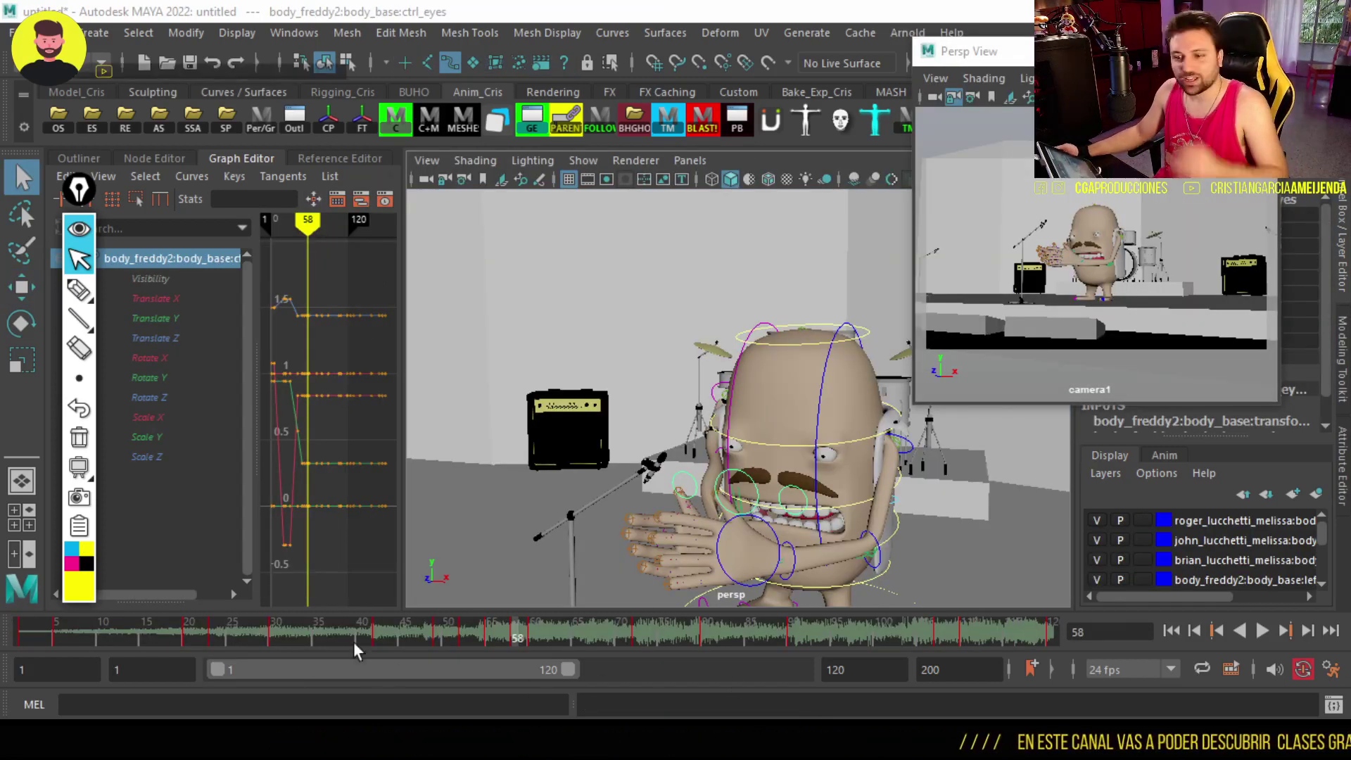
Extend the playback range end to frame 200, orbit around the singer, then play and stop the animation
drag(572, 671, 850, 688)
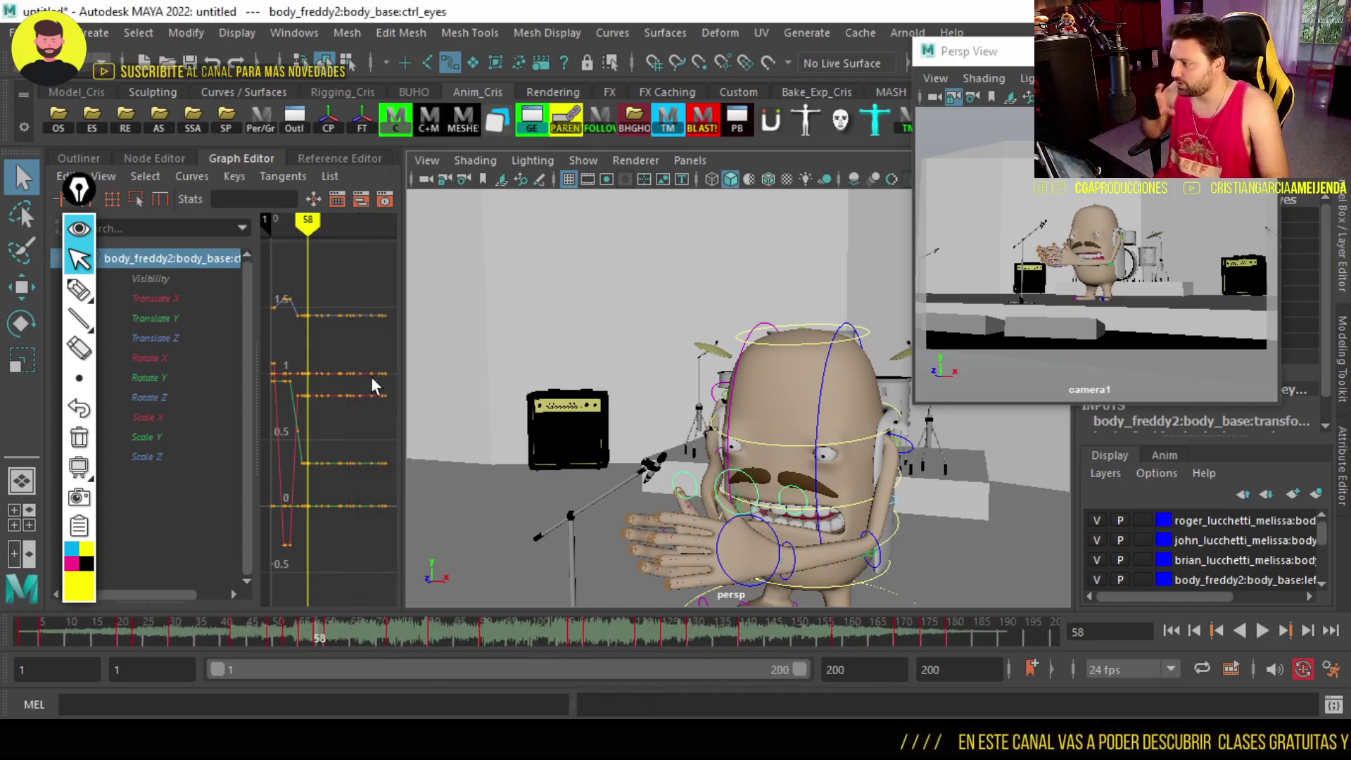
alt+drag(506, 421, 619, 369)
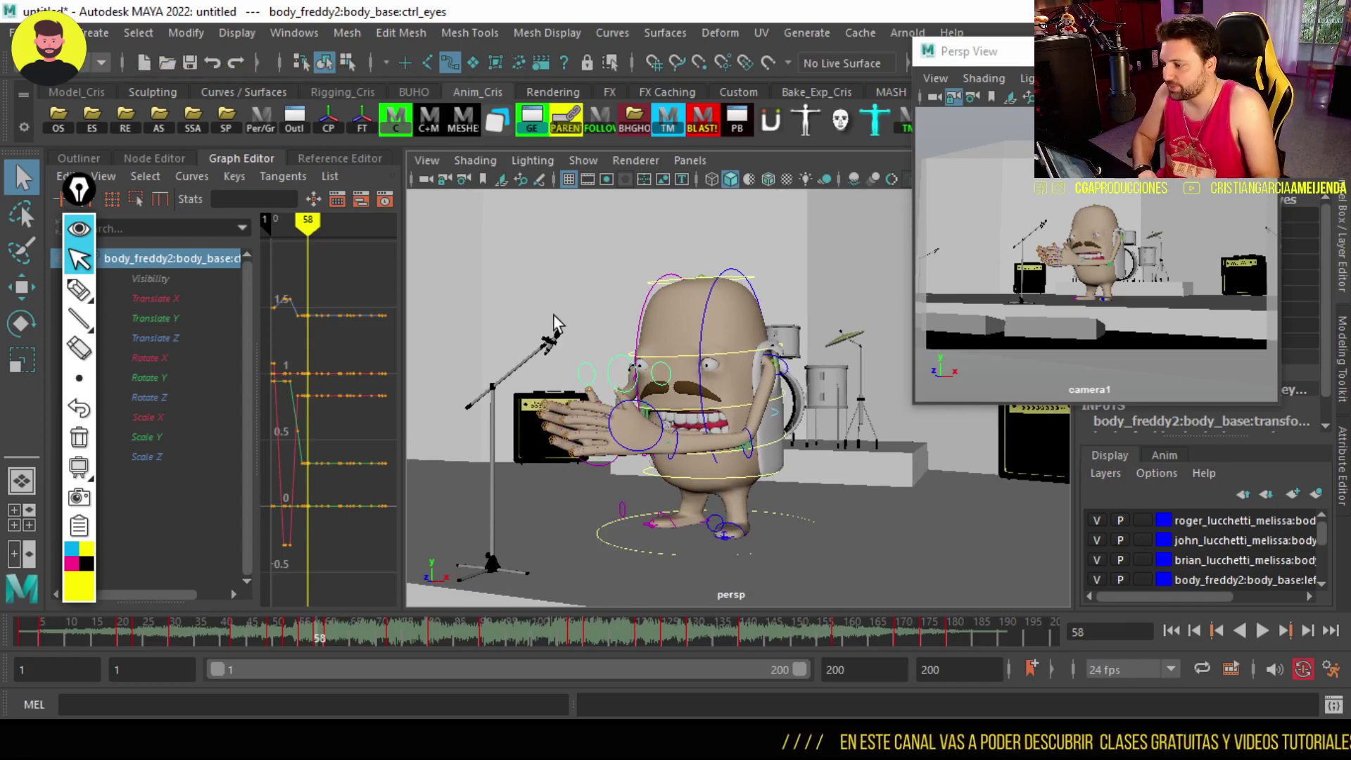
key(alt+v)
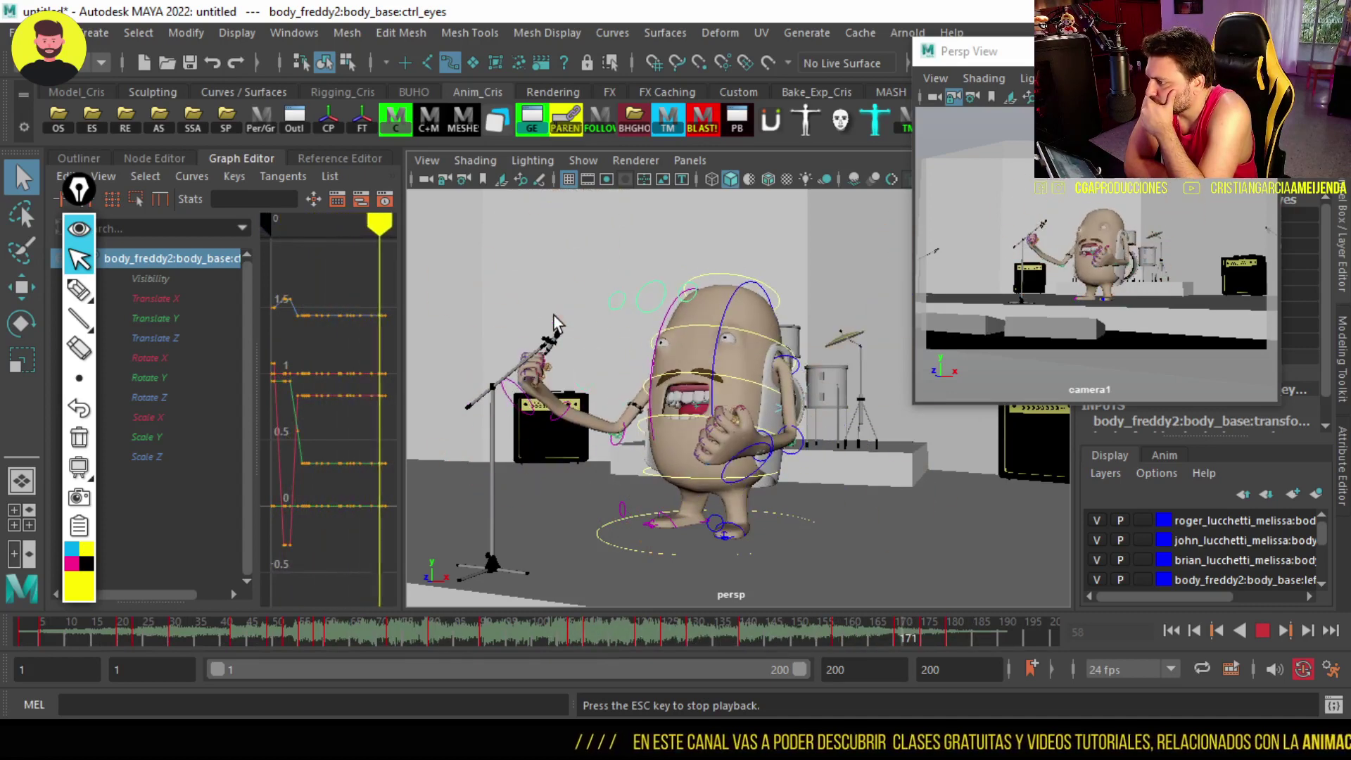
key(Escape)
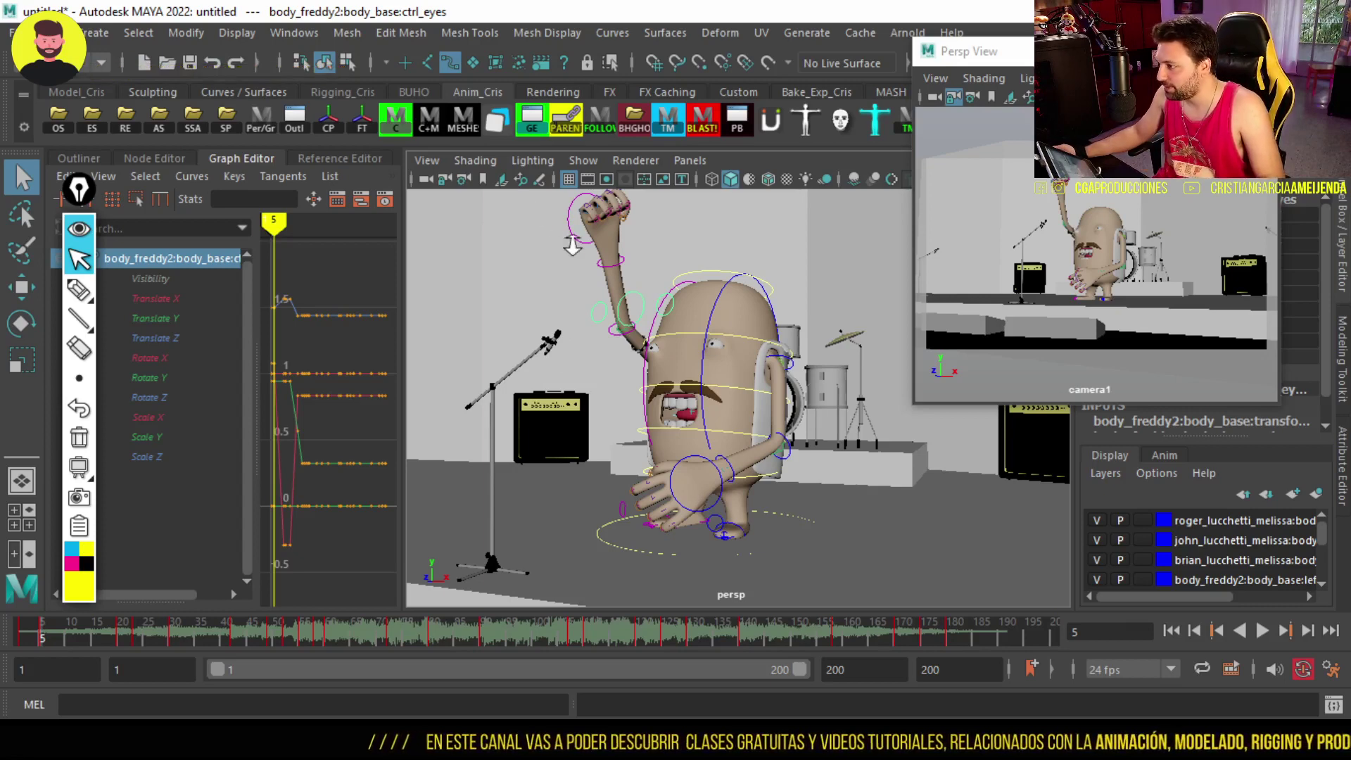
Toggle the rig controls' visibility, then select all of the singer's rig controls
alt+drag(541, 210, 553, 215)
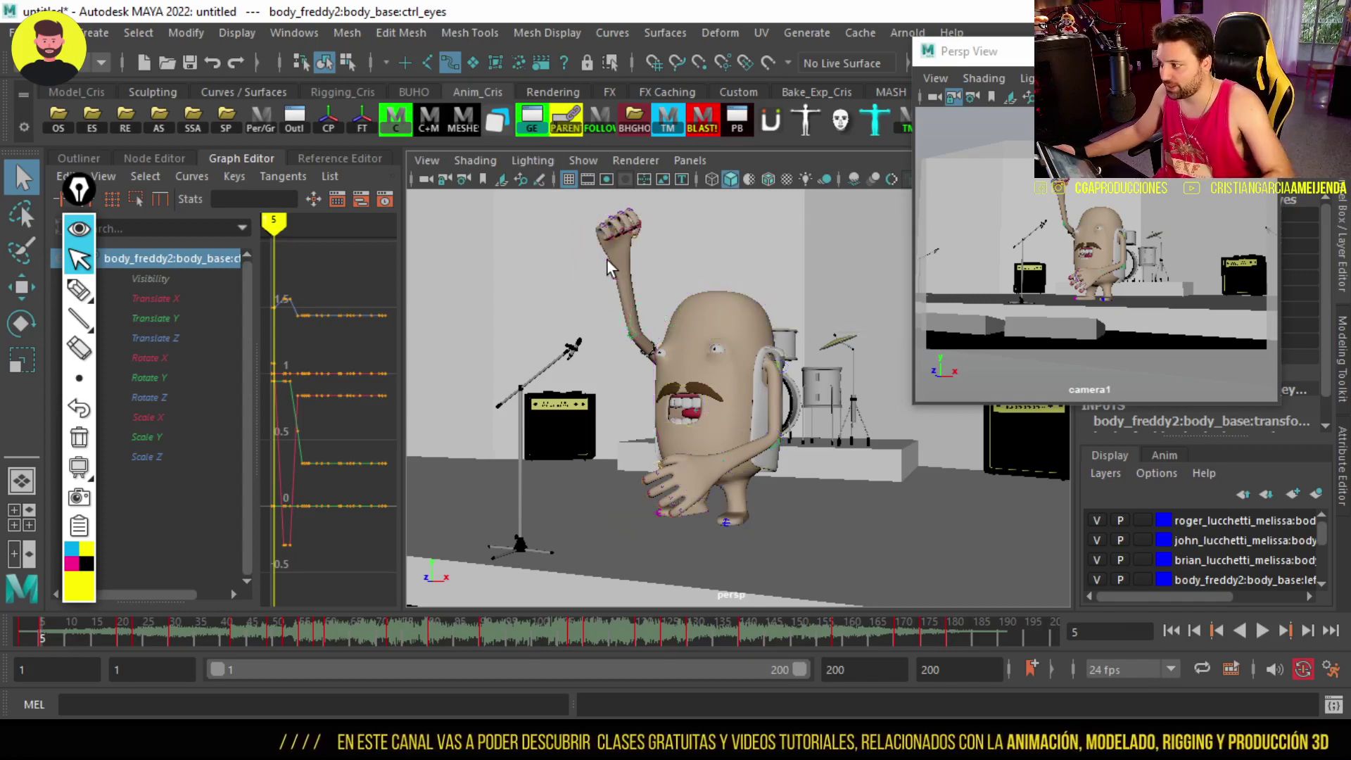
click(1102, 227)
click(727, 382)
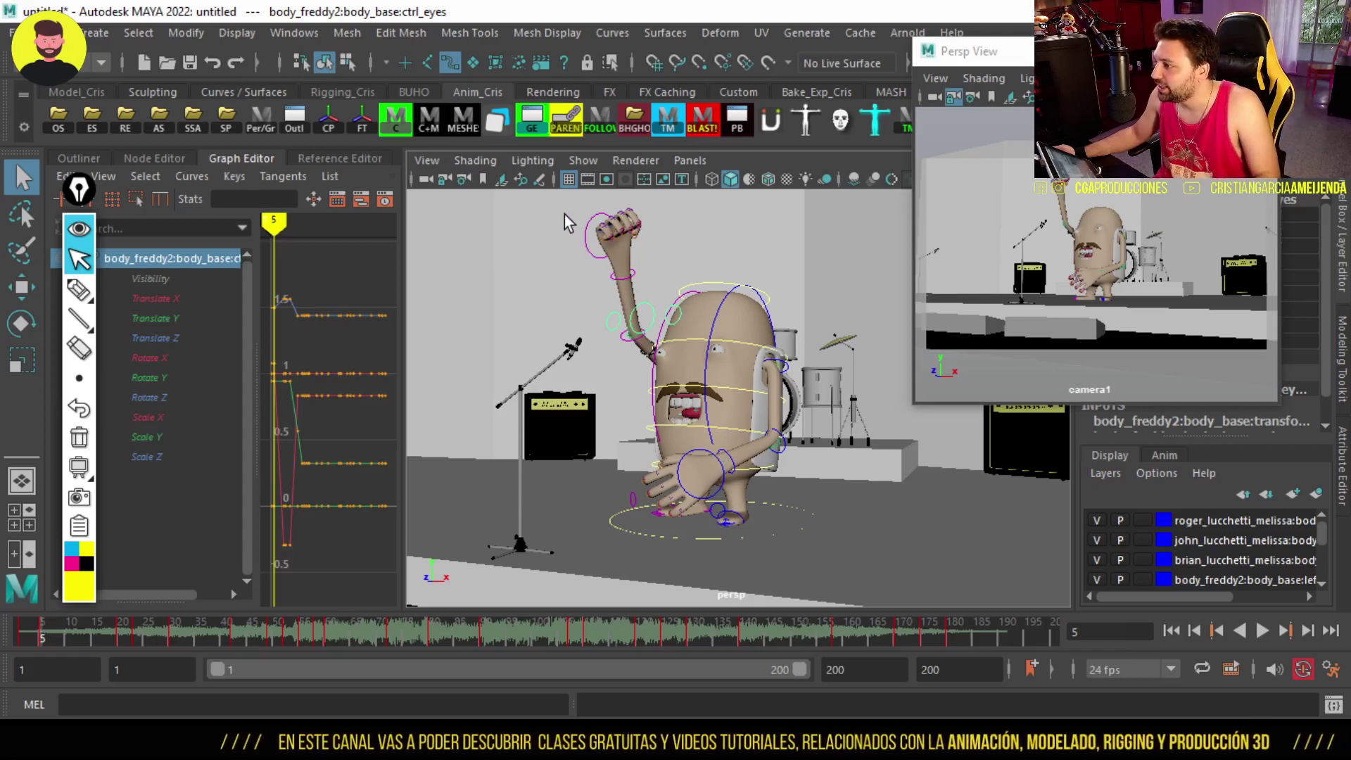
drag(569, 222, 746, 601)
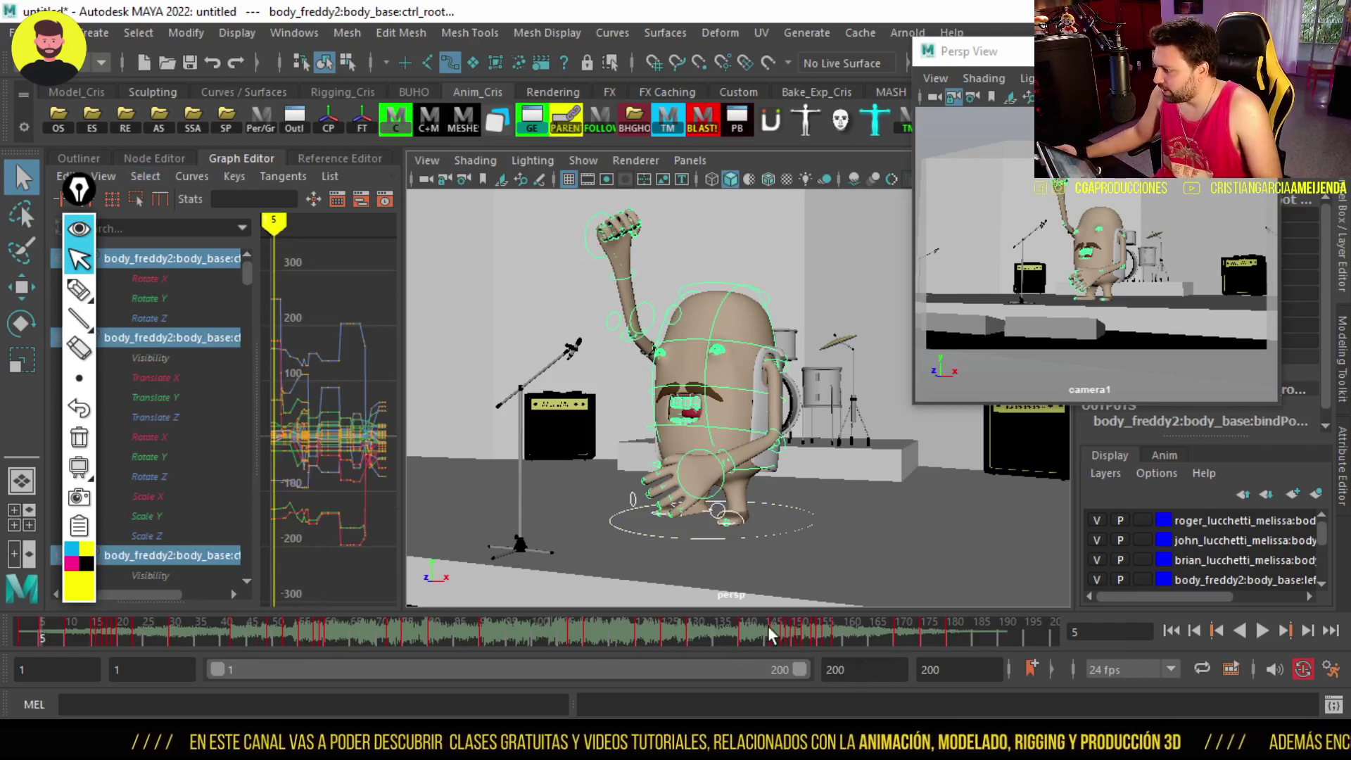
Play the arm poses from frames 146–150, then shorten the playback range to frames 1–58
click(797, 639)
mouse_move(798, 638)
mouse_down()
mouse_move(845, 652)
mouse_move(762, 646)
mouse_up()
key(alt+v)
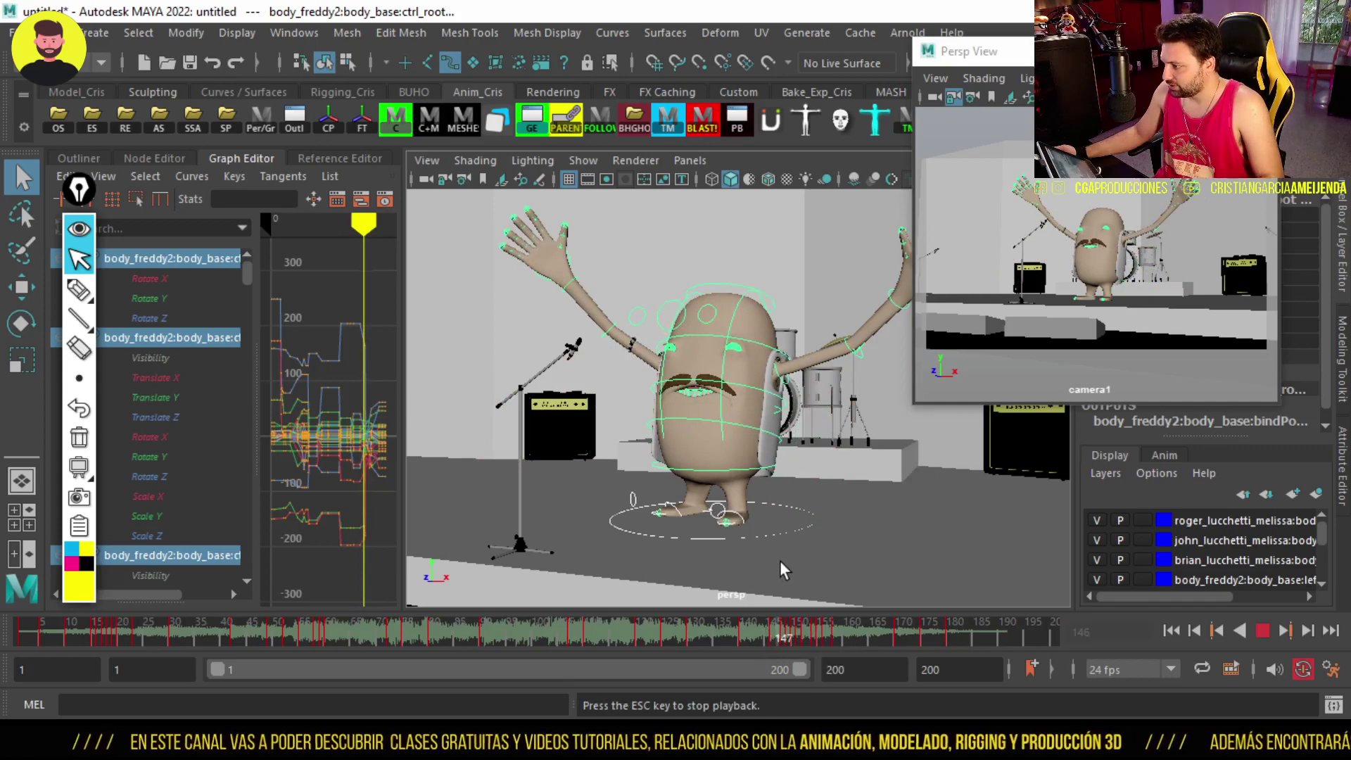
key(Escape)
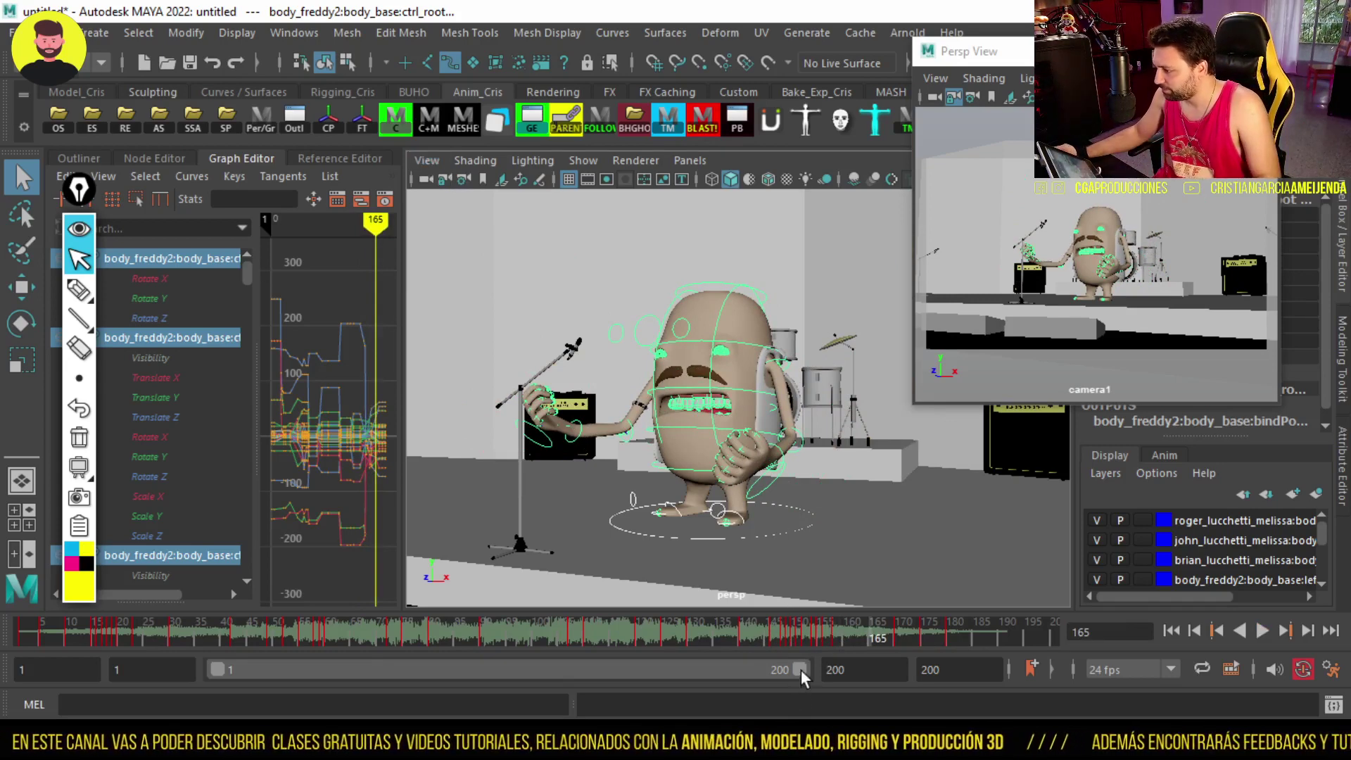
drag(800, 669, 373, 665)
From frame 1, turn the soundtrack off and play the animation silently to frame 23
click(25, 633)
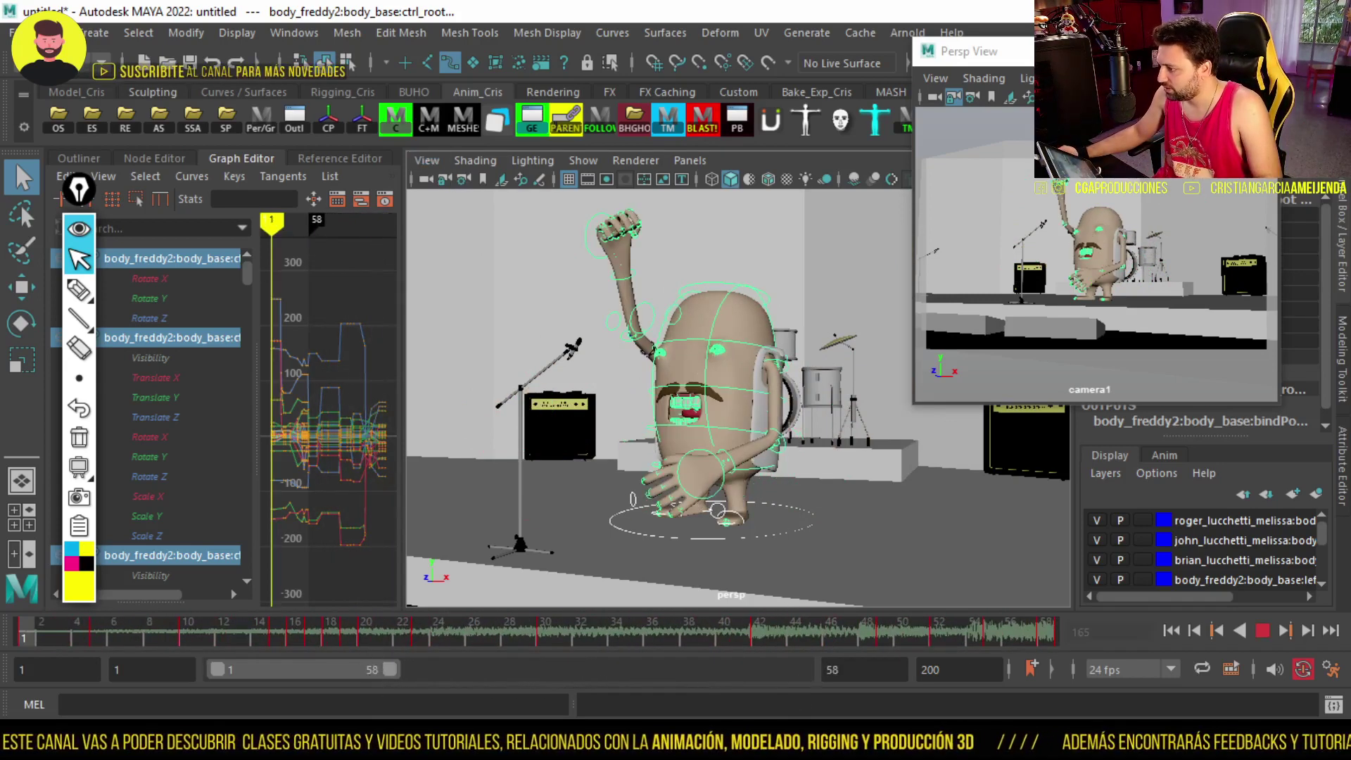
right_click(144, 633)
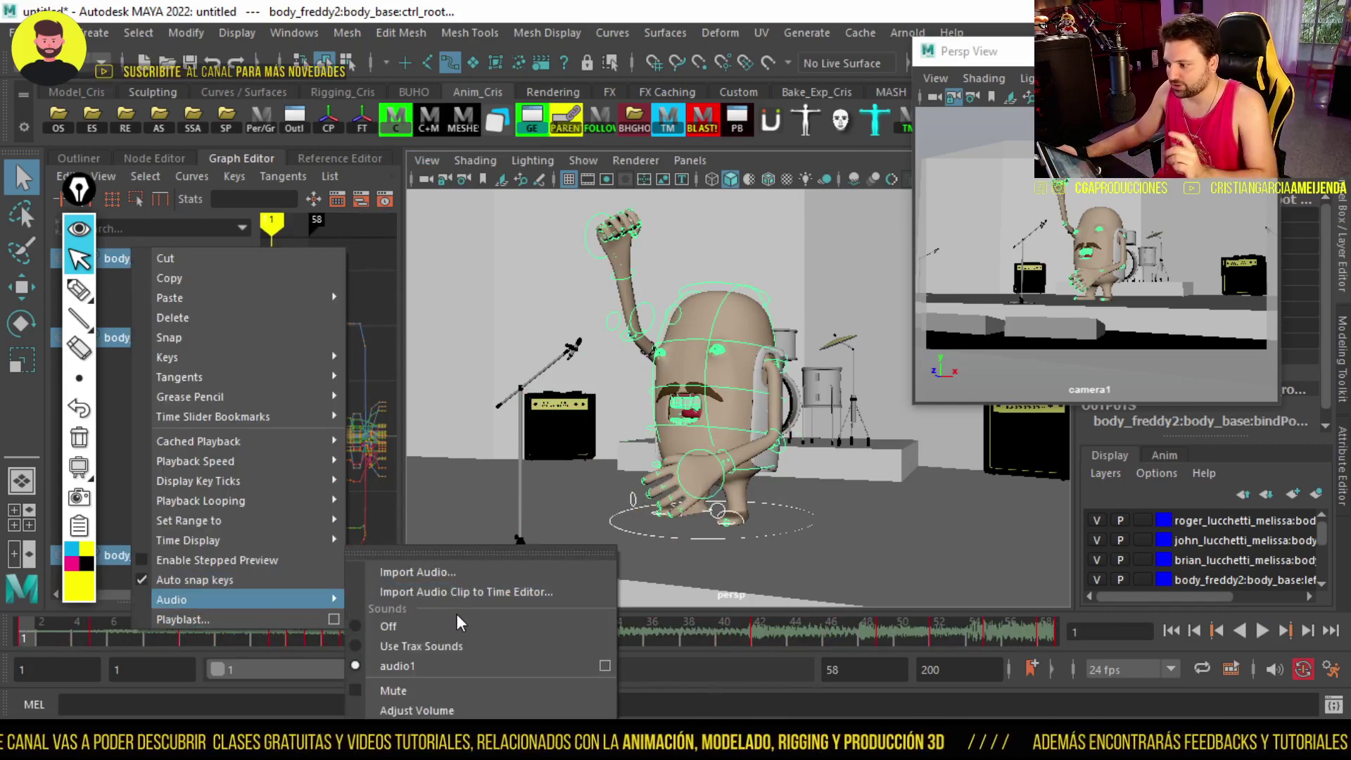
click(458, 625)
key(alt+v)
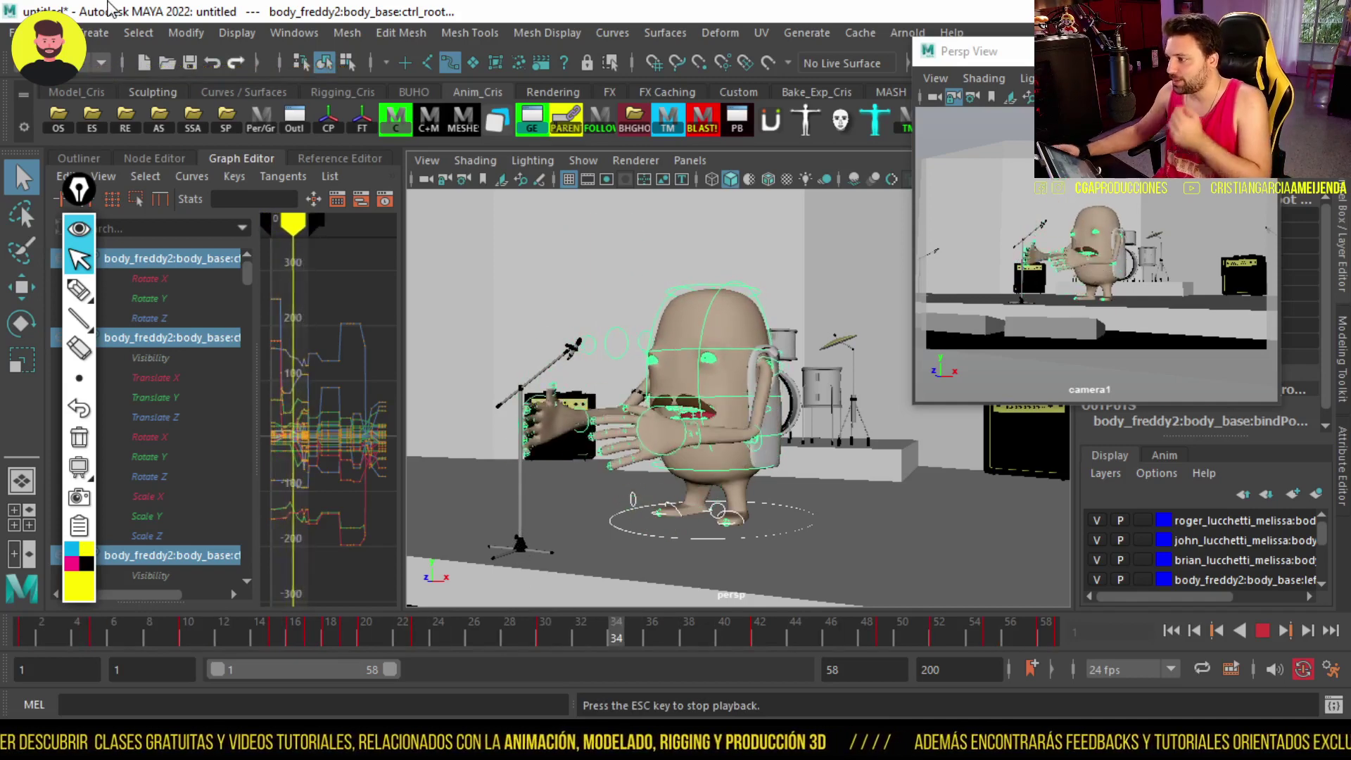
key(Escape)
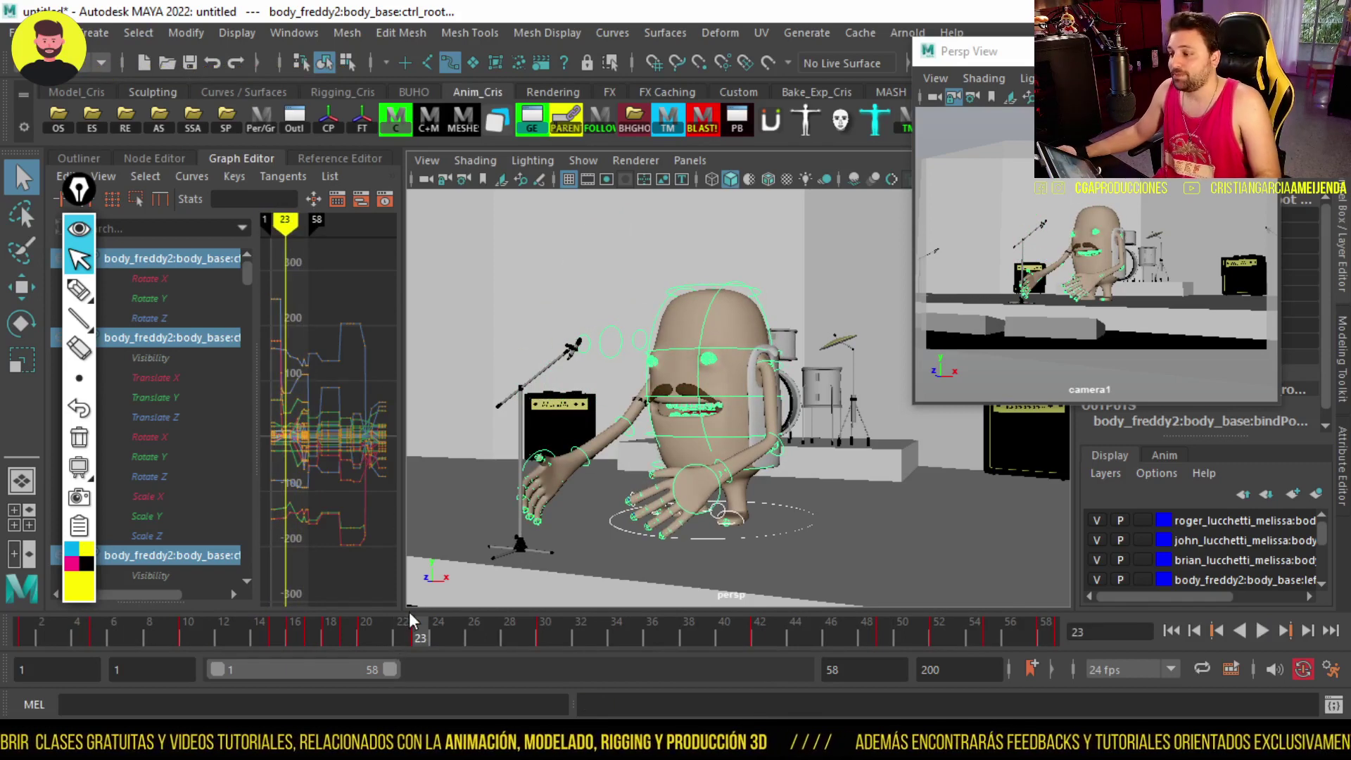
Re-enable the audio1 soundtrack, extend the range to frame 91, and play with sound
right_click(408, 636)
mouse_move(449, 611)
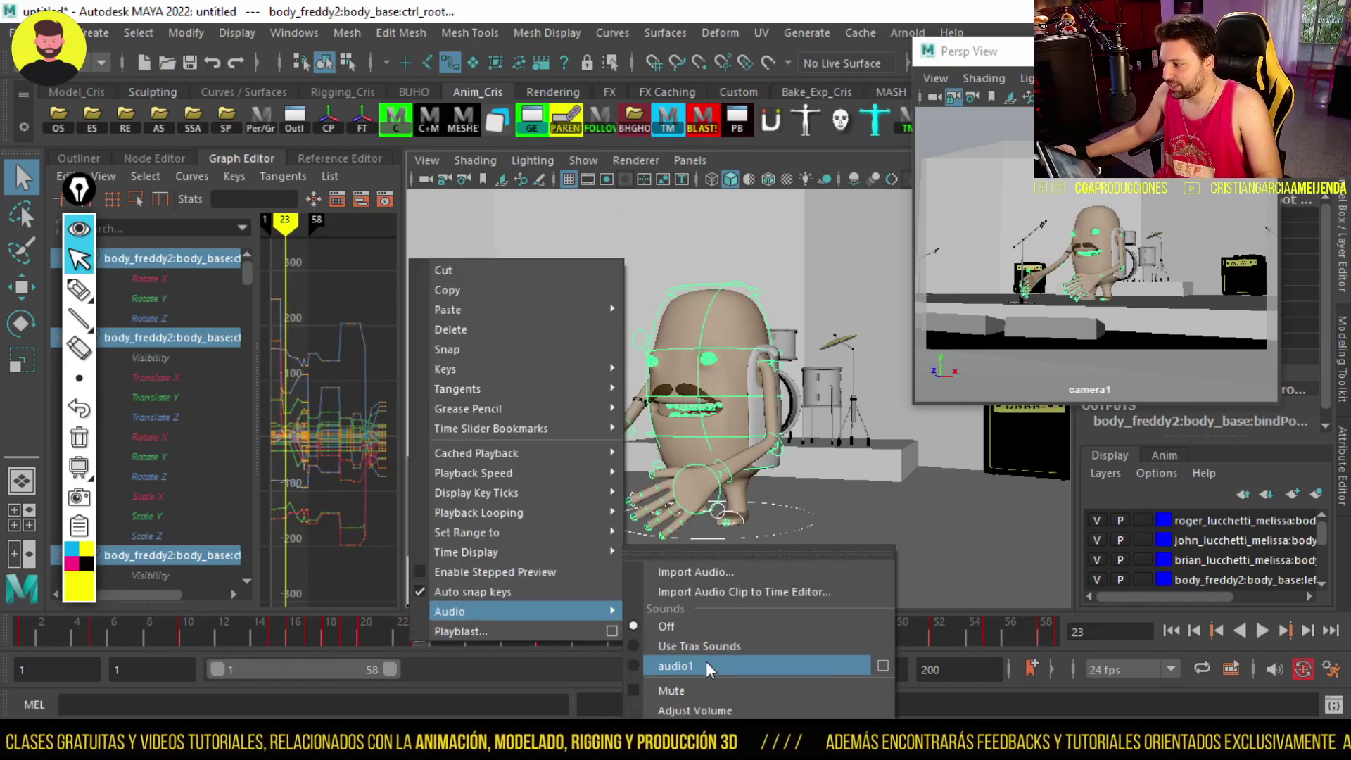
click(707, 664)
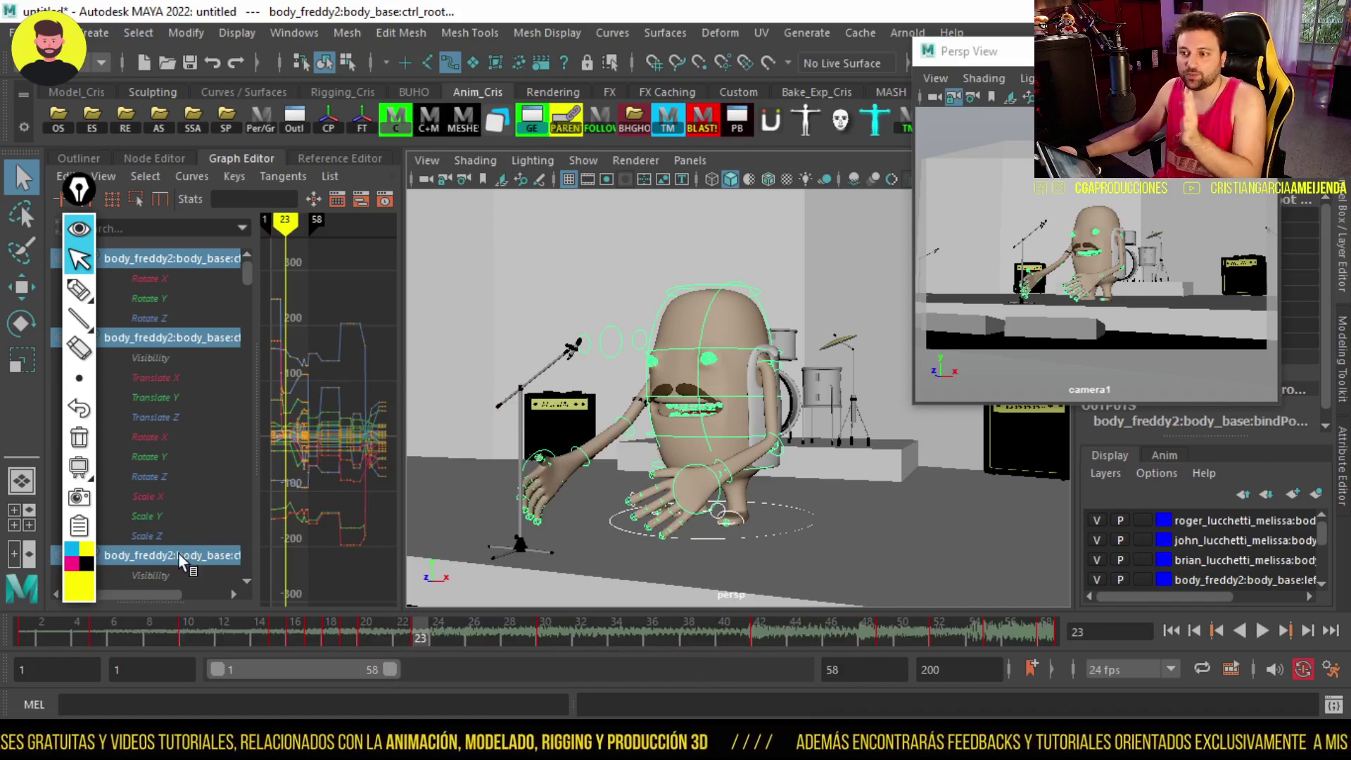
drag(390, 674, 485, 669)
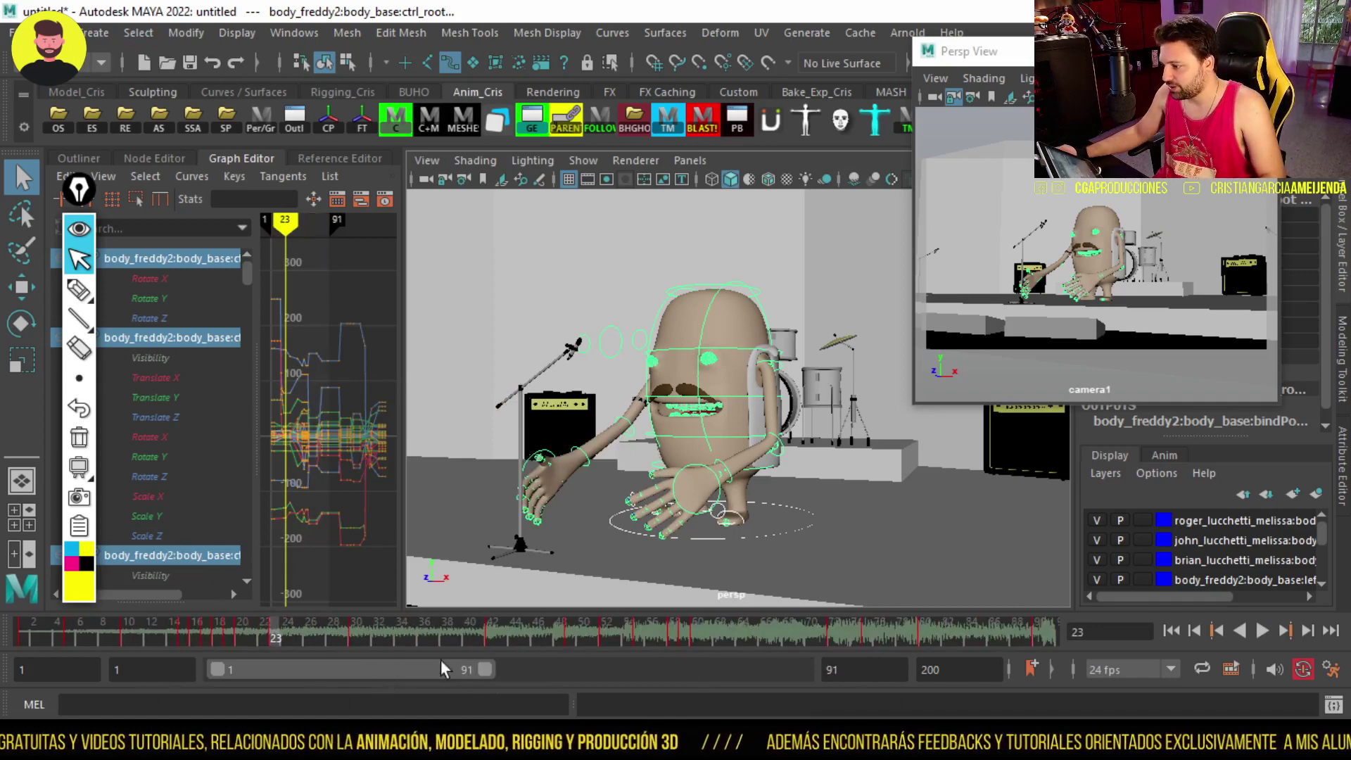
key(alt+v)
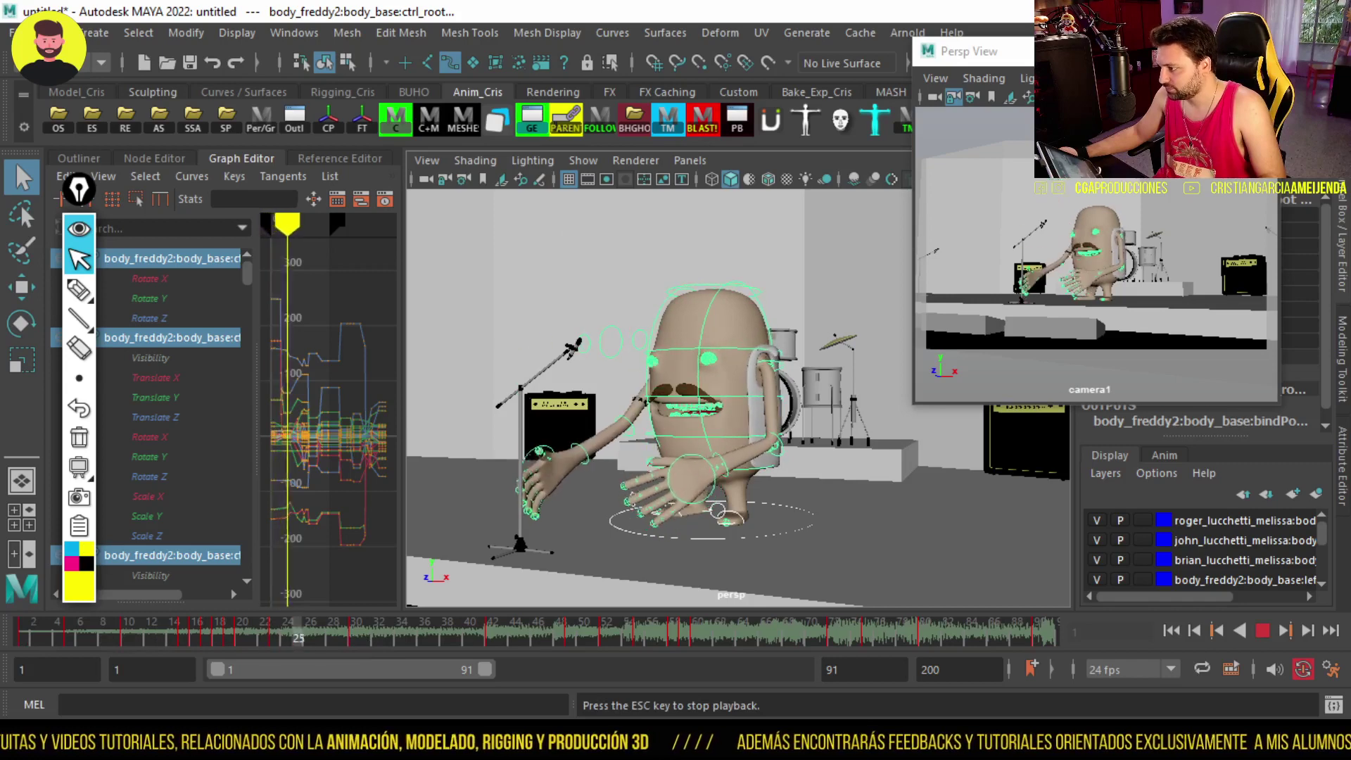
key(alt+v)
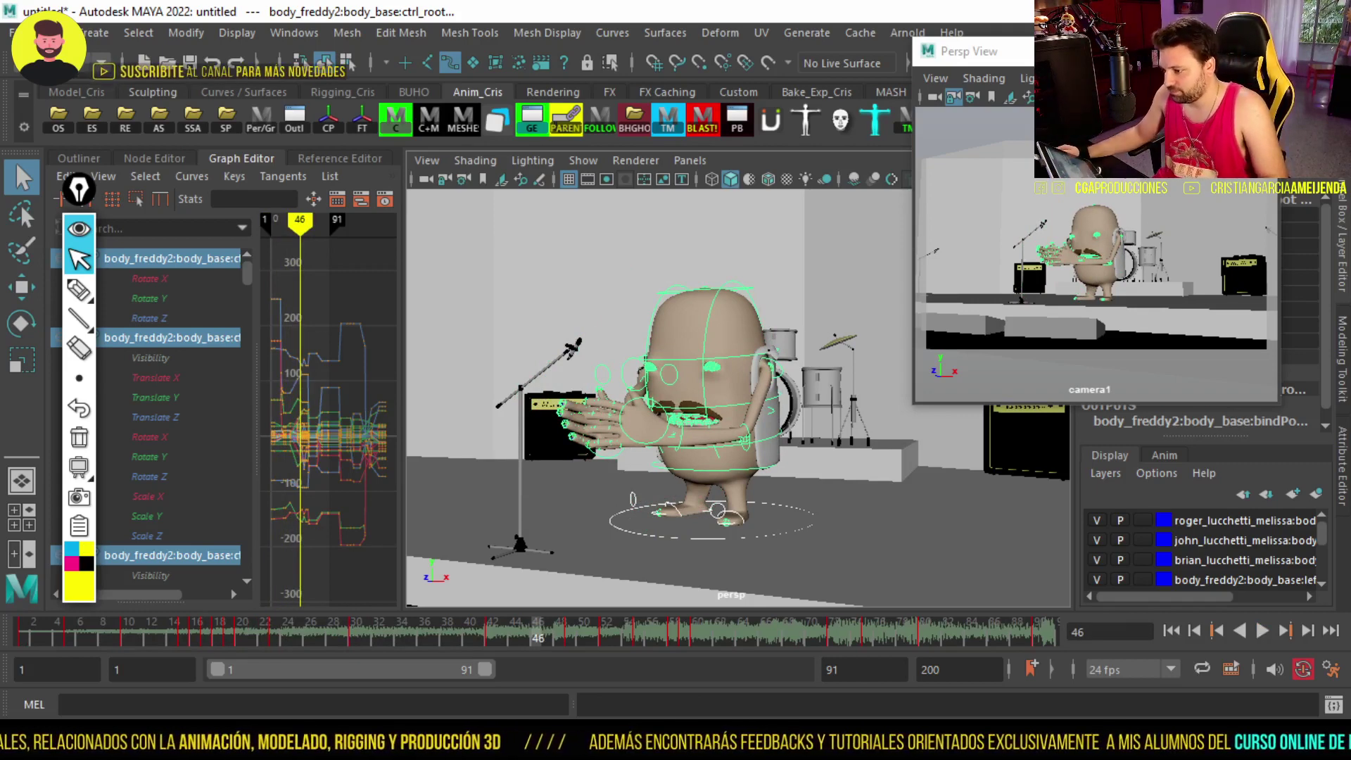
key(alt+v)
key(alt+v)
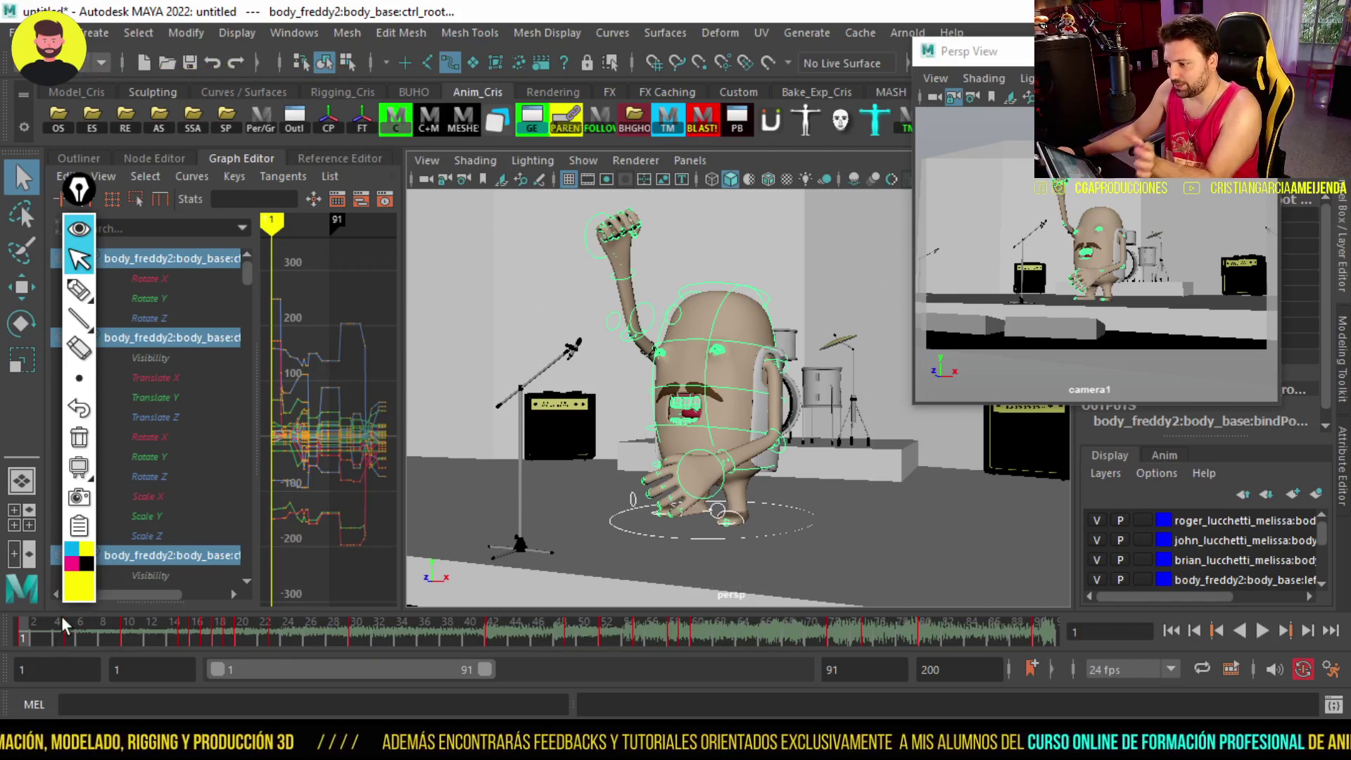
Scrub to frame 1, jump to frame 42, and play the arm raise, stopping at frame 20
drag(83, 621, 23, 626)
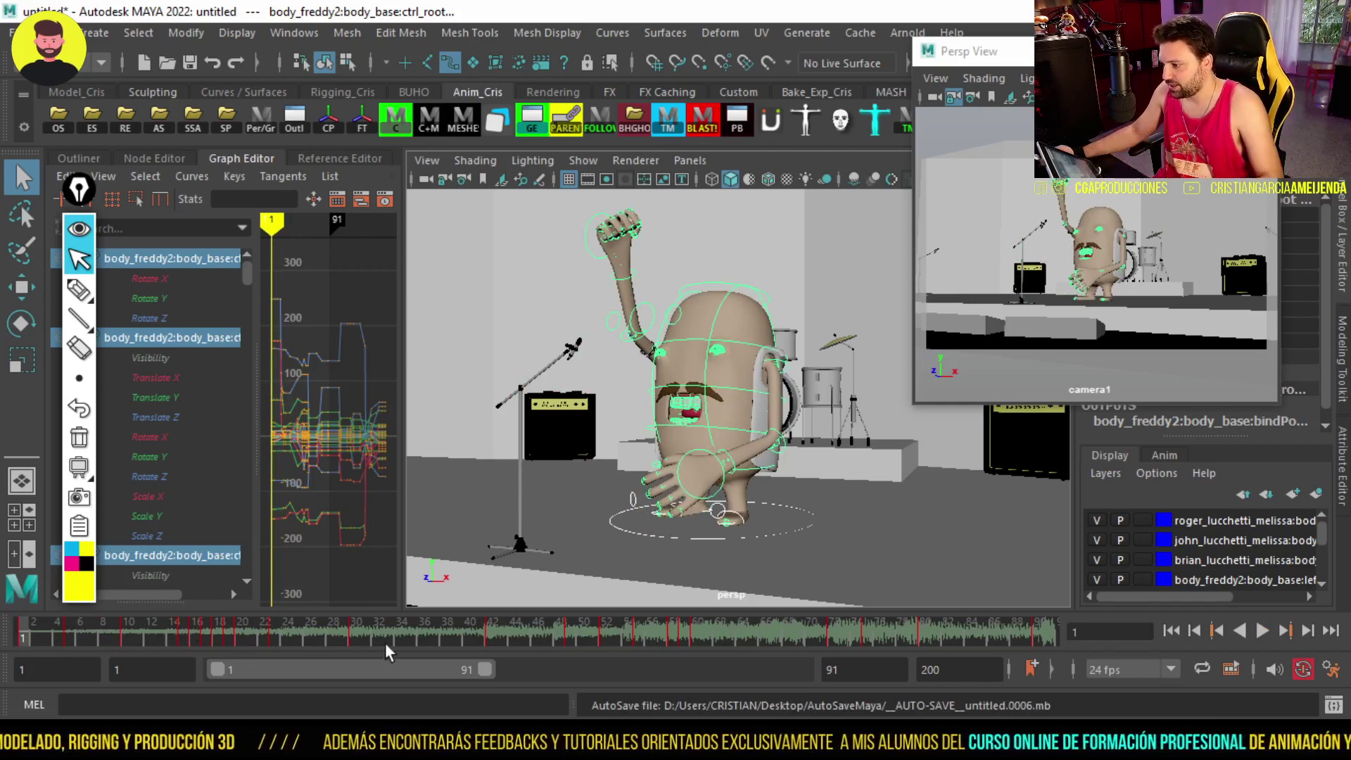
click(490, 639)
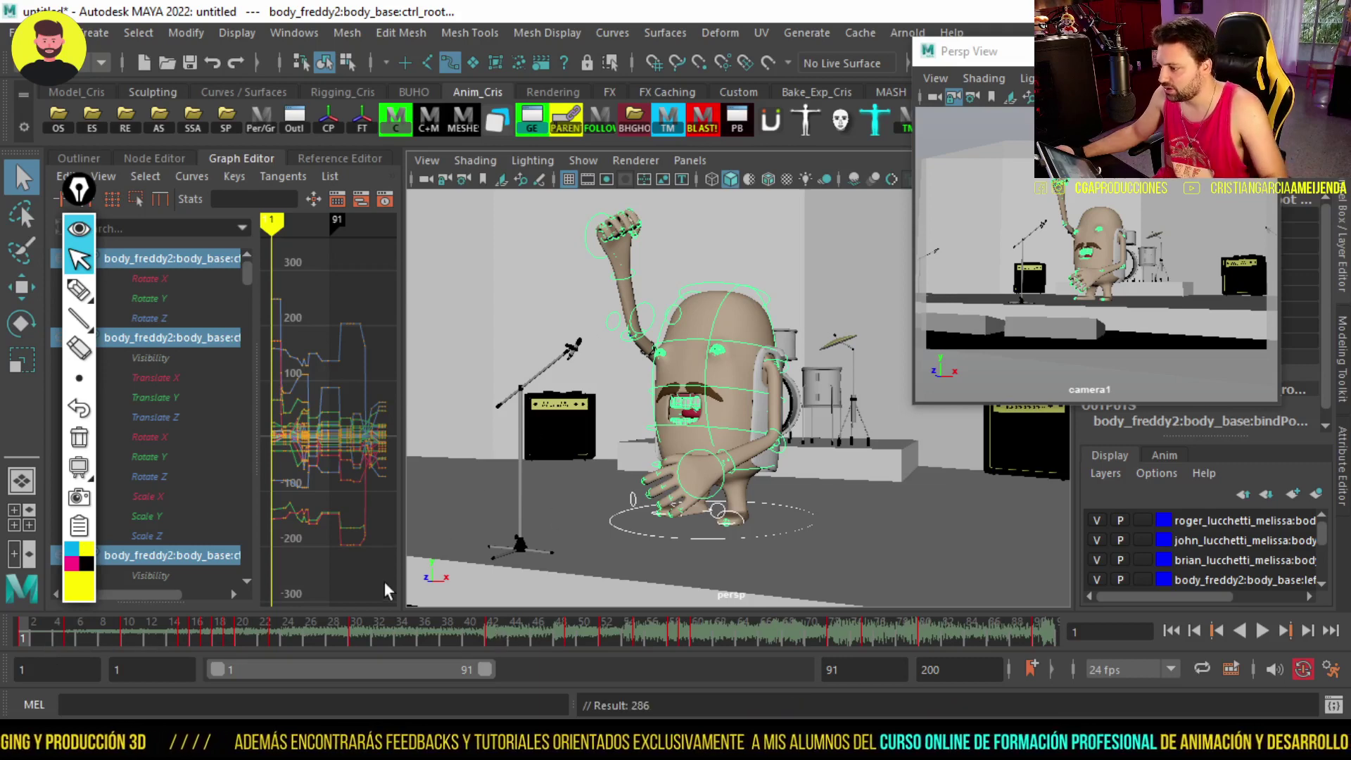
key(alt+v)
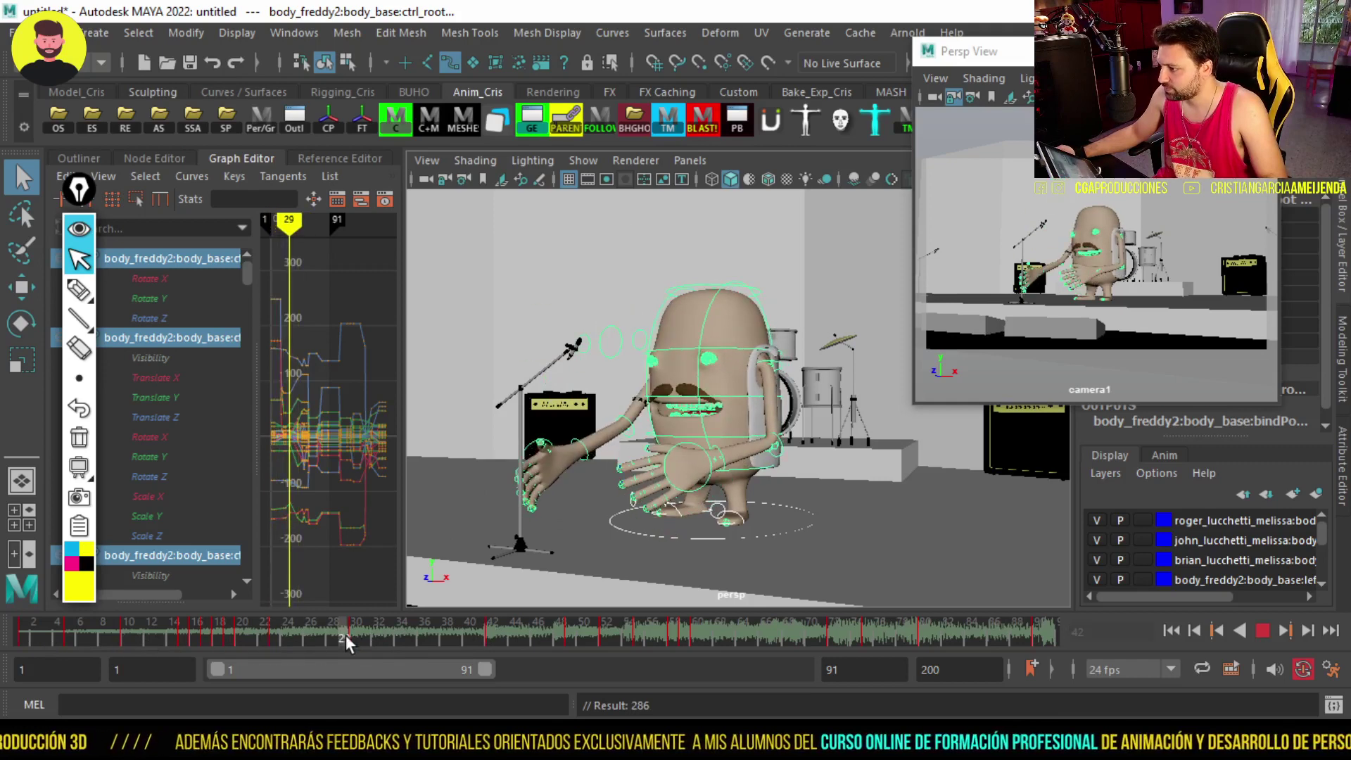
click(237, 638)
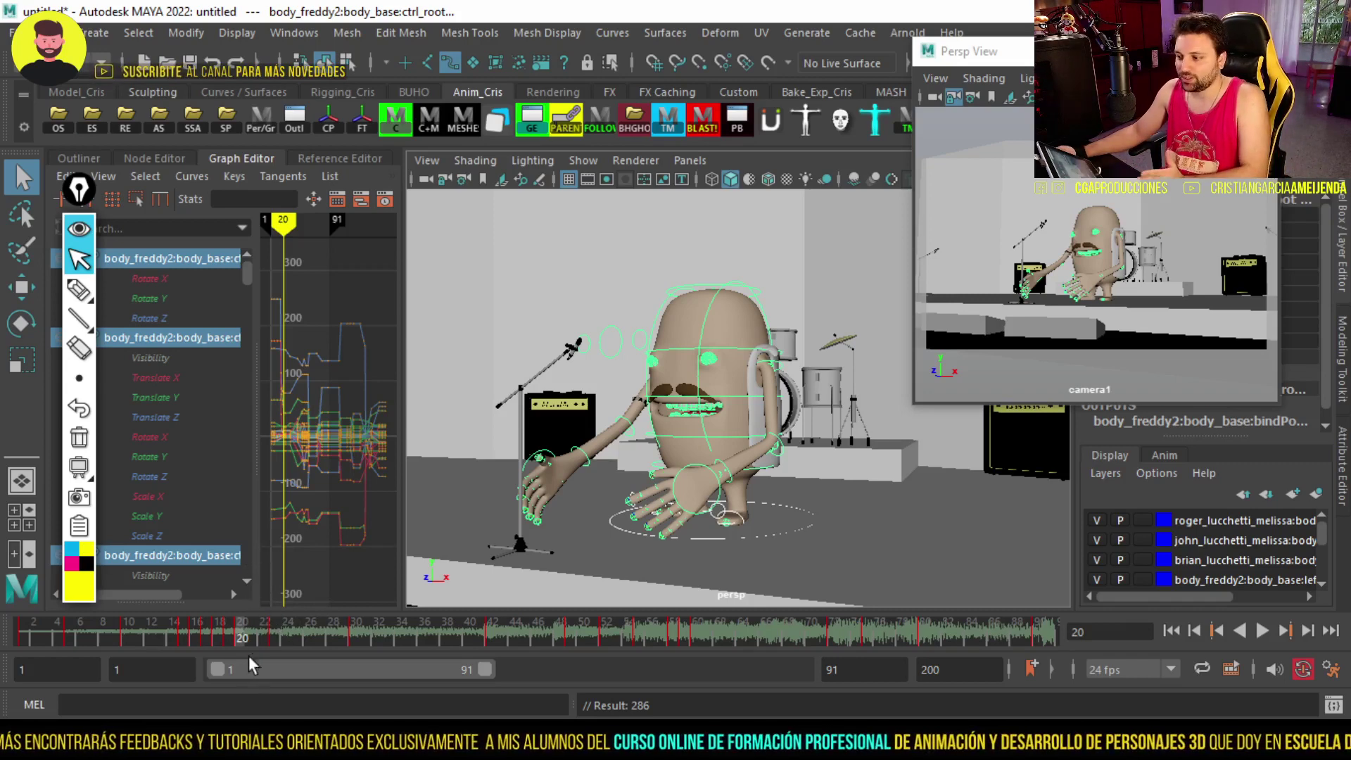
Delete the singer's keys between frames 4 and 32
click(22, 630)
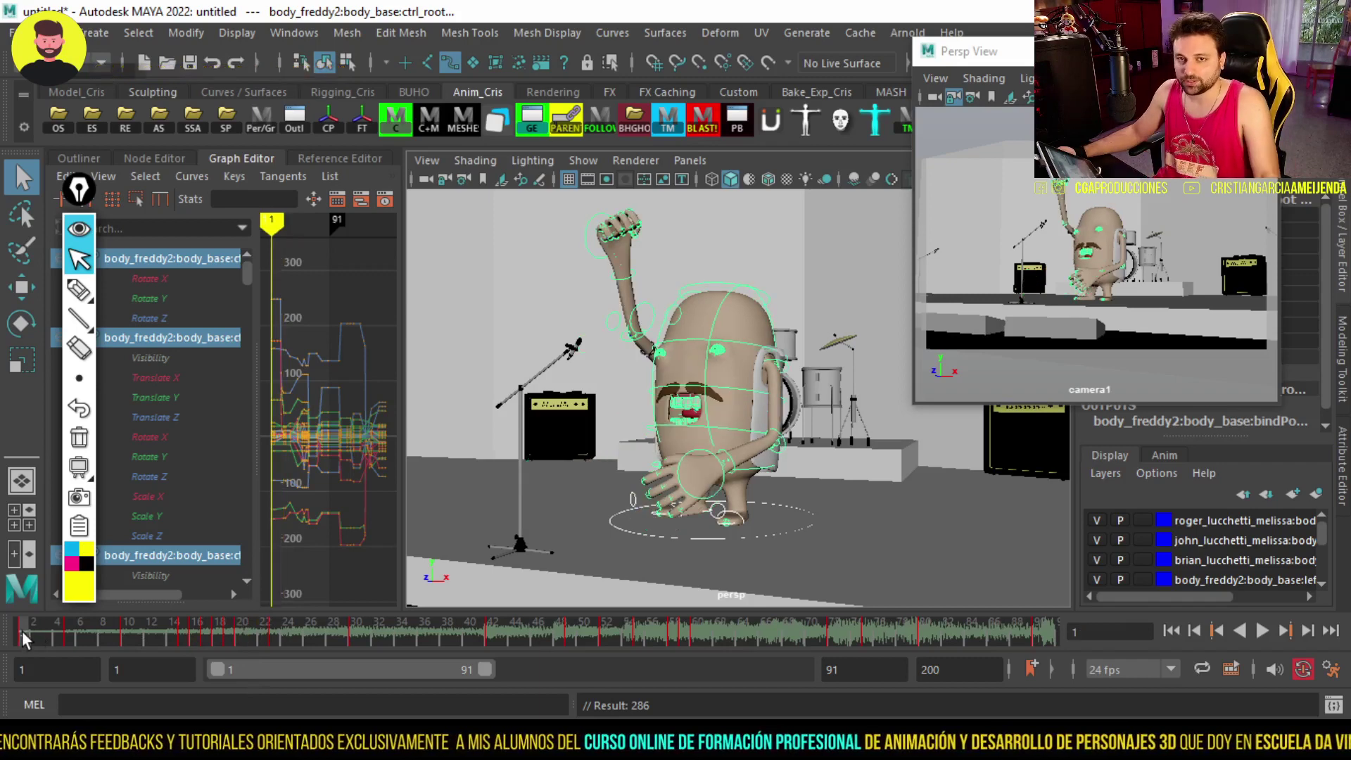
shift+drag(53, 628, 374, 648)
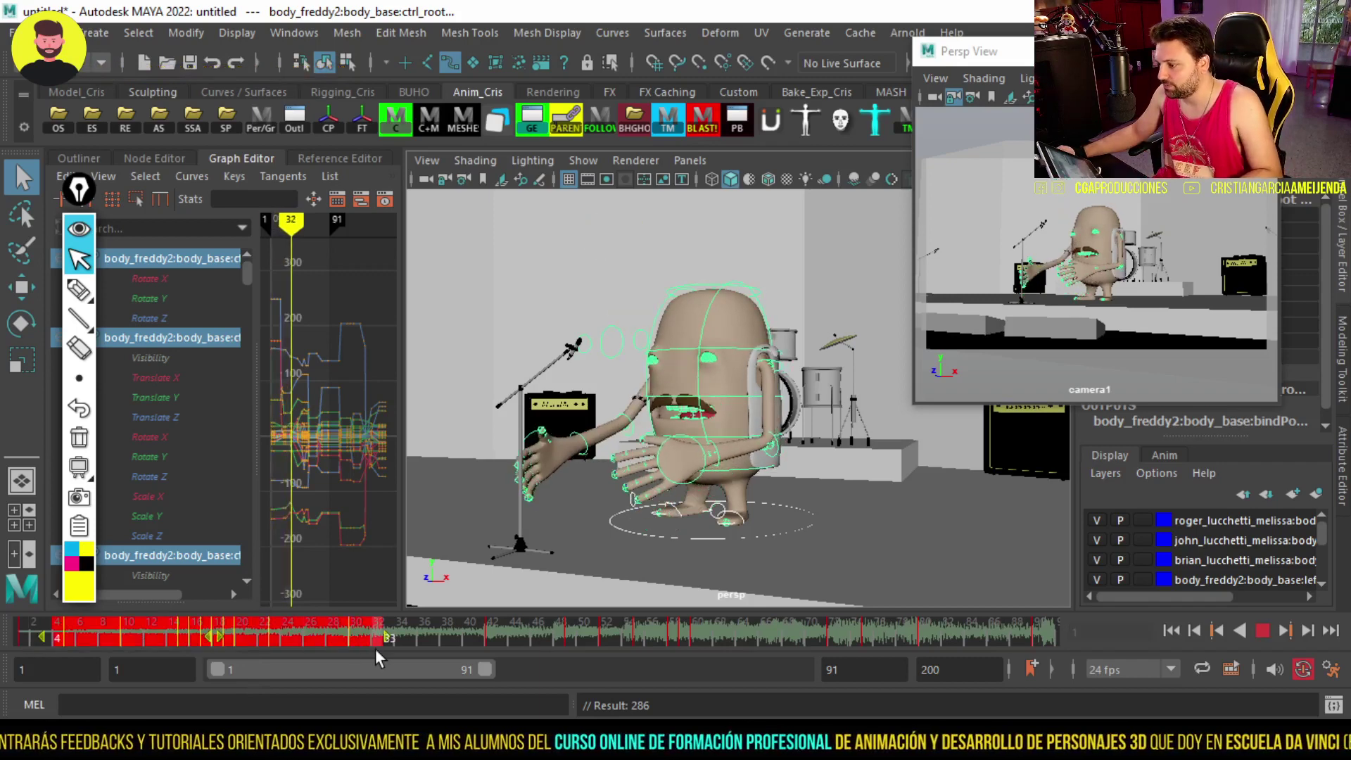
right_click(376, 633)
click(457, 328)
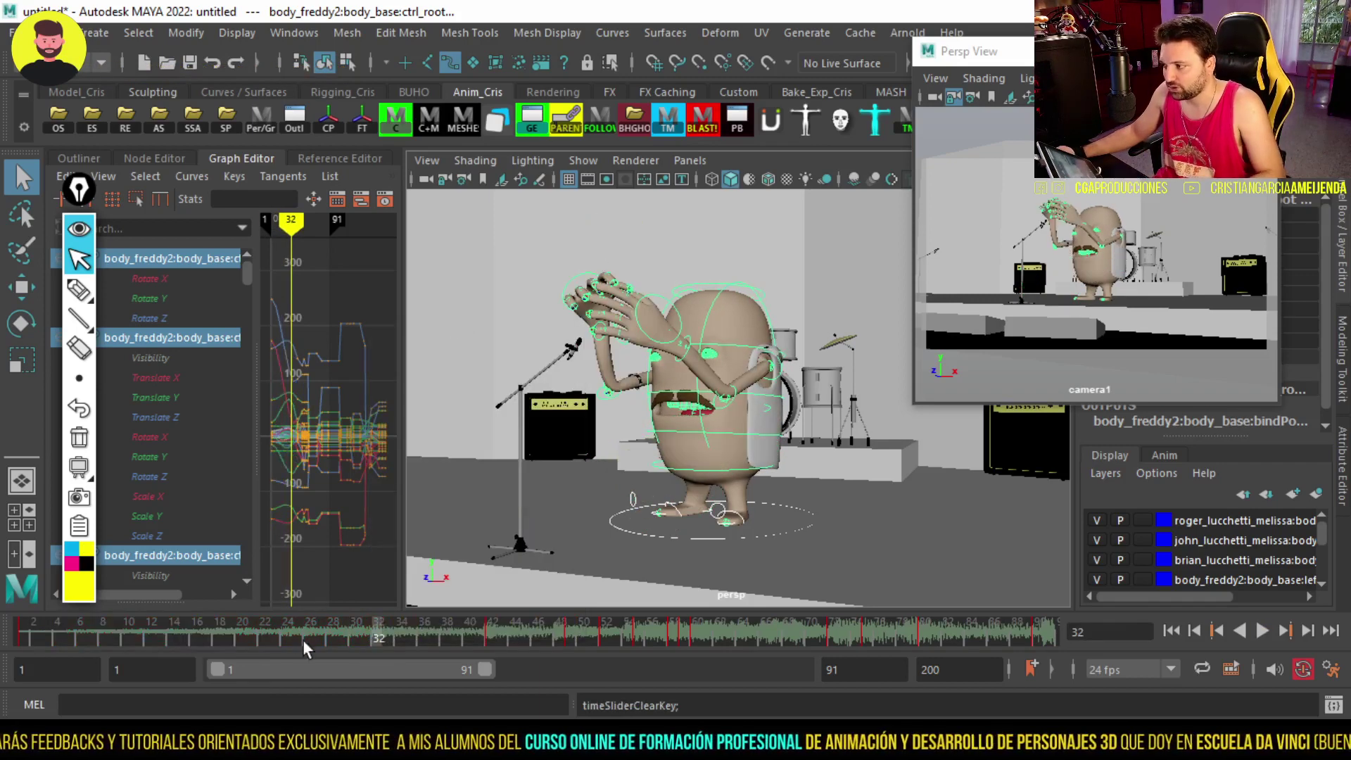
Replay the clap at frame 42, return to frame 1, and move the floating camera1 preview aside
click(31, 638)
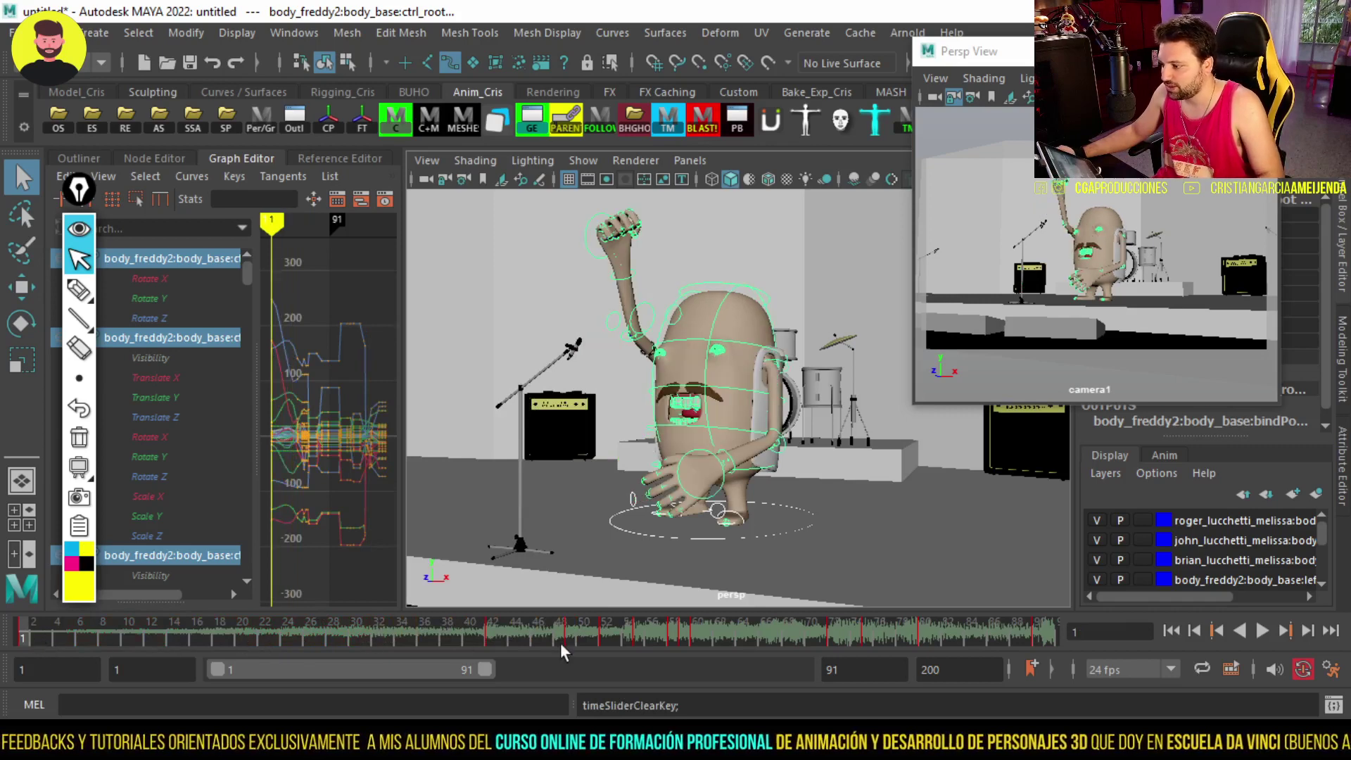
click(493, 631)
click(180, 640)
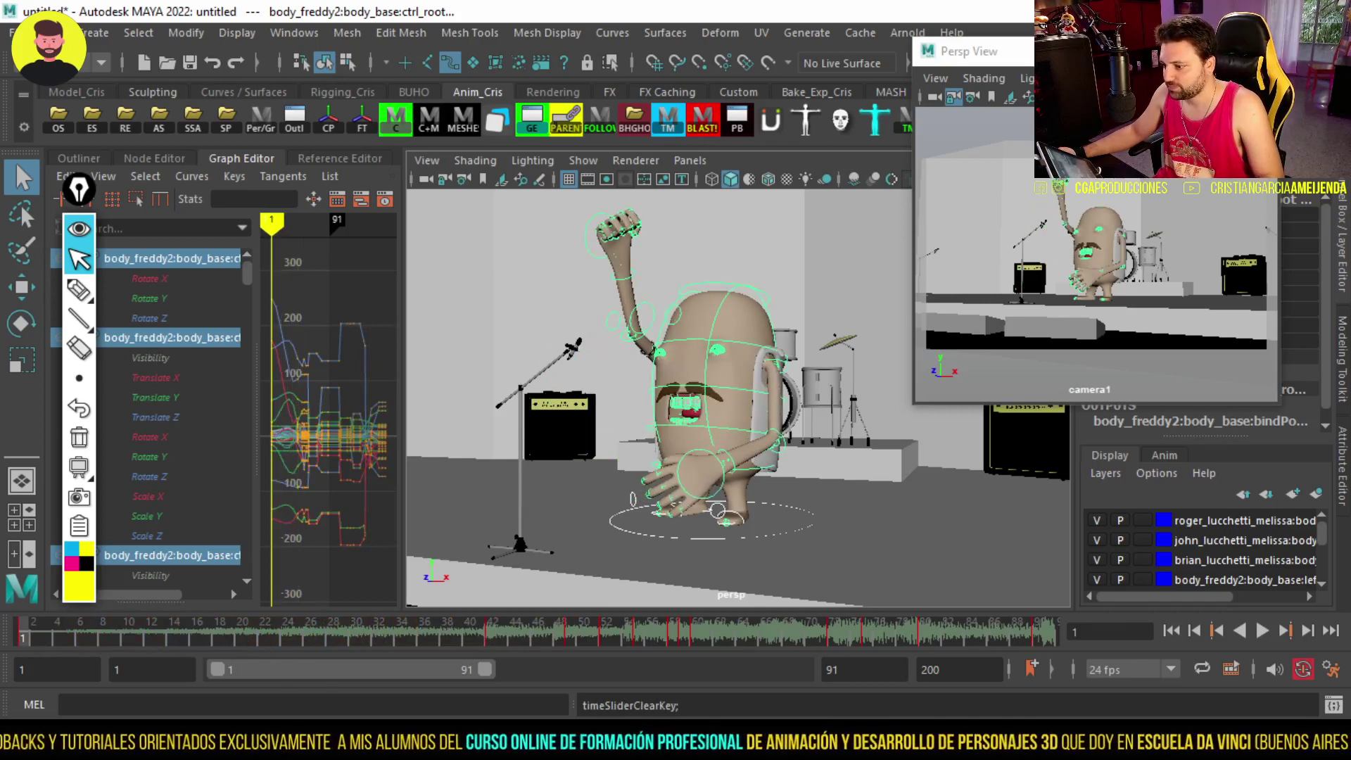
key(alt+v)
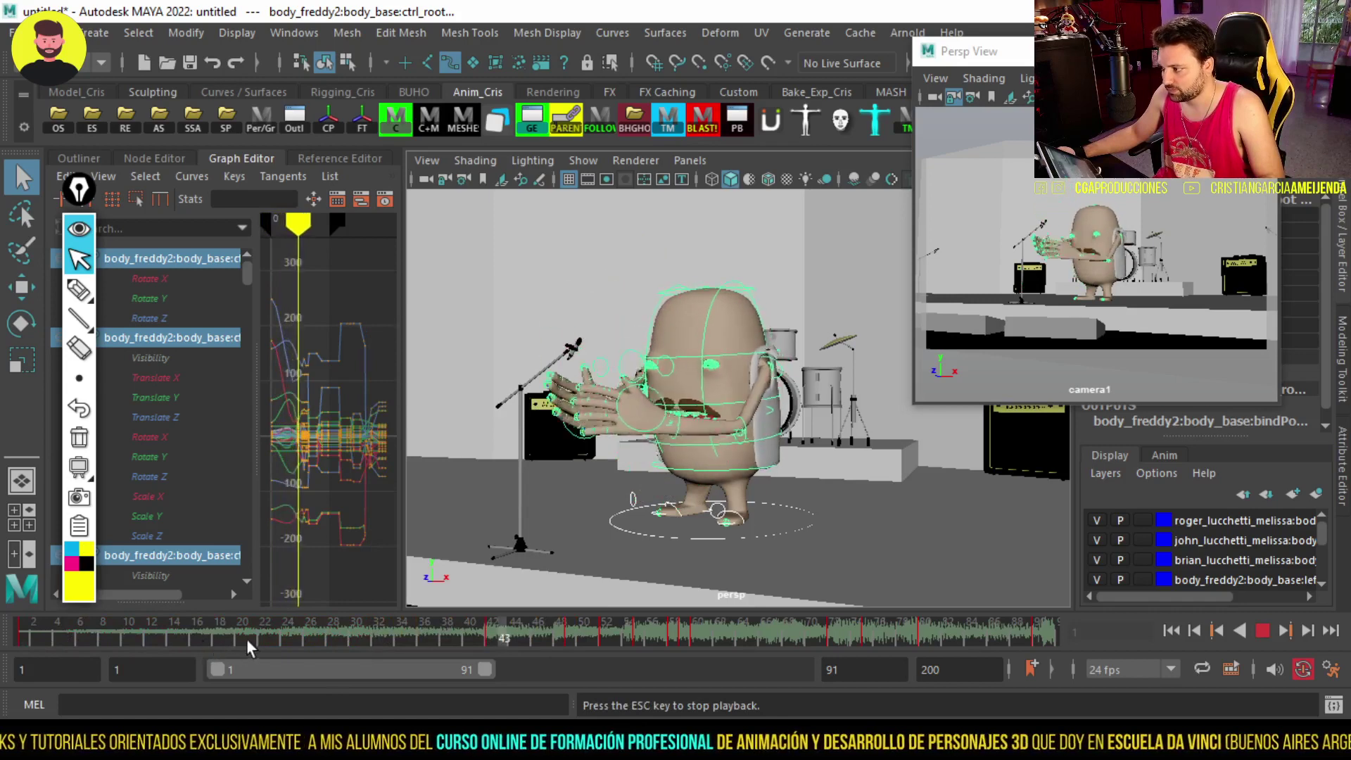
key(Escape)
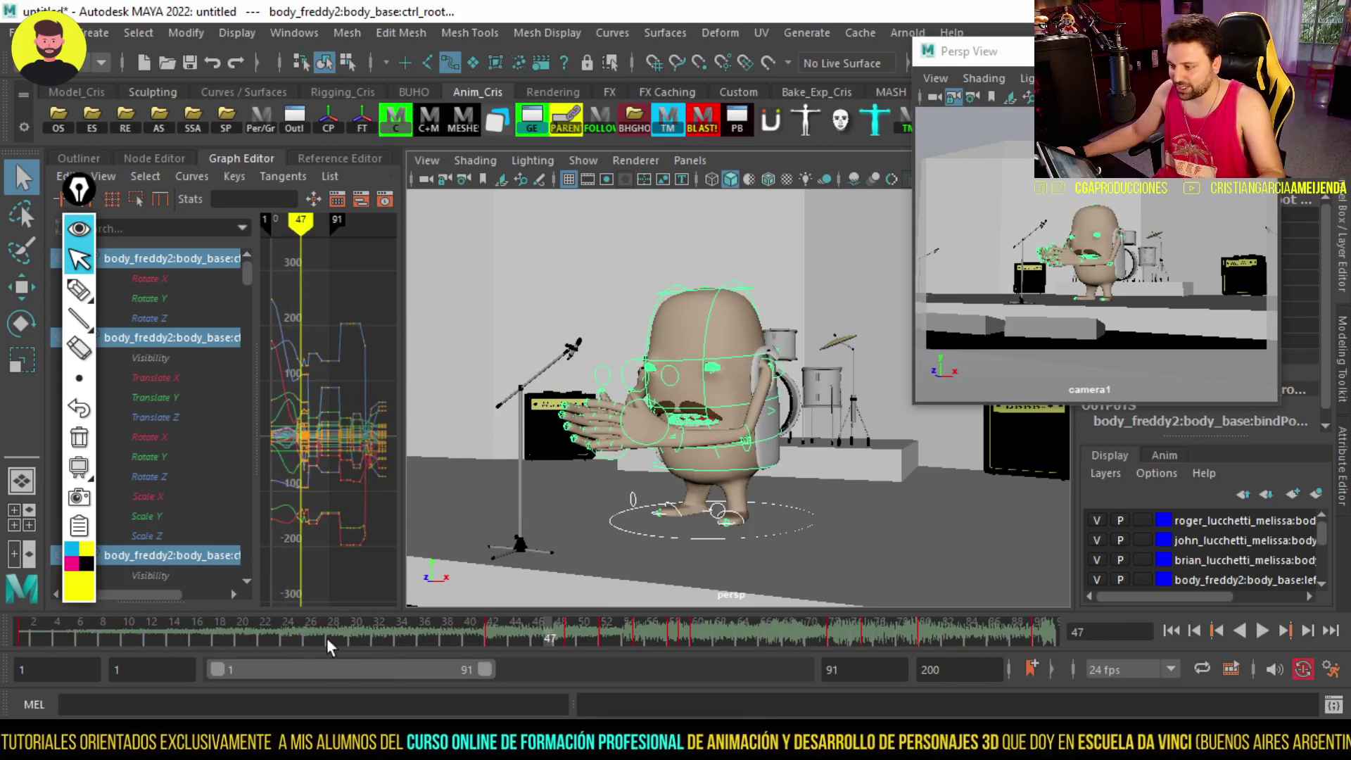
click(12, 639)
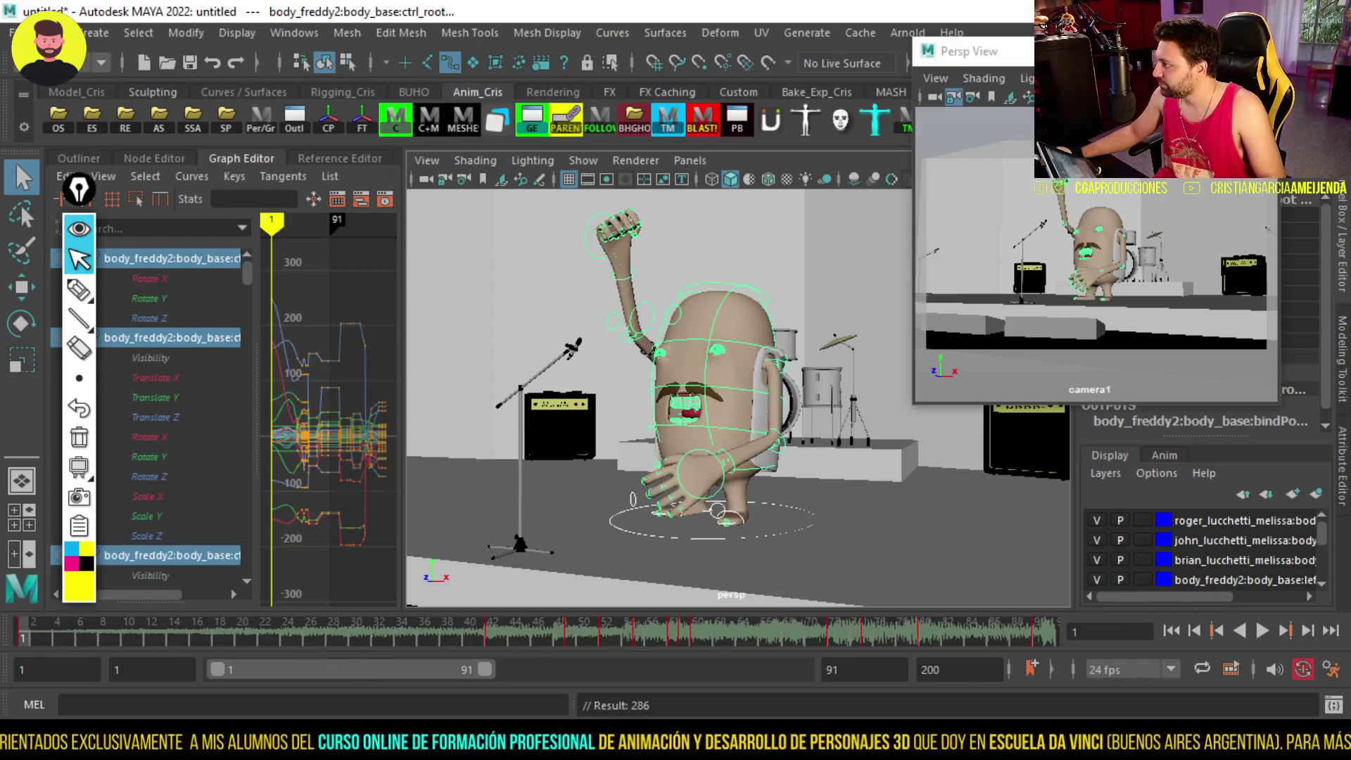
drag(1098, 51, 411, 79)
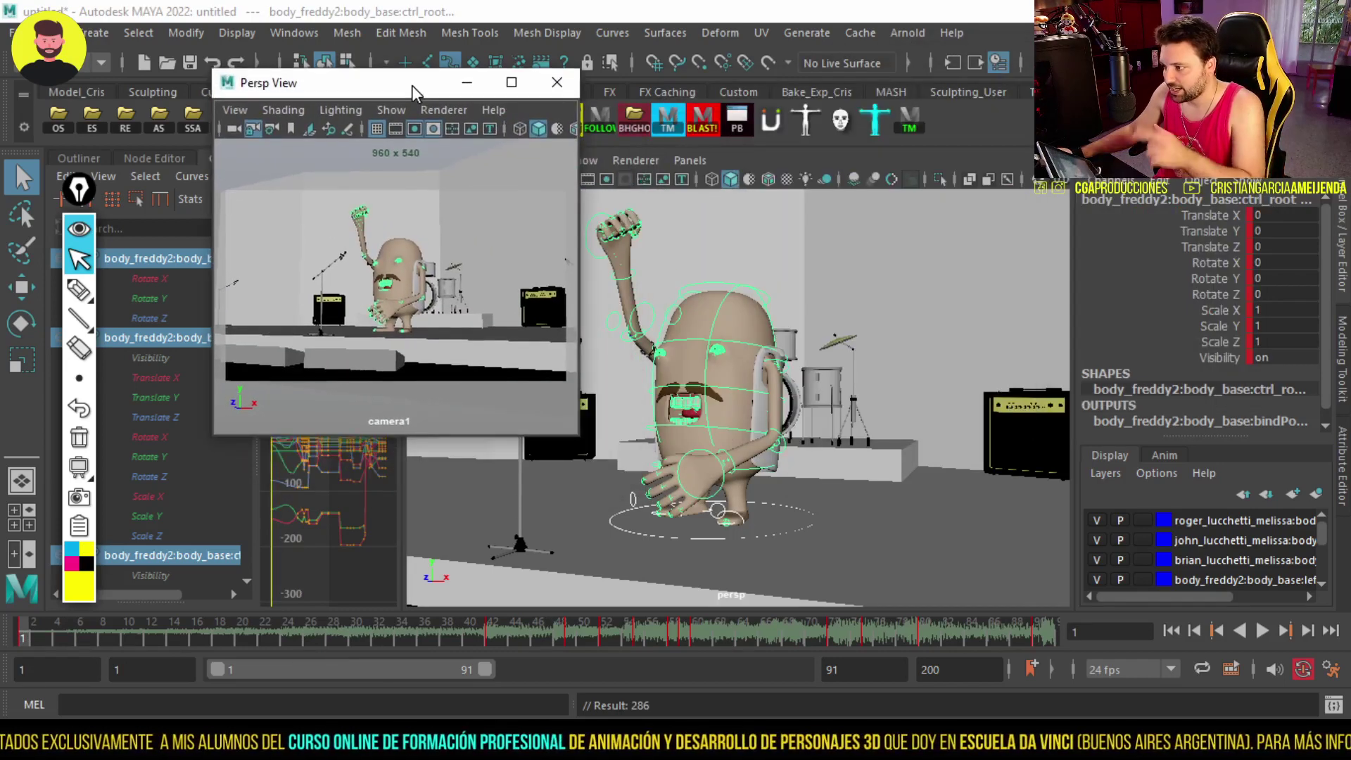
Close the camera1 preview, play the animation, and compare the poses at frames 41 and 49
click(412, 86)
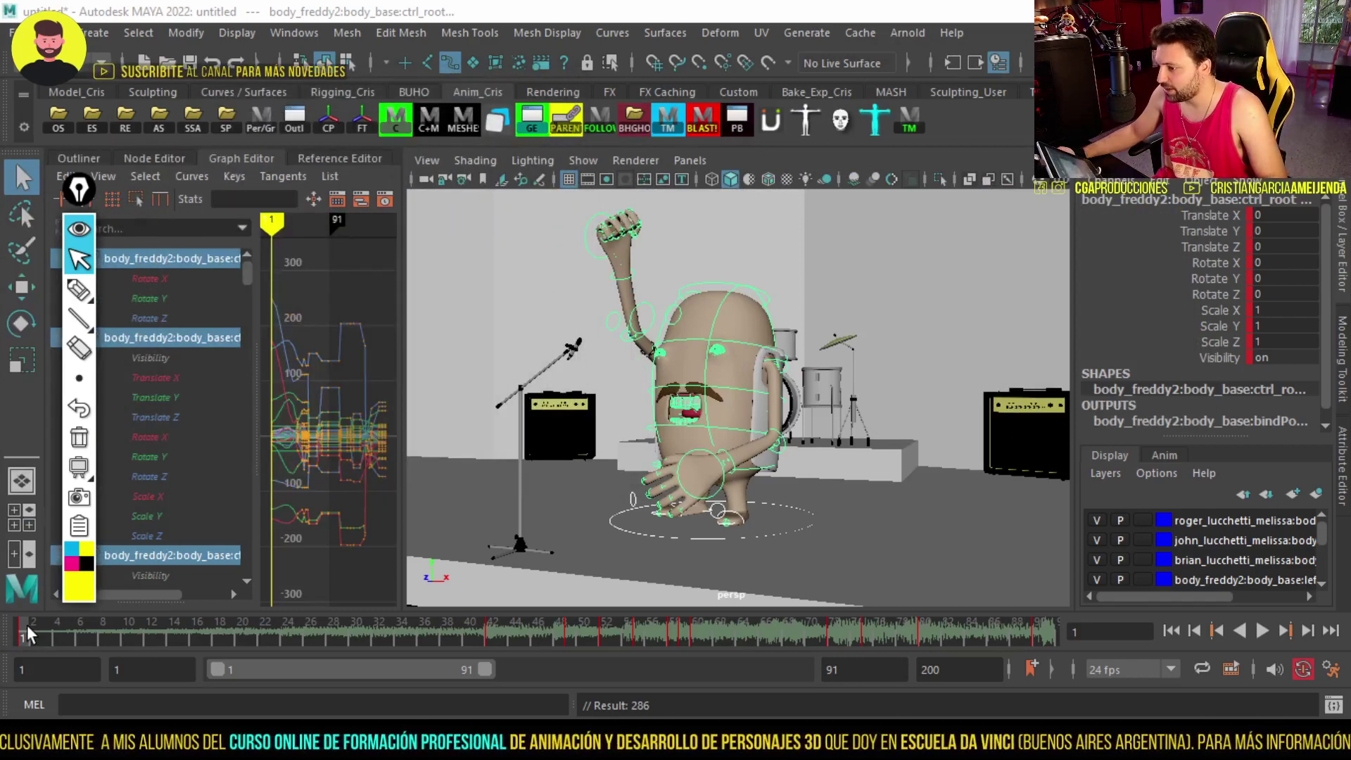
key(alt+v)
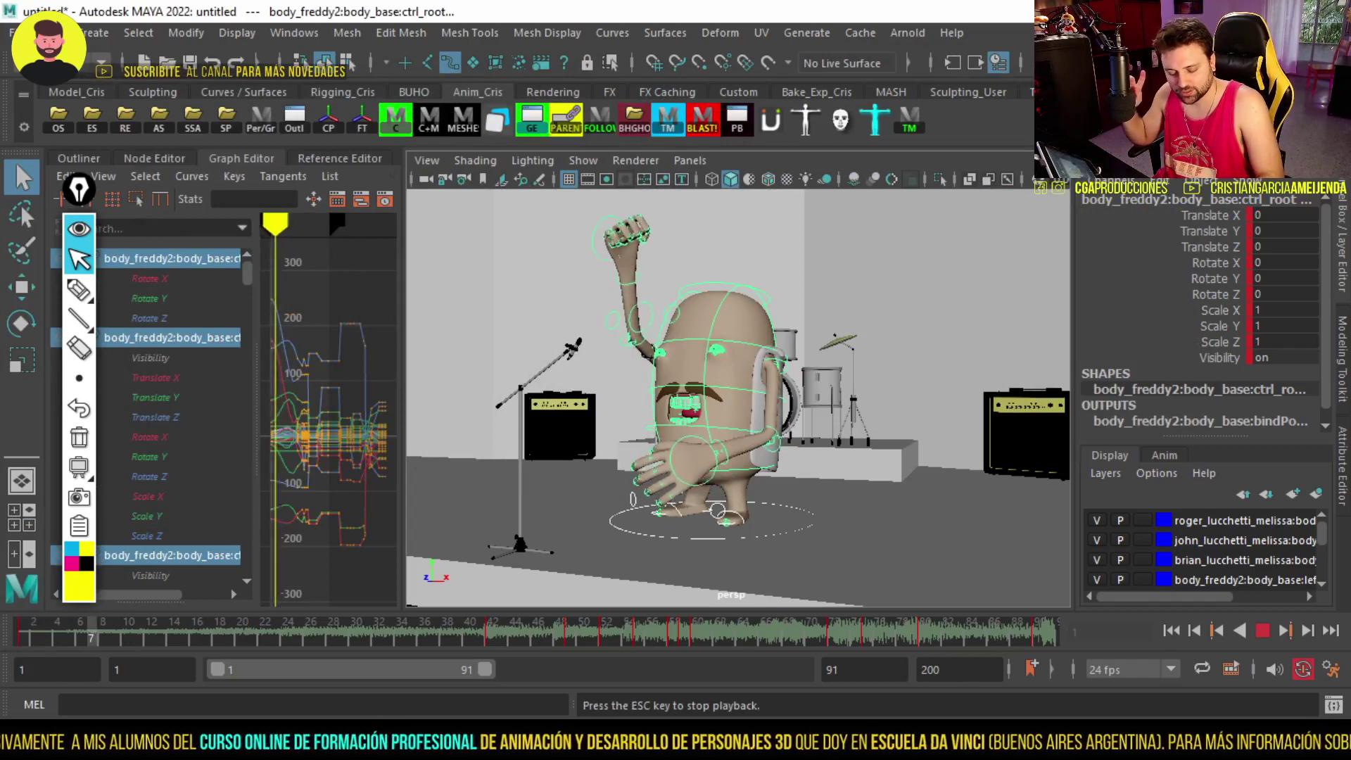
key(Escape)
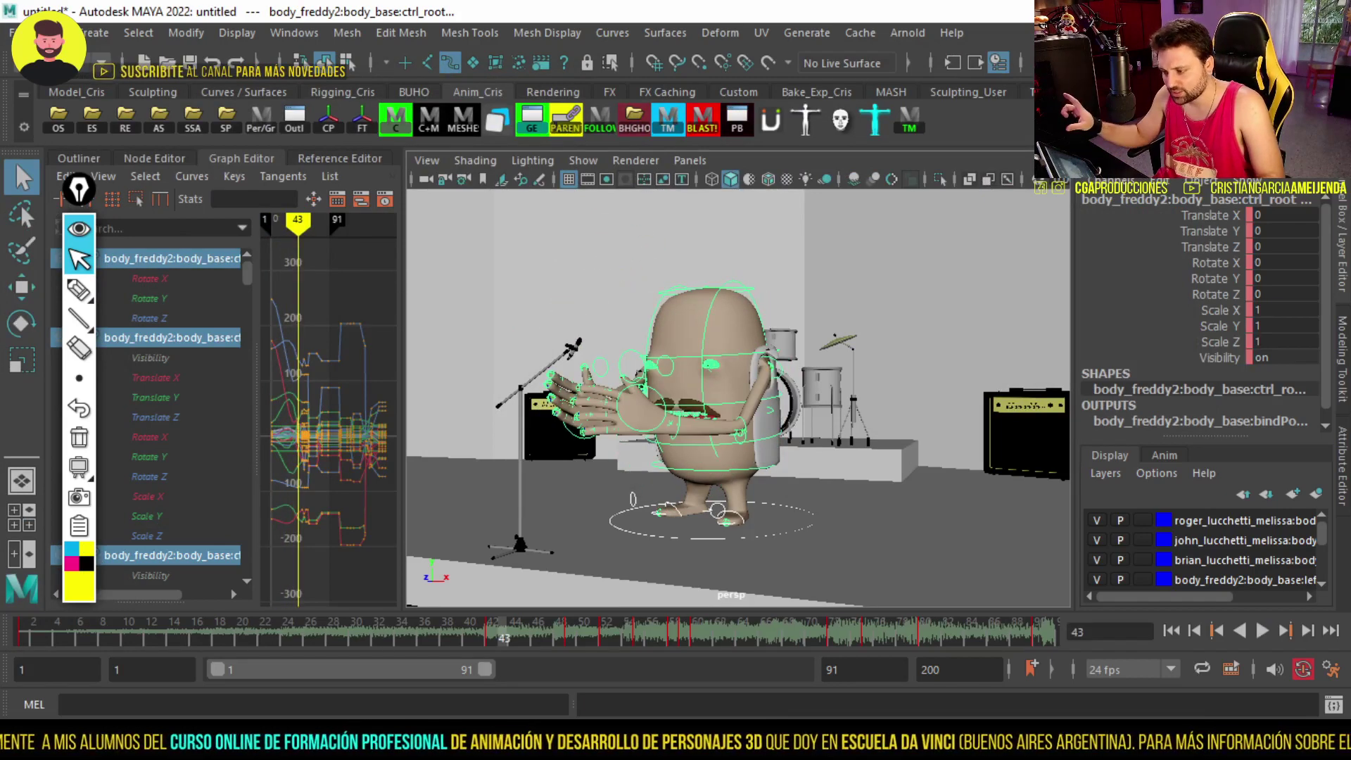
key(alt+v)
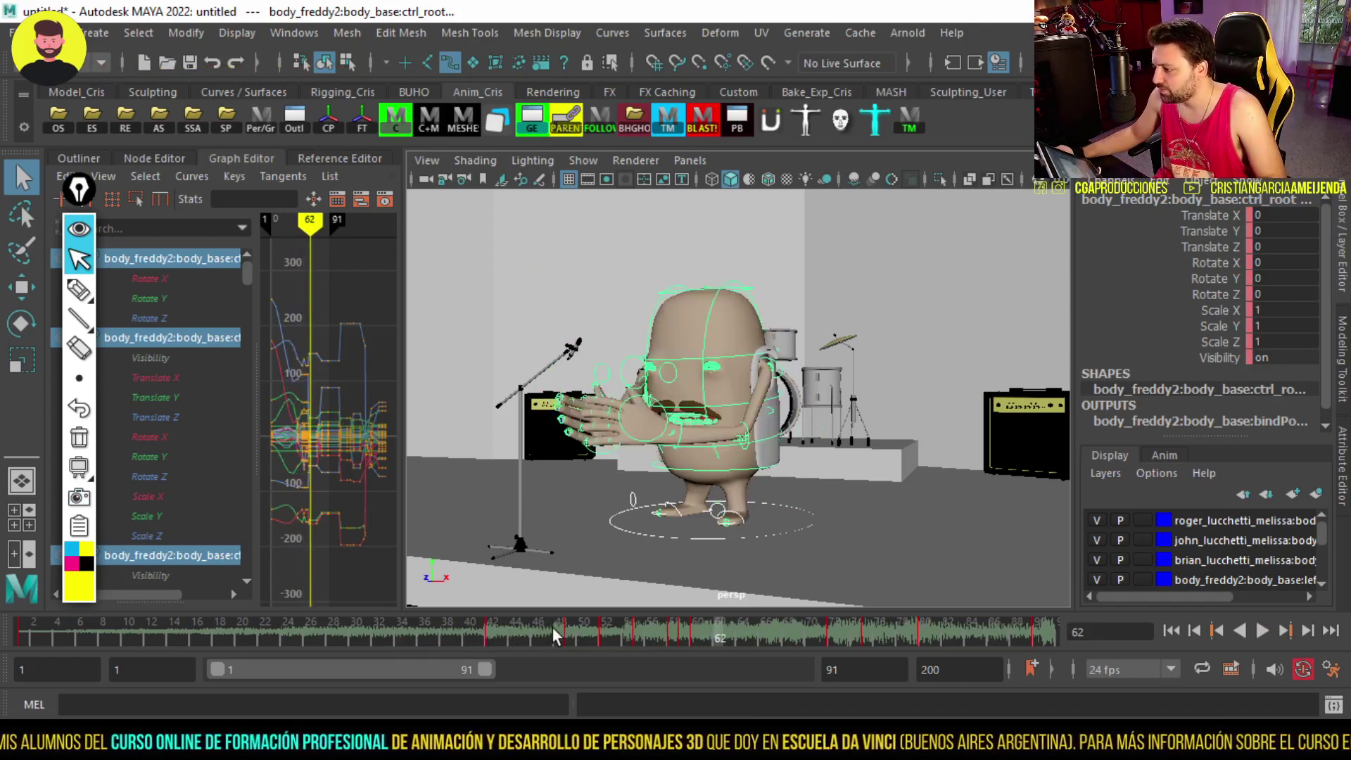
click(572, 632)
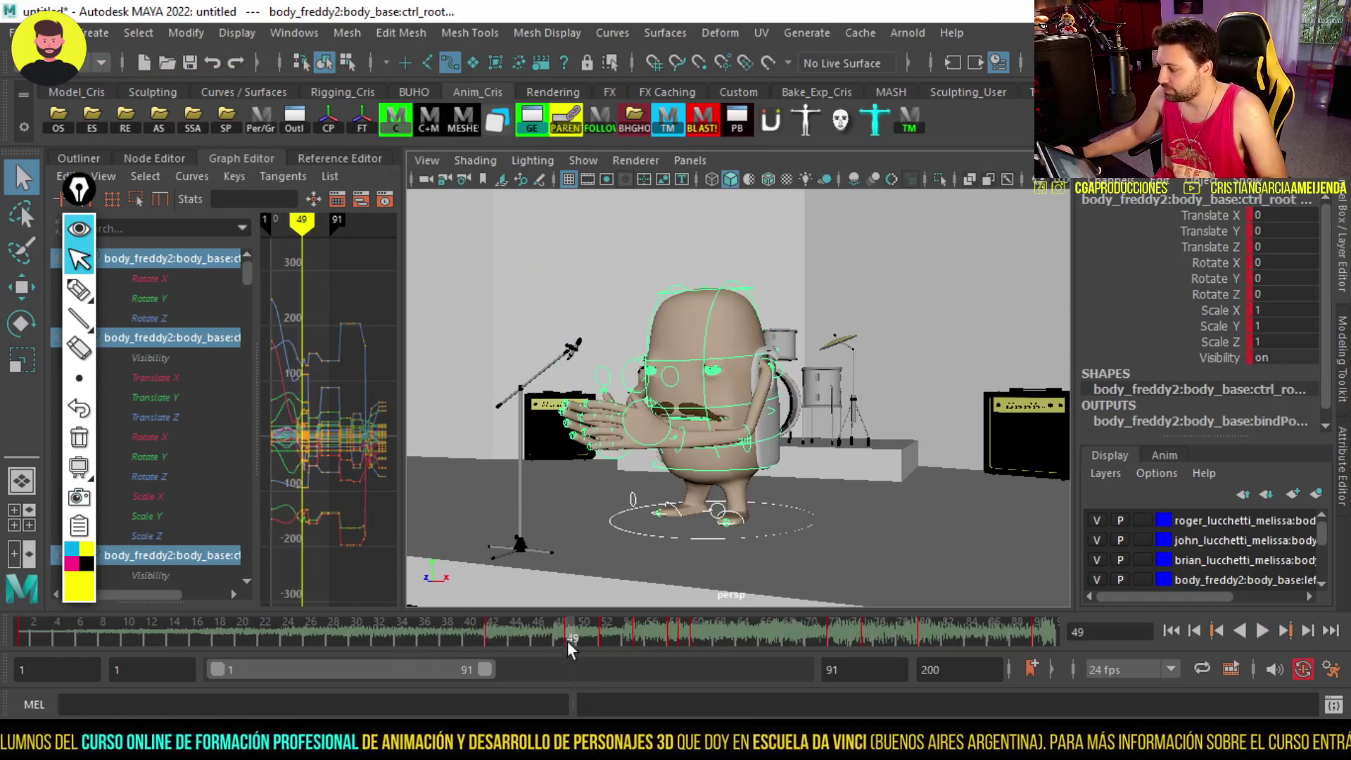
click(481, 633)
click(563, 642)
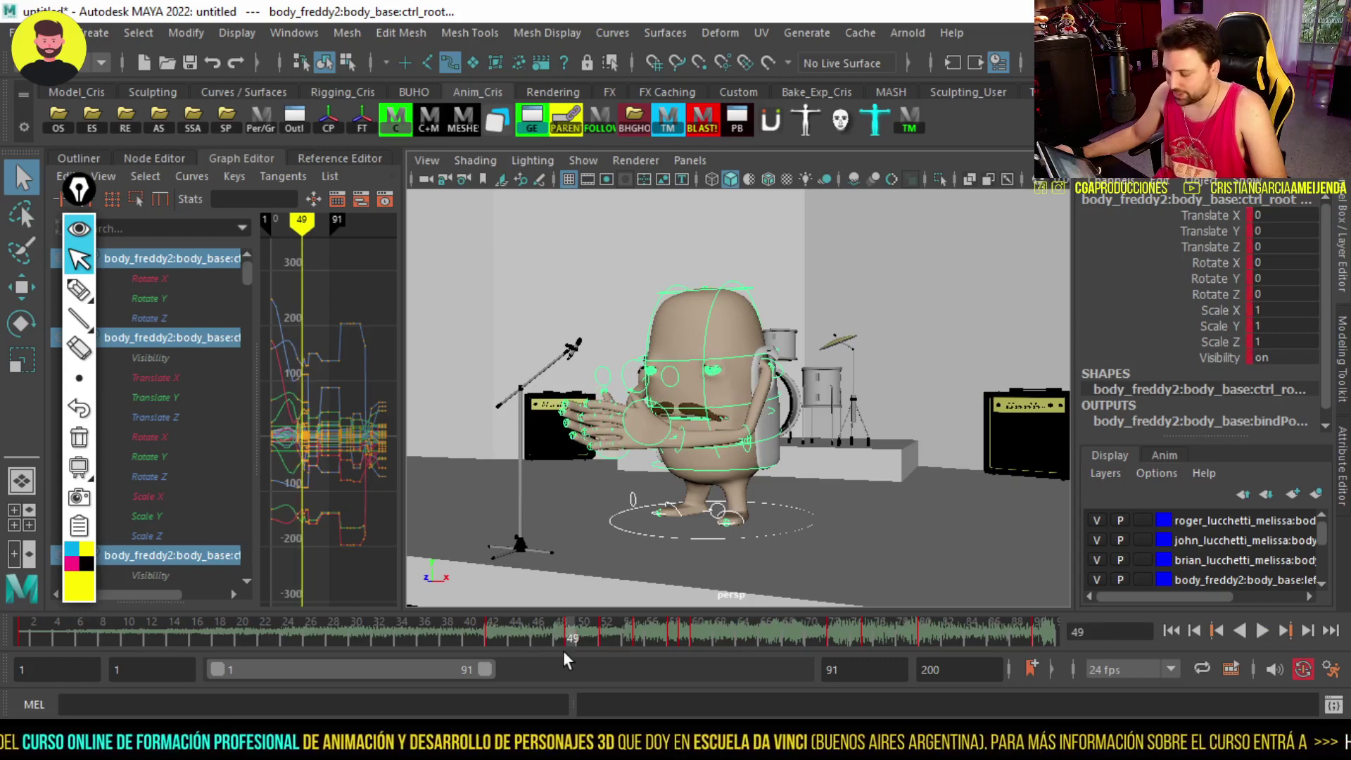
Delete the singer's key at frame 42
click(487, 632)
right_click(487, 632)
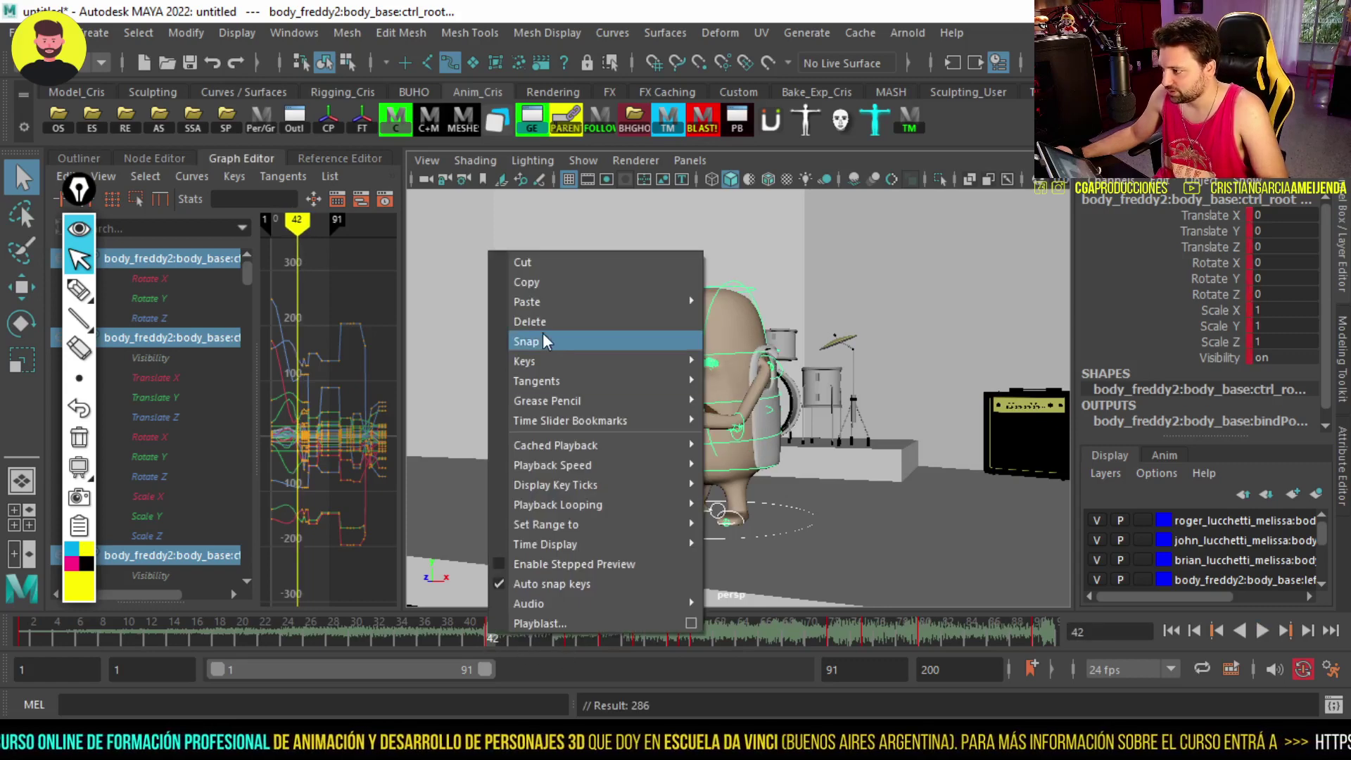
click(542, 325)
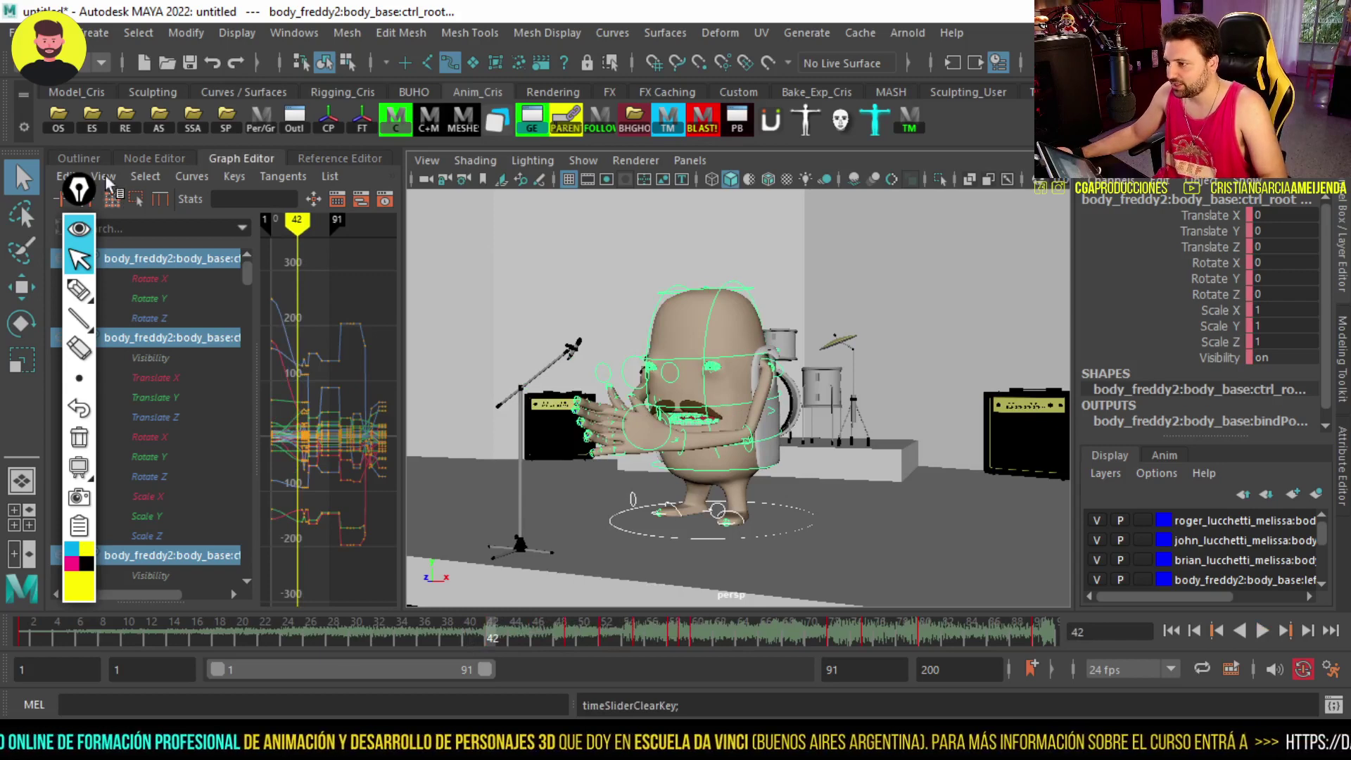
Erase the yellow on-screen drawings over the timeline
drag(79, 188, 66, 168)
click(66, 268)
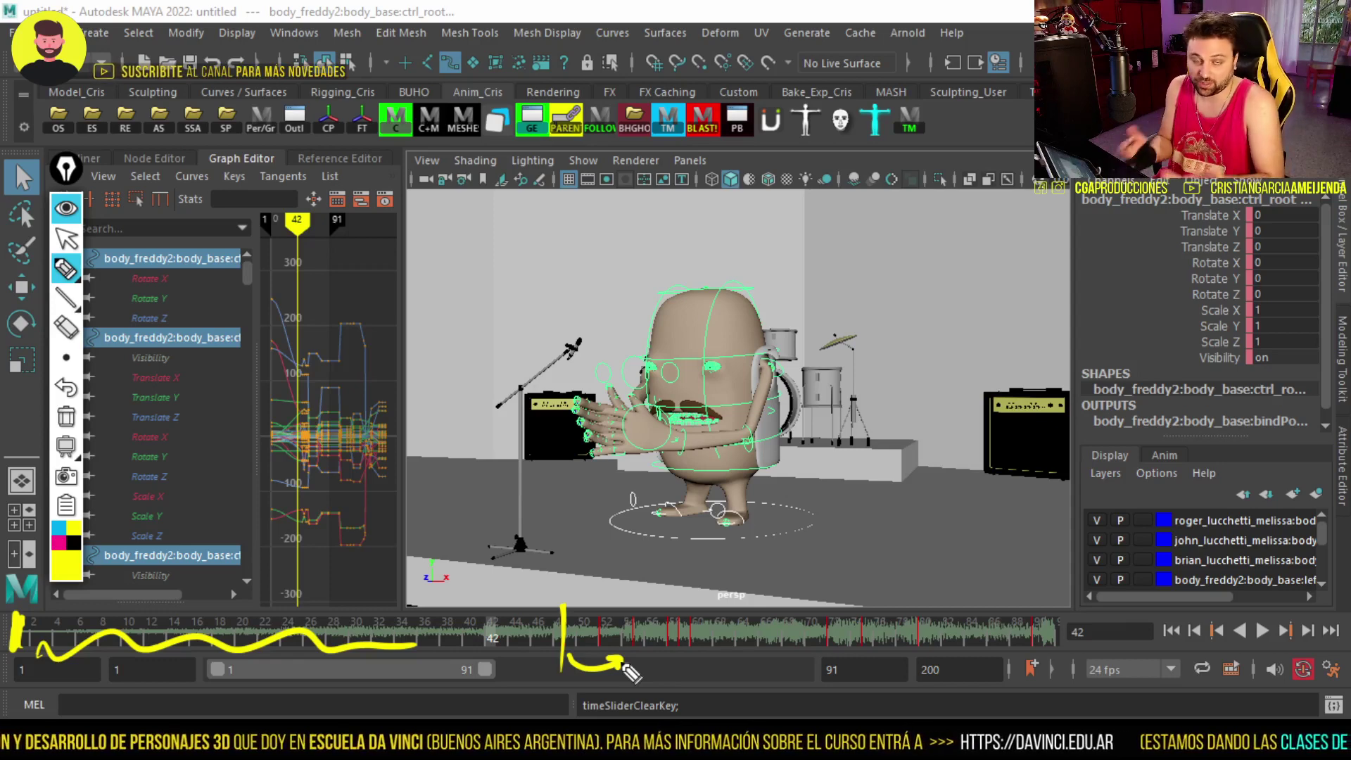
mouse_move(65, 357)
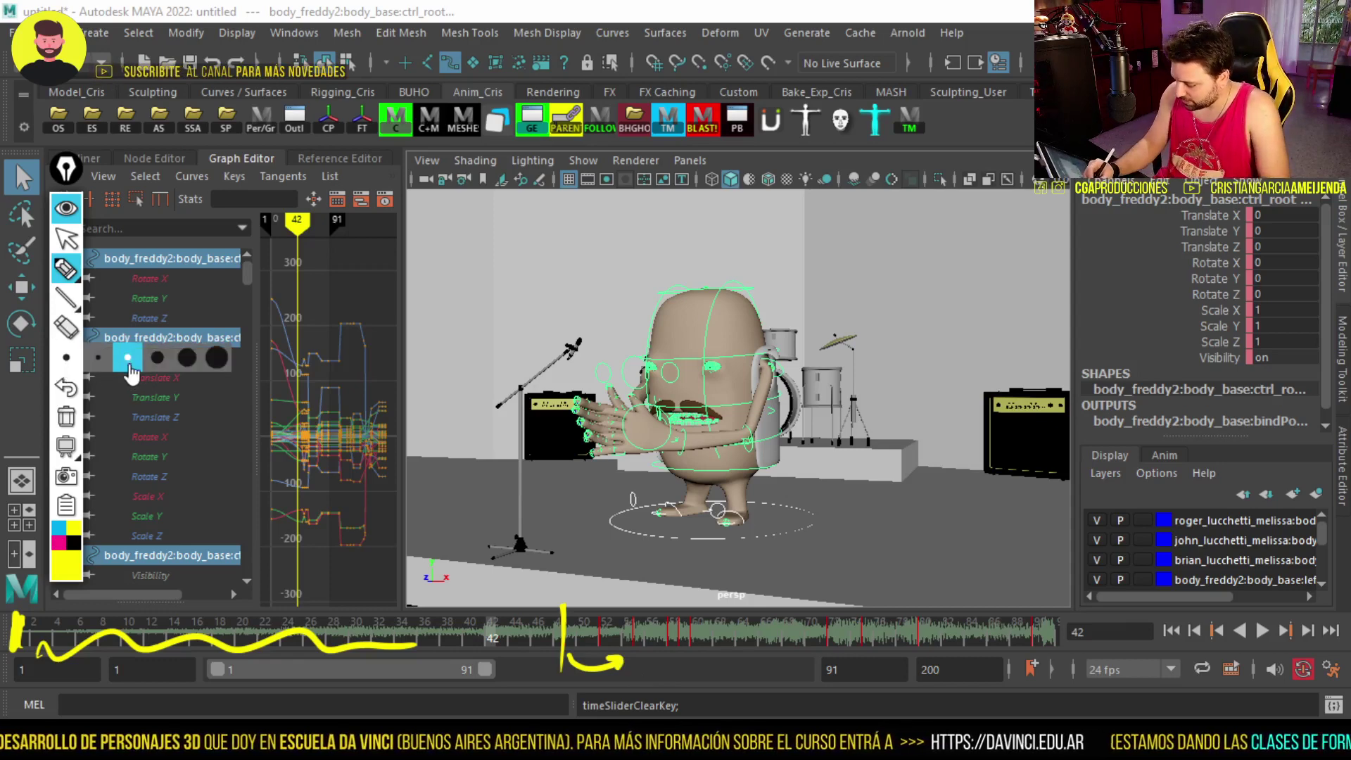
click(66, 416)
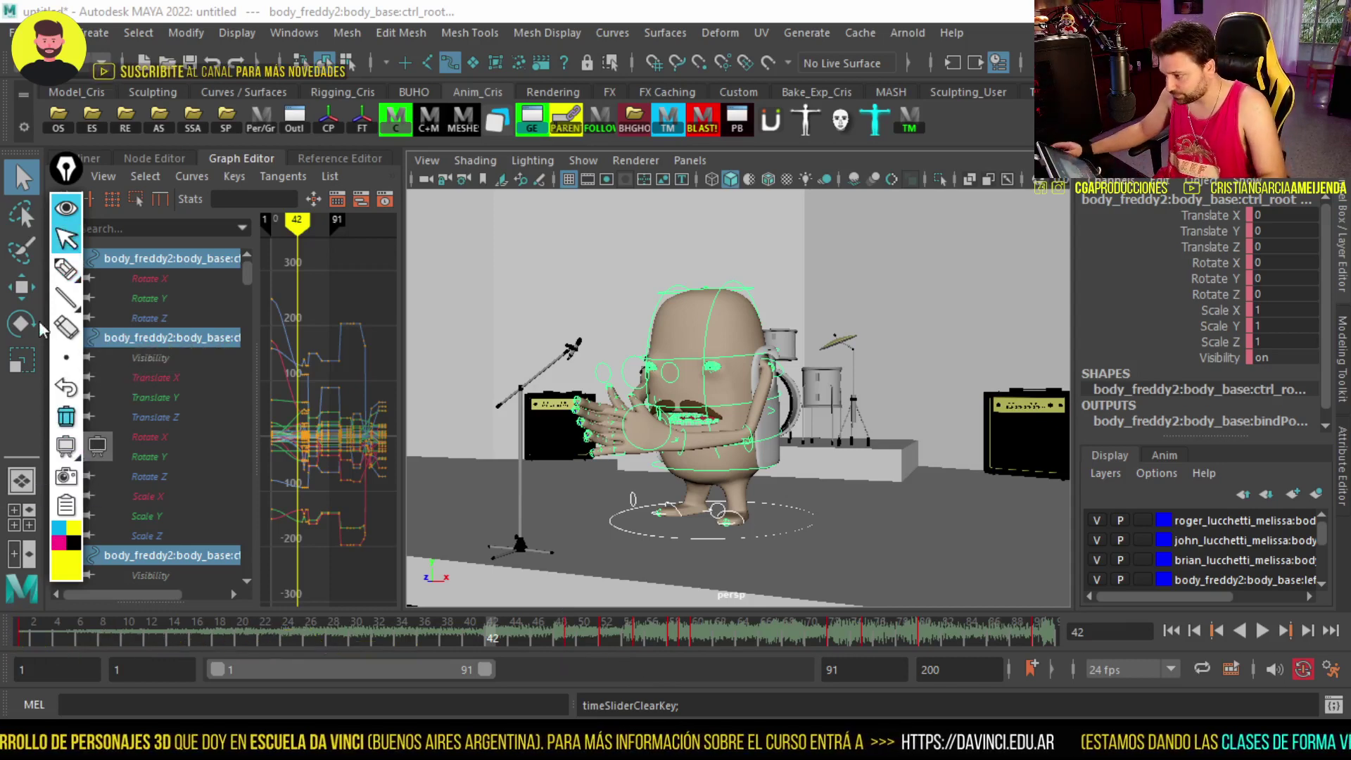
Replay the animation from frame 1, scrubbing through to frame 40 to check the clap timing
click(61, 635)
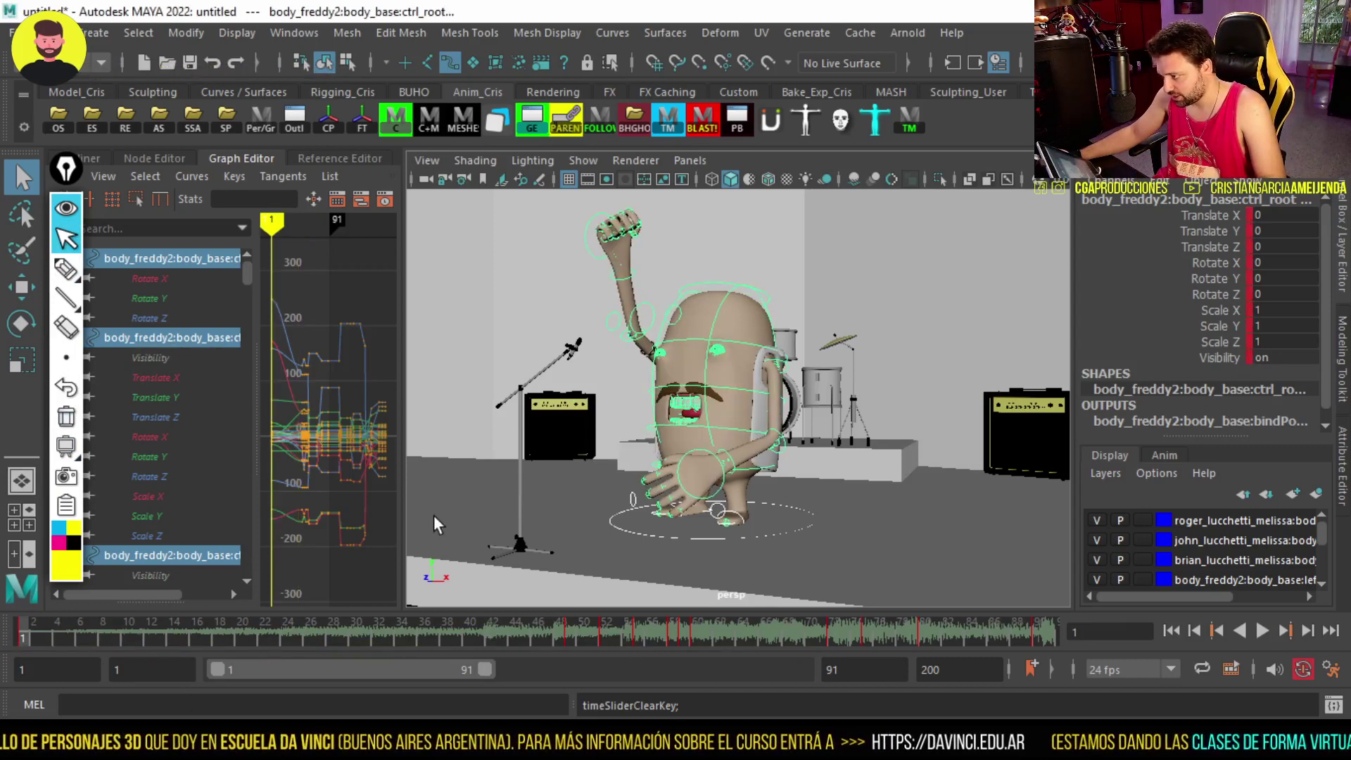
key(alt+v)
key(alt+shift+v)
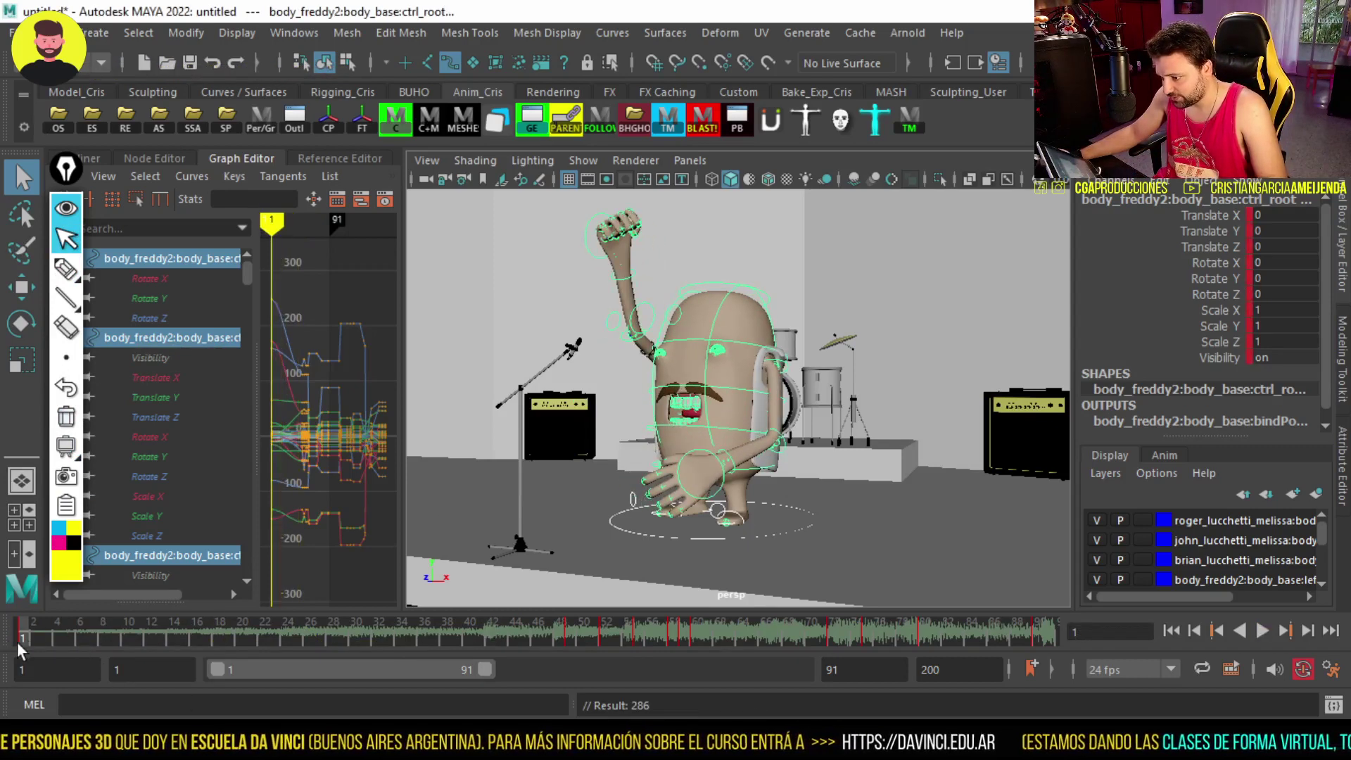
drag(26, 635, 465, 655)
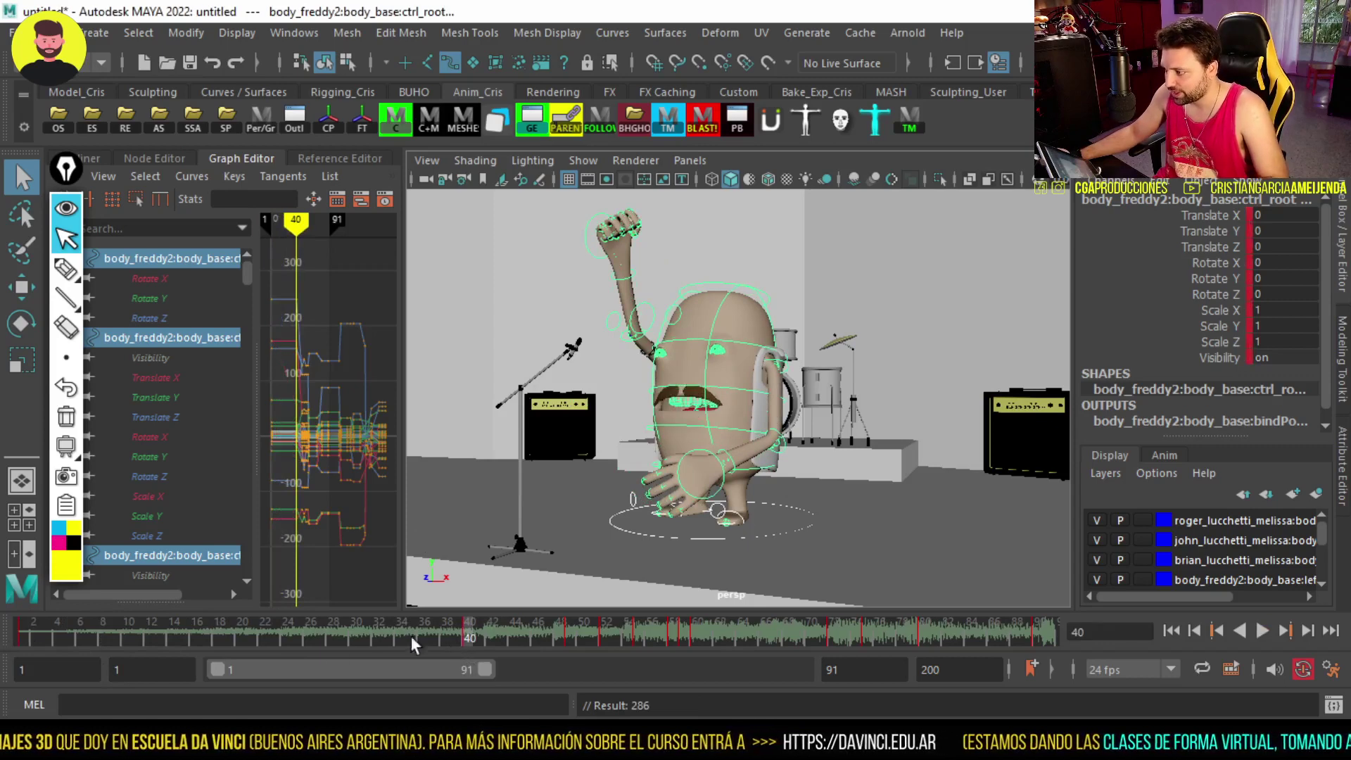
key(alt+v)
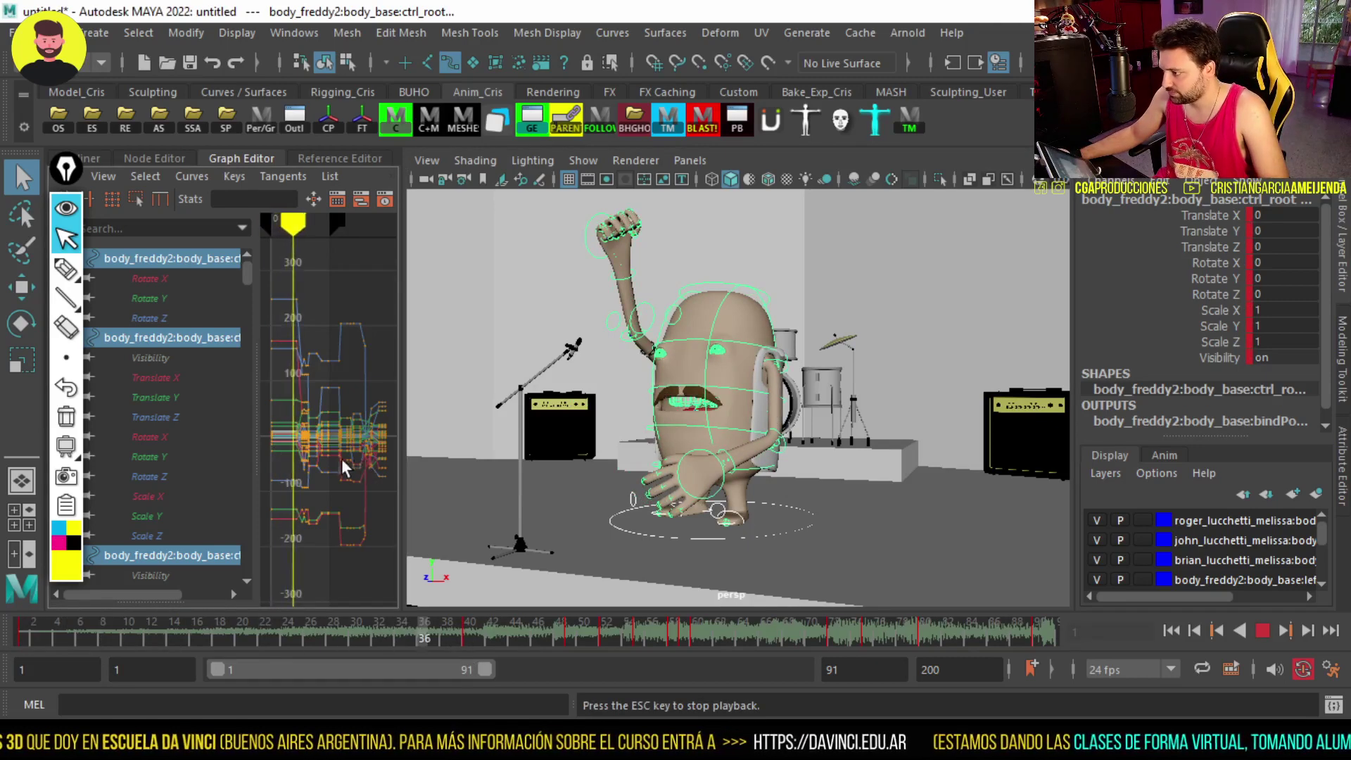
key(Escape)
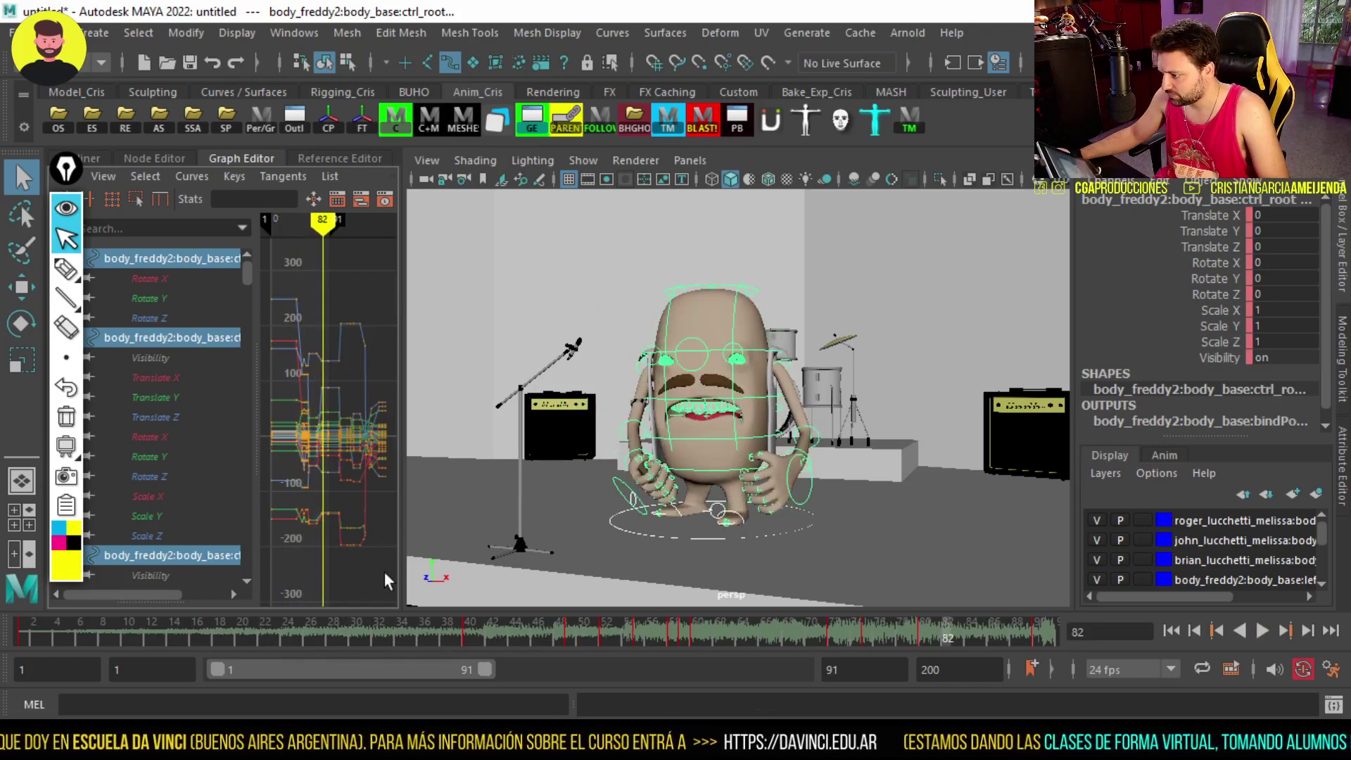
click(379, 619)
key(alt+v)
key(Escape)
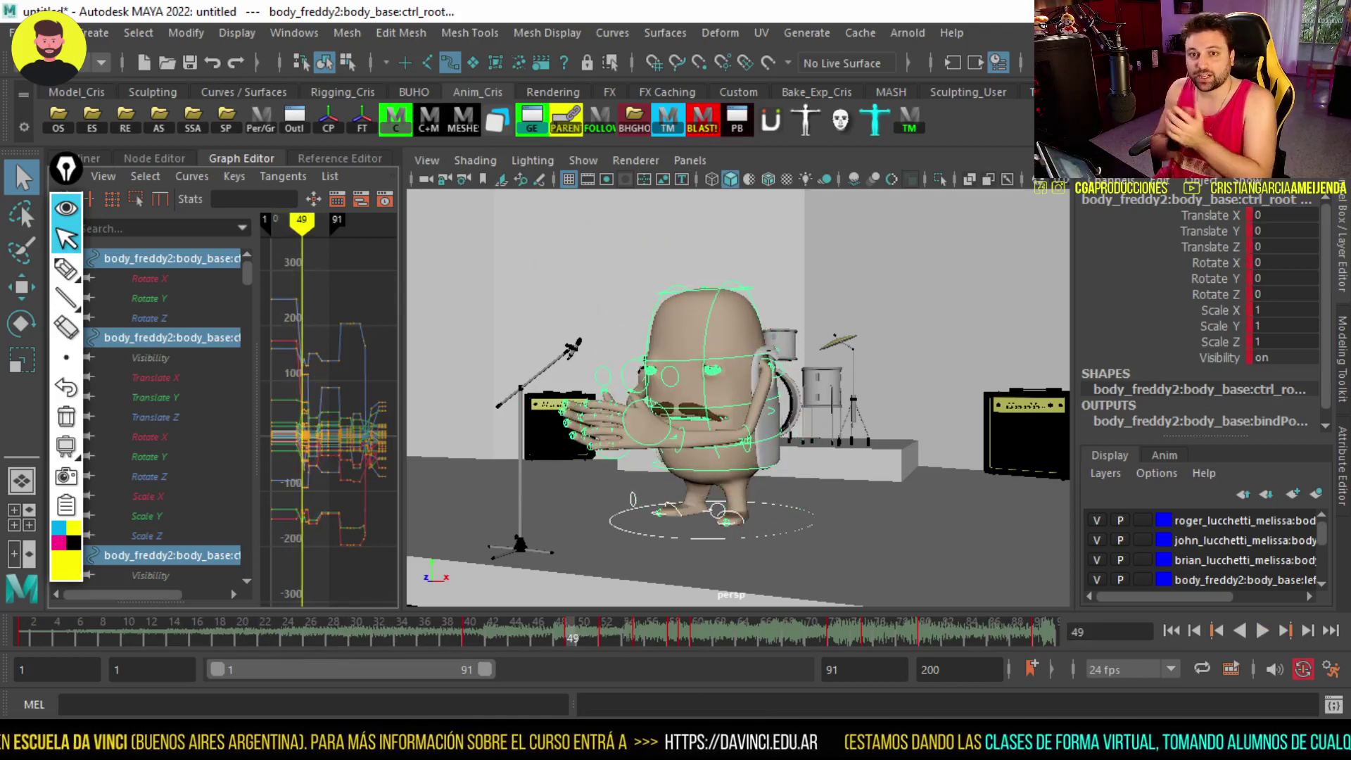
key(alt+v)
key(Escape)
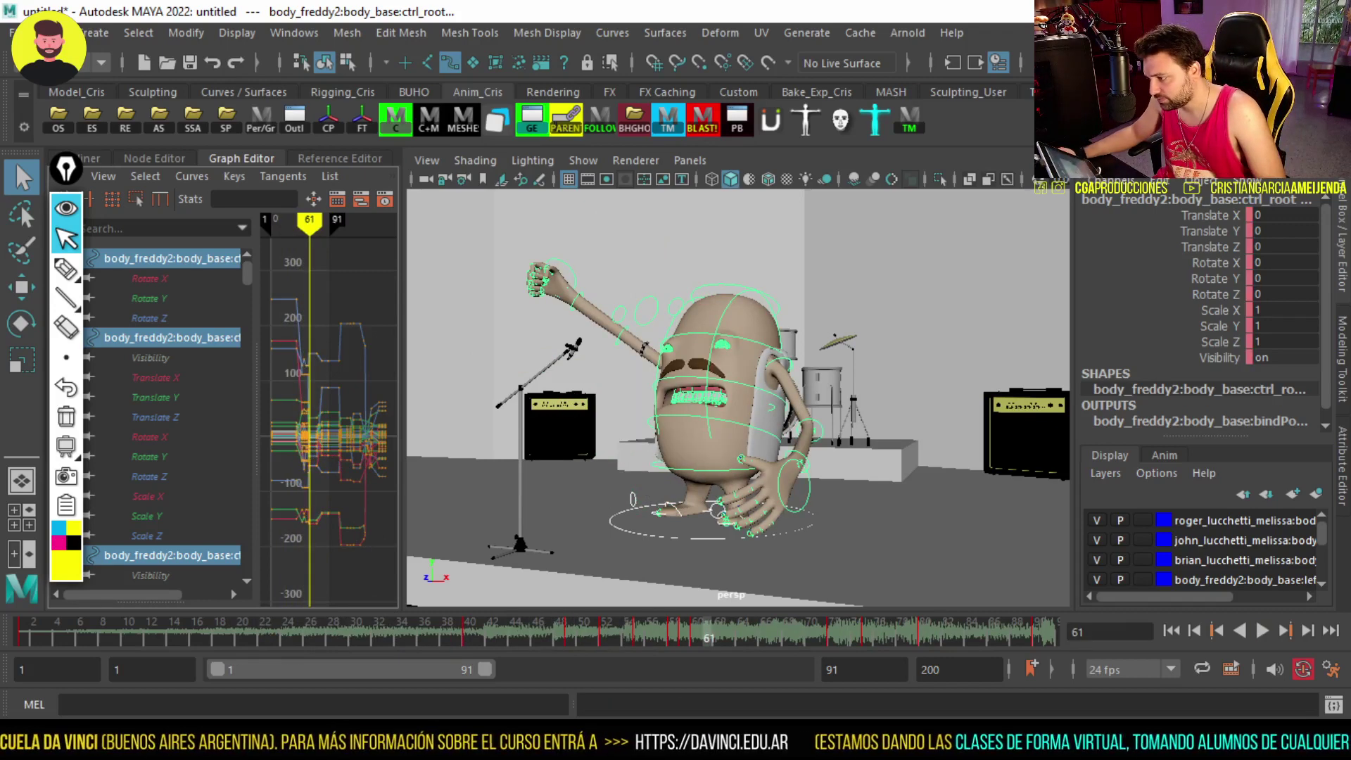
click(473, 637)
key(alt+v)
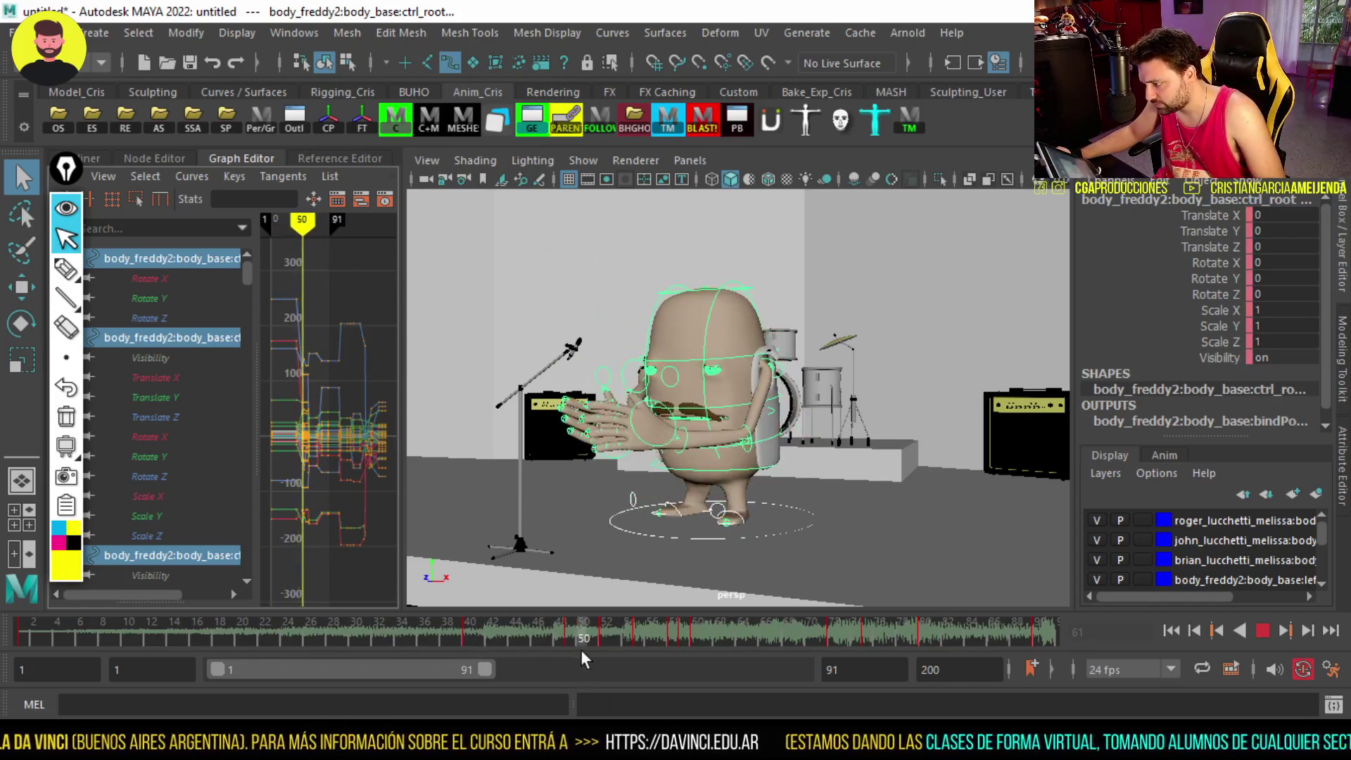
drag(401, 636, 556, 640)
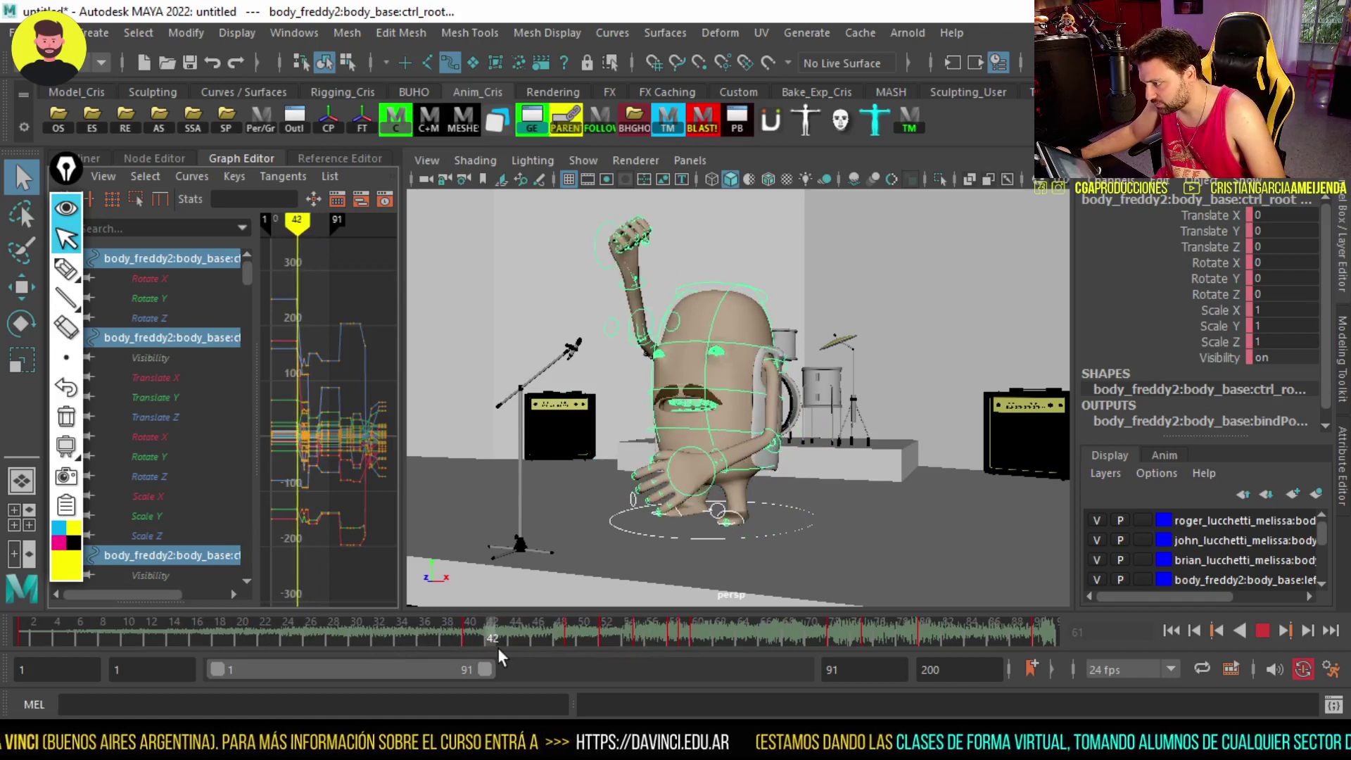
click(380, 638)
key(alt+v)
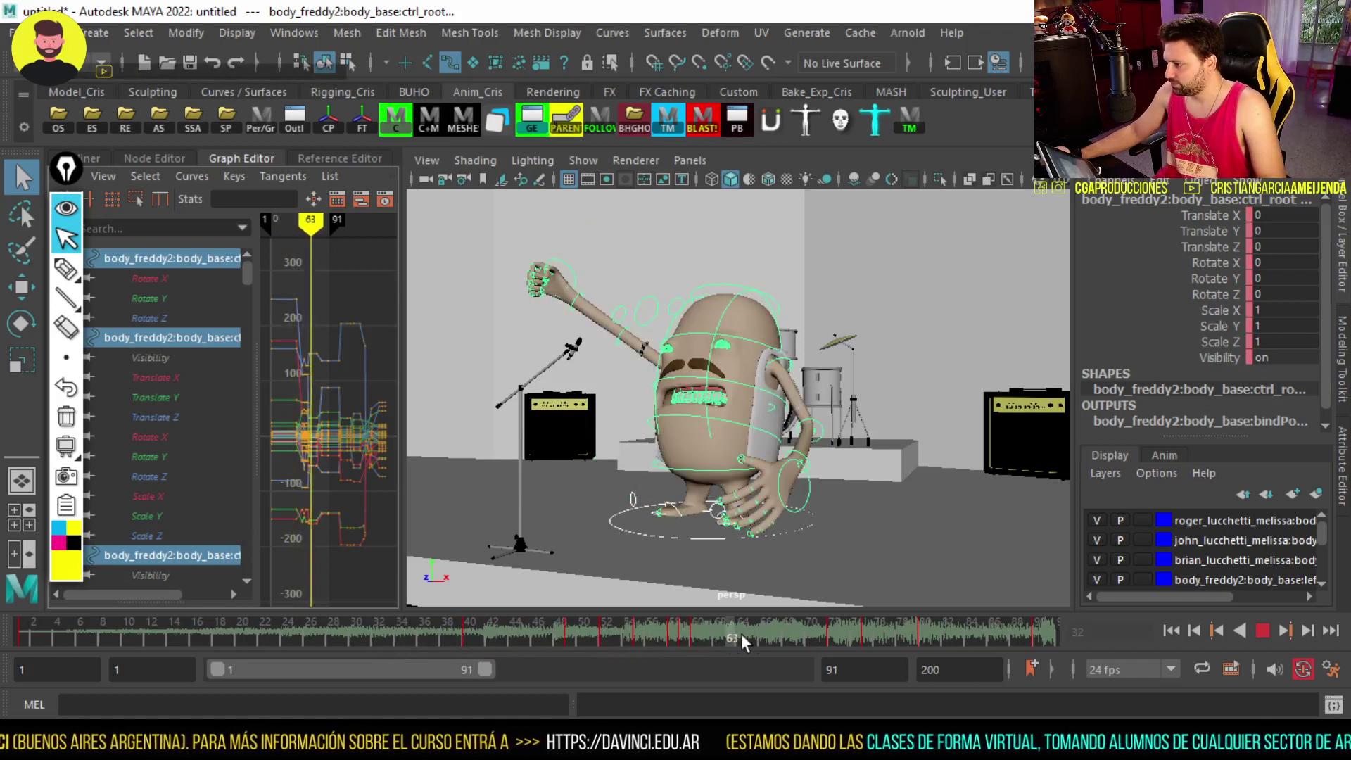
click(484, 639)
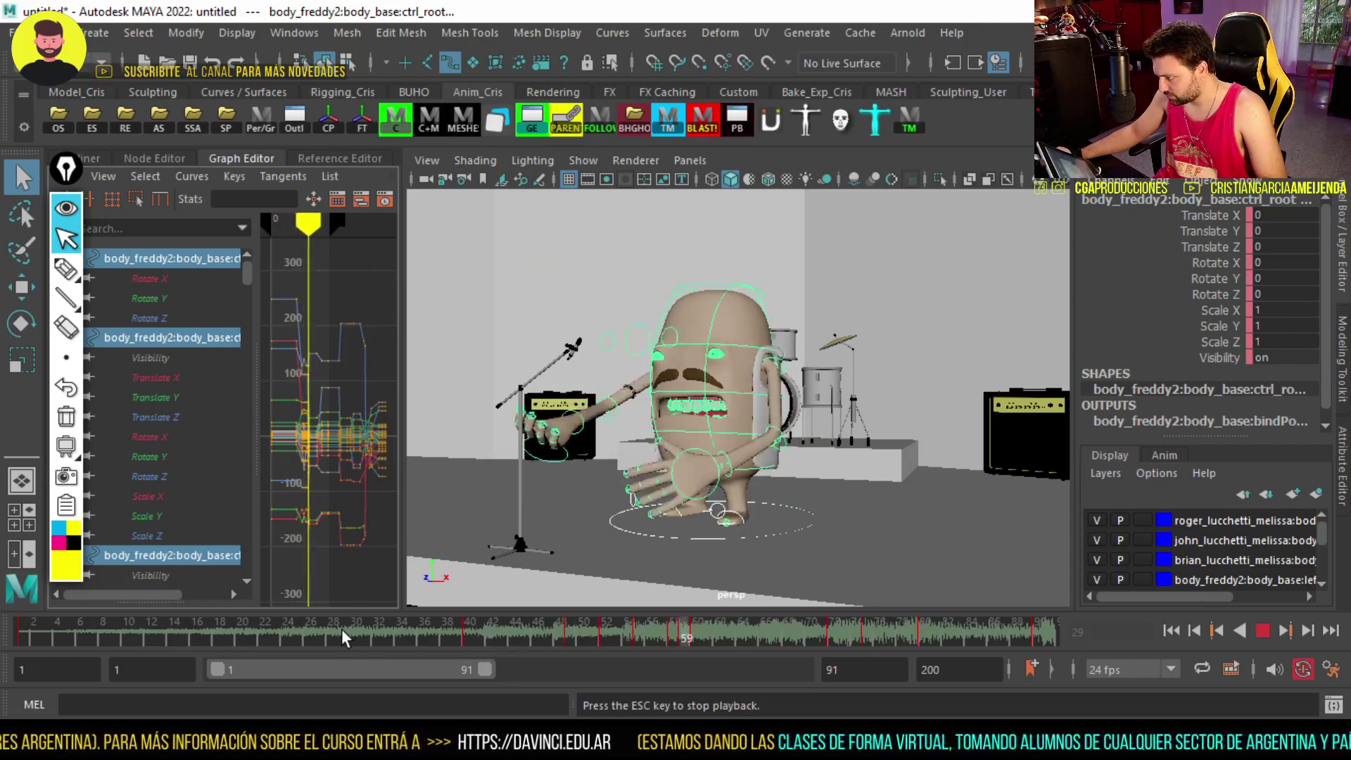
key(Escape)
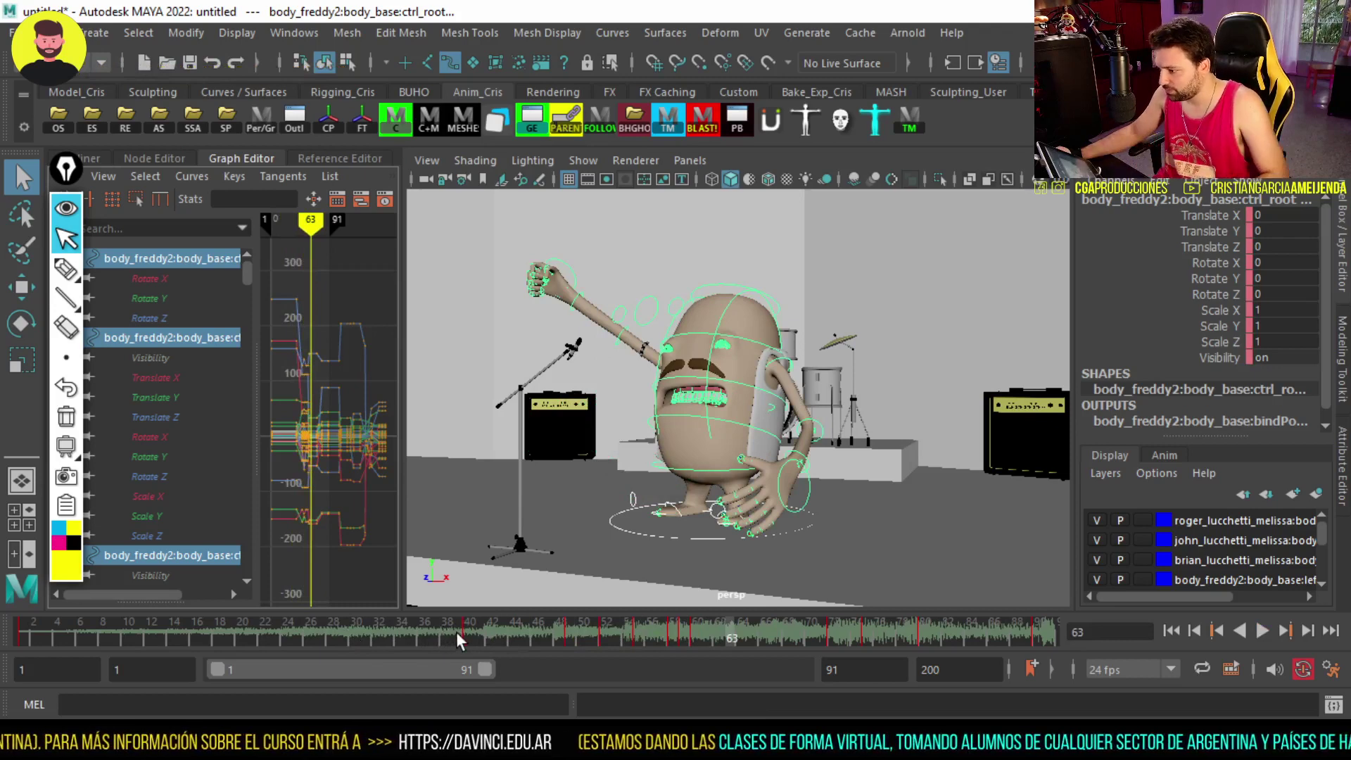
click(28, 627)
key(alt+v)
key(Escape)
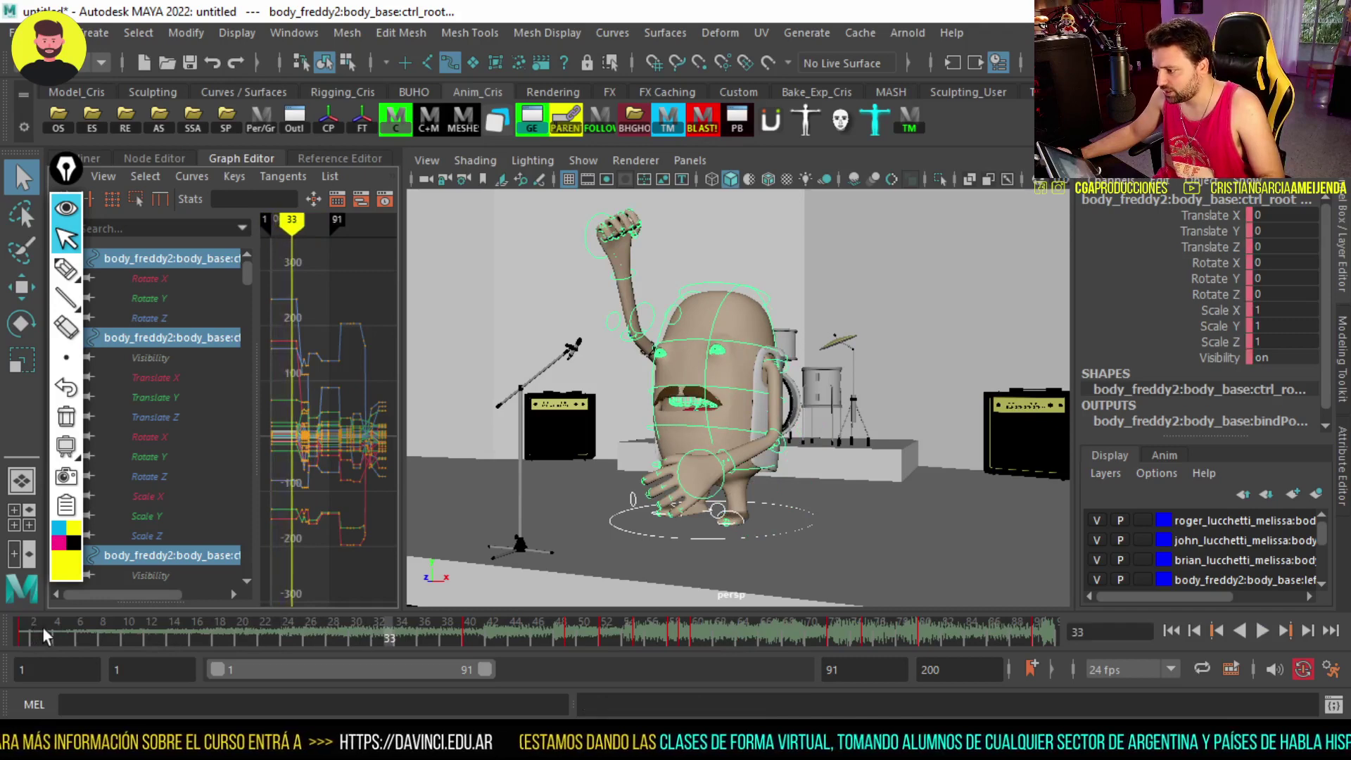
mouse_move(462, 643)
shift+mouse_down()
mouse_move(490, 649)
mouse_move(327, 641)
shift+mouse_up()
key(alt+v)
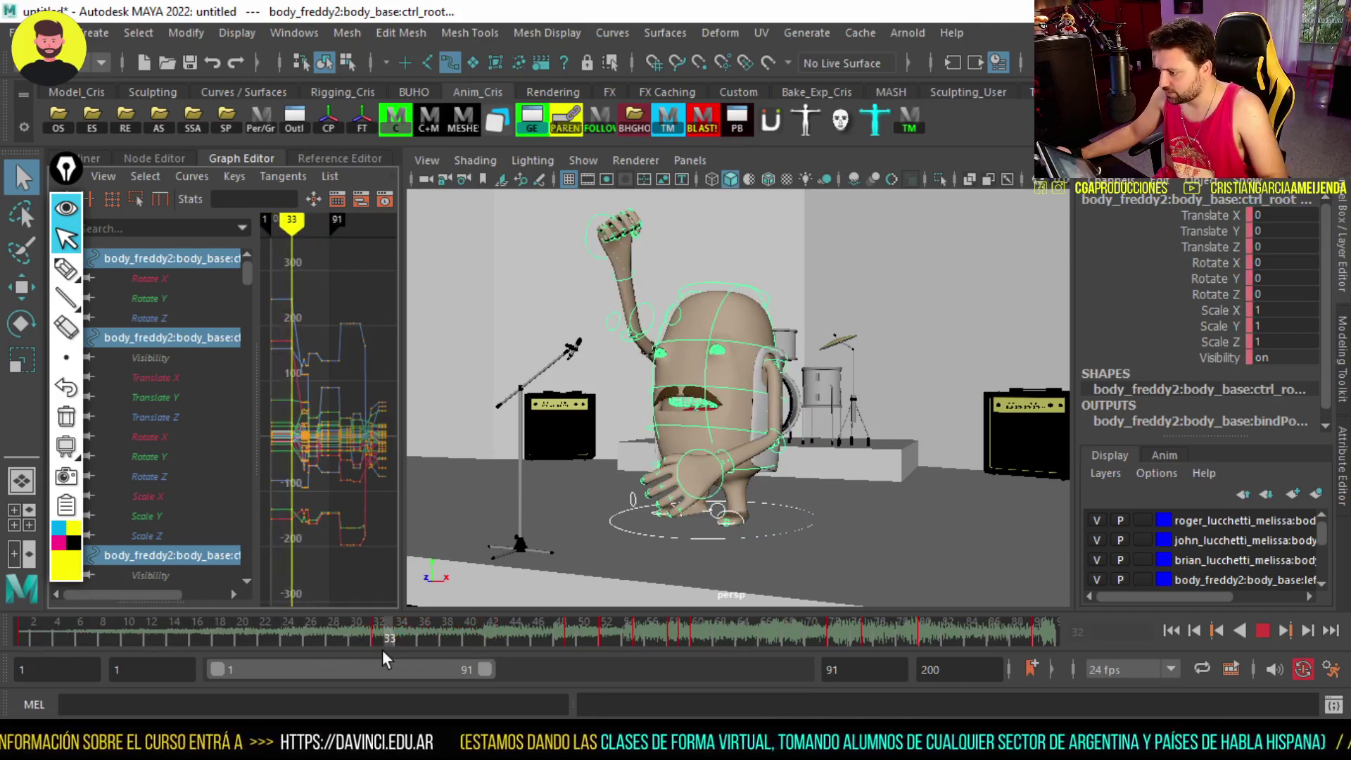
key(Escape)
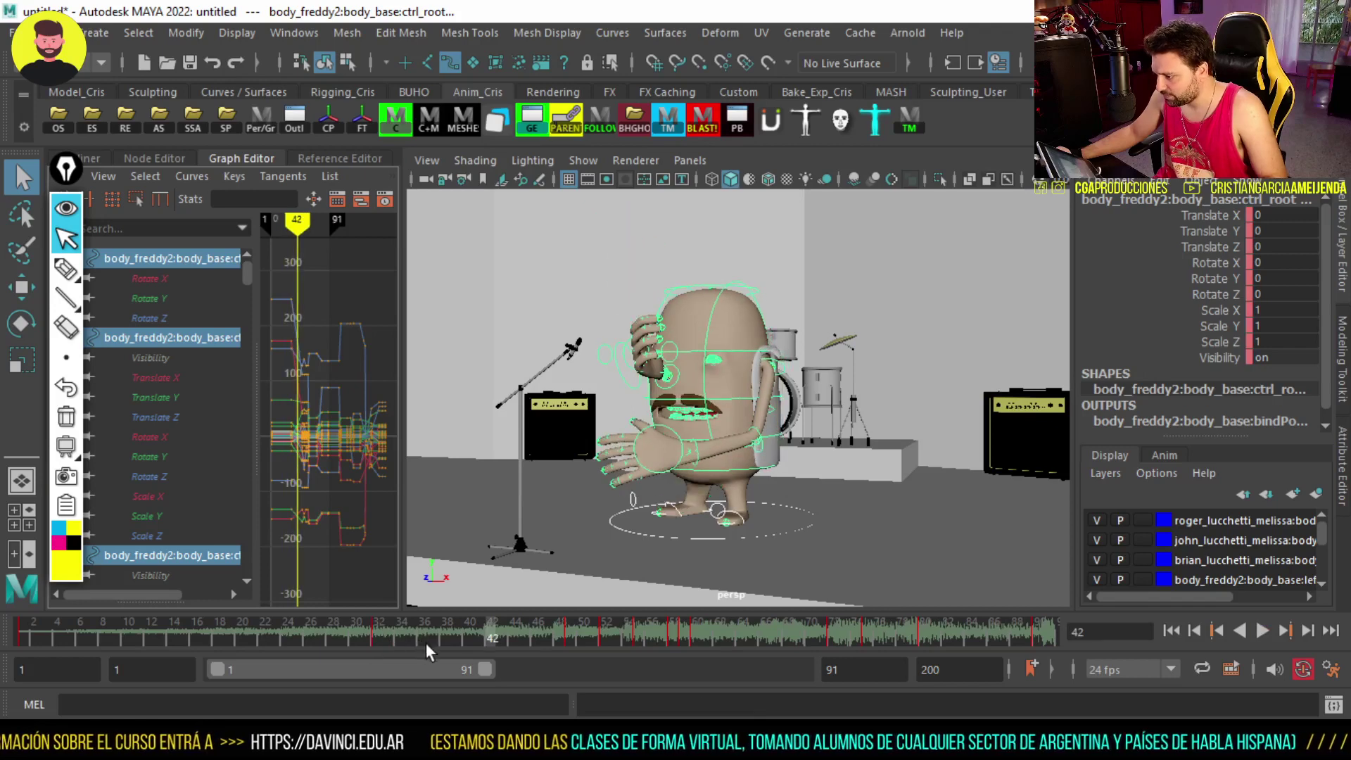
key(alt+v)
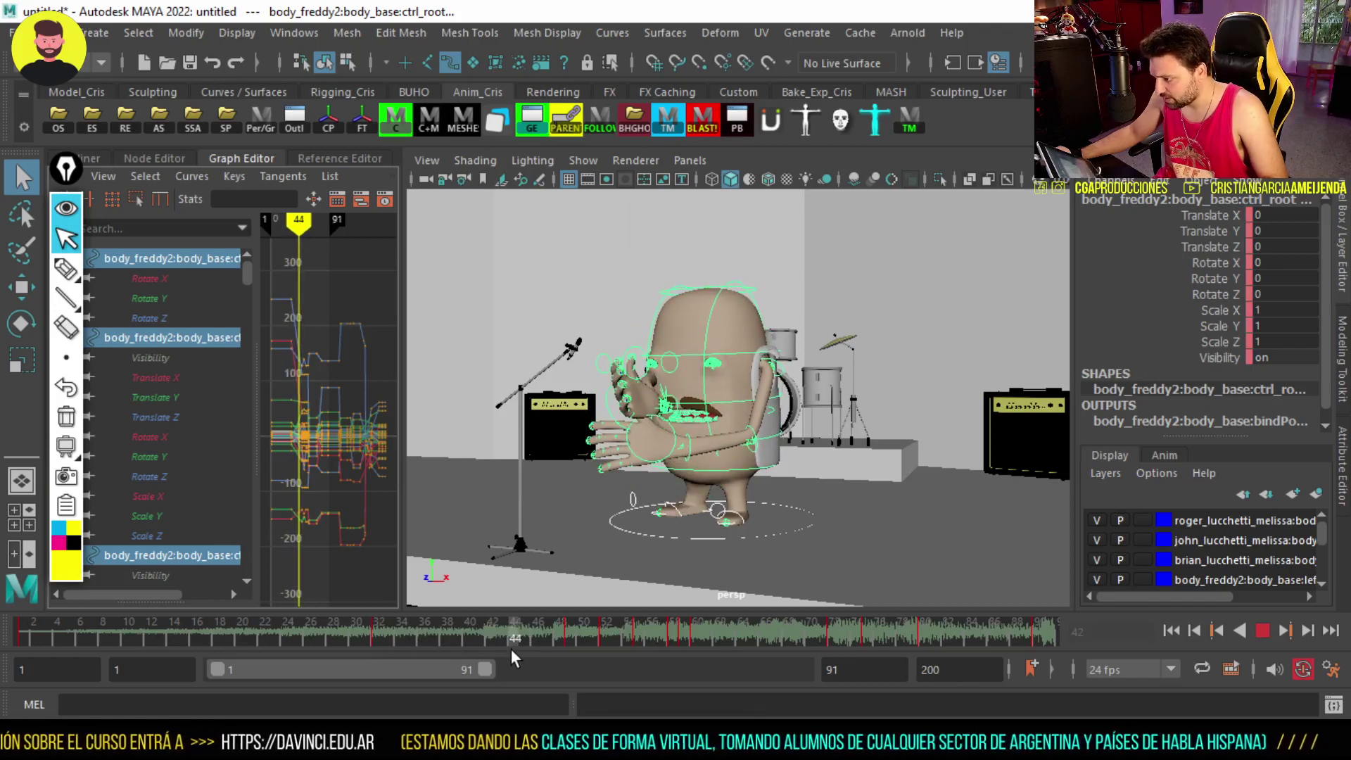
key(Escape)
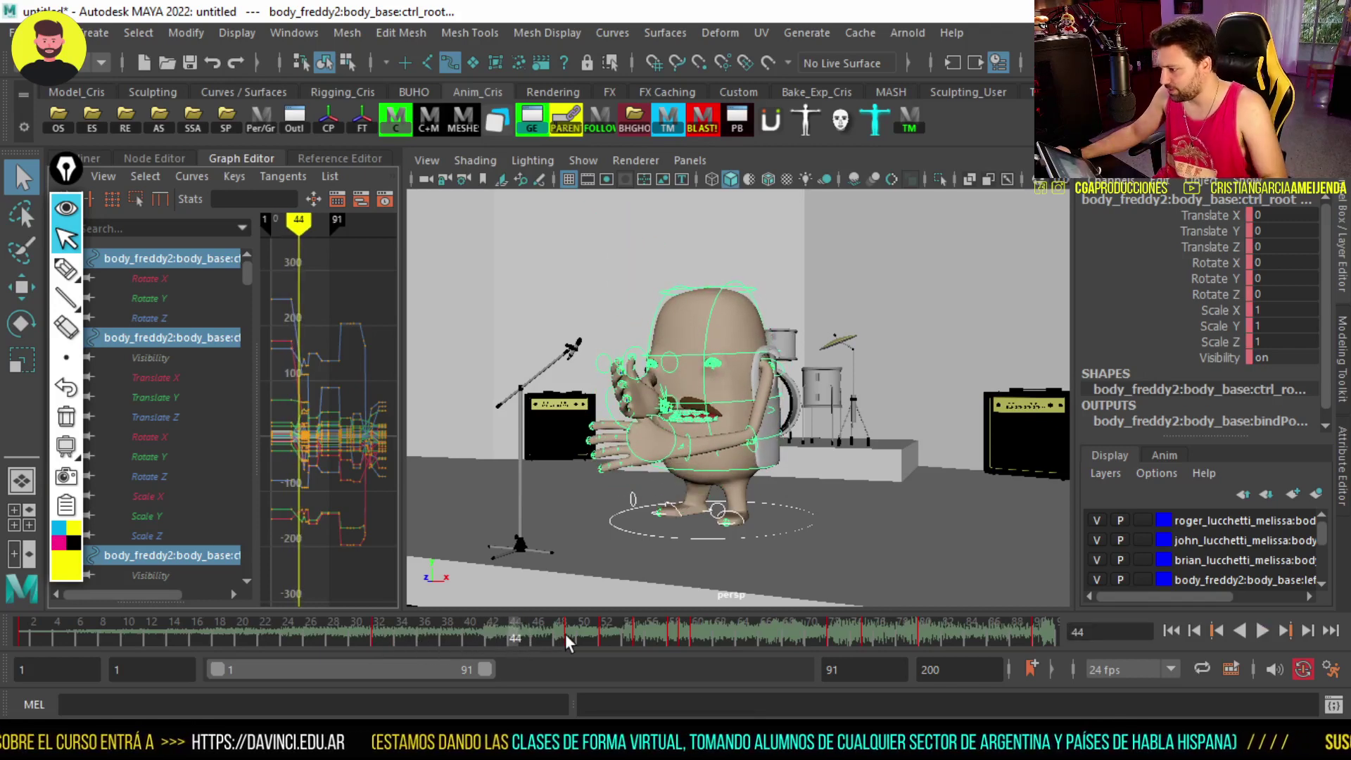
Mark and shift frame ranges around 40–60, then play from frame 49 and check frame 40
shift+click(571, 636)
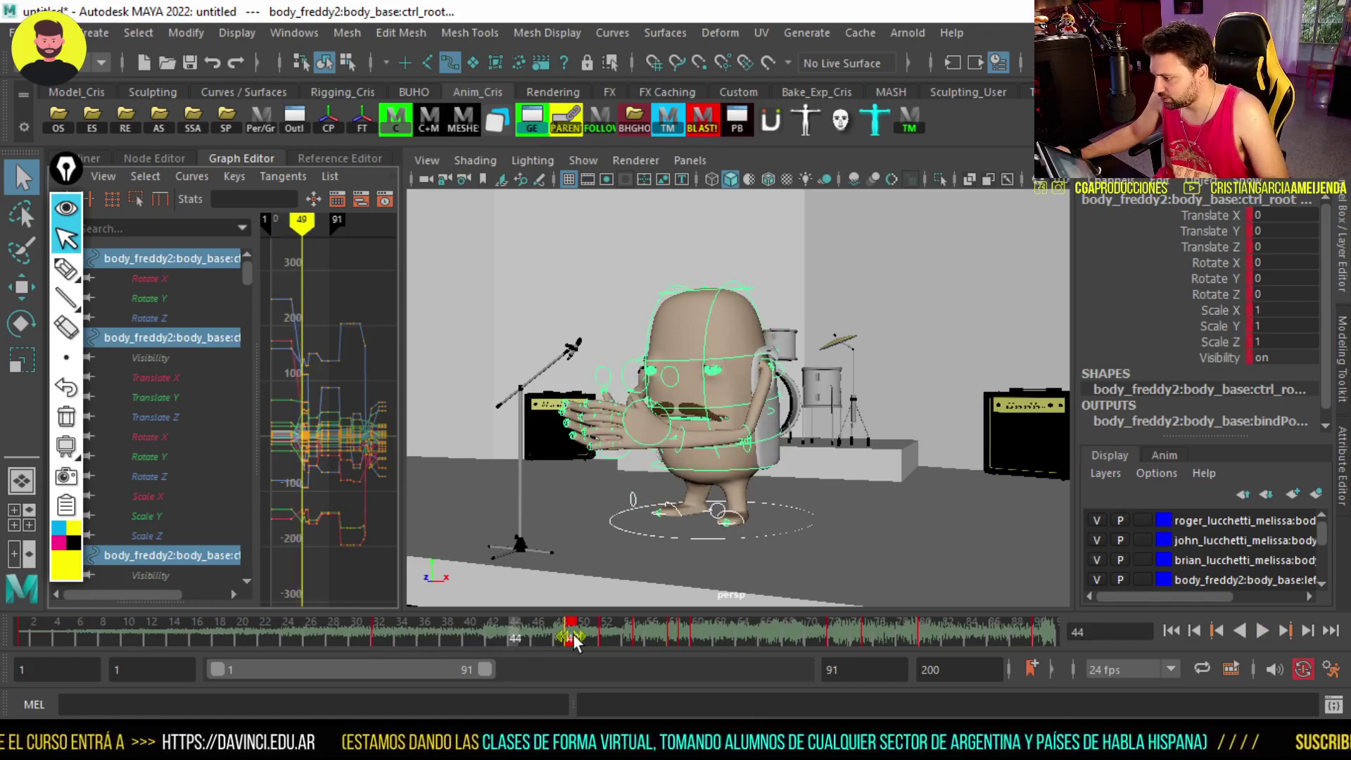
shift+drag(574, 642, 682, 646)
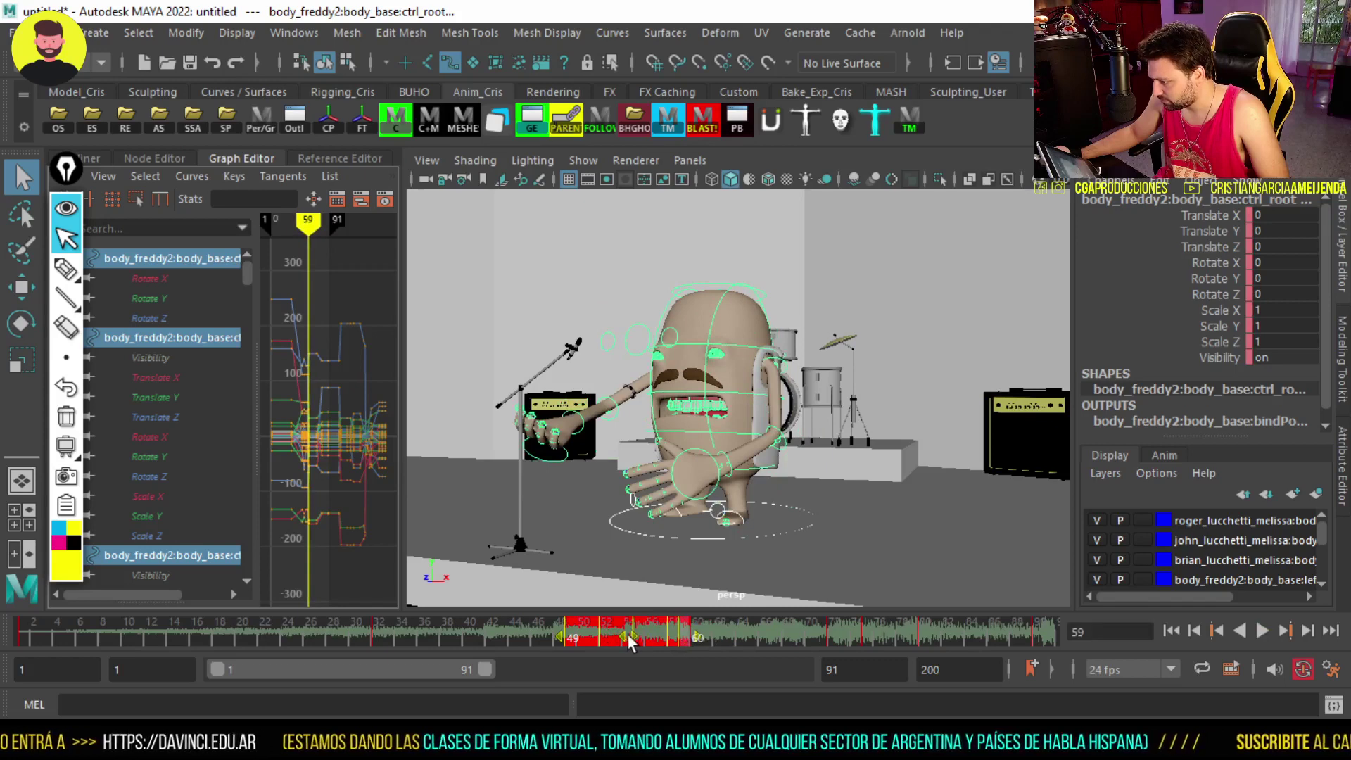
drag(630, 640, 526, 647)
click(345, 631)
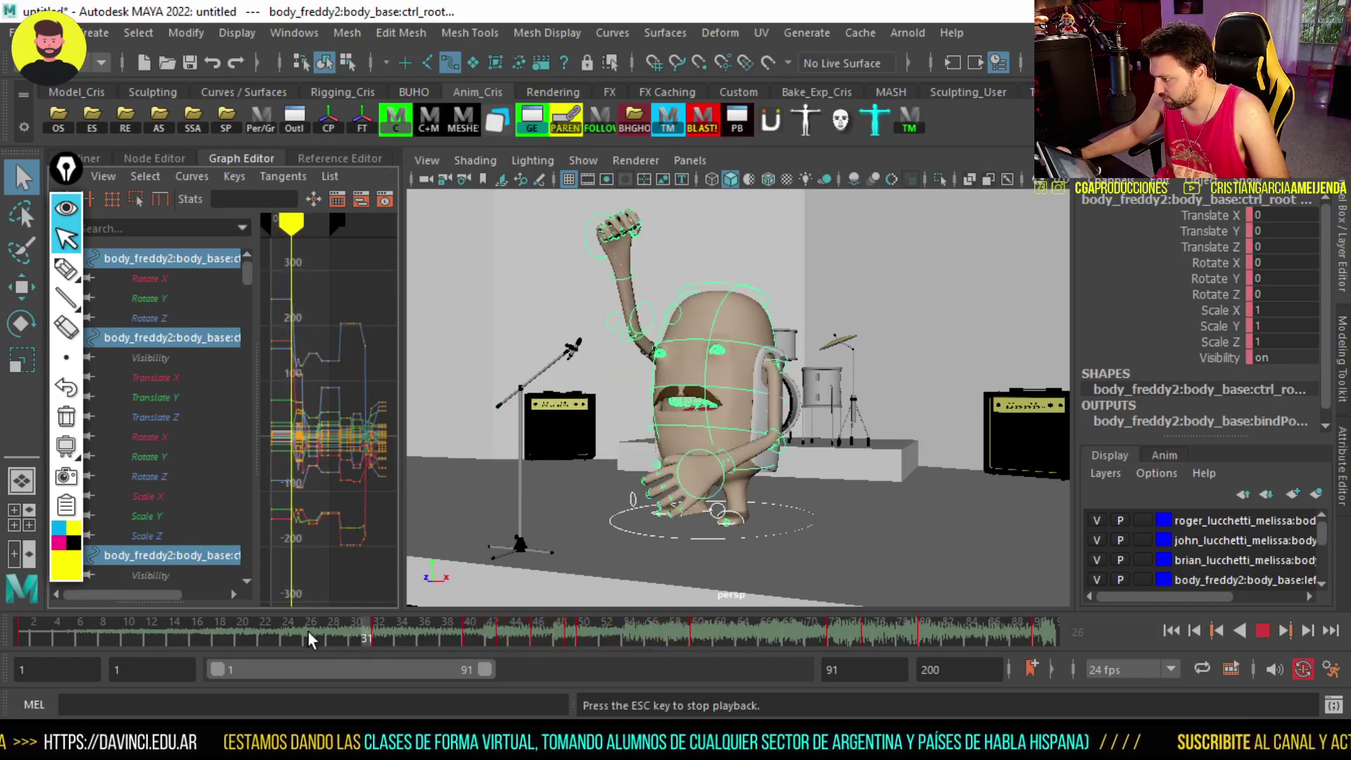
drag(606, 639, 569, 638)
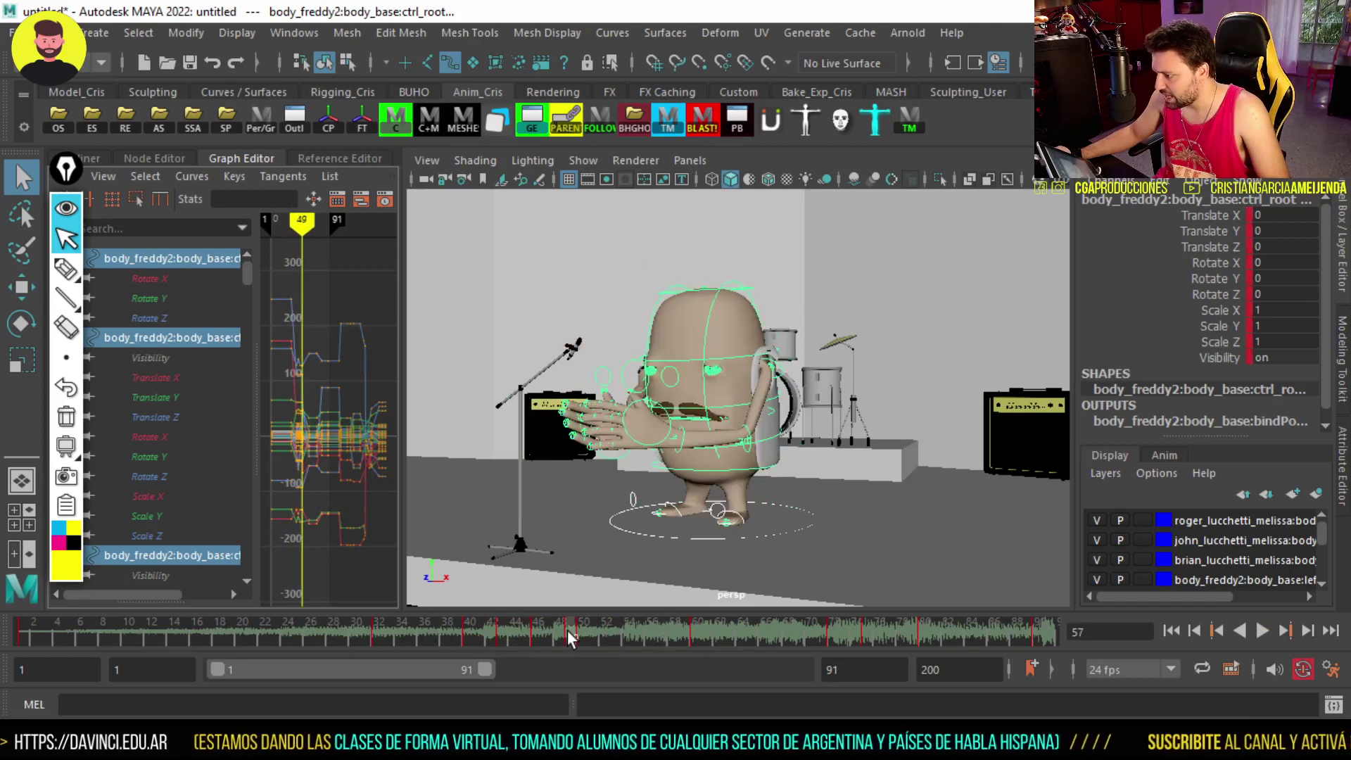
key(alt+v)
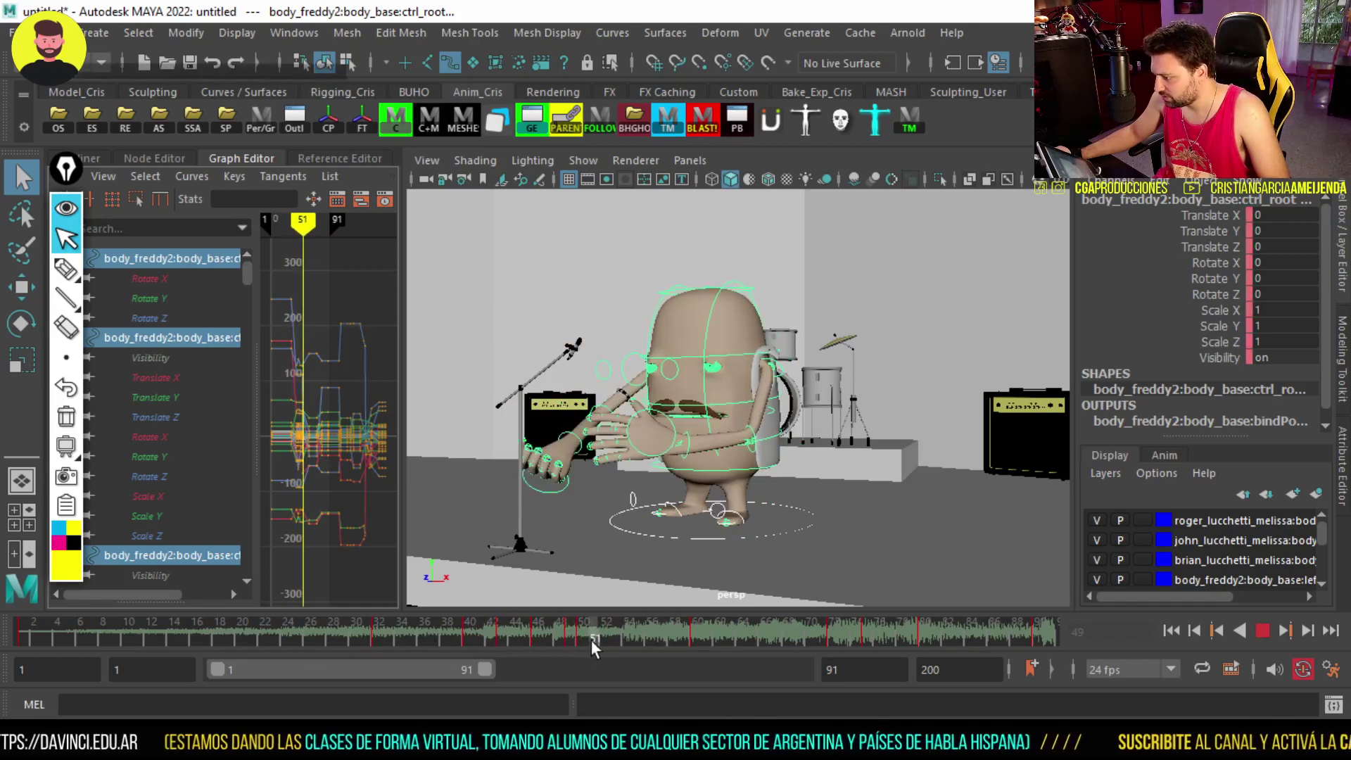
click(635, 640)
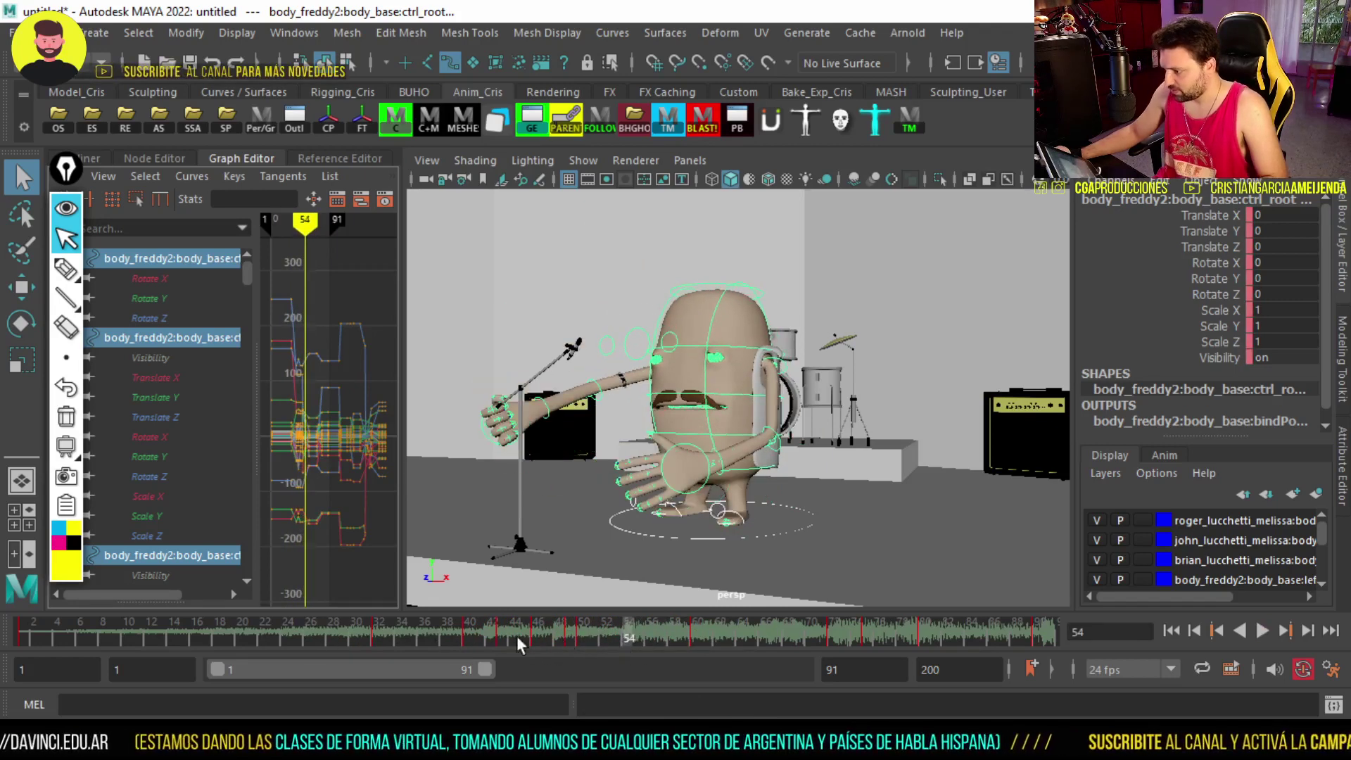
drag(478, 637, 458, 639)
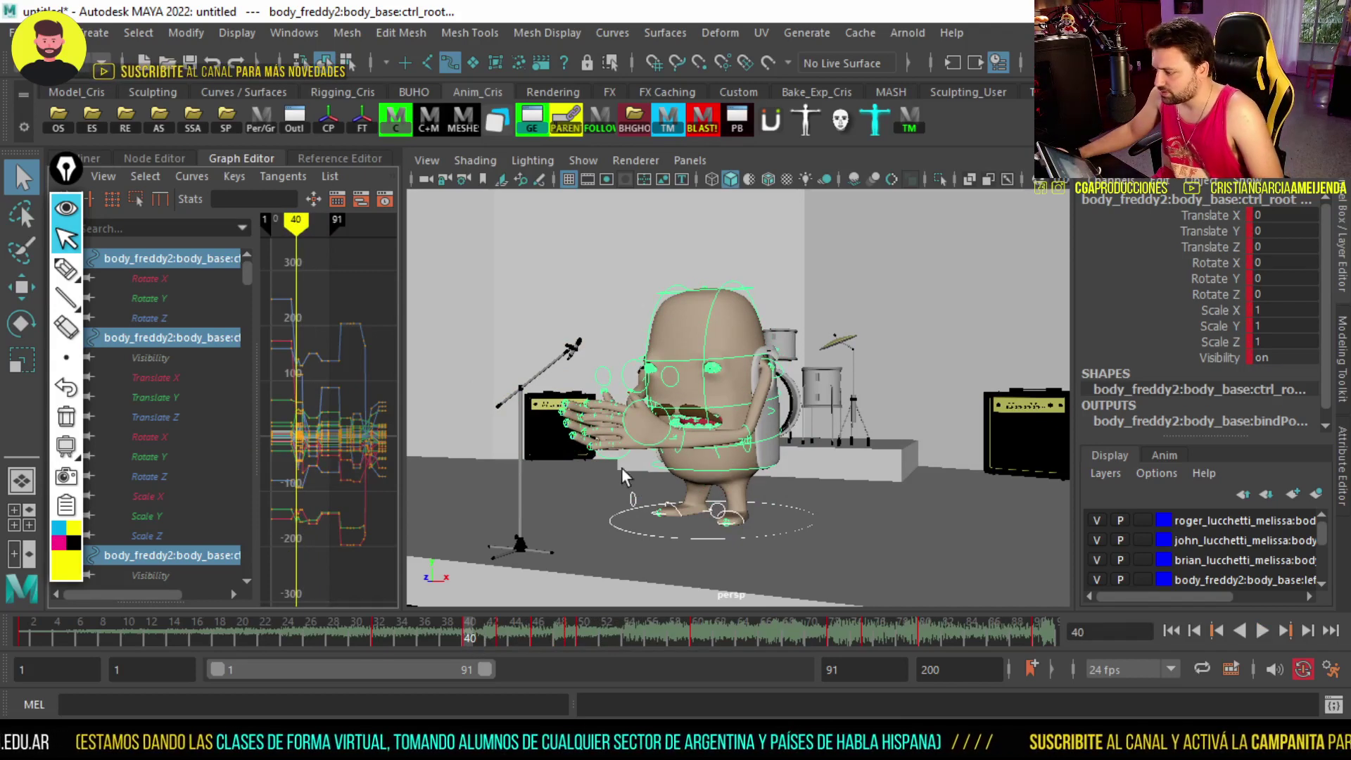
Loop frames 38–49, play from frame 1 to 80, then scrub to around frame 46
mouse_move(447, 637)
shift+mouse_down()
mouse_move(571, 637)
mouse_move(521, 646)
shift+mouse_up()
key(alt+v)
key(alt+v)
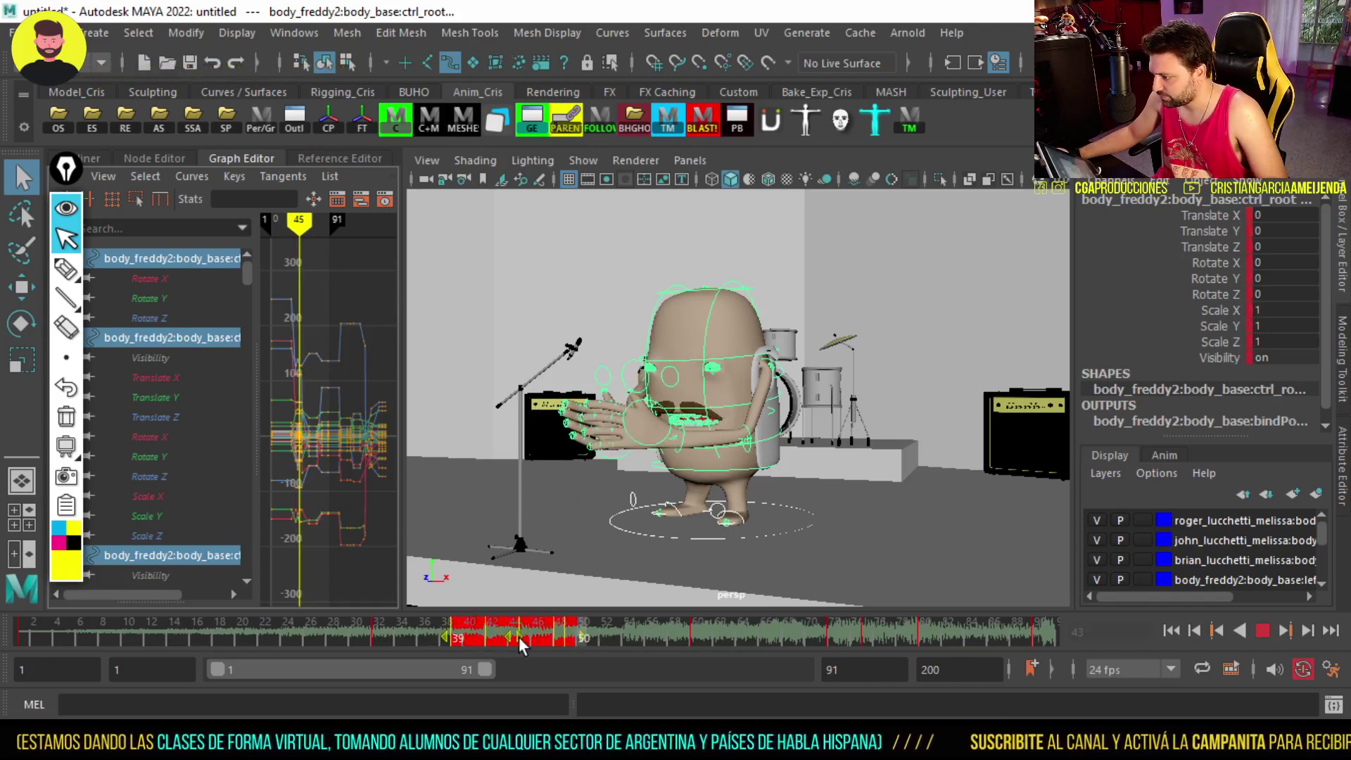
mouse_move(332, 635)
mouse_down()
mouse_move(520, 648)
mouse_move(693, 636)
mouse_up()
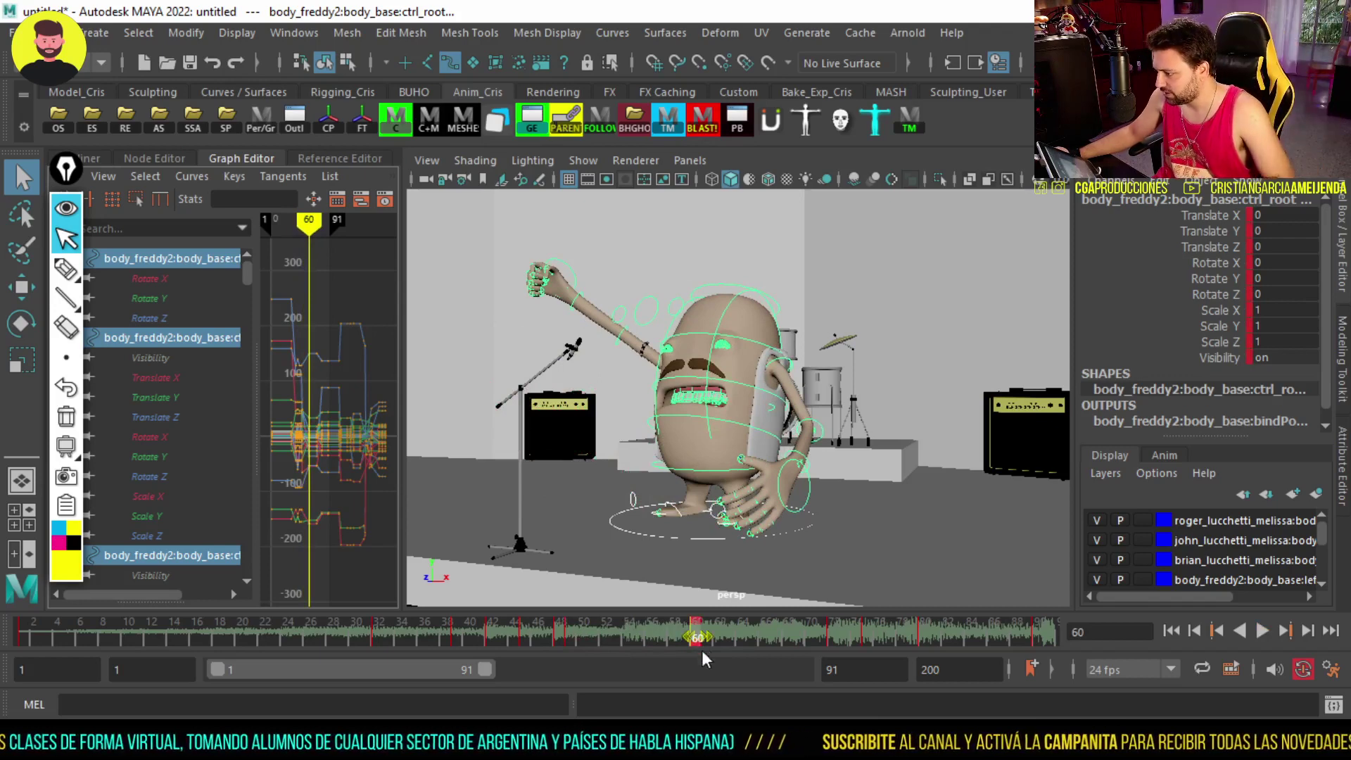
drag(699, 639, 22, 638)
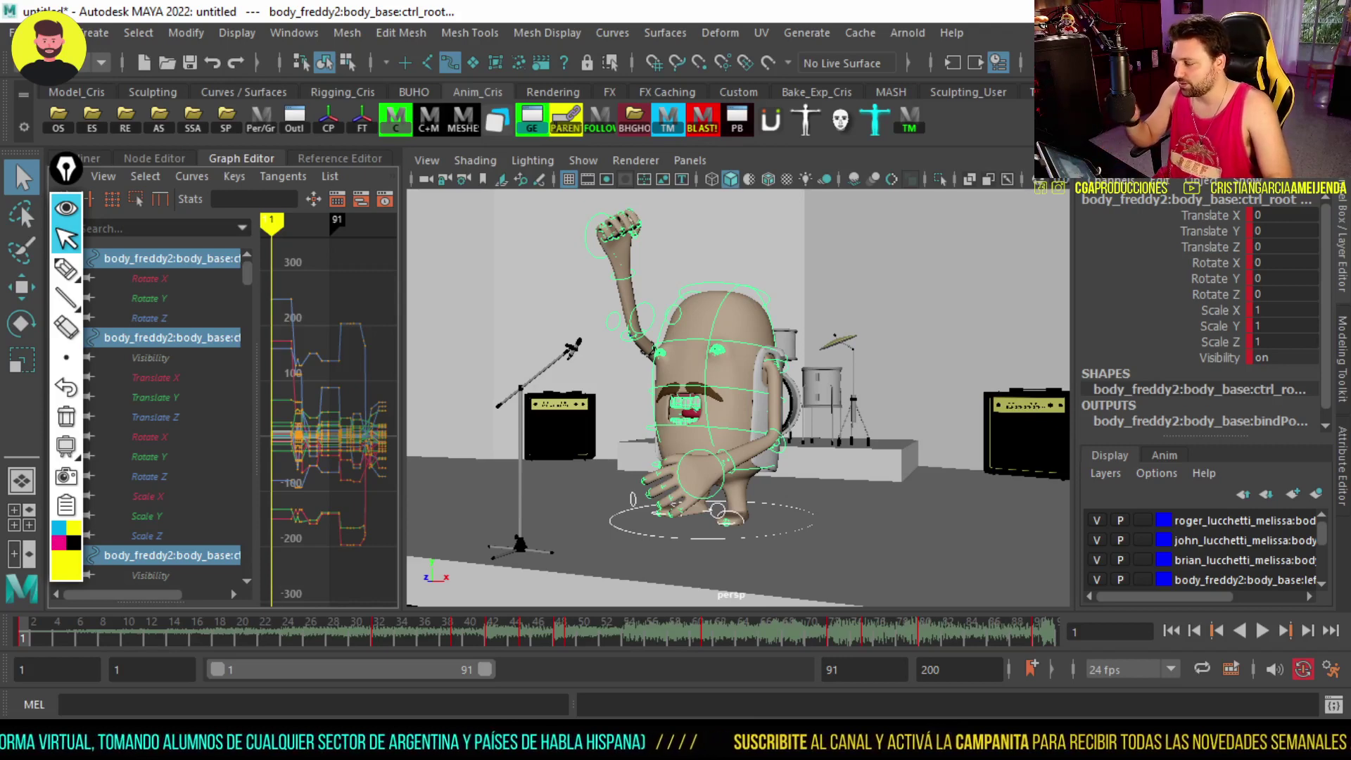
key(alt+v)
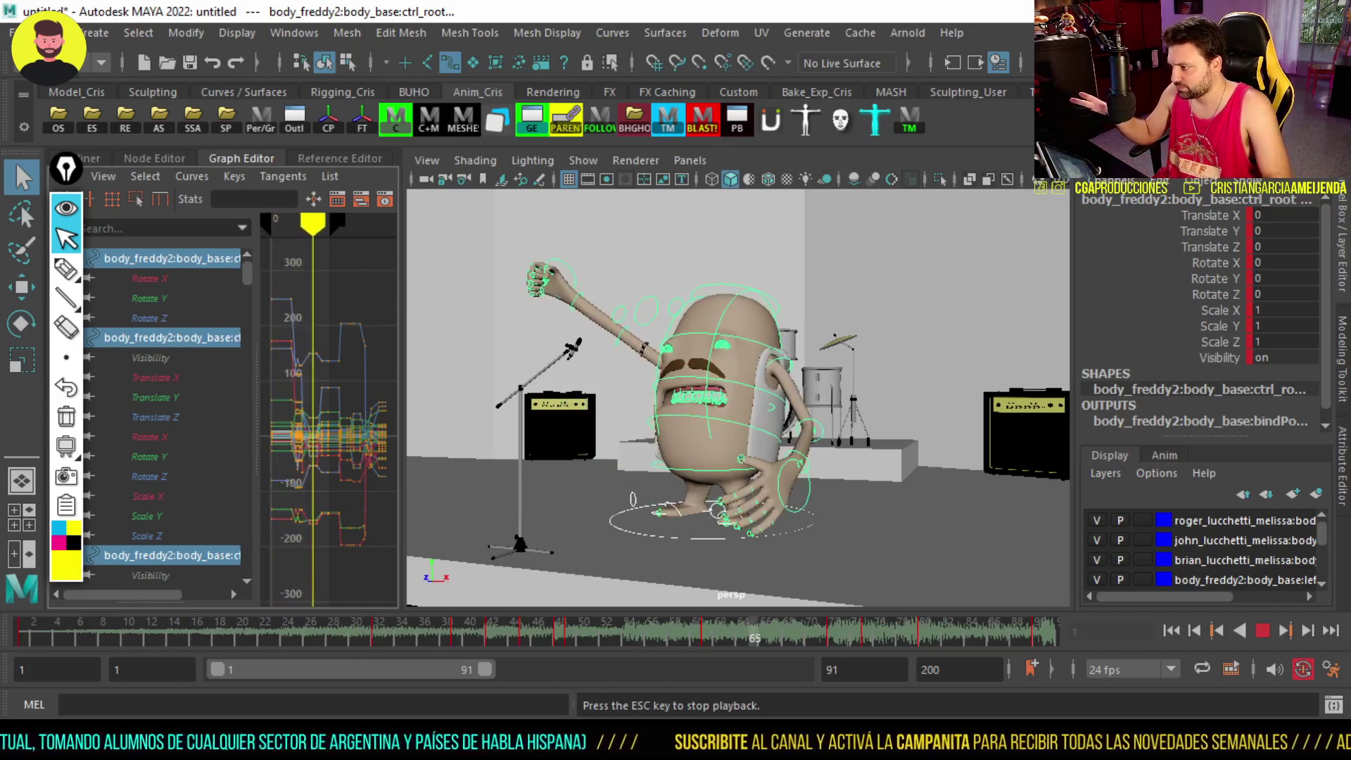
key(Escape)
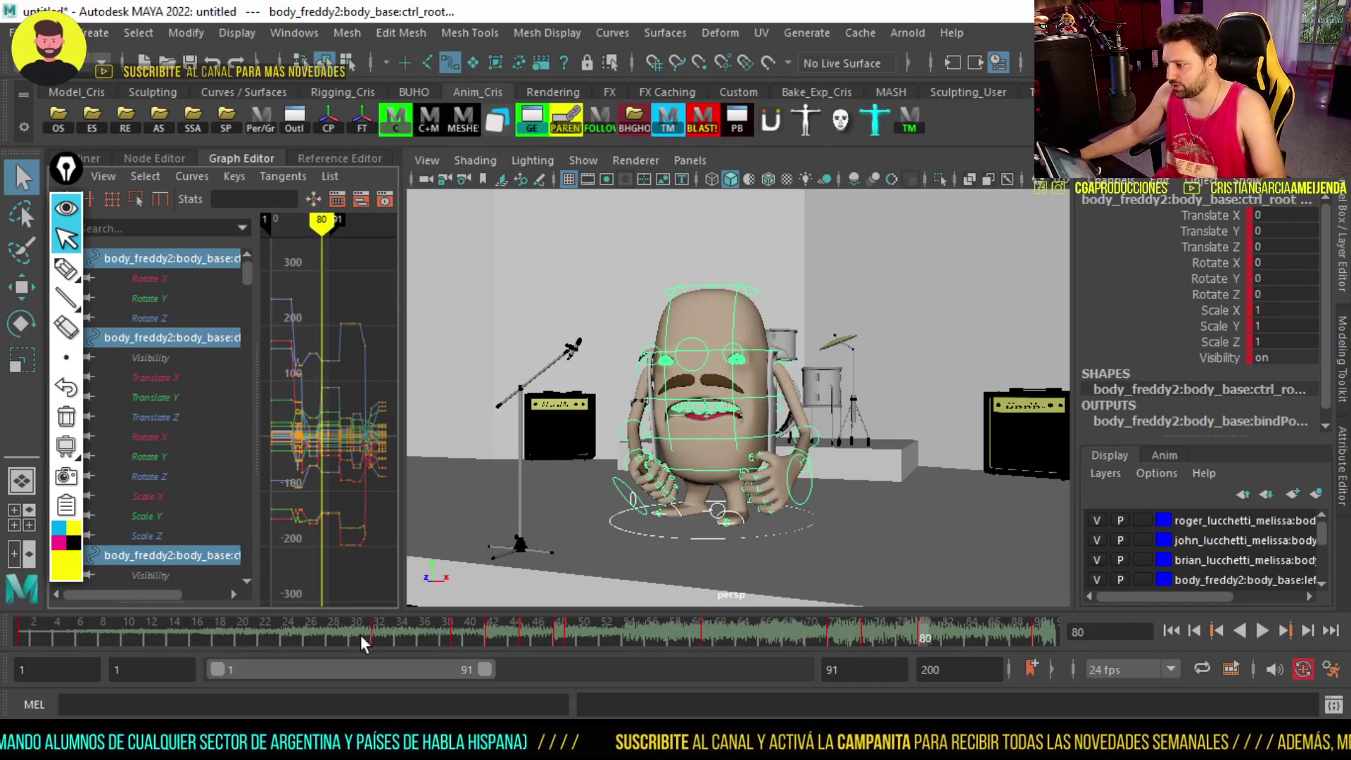
drag(361, 635, 566, 640)
Delete the animation key at frame 49 and step to frame 48
right_click(566, 640)
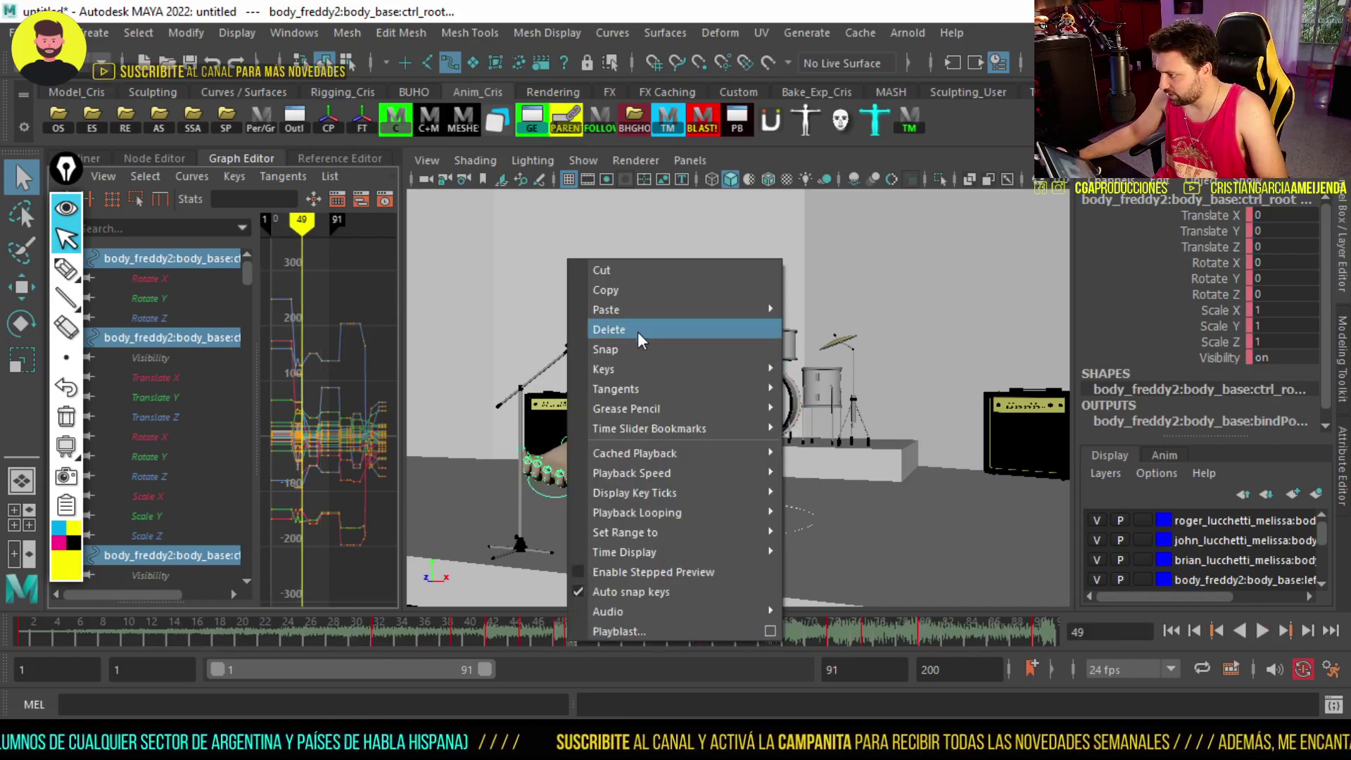
click(619, 326)
click(559, 633)
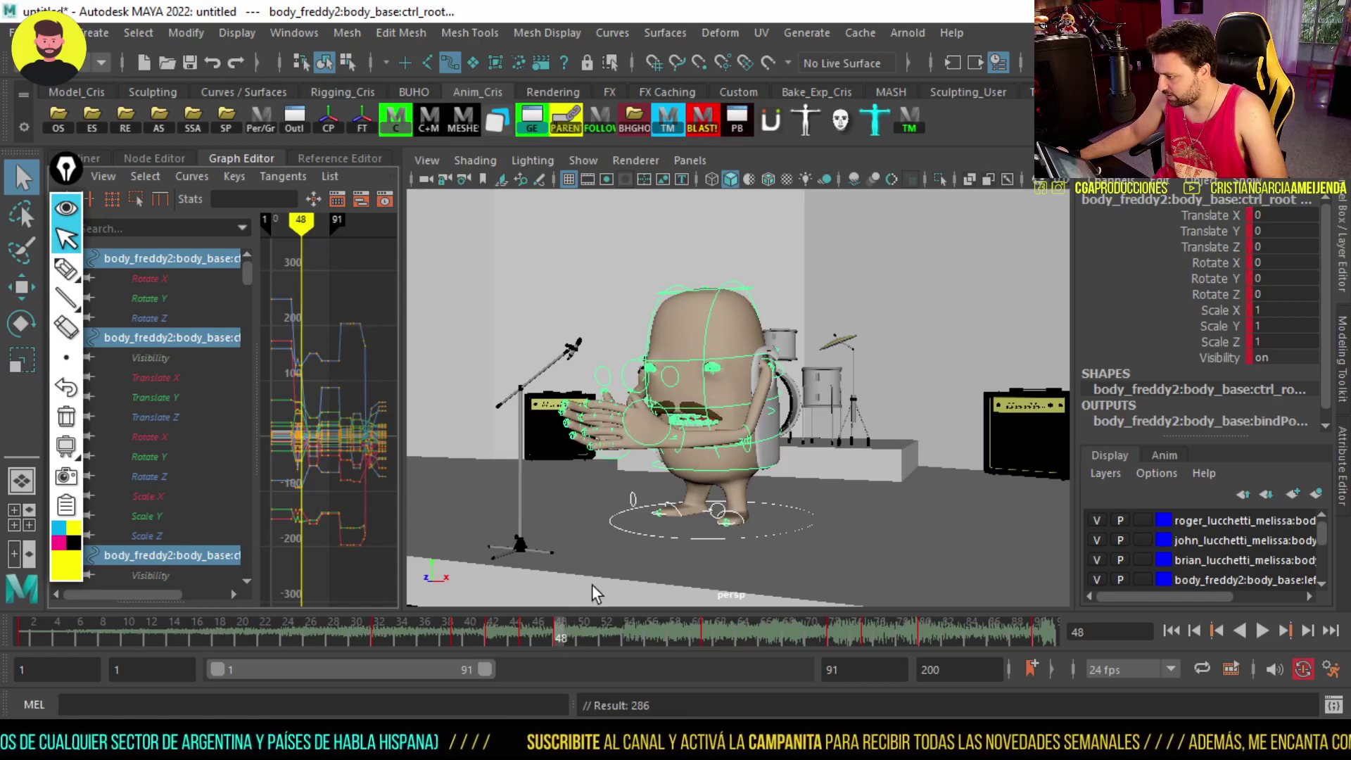
Replay the animation from frame 1 several times, stopping at frame 32
key(alt+v)
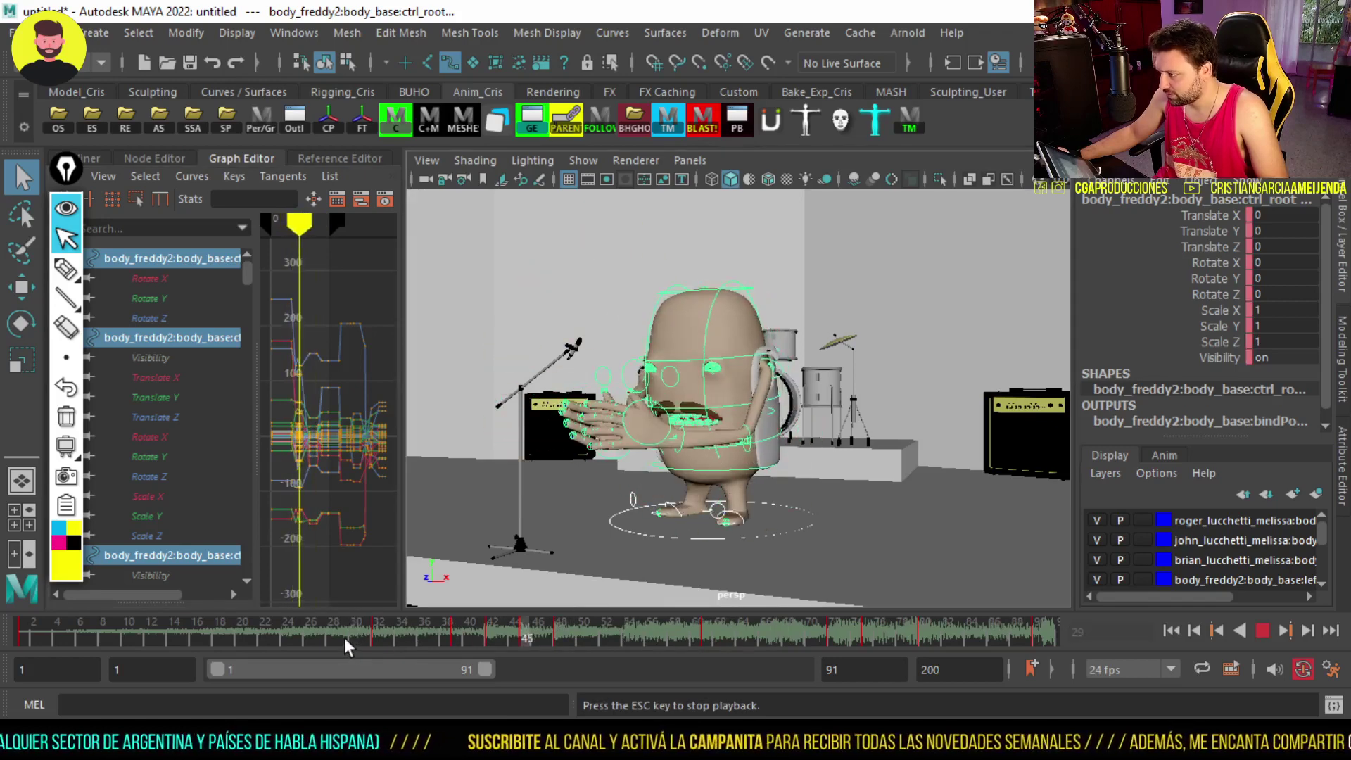
key(Escape)
key(alt+shift+v)
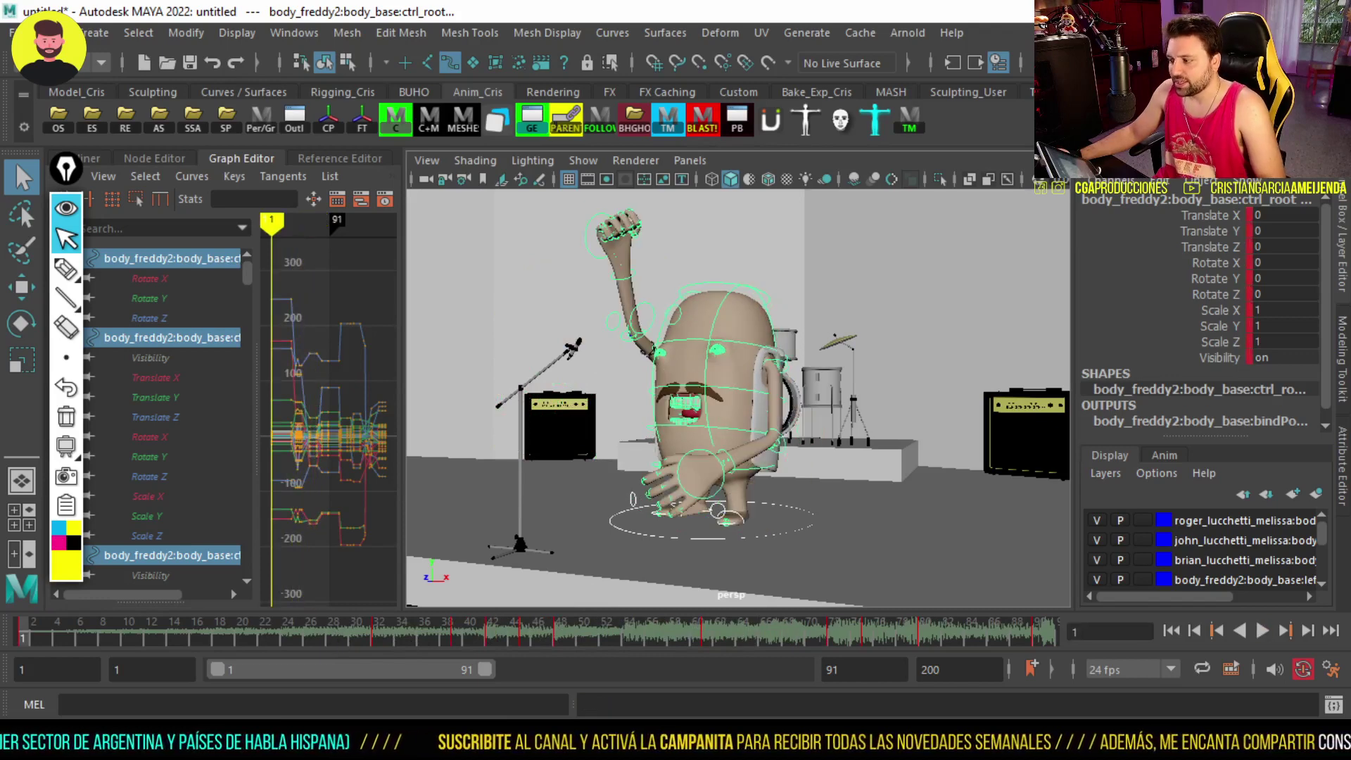
key(alt+v)
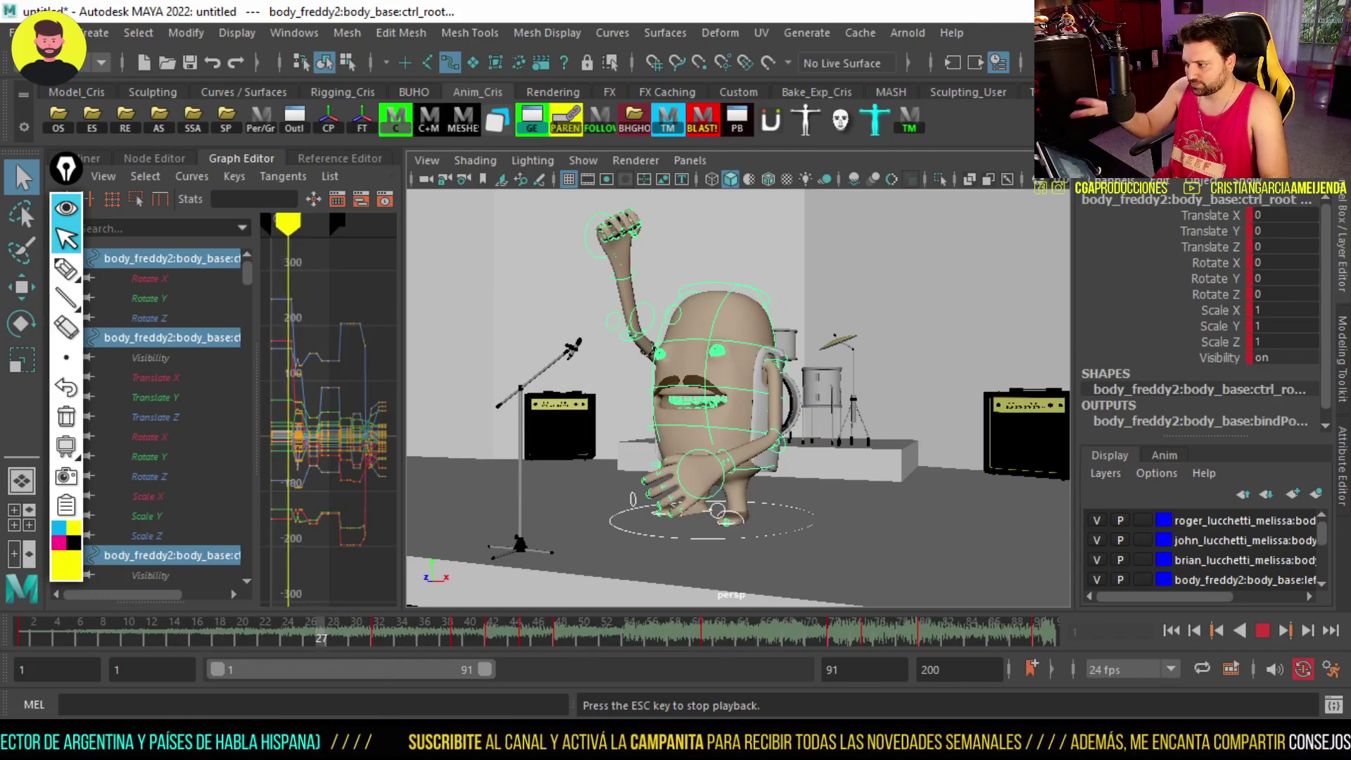
key(Escape)
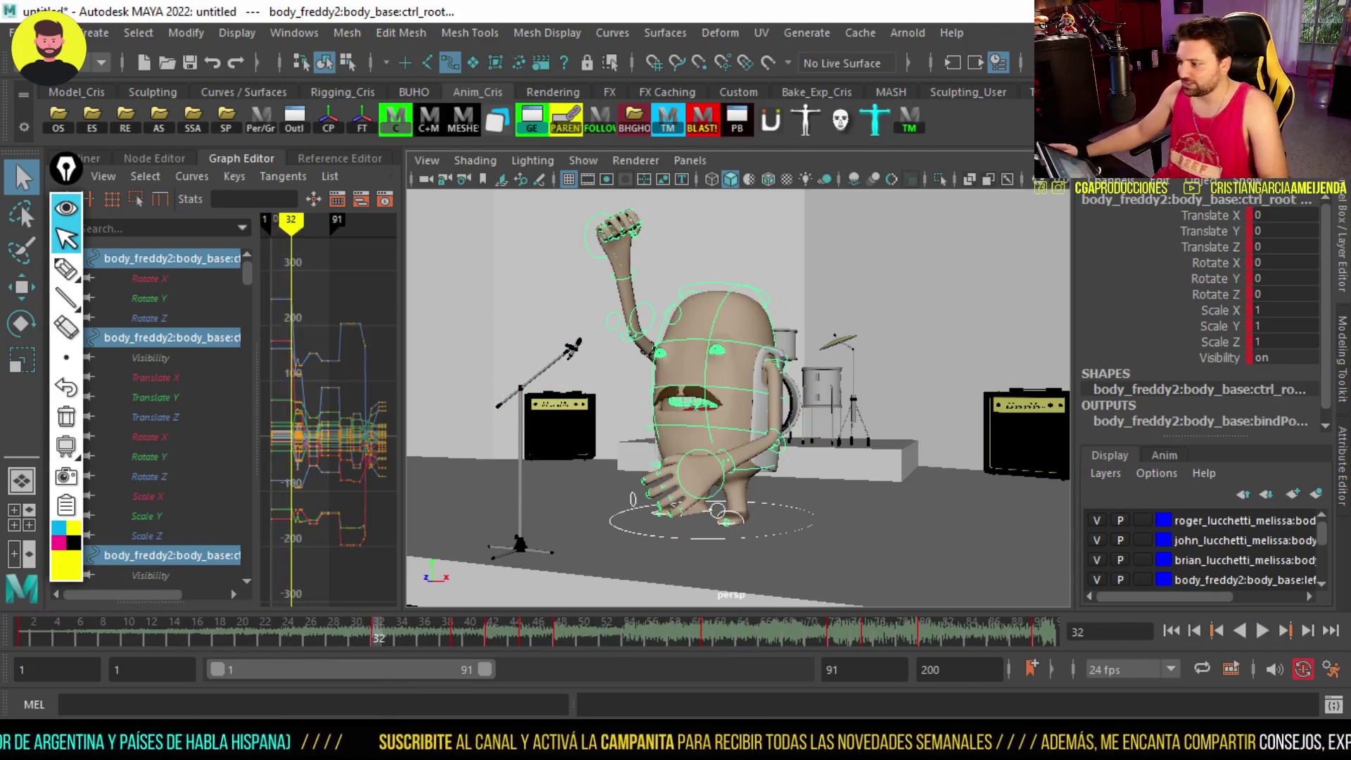
key(alt+v)
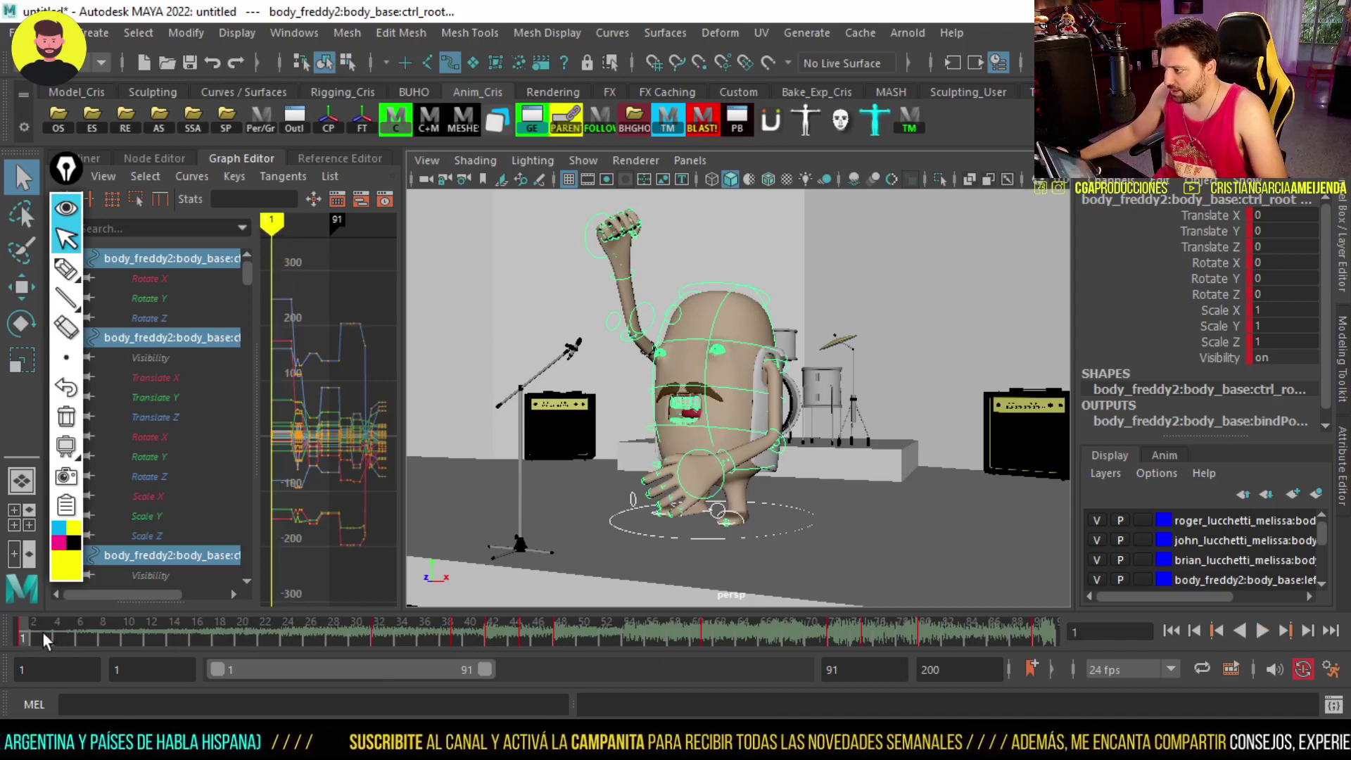
key(Escape)
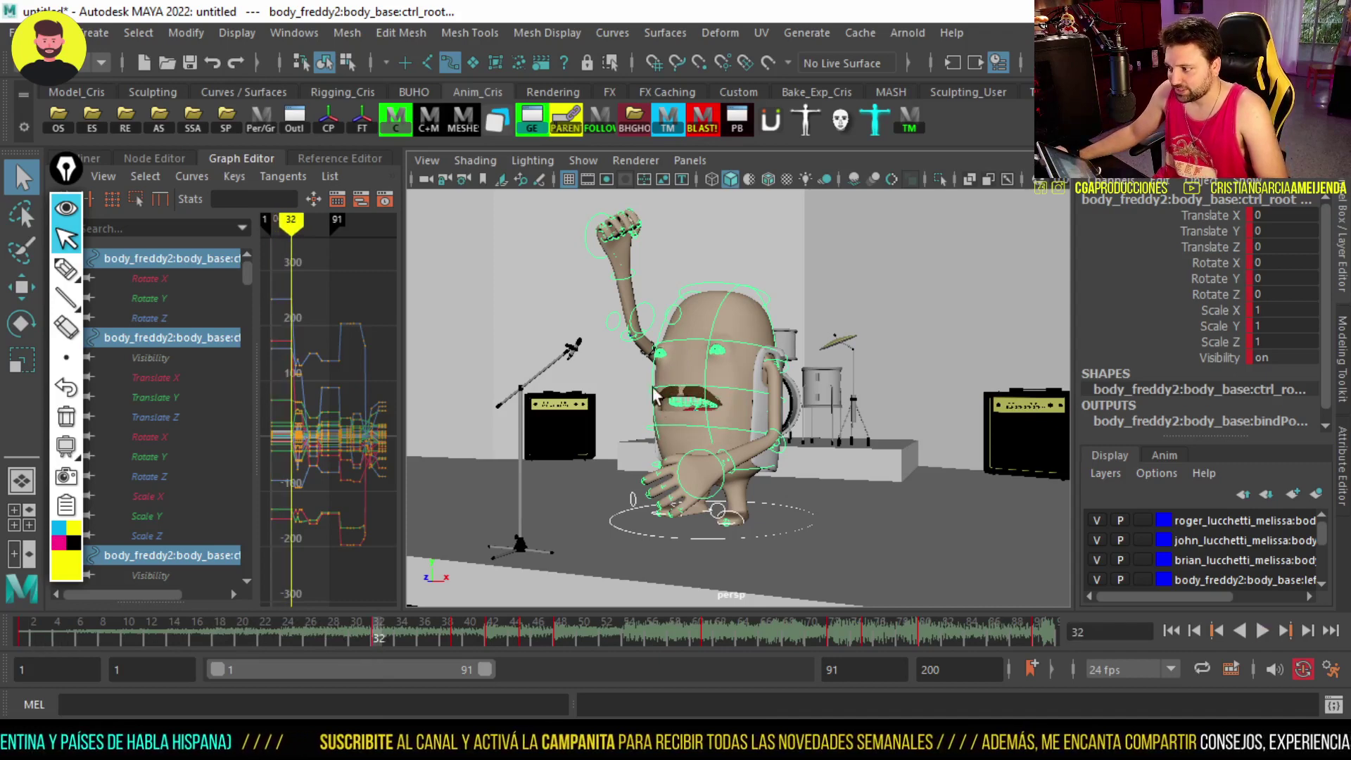
Viewing from behind the singer, shift and tilt the root control slightly at frame 32
mouse_move(660, 422)
alt+mouse_down()
mouse_move(987, 413)
mouse_move(667, 470)
alt+mouse_up()
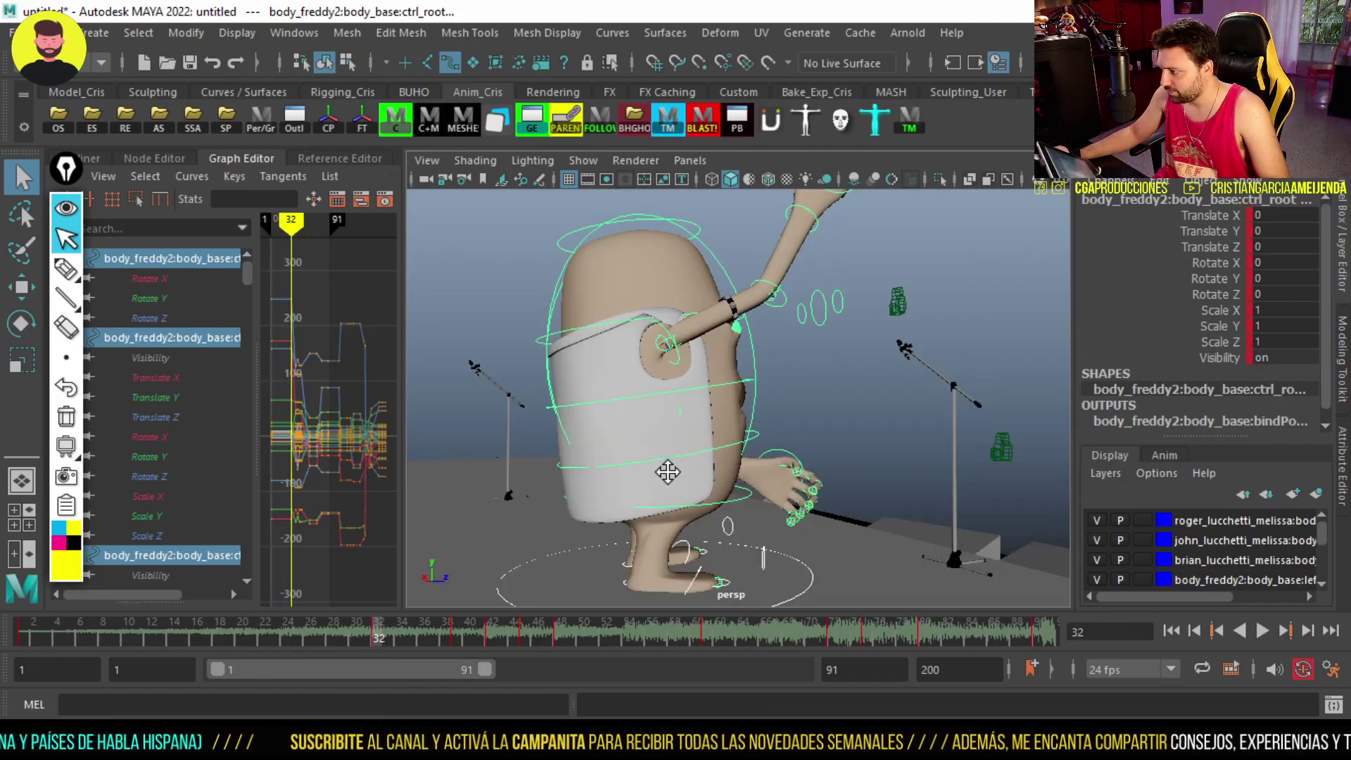
alt+right_drag(667, 471, 718, 496)
key(w)
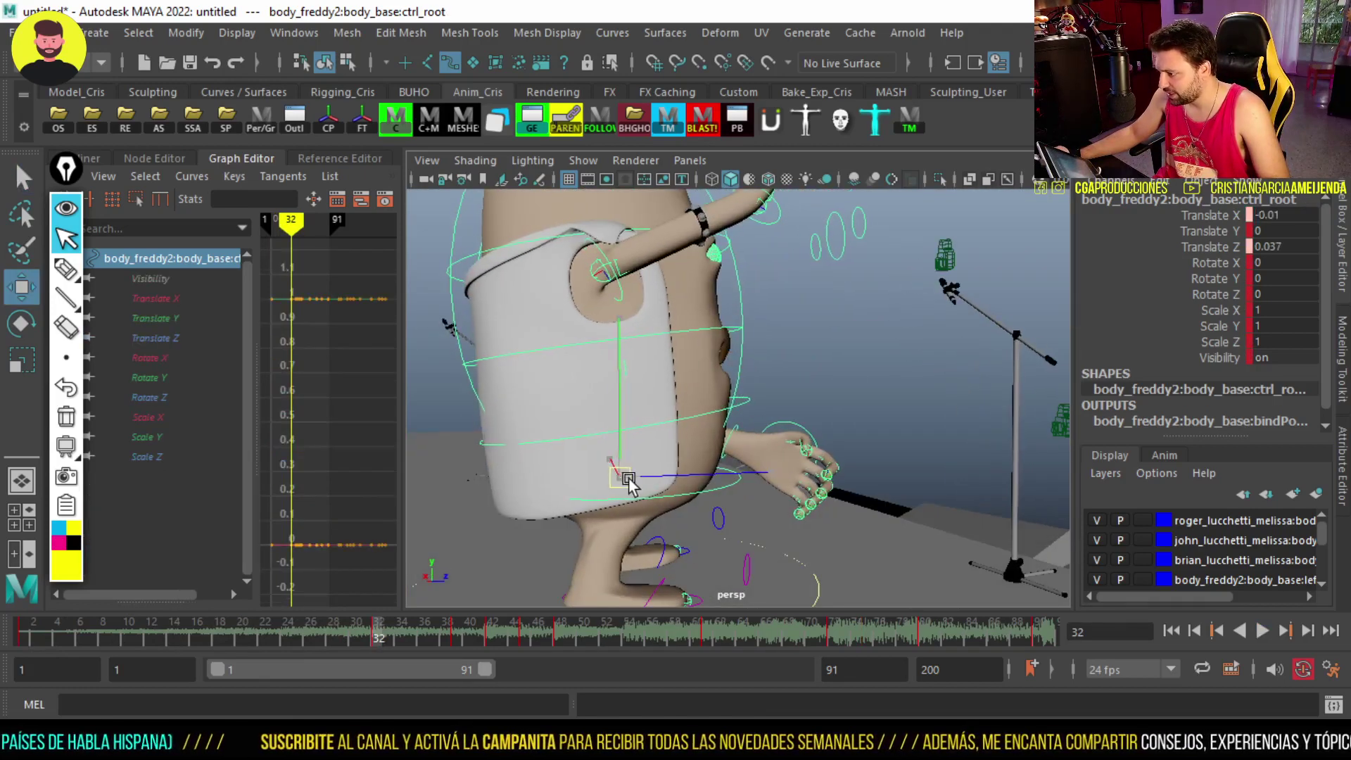
drag(626, 483, 627, 471)
key(e)
mouse_move(582, 392)
mouse_down()
mouse_move(570, 370)
mouse_move(596, 482)
mouse_up()
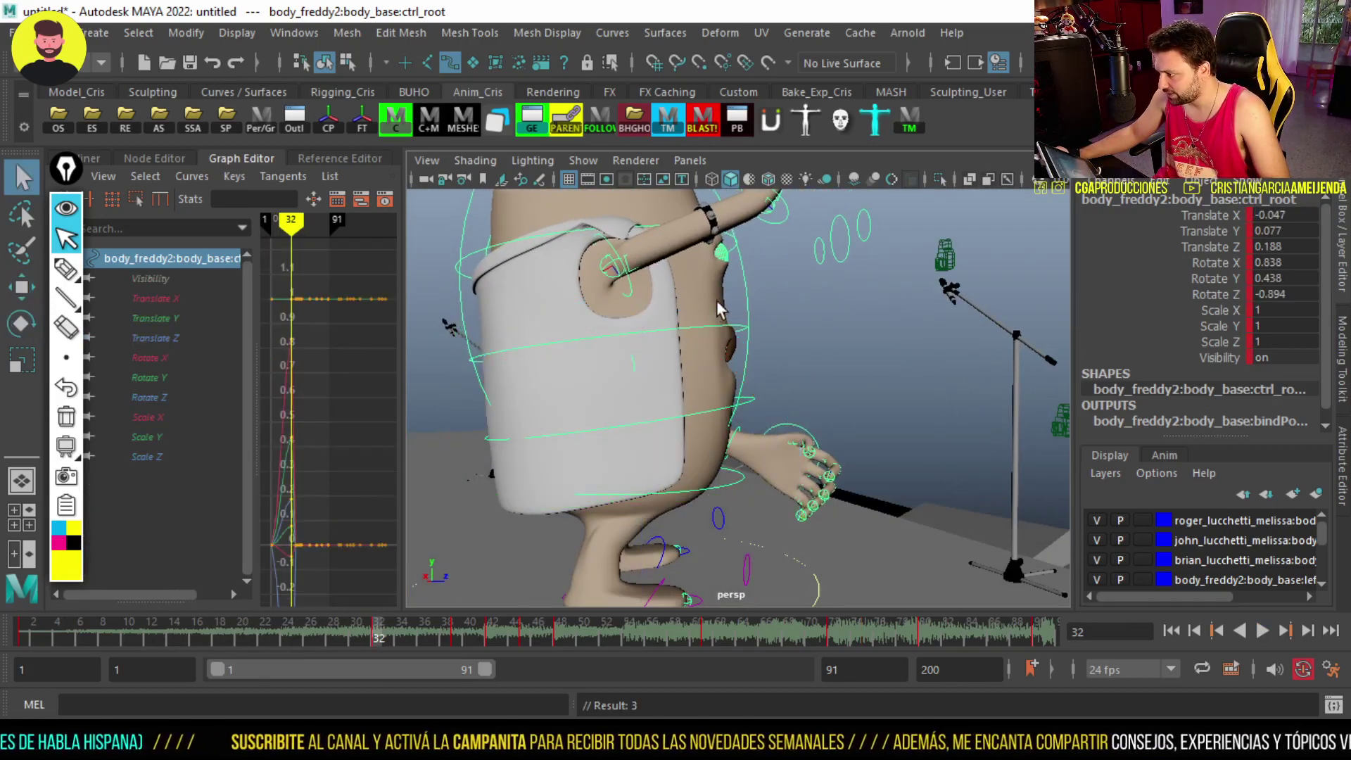
key(q)
Rotate the right upper arm, select the right forearm, and open a camera1 preview at top right
click(746, 334)
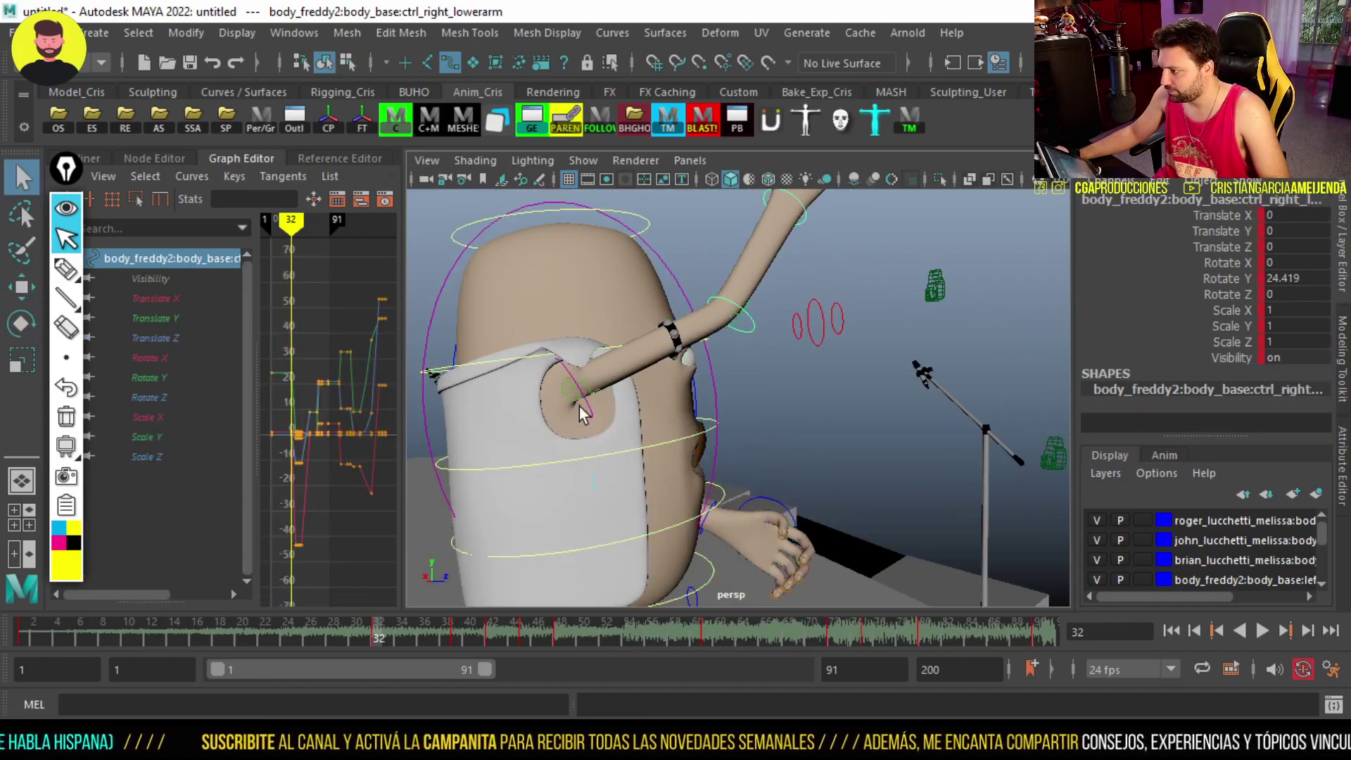
key(e)
mouse_move(746, 334)
alt+mouse_down()
mouse_move(552, 331)
mouse_move(524, 317)
mouse_move(443, 377)
alt+mouse_up()
click(519, 311)
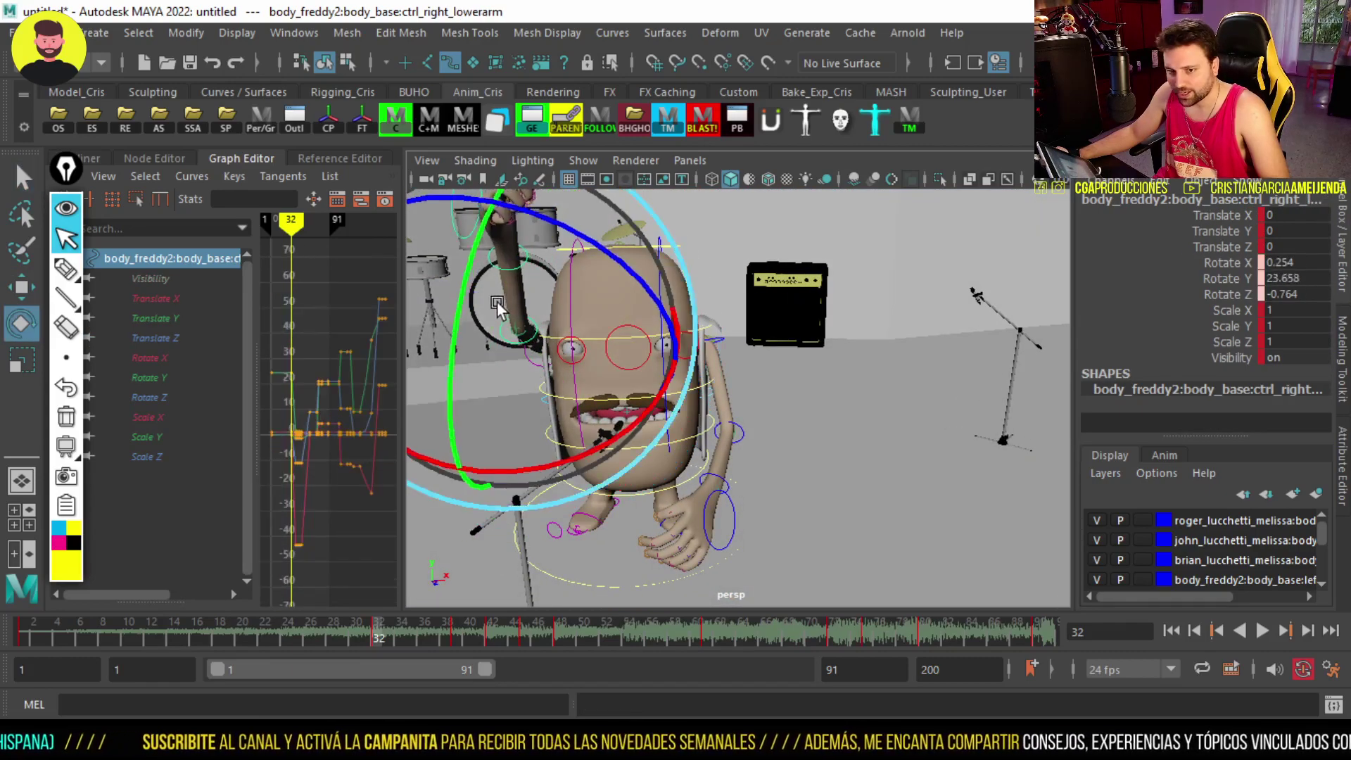
key(q)
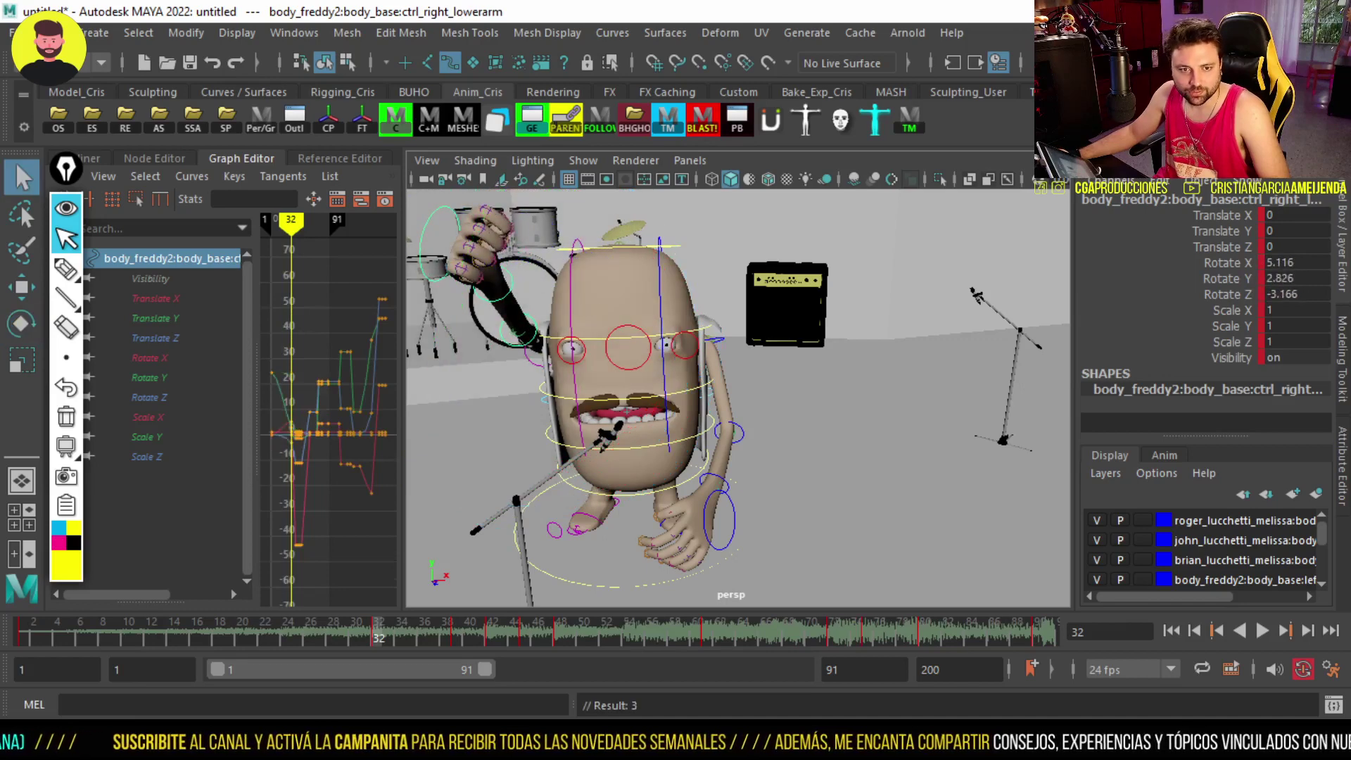
mouse_move(766, 67)
mouse_down()
mouse_move(998, 44)
mouse_move(984, 40)
mouse_up()
Rotate the right forearm slightly further, then select the left upper arm control
key(e)
drag(553, 262, 534, 282)
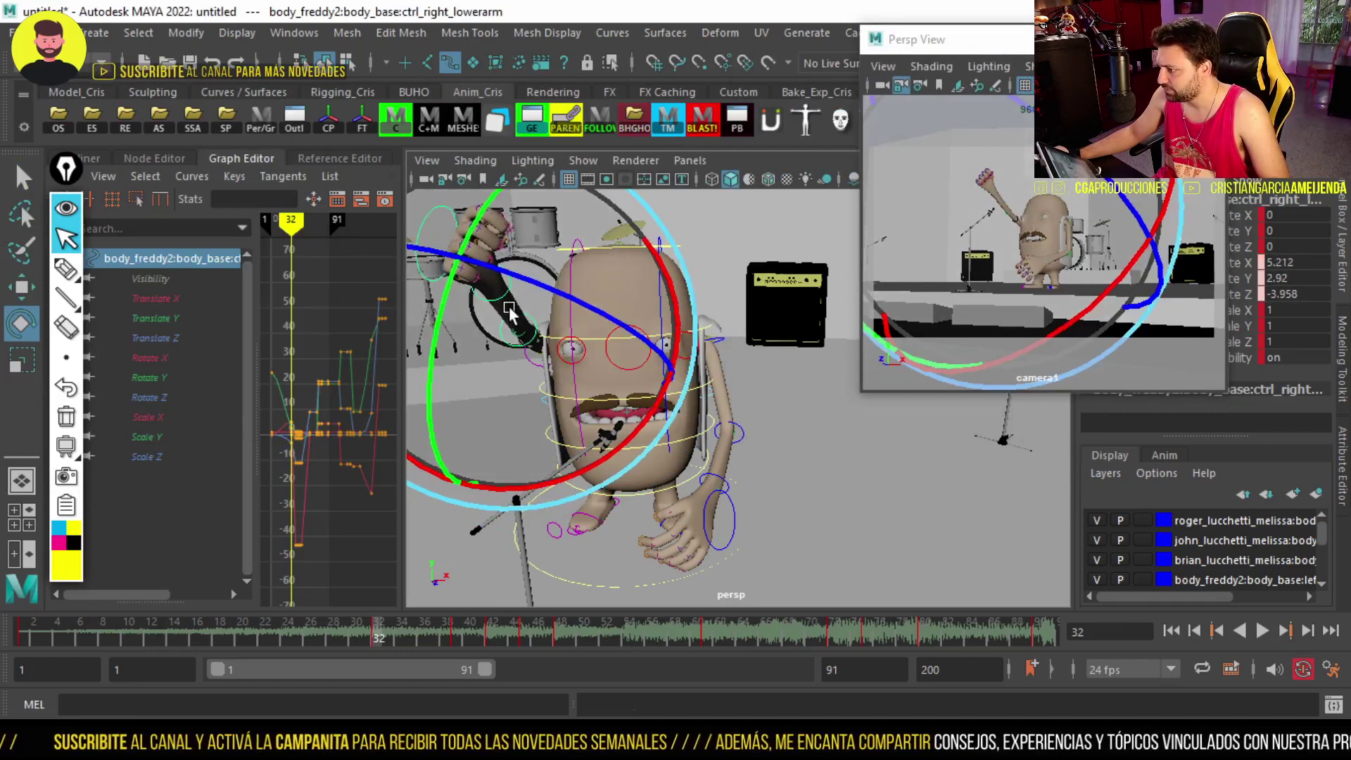
key(q)
alt+drag(634, 310, 748, 307)
click(774, 304)
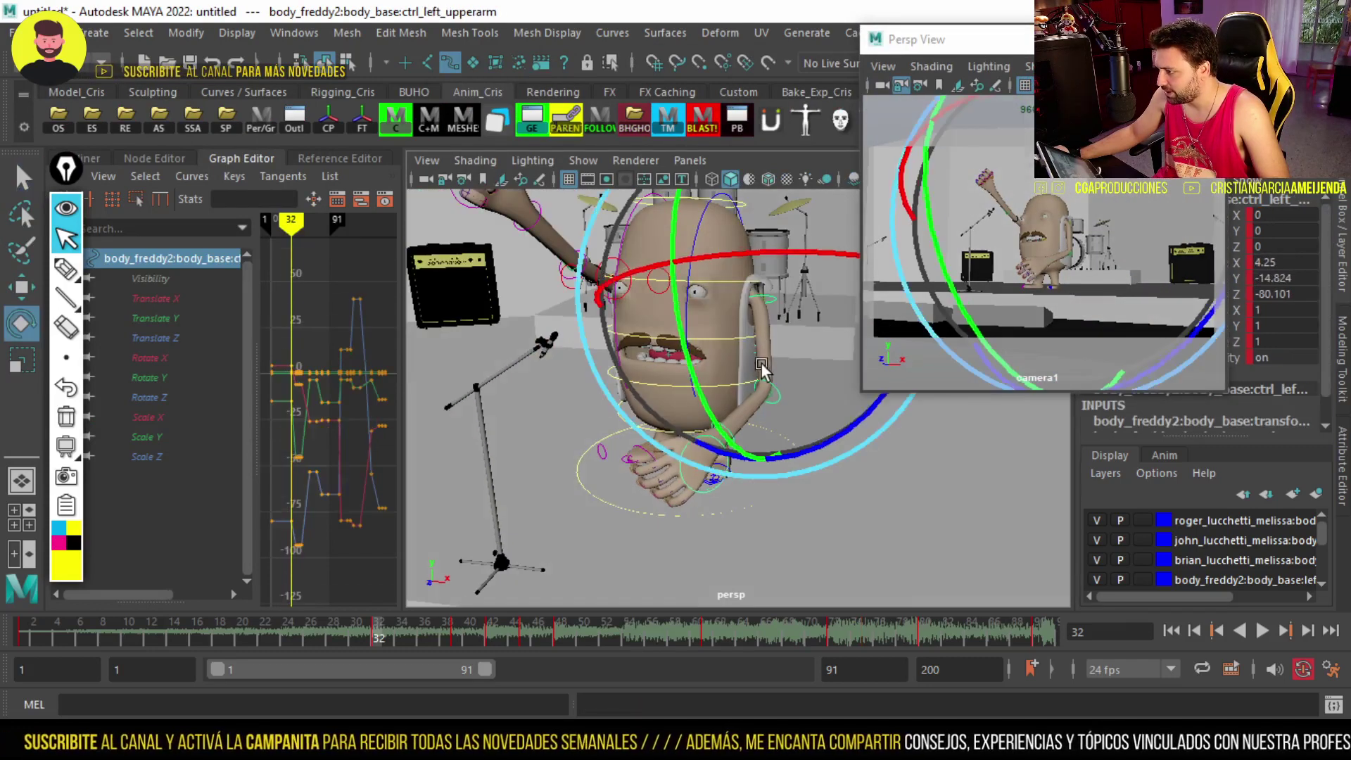
Play back the animation, then replay the opening frames from frame 1 to frame 14
key(alt+v)
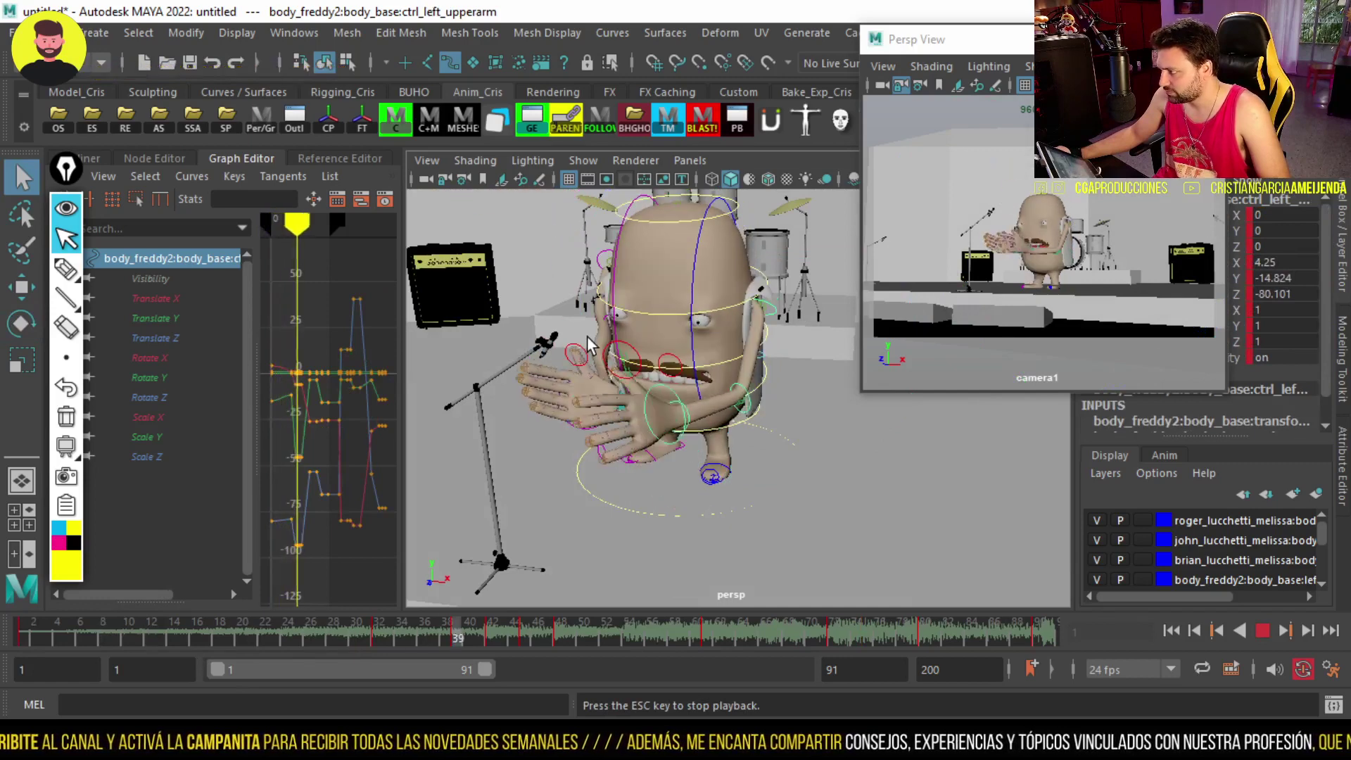
key(alt+v)
key(alt+shift+v)
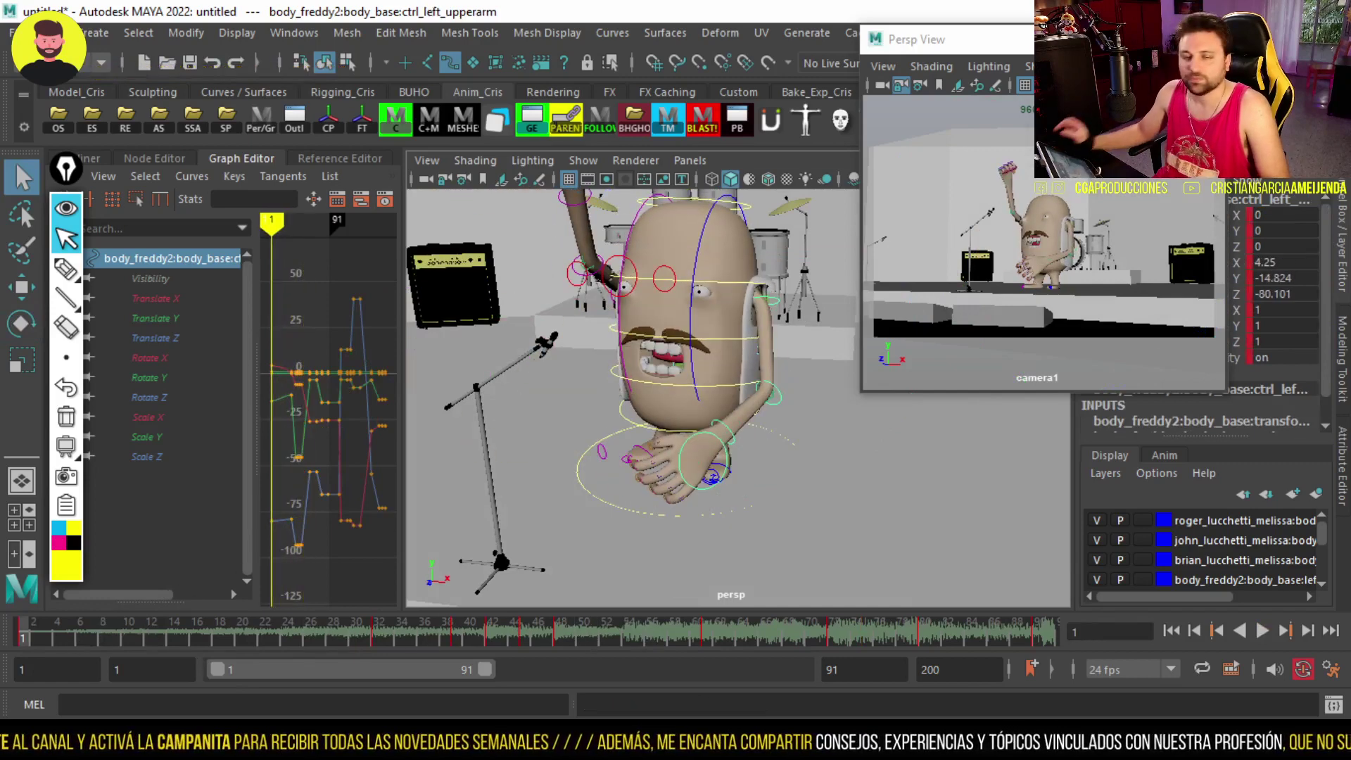
key(alt+v)
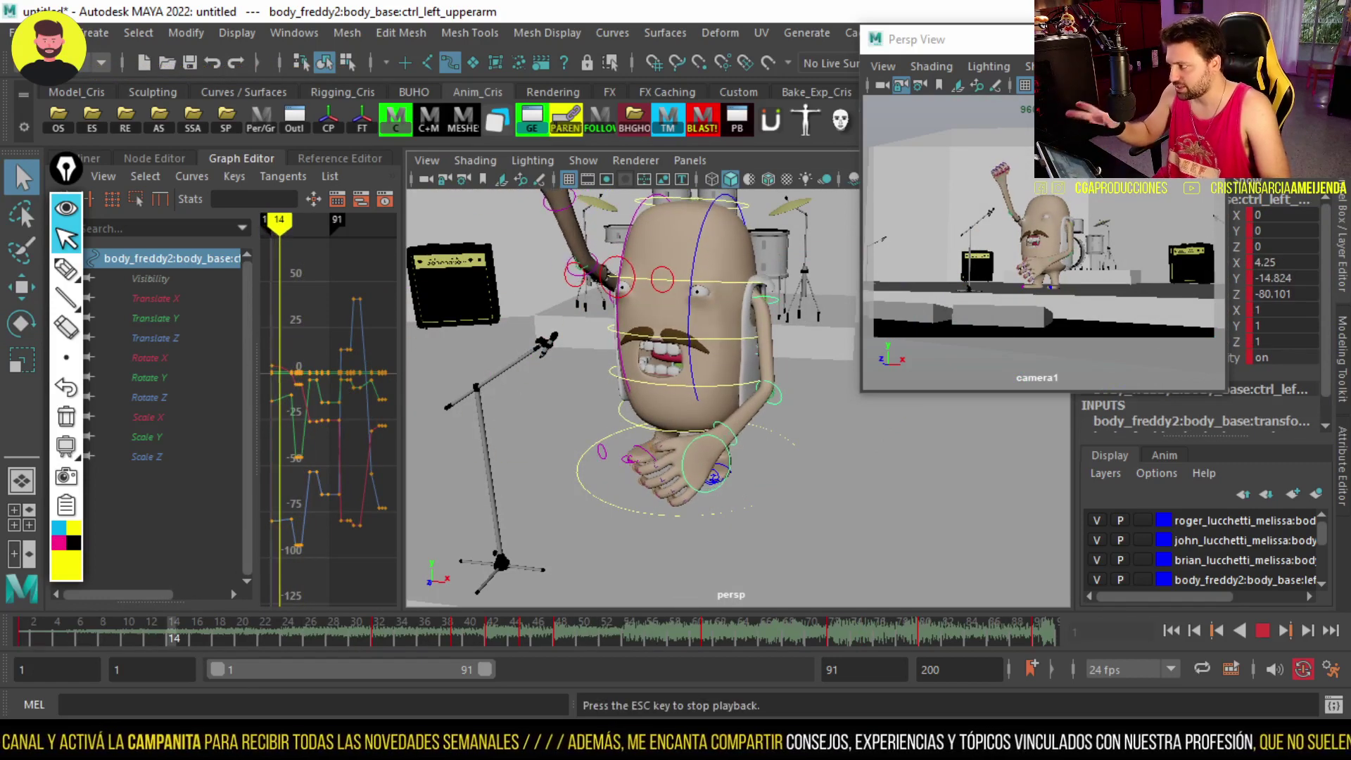
key(alt+v)
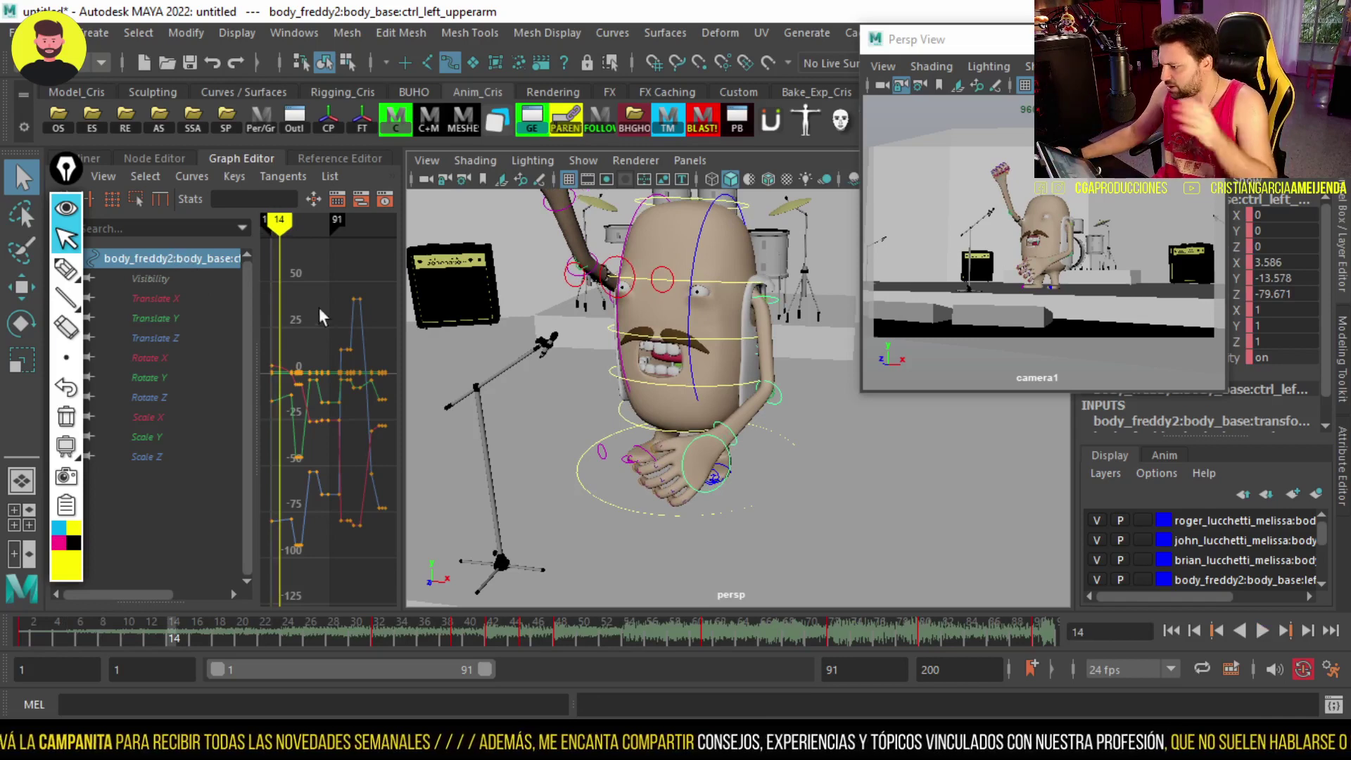
Shift the visible frame range to 40–130 and replay repeatedly, stopping at frame 80
click(381, 626)
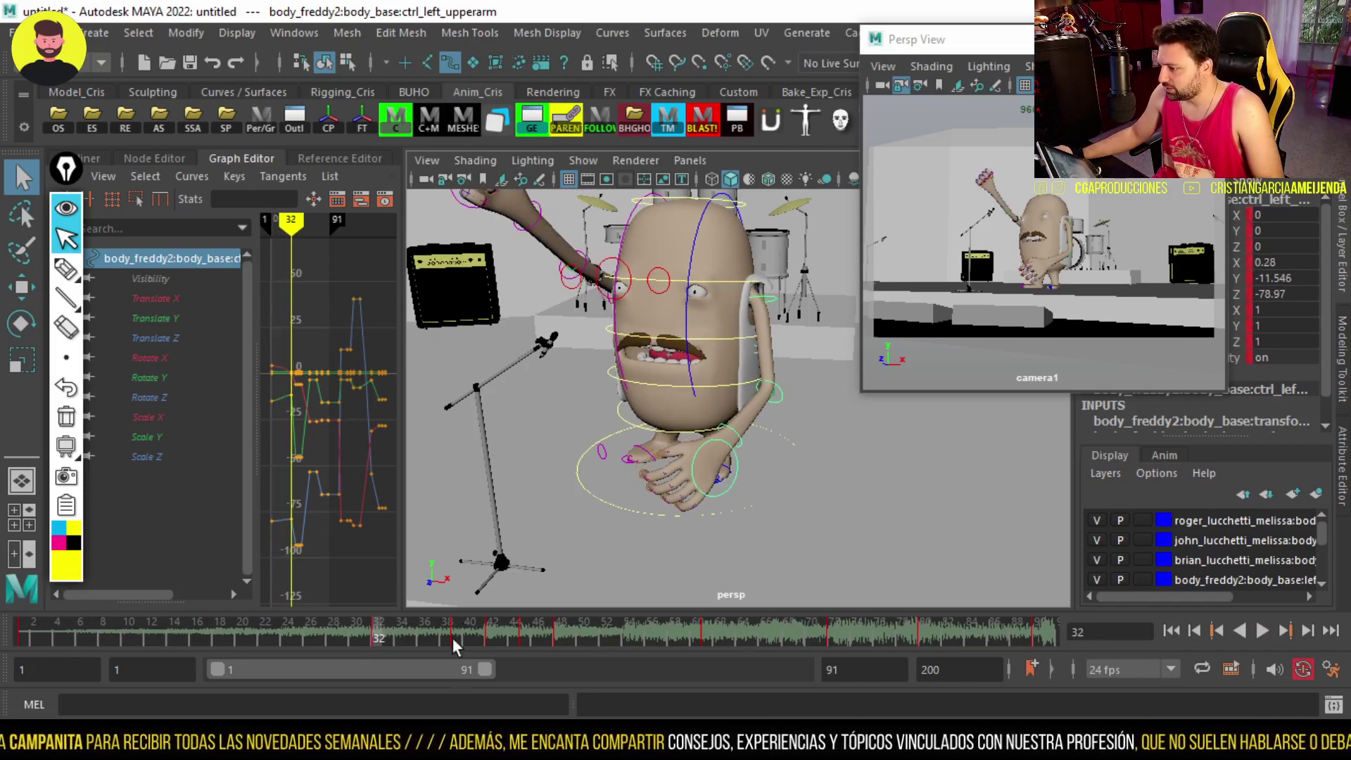
drag(490, 667, 576, 664)
key(alt+v)
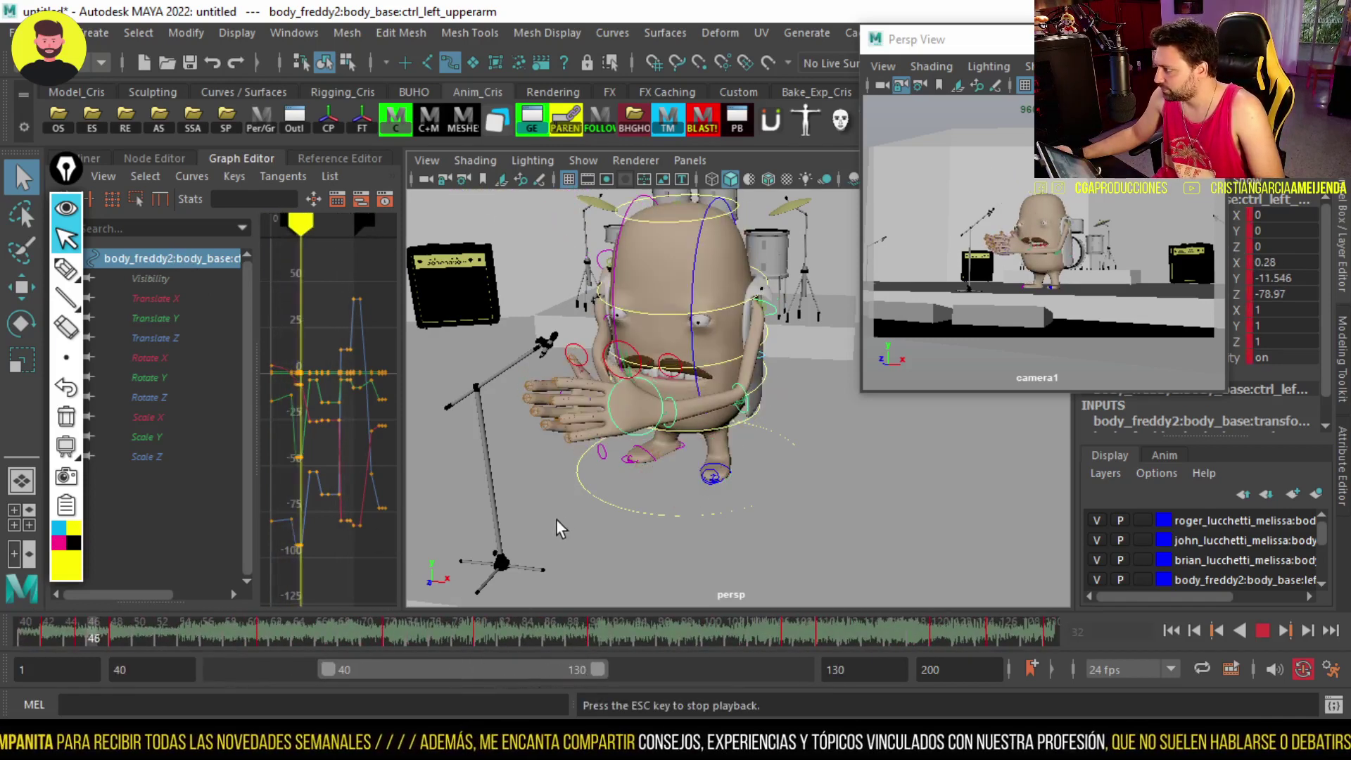
key(Escape)
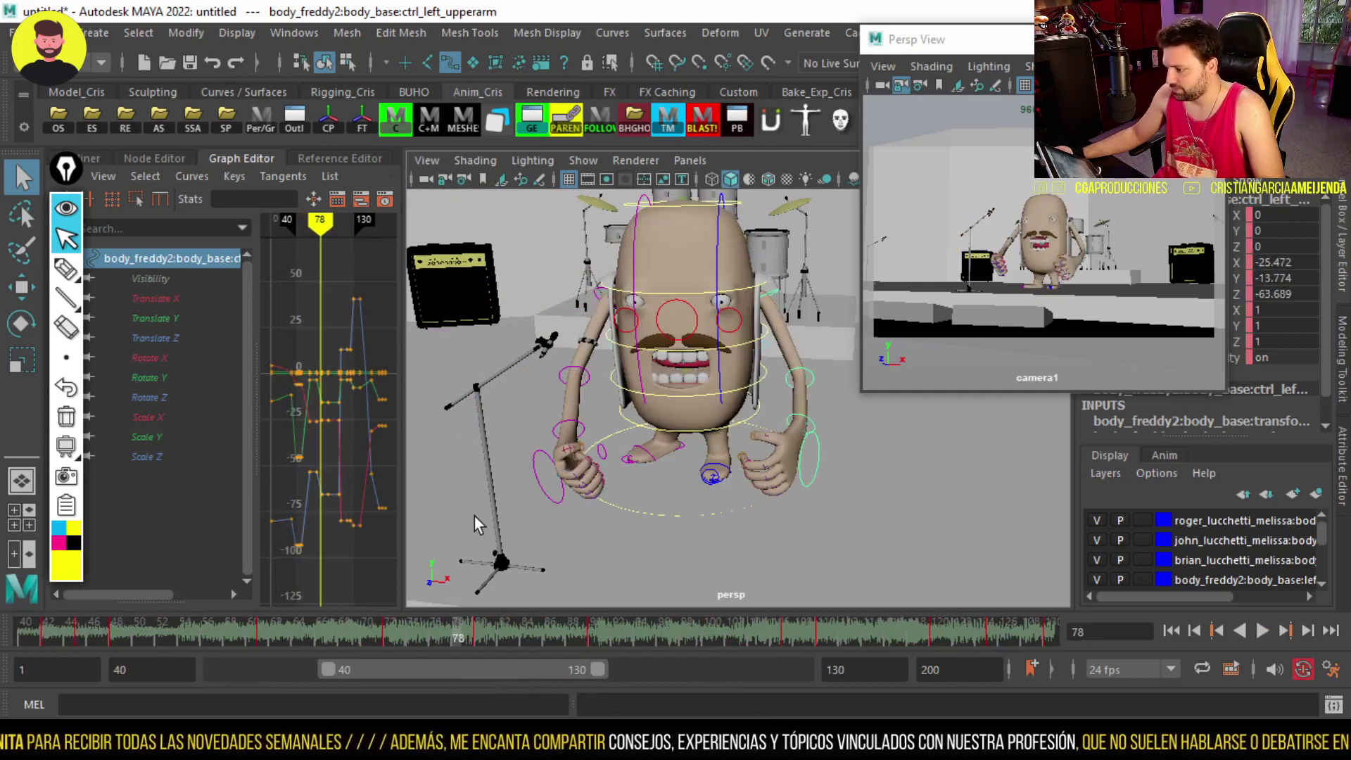
key(alt+v)
key(Escape)
key(alt+v)
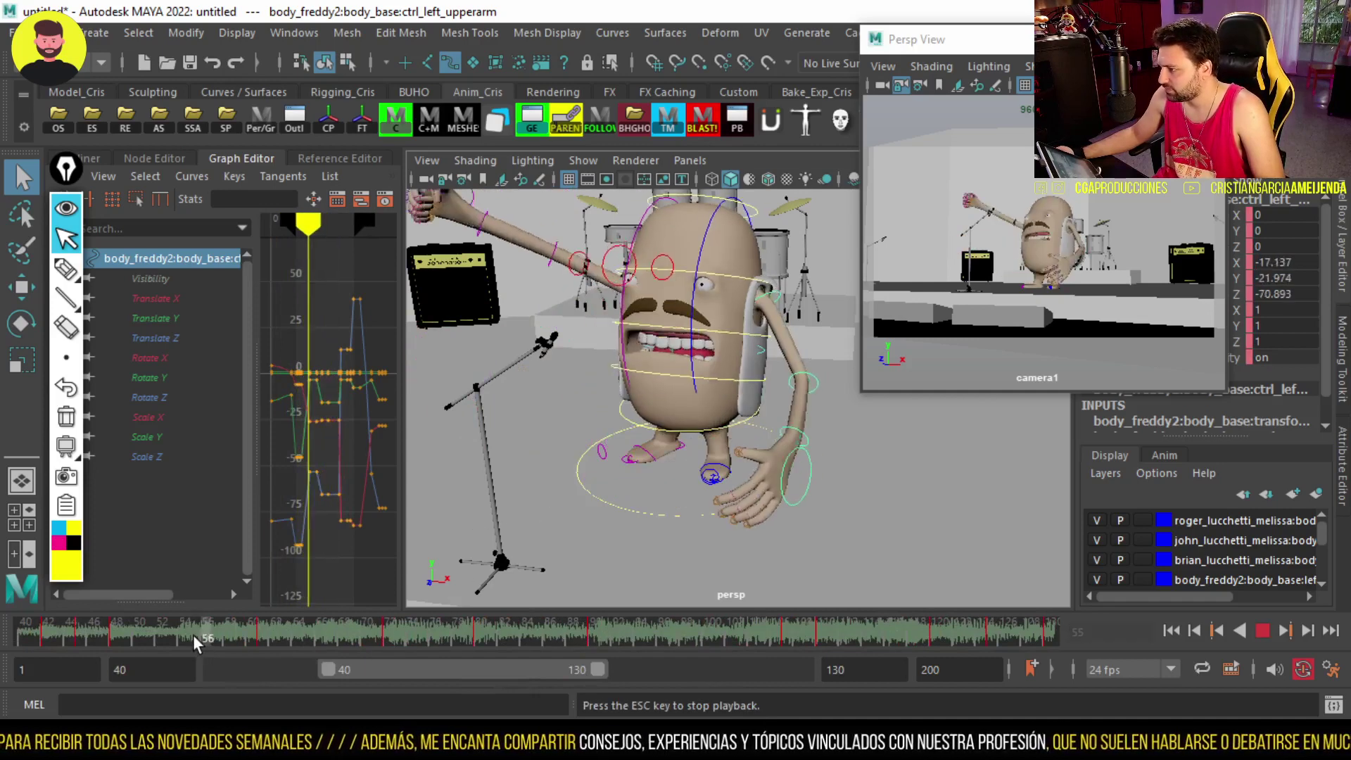
key(Escape)
key(alt+v)
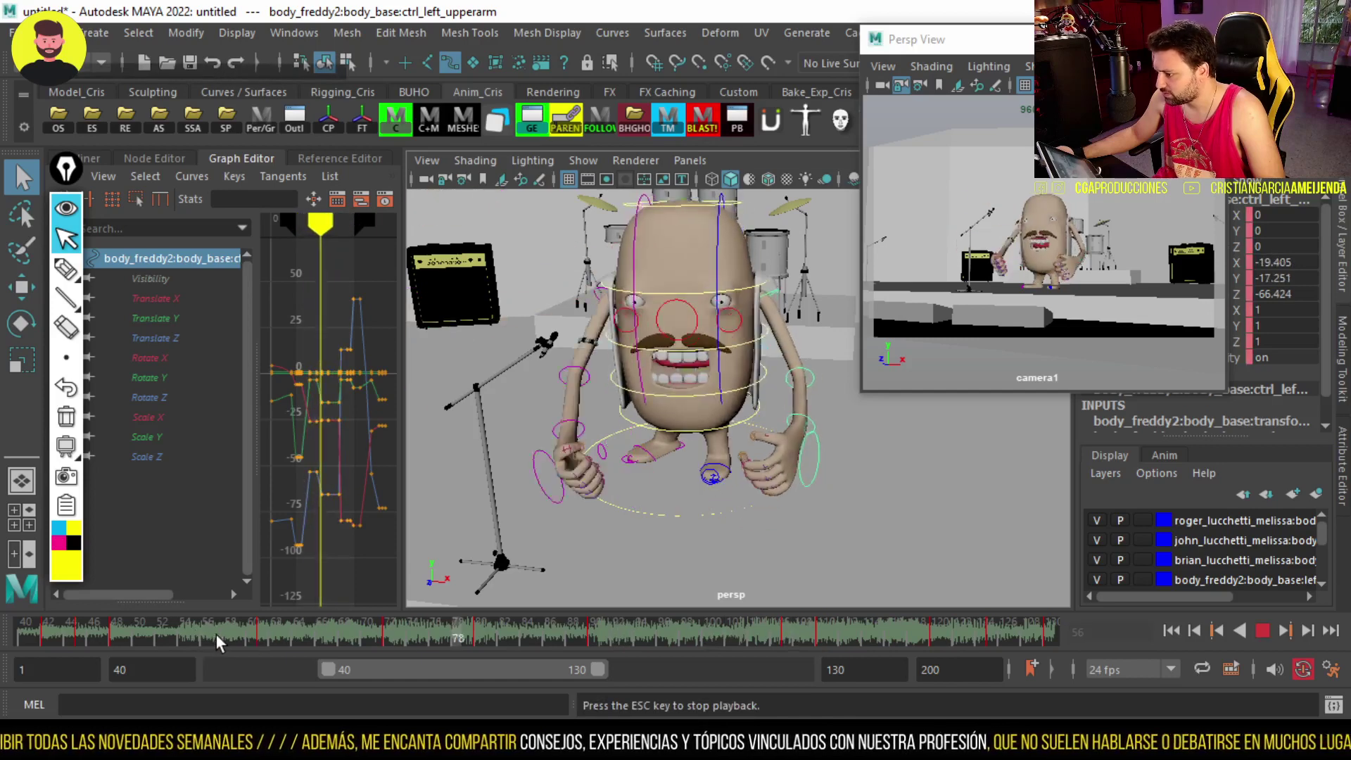
key(Escape)
mouse_move(591, 394)
alt+mouse_down()
mouse_move(689, 247)
mouse_move(591, 277)
alt+mouse_up()
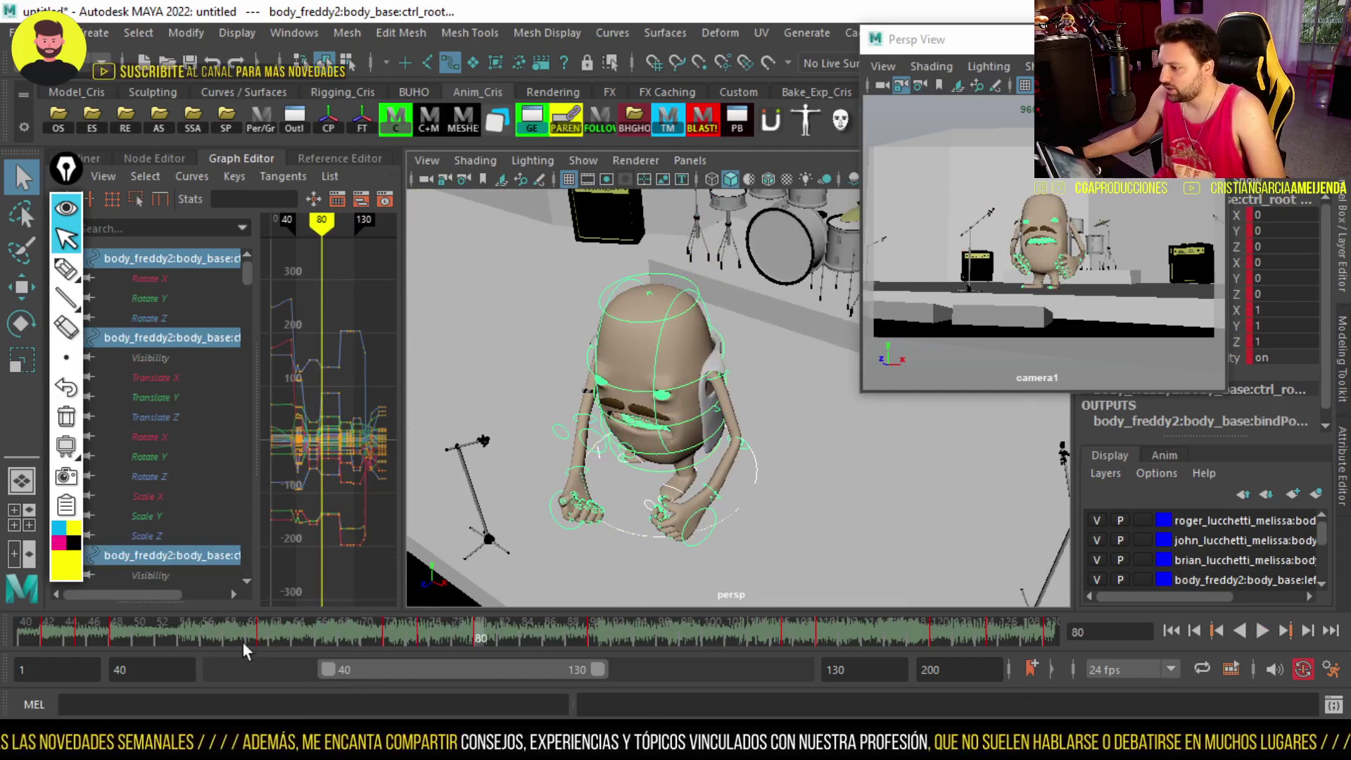
key(alt+v)
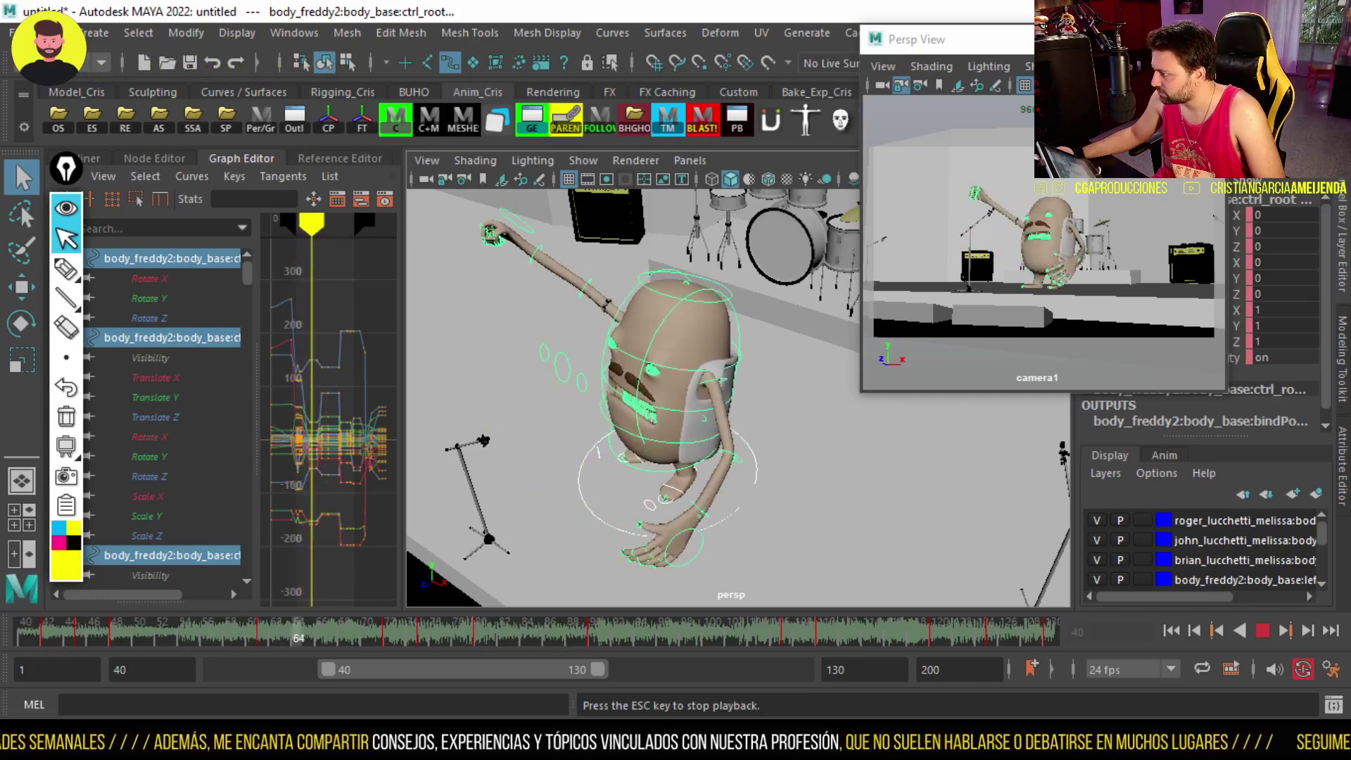
drag(139, 626, 299, 644)
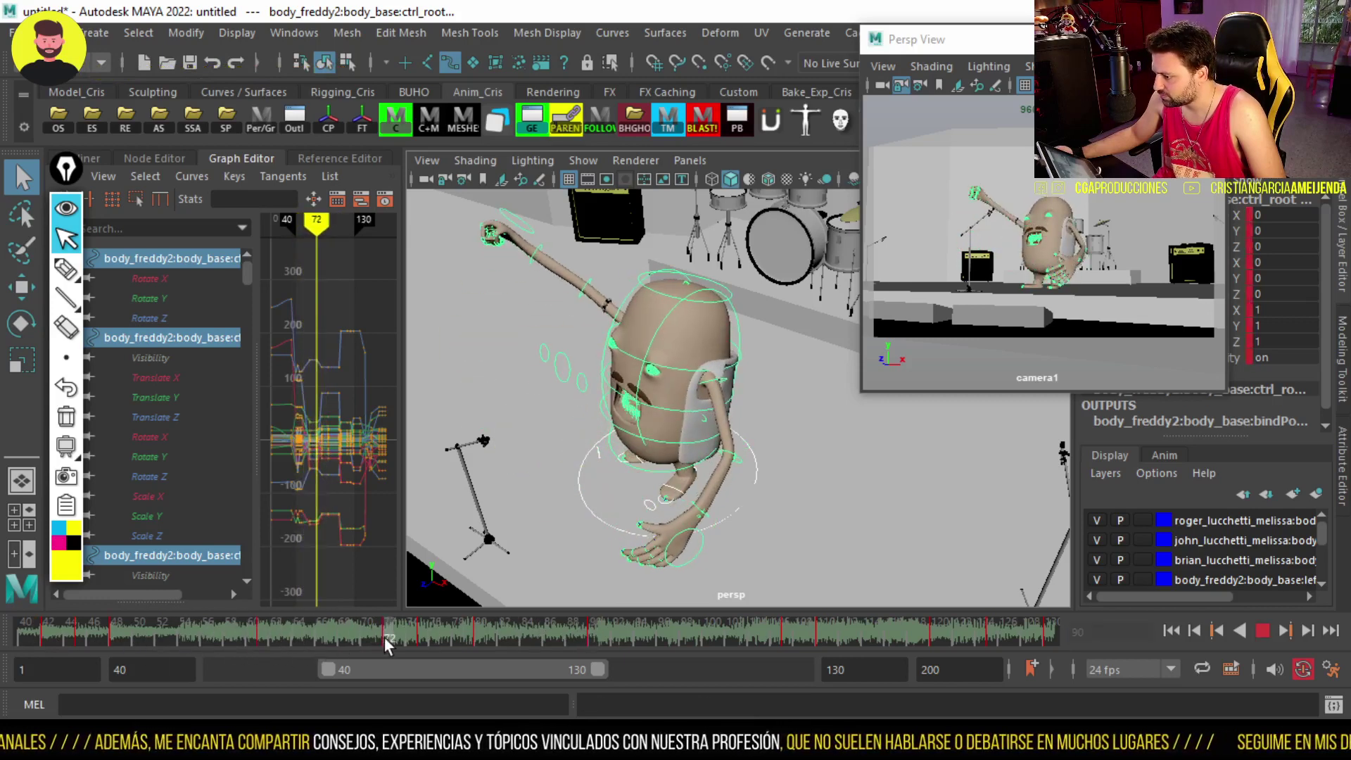
key(Escape)
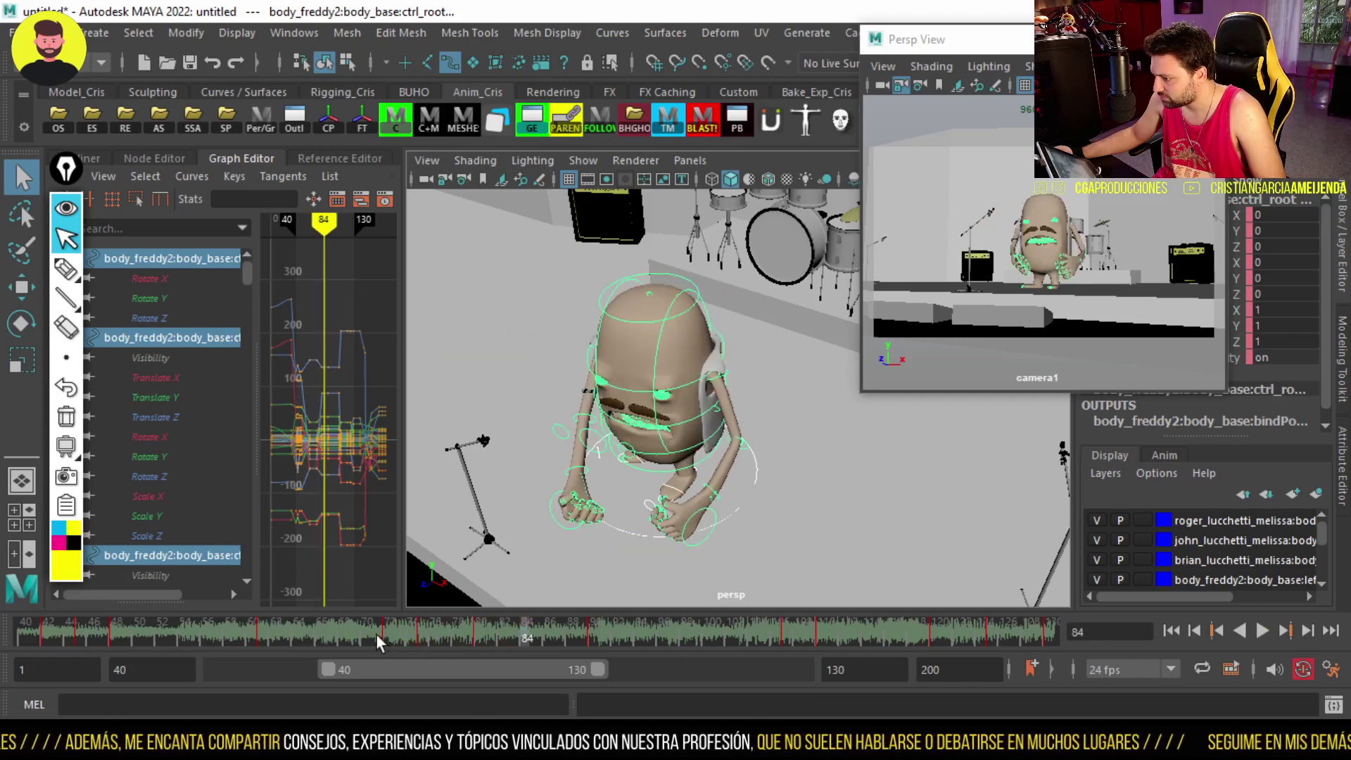
shift+drag(411, 634, 559, 636)
key(alt+v)
key(alt+v)
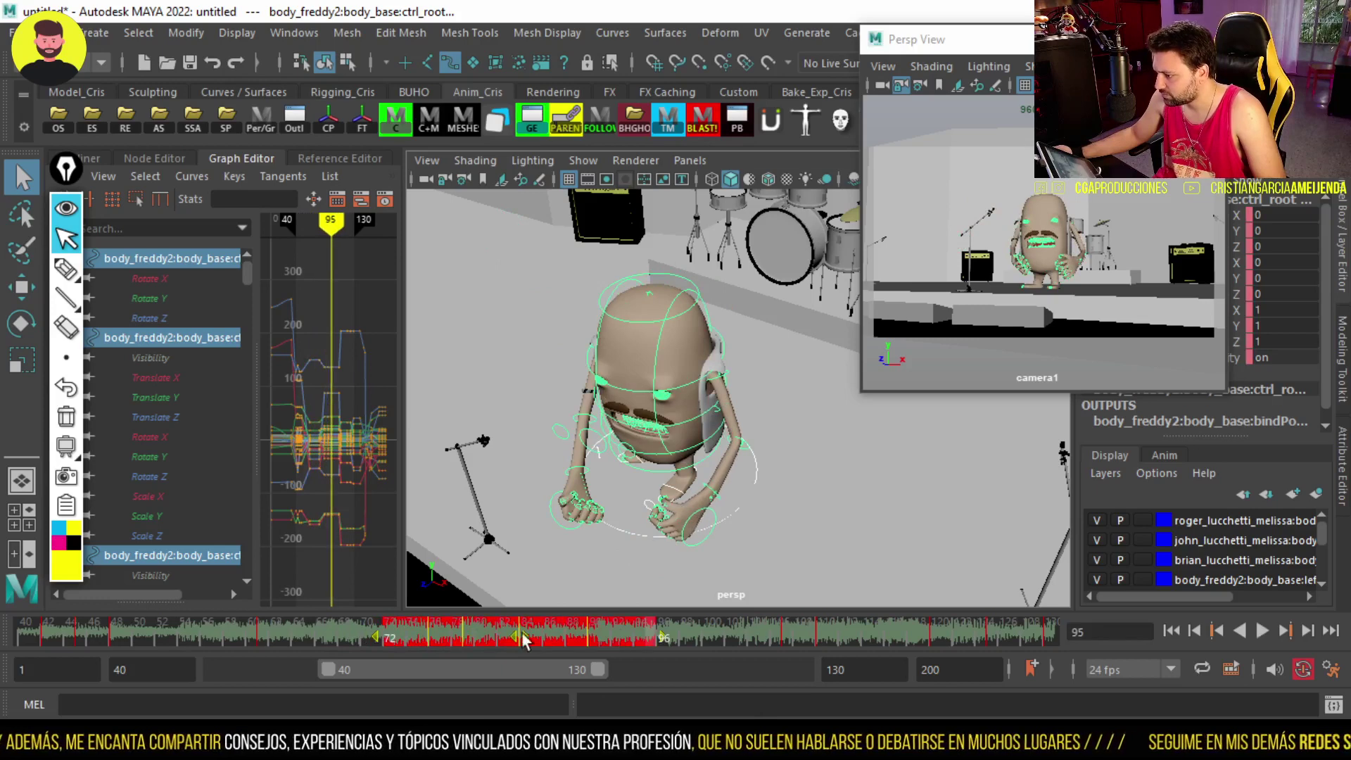
click(213, 635)
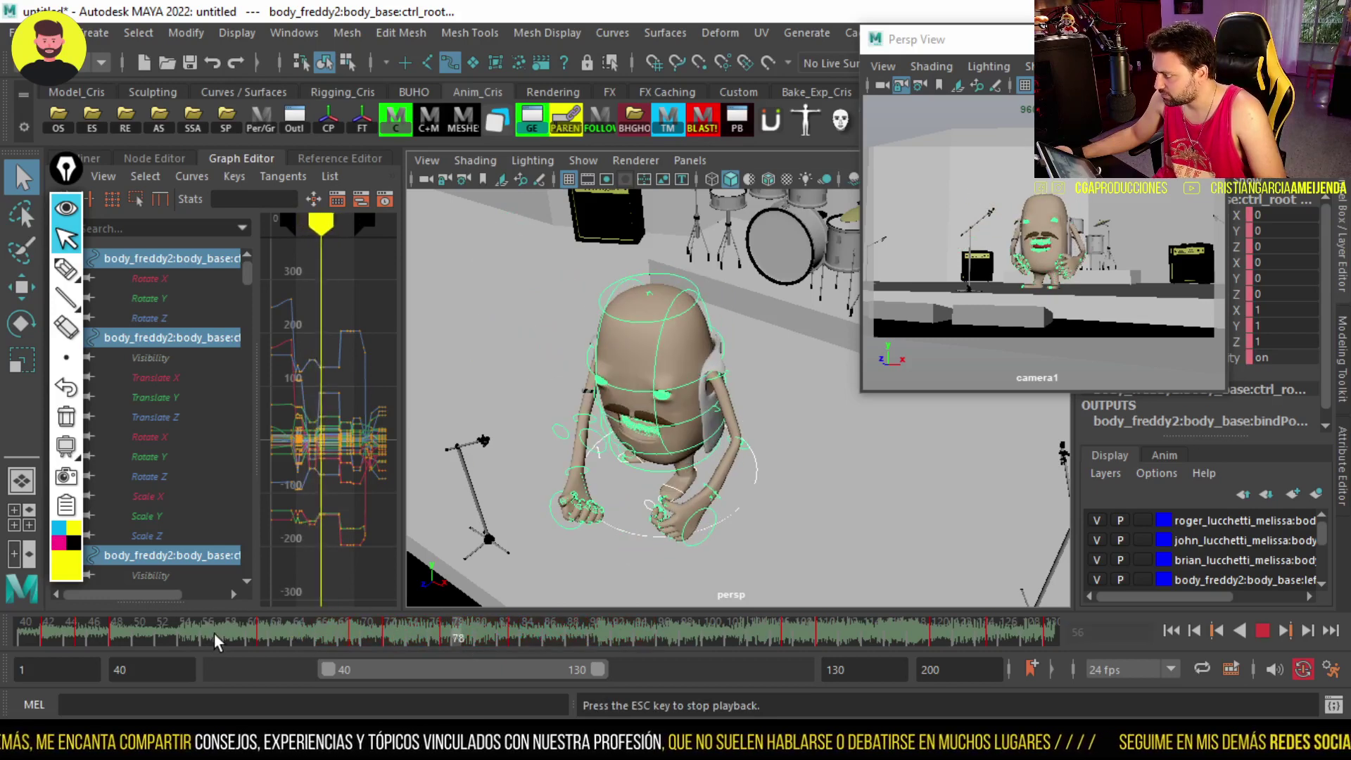
click(156, 629)
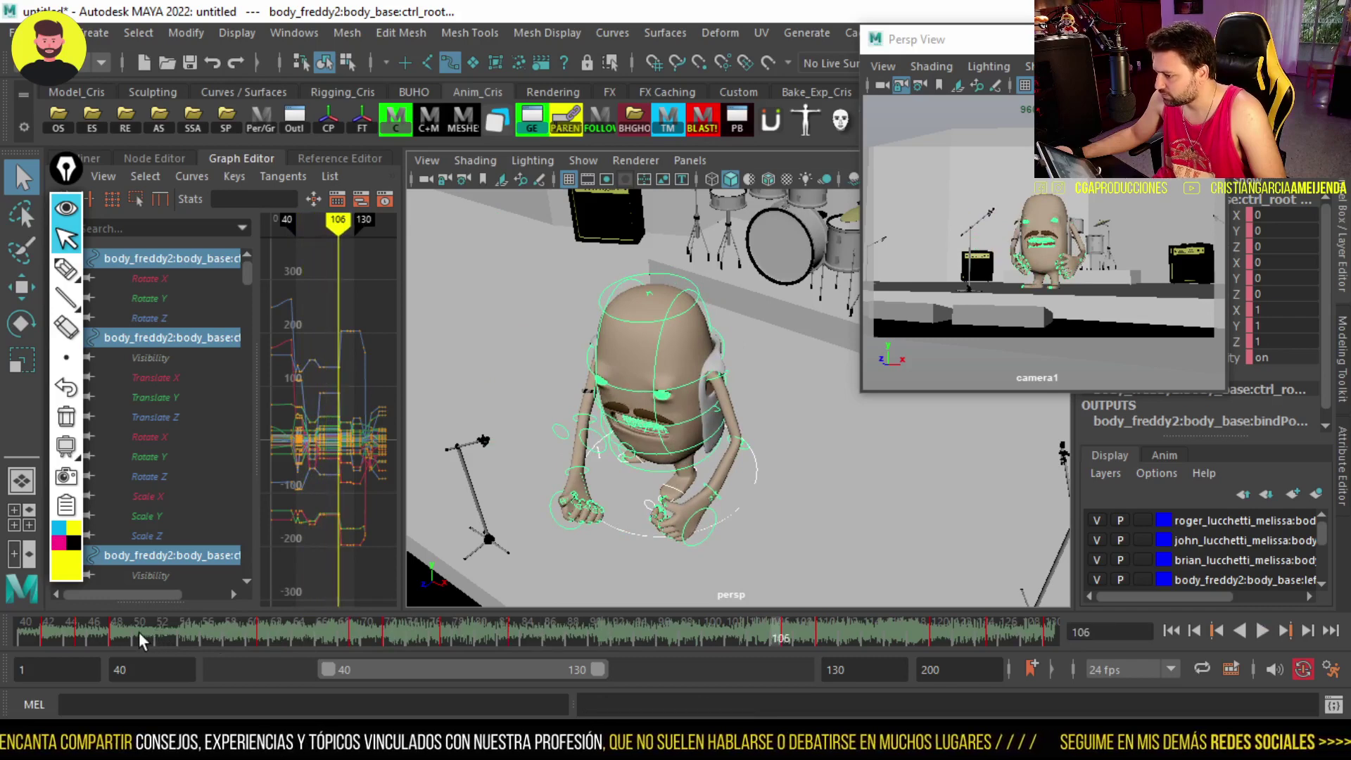
key(Escape)
key(alt+v)
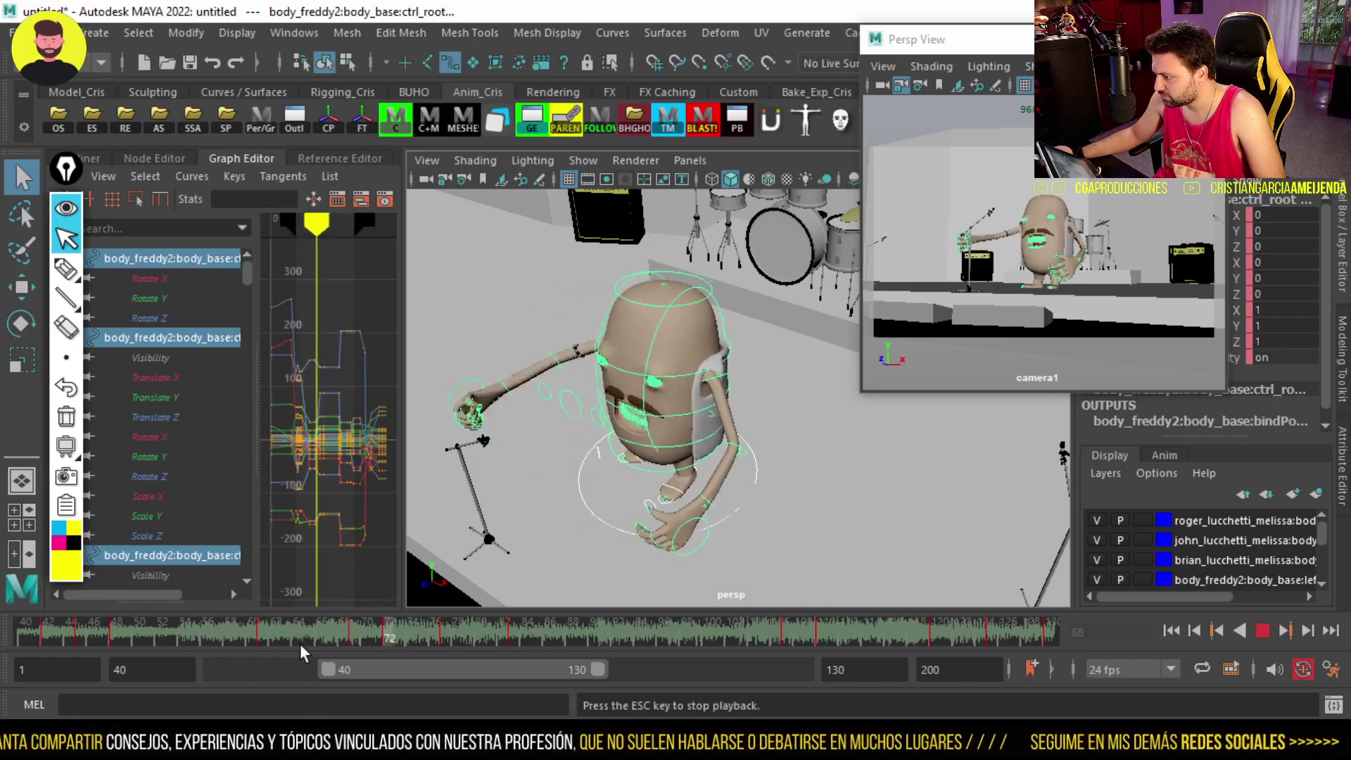
key(alt+v)
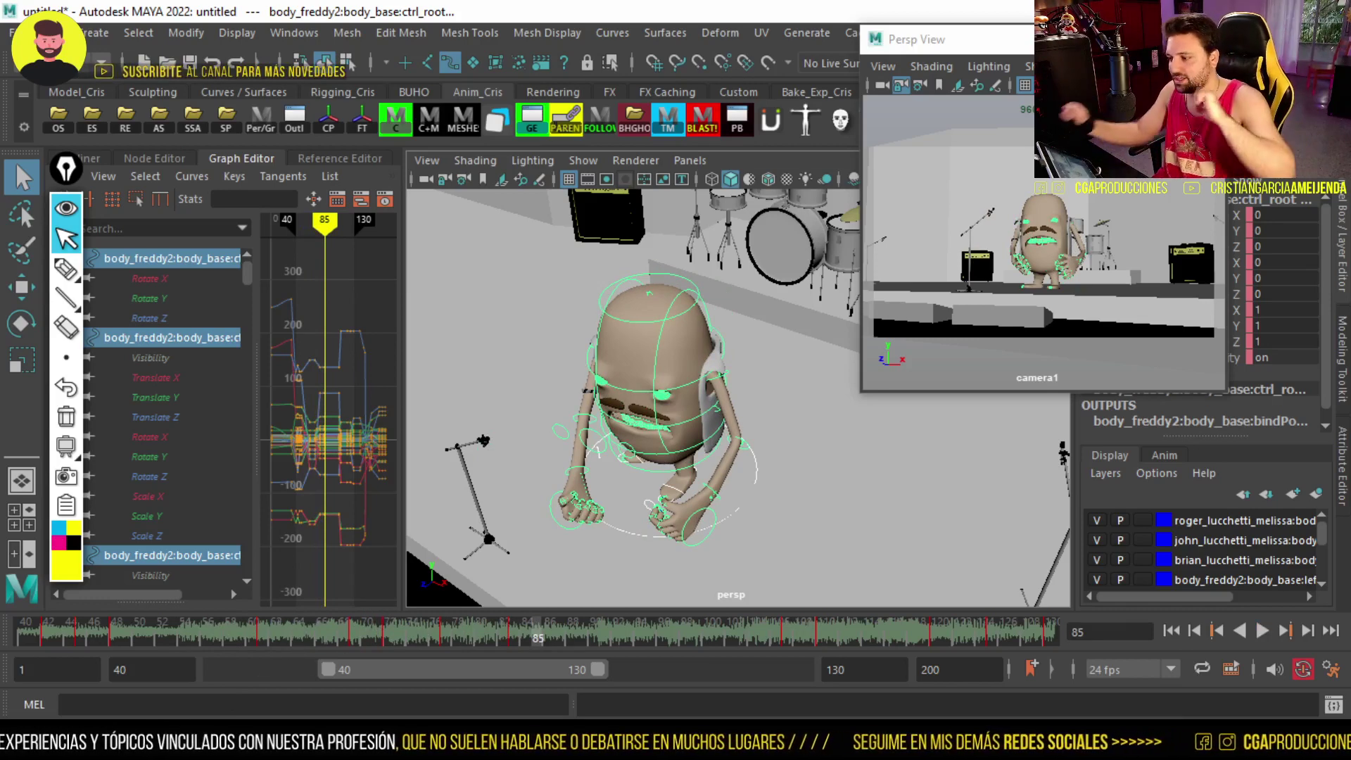
key(ctrl+z)
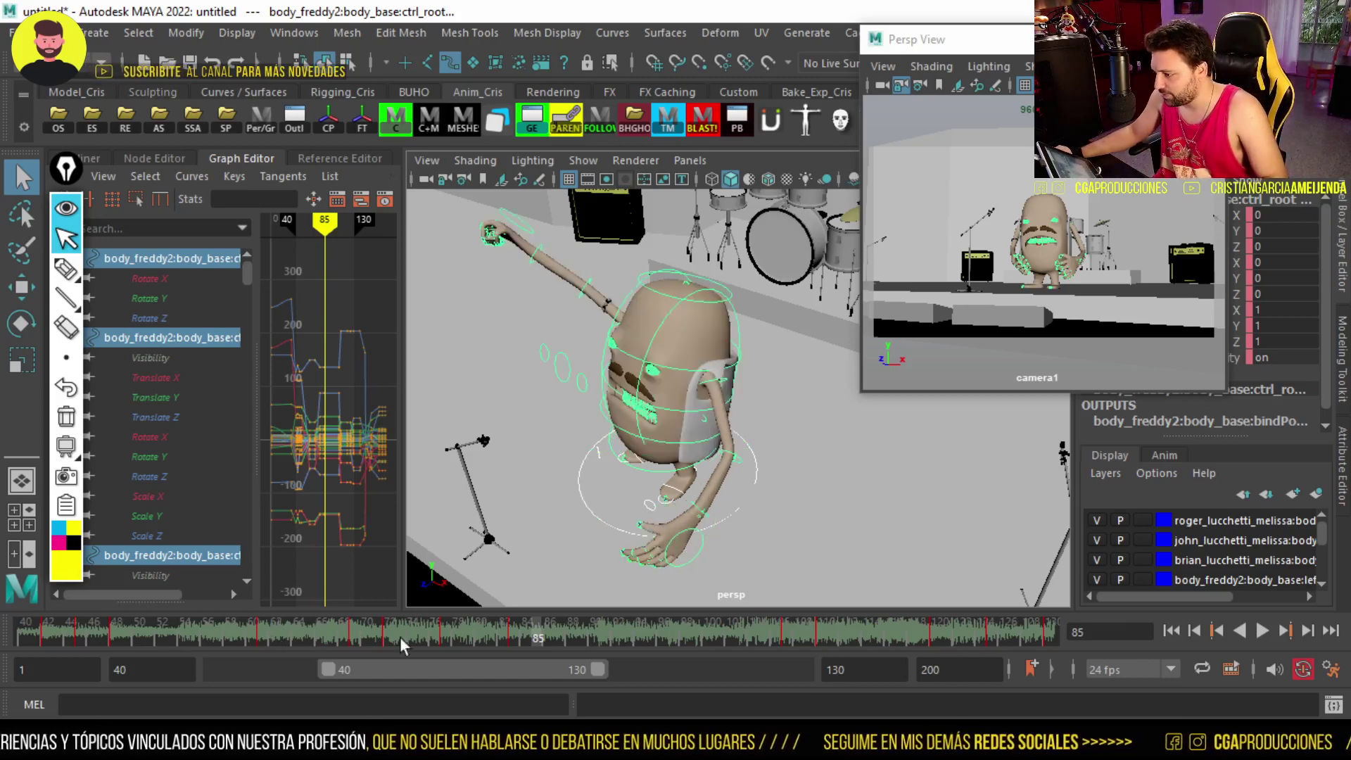
key(alt+v)
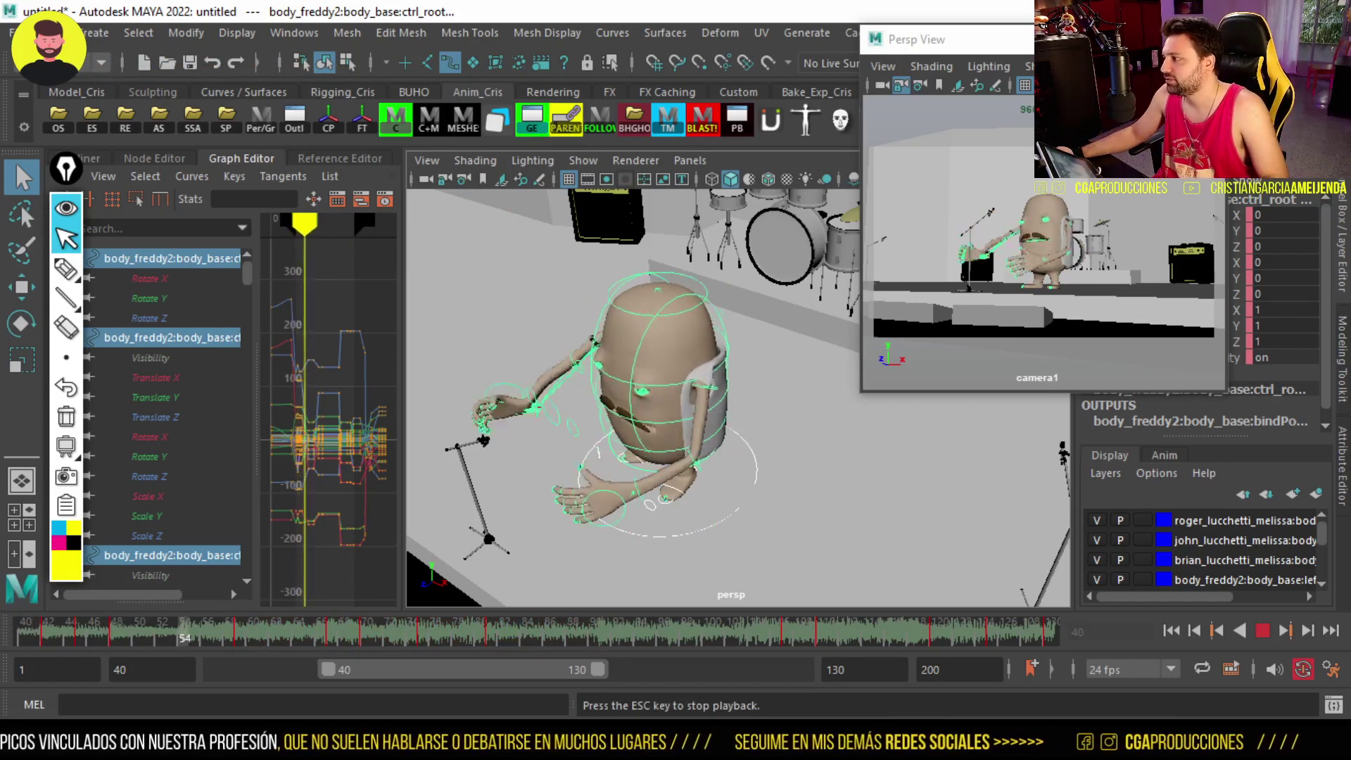
key(Escape)
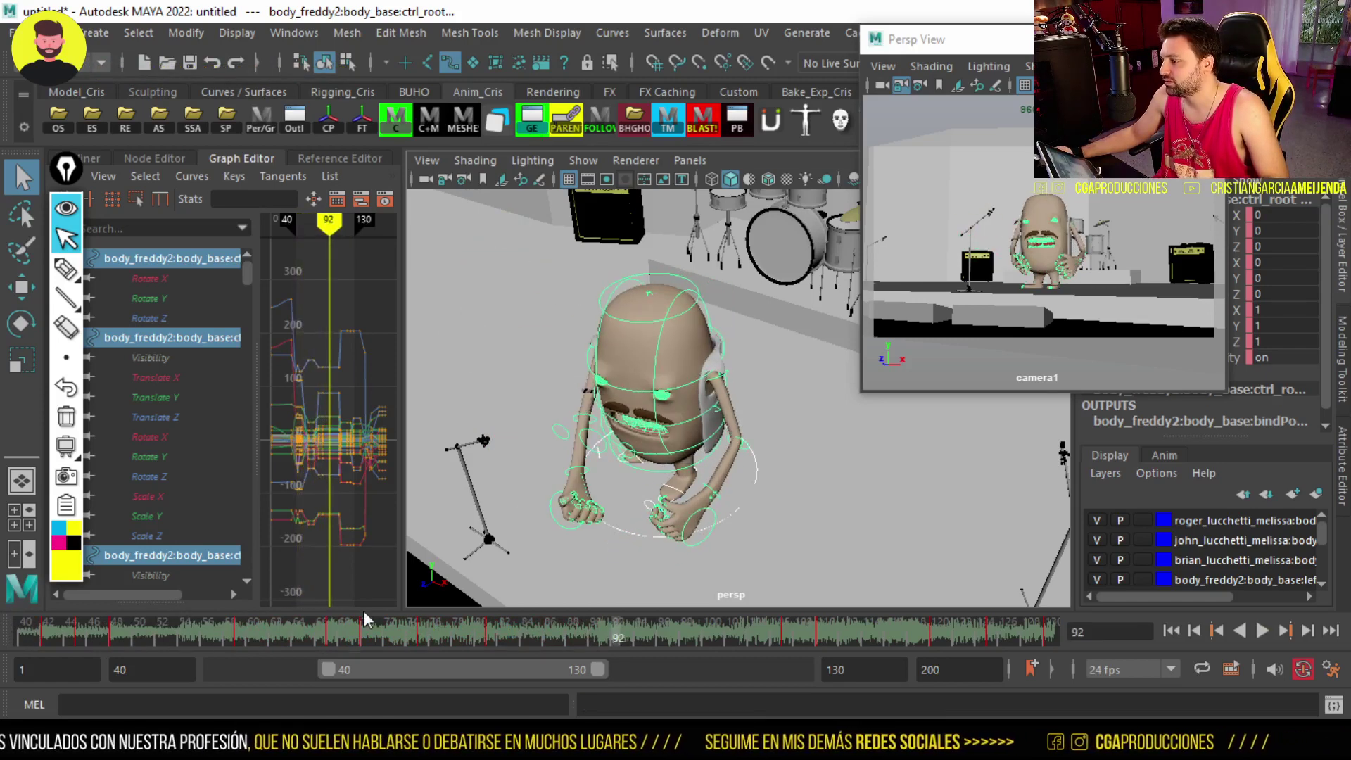
key(alt+v)
key(Escape)
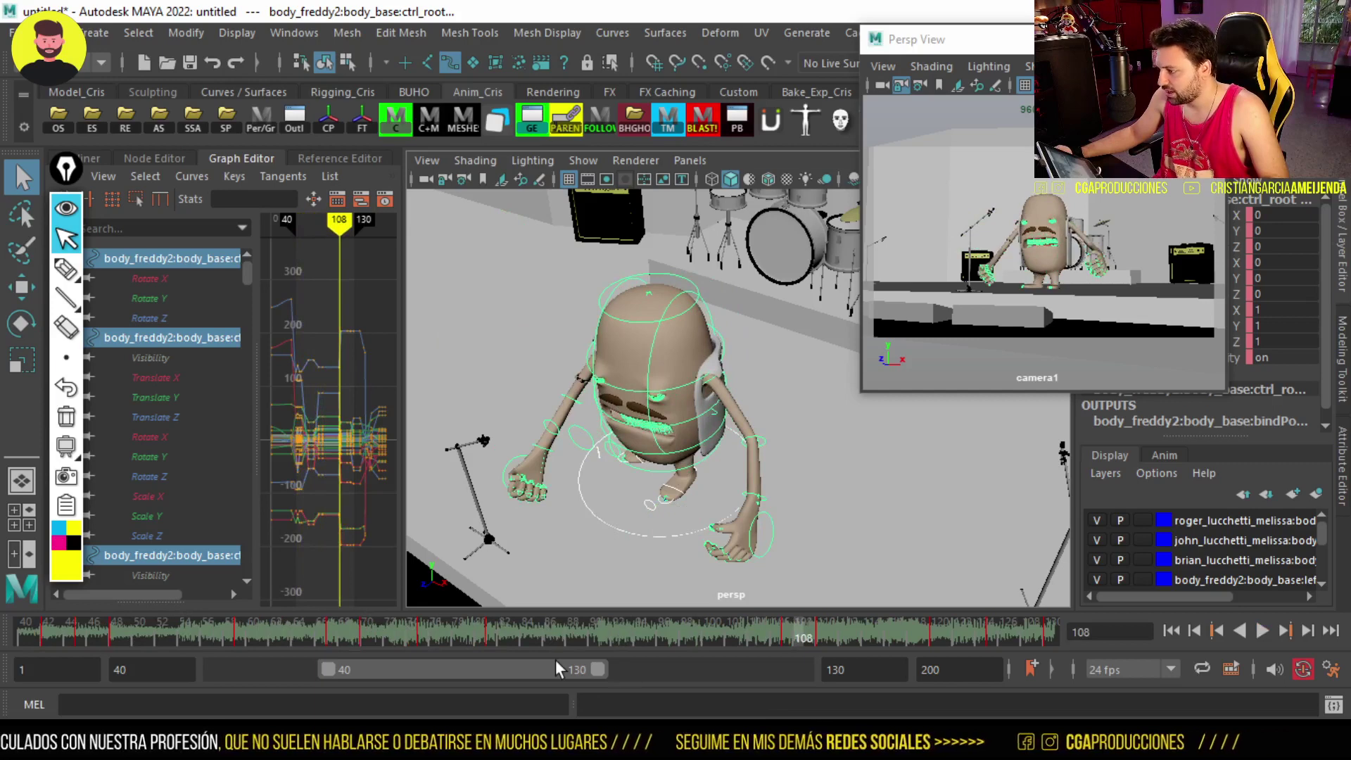
Shift the range to 53–143 and compare the poses at keys 107 and 110
drag(555, 668, 593, 669)
key(alt+v)
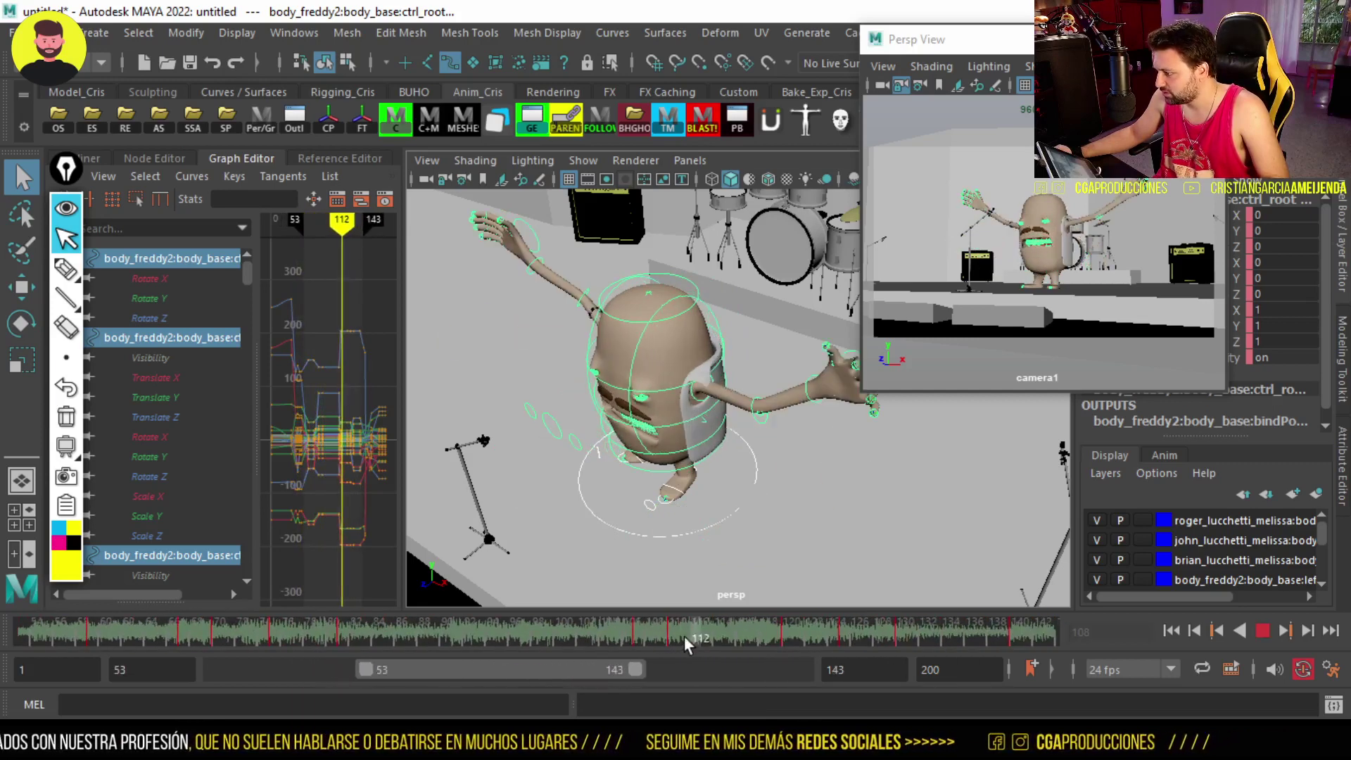
drag(684, 635, 635, 637)
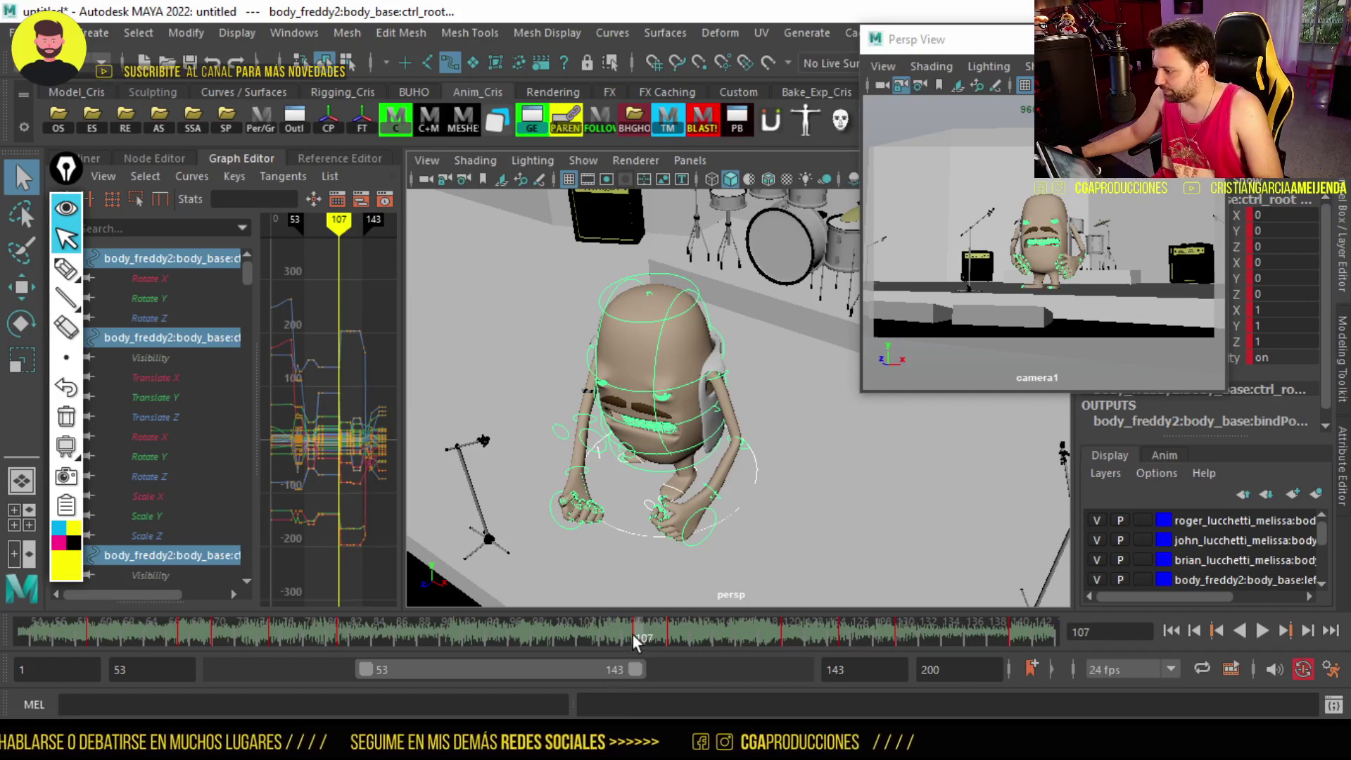
key(period)
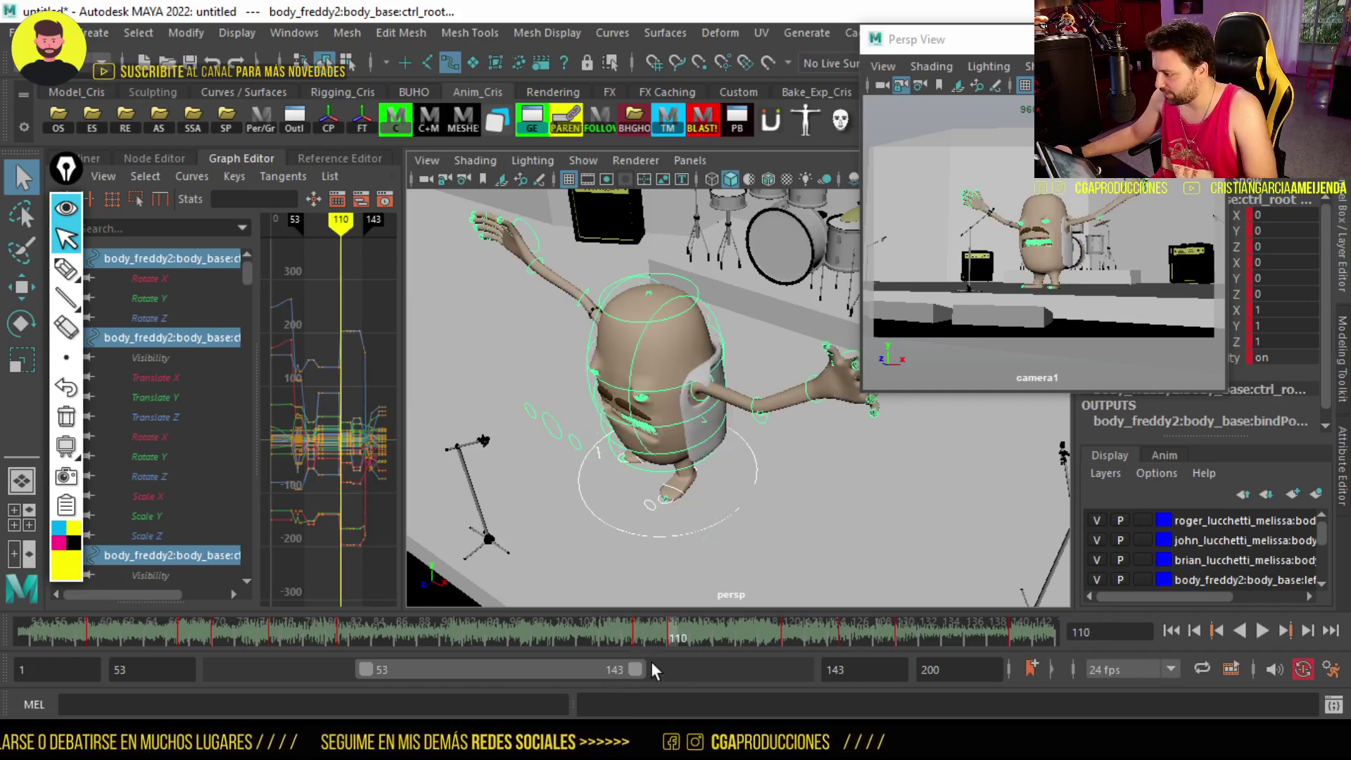
key(comma)
key(period)
key(comma)
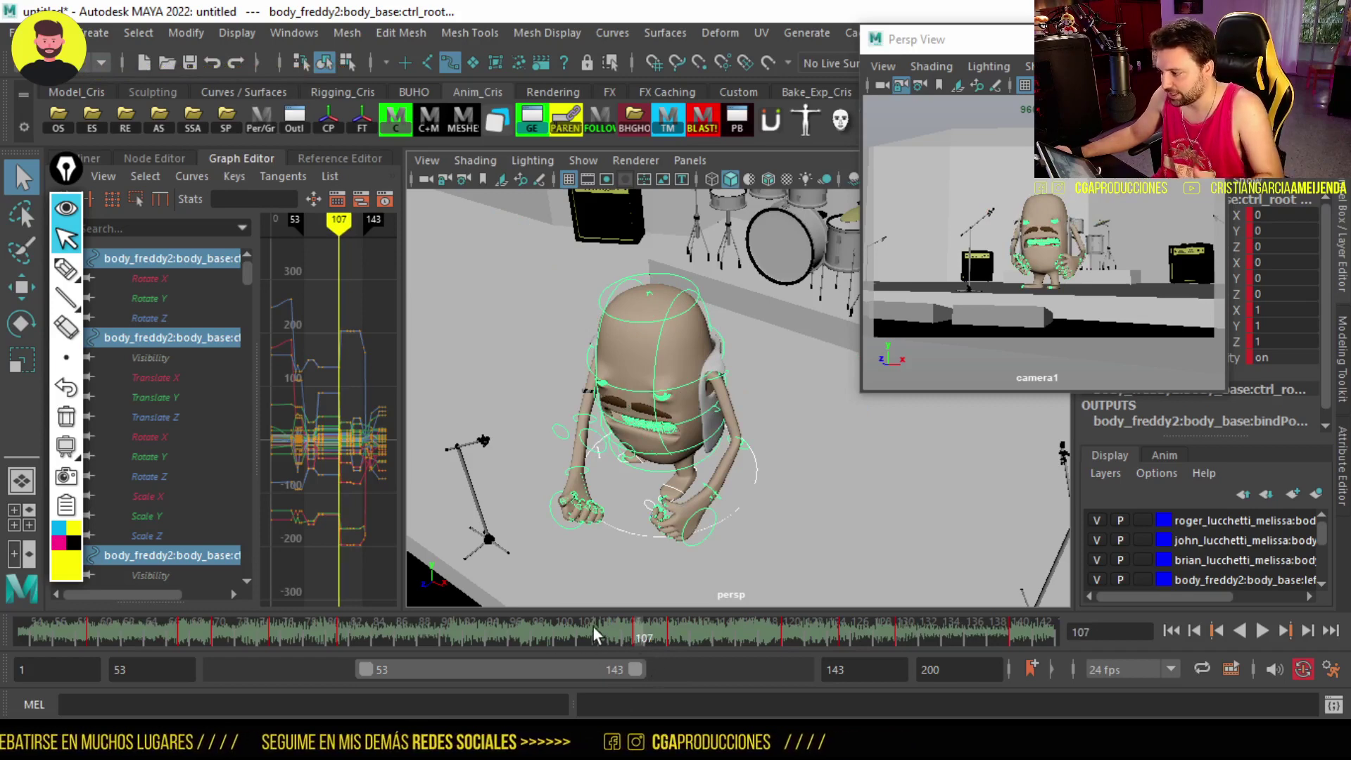
key(alt+v)
Scrub and play the arm raise between frames 97 and 108, stopping near frame 100
drag(586, 634, 689, 641)
click(783, 645)
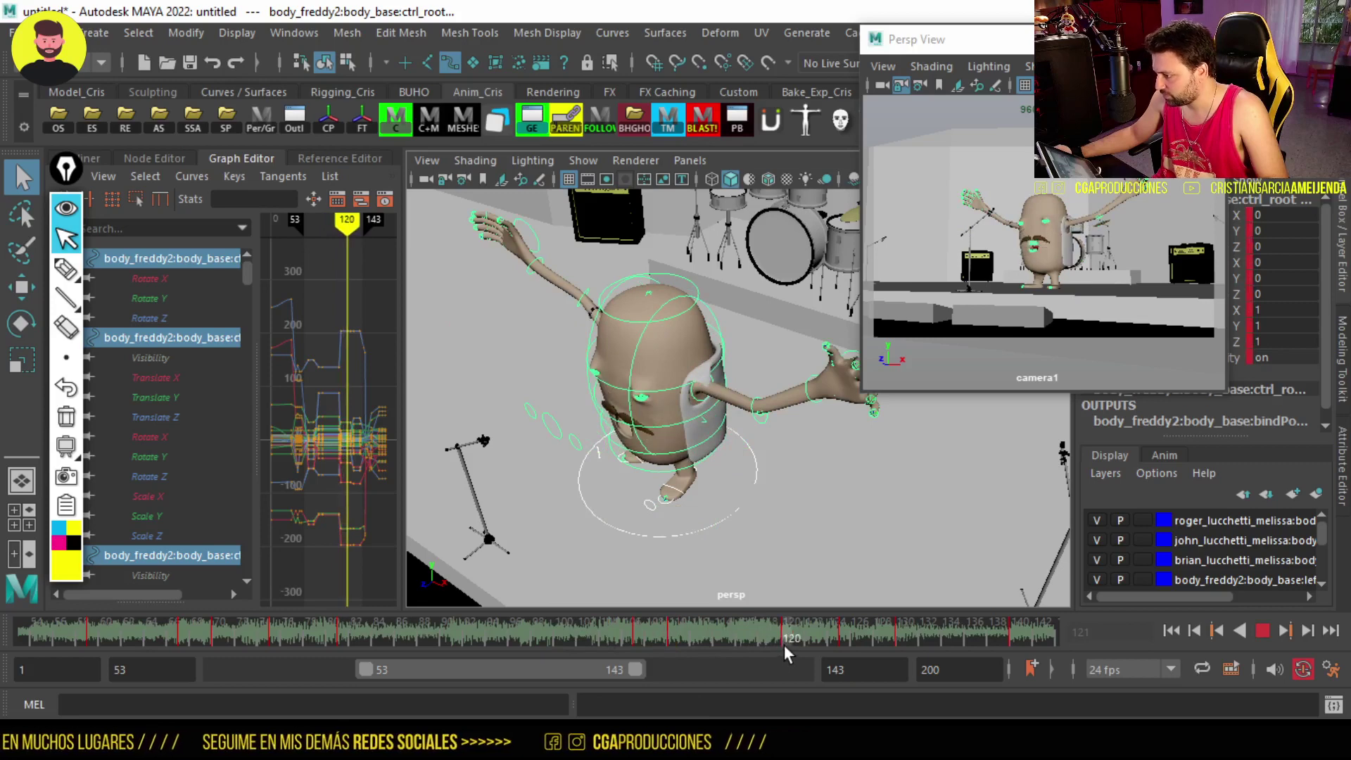
click(525, 636)
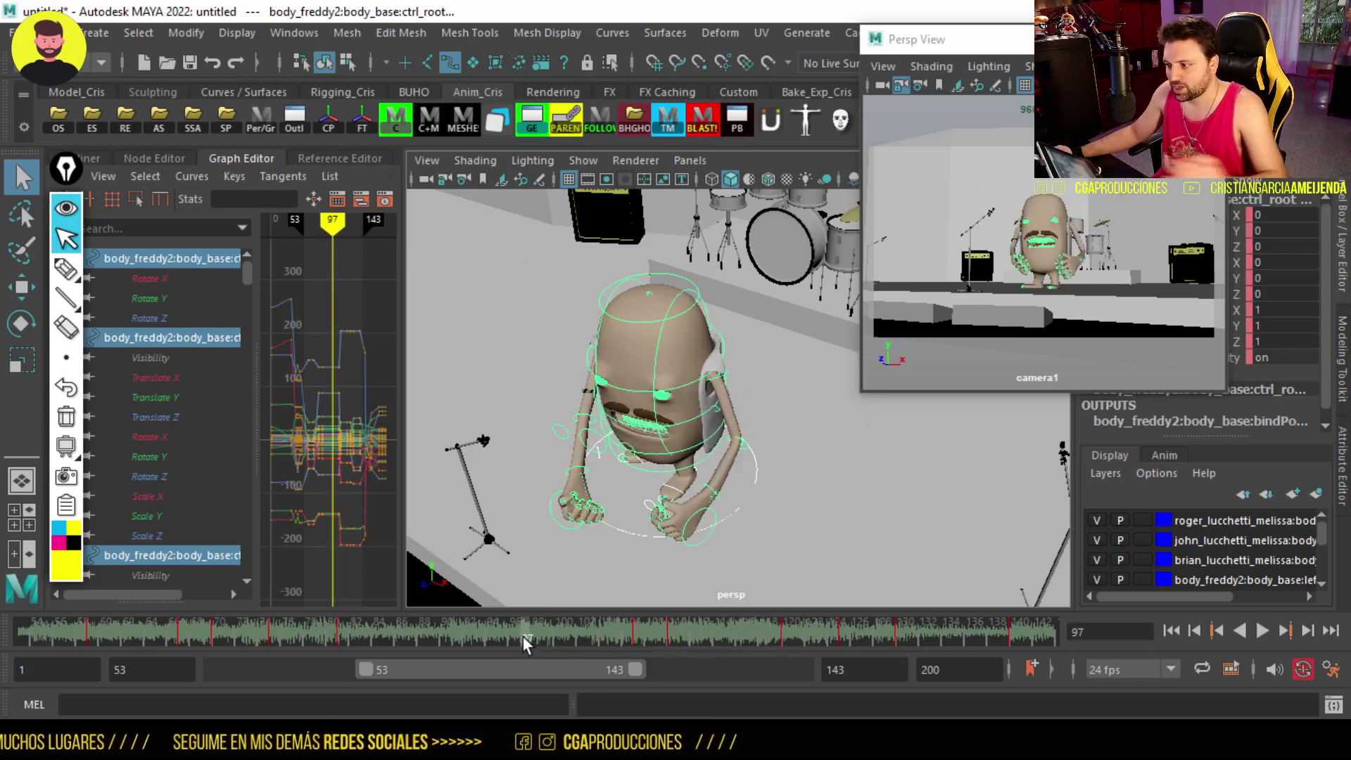
mouse_move(599, 639)
shift+mouse_down()
mouse_move(640, 643)
mouse_move(449, 637)
shift+mouse_up()
key(alt+v)
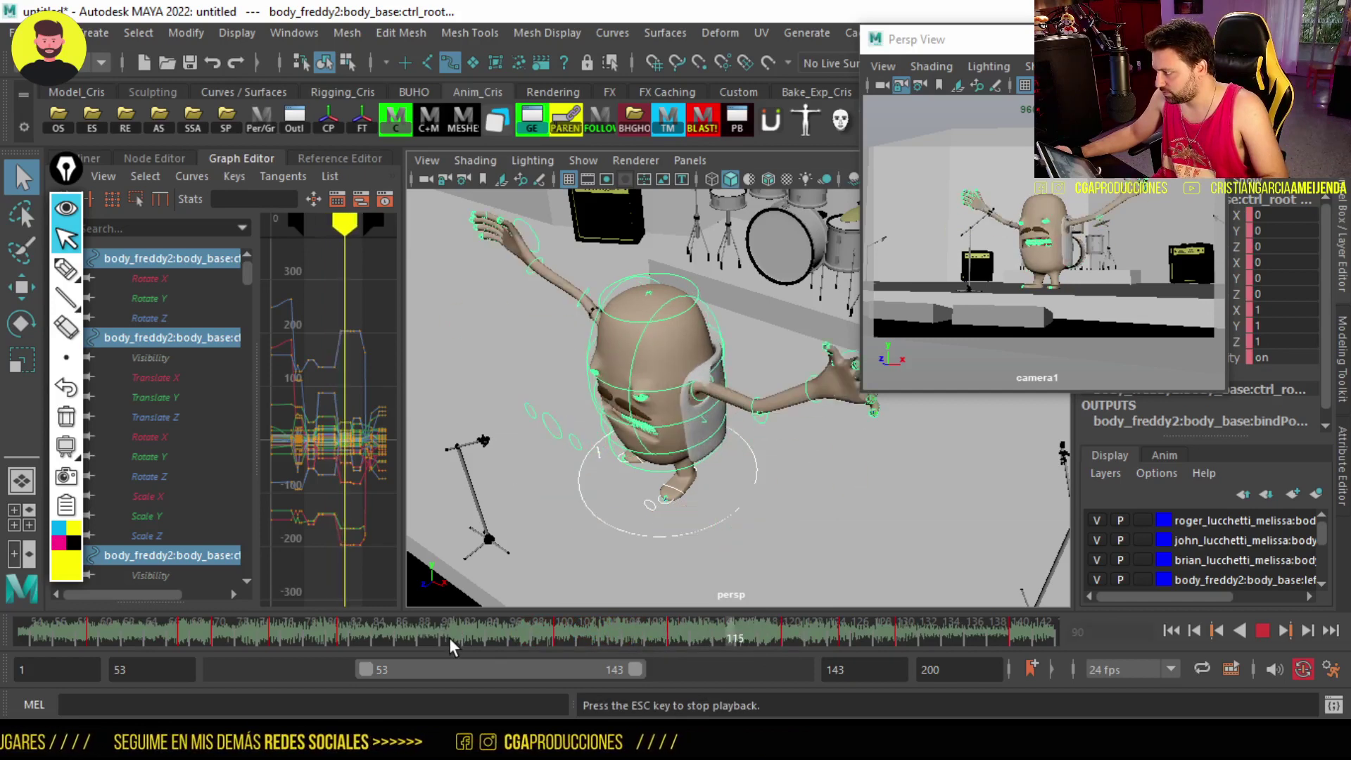
click(554, 634)
key(alt+v)
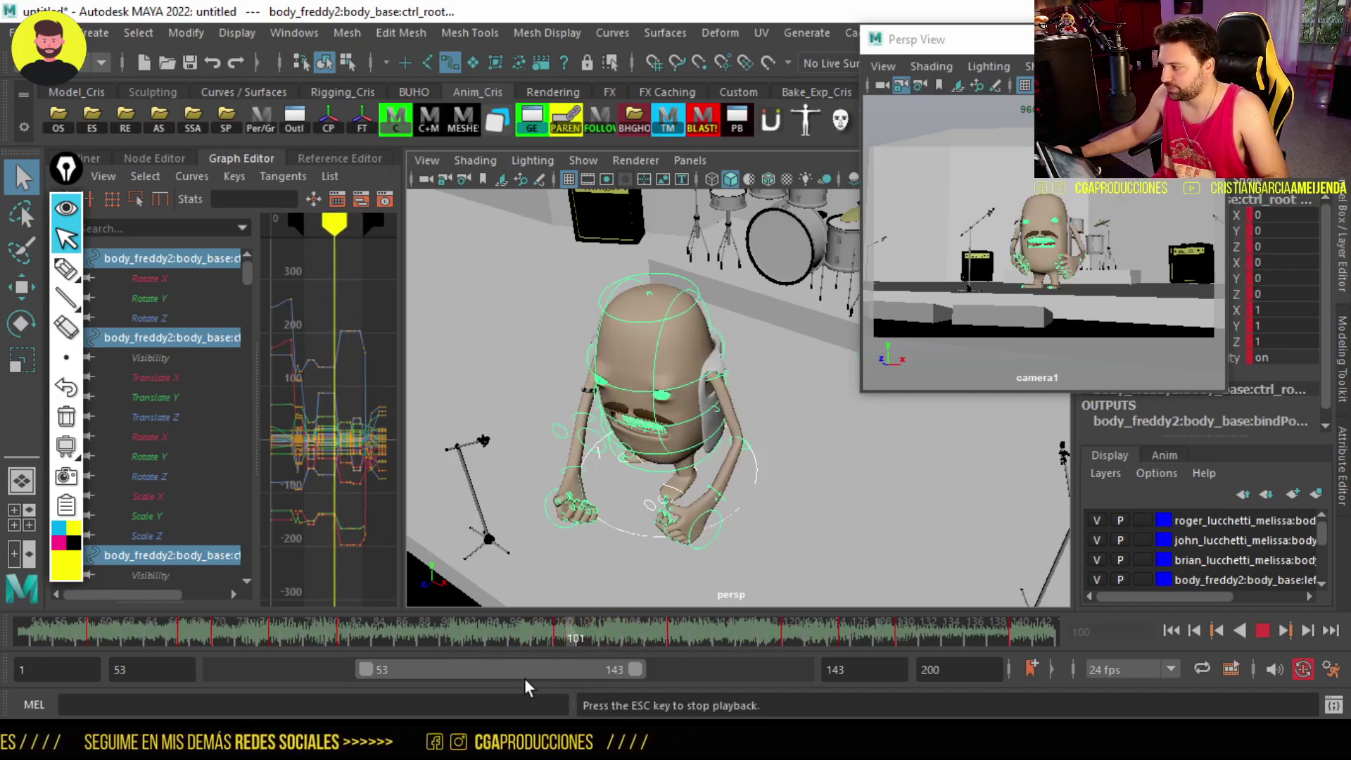
key(Escape)
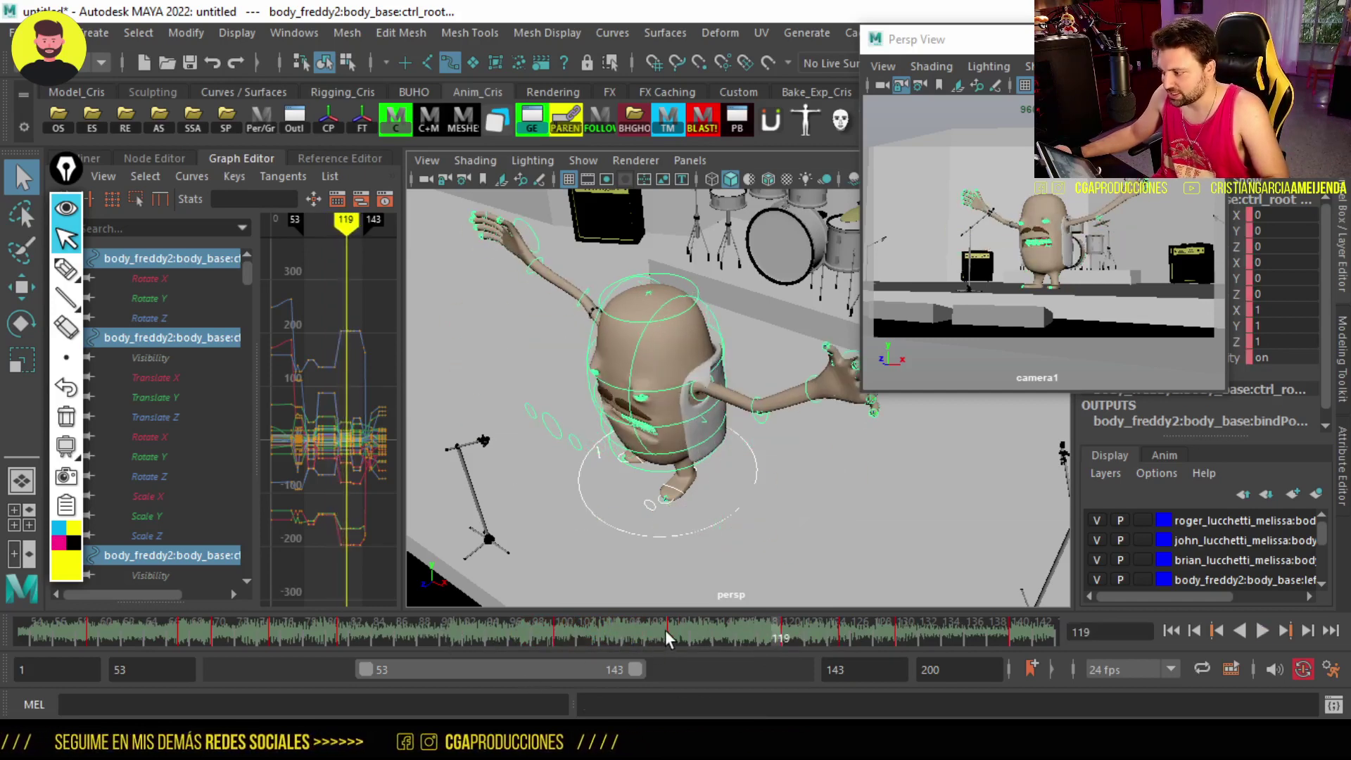
Play from frame 88 through the arm raise, then shift the range to 87–177
click(433, 628)
key(alt+v)
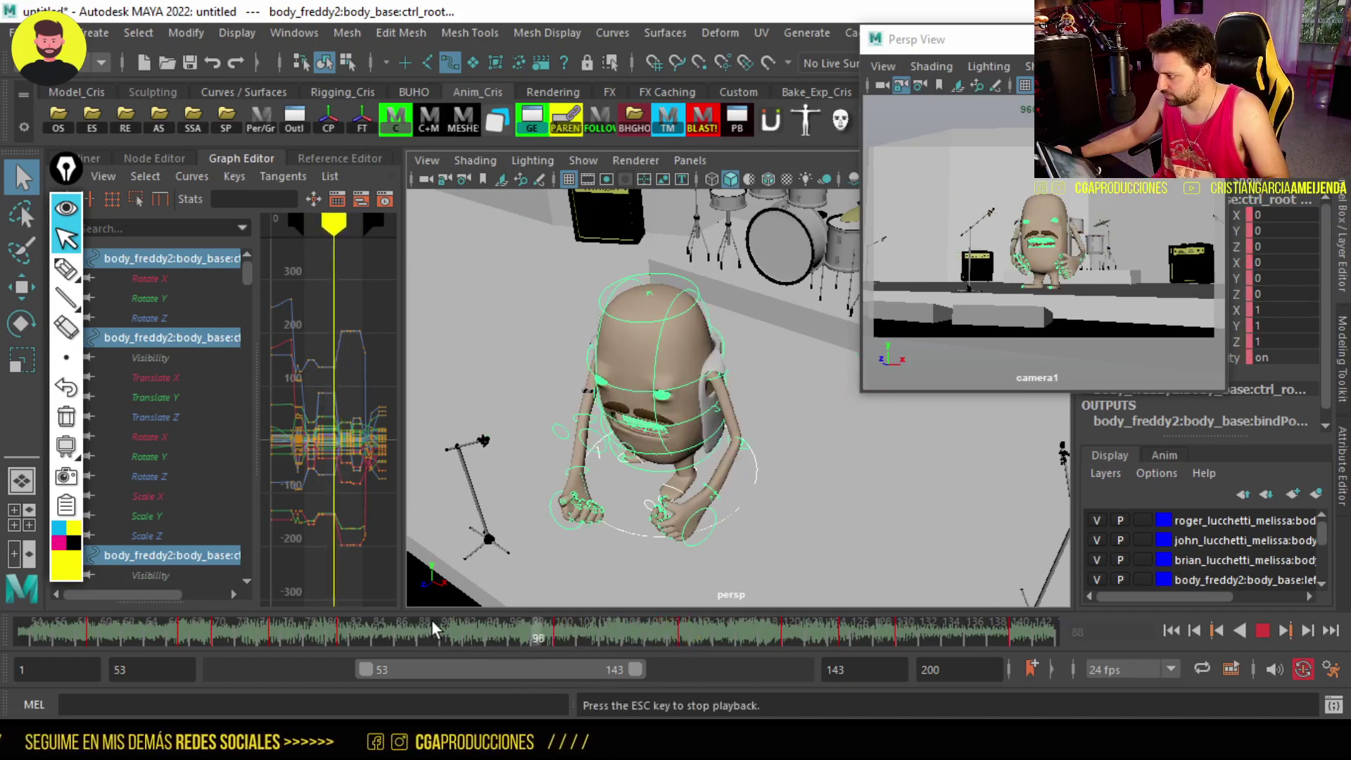
drag(432, 619, 937, 626)
drag(602, 669, 705, 669)
mouse_move(593, 630)
mouse_down()
mouse_move(395, 643)
mouse_move(512, 639)
mouse_move(454, 638)
mouse_up()
right_click(454, 638)
Play the 108–198 range, stop near frame 146, and scrub the arms-up pose from frame 140 to 161
click(506, 320)
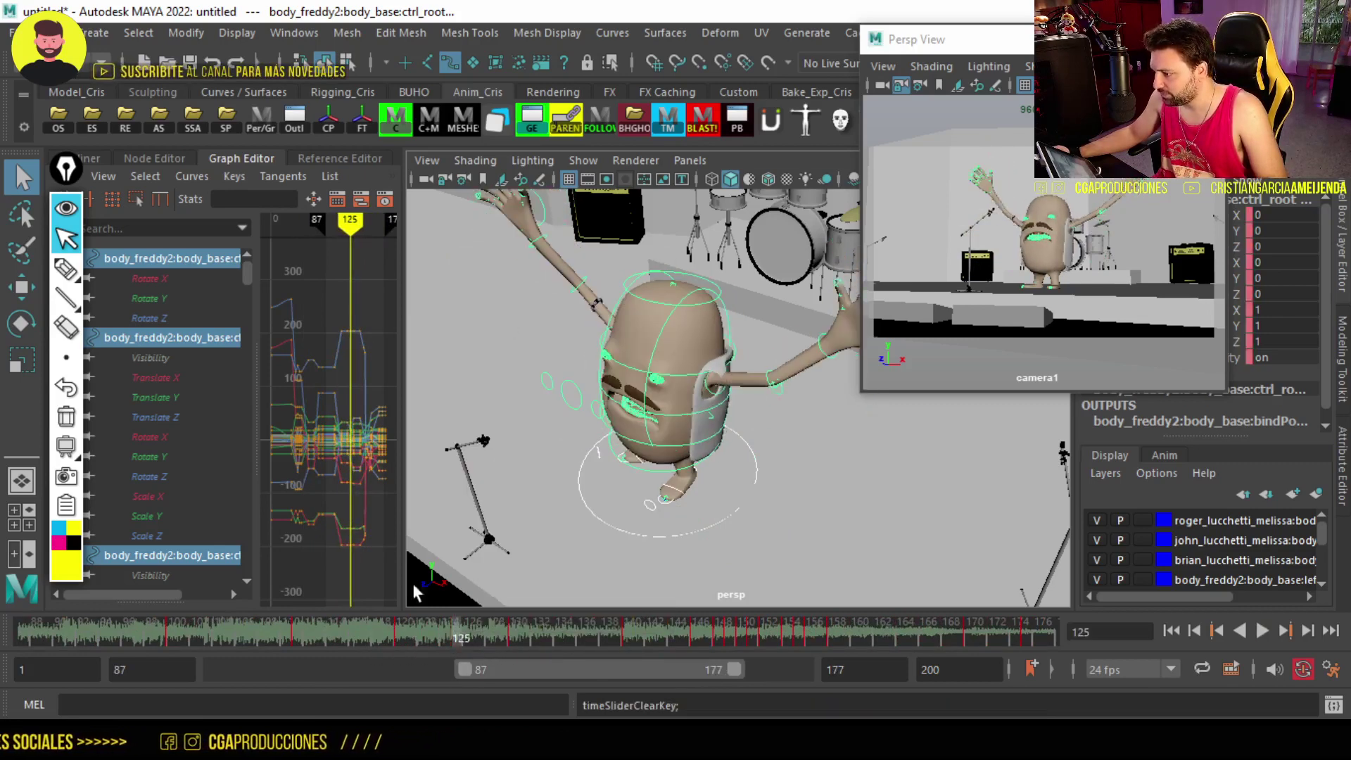
key(alt+v)
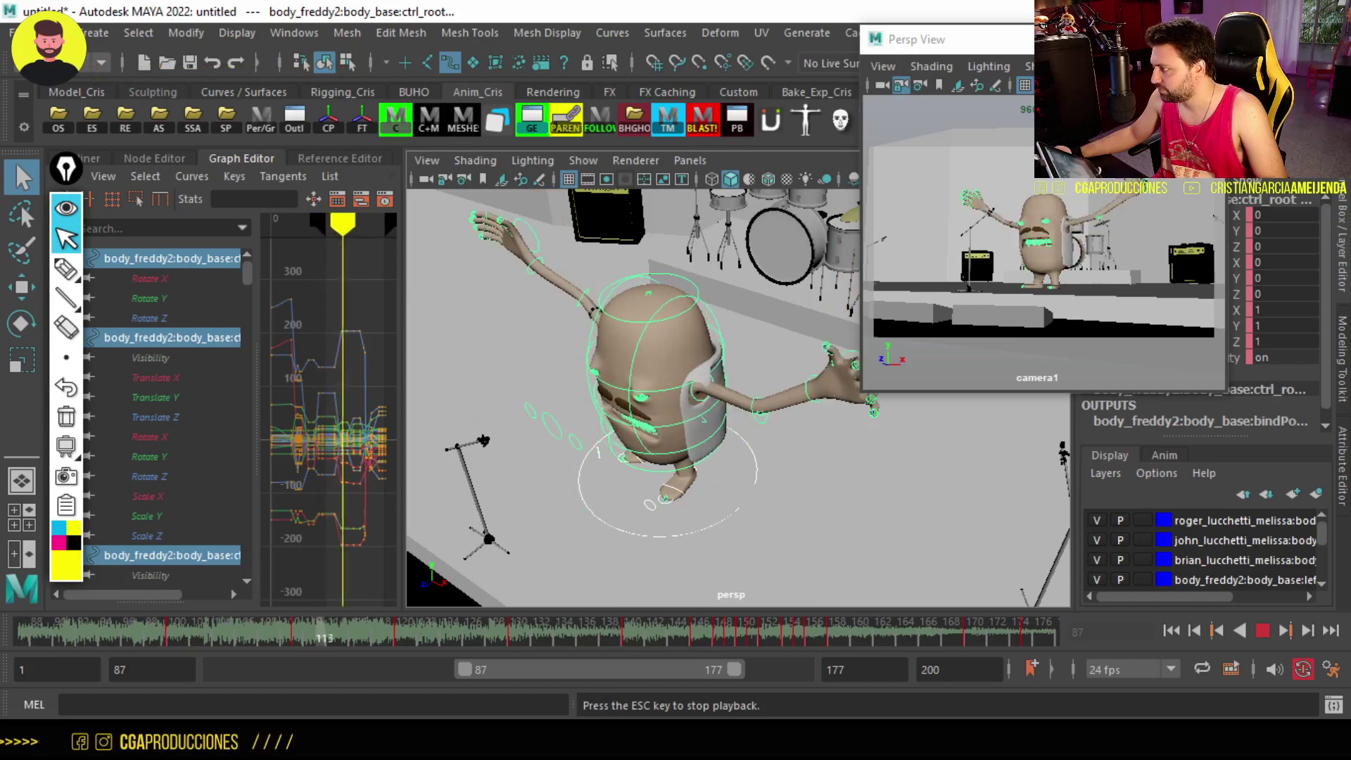
key(alt+v)
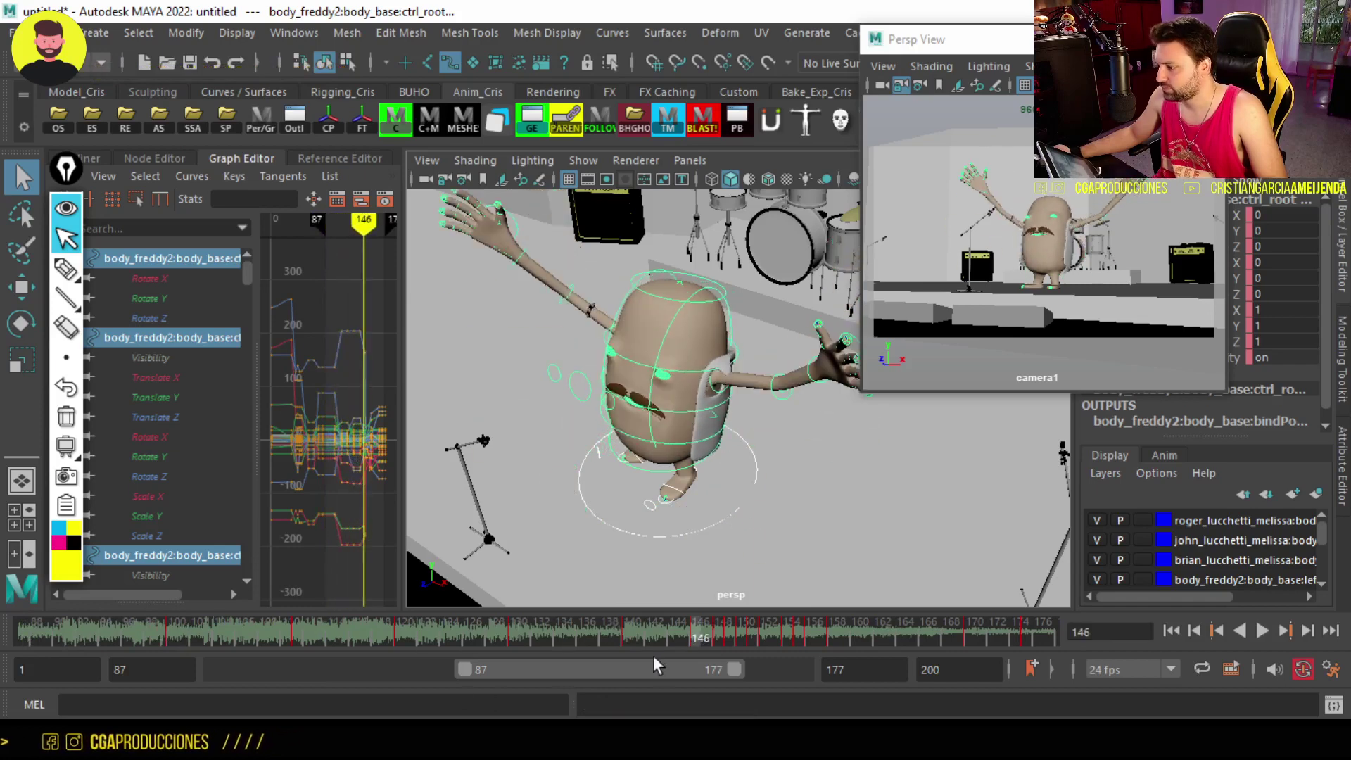
mouse_move(627, 637)
mouse_down()
mouse_move(960, 619)
mouse_move(606, 661)
mouse_move(675, 669)
mouse_up()
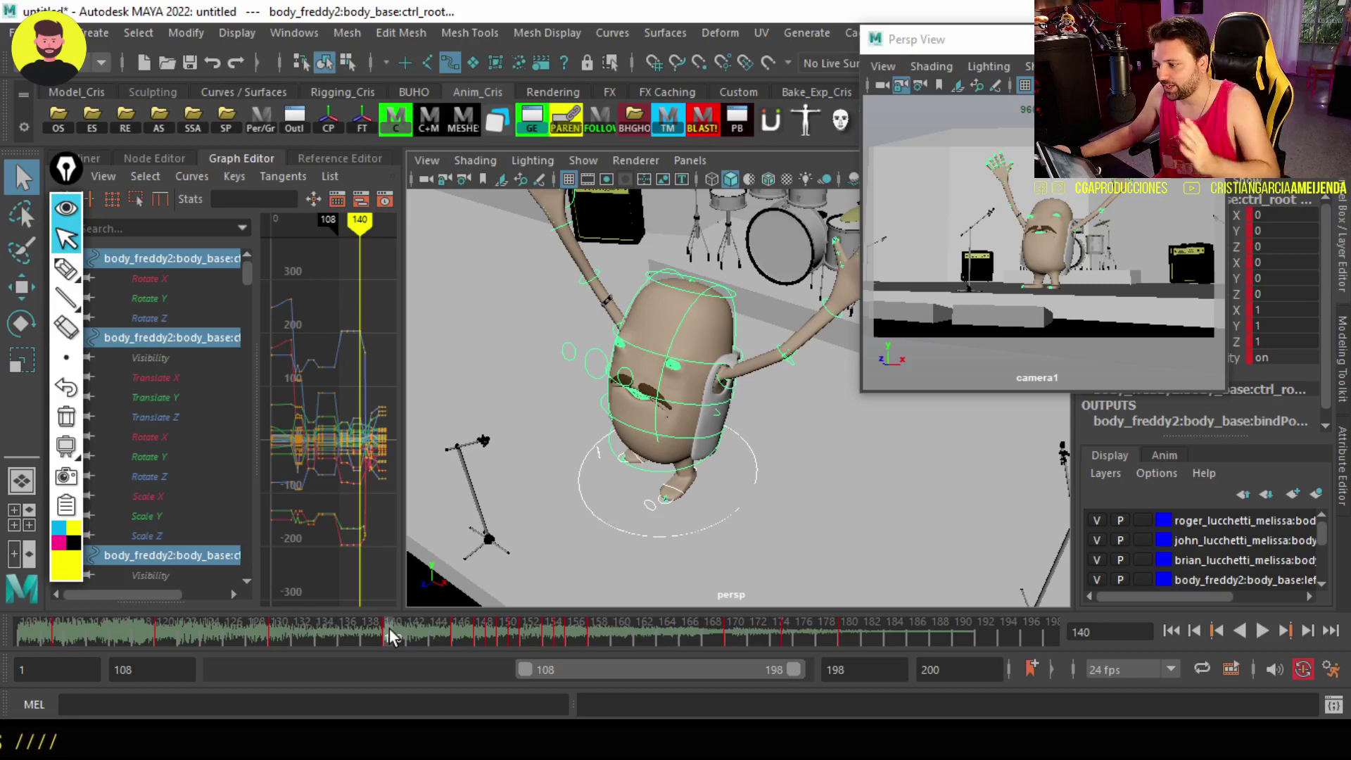
Select the keys from frame 140 onward on the Time Slider and shift them four frames later
mouse_move(390, 627)
mouse_down()
mouse_move(564, 632)
mouse_move(535, 630)
mouse_up()
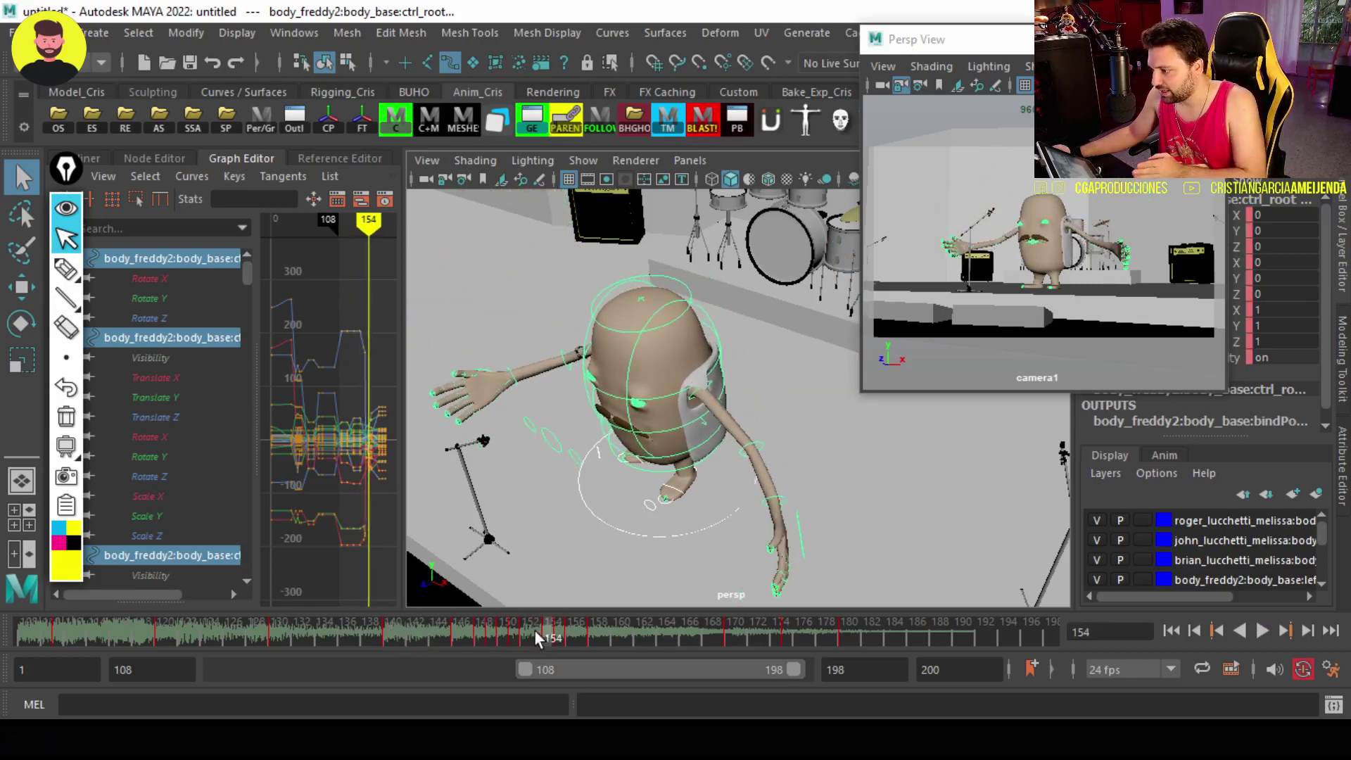
click(537, 631)
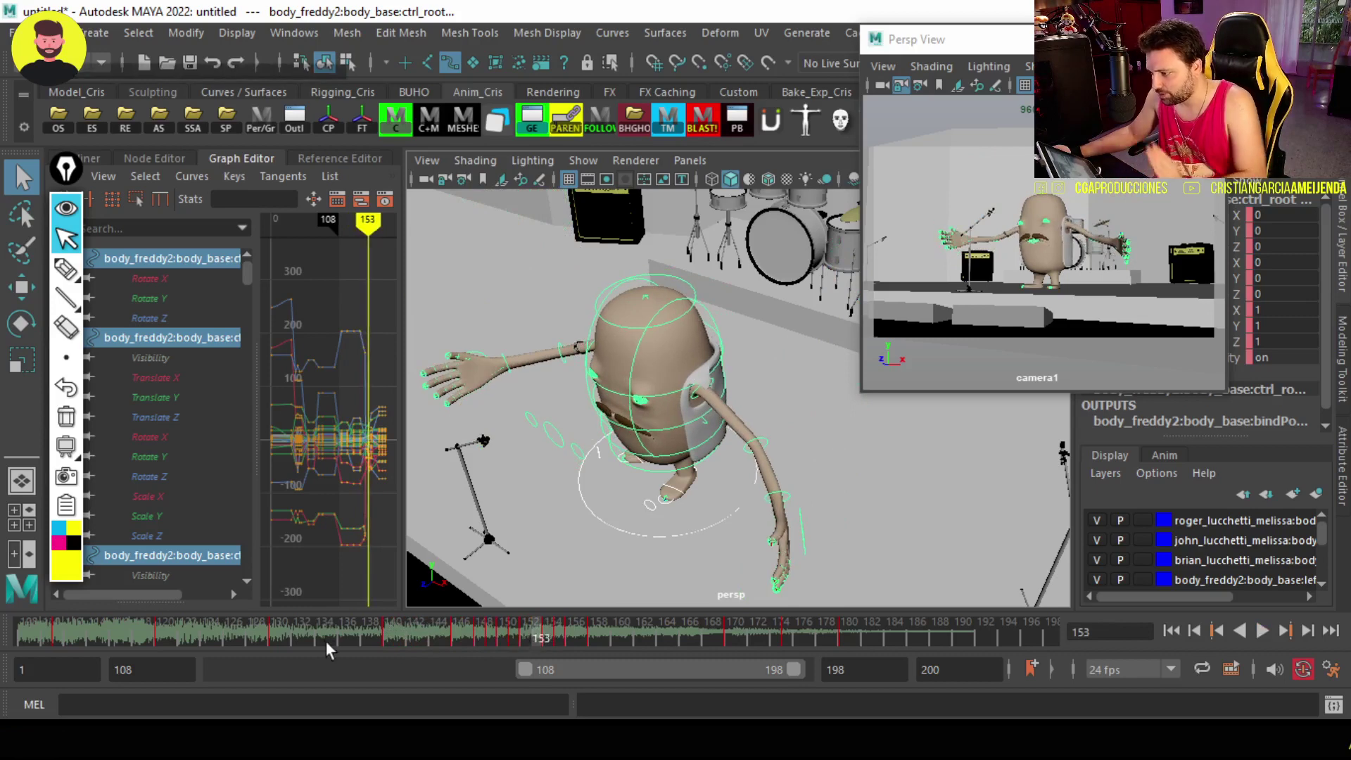
click(379, 634)
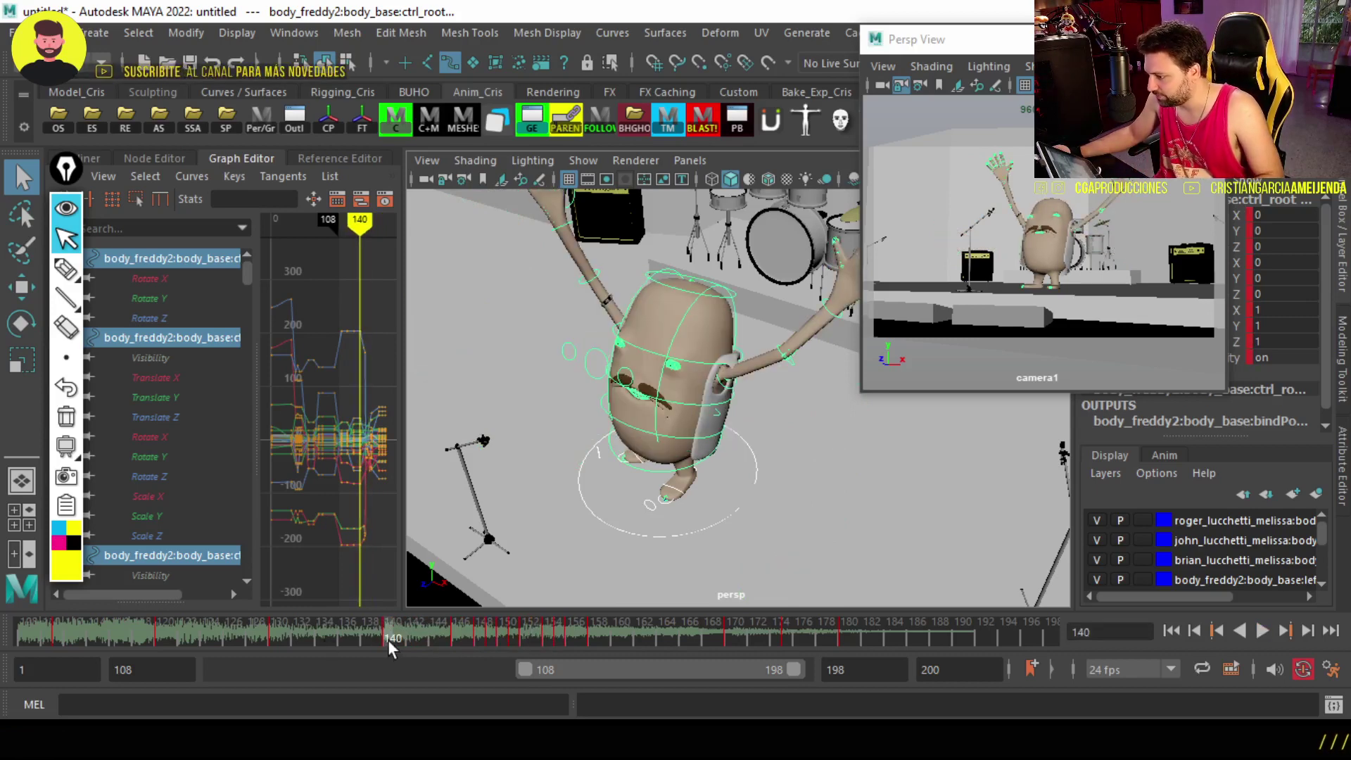
shift+drag(387, 640, 876, 640)
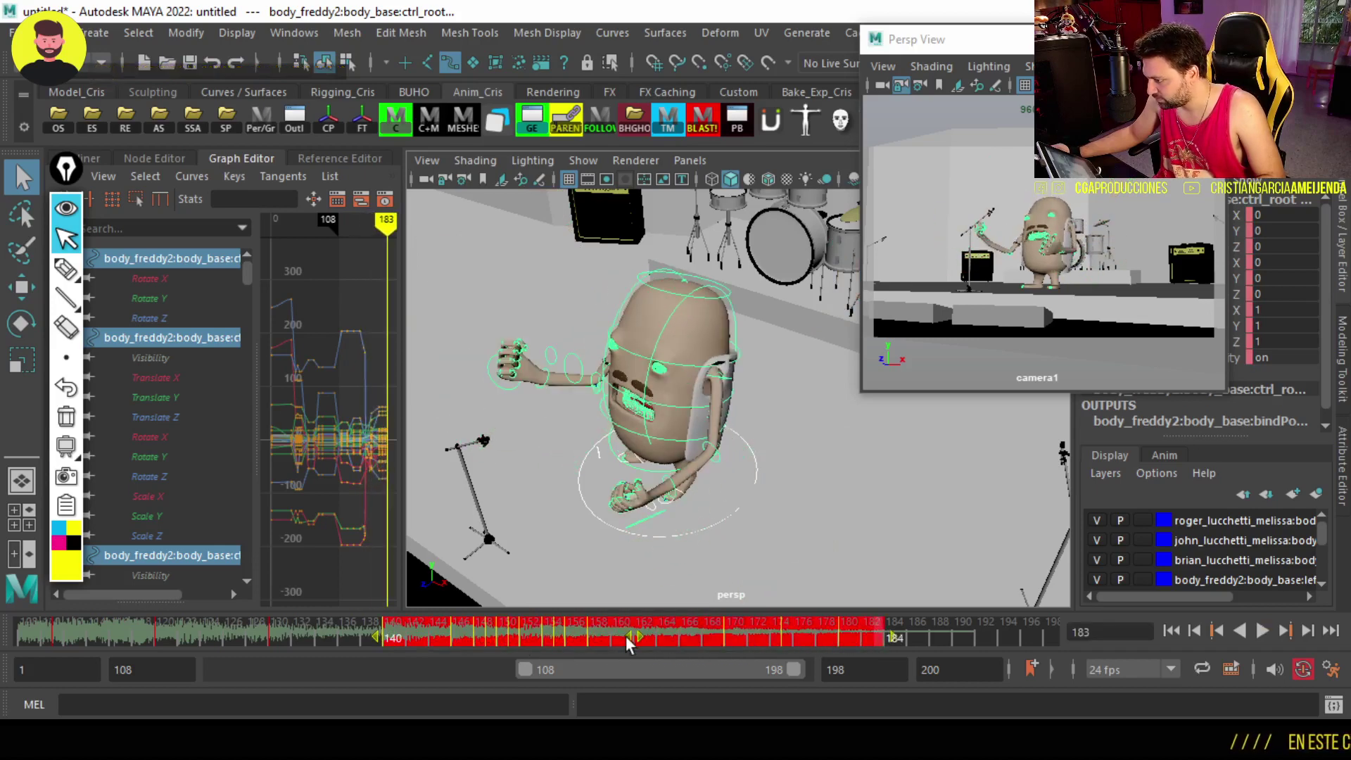
drag(628, 644, 685, 647)
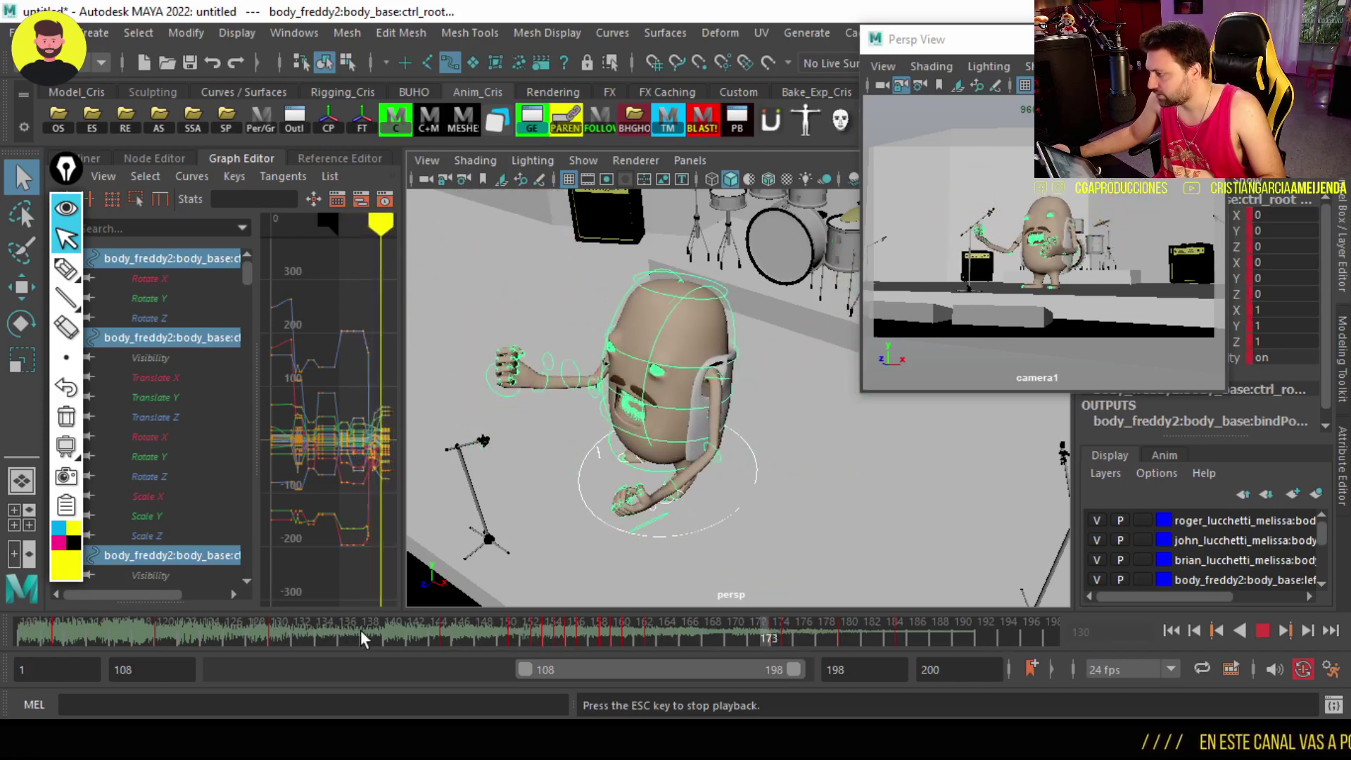
Widen the Range Slider to frames 1–200 and play the whole animation from frame 1
key(Escape)
drag(534, 667, 217, 669)
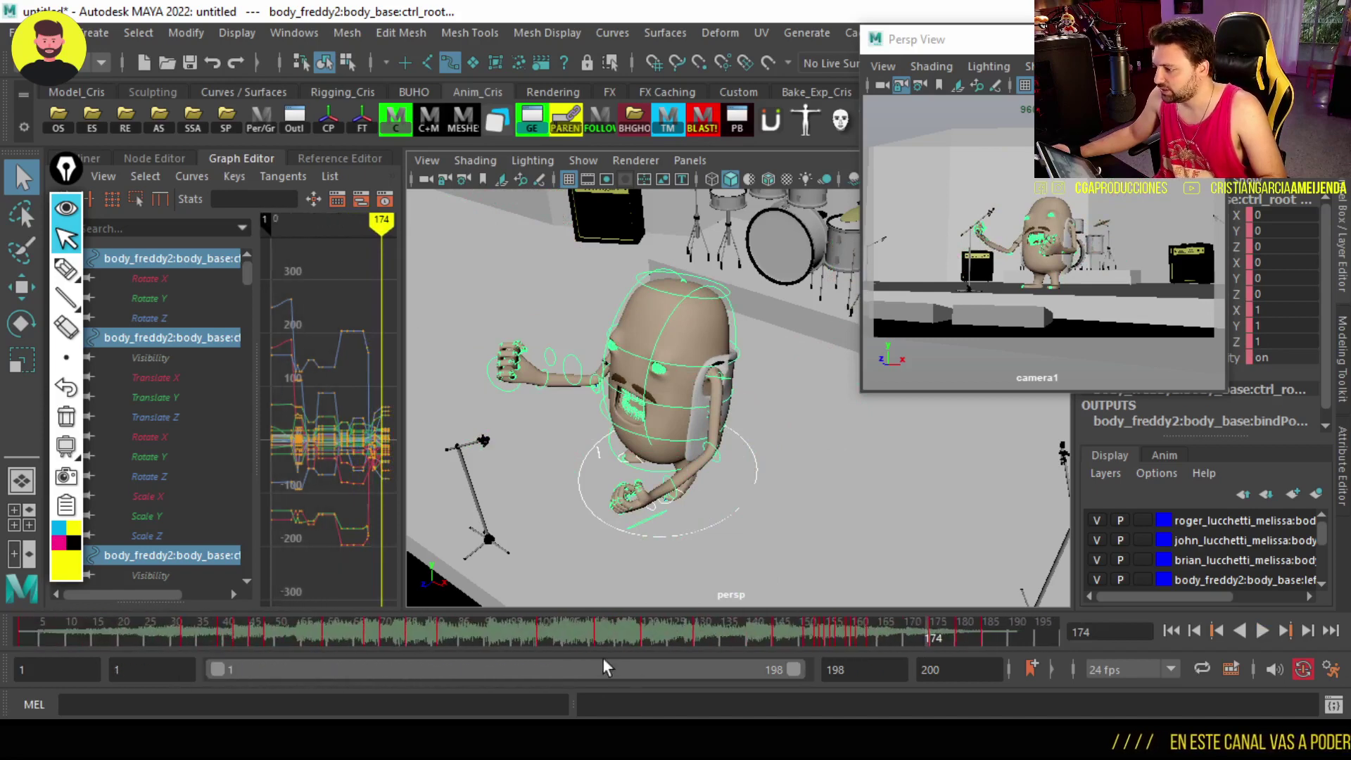
drag(795, 669, 802, 669)
key(alt+shift+v)
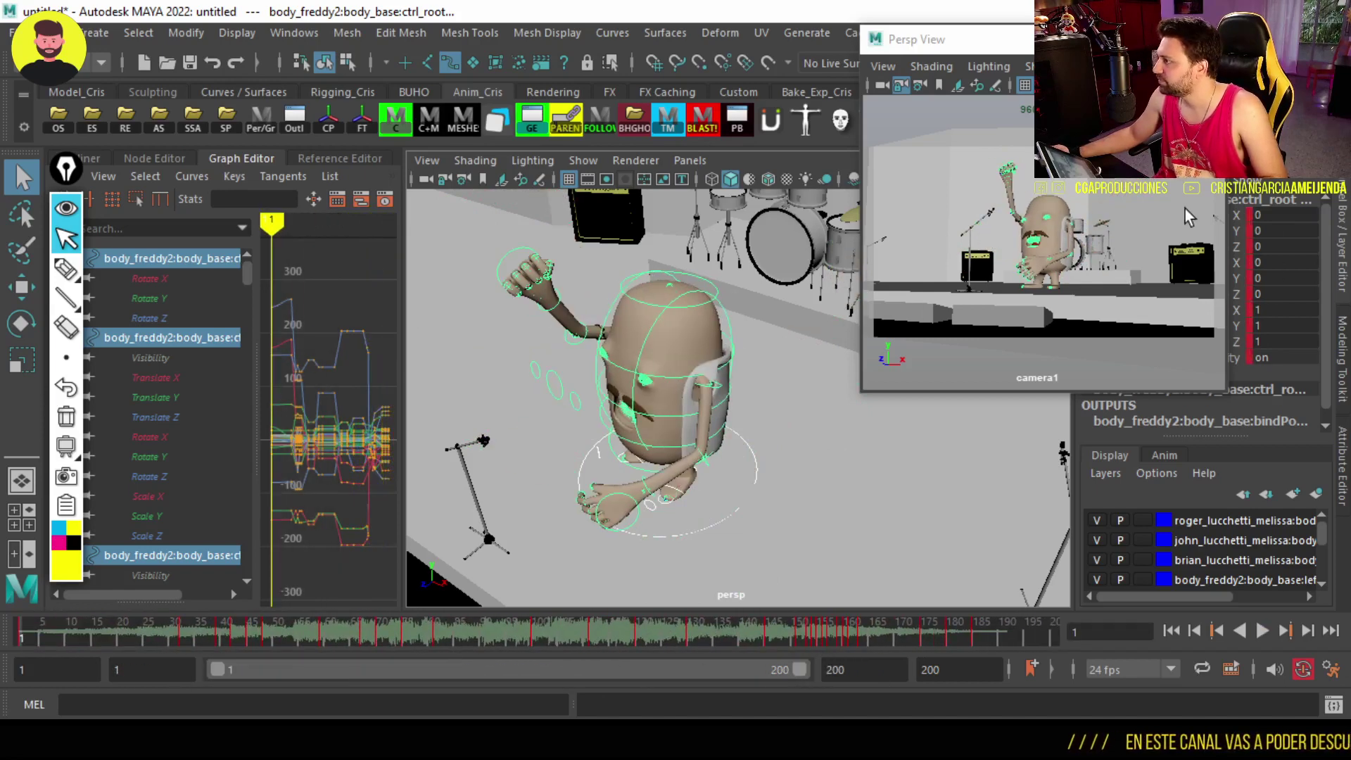
key(alt+v)
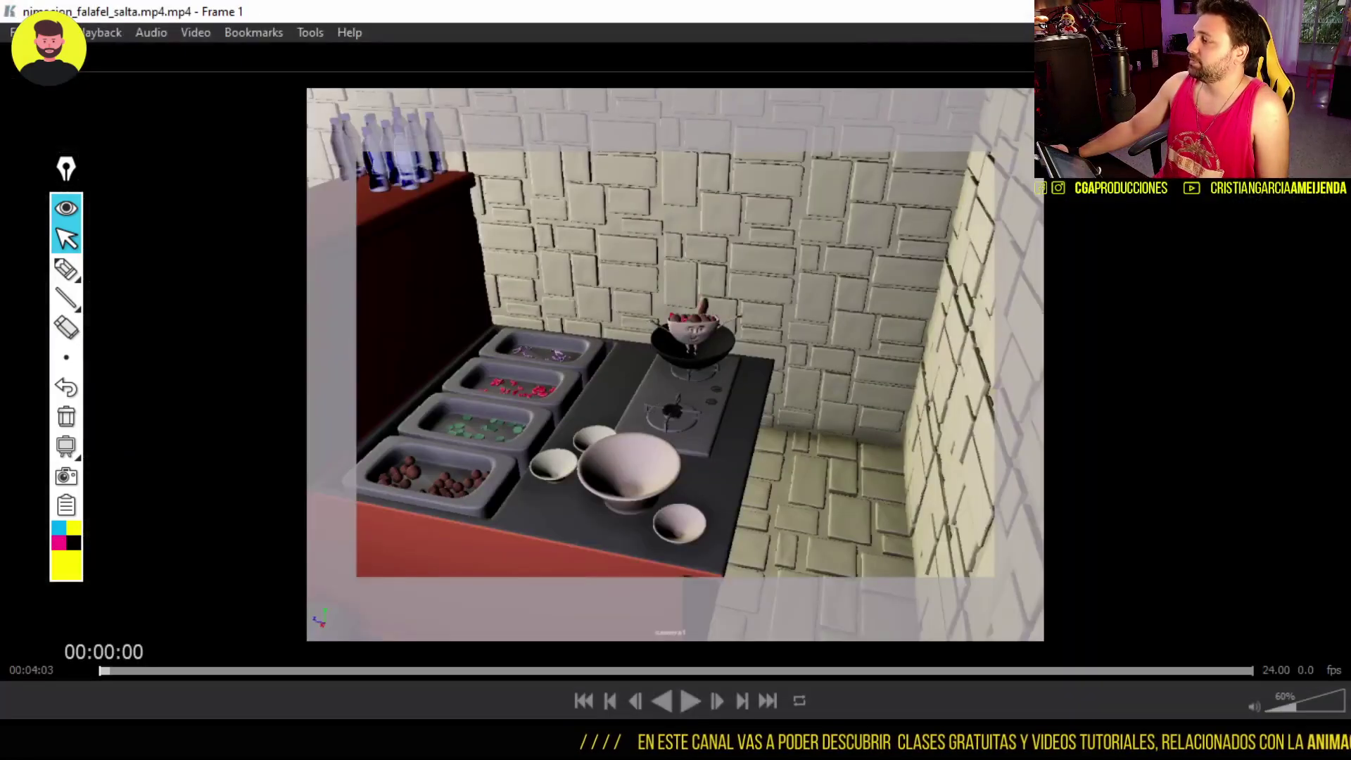
Play the student's falafel_salta.mp4 kitchen clip to watch the jump into the wok
key(space)
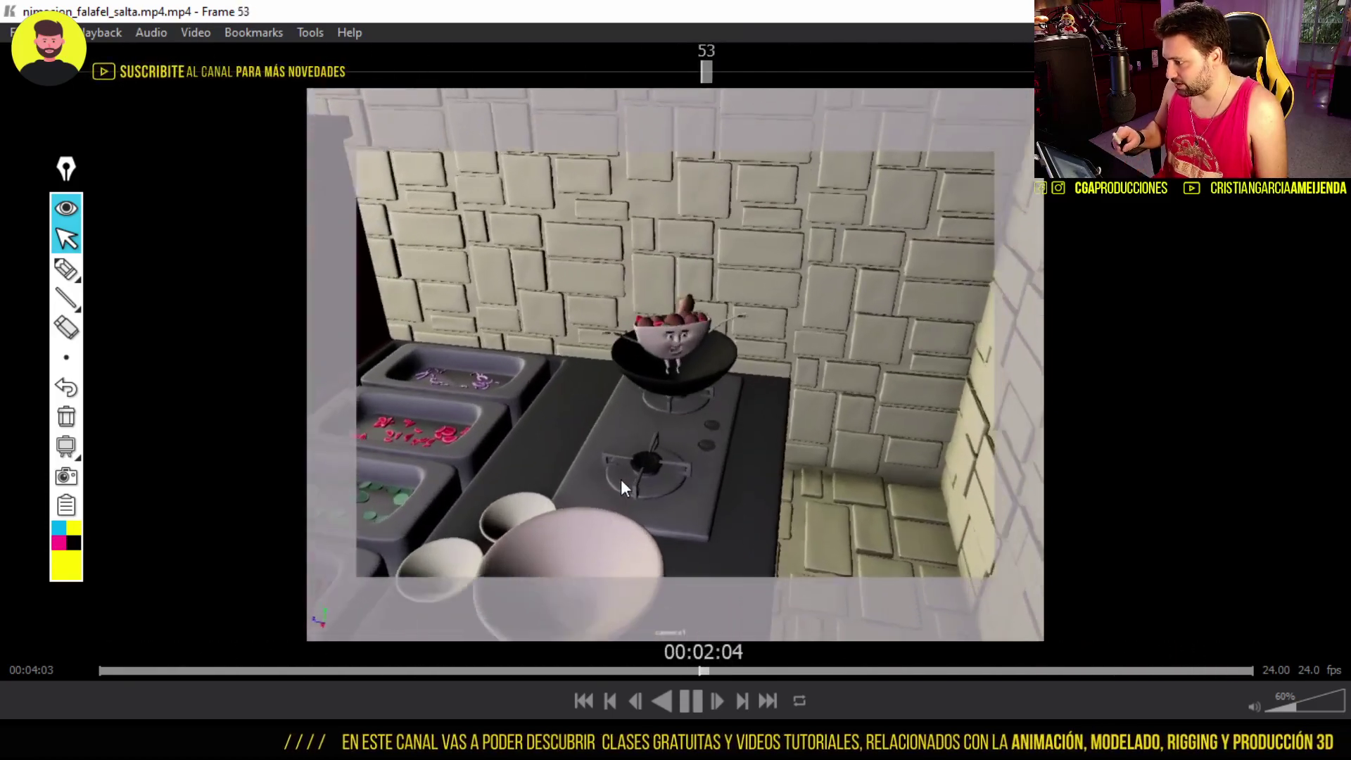
Pause the falafel clip at frame 79, sketch beside the wok, then rewind to frame 15
key(space)
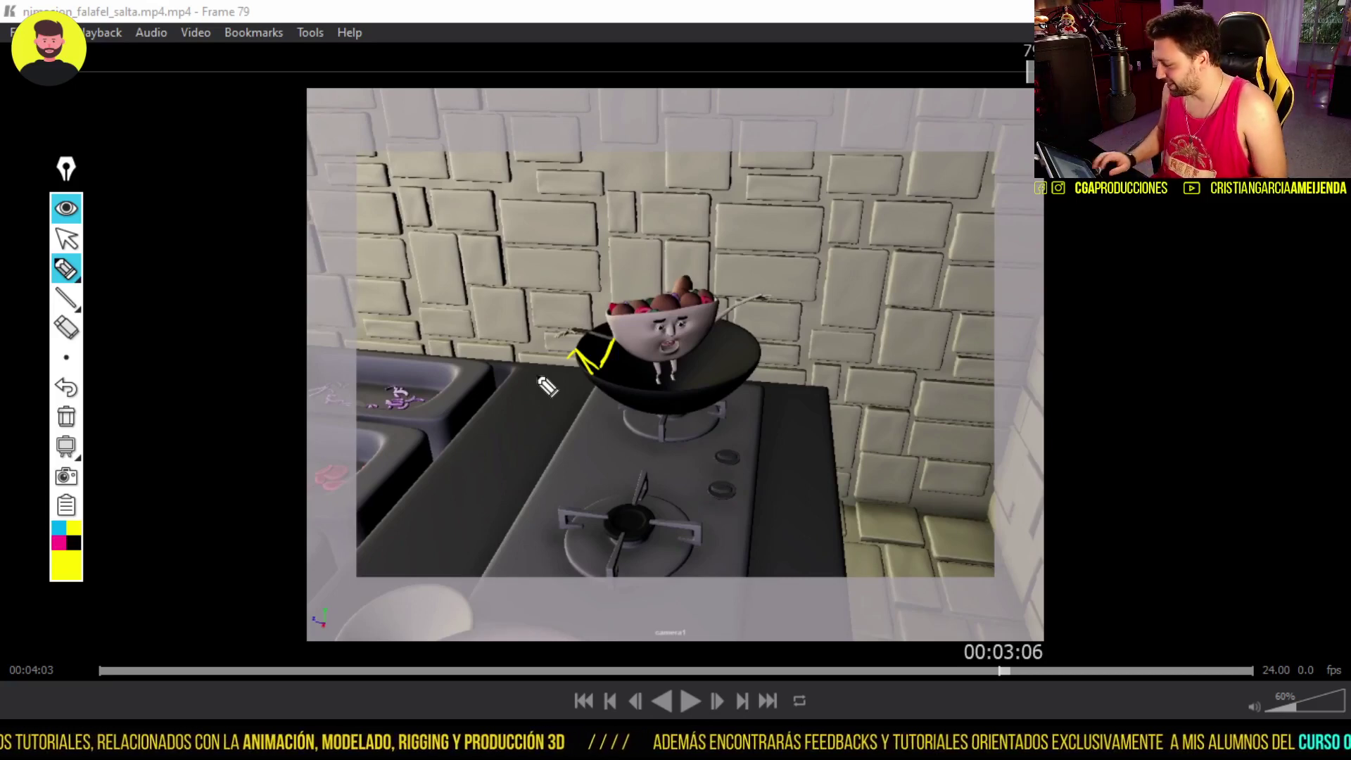
key(Escape)
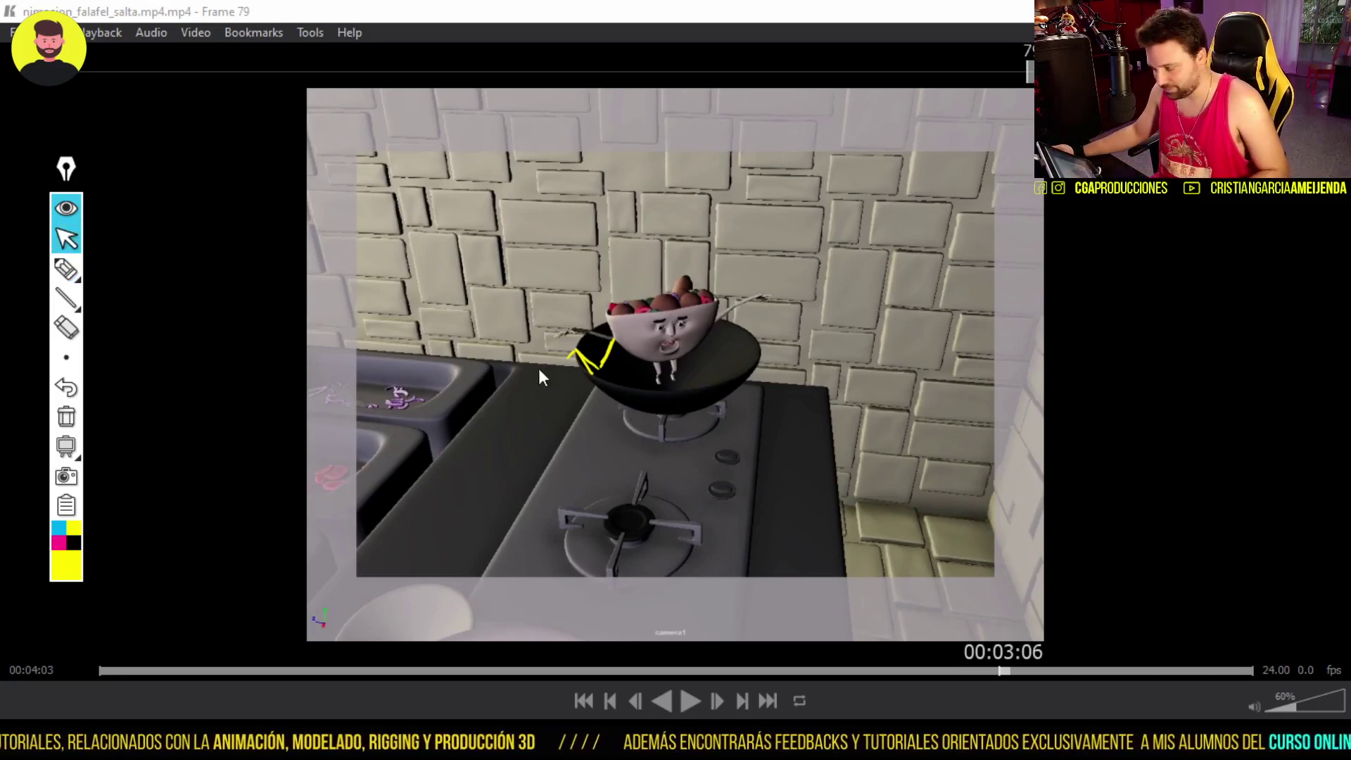
drag(440, 672, 253, 670)
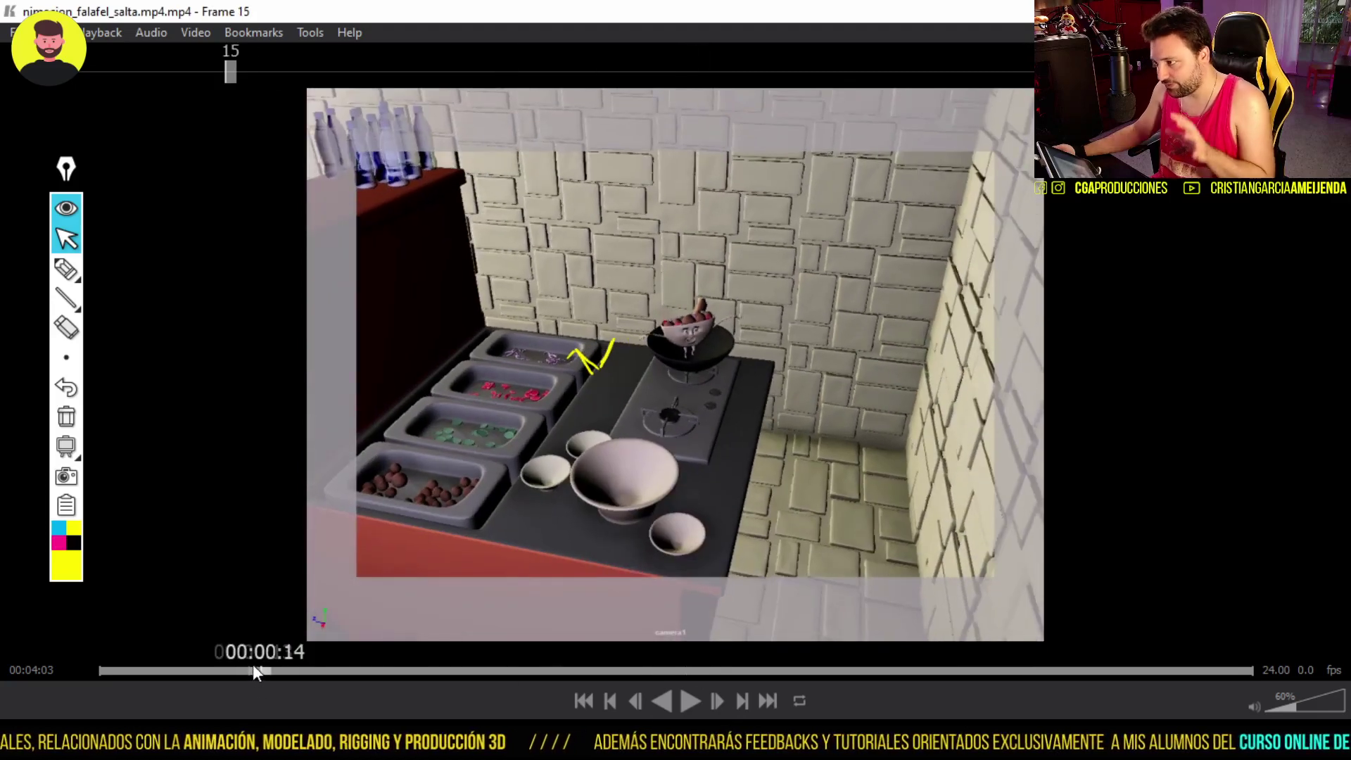